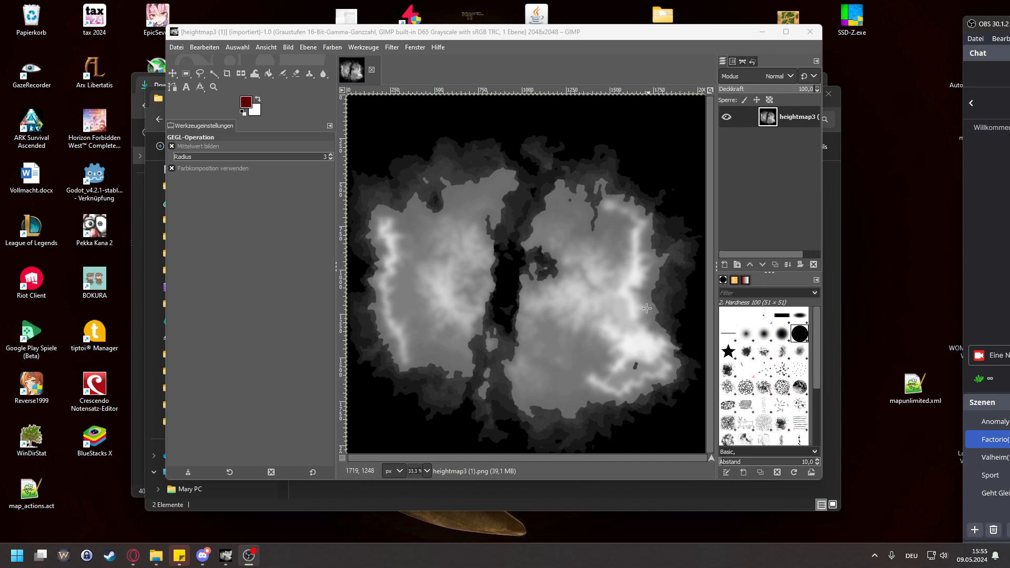
Step: Switch to the Opera browser and open Azgaar's Fantasy Map Generator
right_click(133, 555)
click(136, 526)
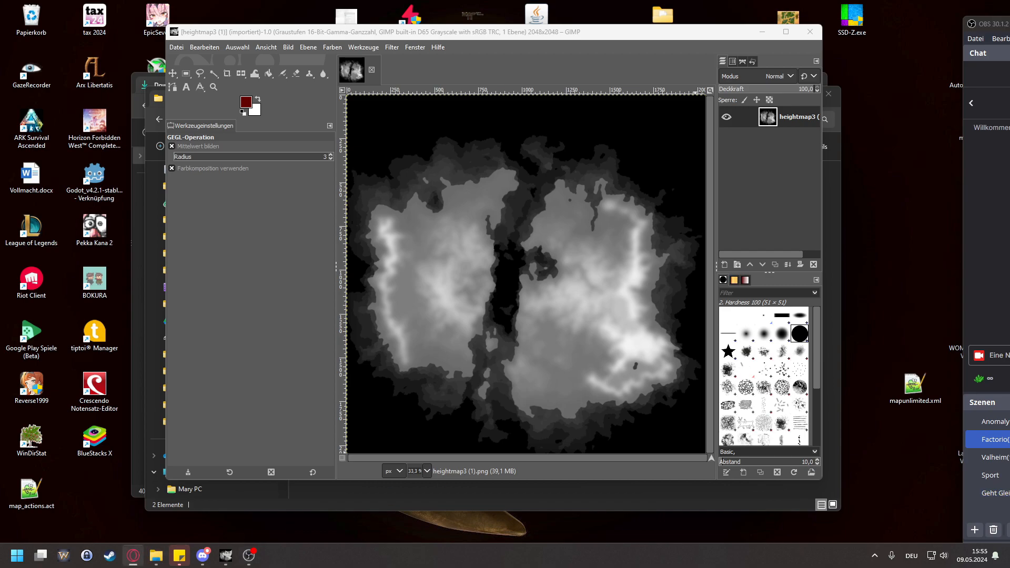
click(133, 555)
click(233, 177)
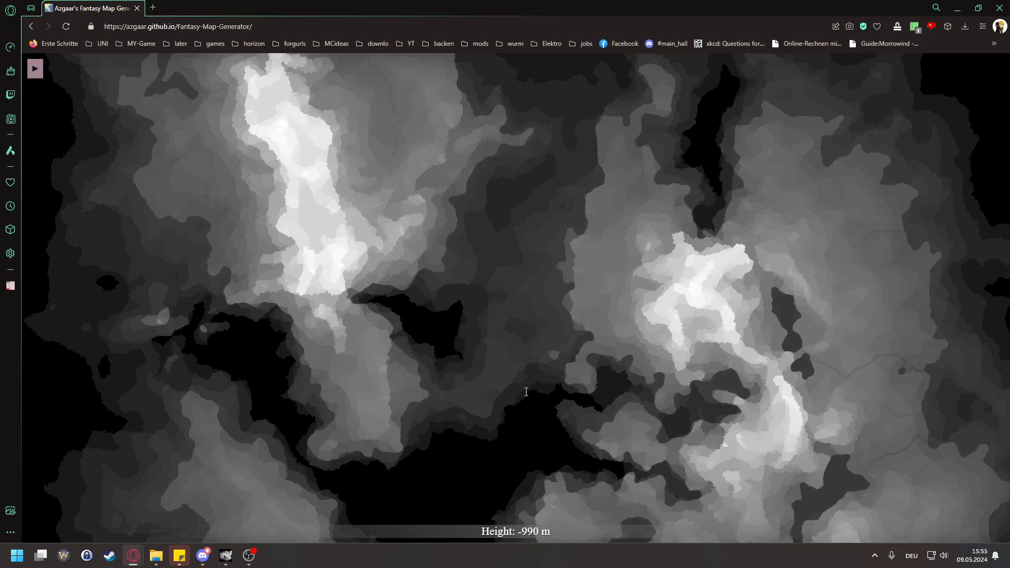
click(607, 457)
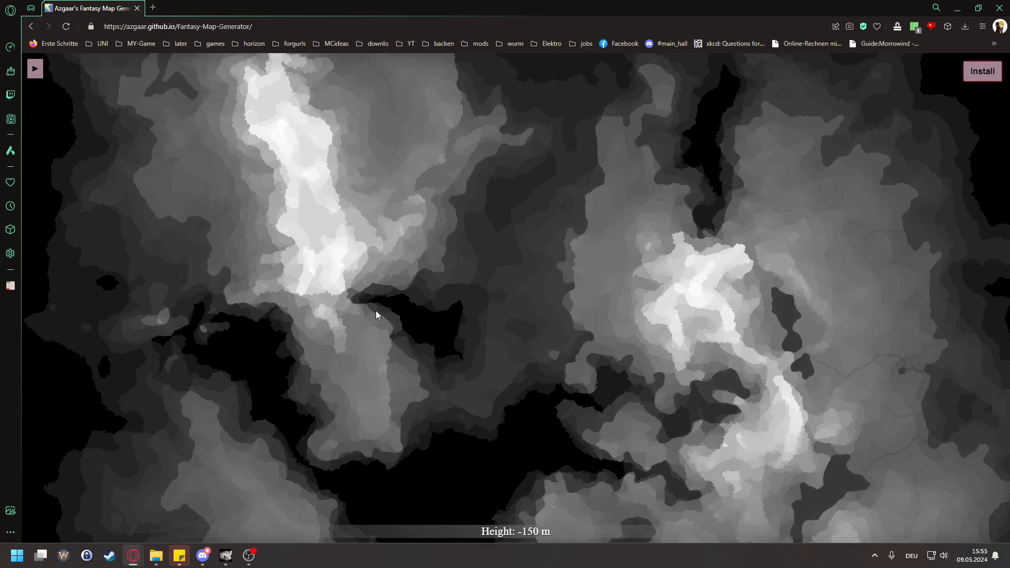
Step: Generate a new random map in the Fantasy Map Generator with the heightmap layers shown
drag(375, 310, 631, 242)
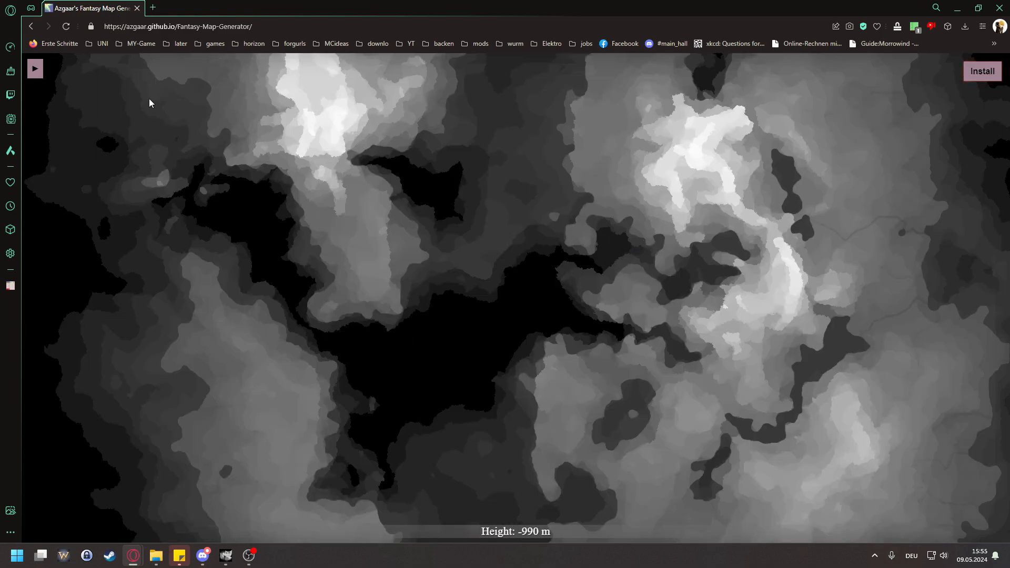
click(33, 69)
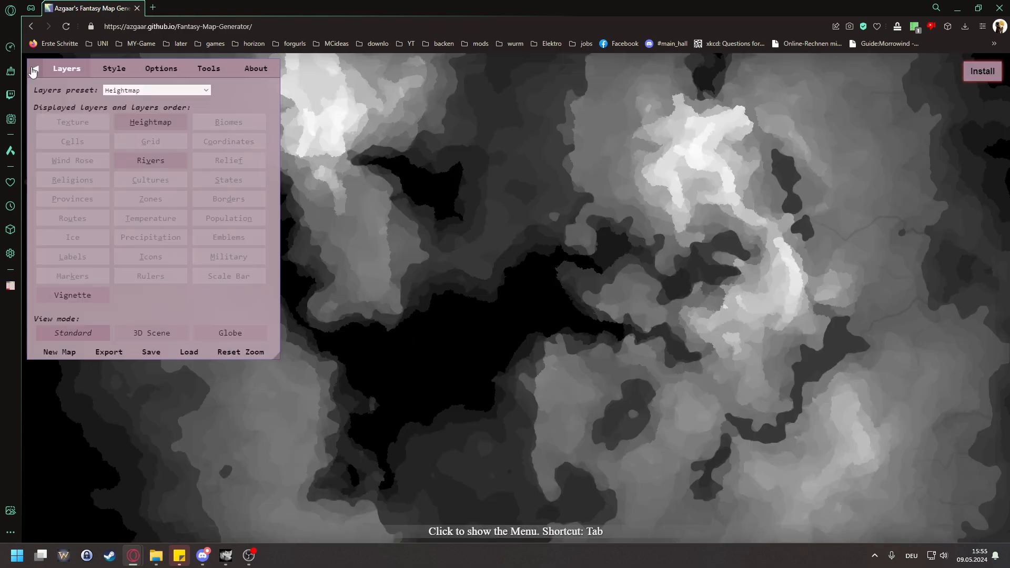
click(66, 356)
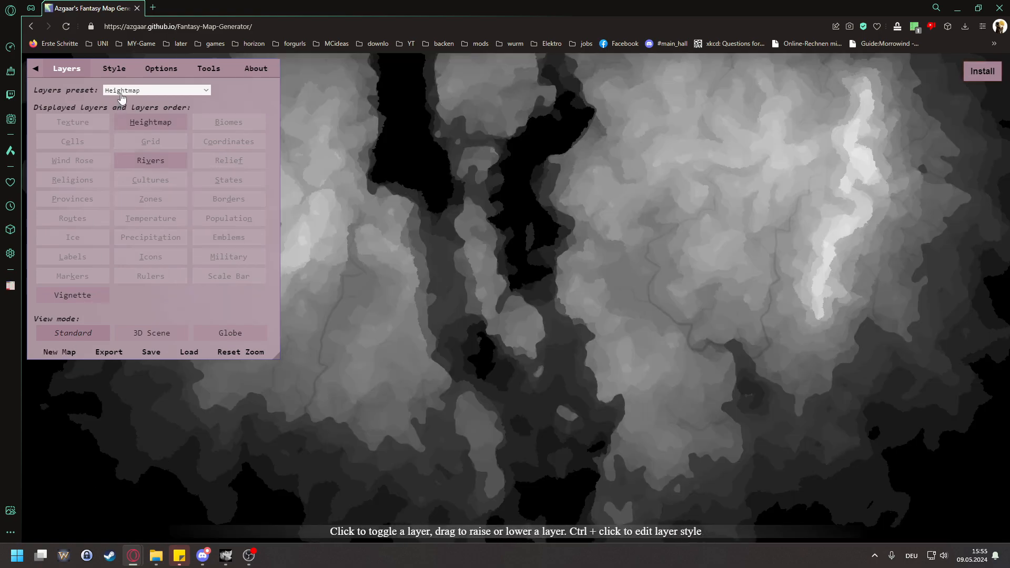
Step: Look over the map's canvas size setting and export the current heightmap as a PNG image
click(148, 66)
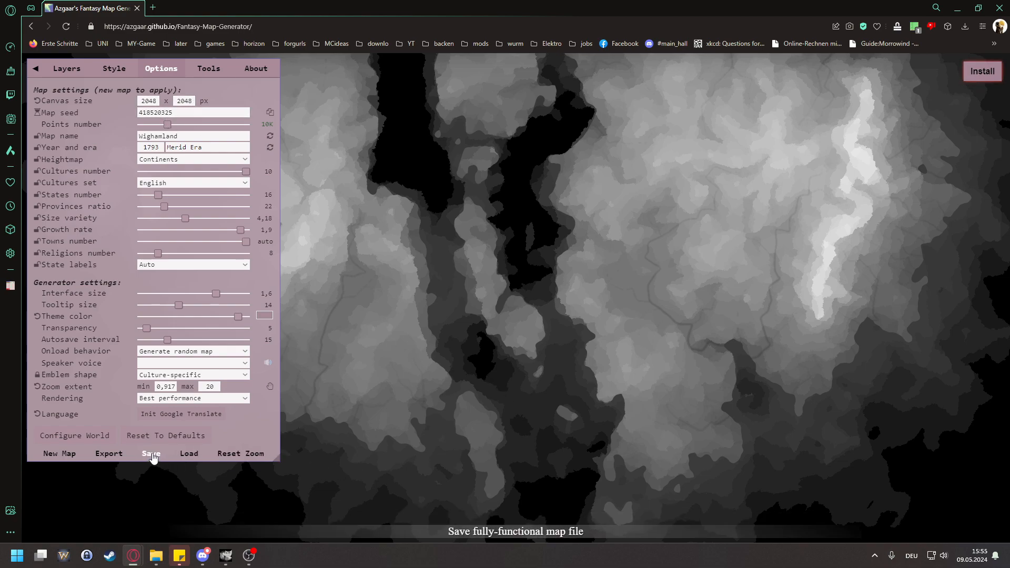
double_click(149, 101)
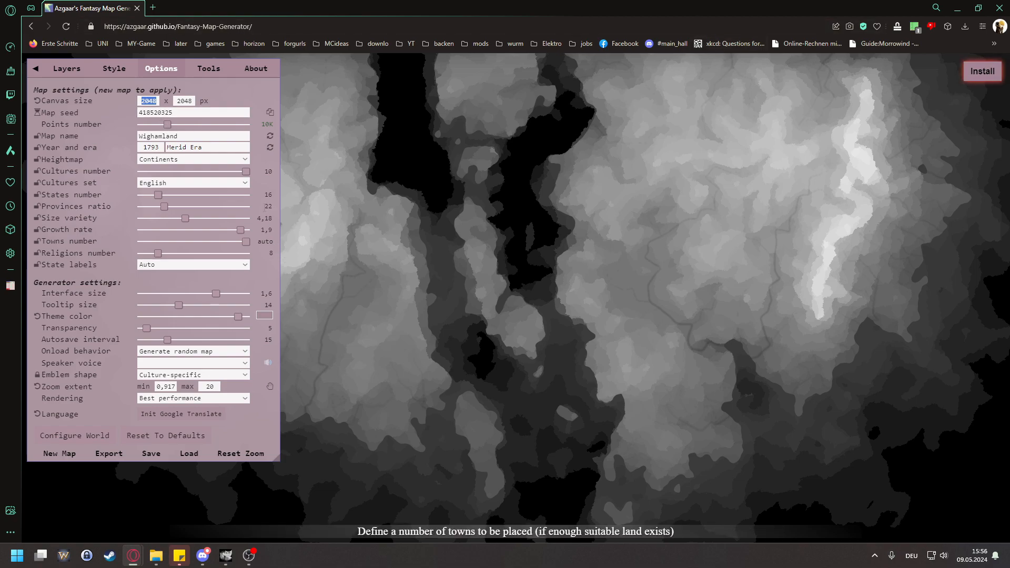
click(152, 457)
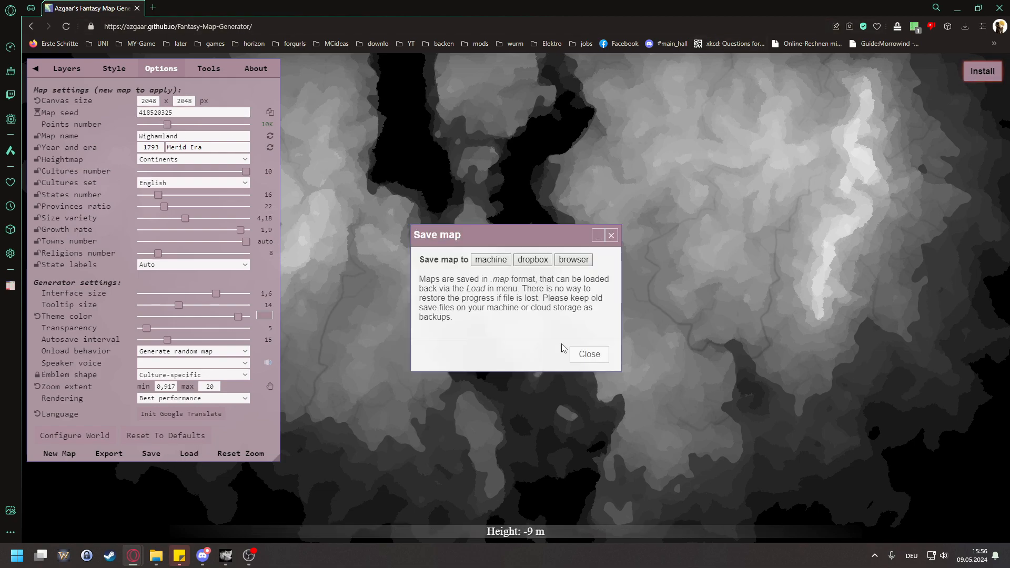
click(584, 352)
click(109, 454)
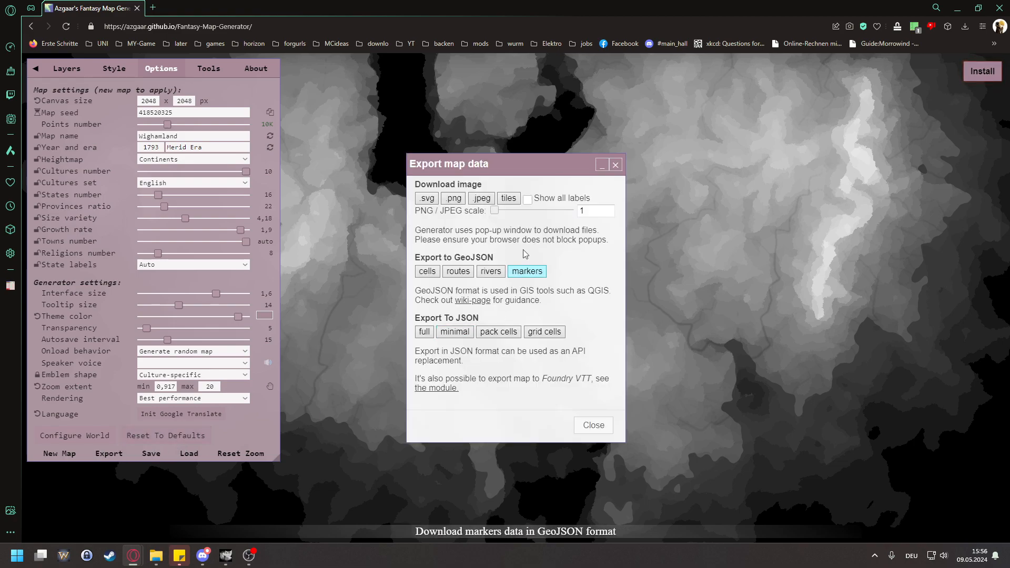
click(455, 200)
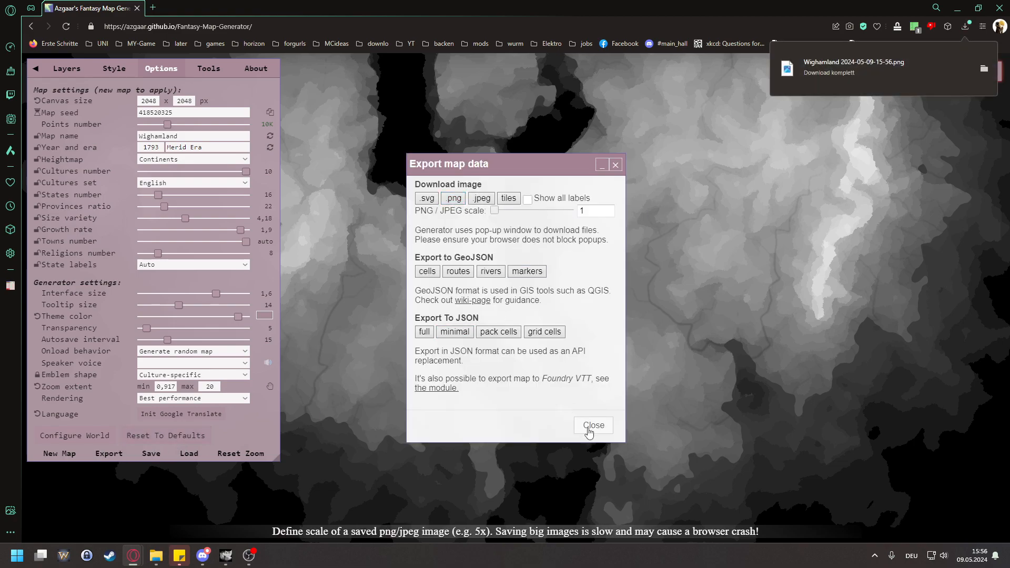
Step: Check the pixel dimensions of the downloaded Wighamland PNG in its file properties, and close the export dialog
click(984, 68)
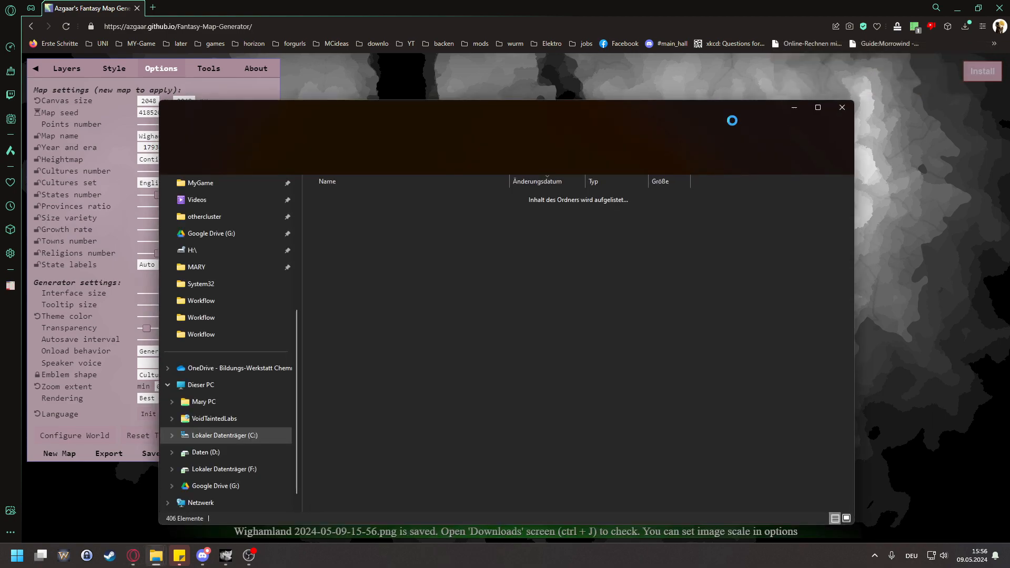
right_click(439, 212)
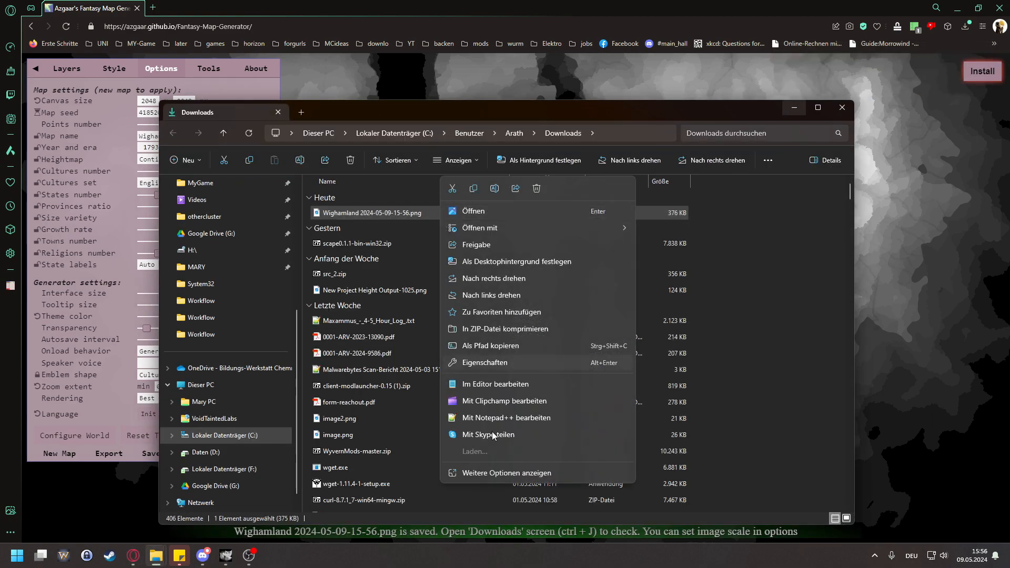
click(483, 476)
click(519, 524)
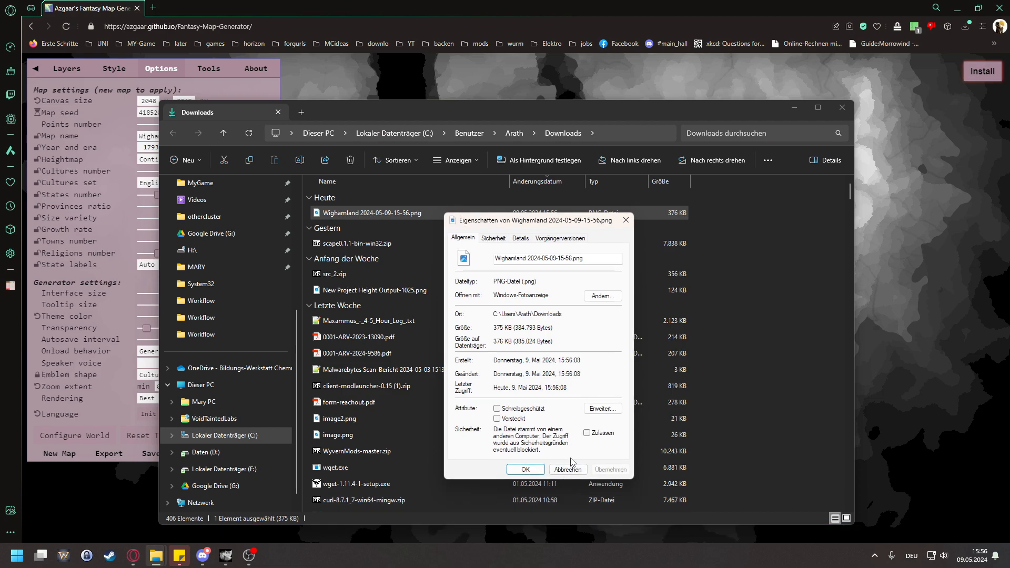
click(520, 239)
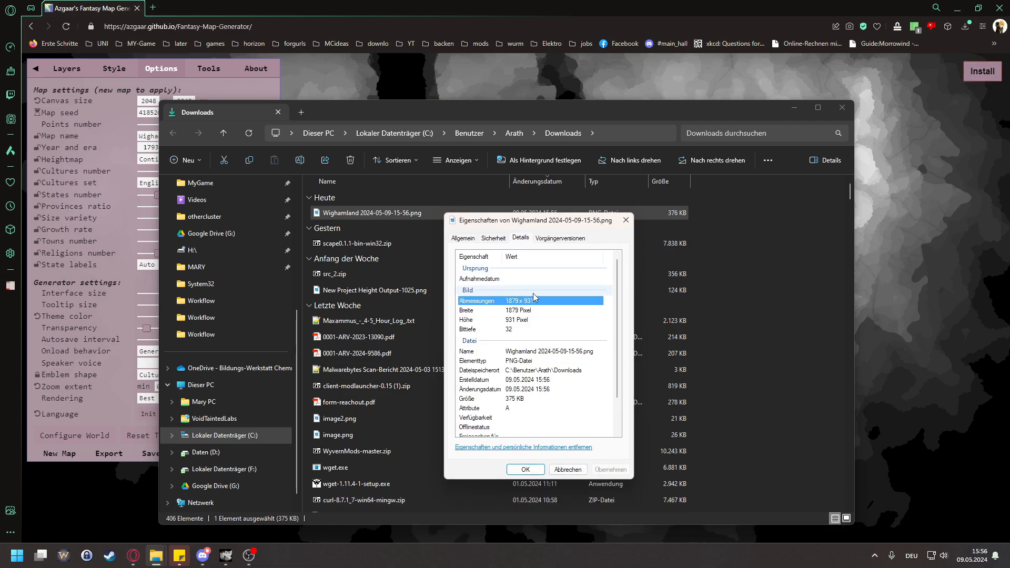
click(567, 468)
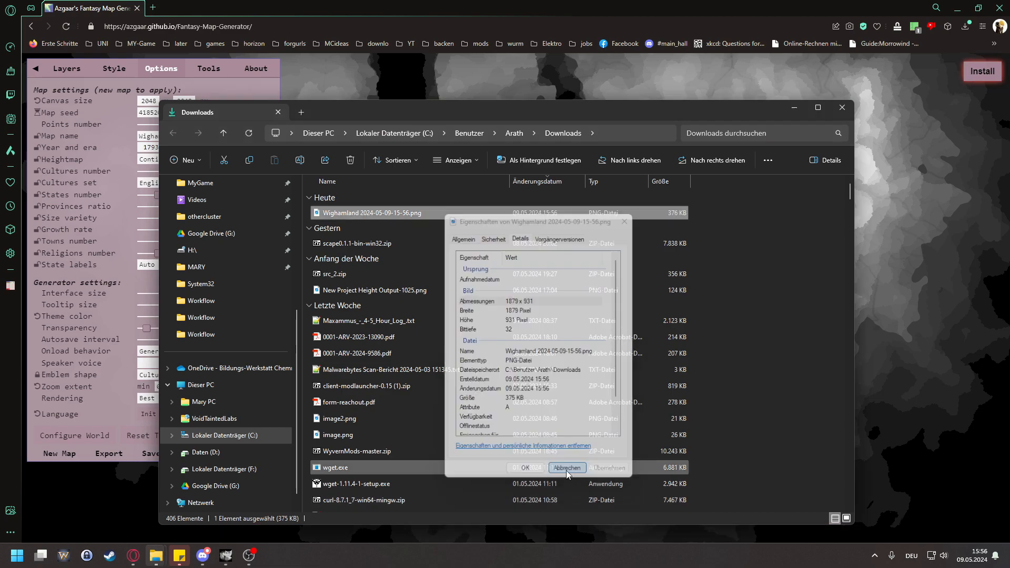
click(852, 108)
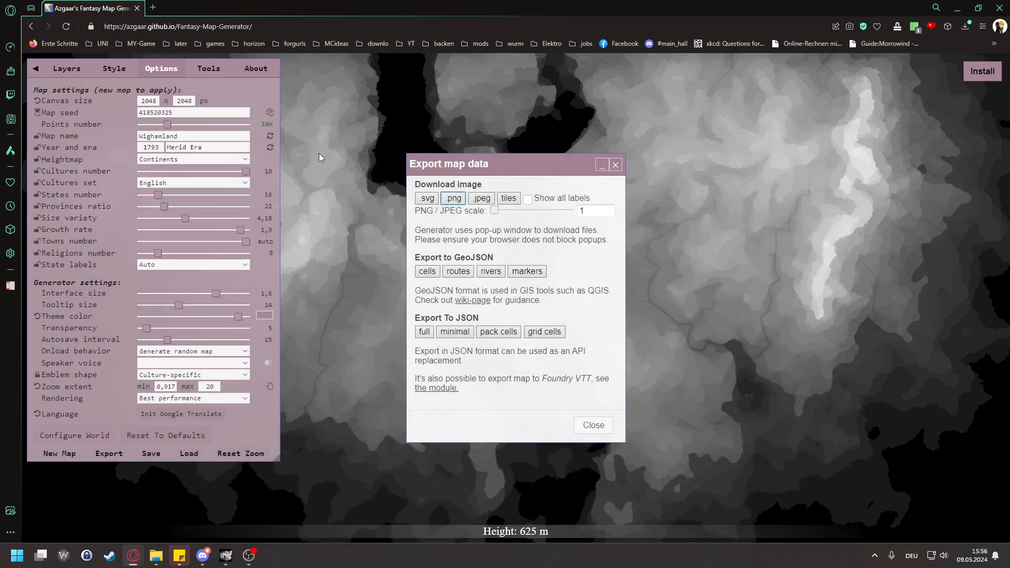
click(612, 165)
Step: Set the canvas size to 900 x 900 px and generate a new map with the options hidden
double_click(154, 101)
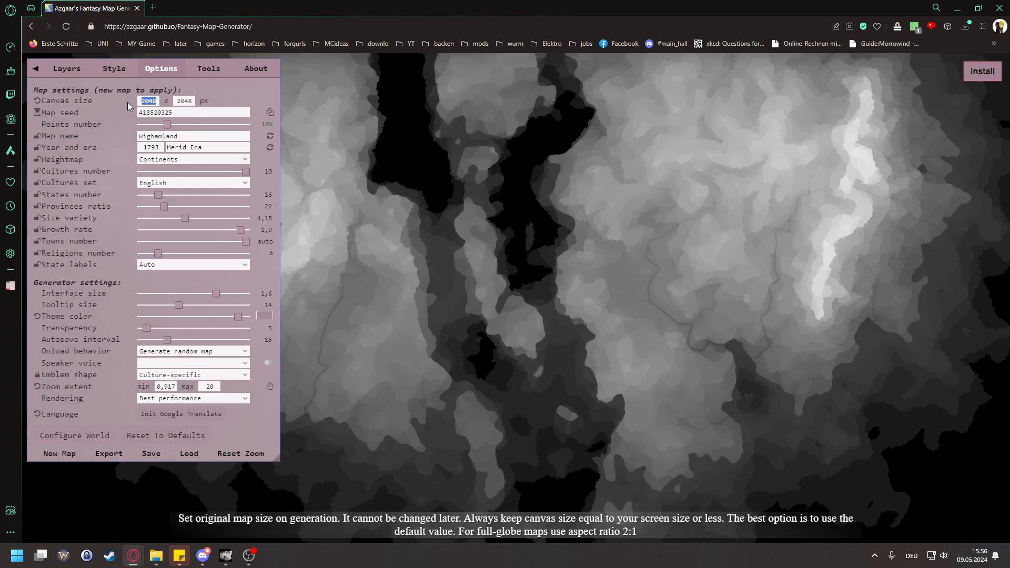
text(900)
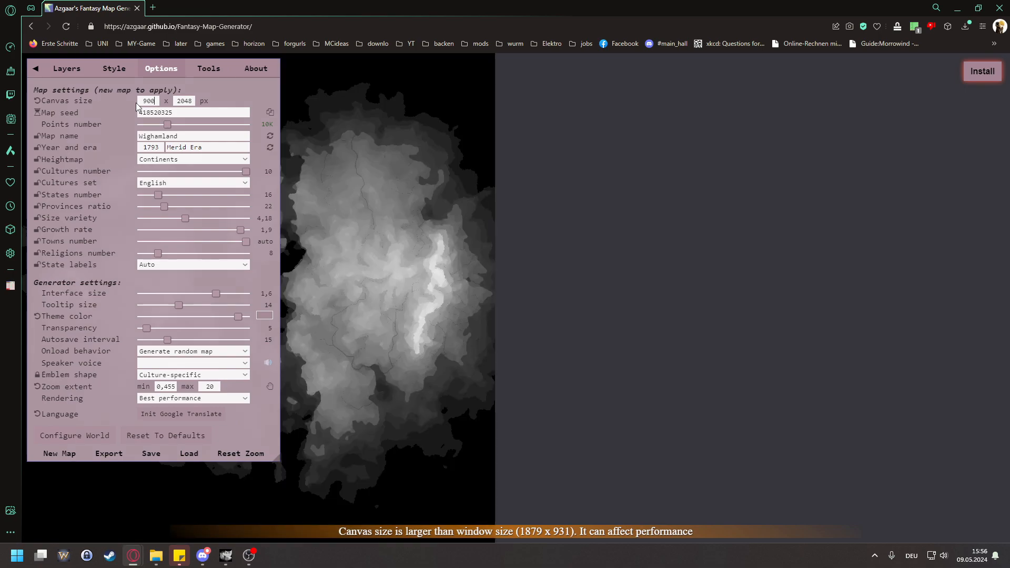
double_click(181, 101)
text(90)
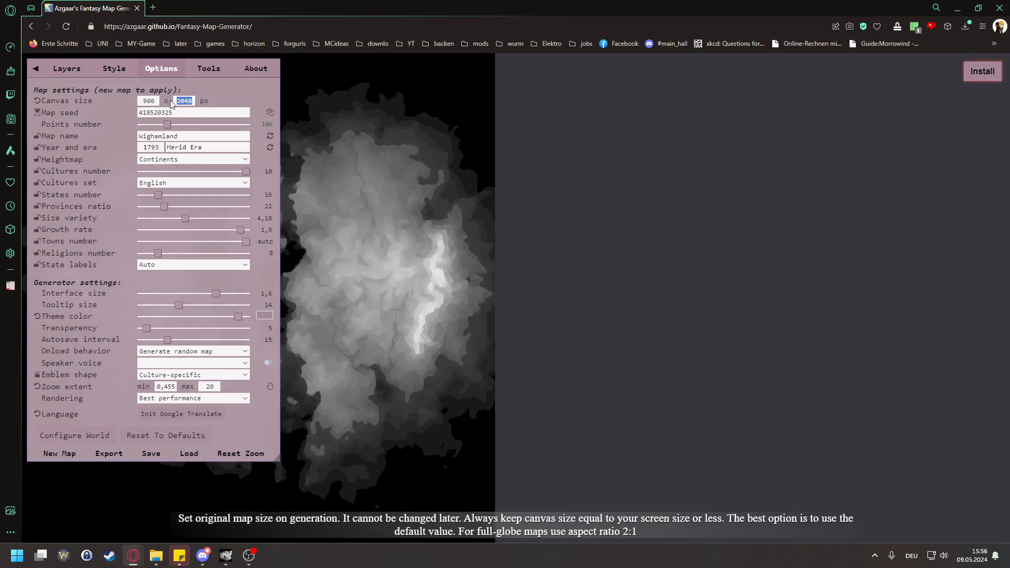
text(00)
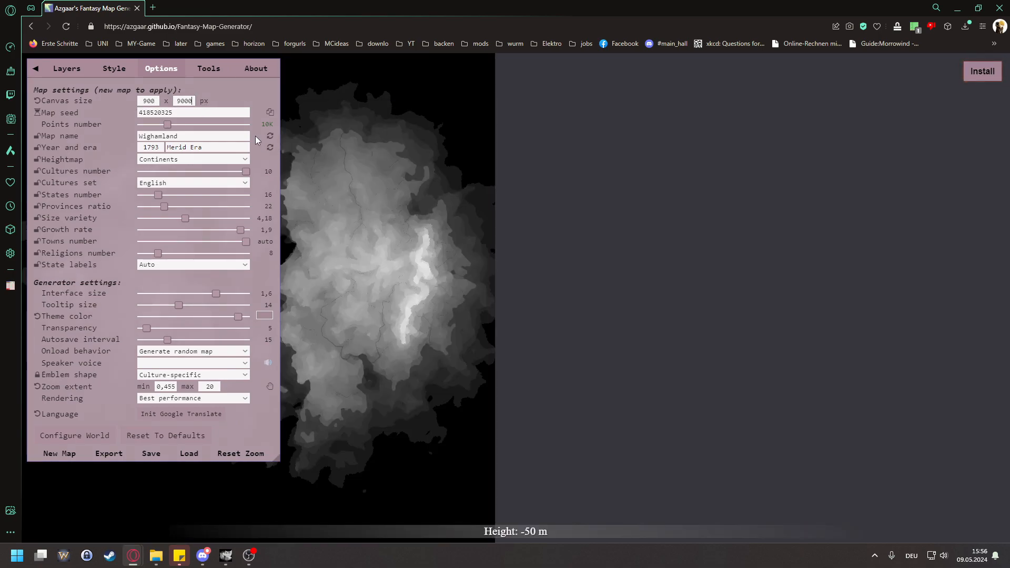
key(BackSpace)
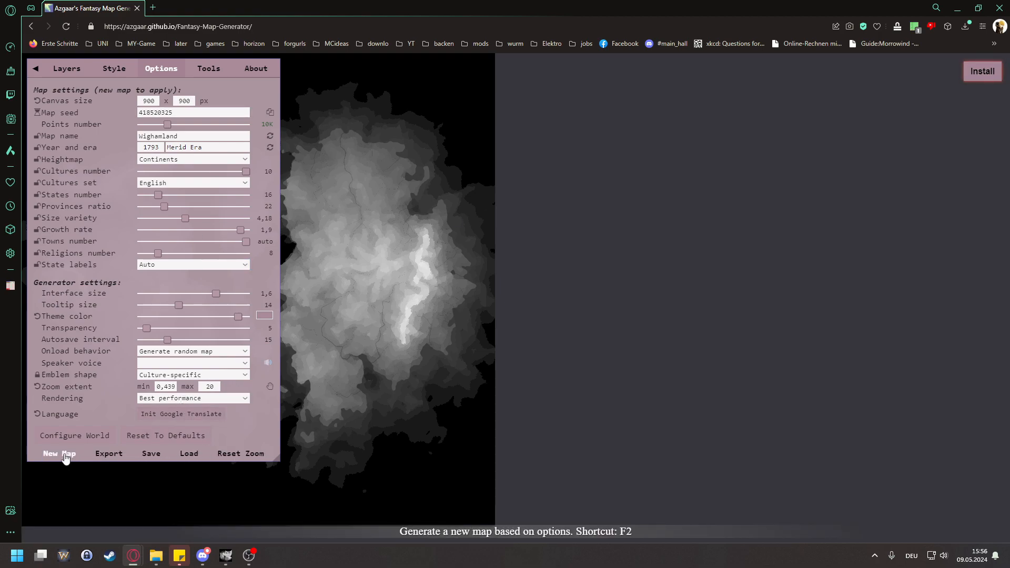
click(66, 455)
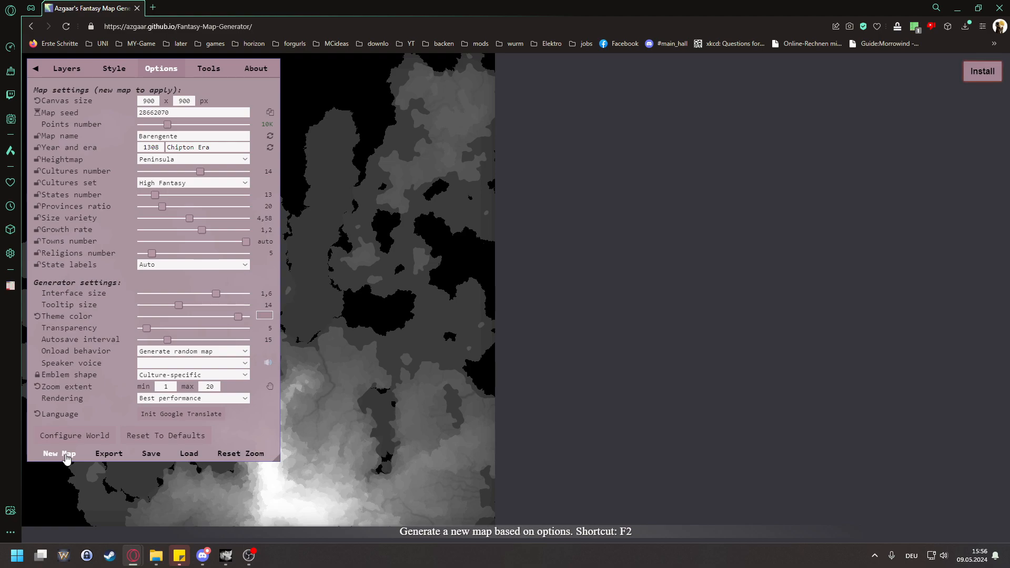
click(36, 69)
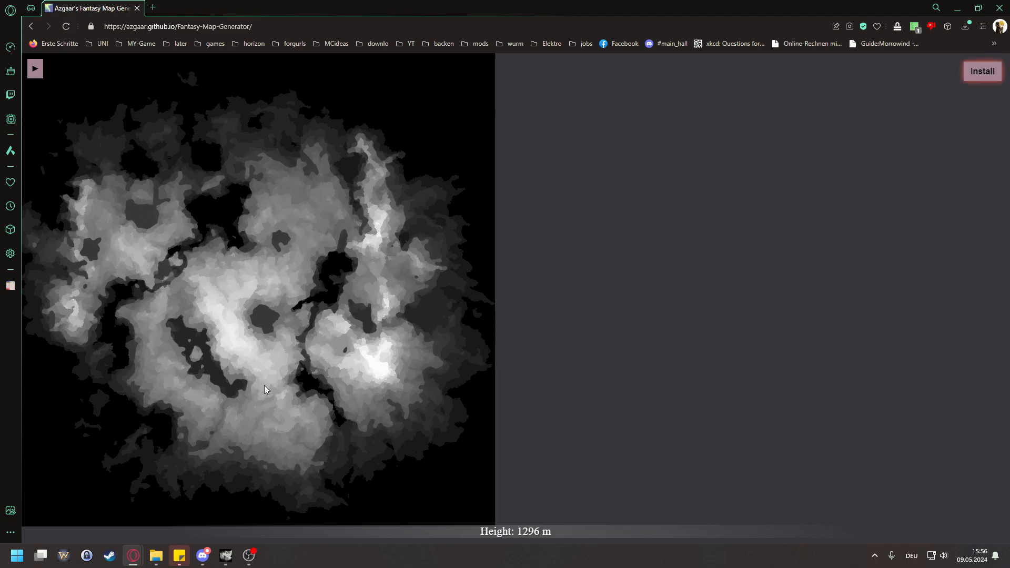
Step: Open the World Machine website in a new tab and go to its download page
click(153, 7)
text(world machine)
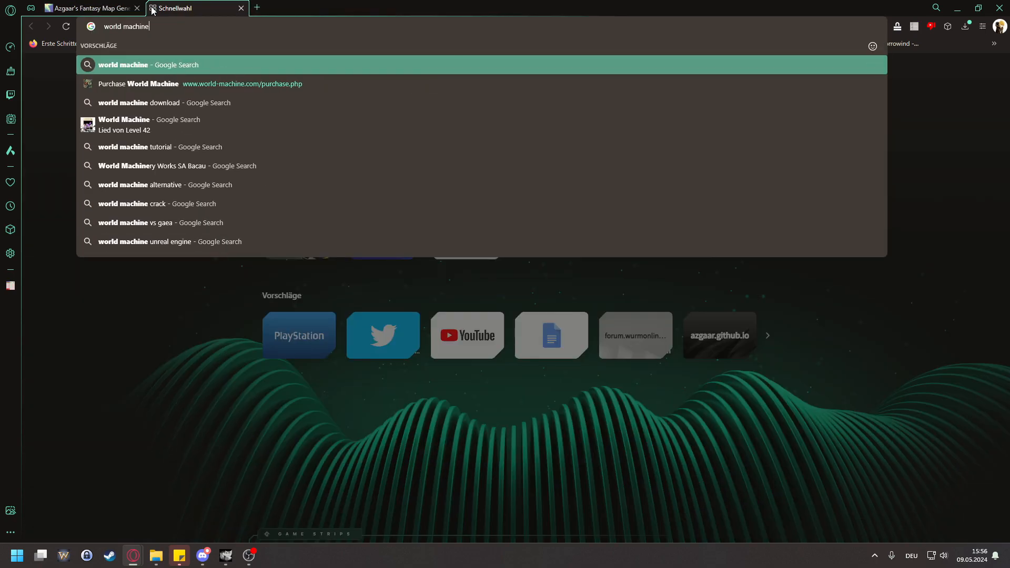
key(Down)
key(Up)
key(Down)
key(Return)
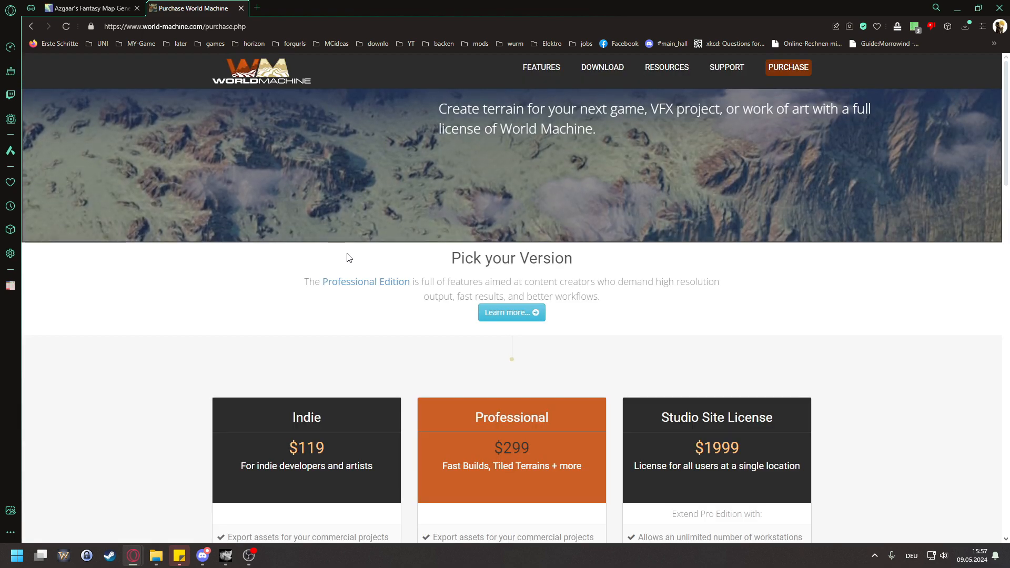
click(602, 67)
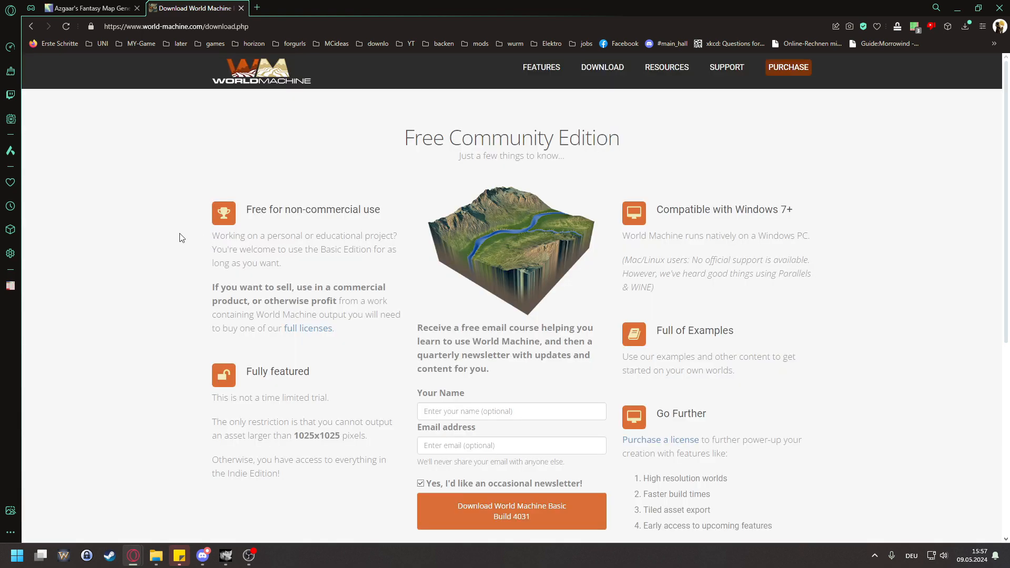
Step: Launch the installed World Machine to view its starting terrain preview from another angle, and close the program
key(super)
text(wolr)
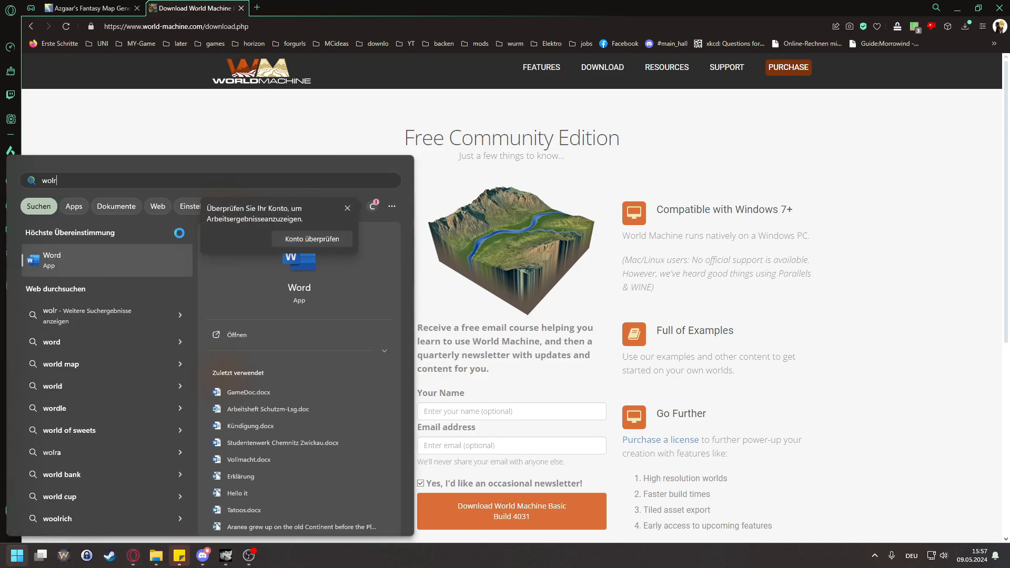
key(BackSpace)
key(BackSpace)
text(r)
key(Down)
key(Down)
key(Return)
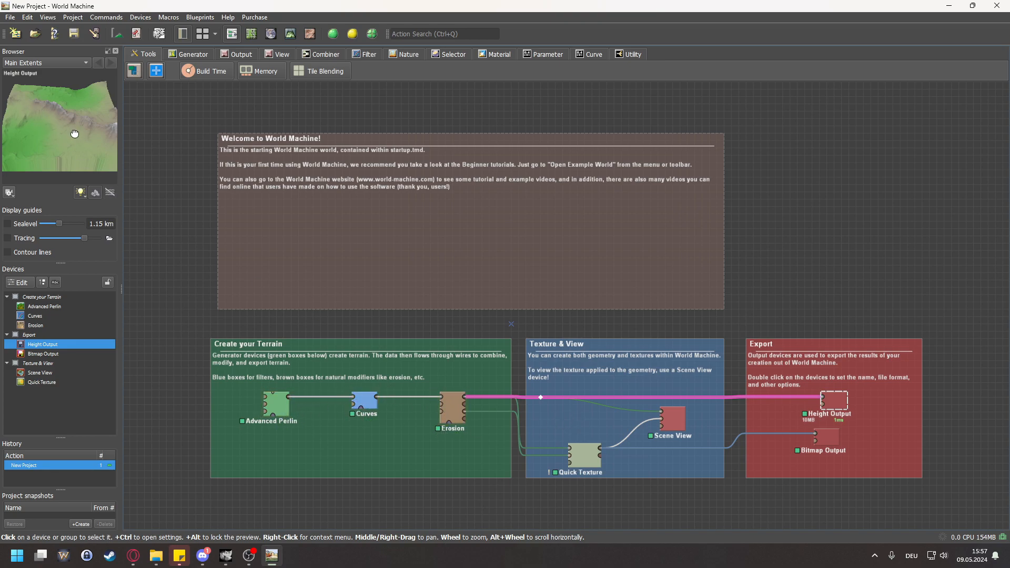
drag(57, 144, 92, 151)
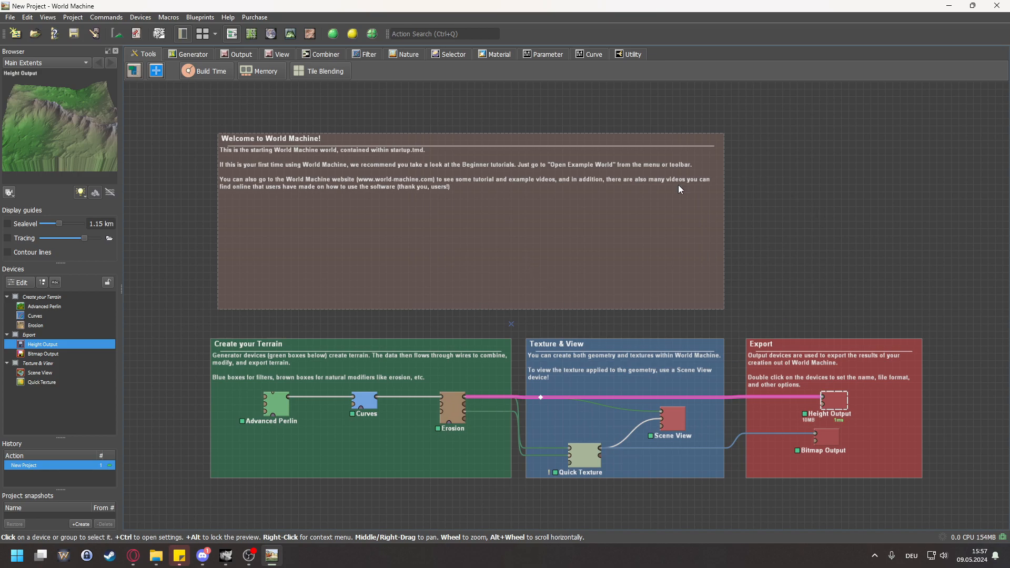
click(996, 5)
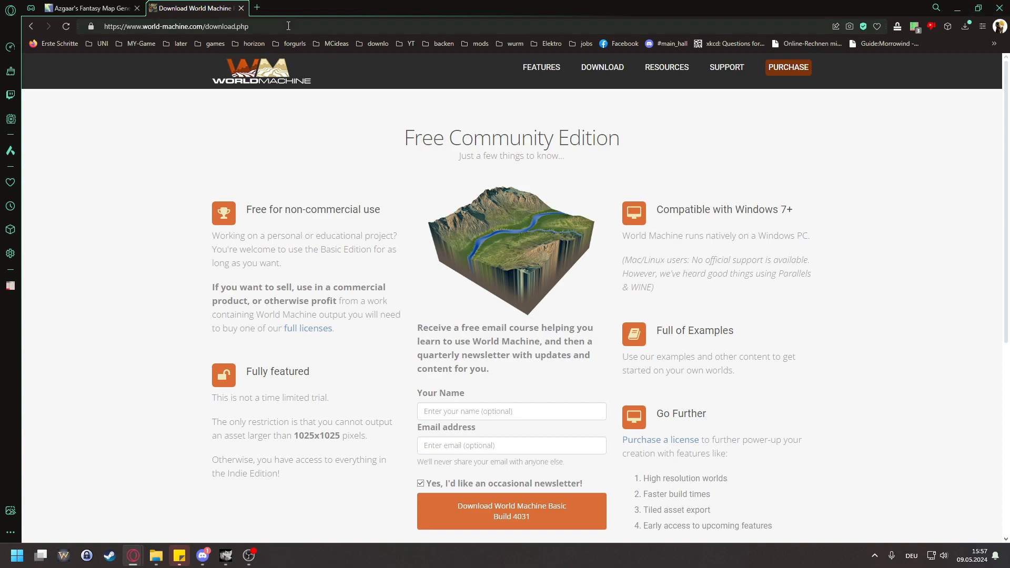
Step: Search for blender in a new tab and open the blender.org home page
click(257, 8)
text(blender)
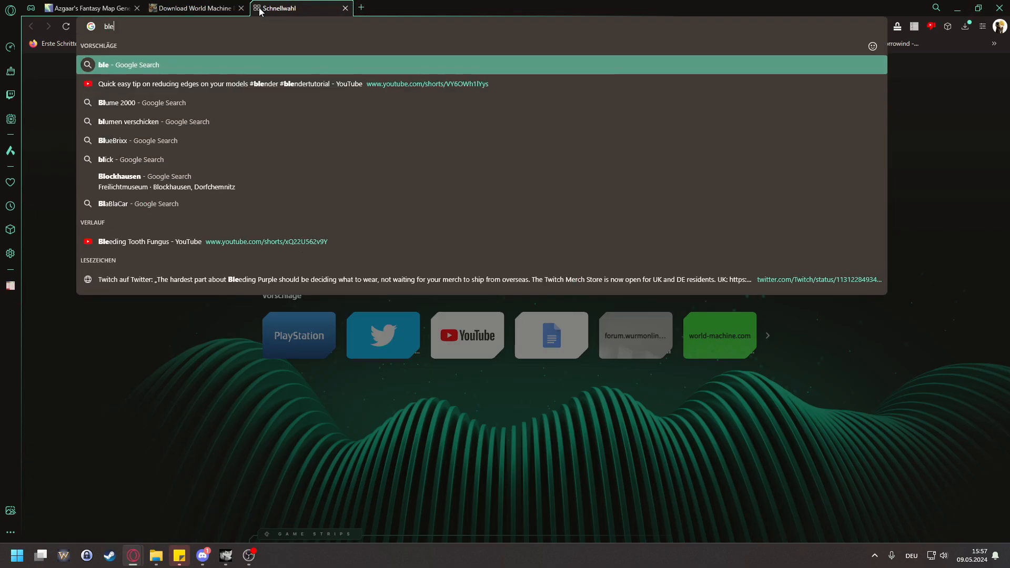
key(Return)
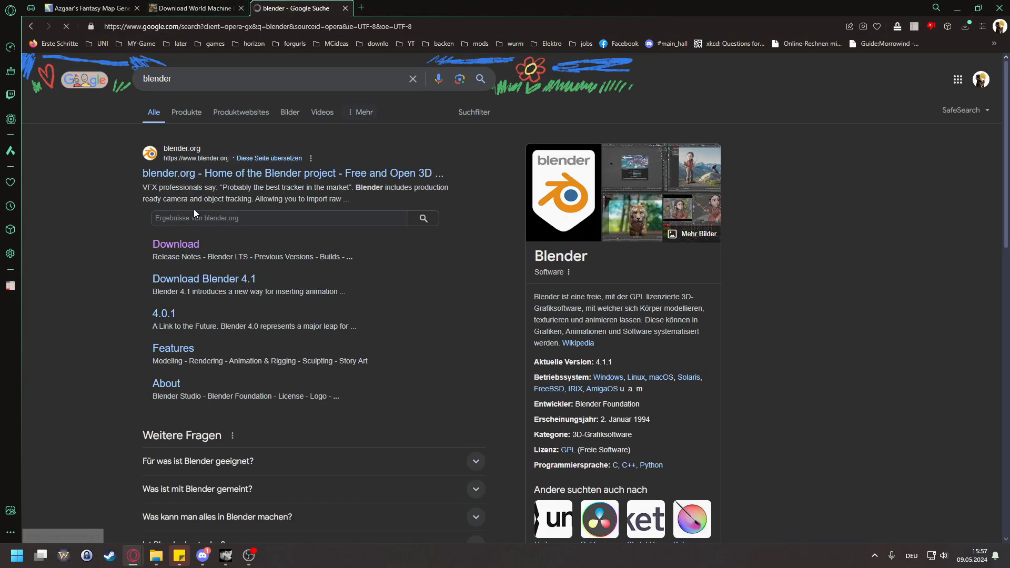
click(214, 177)
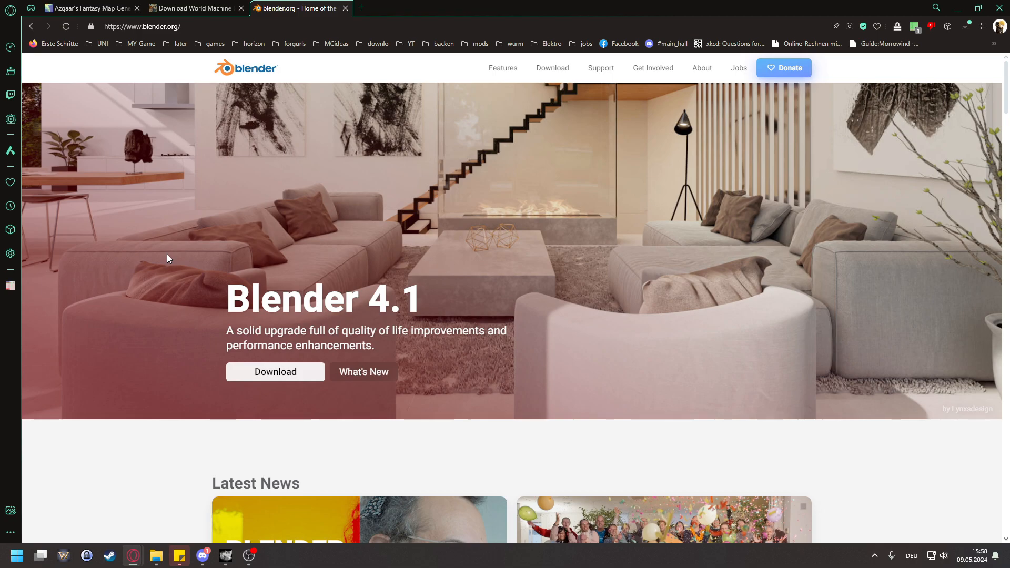
Step: Switch to GIMP and review the mode, precision and colour management options for the heightmap3 (1) image
click(225, 555)
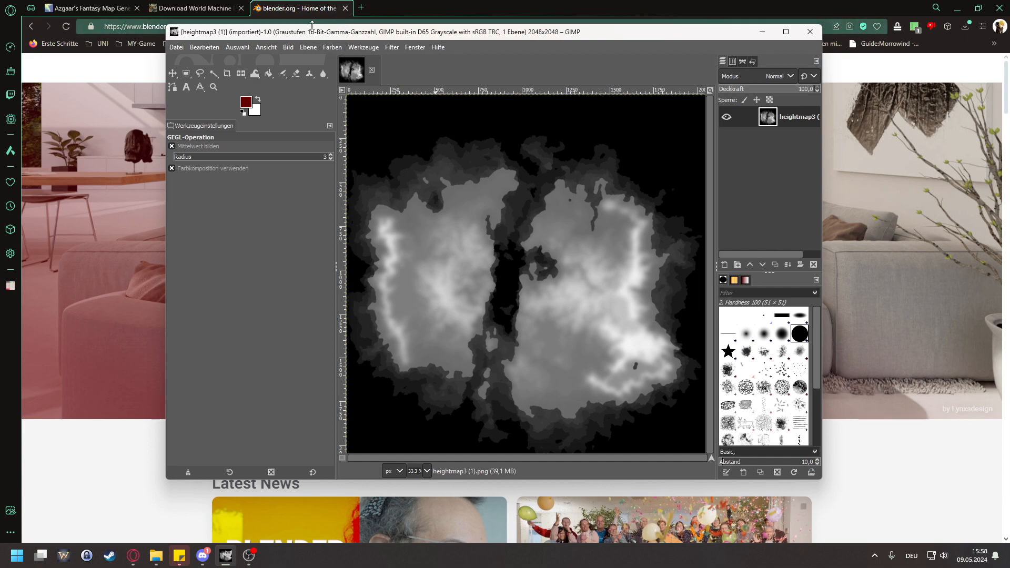
click(287, 48)
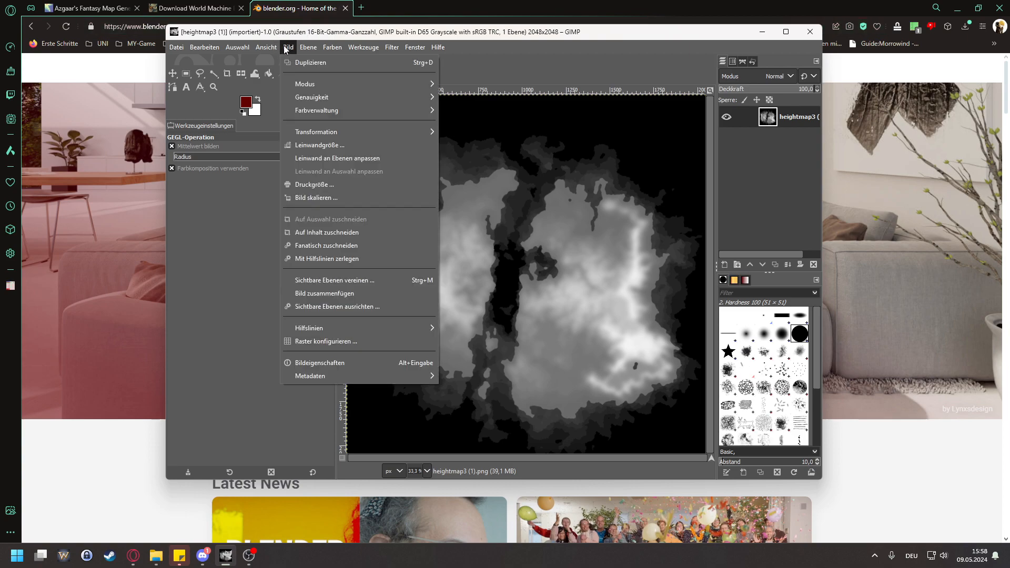
mouse_move(304, 84)
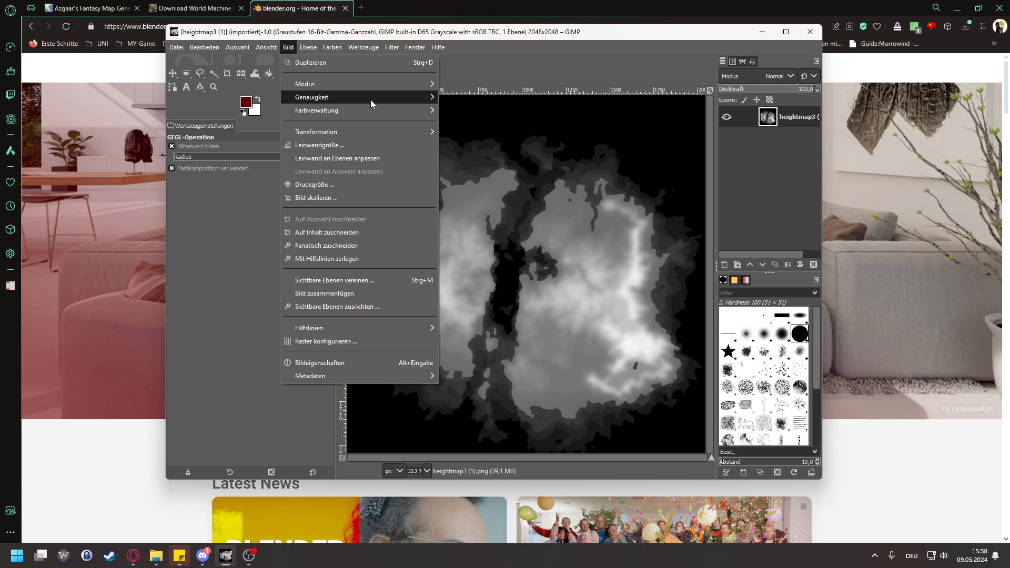
mouse_move(371, 99)
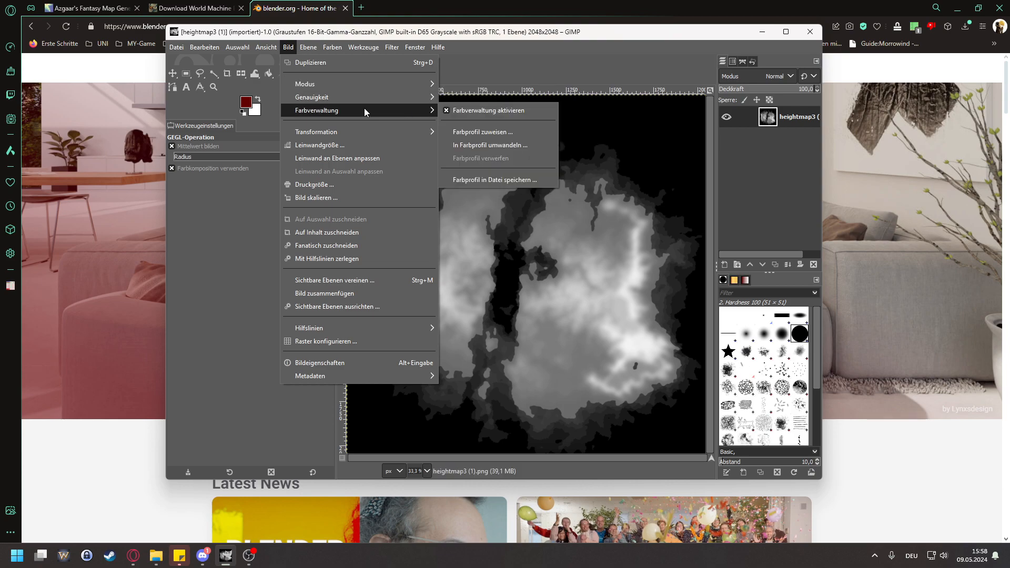
click(188, 242)
Step: Review the available pixel formats in the PNG export options for heightmap3 (1).png, and cancel the export
click(176, 46)
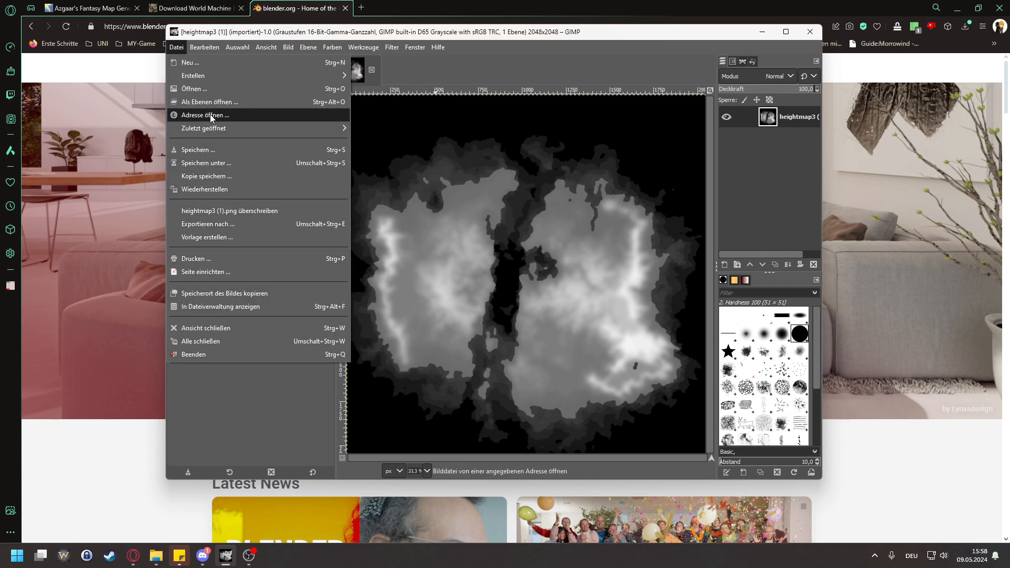
click(225, 224)
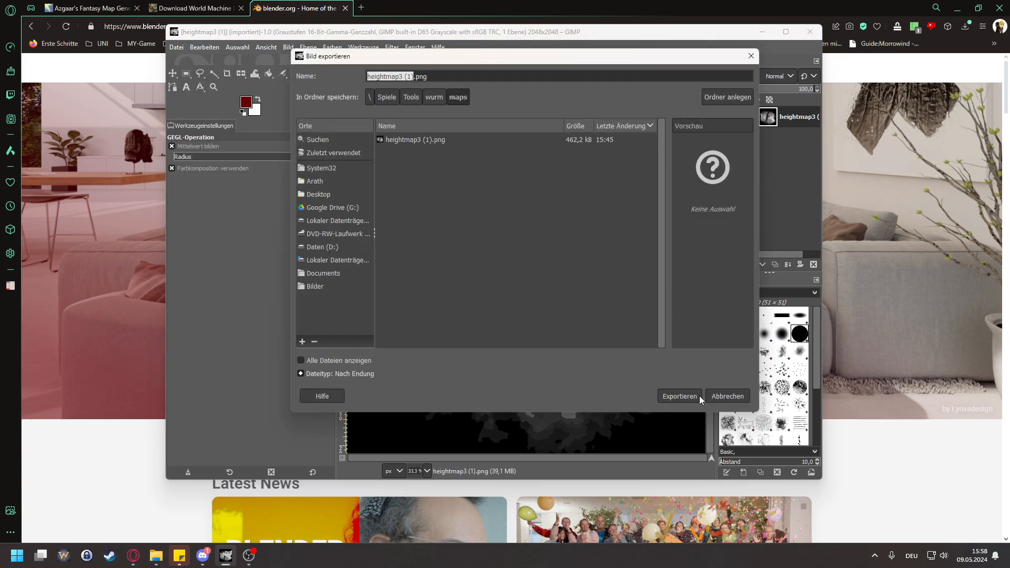
click(699, 399)
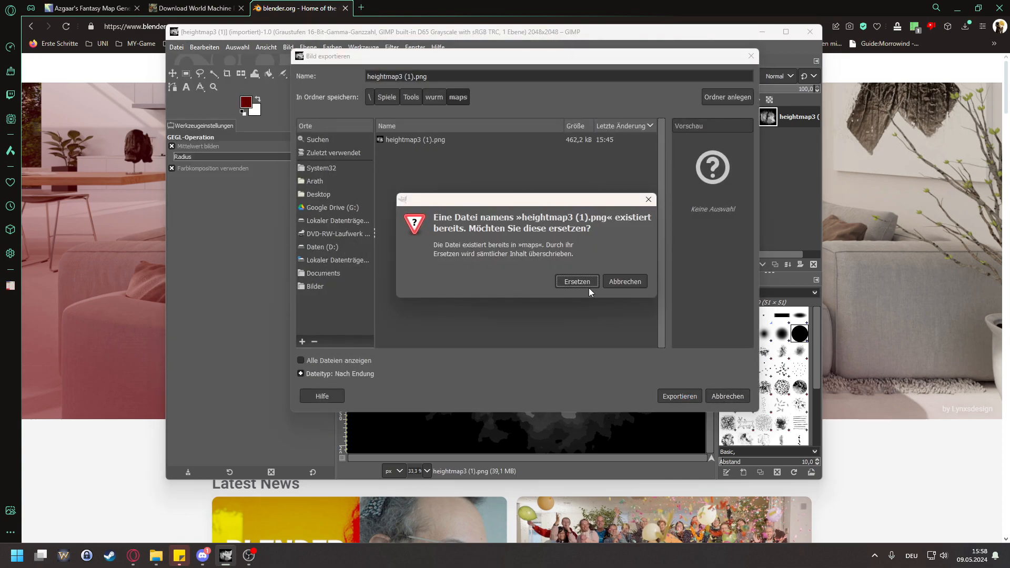
click(583, 281)
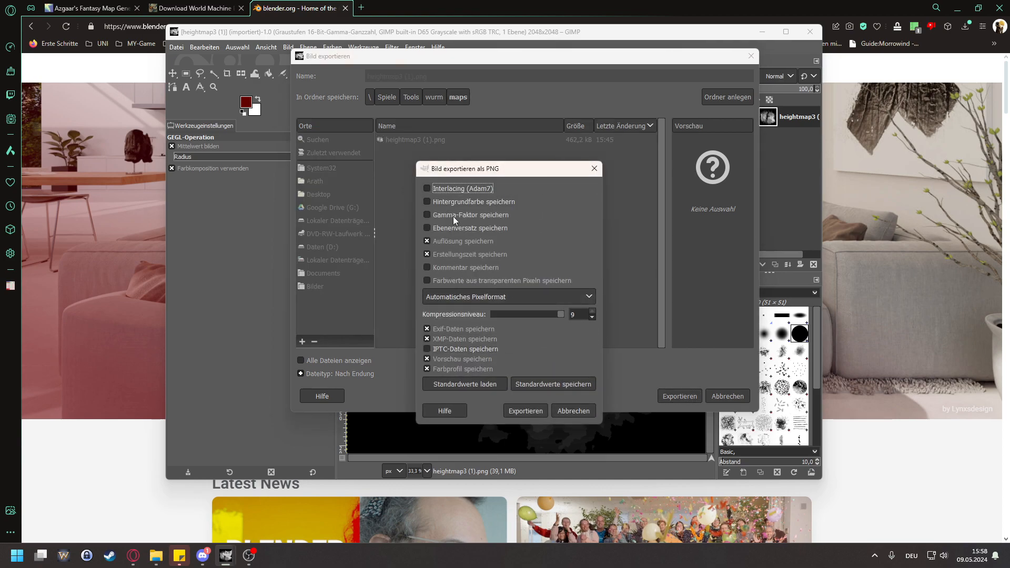
click(498, 299)
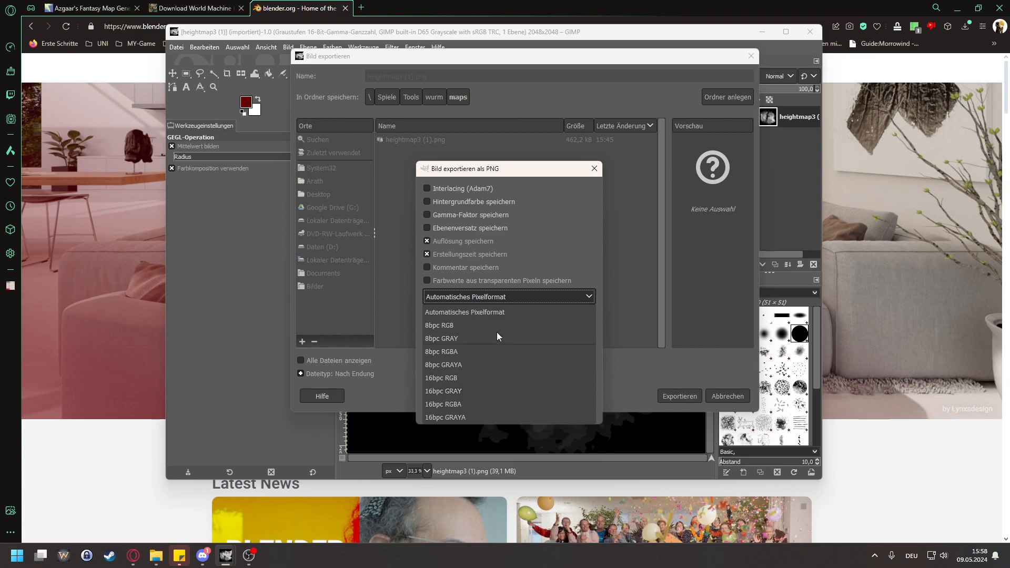
click(481, 294)
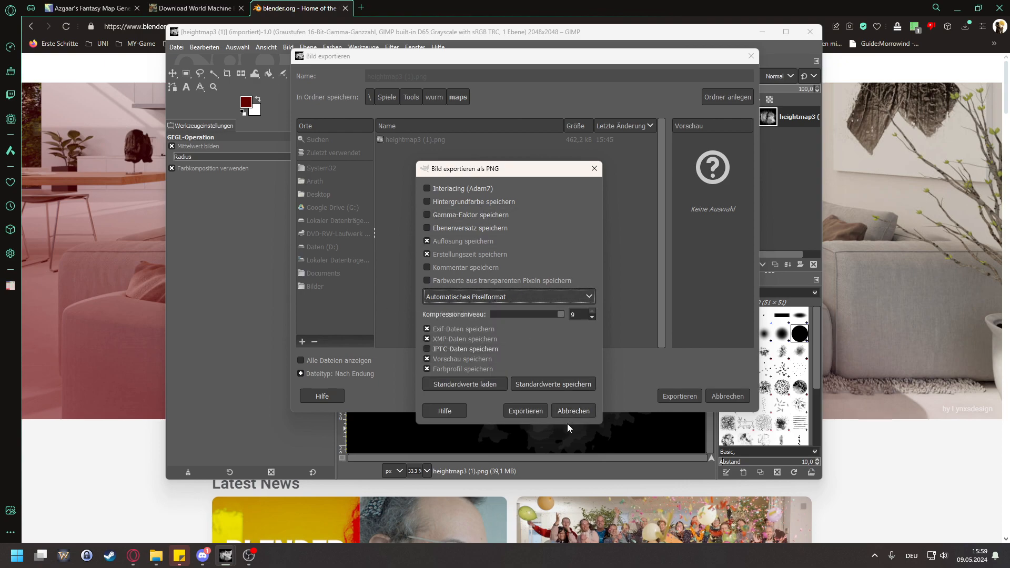
click(573, 411)
click(717, 397)
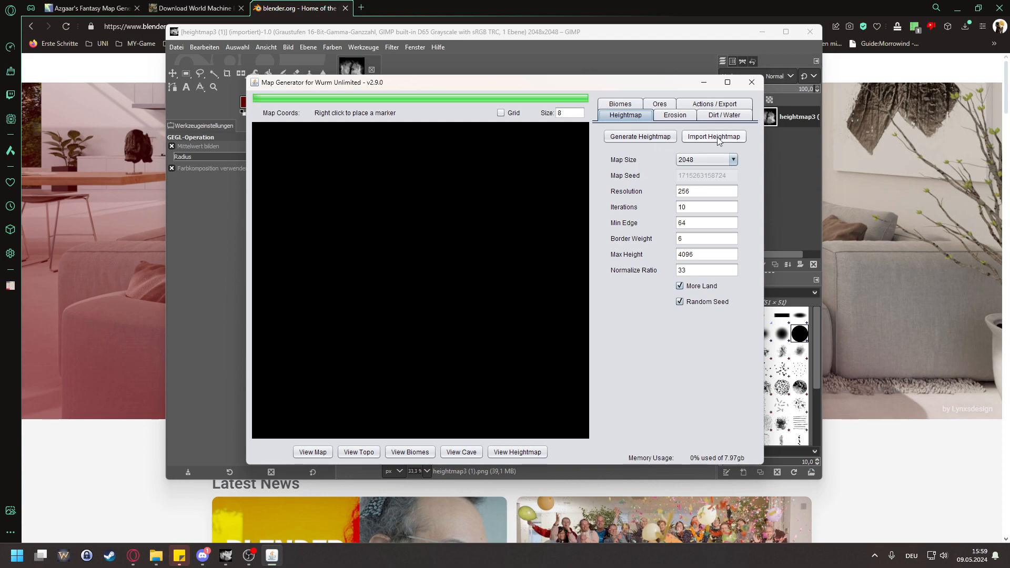
Step: In Map Generator for Wurm Unlimited, import heightmap3 (1).png from the maps folder at map size 2048
click(707, 159)
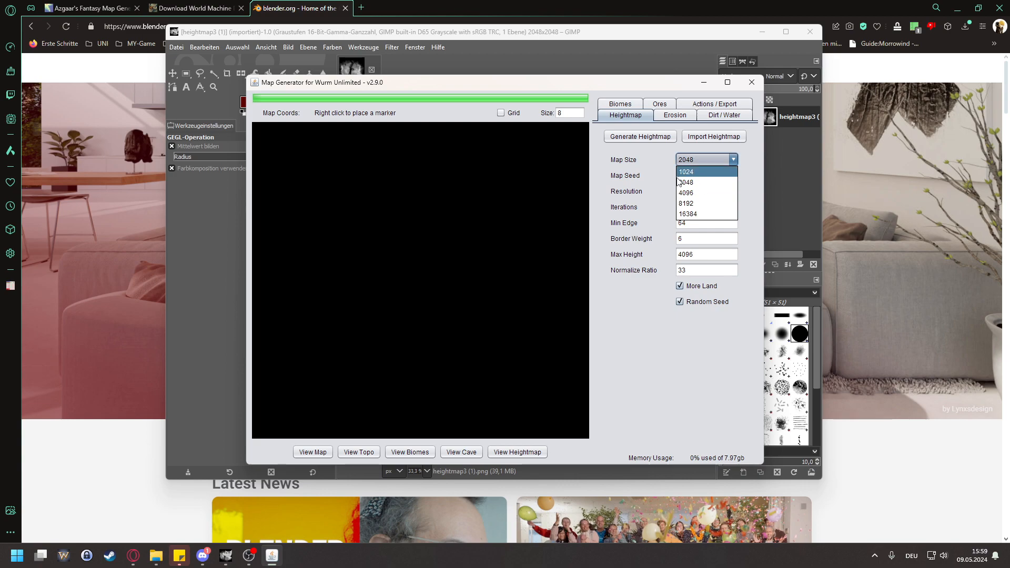
click(643, 191)
click(724, 138)
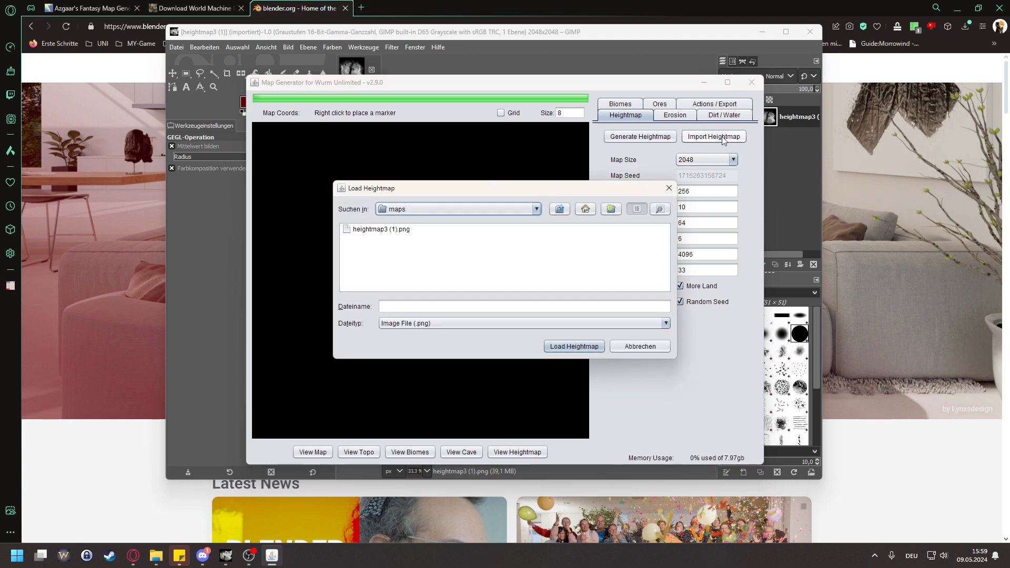
click(402, 236)
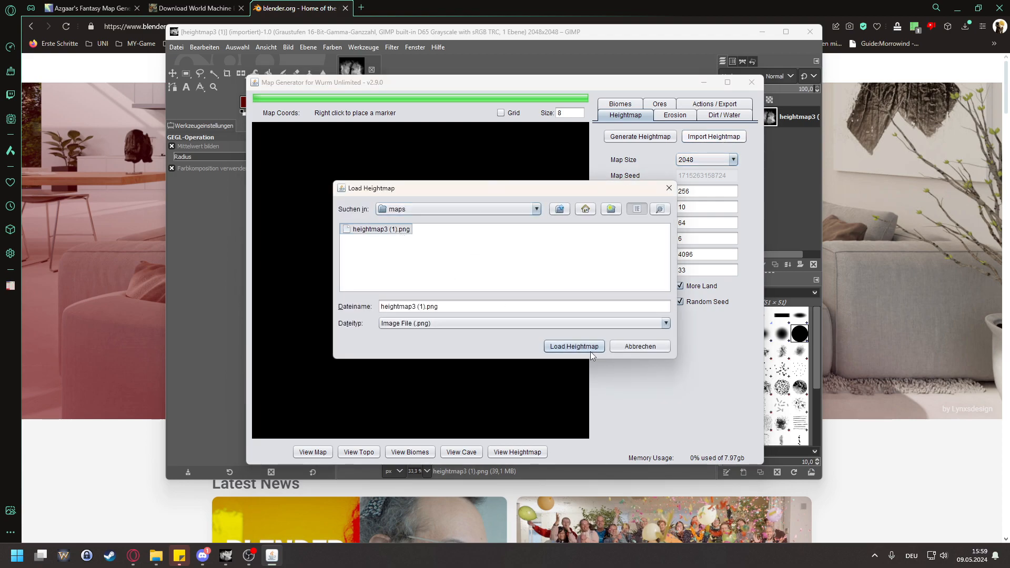
click(589, 350)
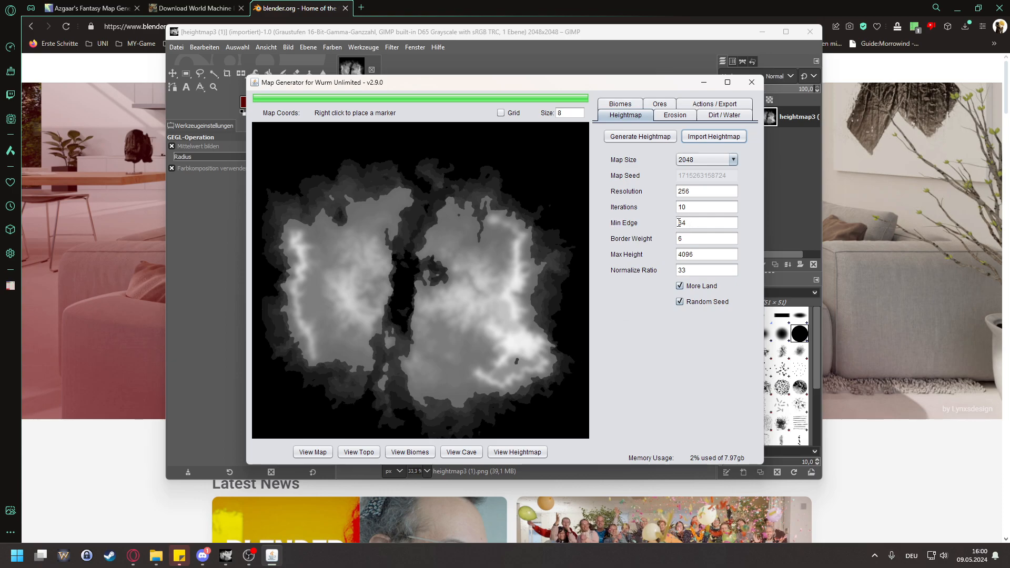
Step: Drop dirt on the imported heightmap with the default dirt and water settings
right_click(556, 365)
right_click(562, 357)
mouse_move(493, 84)
mouse_down()
mouse_move(592, 339)
mouse_move(579, 228)
mouse_move(498, 70)
mouse_up()
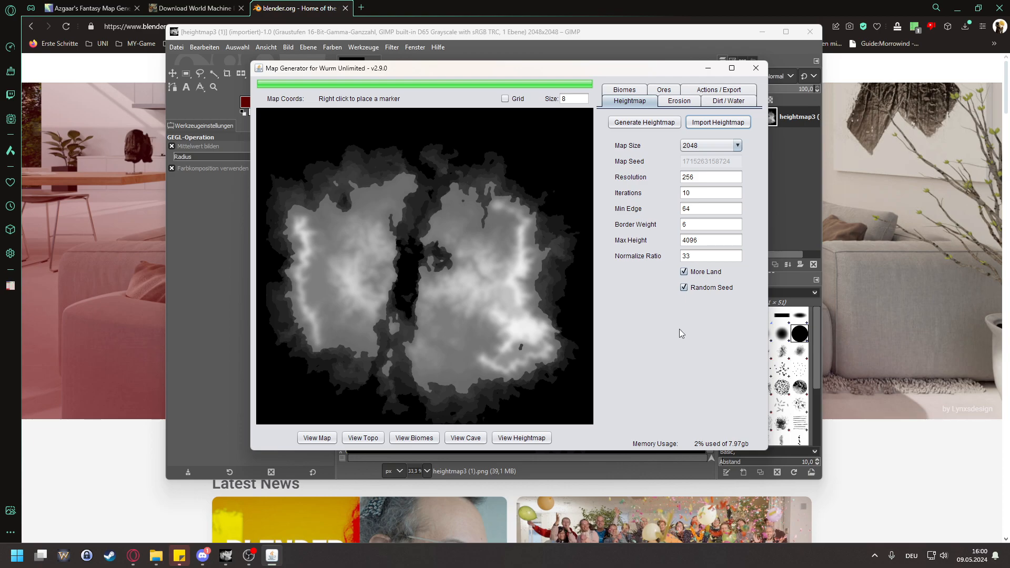
click(726, 102)
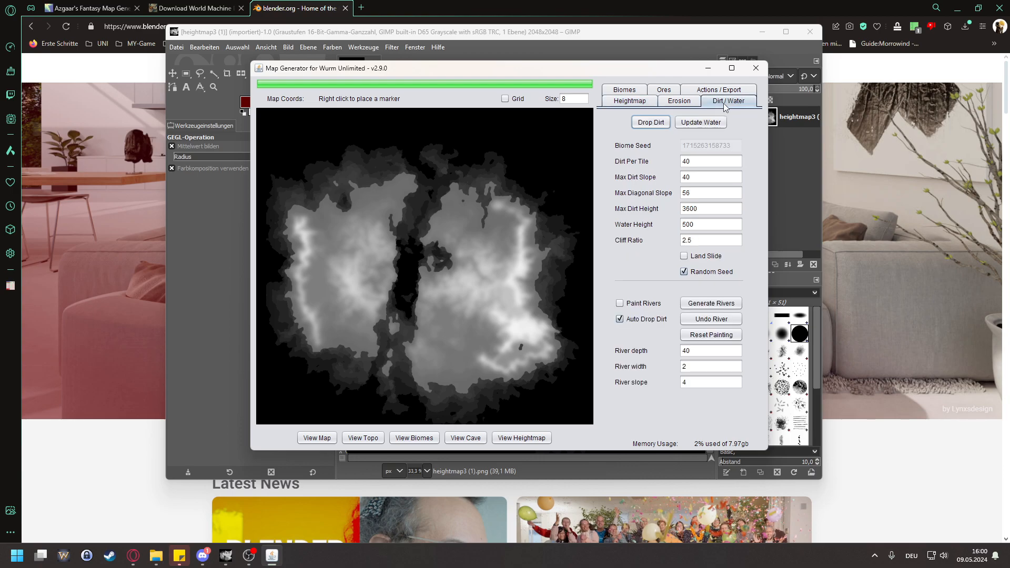
click(650, 123)
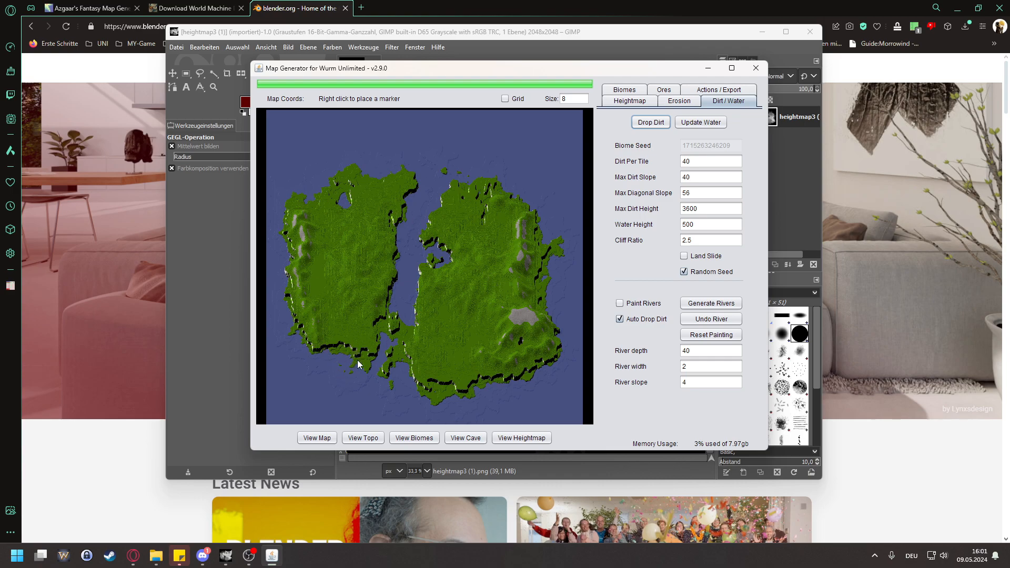
Step: Examine the cliffs along the southern coast of the eastern landmass close up
scroll(450, 404, up, 5)
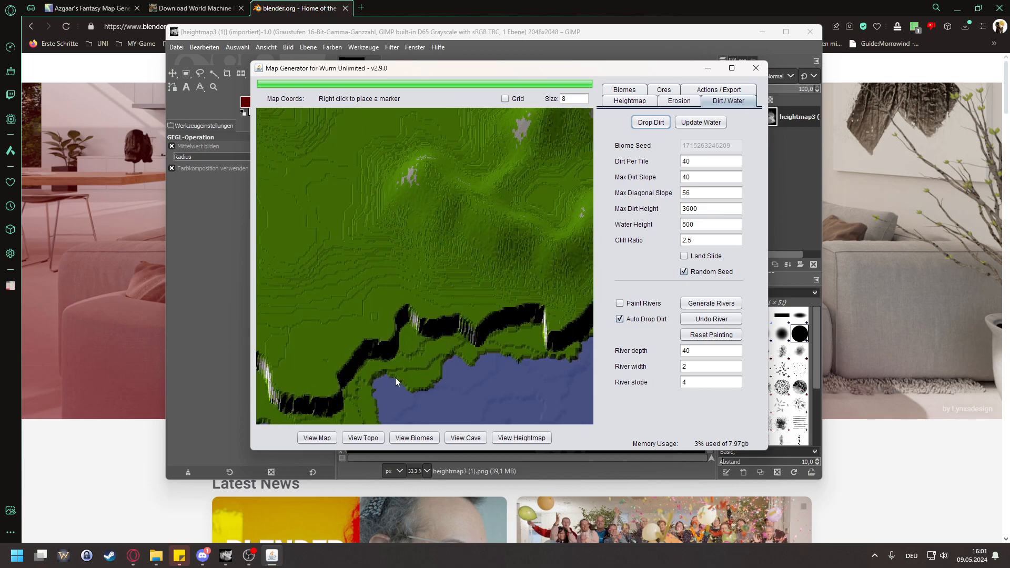
drag(348, 373, 490, 281)
drag(349, 329, 518, 302)
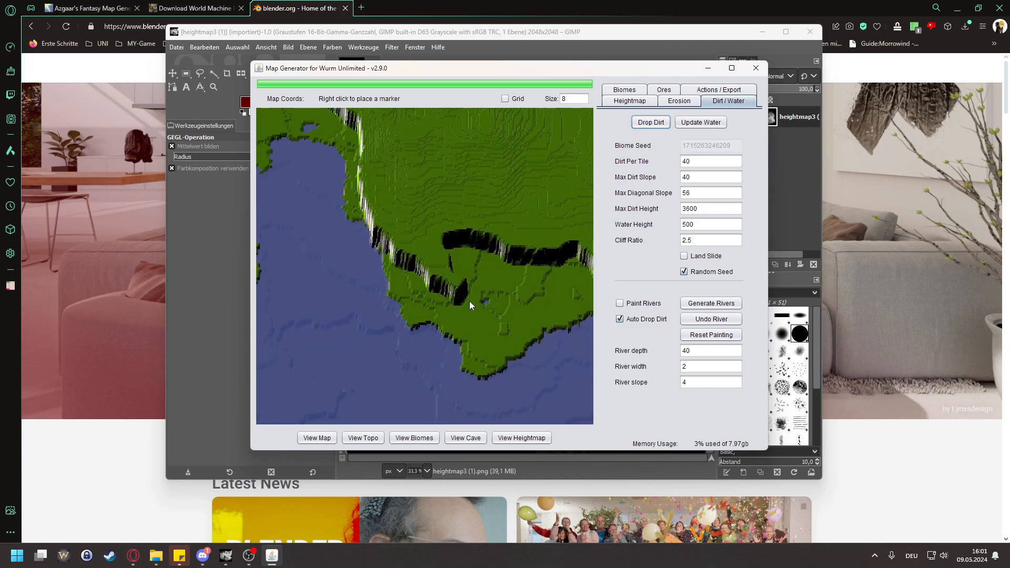
drag(391, 334, 365, 340)
drag(572, 264, 482, 279)
scroll(502, 310, up, 4)
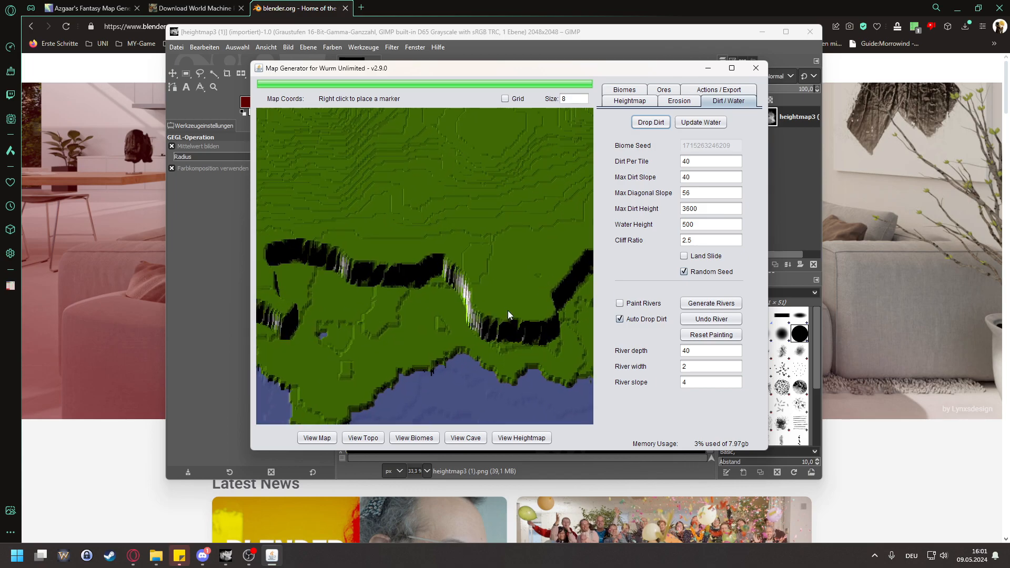
scroll(506, 316, down, 5)
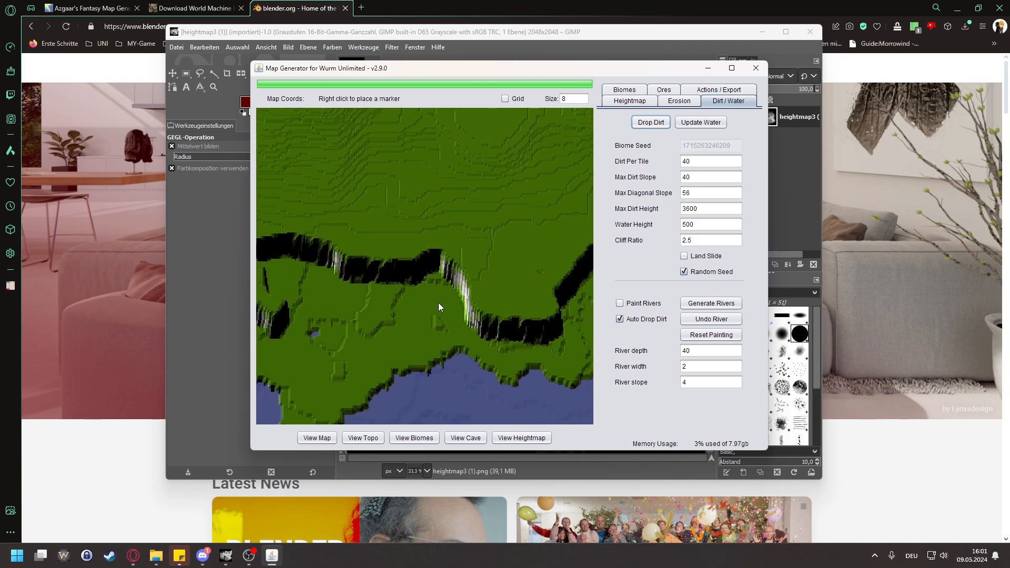
Step: Move the map generator beside the GIMP heightmap and examine the southeastern coast, the inland pit and the rocky plateau
drag(403, 67, 619, 87)
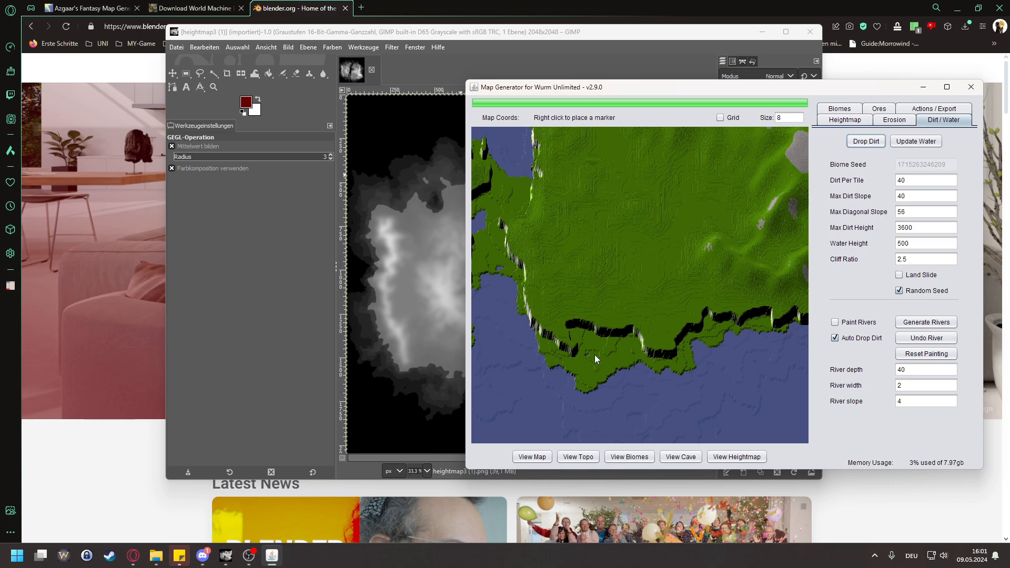
drag(542, 305, 665, 335)
drag(604, 292, 539, 265)
drag(681, 313, 480, 294)
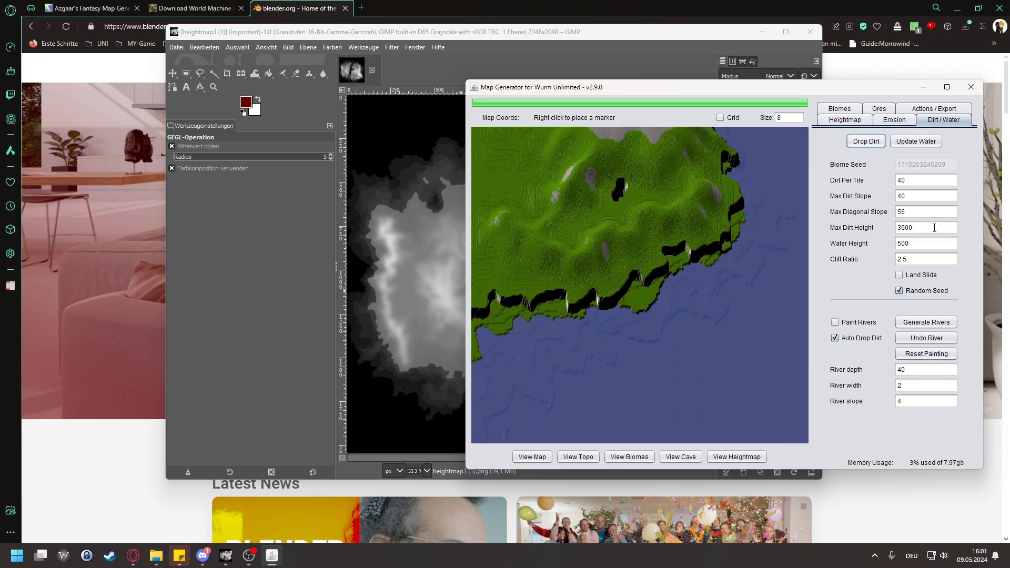
drag(707, 233, 699, 322)
scroll(619, 319, up, 3)
scroll(620, 319, up, 2)
scroll(686, 266, up, 2)
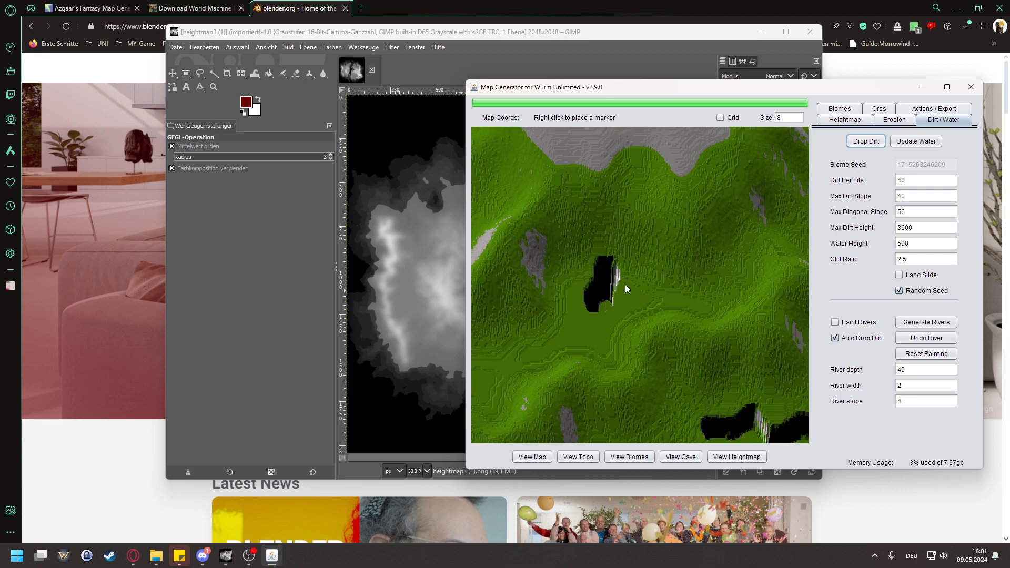
scroll(588, 266, down, 3)
drag(662, 301, 665, 365)
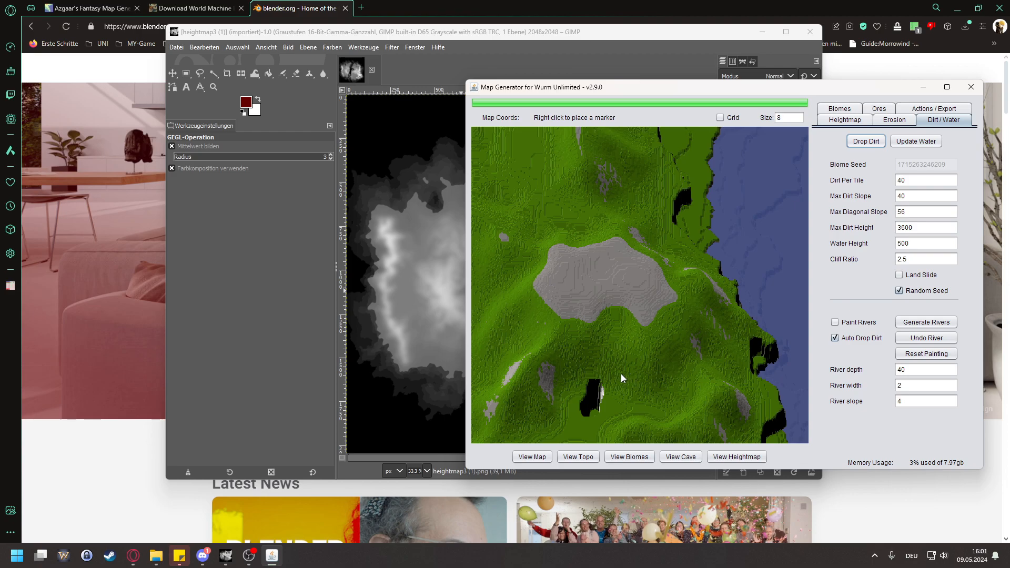
Step: Examine the terrain surface from the rocky plateau up to the northeastern coast of the eastern landmass
scroll(576, 361, up, 3)
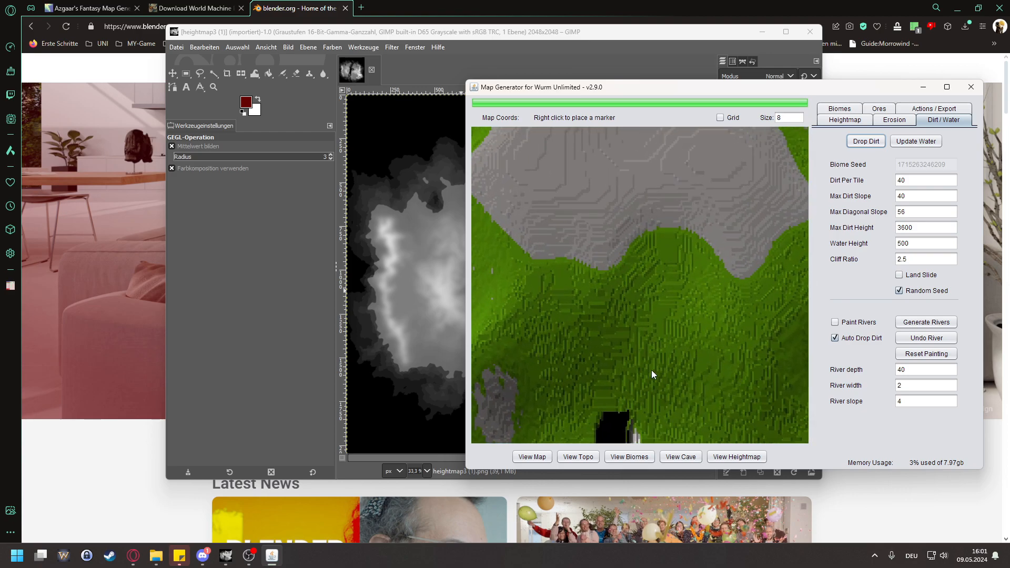
drag(575, 325, 682, 391)
drag(637, 316, 715, 430)
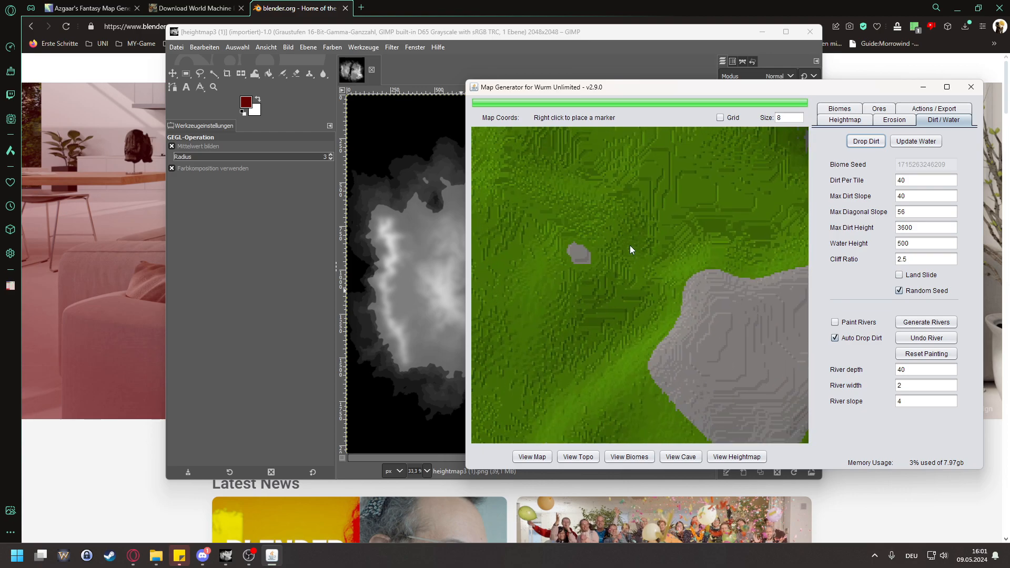
drag(635, 232, 688, 323)
mouse_move(733, 168)
mouse_down()
mouse_move(661, 226)
mouse_move(681, 358)
mouse_up()
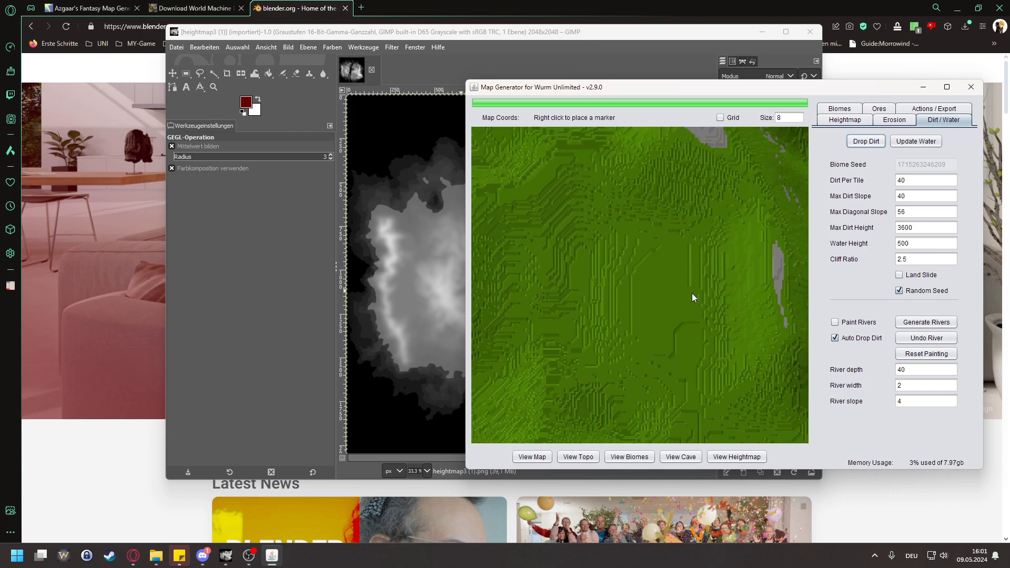
drag(685, 314, 652, 261)
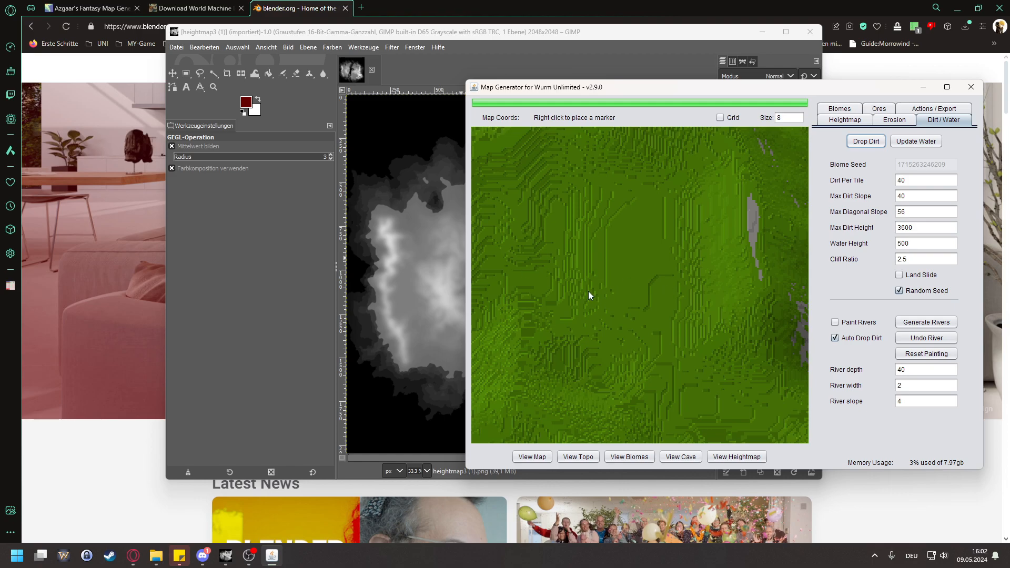
scroll(652, 249, down, 2)
drag(652, 246, 667, 260)
drag(748, 153, 650, 349)
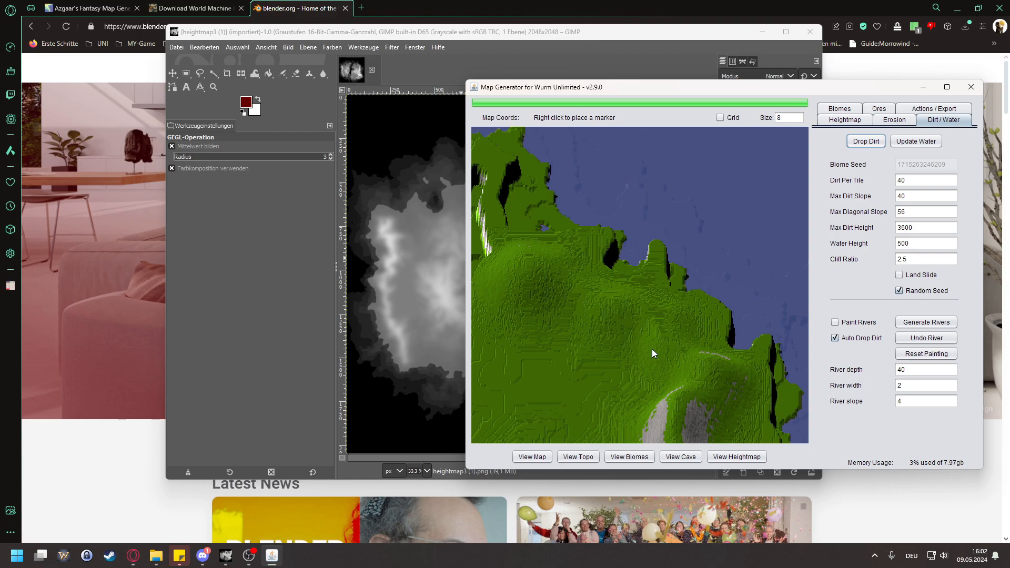
Step: Examine the whole map, the cliffs in the north of the eastern landmass and the bay on its western coast
drag(544, 273, 651, 295)
drag(567, 232, 548, 221)
drag(678, 220, 584, 220)
scroll(584, 220, down, 5)
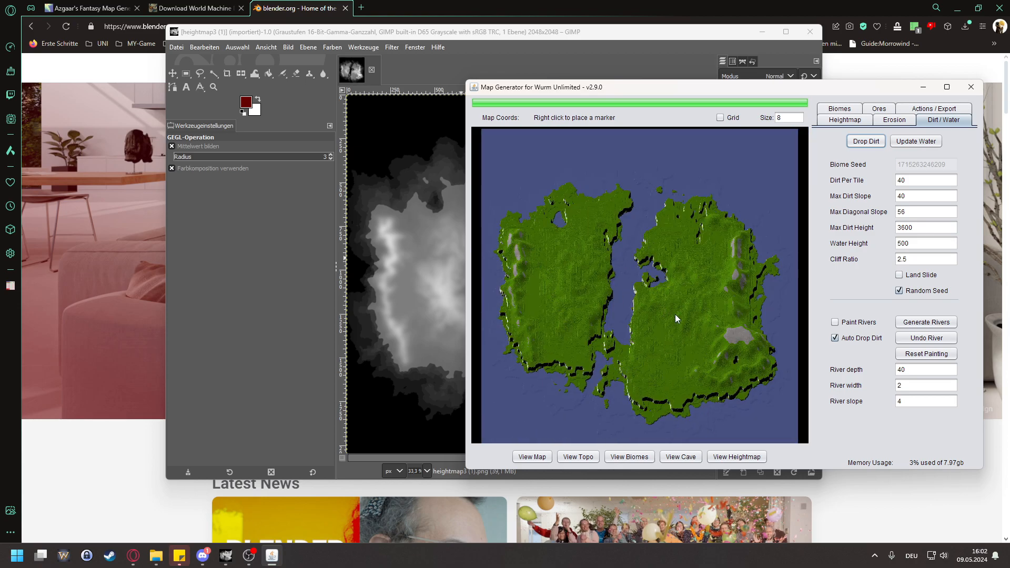
scroll(659, 365, up, 5)
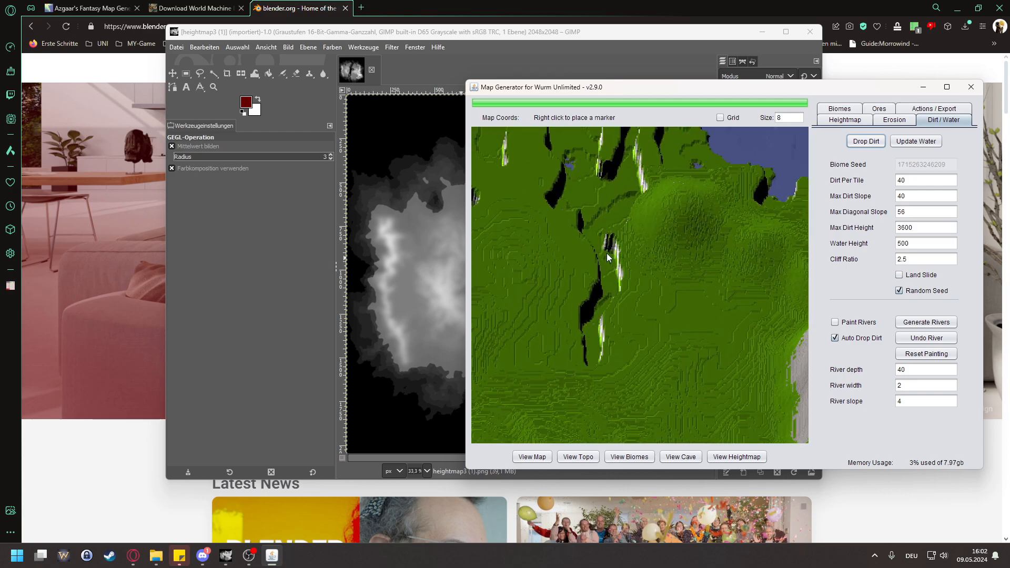
scroll(588, 383, up, 1)
scroll(590, 385, down, 3)
drag(610, 403, 671, 302)
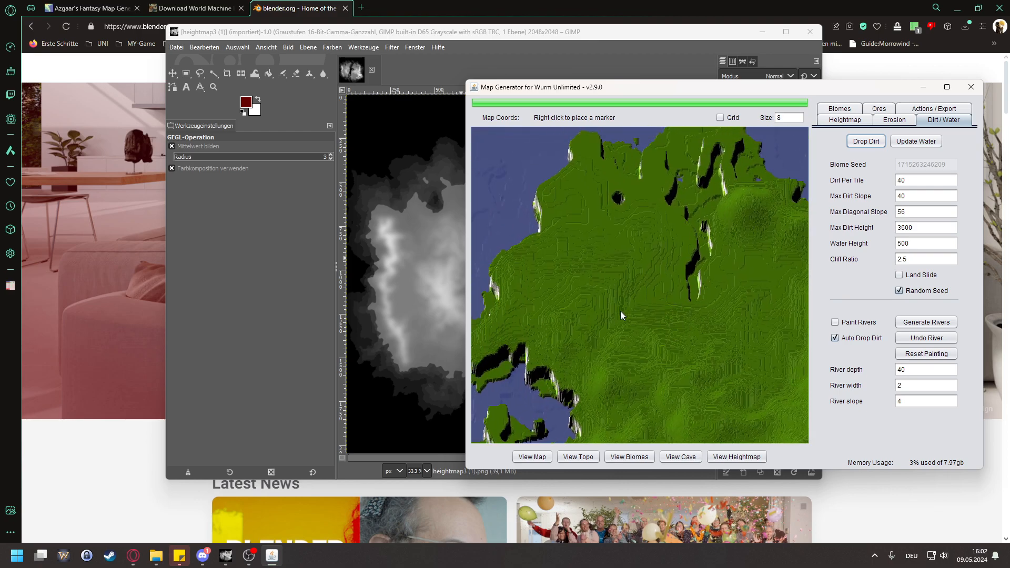
drag(600, 331, 706, 276)
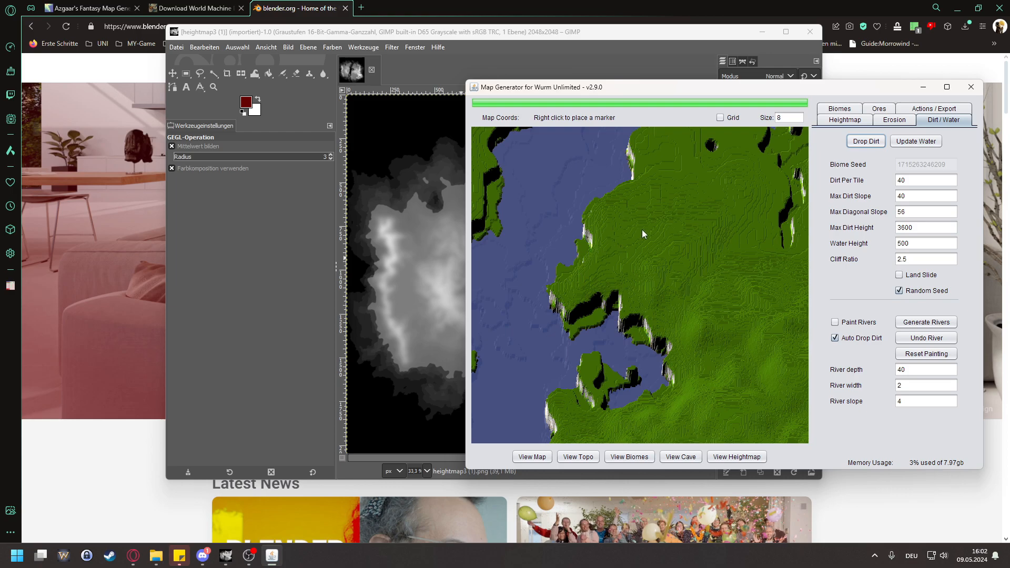
Step: Place a marker on the small headland along the eastern landmass's western coast to read its height
scroll(663, 244, up, 2)
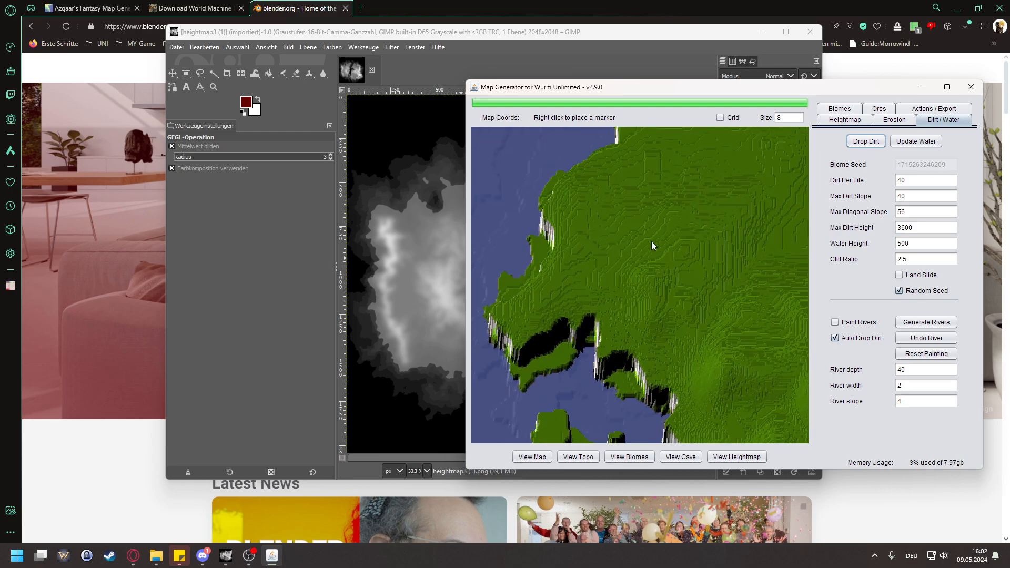
scroll(544, 249, up, 2)
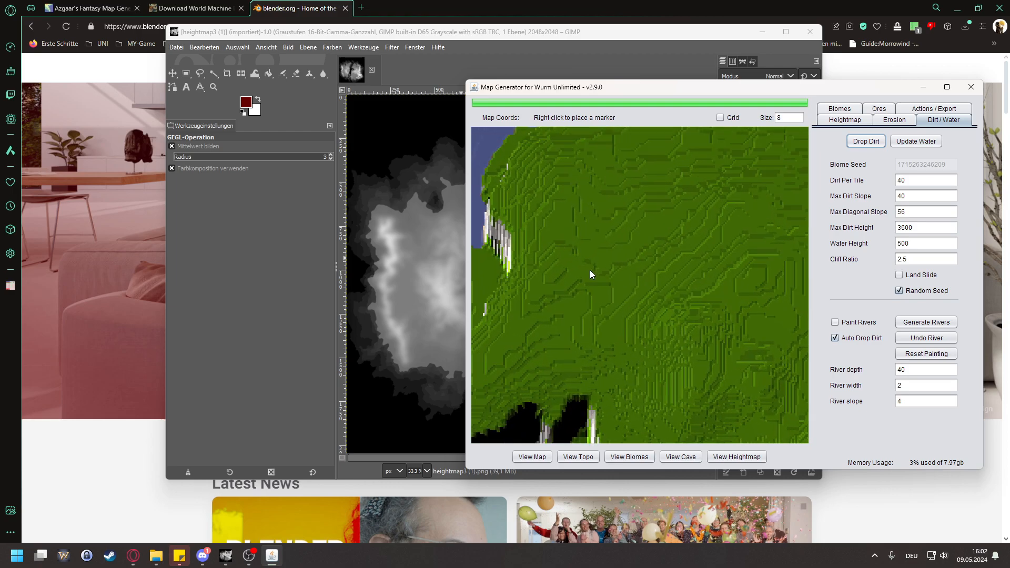
drag(570, 270, 713, 233)
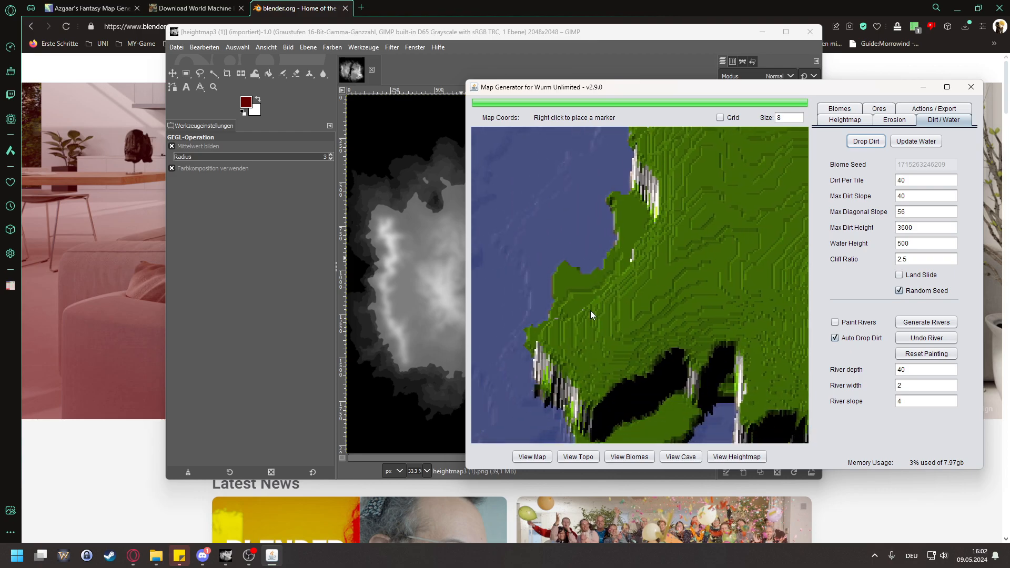
drag(590, 311, 651, 274)
scroll(617, 277, up, 2)
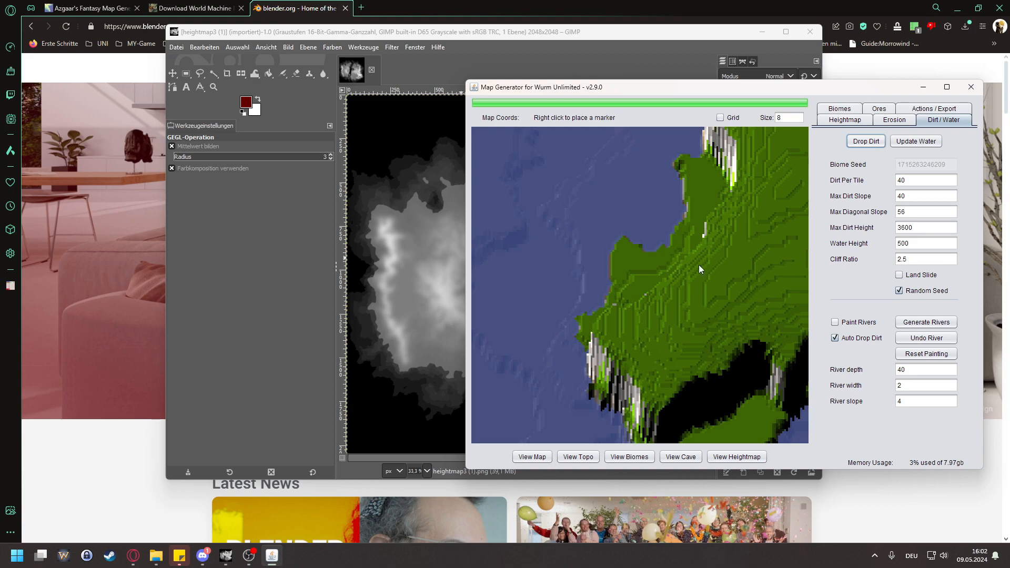
right_click(637, 259)
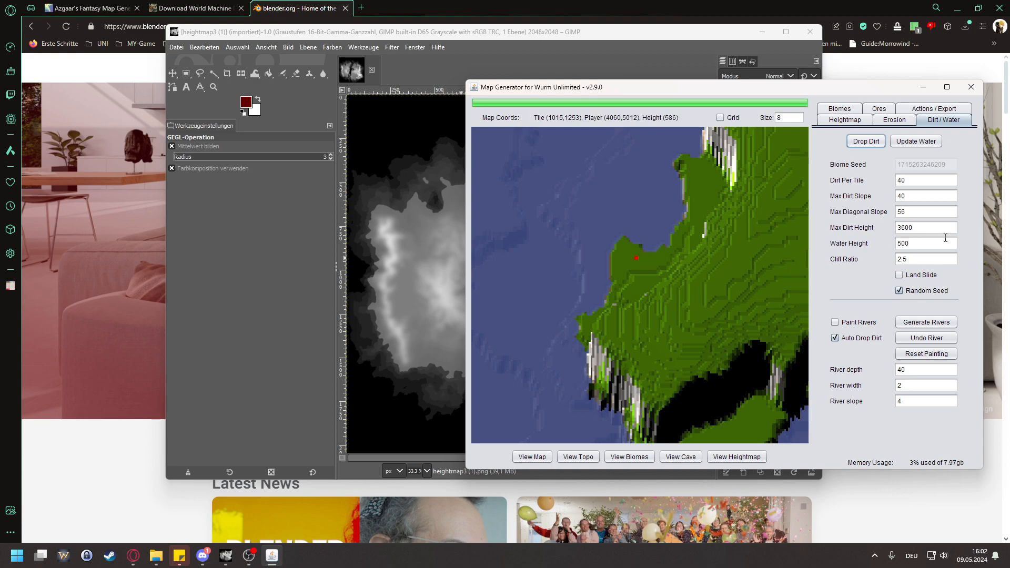
Step: Set the water height to 586, update the water and check the new coastline across the map
double_click(921, 244)
text(58)
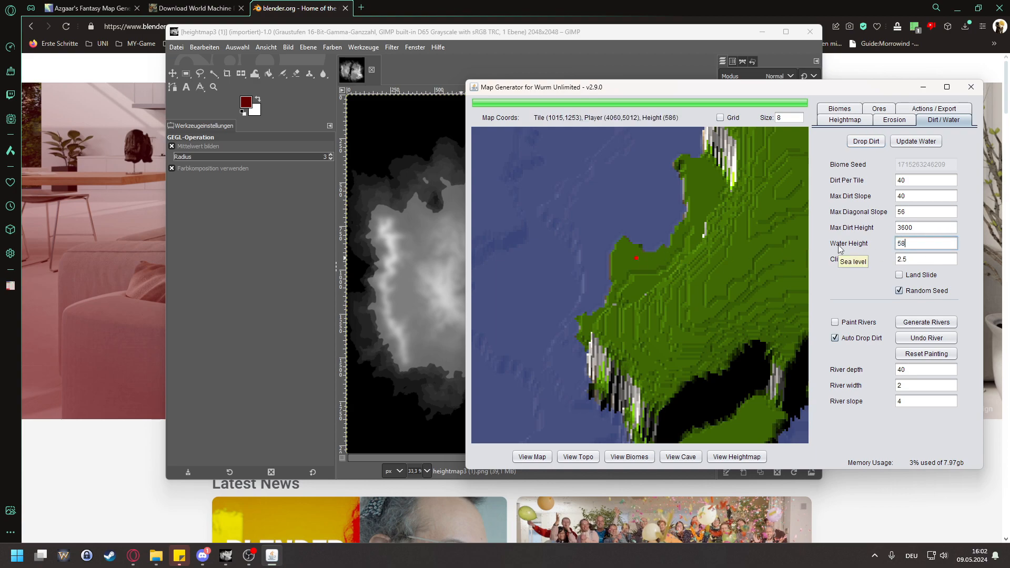
text(6)
click(917, 144)
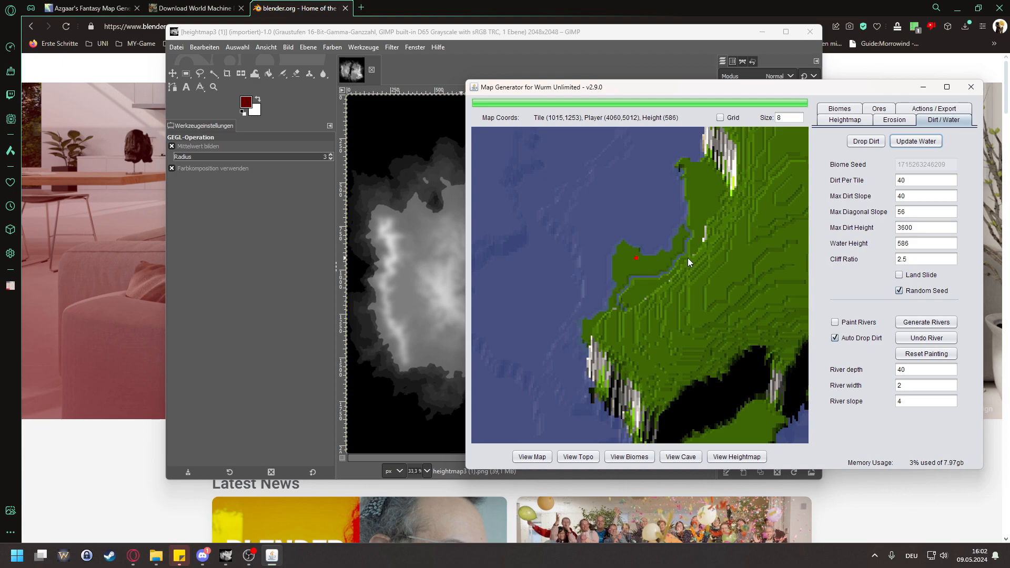
drag(649, 274, 585, 270)
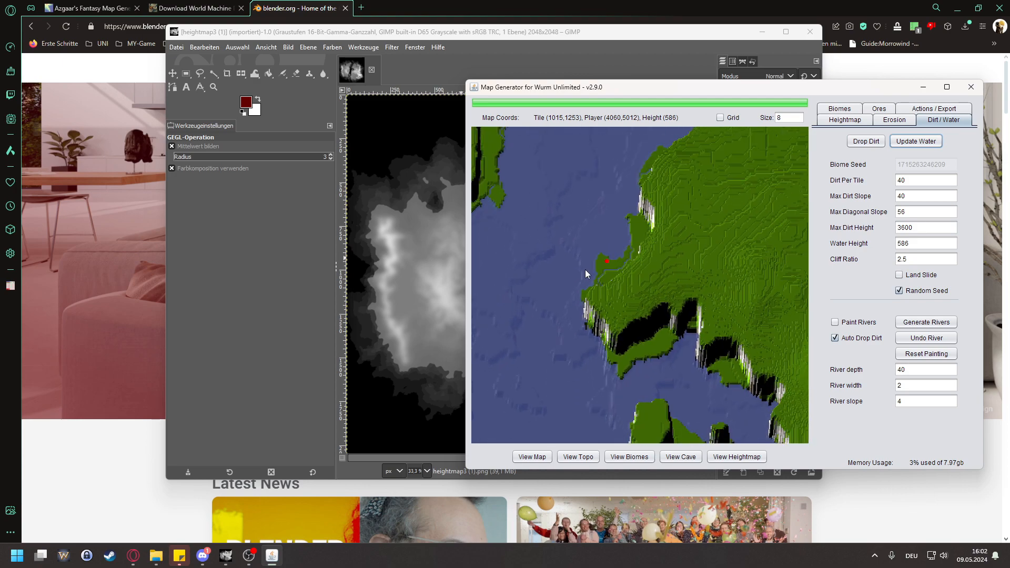
mouse_move(735, 243)
mouse_down()
mouse_move(543, 236)
mouse_move(649, 250)
mouse_move(551, 251)
mouse_move(665, 278)
mouse_move(551, 177)
mouse_move(694, 276)
mouse_move(673, 275)
mouse_up()
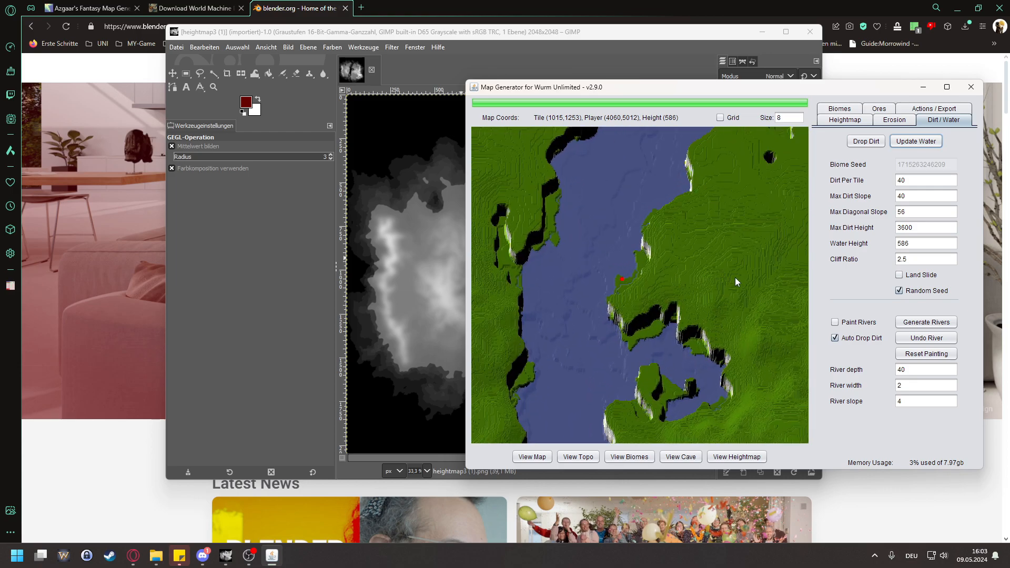
mouse_move(735, 277)
mouse_down()
mouse_move(713, 252)
mouse_move(616, 264)
mouse_move(800, 266)
mouse_move(798, 345)
mouse_up()
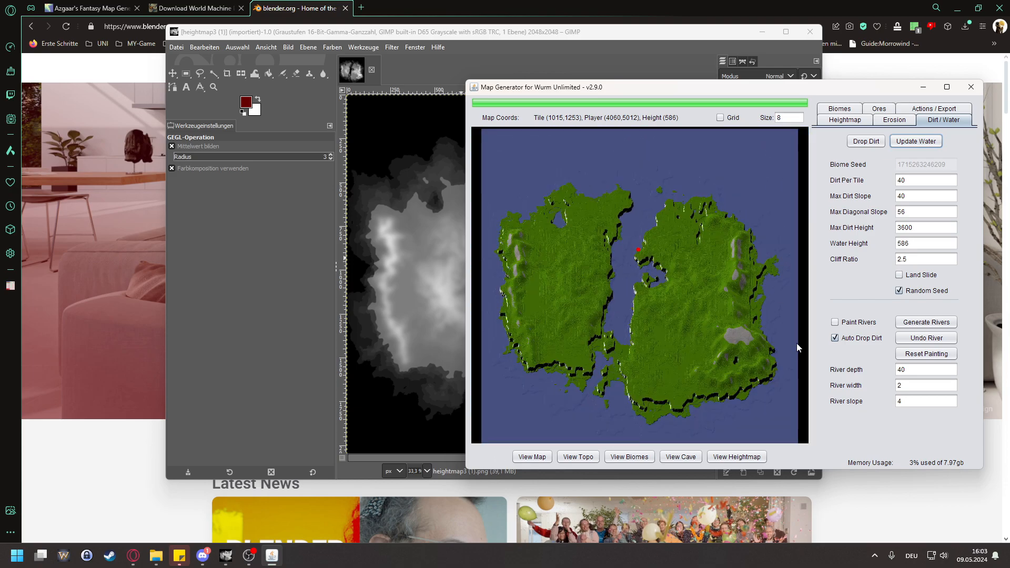
Step: Compare the heights at the cliff on the eastern landmass's southeastern coast by placing markers there
drag(791, 388, 684, 303)
right_click(735, 308)
right_click(733, 308)
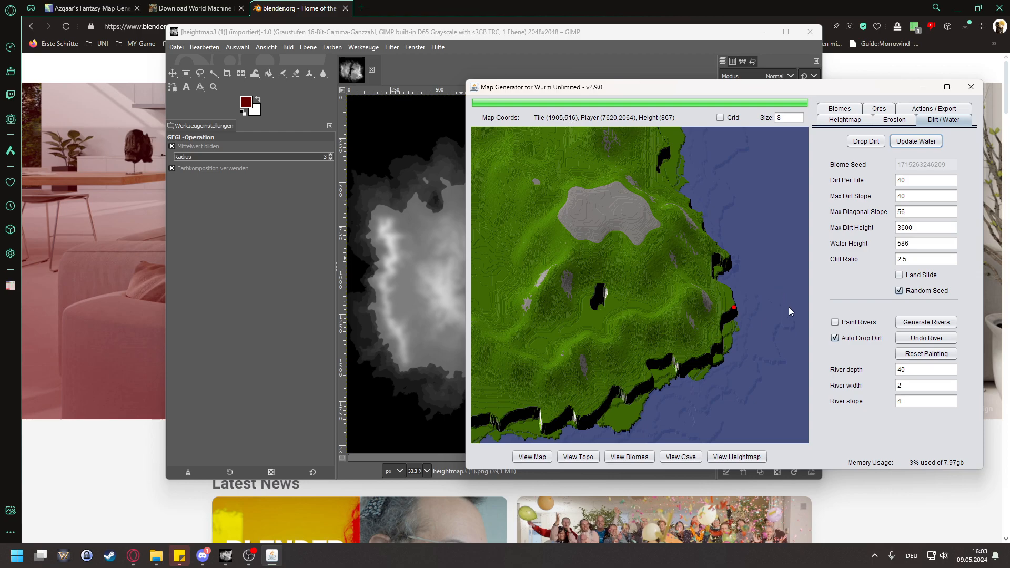
drag(789, 308, 743, 295)
click(800, 296)
click(734, 291)
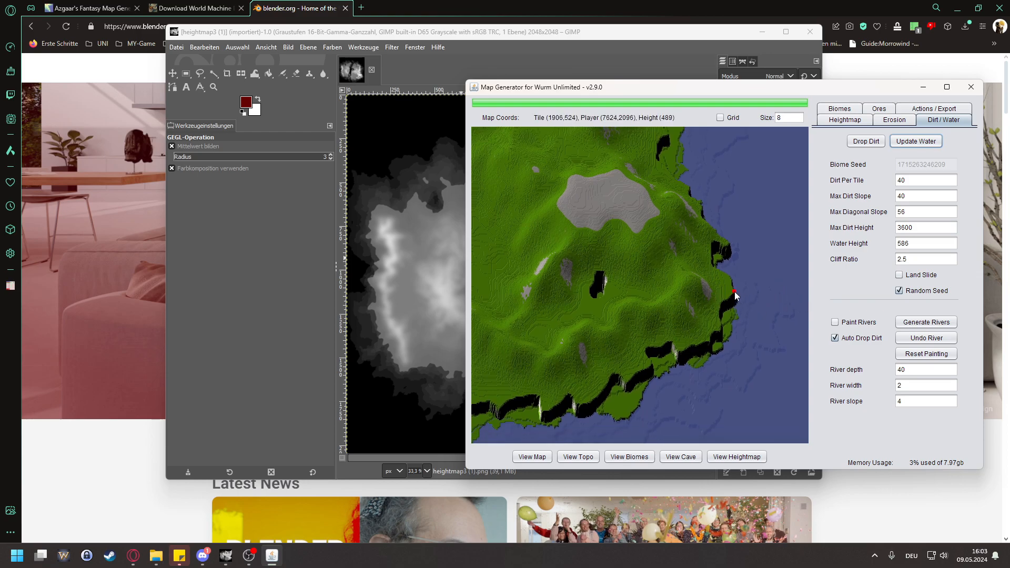
Step: Place a marker at the cliff on the western landmass's west coast to read its height
scroll(735, 292, down, 3)
drag(585, 362, 768, 335)
drag(561, 299, 564, 336)
scroll(505, 273, down, 1)
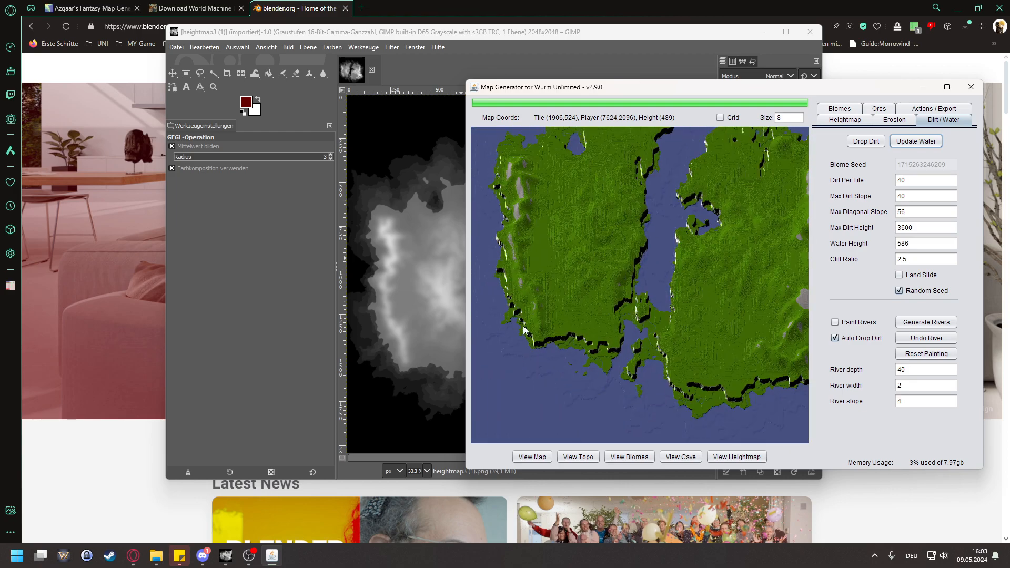
scroll(484, 232, up, 5)
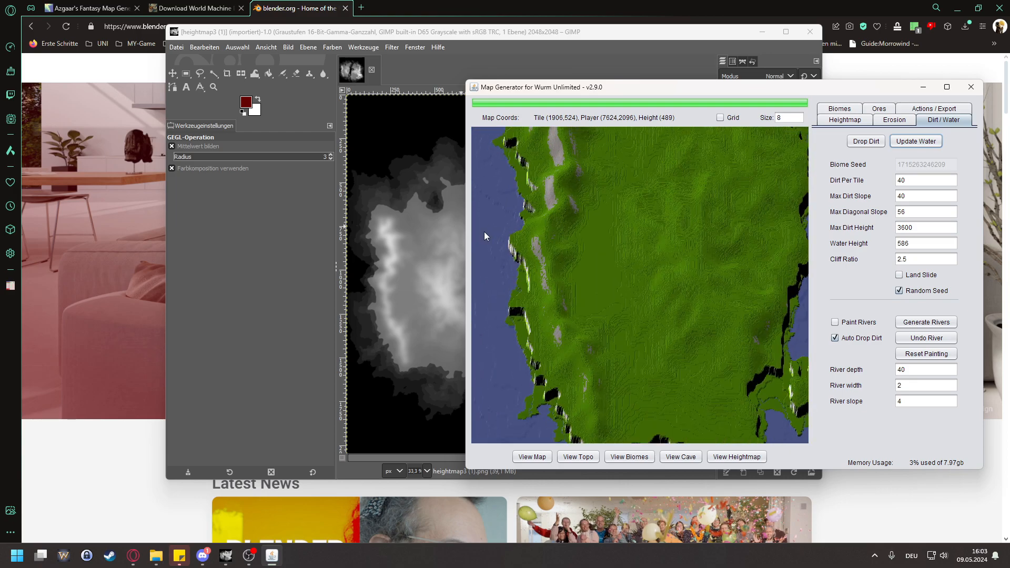
click(515, 242)
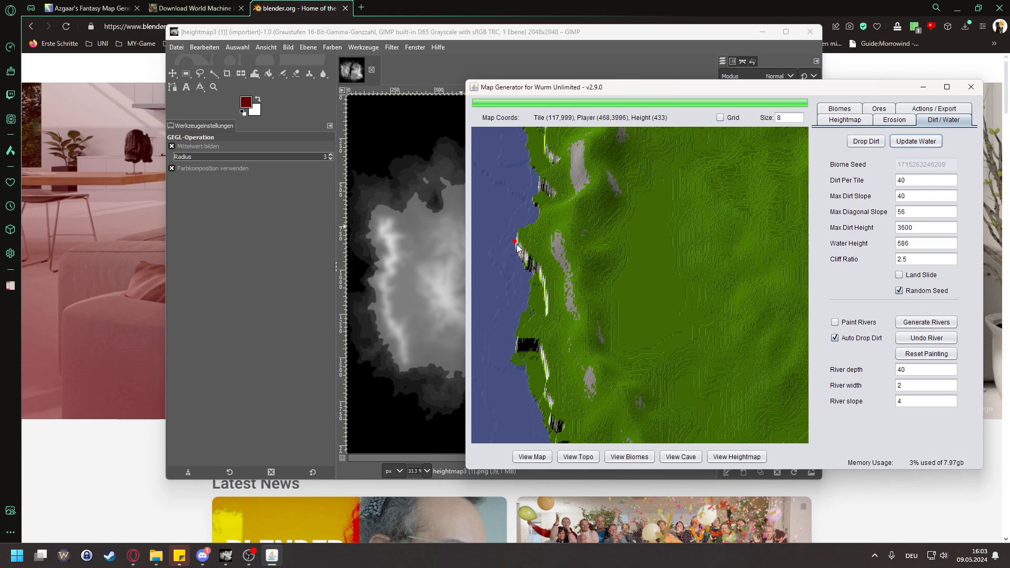
Step: Examine the cliffs and mountains of both landmasses from the west coast to the east and back to the strait
scroll(531, 197, down, 5)
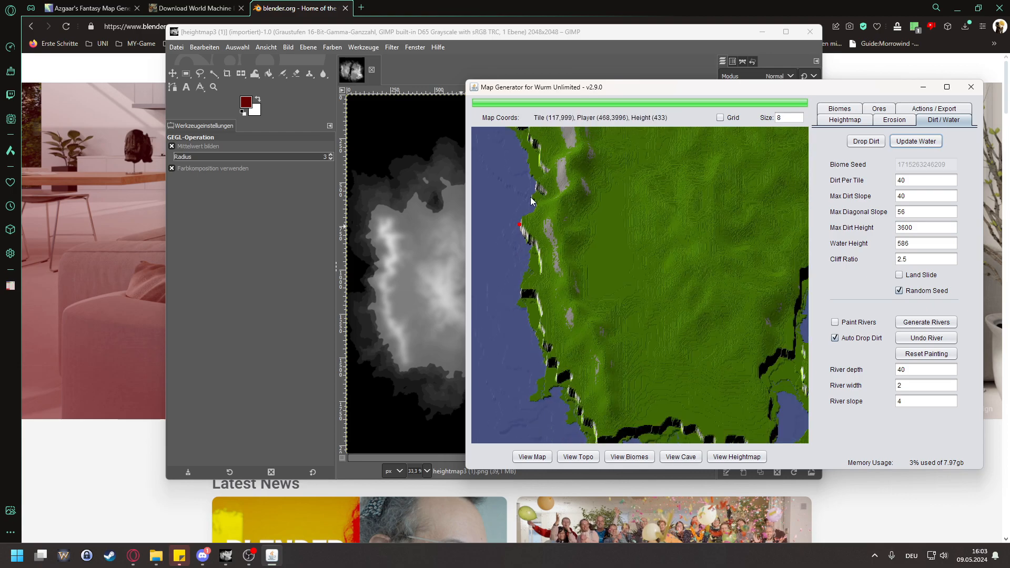
drag(668, 241, 660, 134)
mouse_move(605, 236)
mouse_down()
mouse_move(687, 235)
mouse_move(671, 256)
mouse_move(624, 232)
mouse_up()
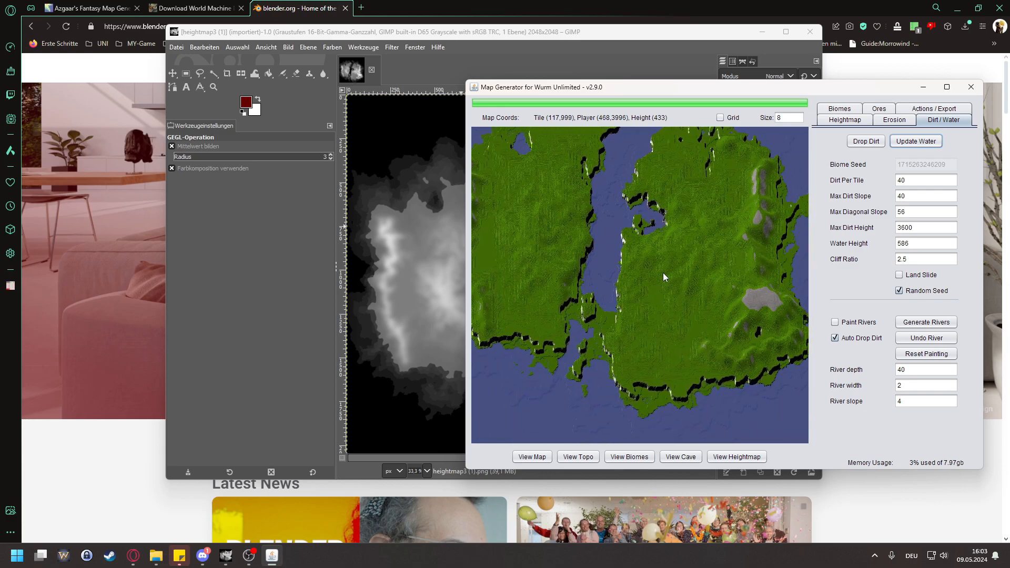
drag(738, 293, 649, 295)
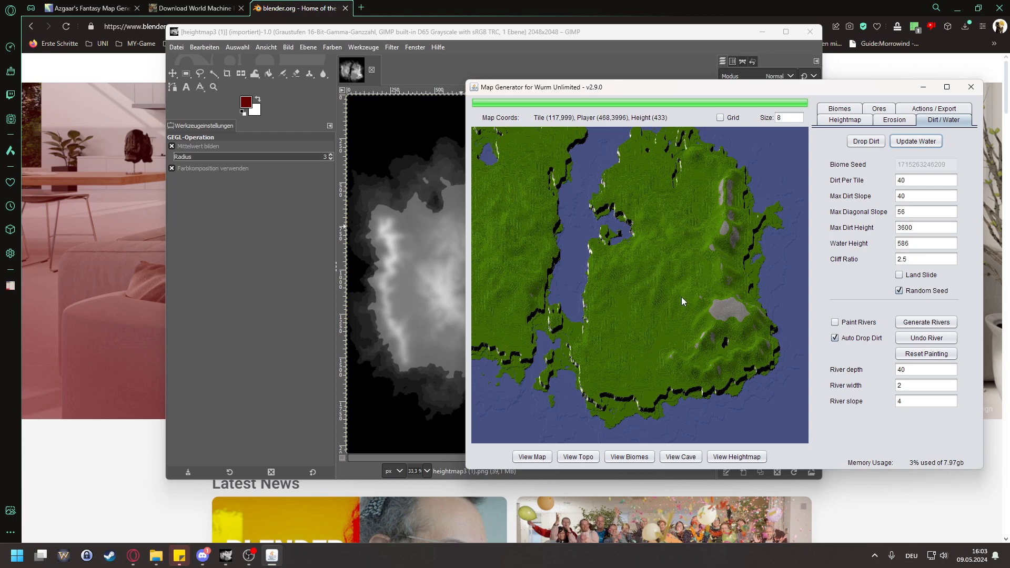
scroll(725, 284, up, 2)
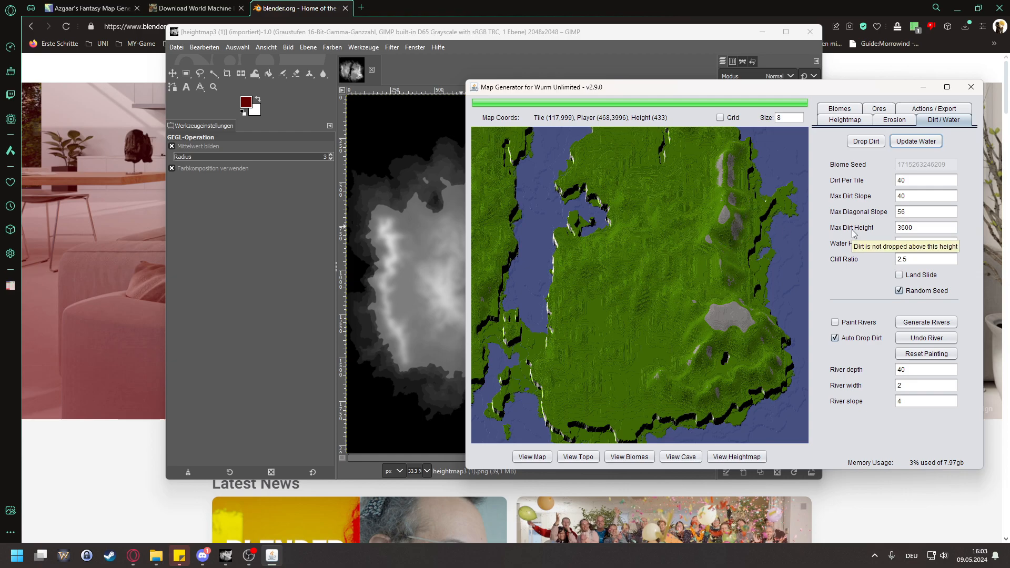
drag(703, 247, 530, 254)
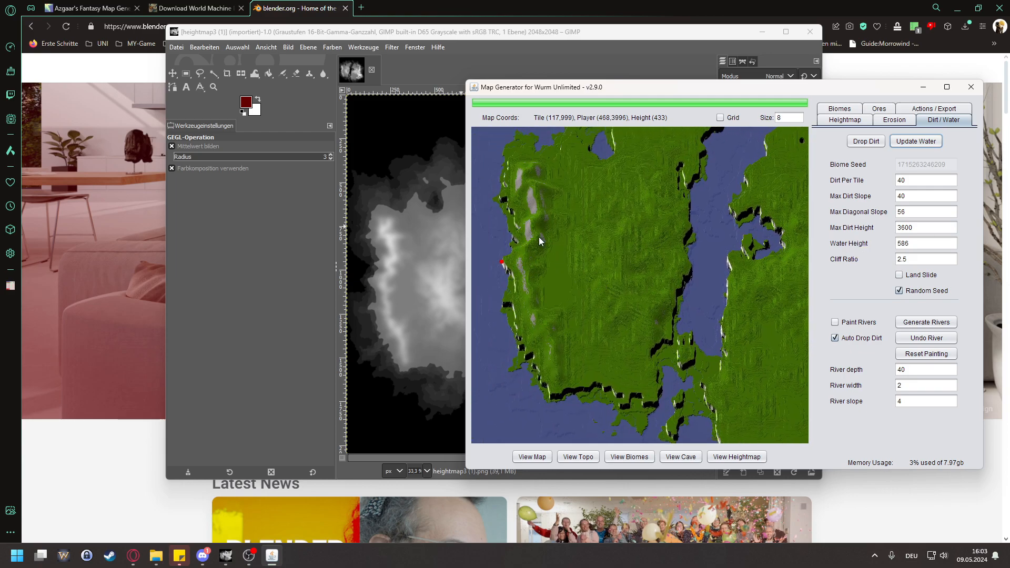
drag(719, 308, 576, 271)
drag(687, 260, 770, 260)
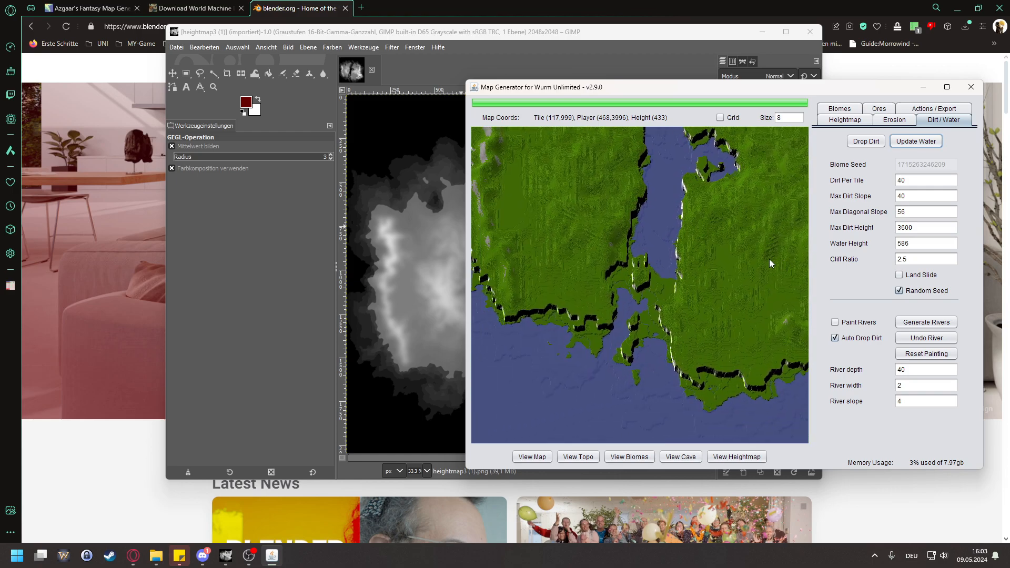
Step: Place a marker on the small plateau in the strait between the landmasses and examine its height and cliffs
click(639, 273)
scroll(639, 263, up, 5)
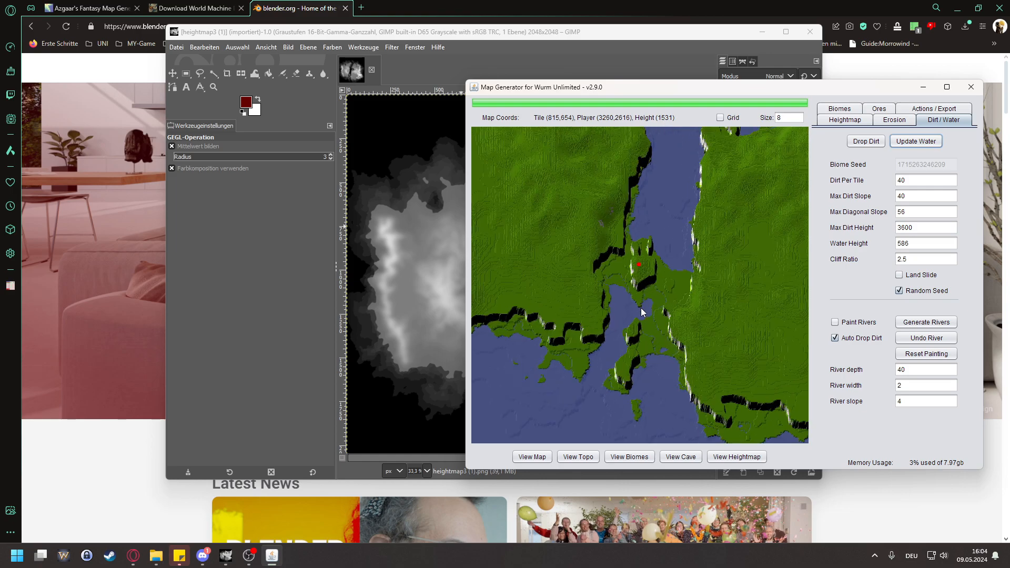
scroll(642, 245, up, 2)
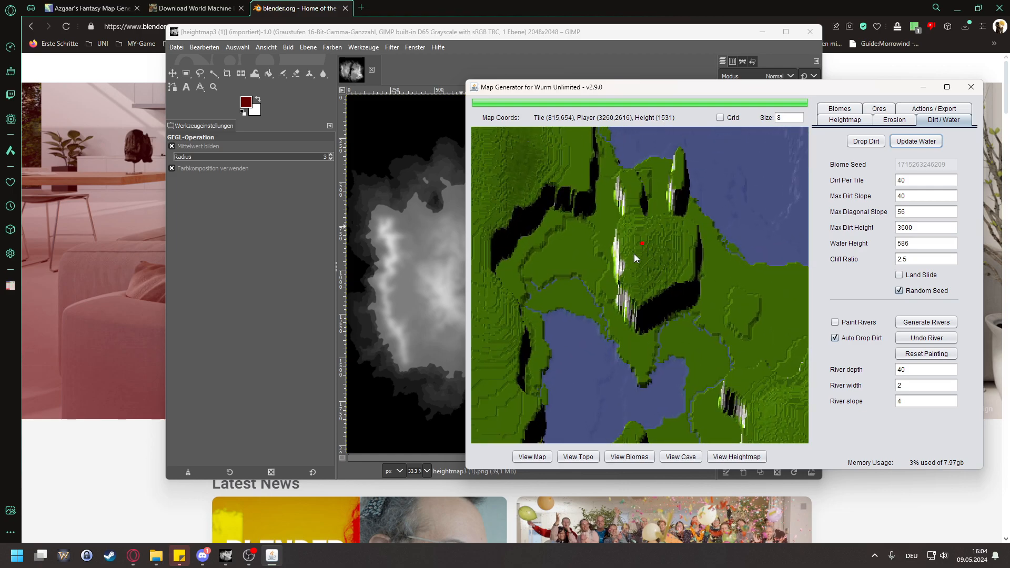
scroll(640, 244, down, 1)
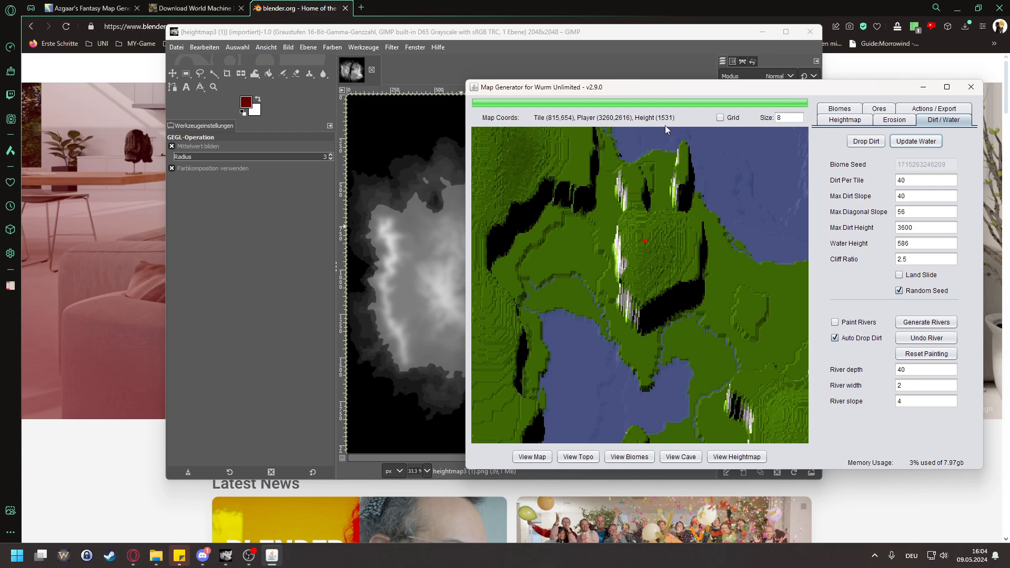
Step: Set the maximum dirt height to 1500 and drop the dirt again
double_click(929, 232)
text(15)
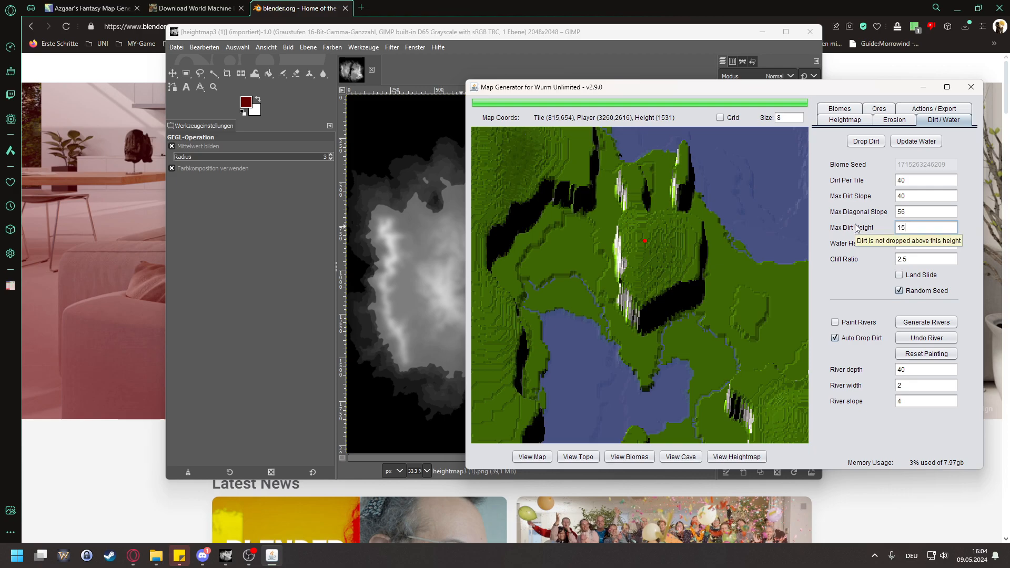
scroll(734, 233, down, 4)
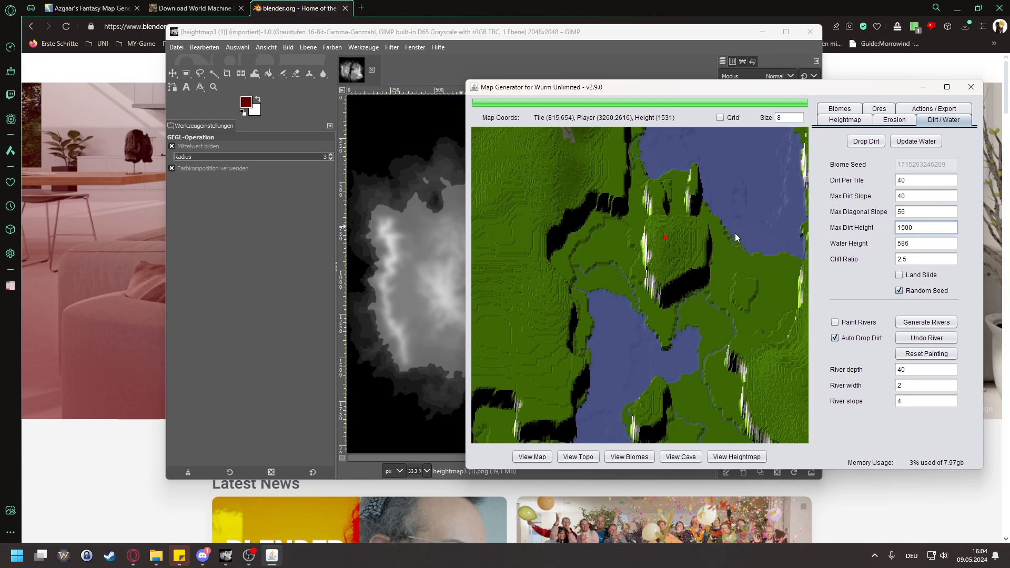
click(866, 142)
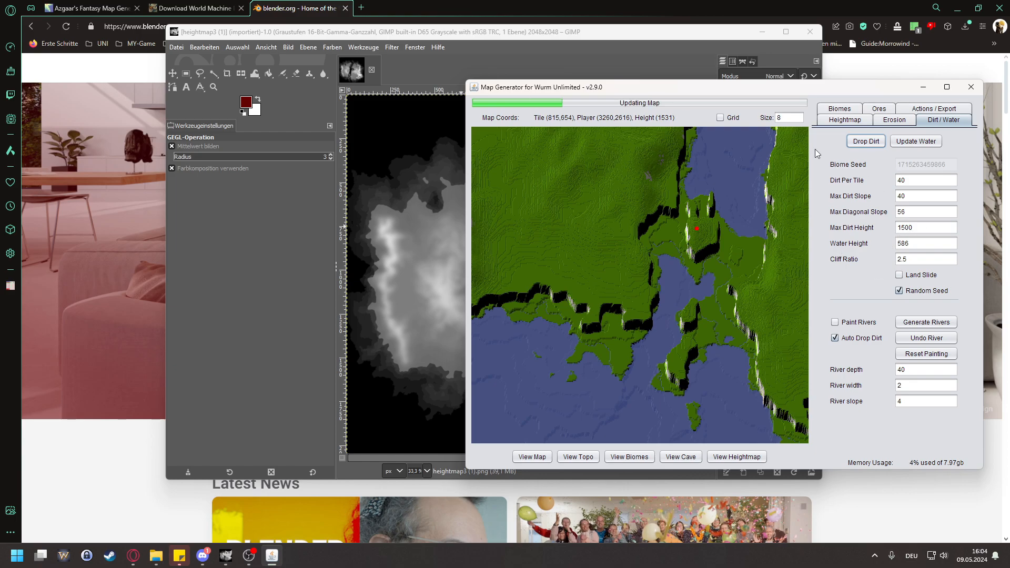
Step: Examine where bare rock and grass lie on both landmasses and around the plateau in the strait
scroll(695, 250, down, 3)
drag(684, 241, 642, 280)
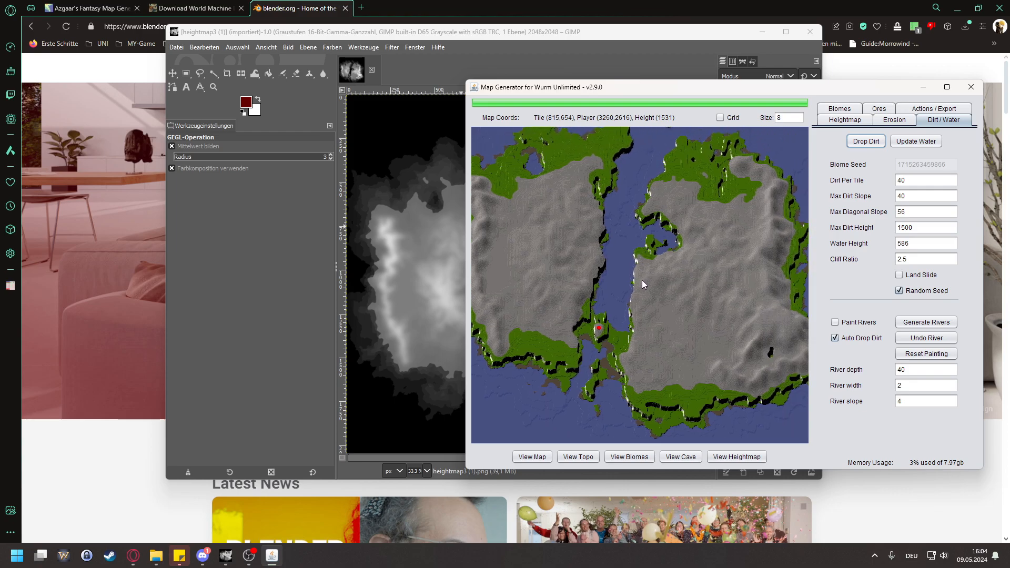
drag(703, 255, 699, 276)
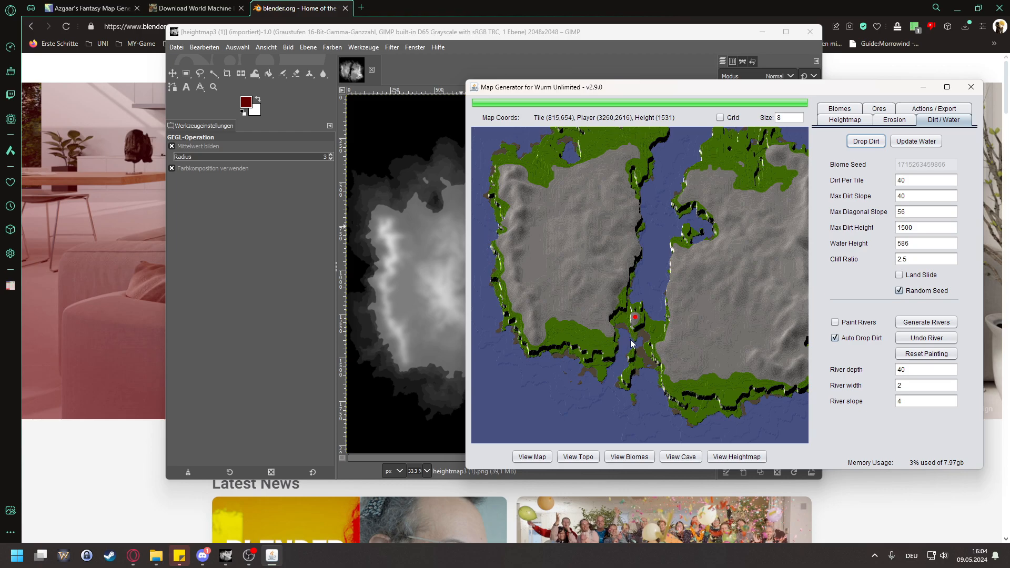
scroll(661, 224, up, 2)
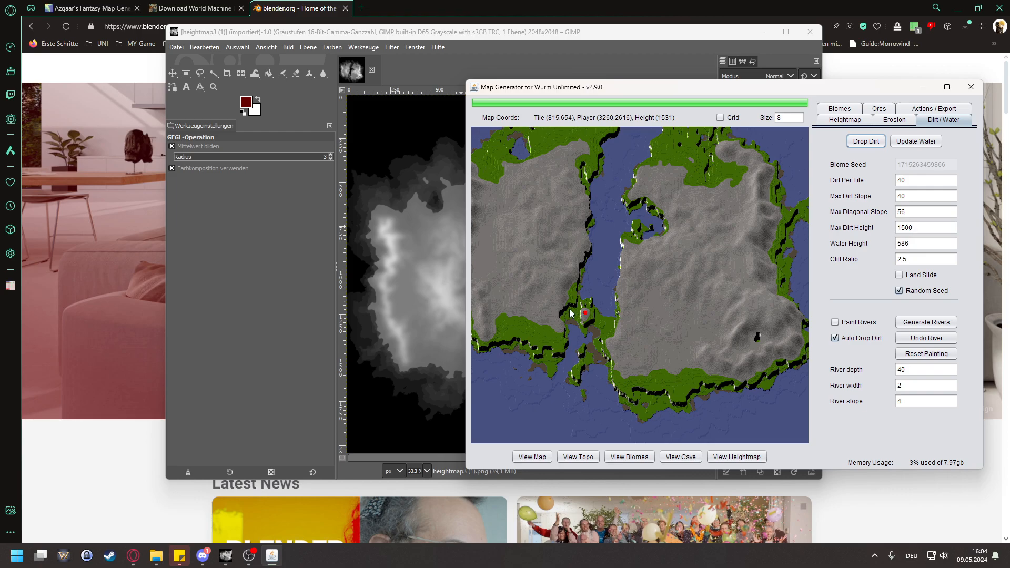
scroll(581, 327, up, 2)
mouse_move(630, 262)
mouse_down()
mouse_move(666, 261)
mouse_move(563, 260)
mouse_up()
scroll(753, 227, down, 2)
mouse_move(745, 252)
mouse_down()
mouse_move(657, 284)
mouse_move(745, 292)
mouse_up()
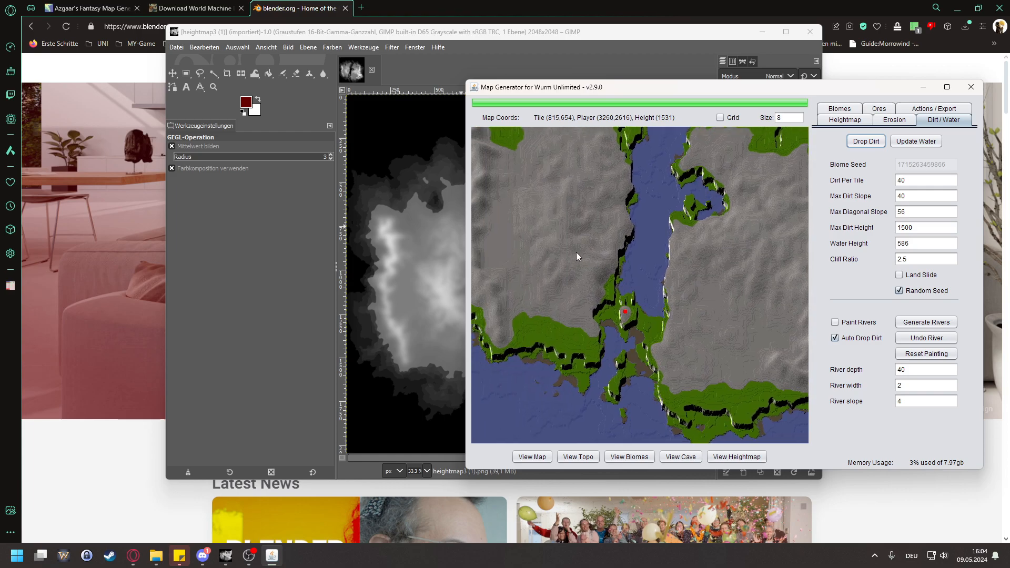
drag(665, 262, 674, 263)
Step: Set the maximum dirt height to 2500, drop the dirt again and check the rock areas on both landmasses
double_click(924, 225)
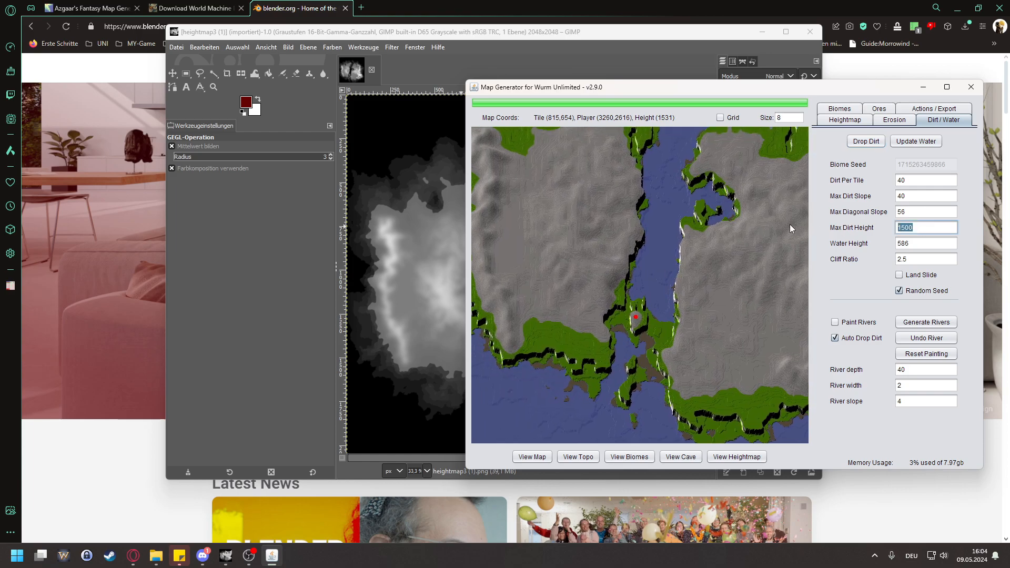
text(2500)
click(868, 146)
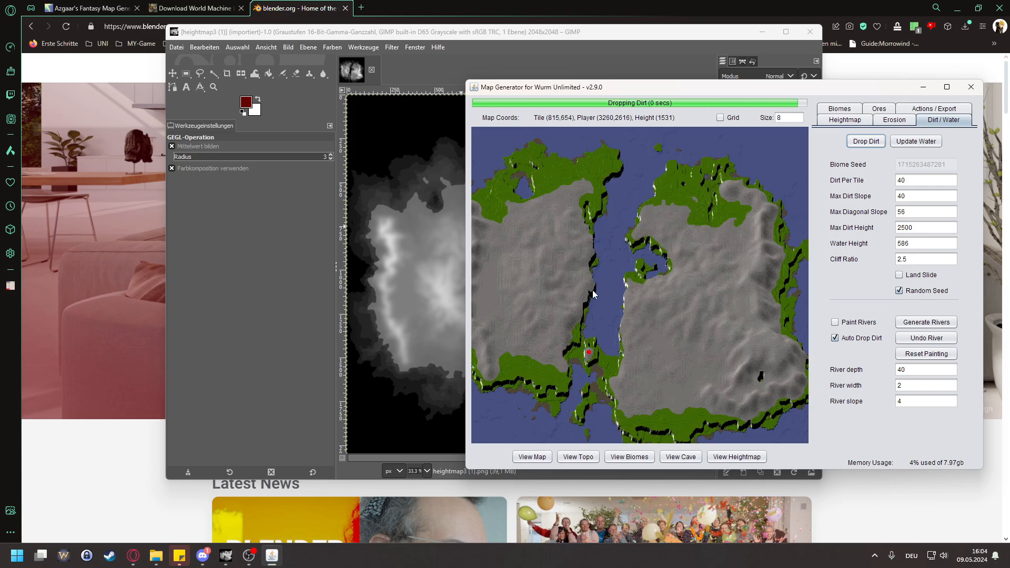
drag(663, 350, 658, 314)
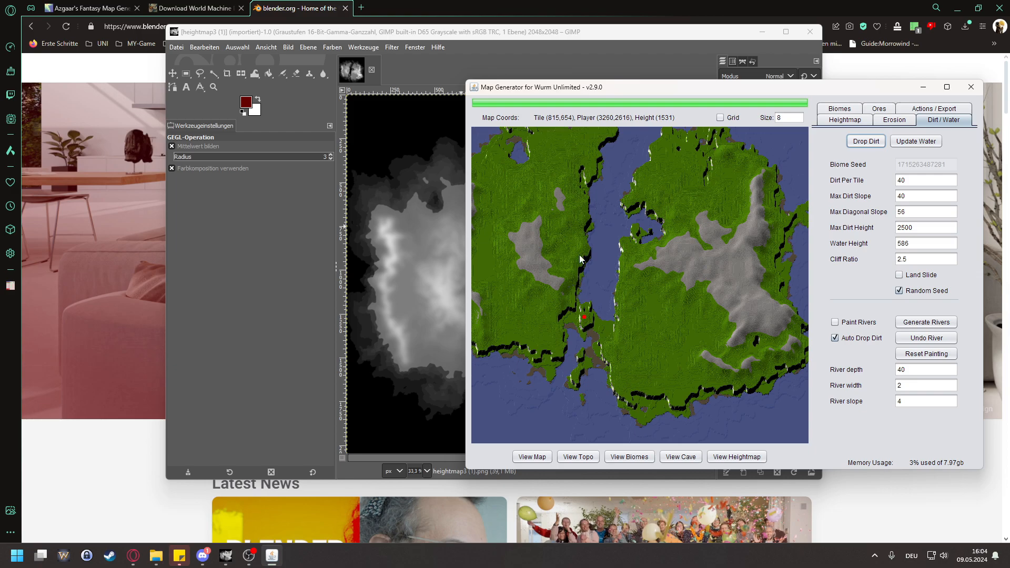
mouse_move(711, 305)
mouse_down()
mouse_move(641, 293)
mouse_move(626, 267)
mouse_up()
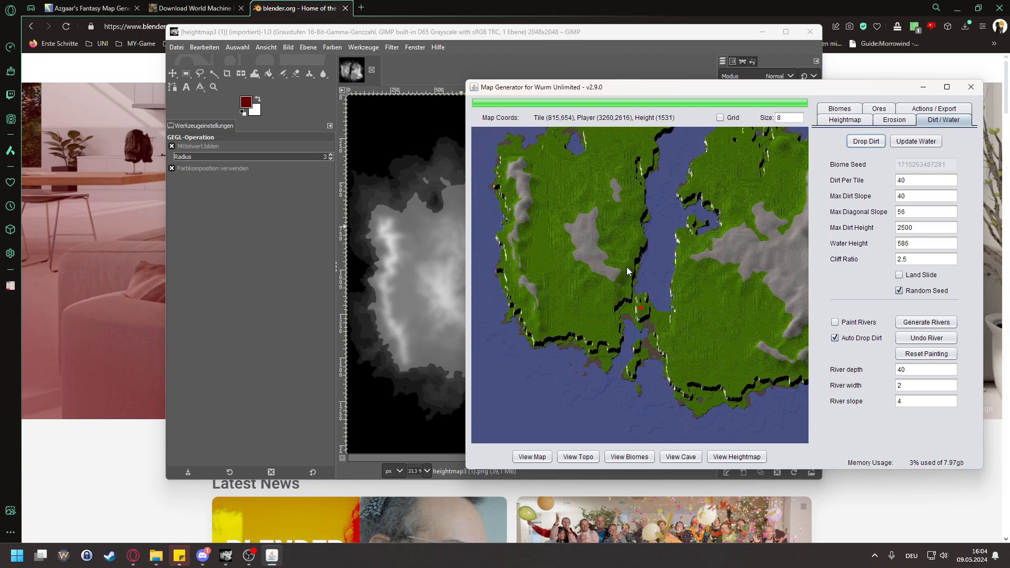
Step: Examine the extent of bare rock and grass across the eastern landmass's mountain range and down to its southern coast
drag(565, 287, 728, 320)
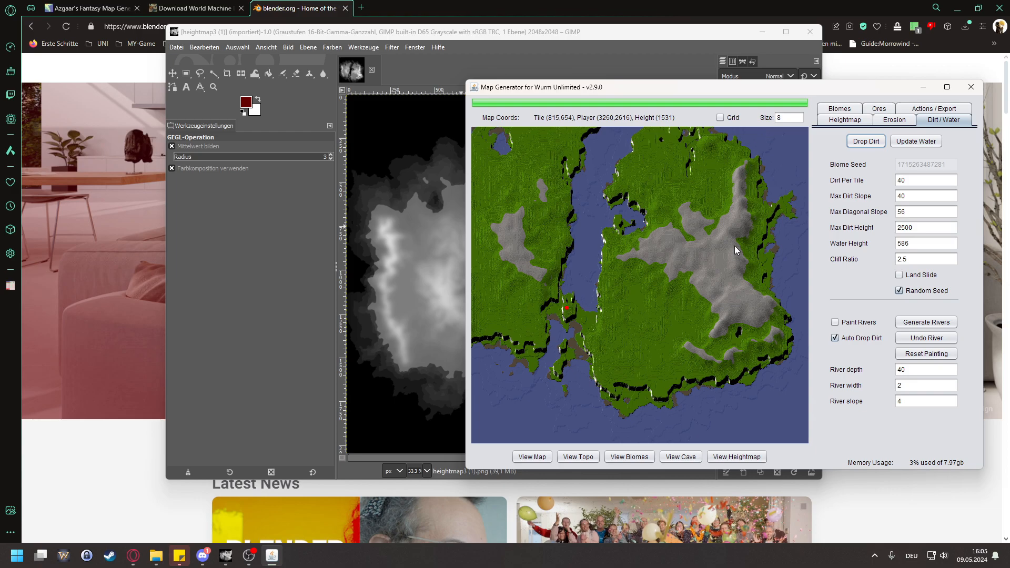
scroll(765, 327, up, 5)
mouse_move(690, 248)
mouse_down()
mouse_move(680, 272)
mouse_move(697, 234)
mouse_up()
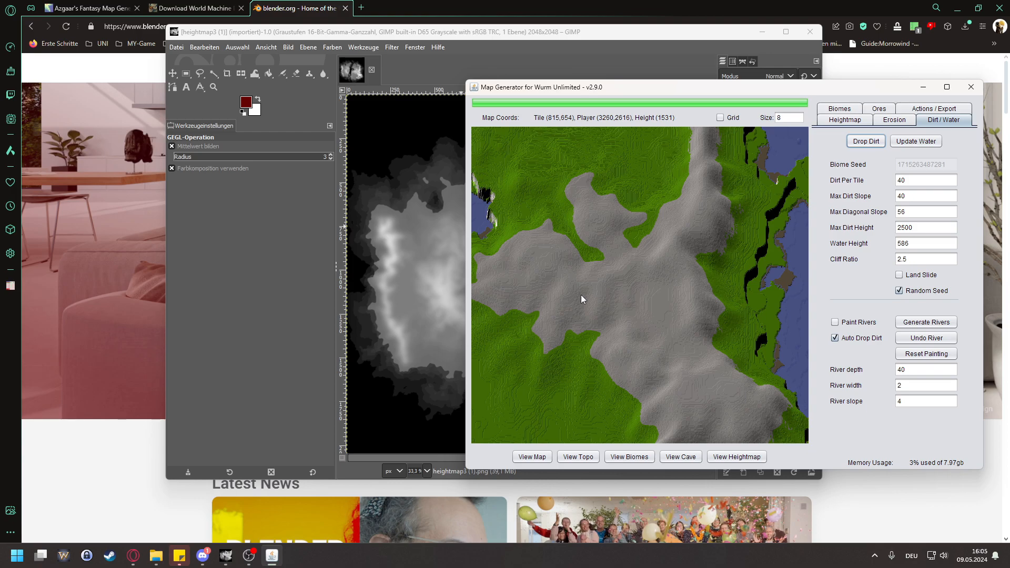
drag(581, 299, 750, 282)
drag(561, 281, 752, 256)
drag(638, 229, 669, 275)
drag(659, 355, 627, 331)
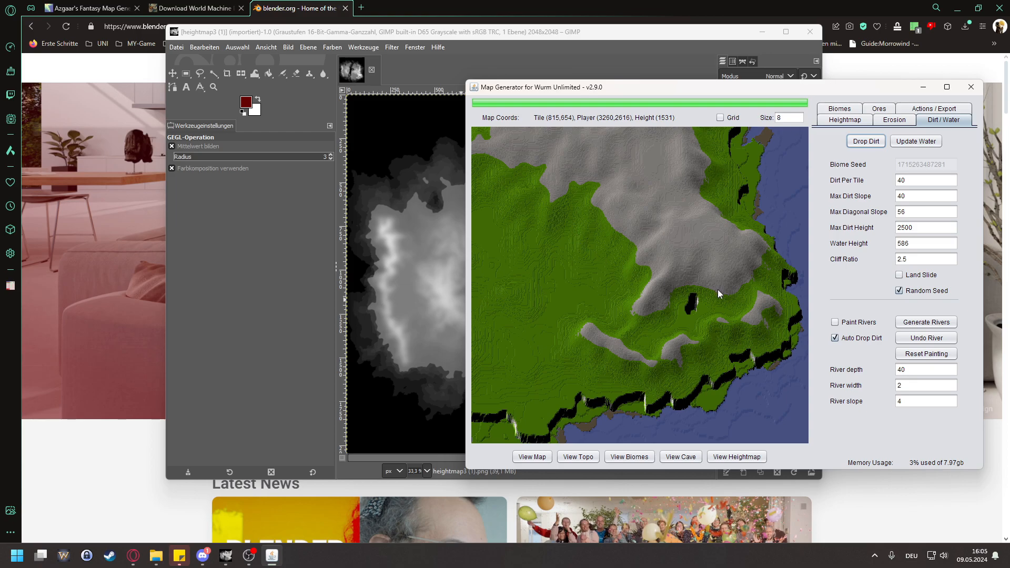
drag(630, 216, 649, 281)
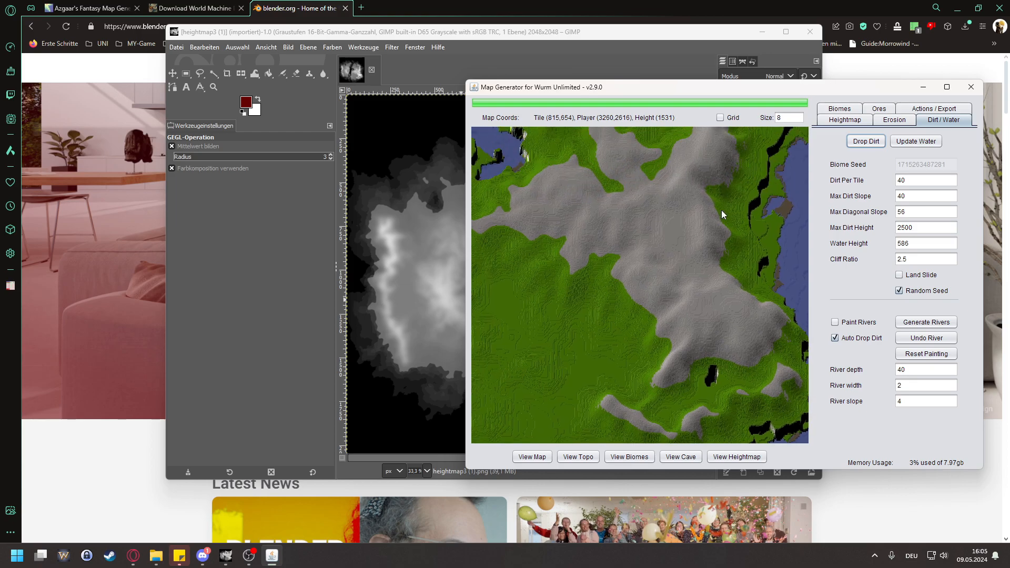
scroll(689, 227, down, 2)
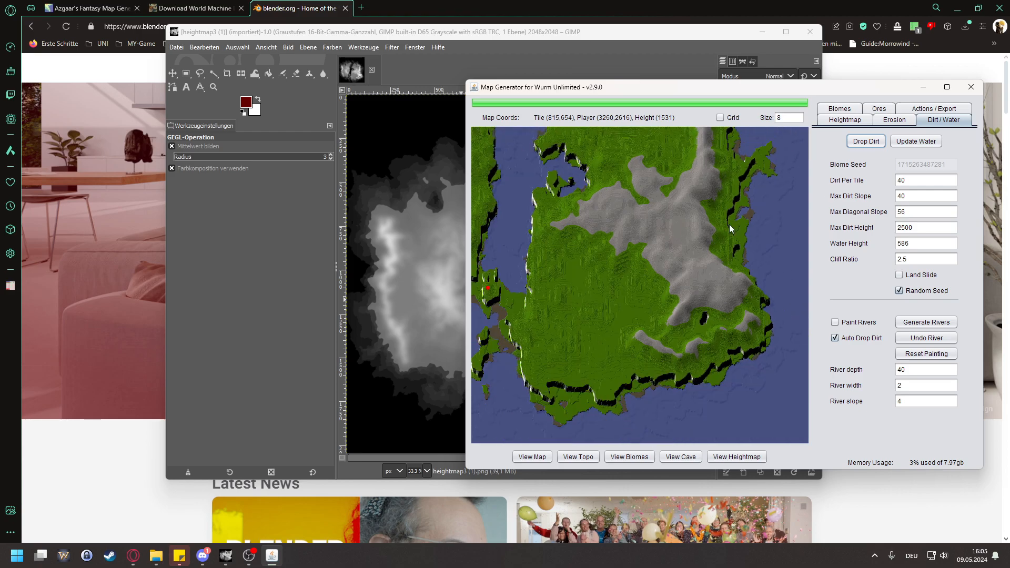
Step: Set the maximum dirt height to 2750, drop the dirt again and compare the rock areas on both landmasses
drag(619, 230, 696, 230)
double_click(930, 229)
text(2750)
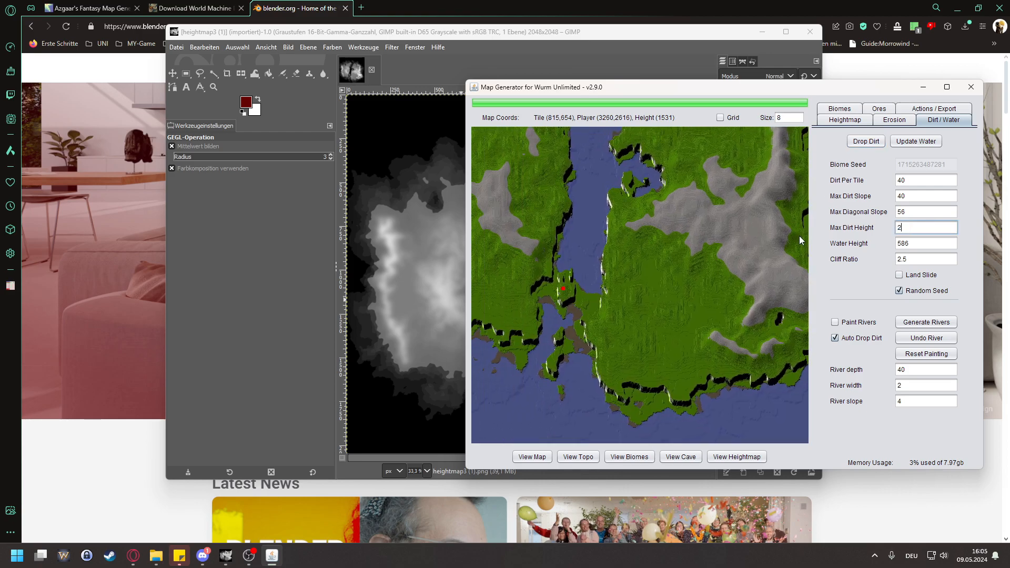
click(866, 141)
scroll(669, 269, down, 3)
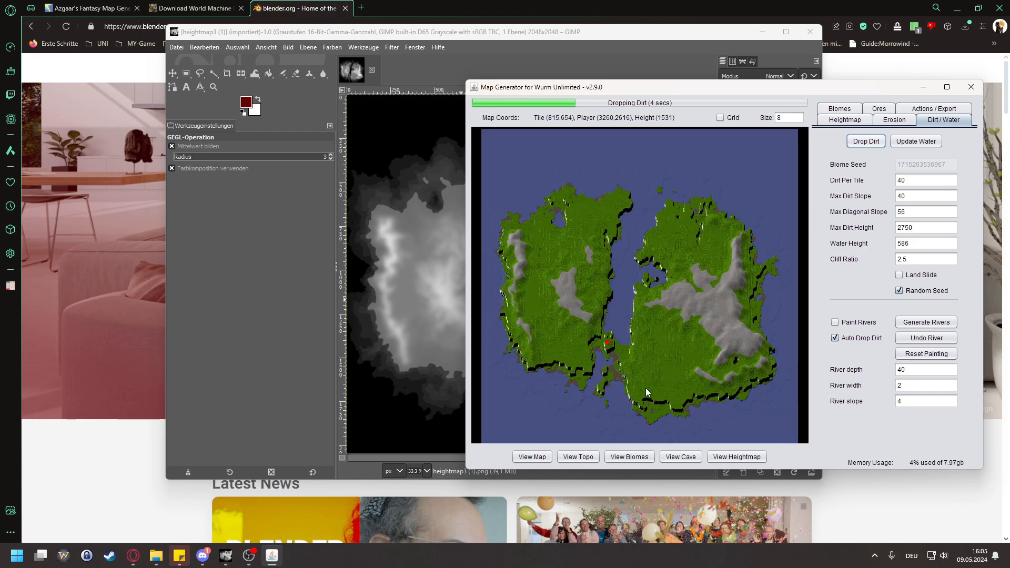
scroll(645, 386, up, 2)
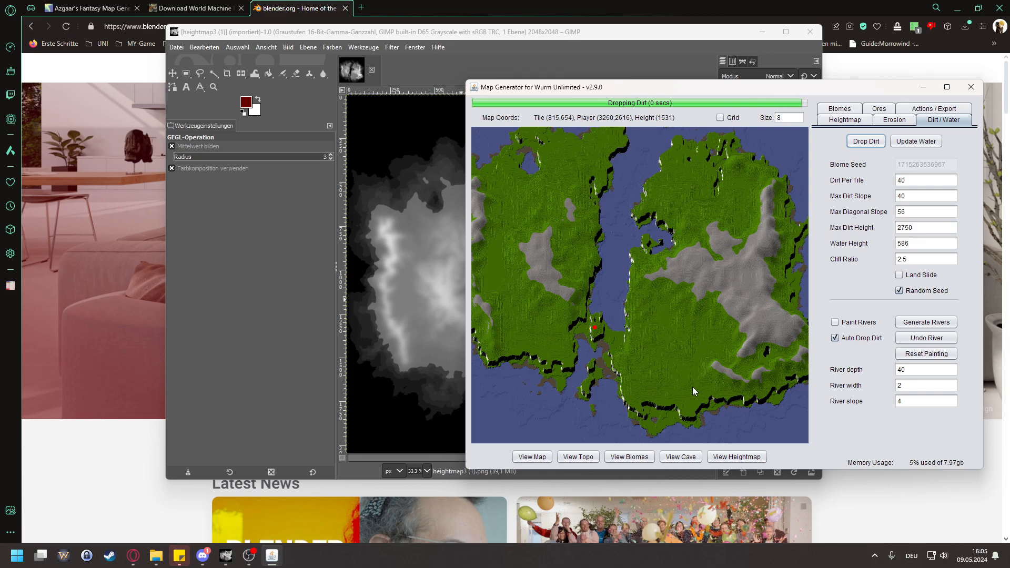
drag(784, 384, 724, 370)
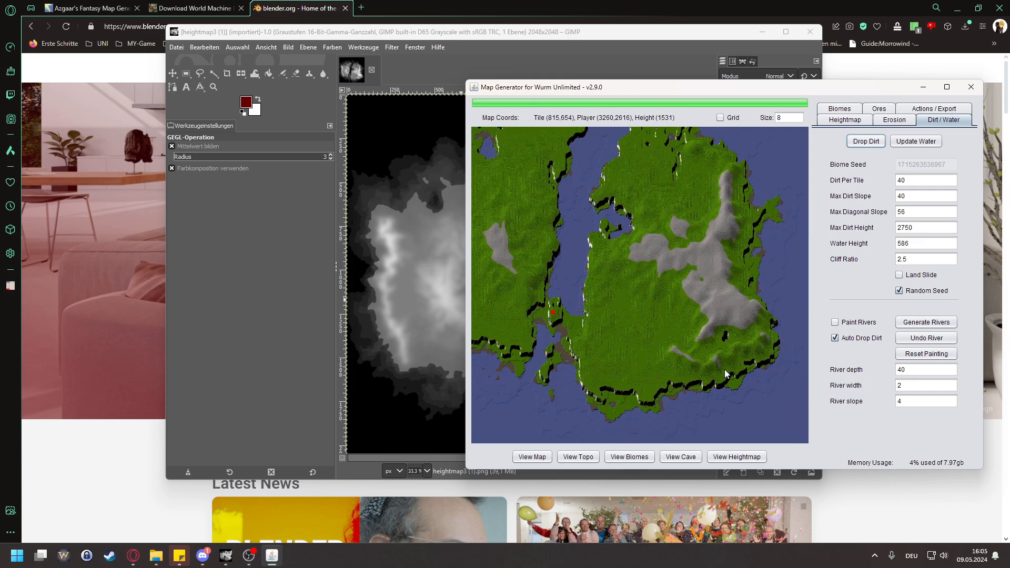
drag(672, 352, 737, 349)
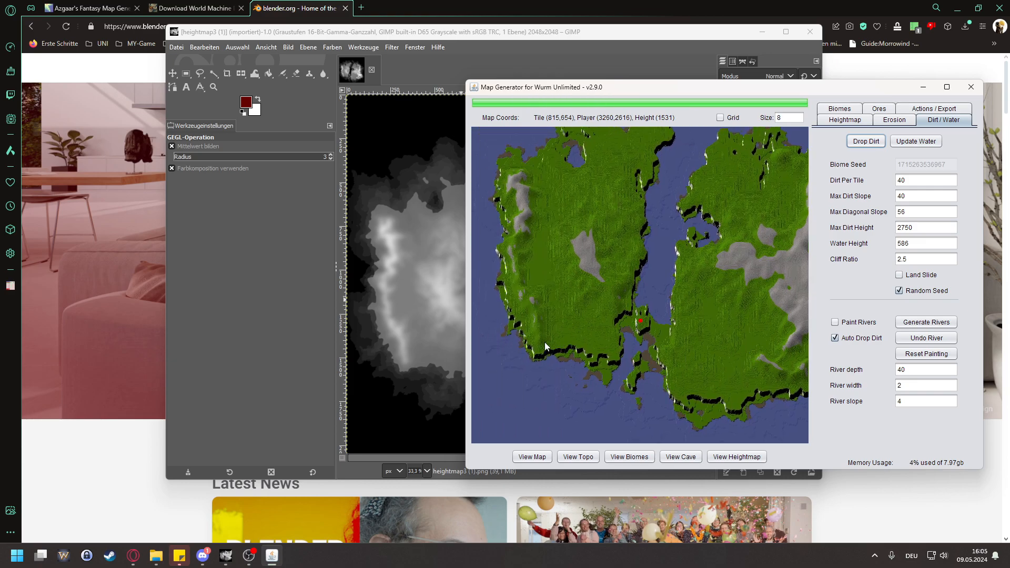
Step: Lower the maximum dirt height to 2600 and drop the dirt again
drag(674, 356, 645, 325)
double_click(929, 227)
text(2600)
click(867, 143)
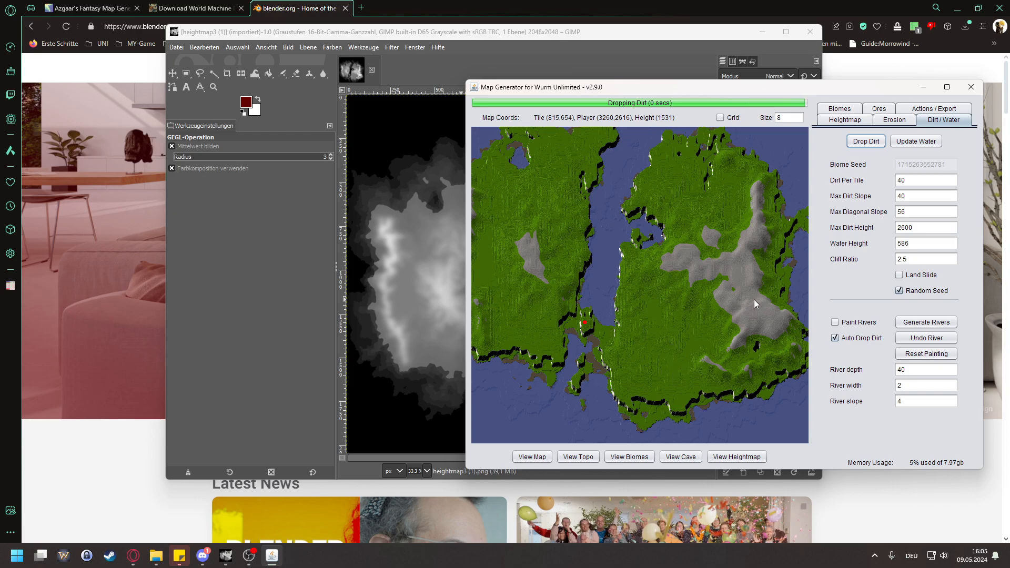
drag(629, 281, 705, 278)
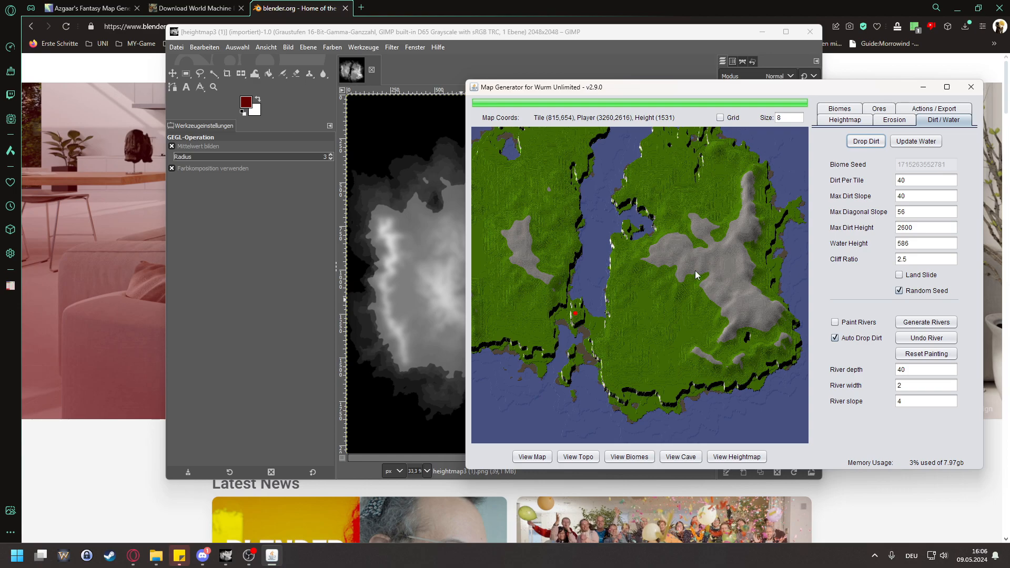
Step: Set the maximum dirt height to 2500, drop the dirt again and inspect the eastern mountain range
double_click(906, 228)
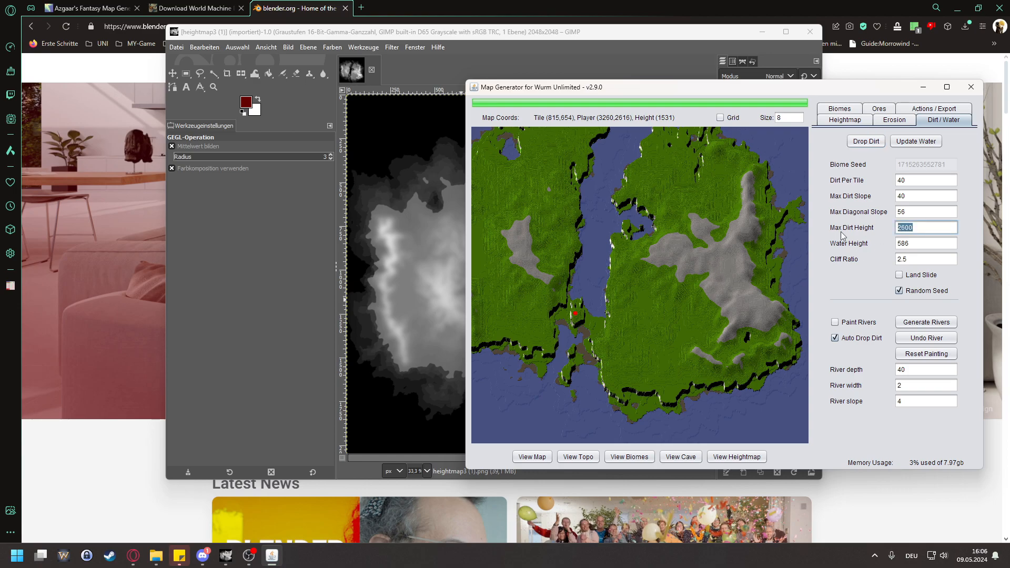
text(2)
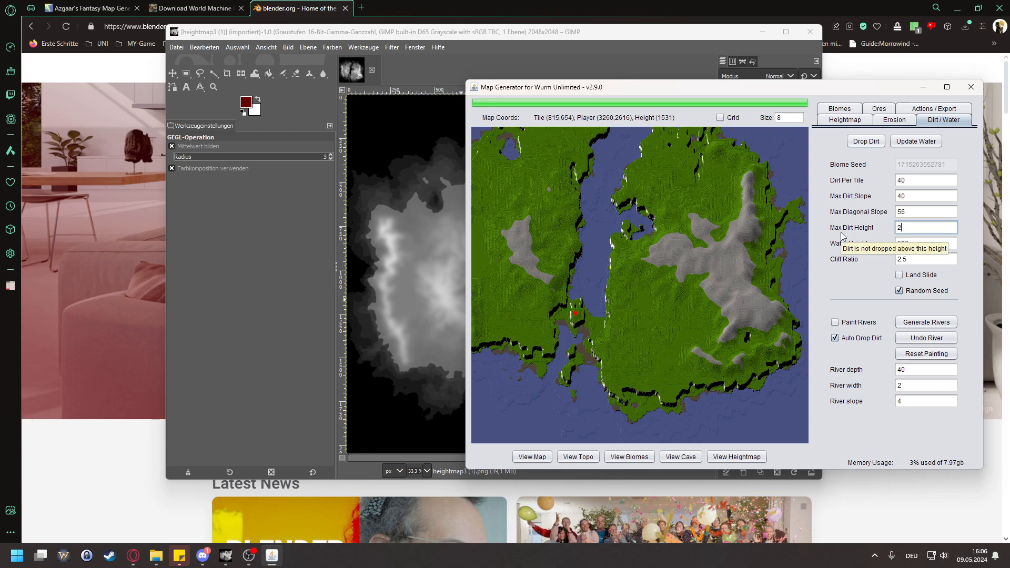
text(500)
click(866, 141)
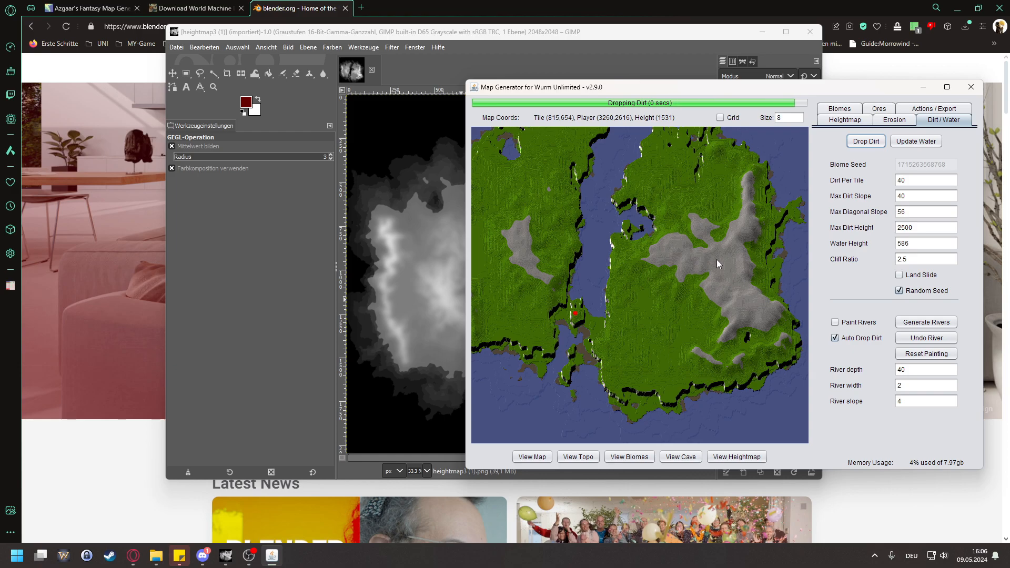
scroll(737, 287, up, 1)
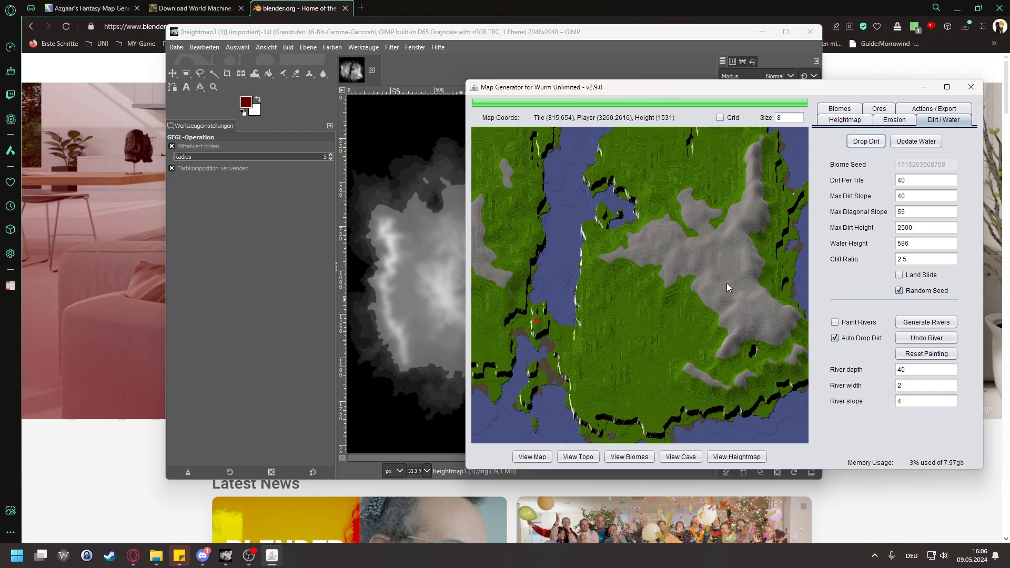
Step: Raise the maximum dirt height to 2600 and drop the dirt again
double_click(925, 229)
text(26)
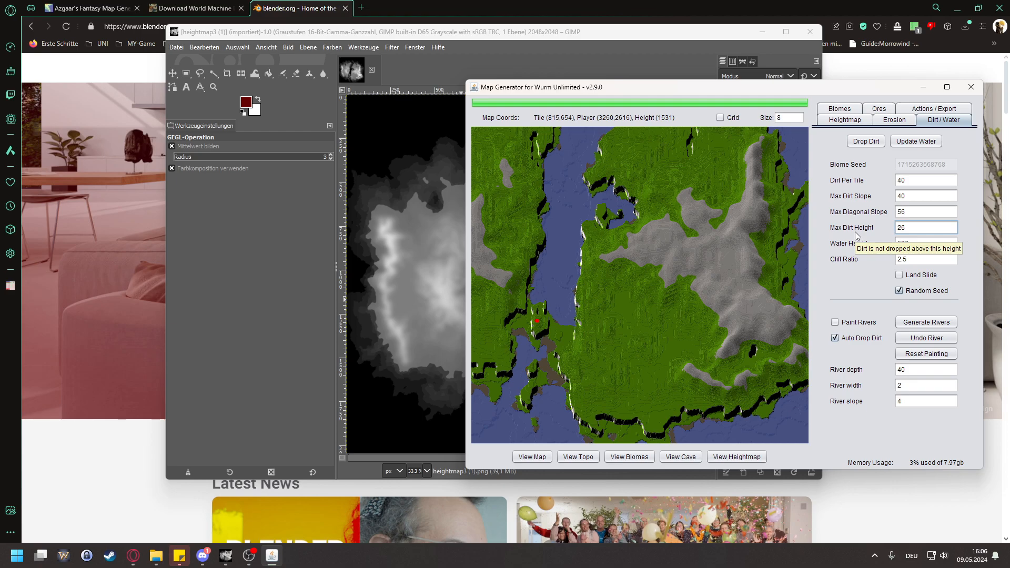
text(00)
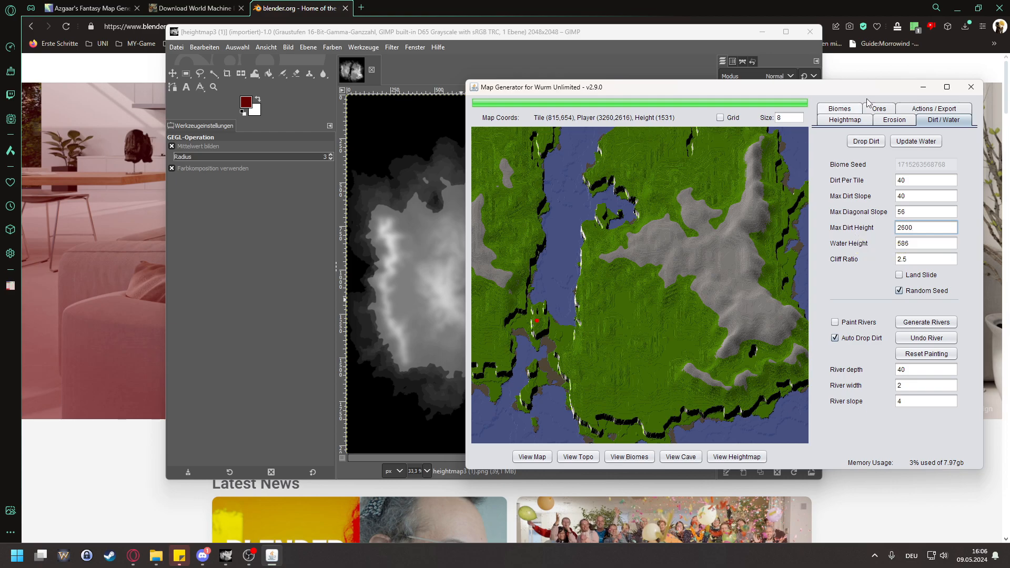
click(866, 141)
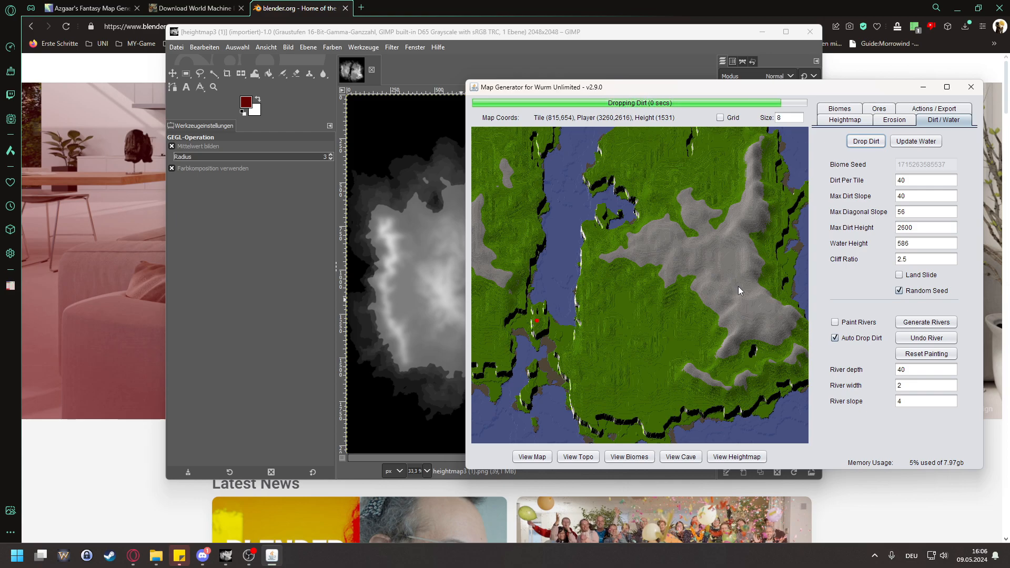
Step: Set the maximum dirt height to 2750, drop the dirt again and check the rock coverage on the eastern mountains
drag(927, 227, 891, 232)
text(2750)
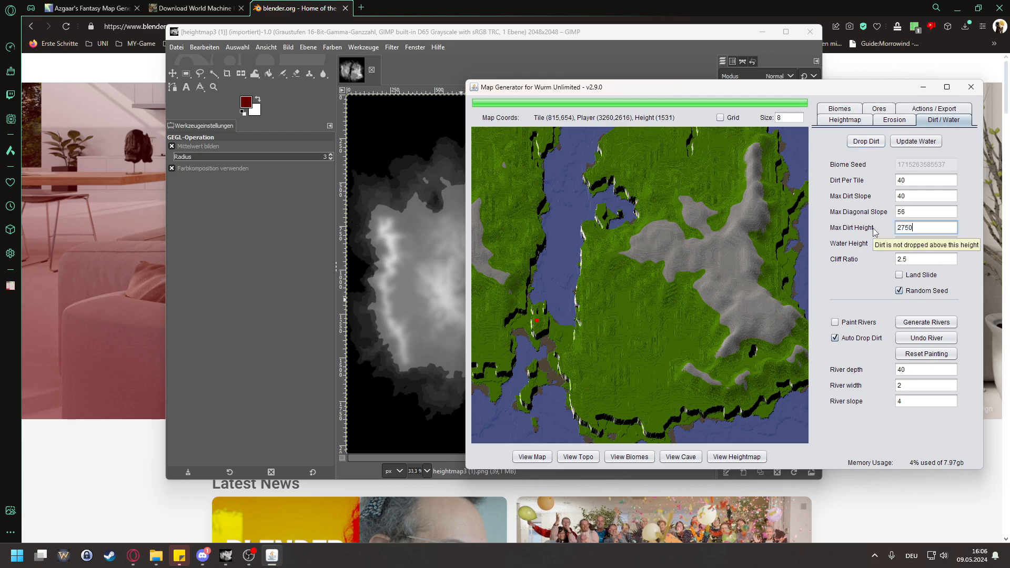
click(858, 147)
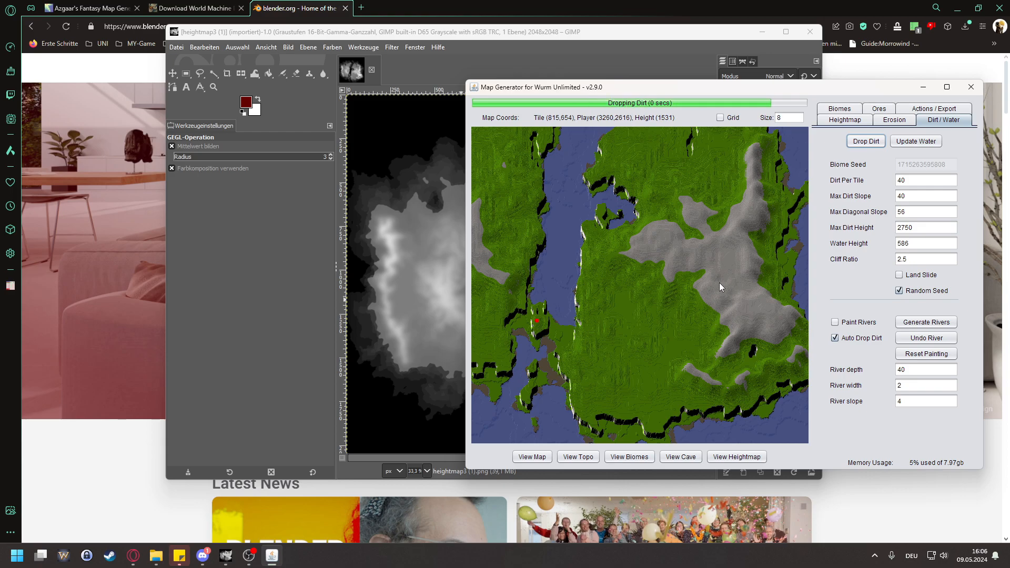
scroll(721, 285, up, 4)
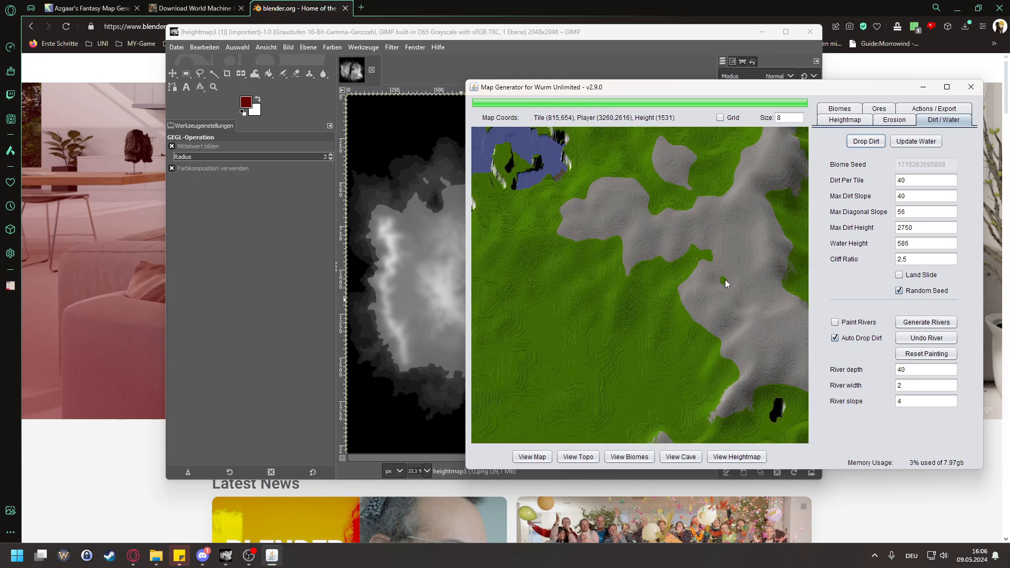
scroll(724, 285, down, 4)
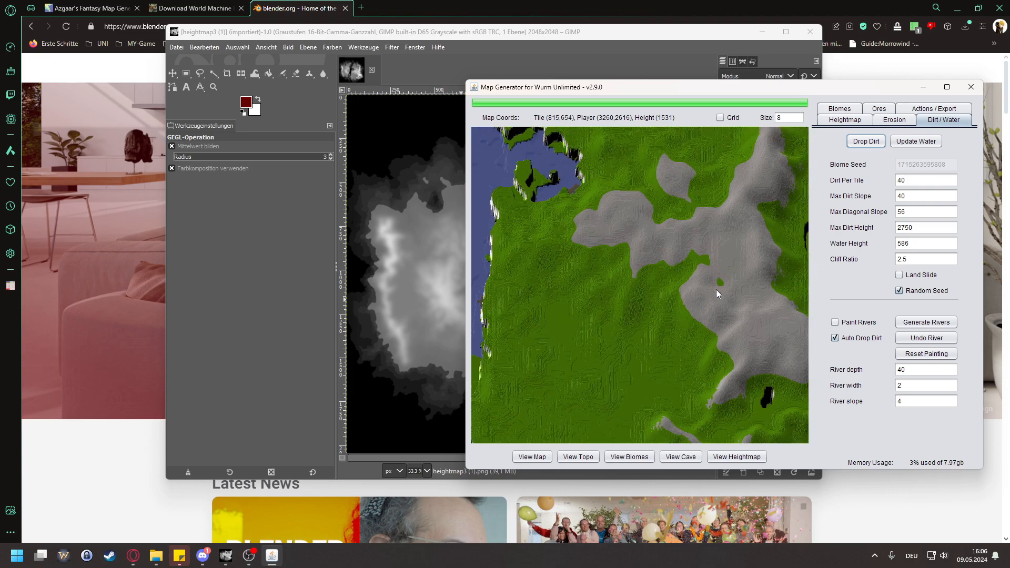
drag(595, 306, 719, 304)
drag(613, 289, 512, 291)
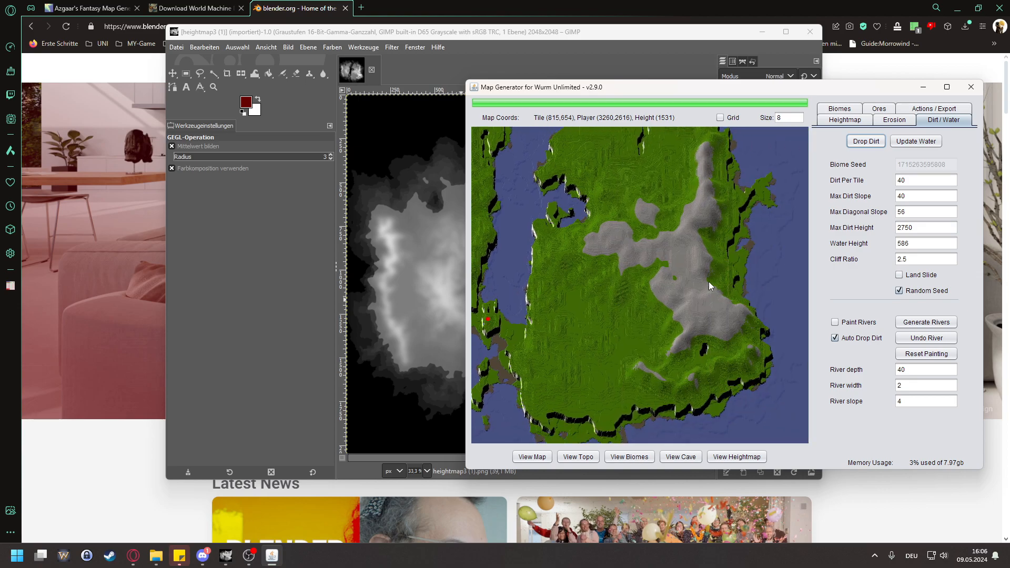
Step: Compare the height of the small grass patch in the eastern mountains with the bare rock around it using the map marker
scroll(689, 284, up, 4)
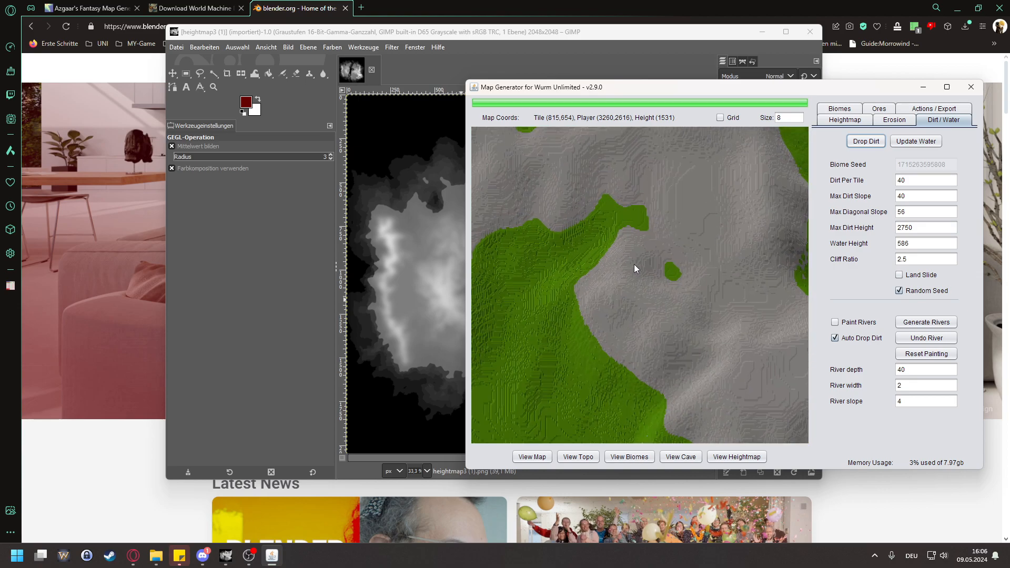
click(643, 265)
right_click(669, 272)
right_click(726, 289)
right_click(670, 274)
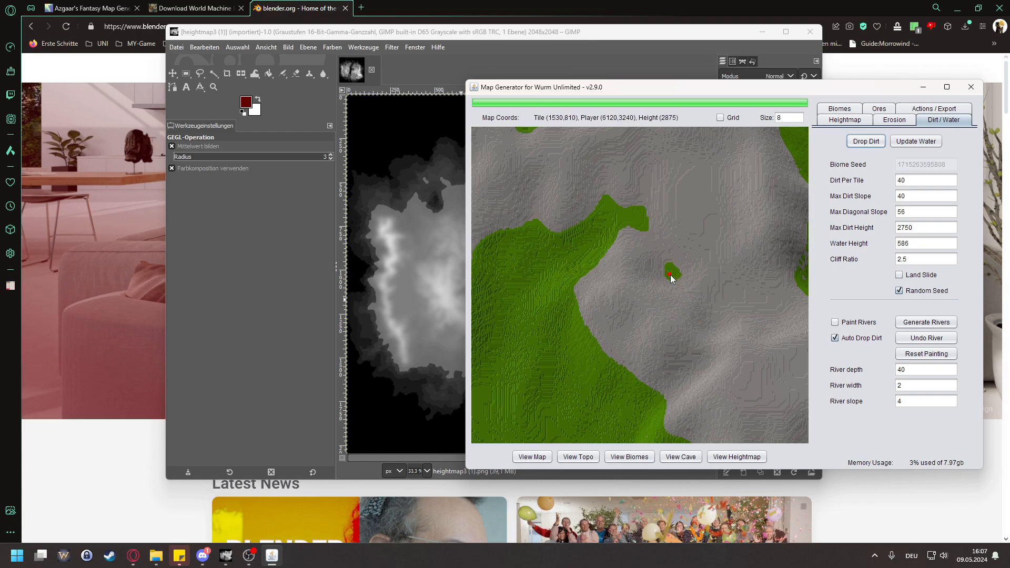
right_click(738, 301)
Step: Place the marker on the cliff along the eastern landmass's southern coast to read its height
scroll(569, 275, down, 4)
drag(575, 278, 699, 260)
scroll(651, 276, down, 2)
scroll(700, 261, down, 3)
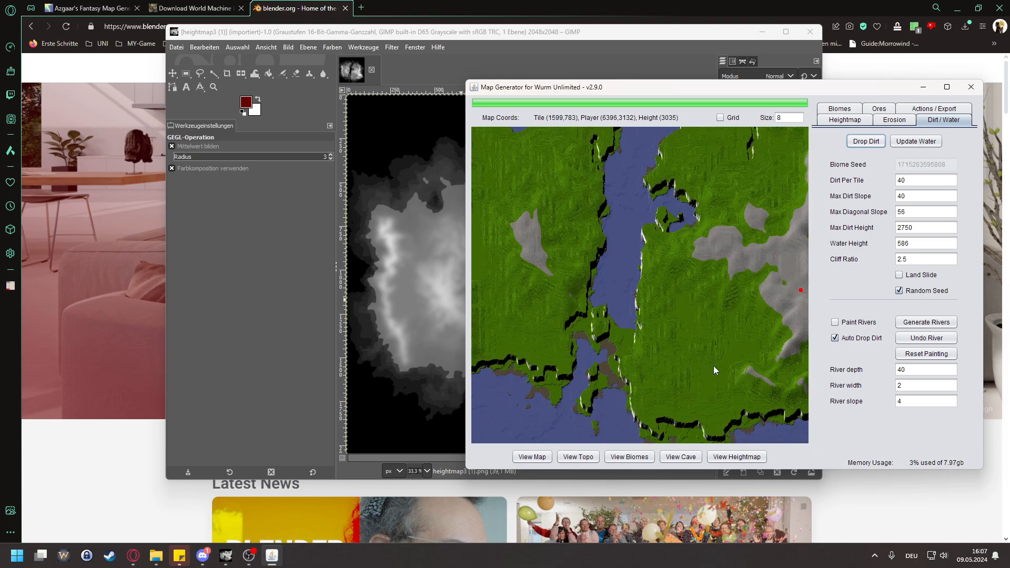
drag(713, 365, 694, 267)
scroll(697, 390, up, 6)
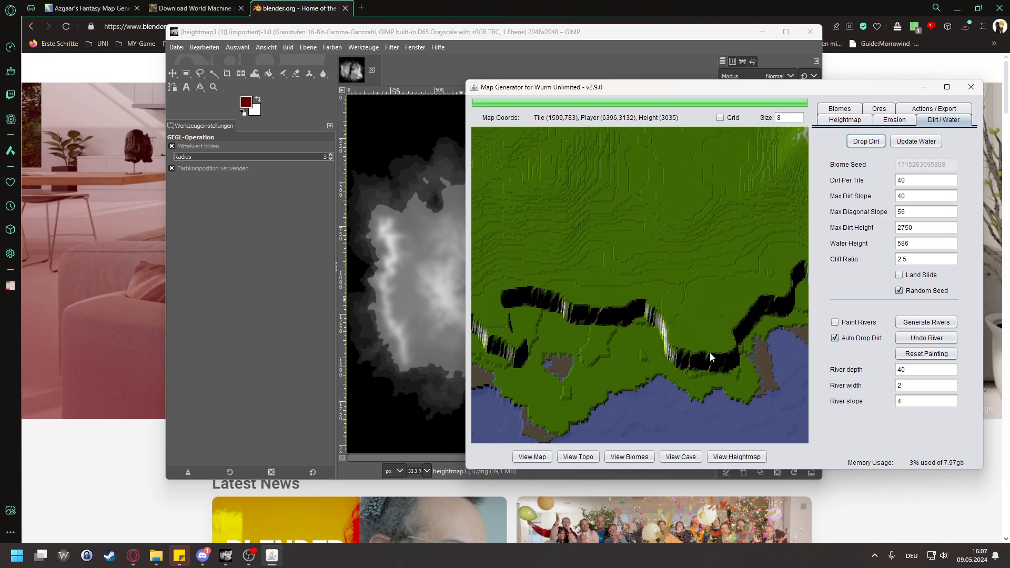
click(709, 355)
Step: Set the water height to 1500 and update the water
double_click(926, 244)
text(1500)
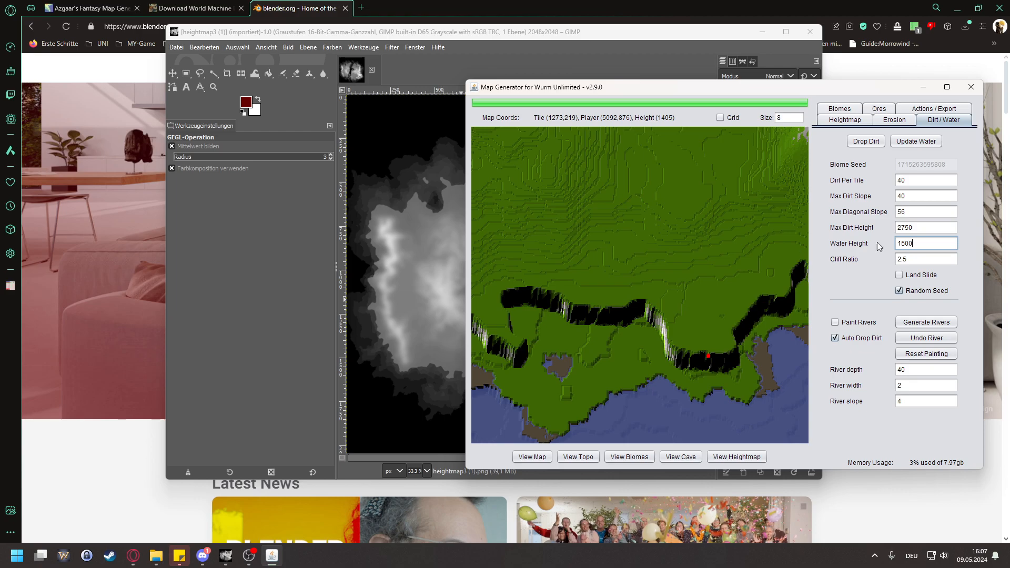
click(916, 143)
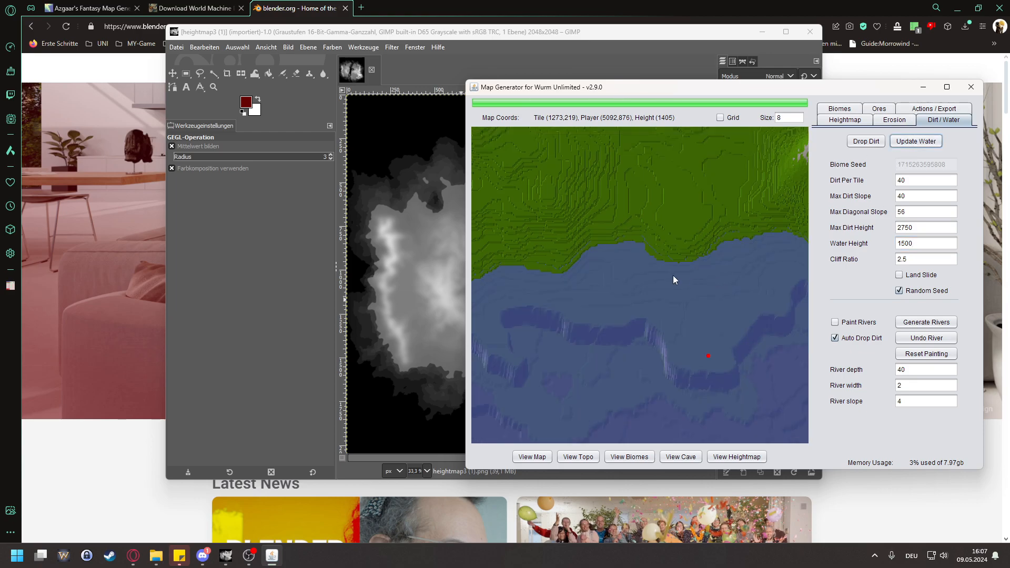
Step: Examine the flooded southern cliffs, the strait with its bay, and the coastlines of both landmasses
scroll(676, 278, down, 4)
scroll(701, 357, up, 2)
scroll(694, 350, up, 3)
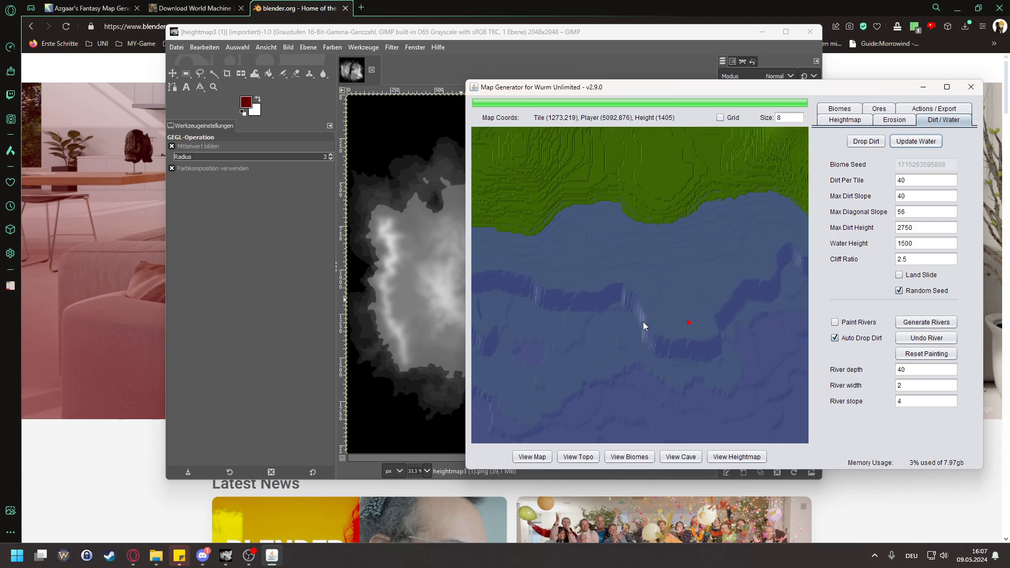
scroll(642, 321, down, 4)
scroll(560, 266, down, 3)
drag(550, 205, 600, 309)
drag(685, 206, 667, 393)
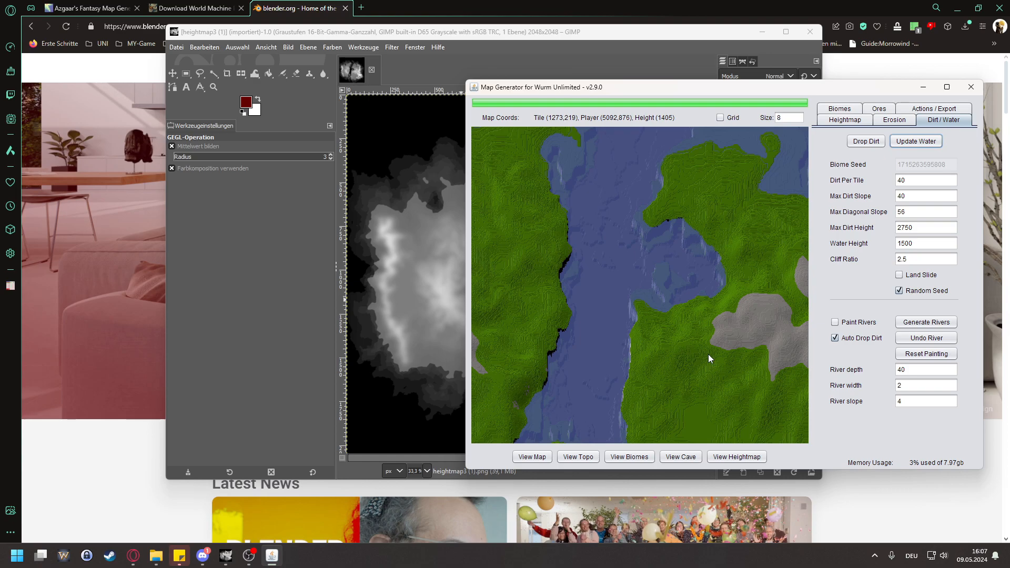
scroll(653, 305, up, 2)
drag(646, 245, 668, 306)
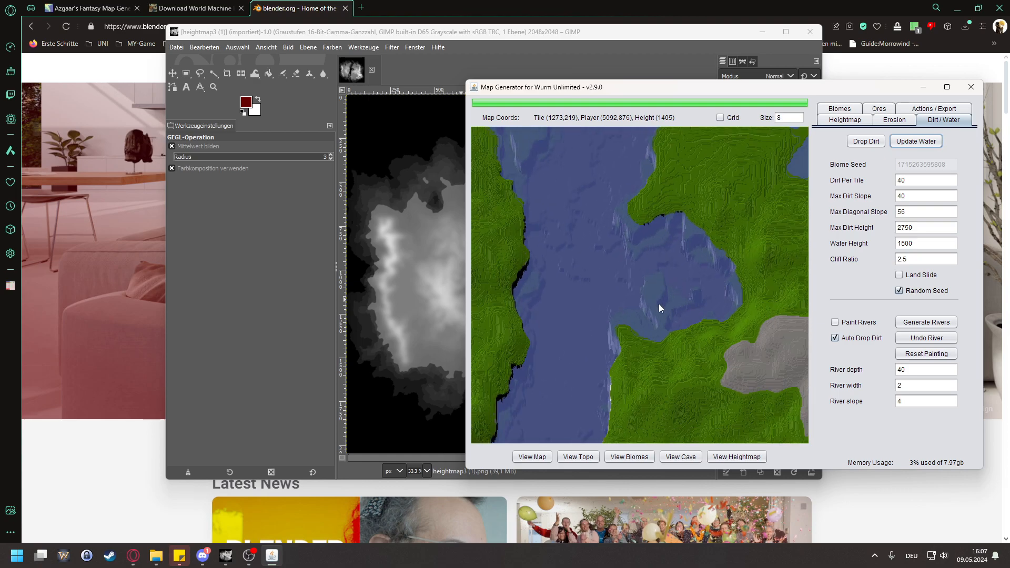
scroll(656, 225, down, 5)
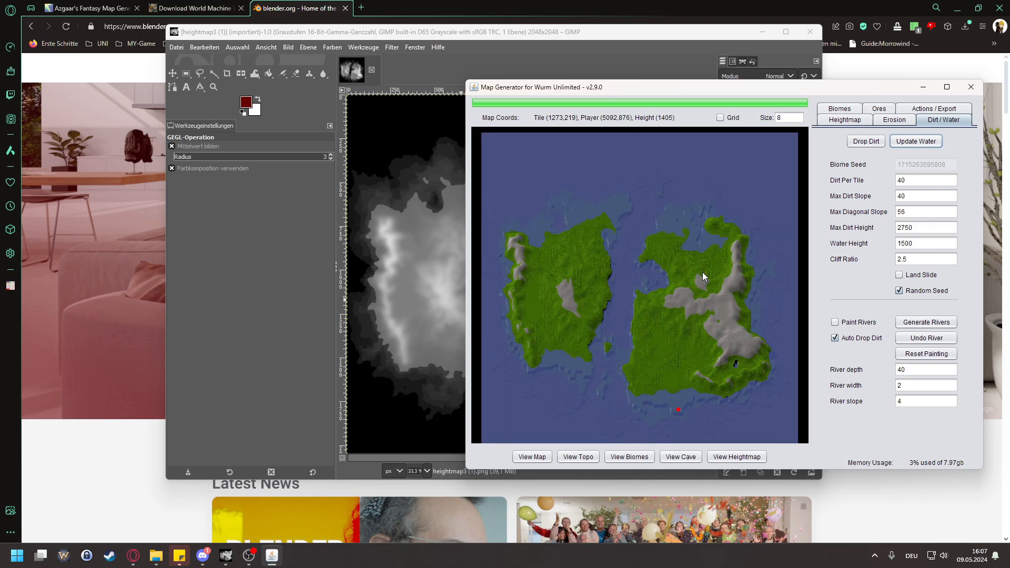
Step: Set the water height to 1400 and update the water
drag(919, 242, 835, 236)
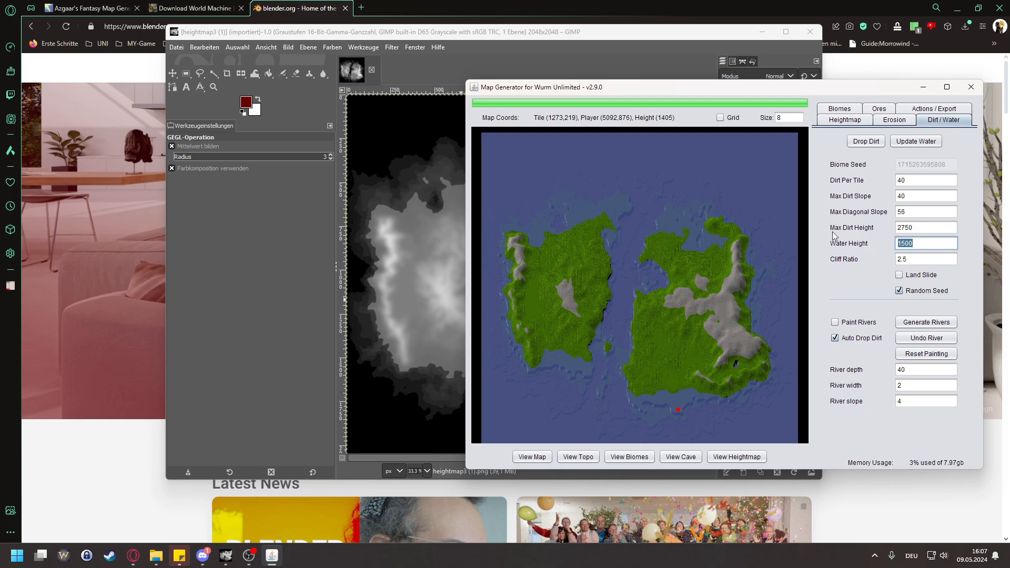
text(1400)
click(916, 141)
Step: Examine the bay with its small island and the eastern landmass's southern coastline at the new water level
scroll(658, 323, up, 3)
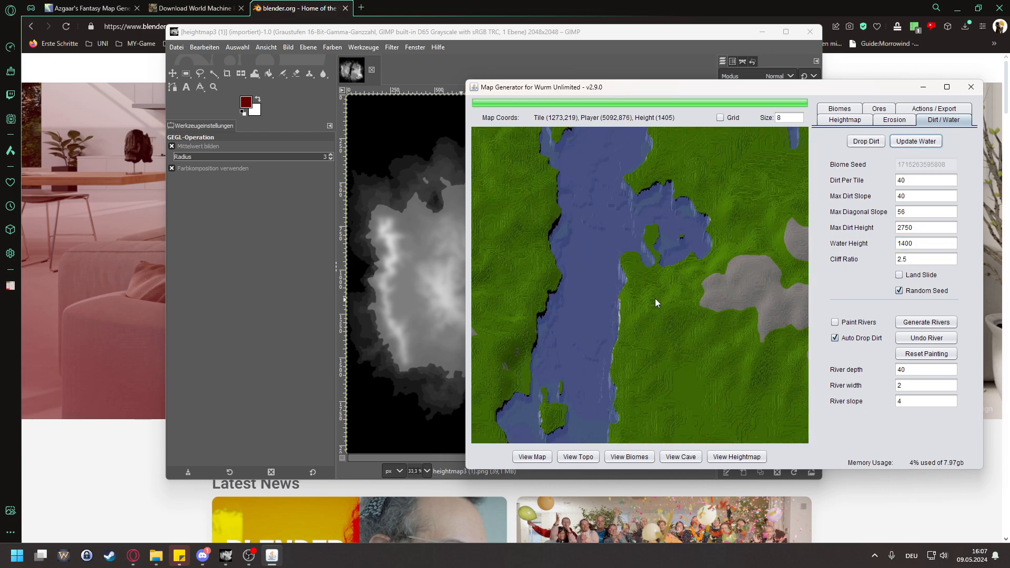
scroll(652, 257, up, 4)
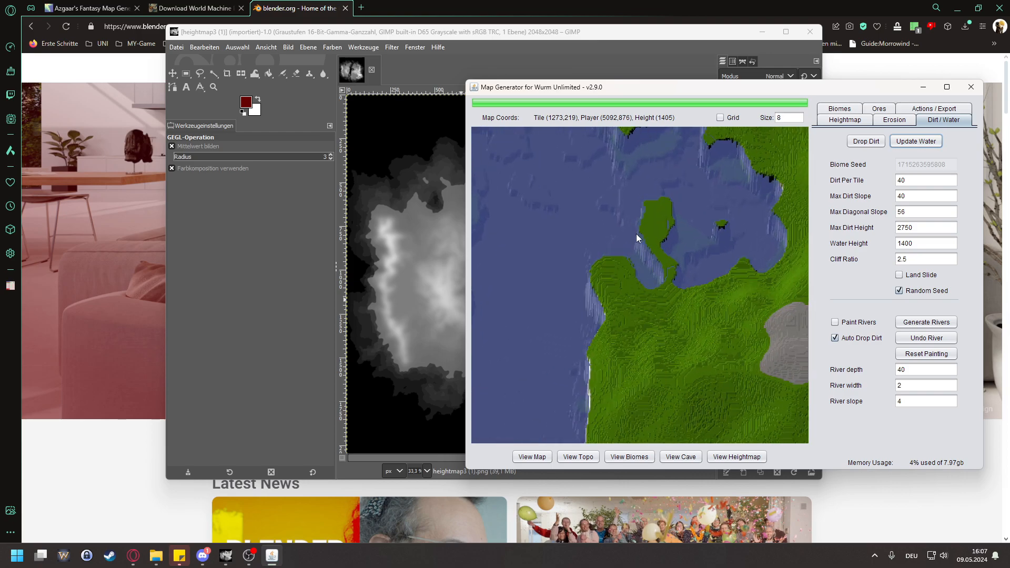
scroll(663, 216, down, 5)
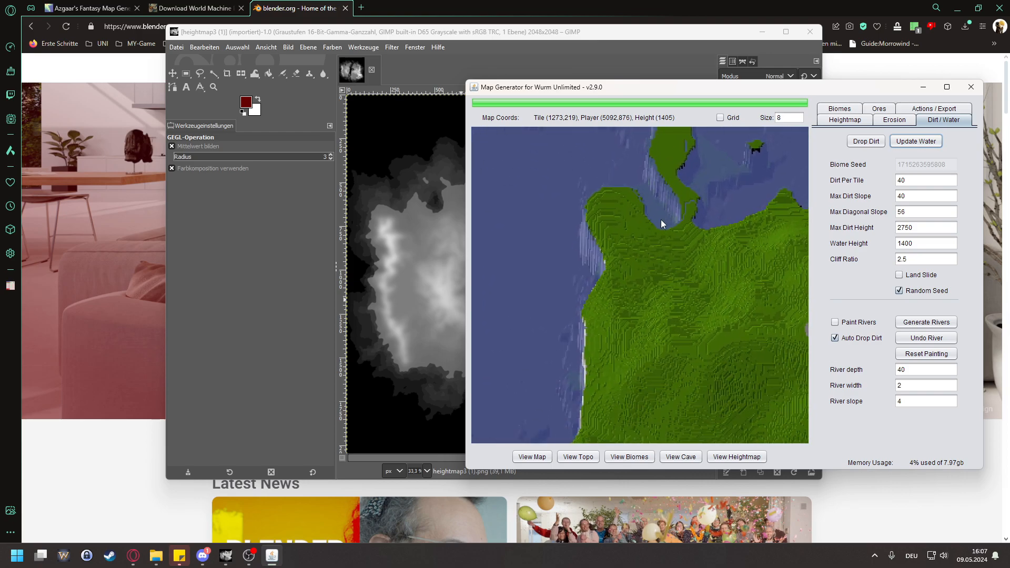
scroll(692, 254, down, 5)
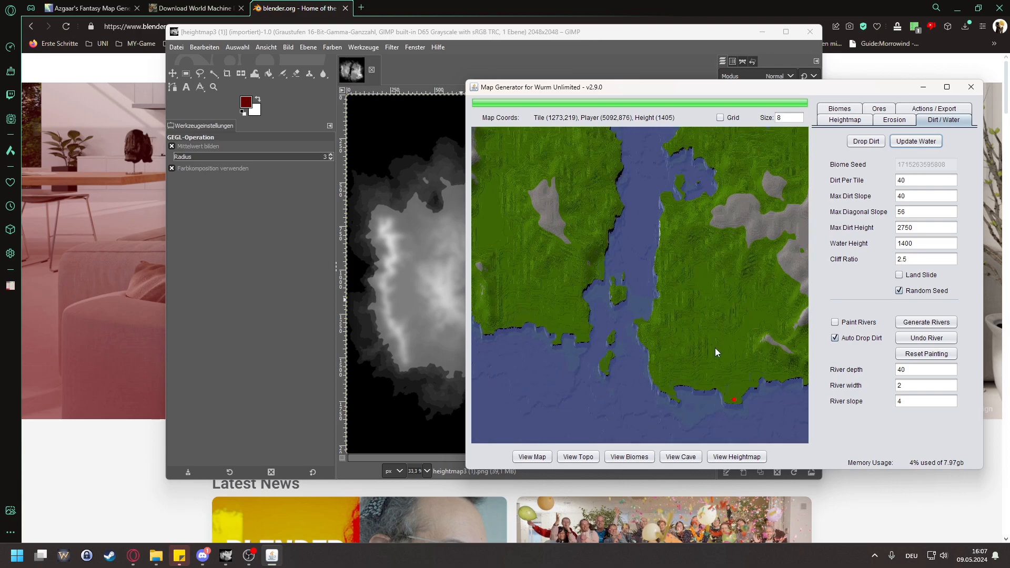
mouse_move(630, 243)
mouse_down()
mouse_move(605, 318)
mouse_move(607, 219)
mouse_move(617, 210)
mouse_up()
scroll(658, 383, up, 6)
scroll(608, 370, up, 7)
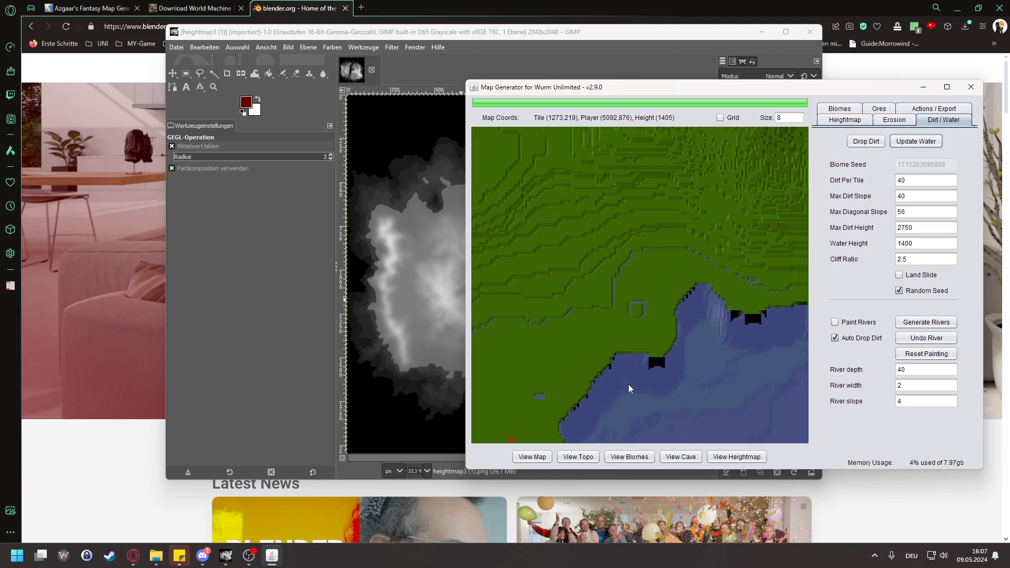
drag(583, 381, 677, 329)
drag(571, 302, 723, 291)
scroll(625, 289, down, 2)
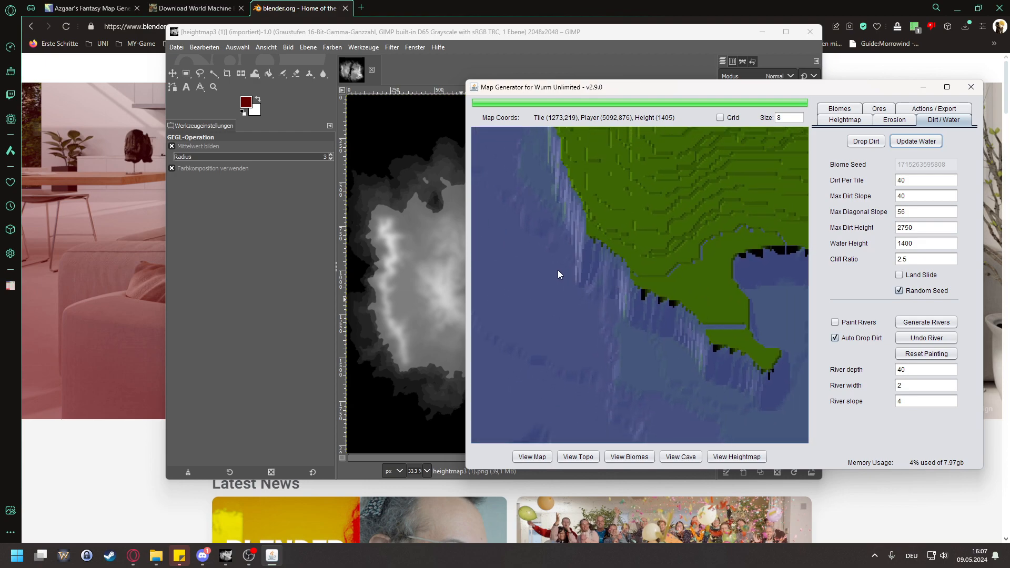
Step: Examine the eastern landmass's southwestern tip, the small islands in the strait and the surrounding coasts
drag(555, 270, 771, 303)
scroll(584, 283, down, 1)
scroll(521, 253, down, 1)
drag(516, 257, 726, 330)
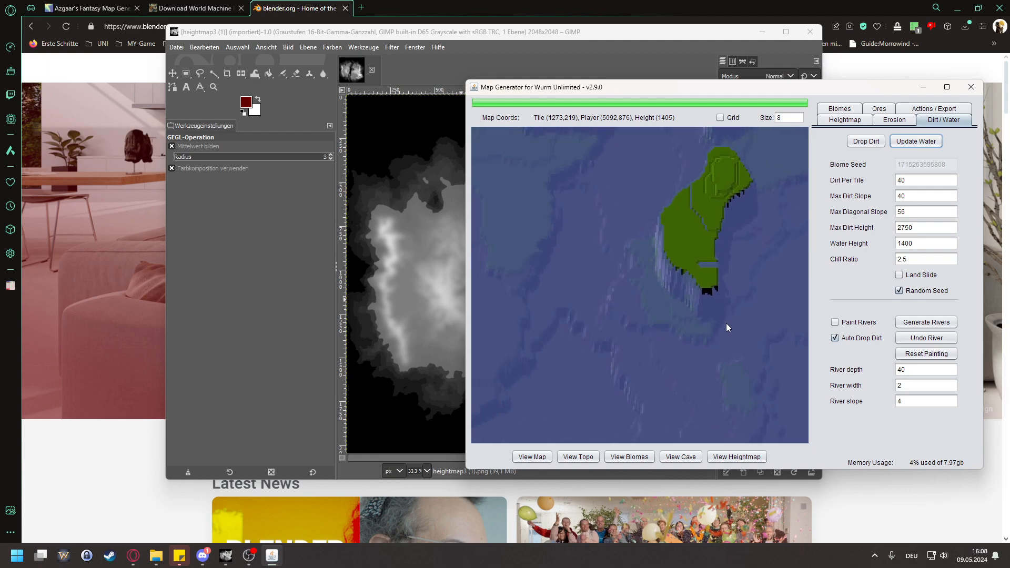
scroll(696, 279, down, 2)
drag(699, 282, 585, 379)
scroll(719, 257, down, 1)
drag(599, 197, 617, 236)
scroll(677, 208, down, 1)
scroll(677, 209, down, 1)
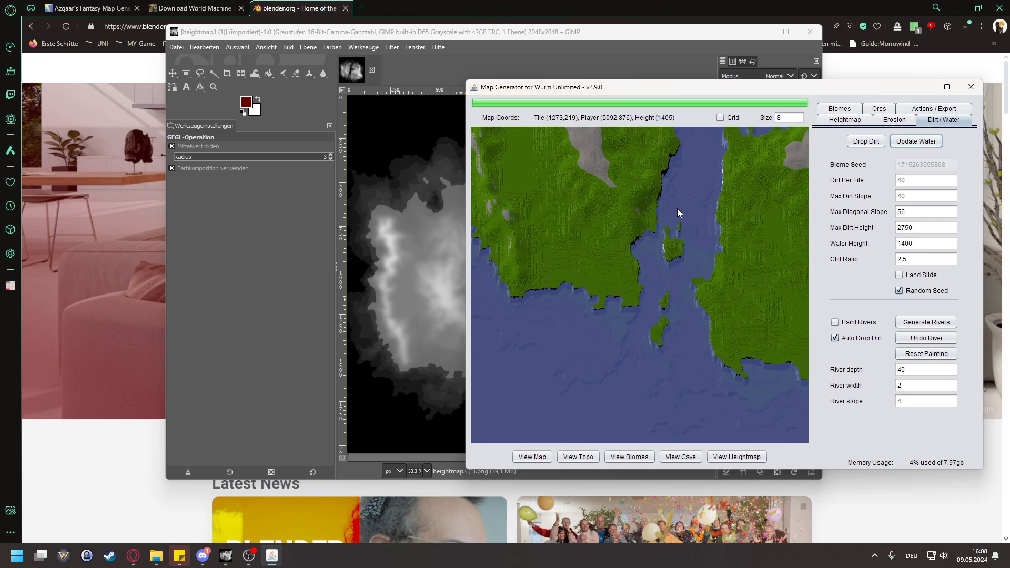
Step: Erode the heightmap using the existing erosion settings
click(890, 120)
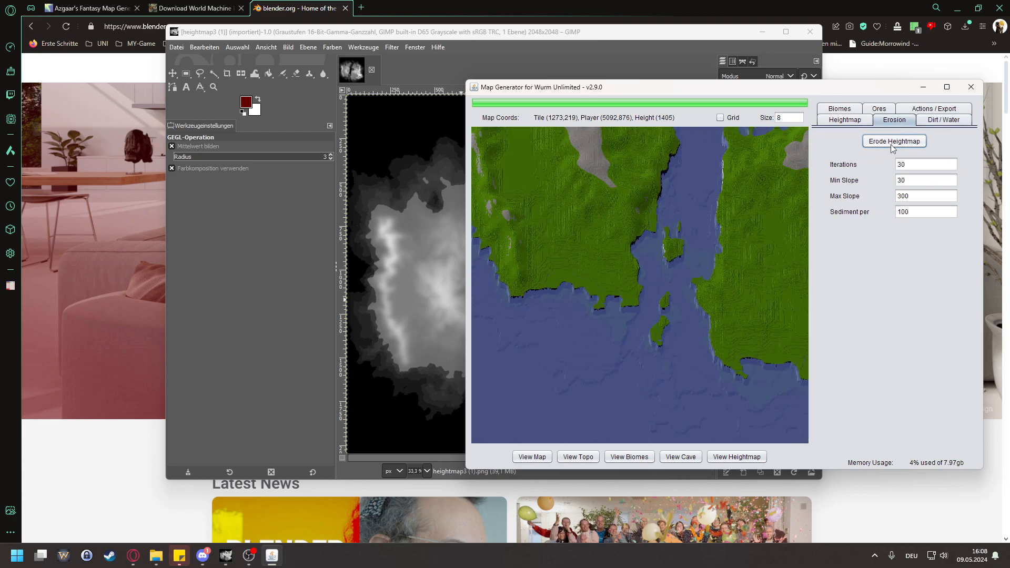
click(890, 143)
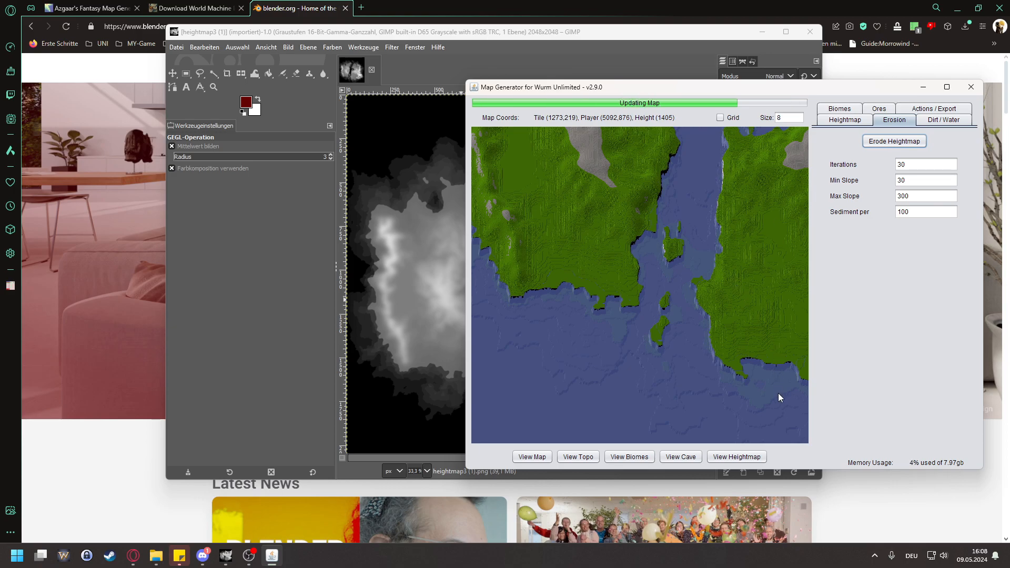
Step: Examine the eroded coastlines along the strait, its islands and the eastern landmass's southern headland
scroll(778, 396, up, 4)
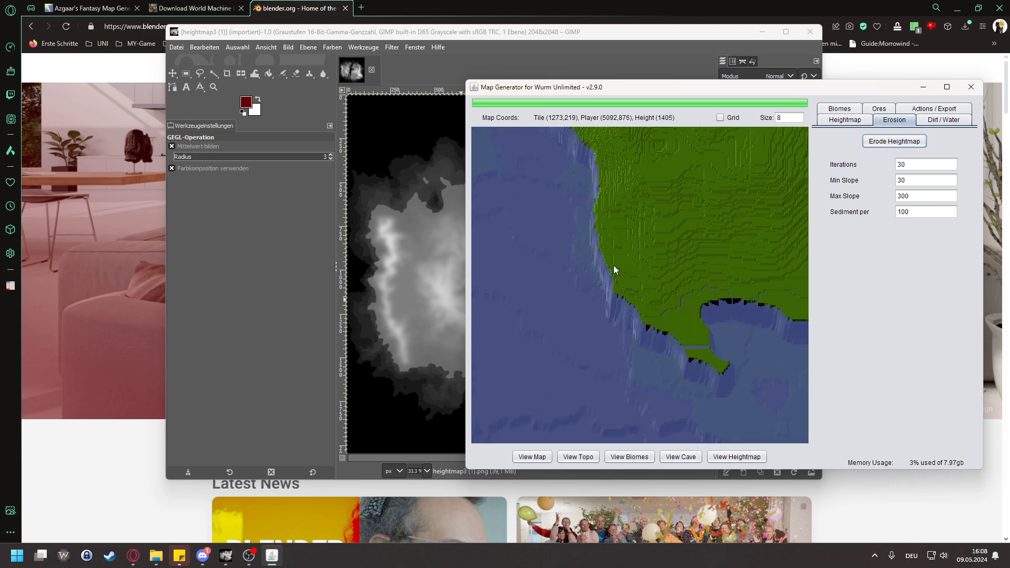
drag(617, 222, 680, 352)
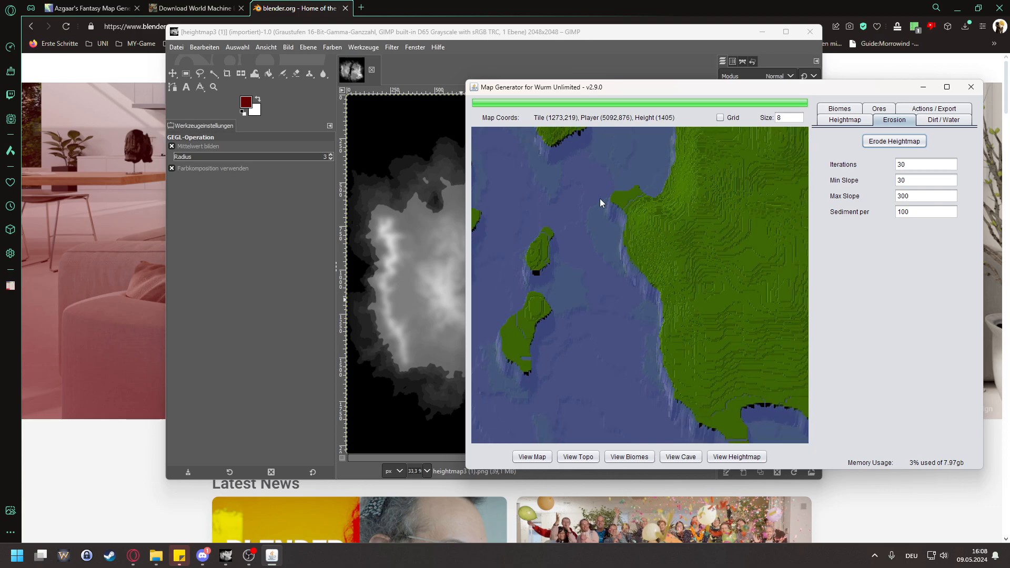
scroll(583, 278, down, 1)
drag(530, 229, 679, 312)
scroll(681, 293, down, 2)
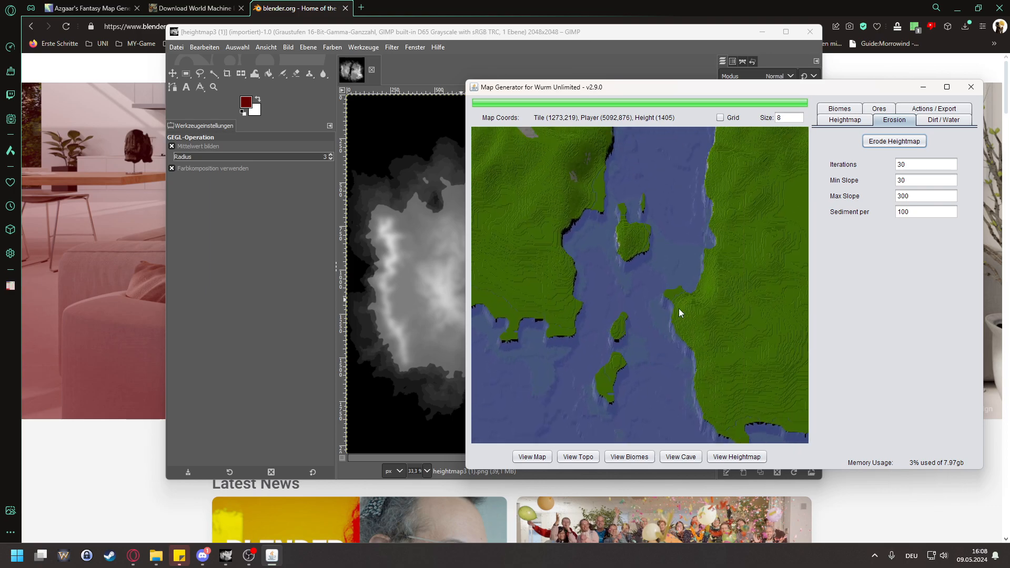
drag(728, 241, 678, 158)
drag(689, 327, 604, 167)
drag(735, 253, 657, 237)
scroll(638, 354, up, 5)
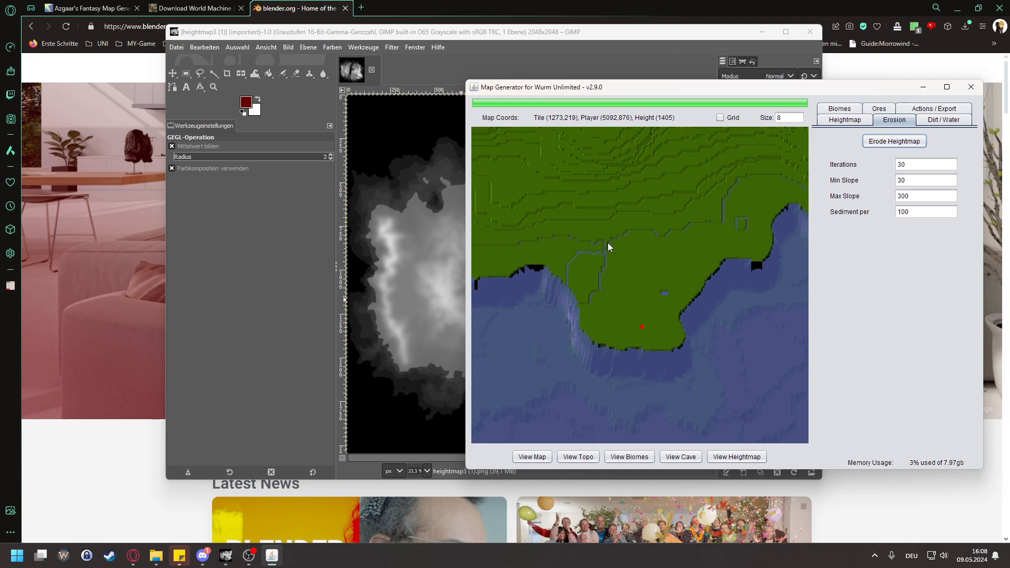
scroll(606, 361, up, 1)
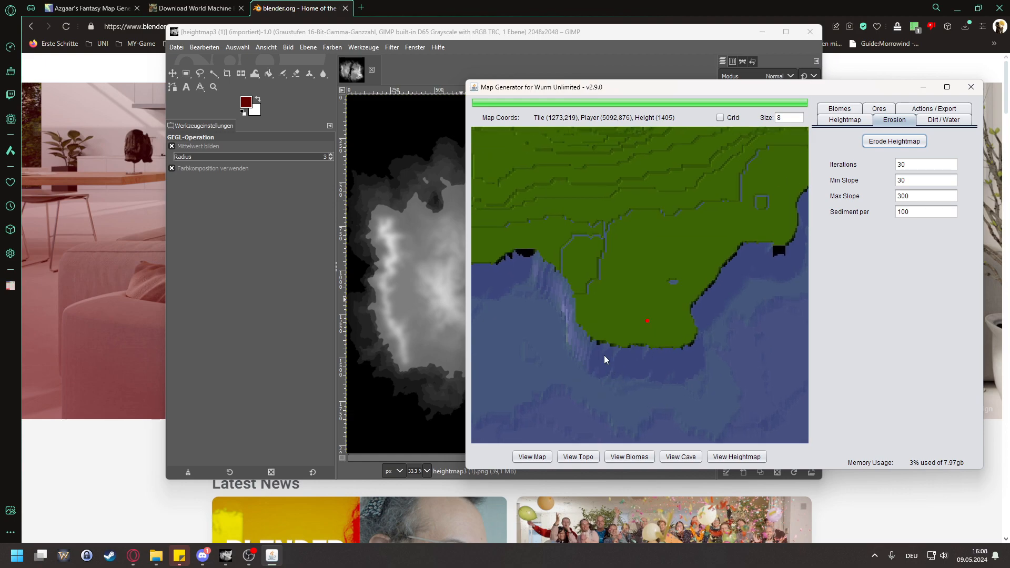
Step: Erode the heightmap once more and update the water at a height of 1375
click(877, 144)
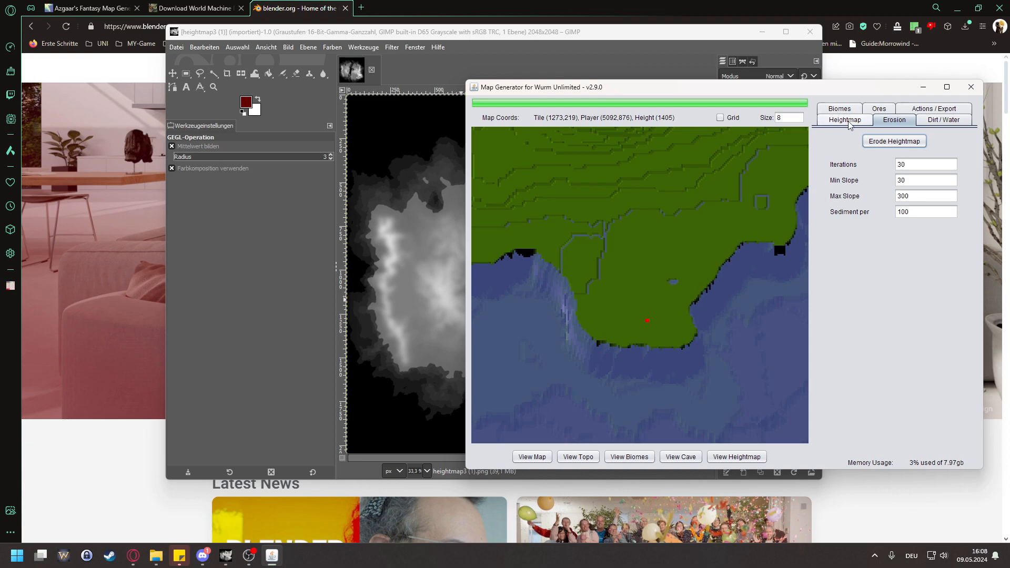
click(950, 121)
drag(929, 246, 853, 238)
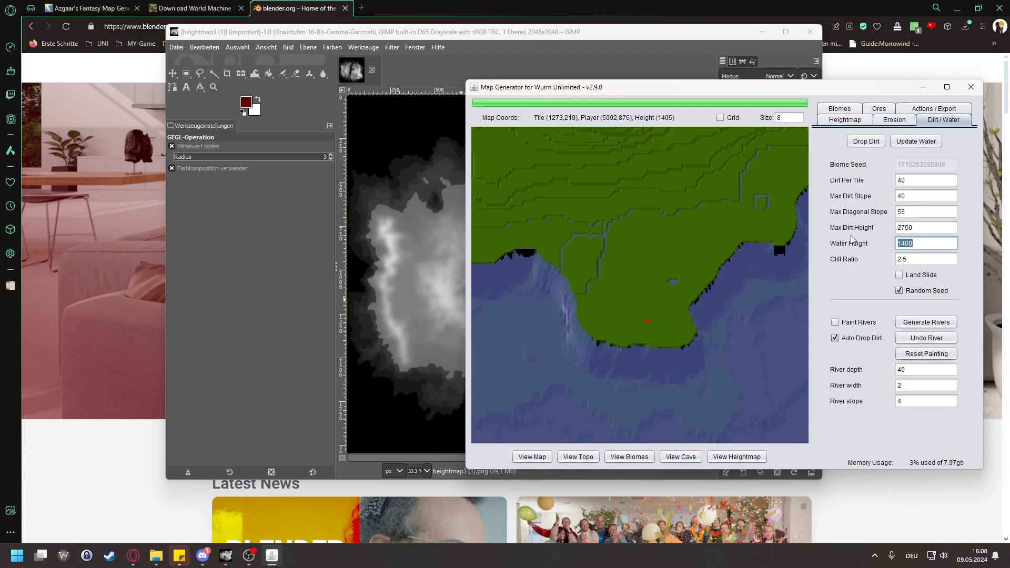
text(1375)
click(916, 141)
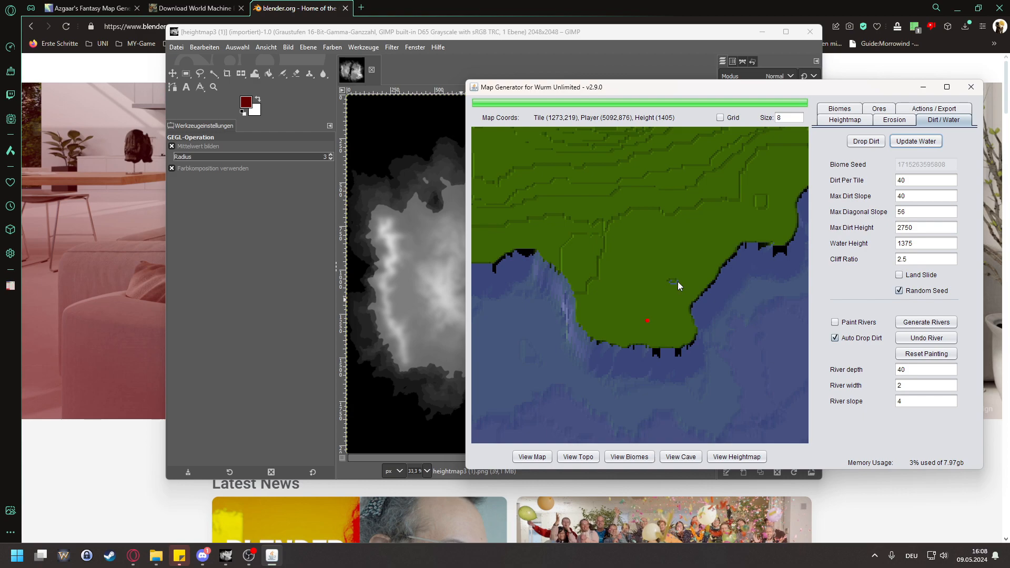
Step: Set the water height to 1350 and update the water
drag(592, 304, 725, 312)
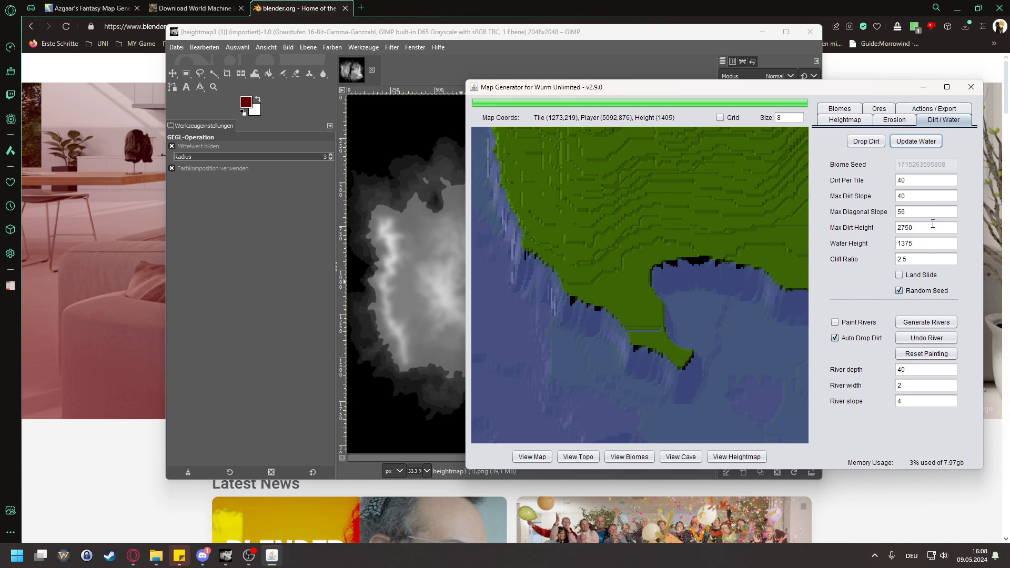
double_click(930, 246)
text(135)
click(915, 147)
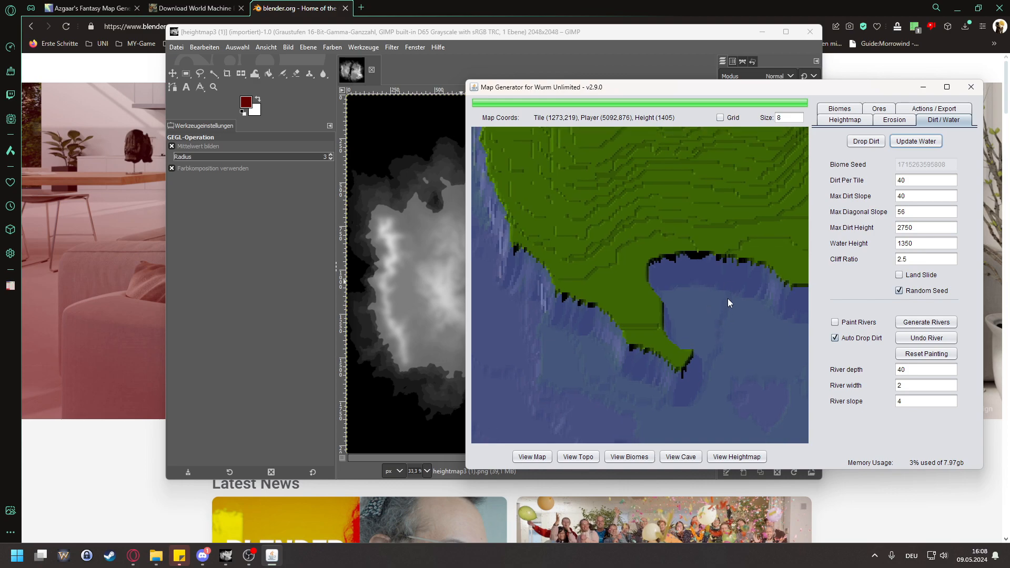
Step: Place the map marker on the dark cliff edge of the southern bay between the two headlands to read its height
drag(728, 298, 551, 263)
click(699, 254)
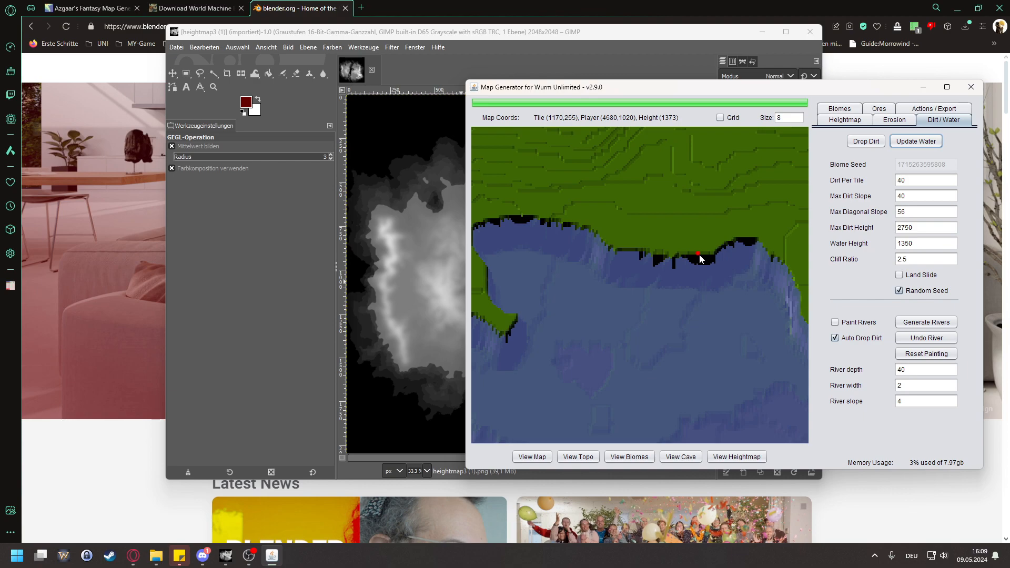
scroll(700, 268, down, 7)
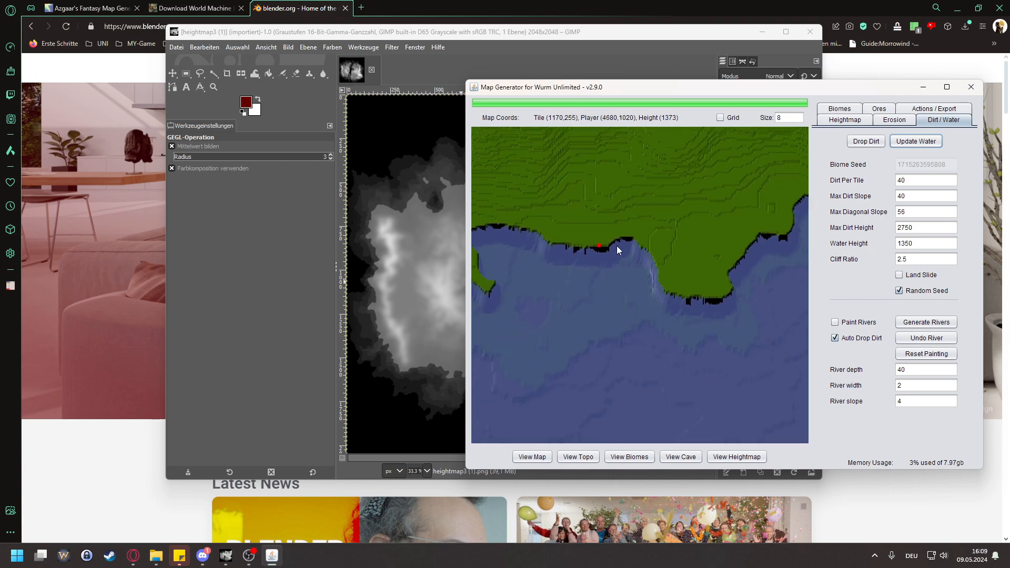
Step: Inspect the strait, the bay with its island, and the headland north of it for steep cliff edges
drag(603, 197, 779, 292)
drag(503, 207, 627, 312)
drag(682, 253, 666, 344)
drag(694, 232, 661, 366)
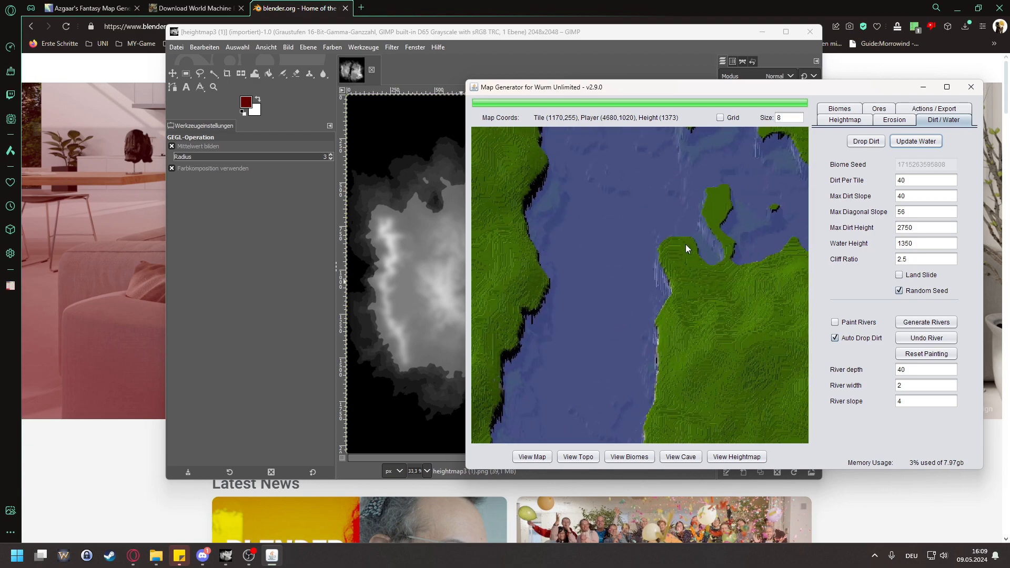
drag(741, 230, 653, 323)
scroll(636, 317, up, 5)
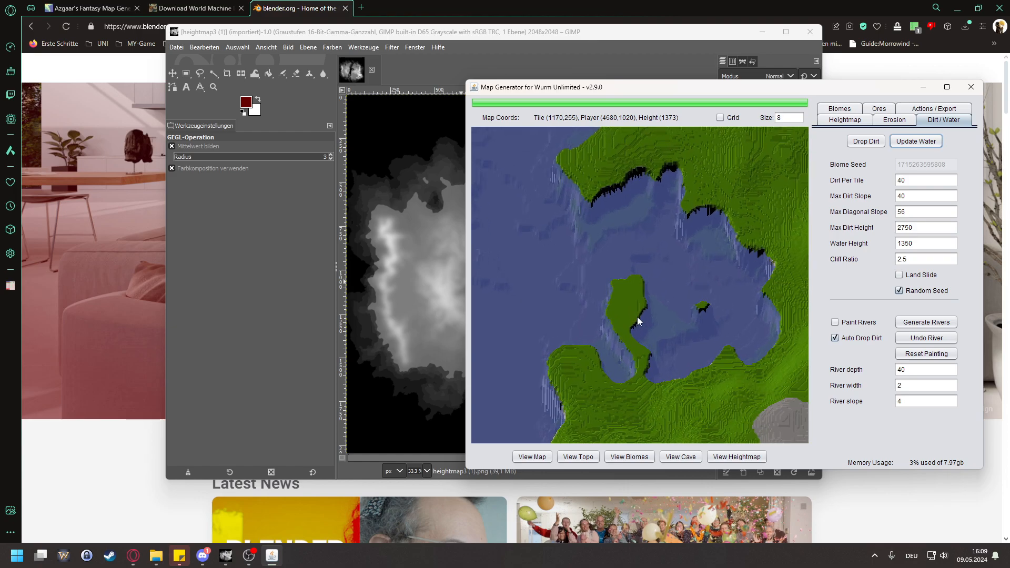
drag(602, 234, 620, 309)
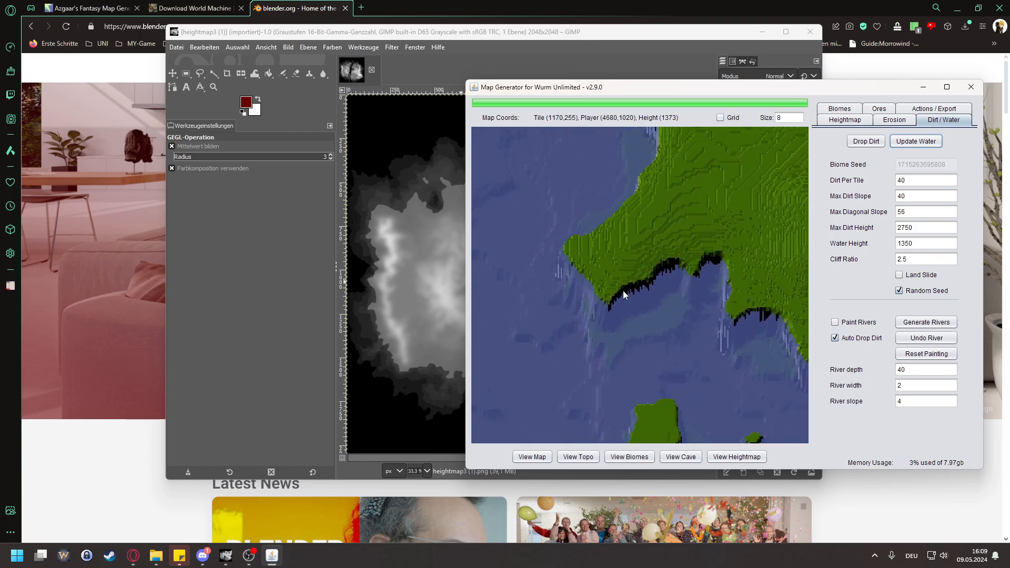
drag(634, 230, 651, 429)
drag(664, 221, 665, 330)
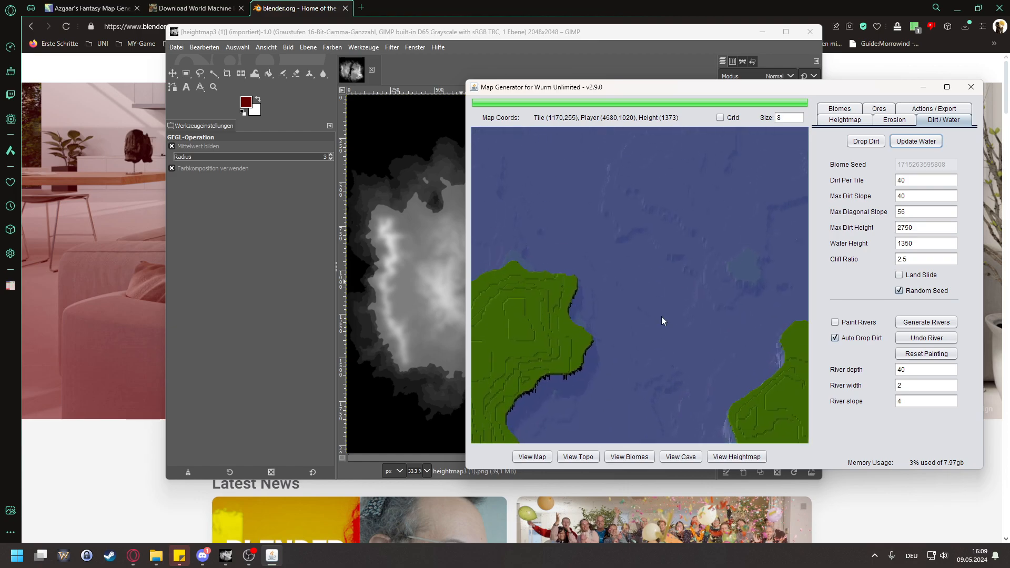
Step: Examine the western landmass's eastern coastline and compare both landmasses across the strait
scroll(600, 324, down, 3)
drag(595, 371, 615, 224)
drag(555, 336, 660, 303)
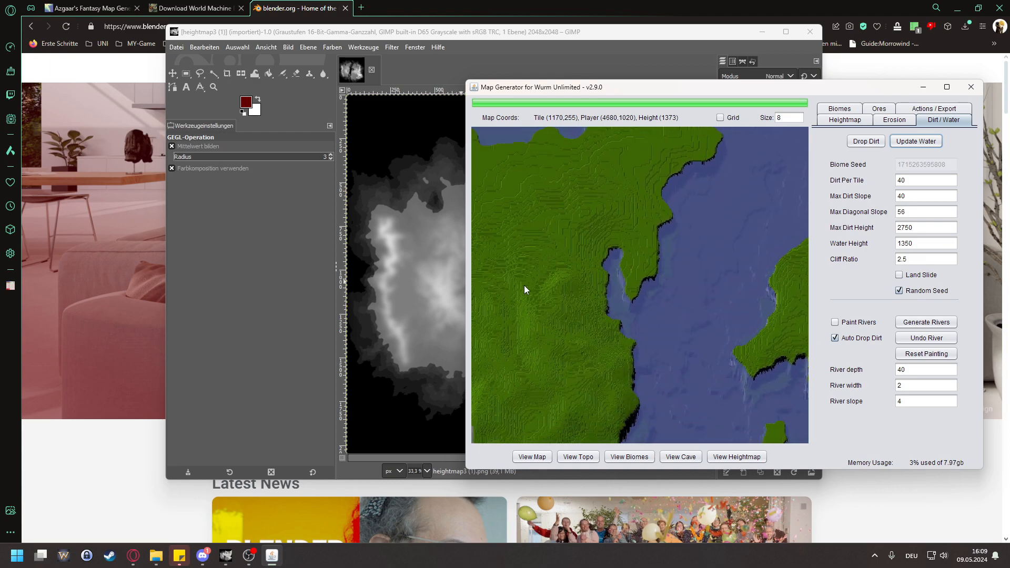
scroll(543, 282, down, 1)
drag(543, 282, 636, 274)
scroll(634, 276, down, 1)
scroll(558, 353, down, 1)
drag(642, 391, 649, 226)
drag(783, 247, 674, 255)
scroll(667, 257, down, 4)
scroll(673, 373, up, 3)
scroll(608, 375, down, 1)
drag(608, 349, 669, 339)
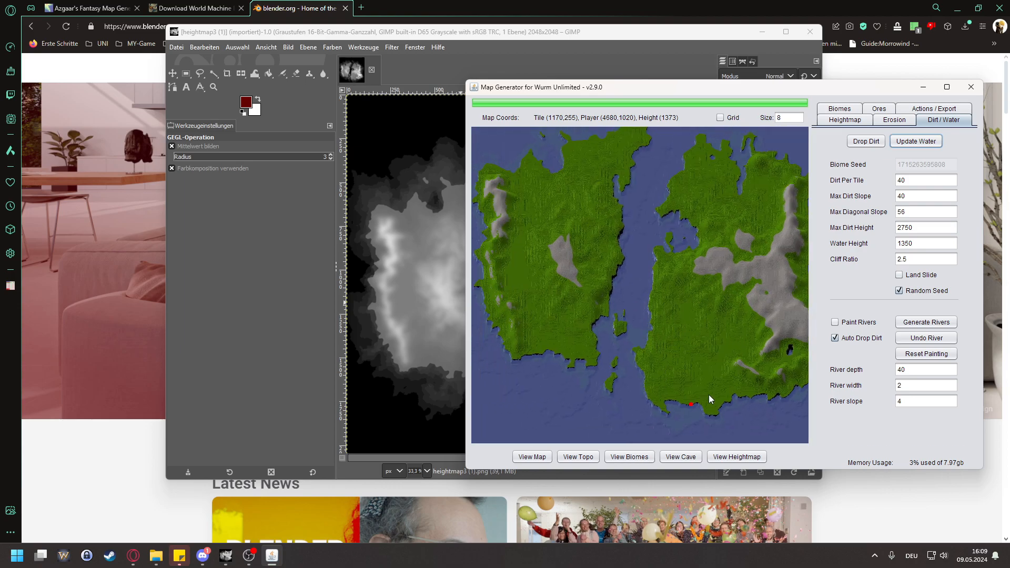
Step: Review the overall map layout and the bare rock of the eastern mountains
drag(715, 291, 675, 315)
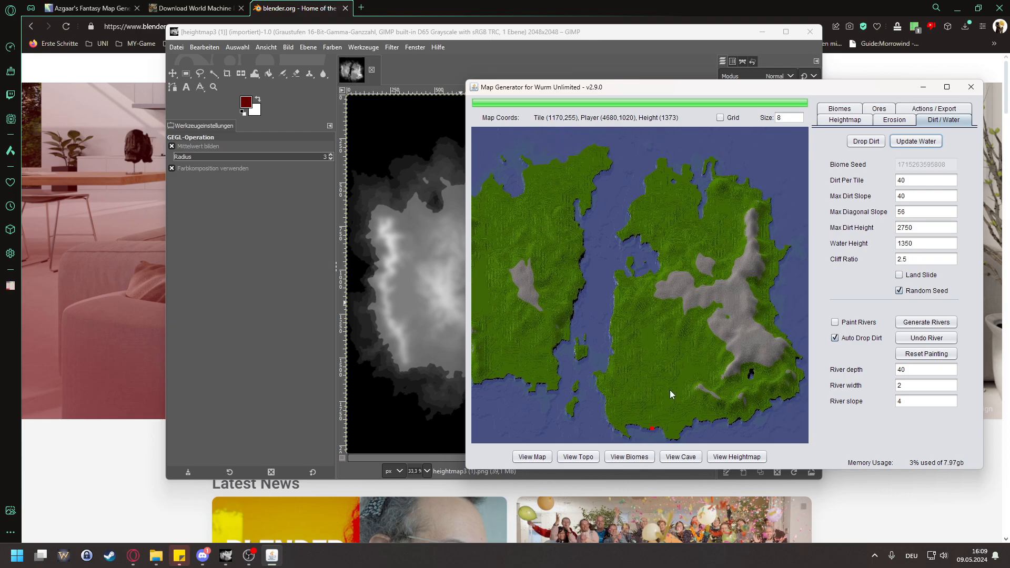
drag(597, 216, 659, 195)
drag(736, 317, 690, 304)
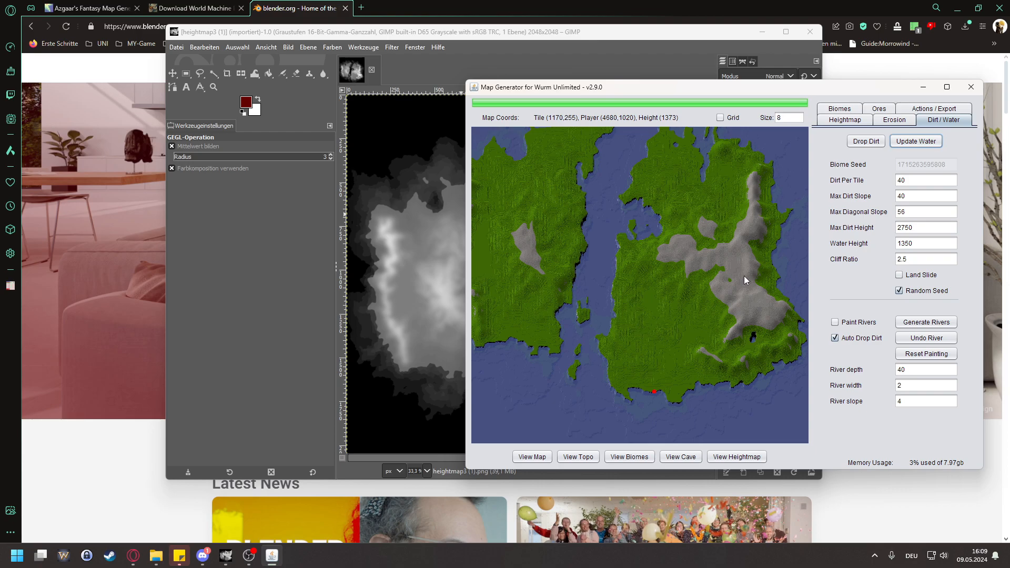
drag(622, 287, 664, 318)
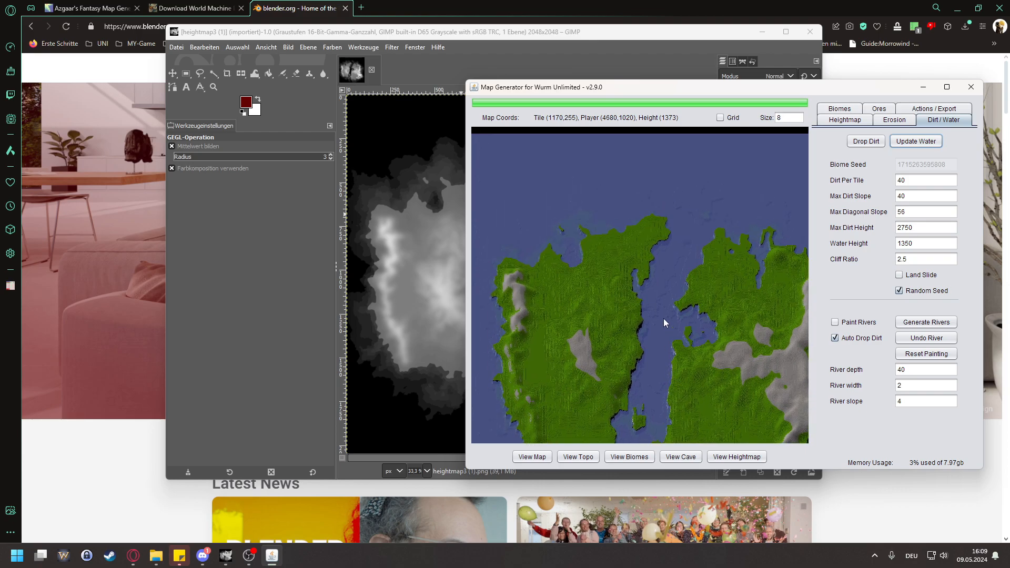
scroll(668, 274, down, 3)
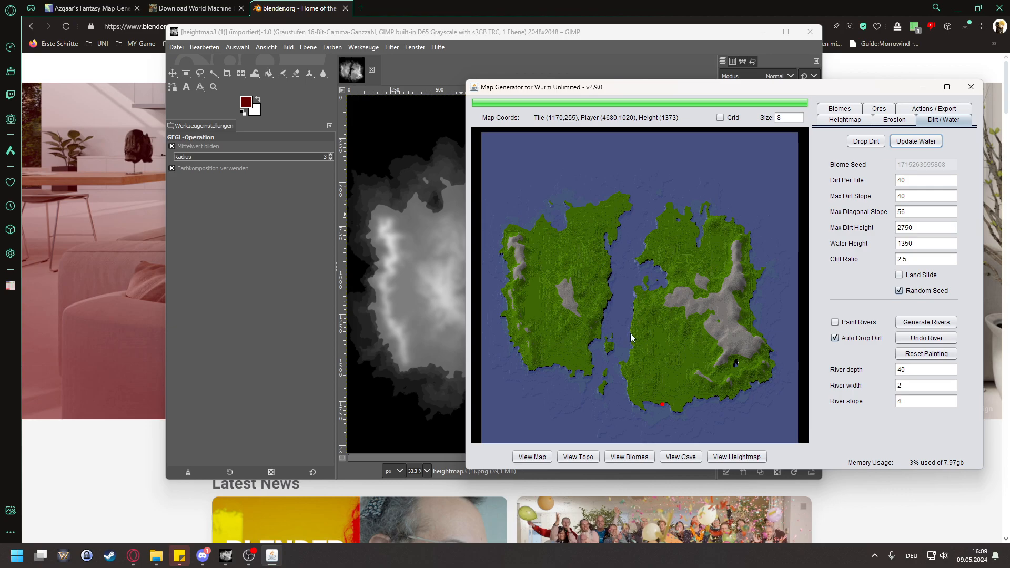
scroll(646, 313, up, 3)
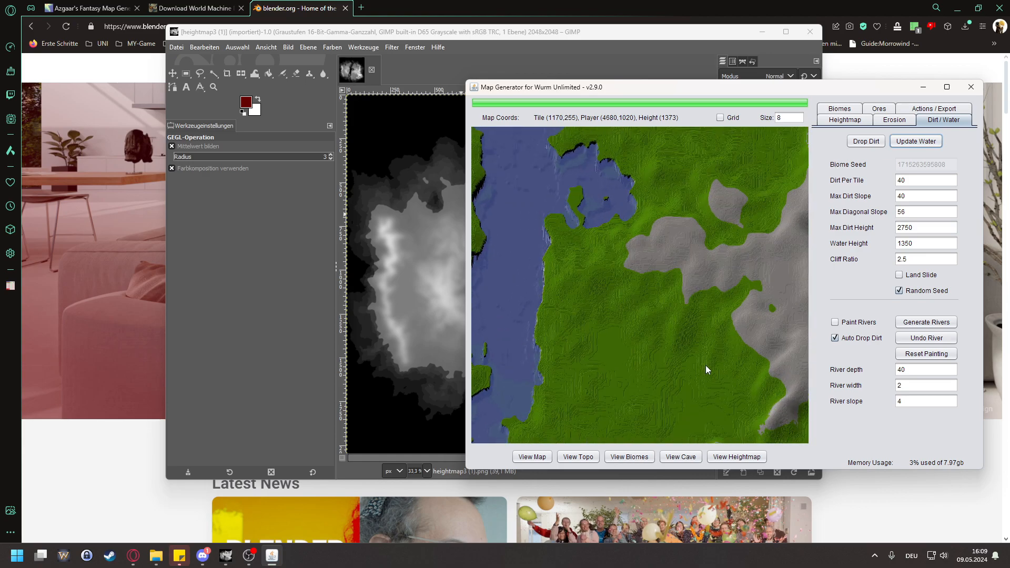
drag(720, 346, 539, 287)
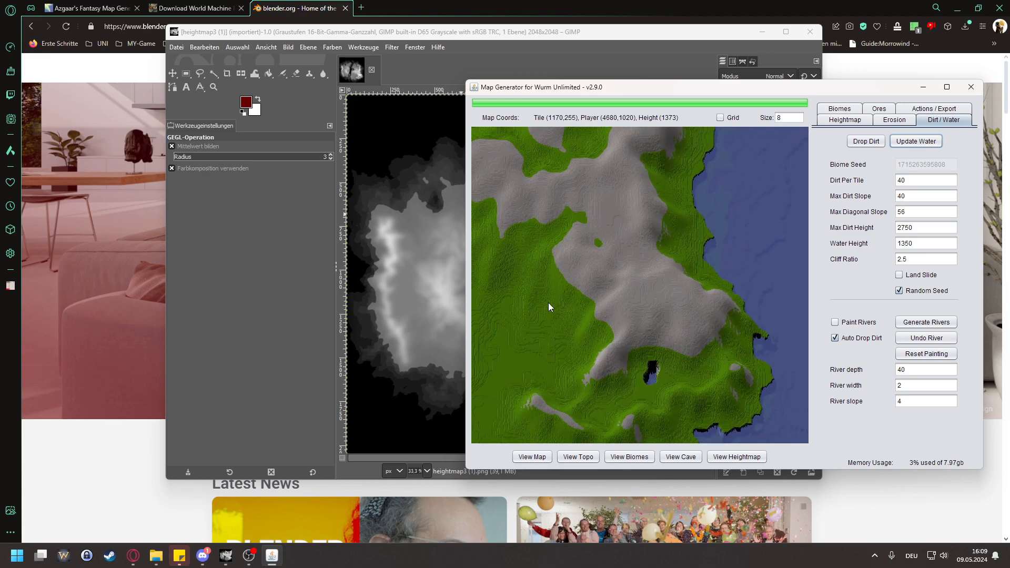
Step: Inspect the eastern mountains, the overall map layout and the terraced lowland west of the mountains
drag(621, 301, 645, 302)
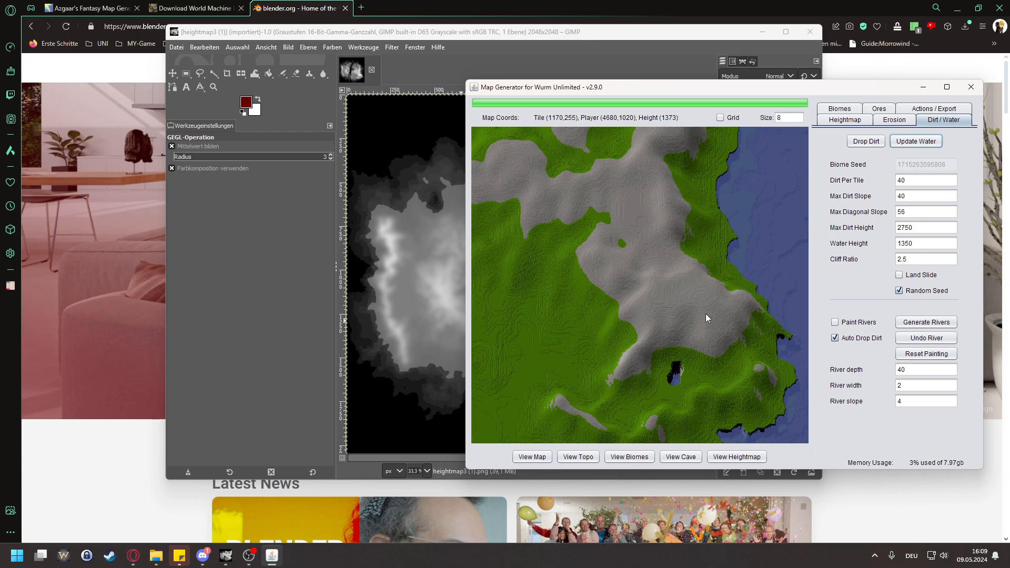
scroll(678, 234, down, 2)
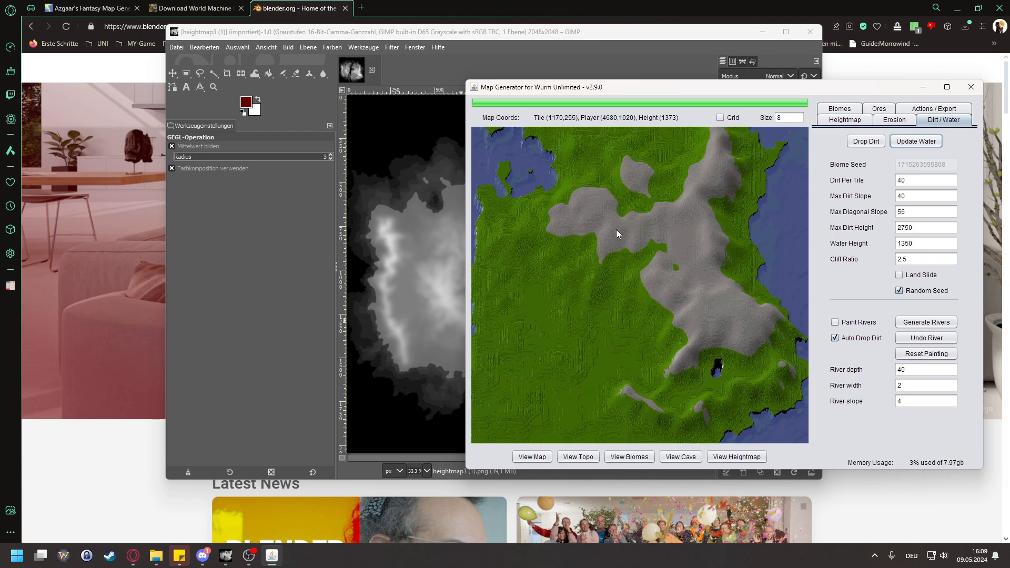
scroll(646, 234, down, 4)
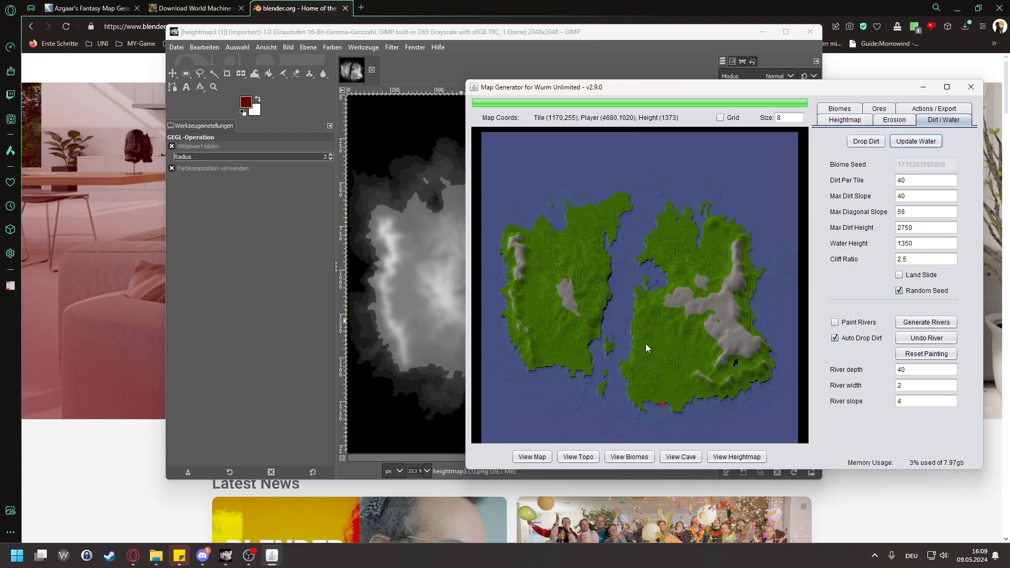
scroll(655, 357, up, 6)
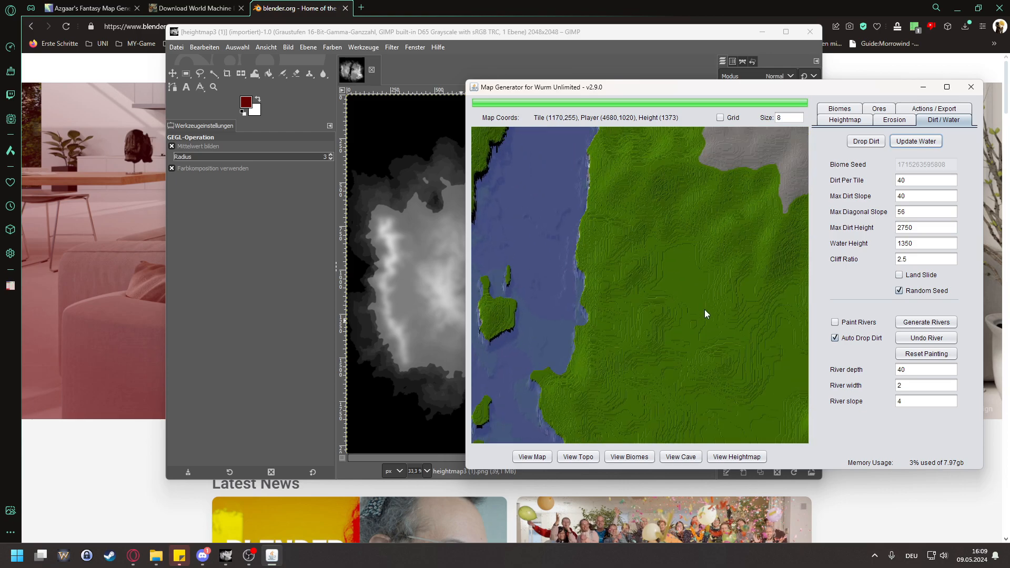
scroll(546, 190, up, 2)
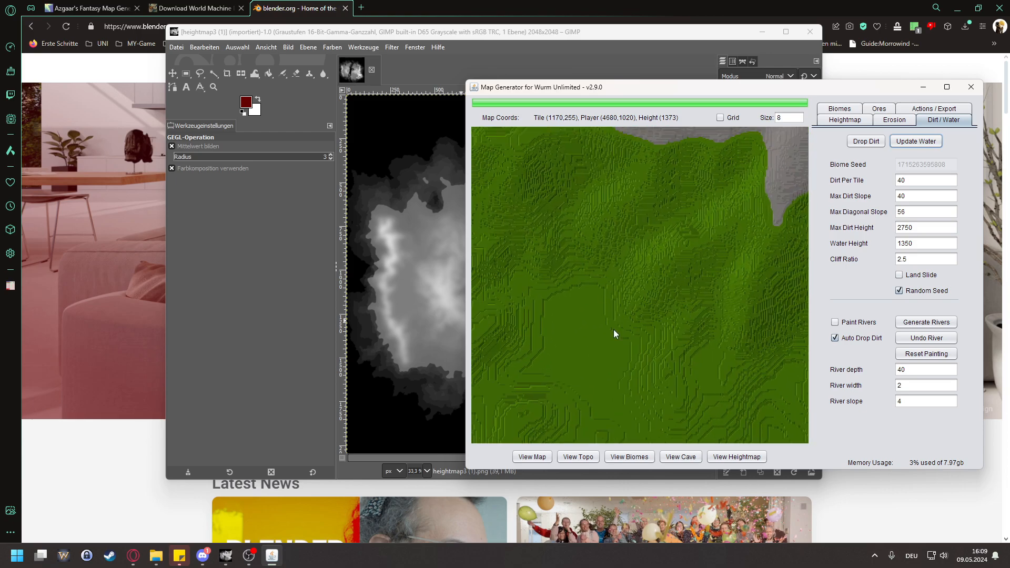
scroll(614, 329, down, 1)
Step: Examine the eastern landmass's southern and western coastline for steep cliff edges, including the small islands in the strait
drag(642, 363, 693, 280)
drag(670, 421, 699, 335)
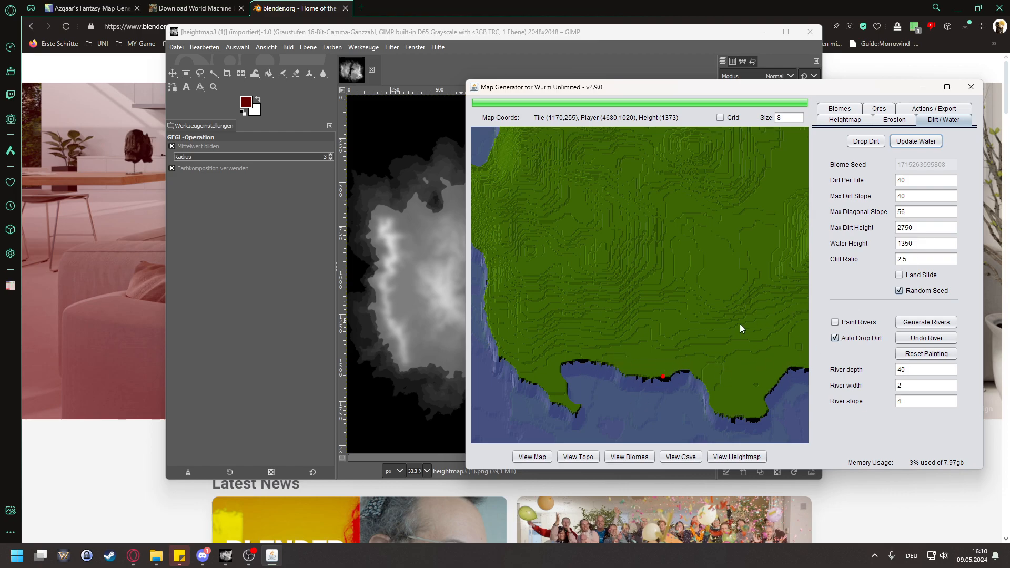
drag(577, 223, 602, 348)
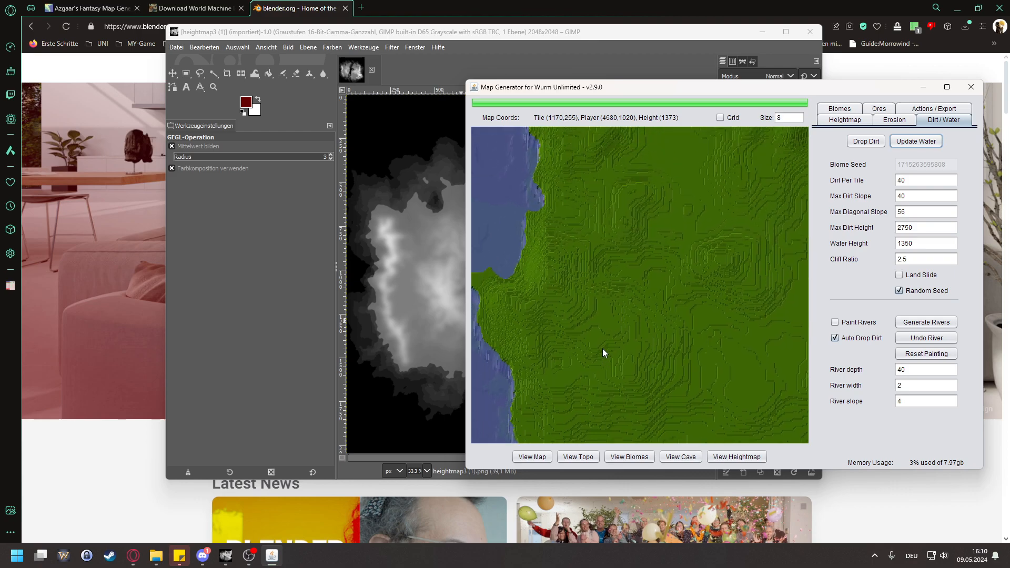
drag(613, 227, 600, 369)
scroll(596, 310, down, 1)
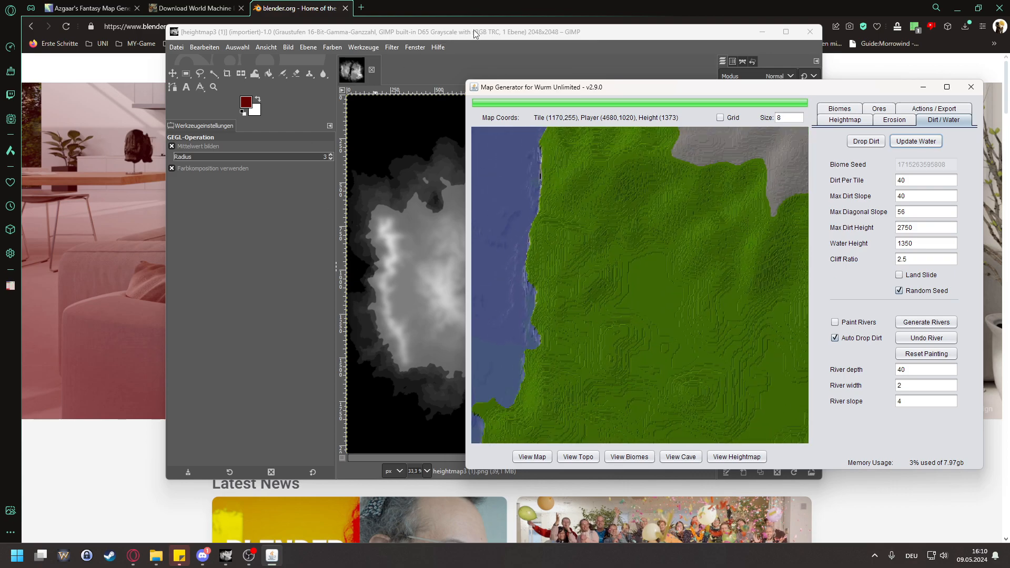
scroll(665, 298, down, 1)
drag(716, 386, 626, 266)
mouse_move(685, 330)
mouse_down()
mouse_move(792, 265)
mouse_move(642, 303)
mouse_move(664, 362)
mouse_up()
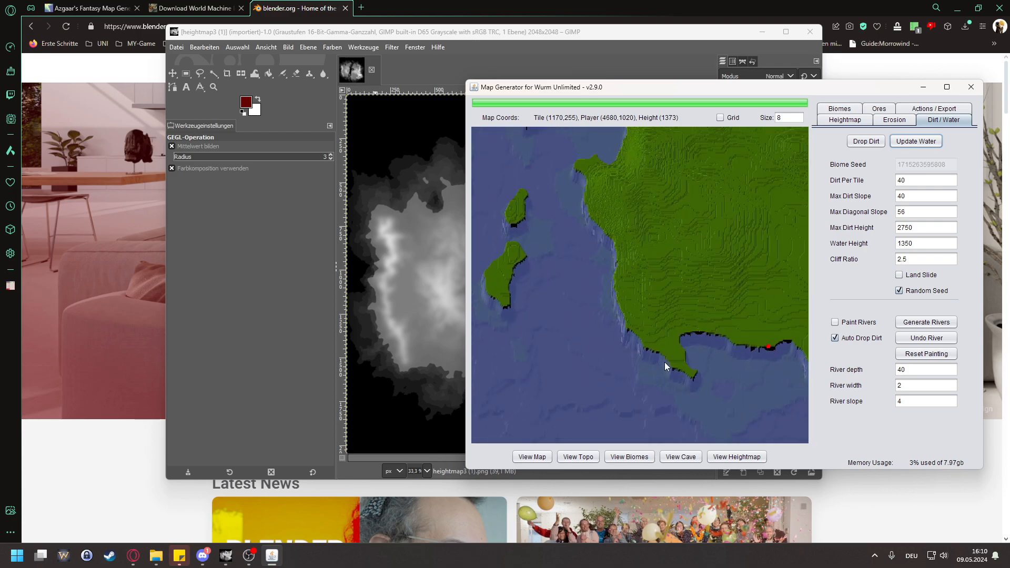
Step: Switch to GIMP in full-screen size and examine the grey pixel gradient along the eastern landmass's southwestern coast
click(585, 33)
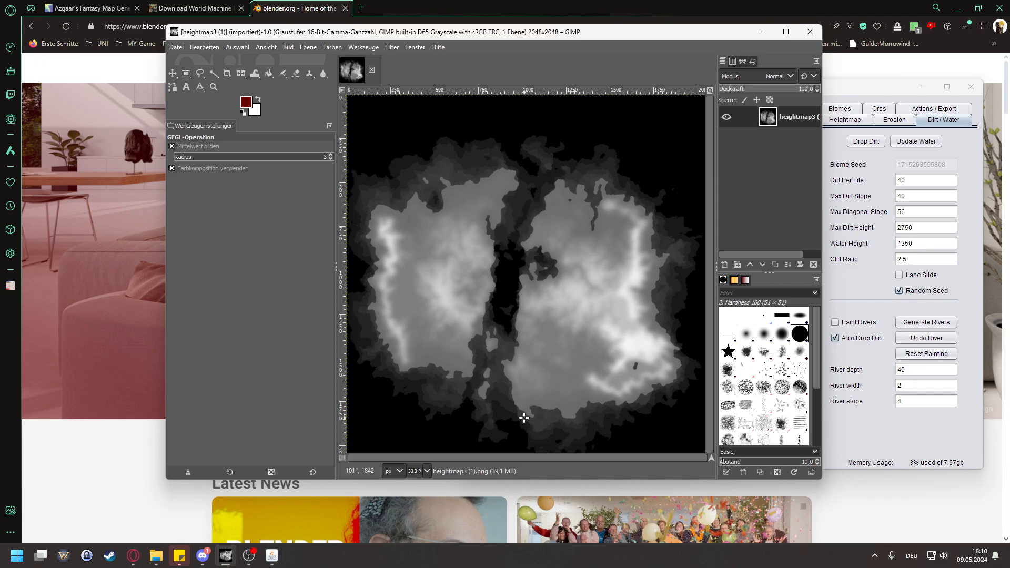
click(786, 31)
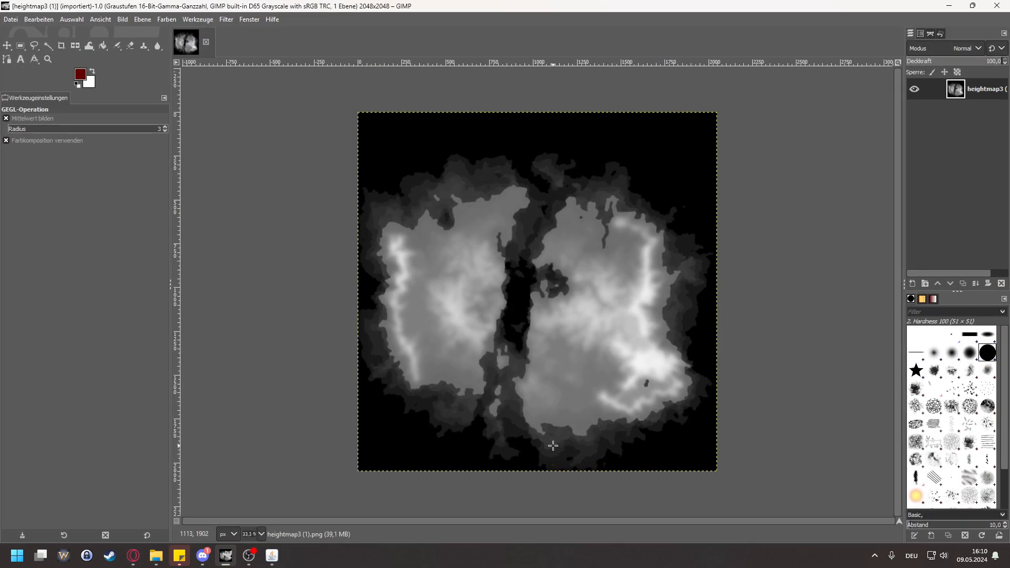
ctrl+scroll(553, 445, up, 10)
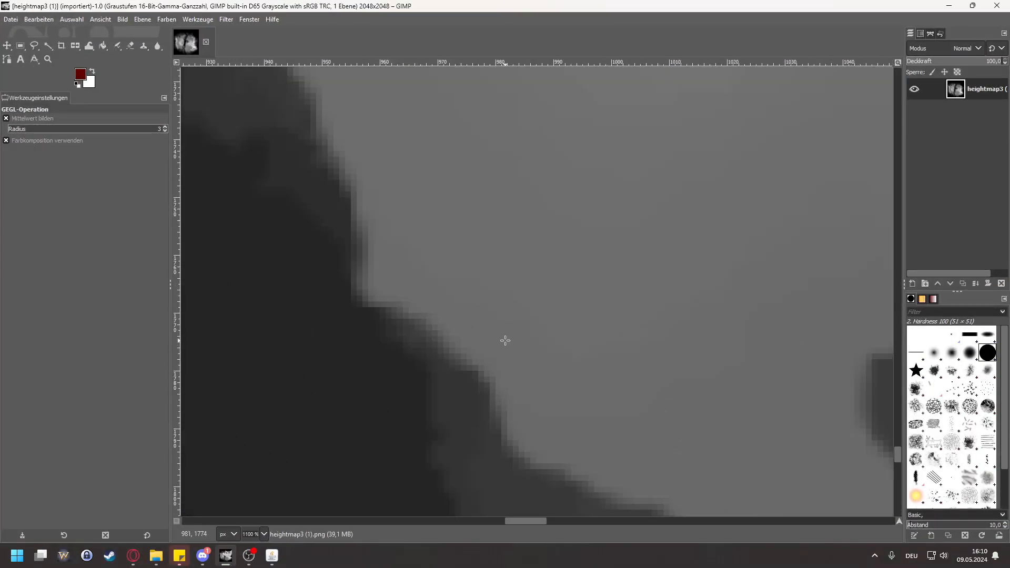
ctrl+scroll(506, 341, up, 5)
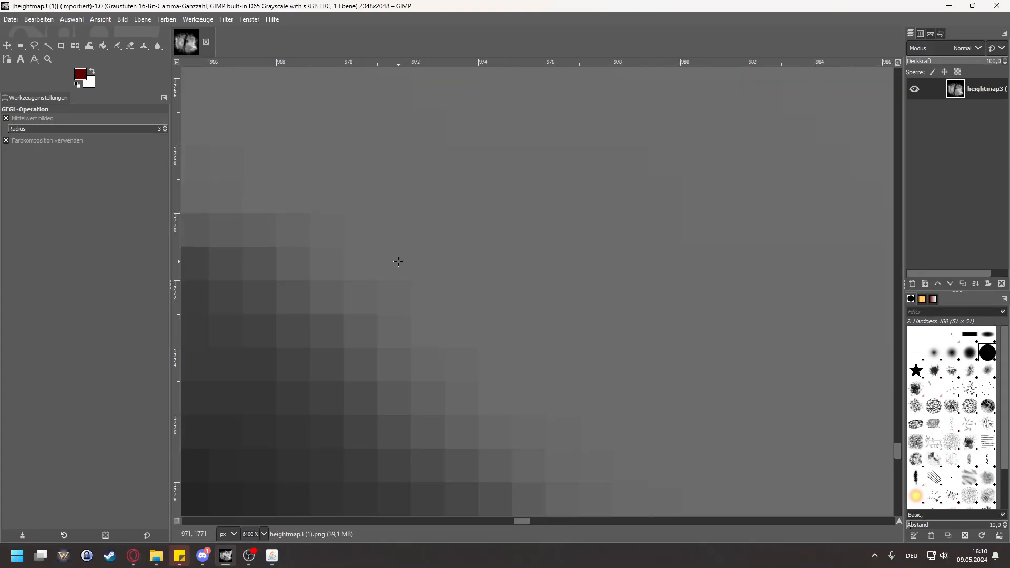
ctrl+scroll(400, 262, down, 2)
ctrl+scroll(421, 274, up, 1)
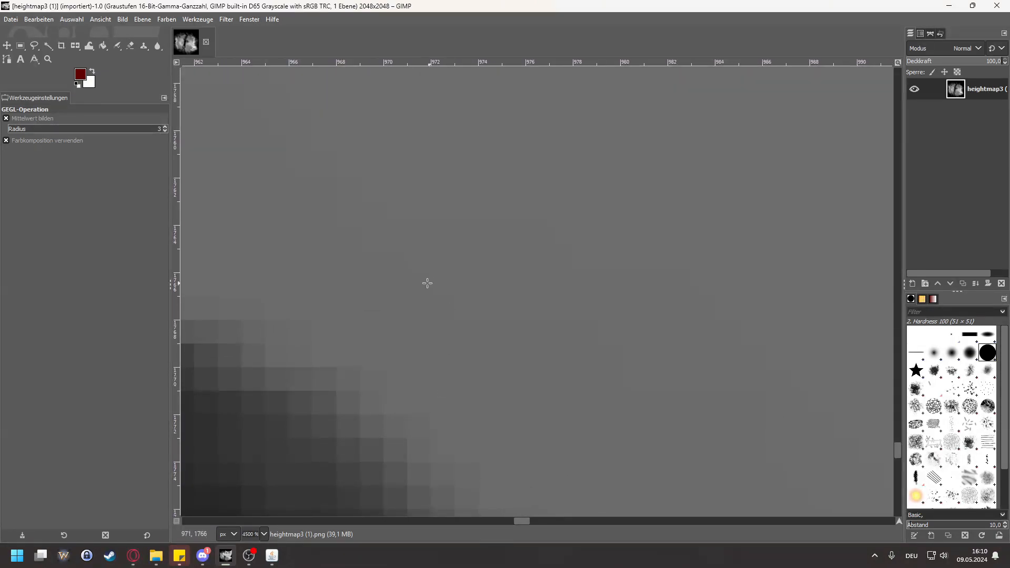
Step: Select same-grey areas at the southwestern coast with the fuzzy select tool, ending on a tiny patch at the shore edge
click(48, 46)
click(492, 356)
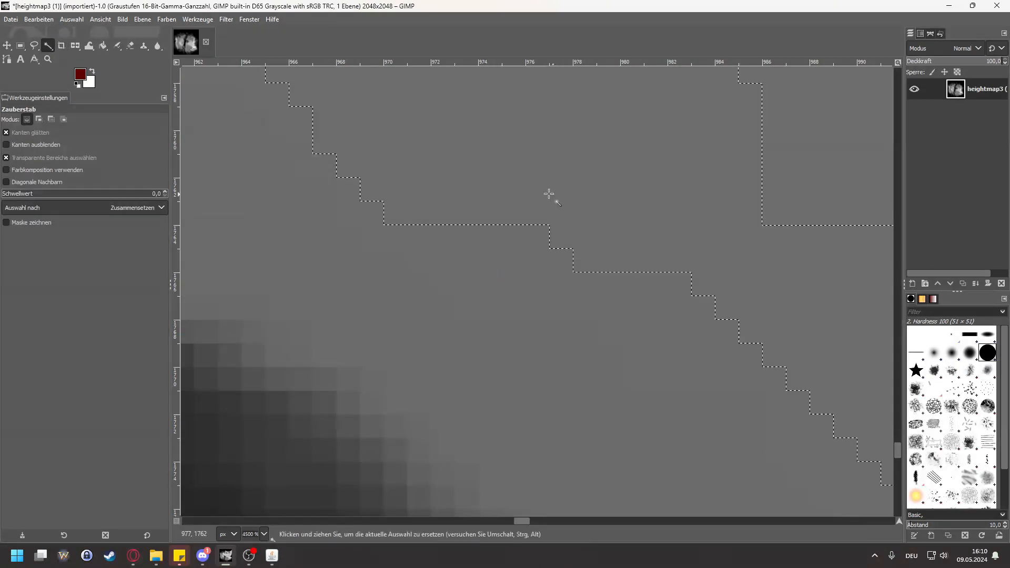
scroll(516, 284, down, 2)
click(465, 362)
scroll(525, 365, down, 5)
scroll(536, 356, up, 6)
scroll(529, 326, down, 6)
scroll(529, 326, down, 5)
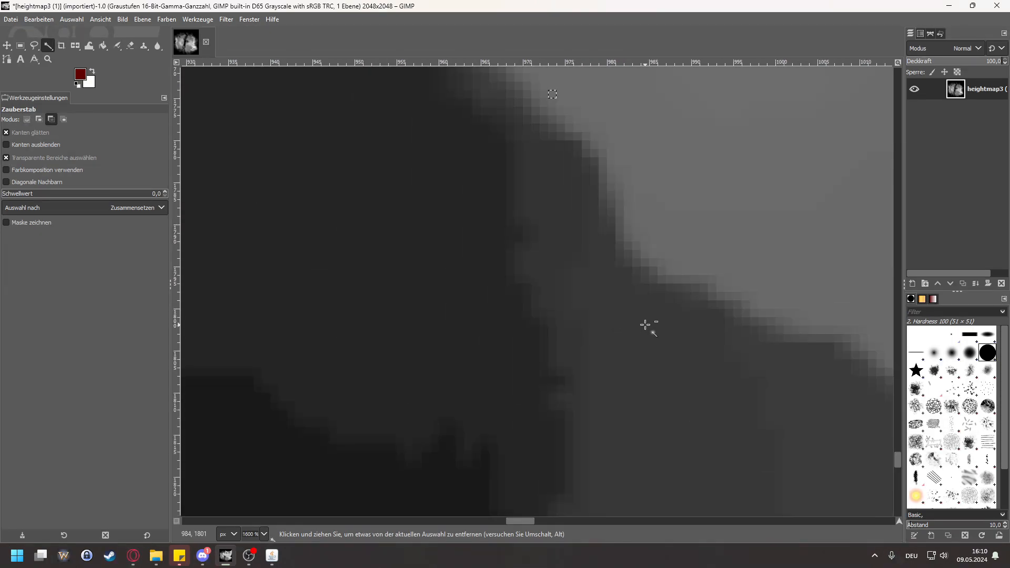
Step: Examine how abruptly the grey levels change from land to seabed around the southern headland
scroll(732, 284, up, 3)
scroll(742, 368, up, 3)
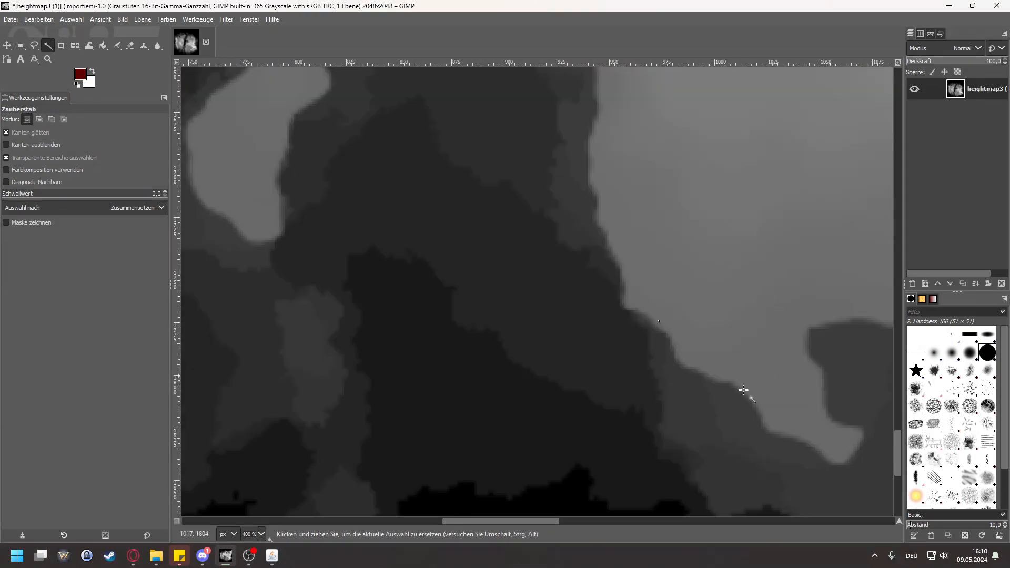
scroll(840, 413, down, 1)
scroll(837, 347, up, 2)
scroll(609, 278, up, 2)
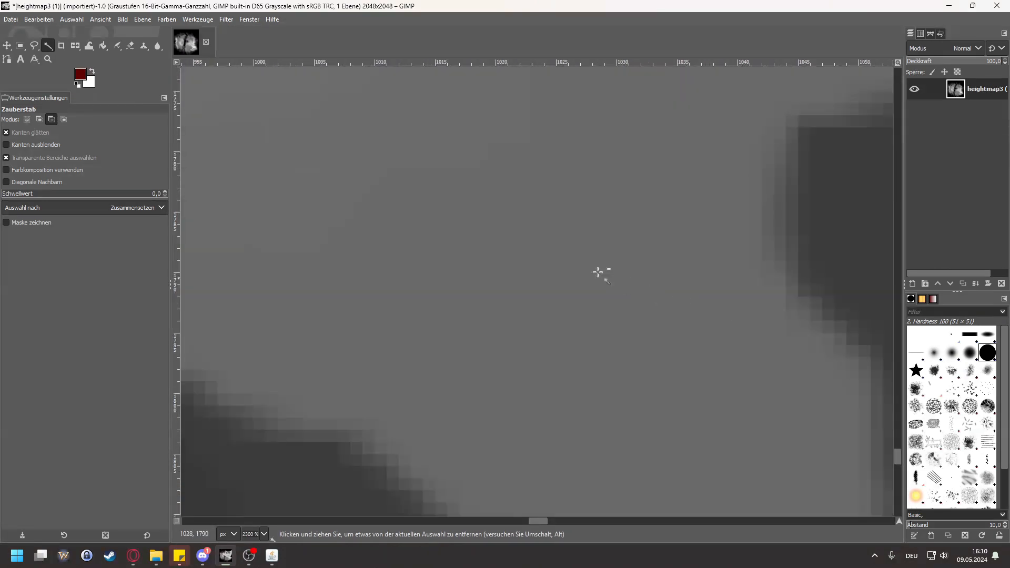
scroll(548, 248, up, 1)
scroll(538, 261, down, 3)
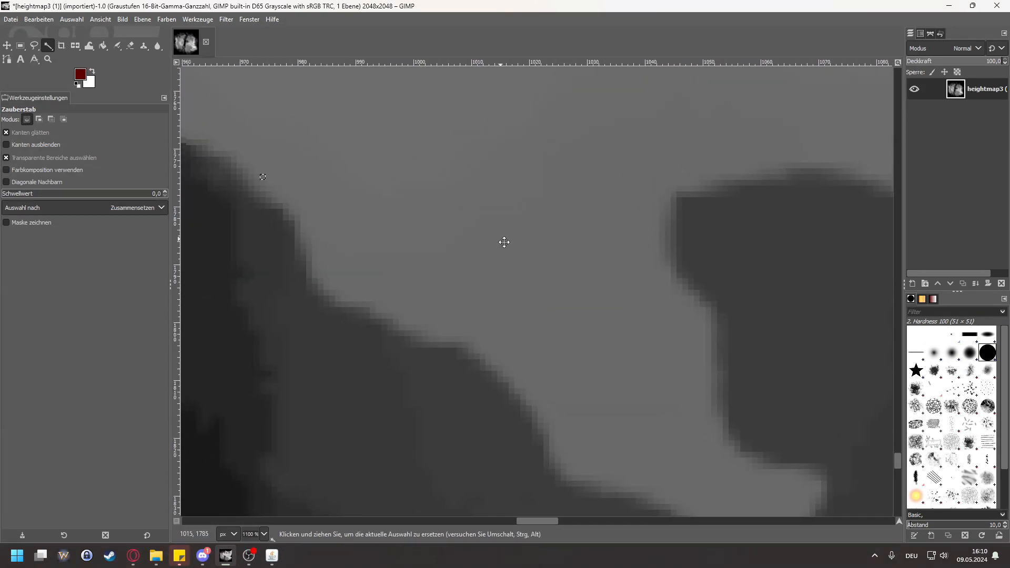
scroll(526, 273, up, 1)
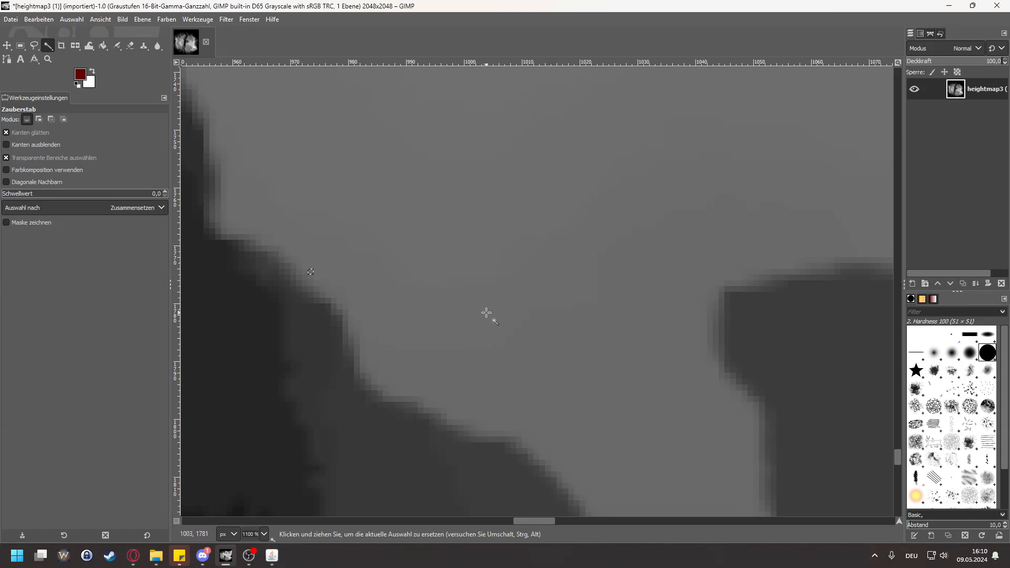
Step: Compare the dark seabed levels south of the headland with the land, and review the whole heightmap
scroll(486, 237, down, 5)
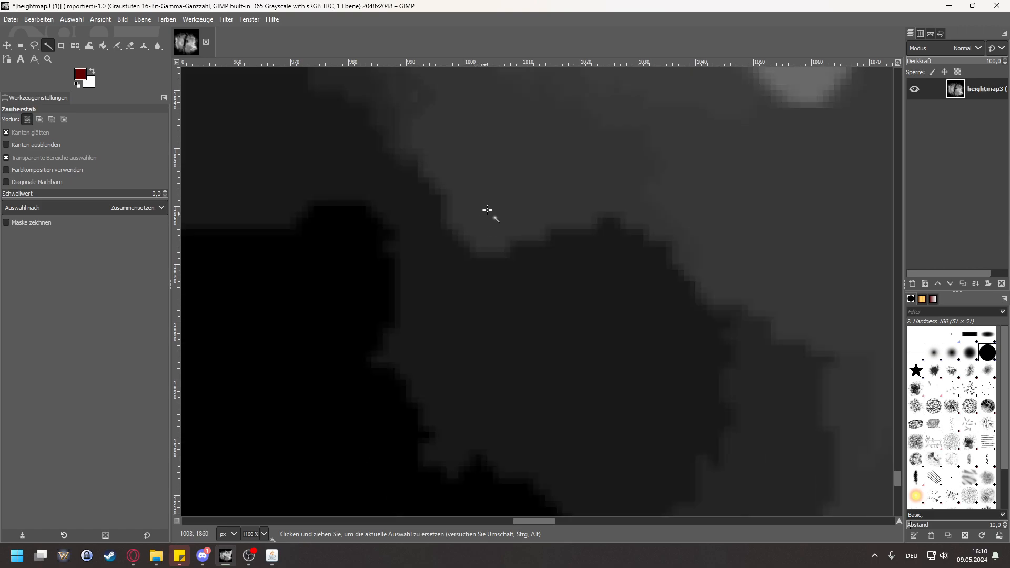
scroll(541, 253, up, 7)
scroll(523, 248, down, 8)
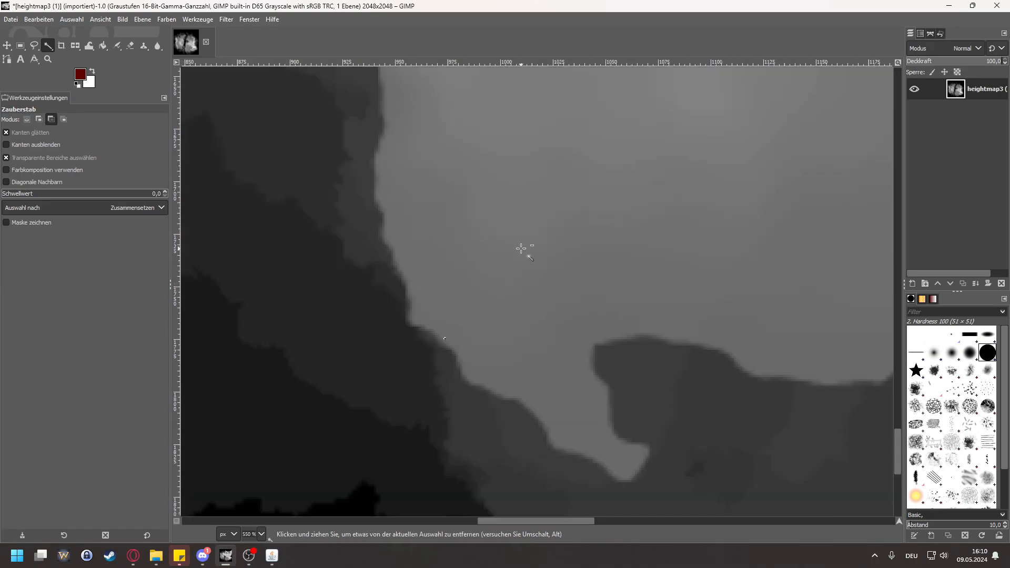
scroll(544, 173, down, 4)
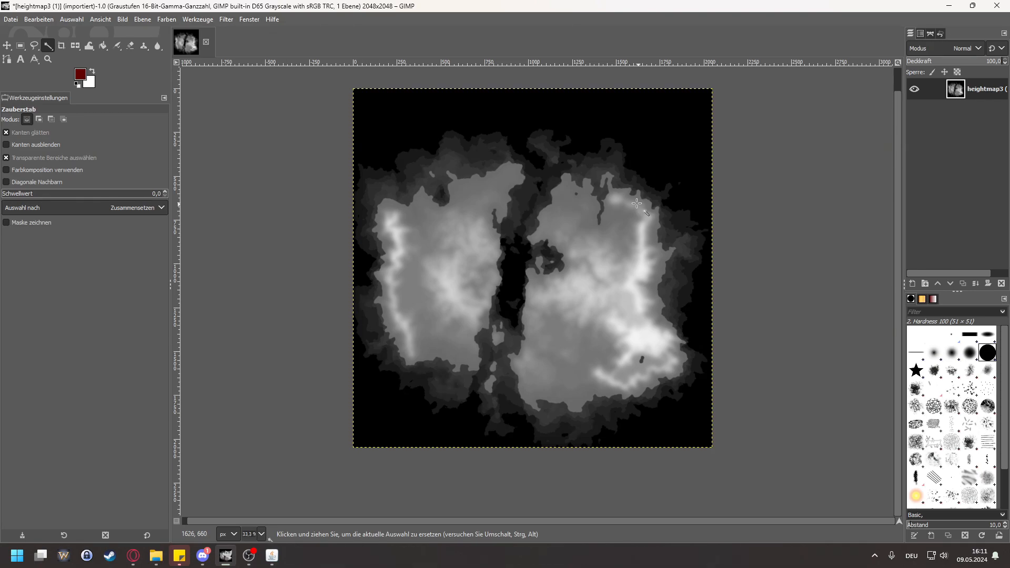
scroll(641, 337, up, 1)
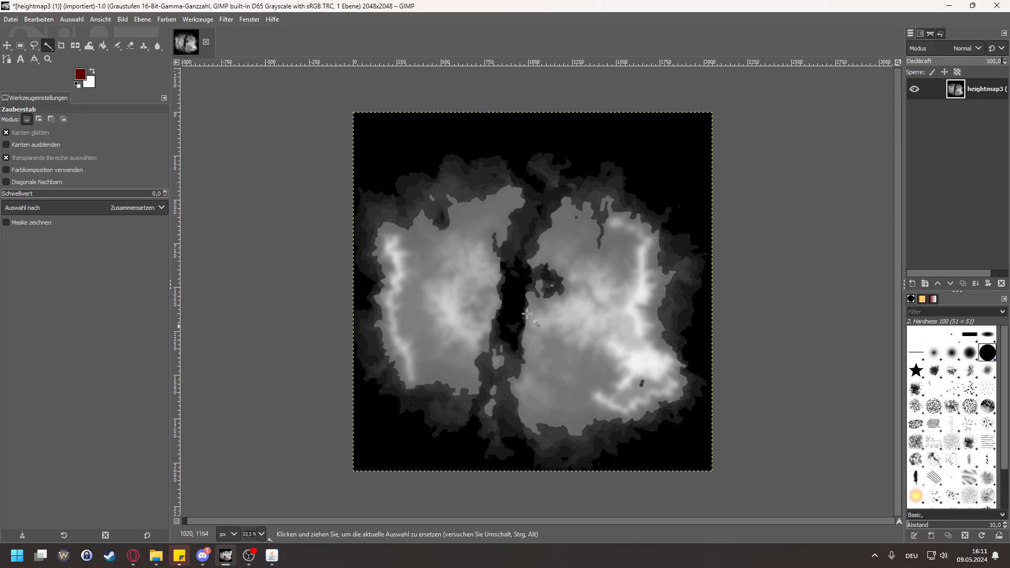
scroll(586, 367, up, 1)
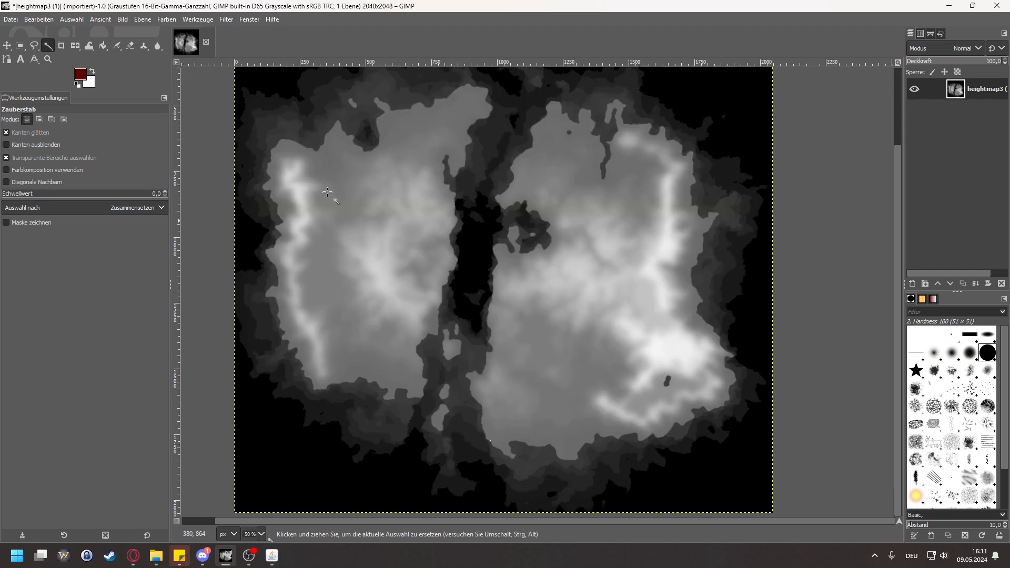
Step: Apply a Gaussian blur to the heightmap with X and Y size 0.50
click(147, 22)
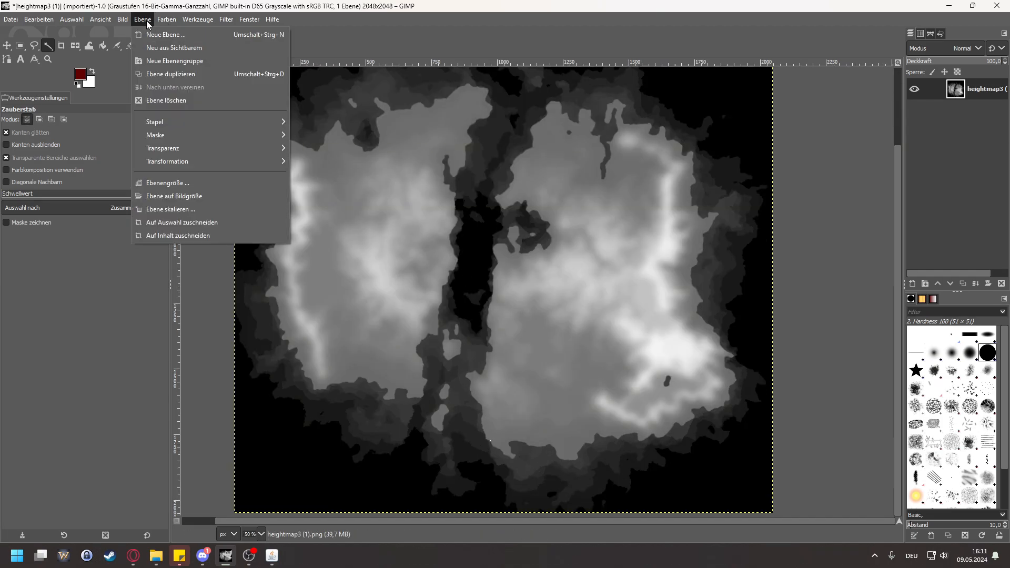
click(148, 23)
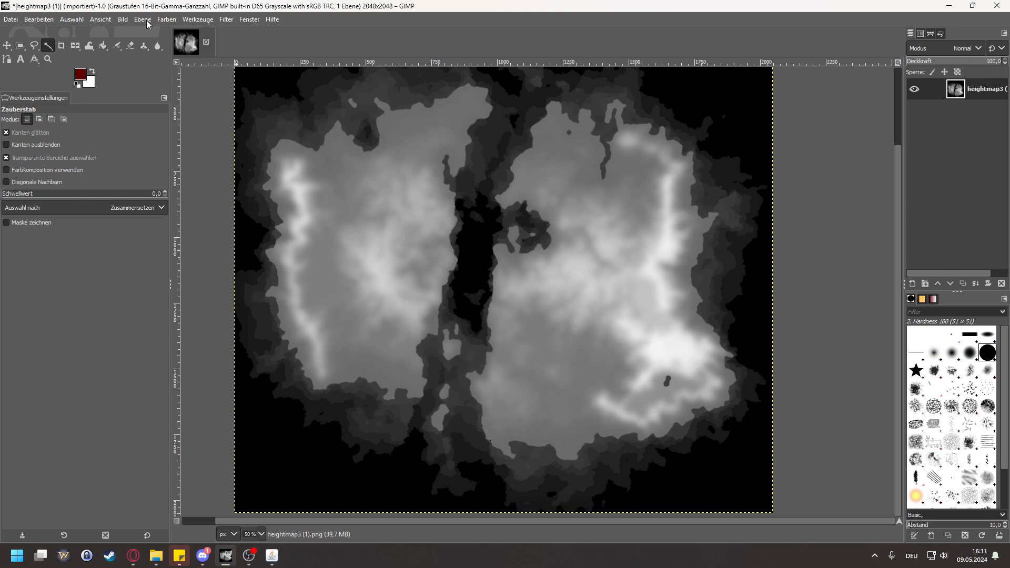
click(148, 22)
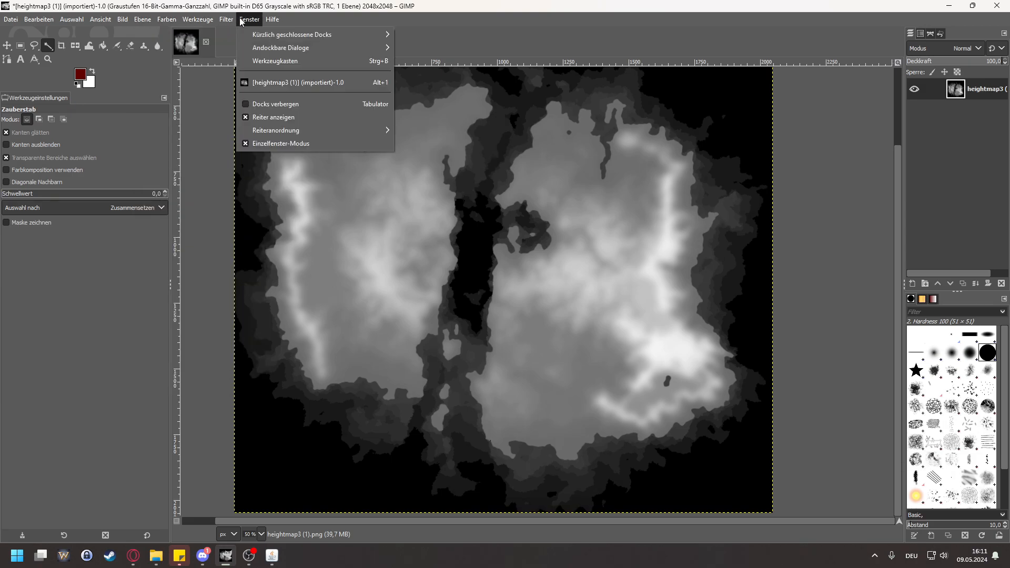
mouse_move(225, 21)
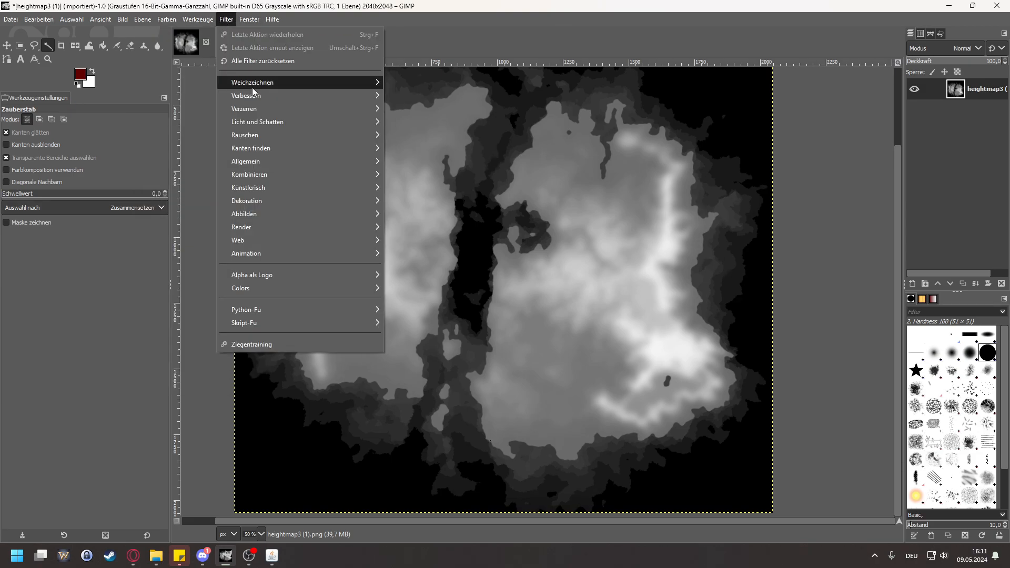
mouse_move(252, 87)
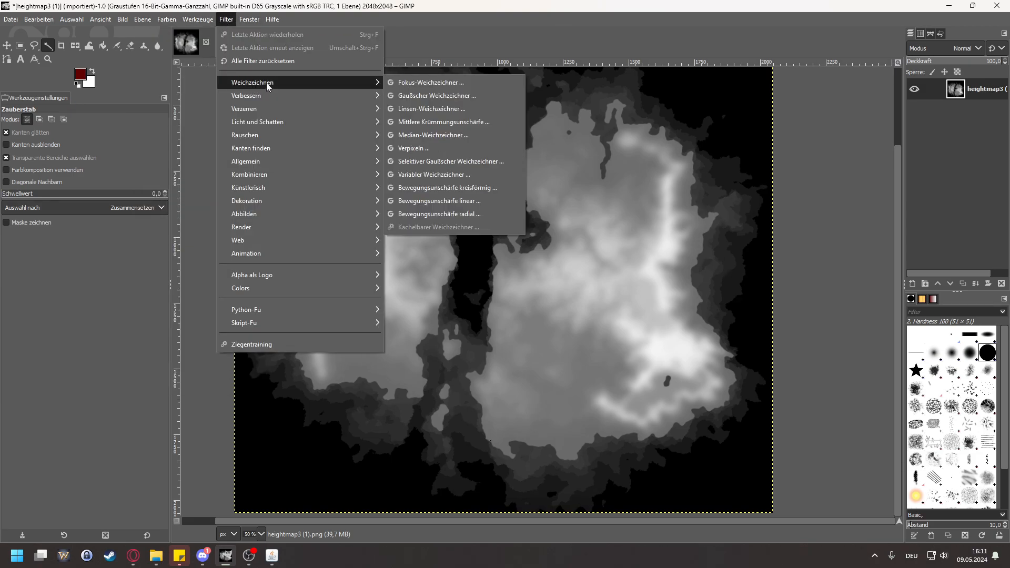
click(468, 96)
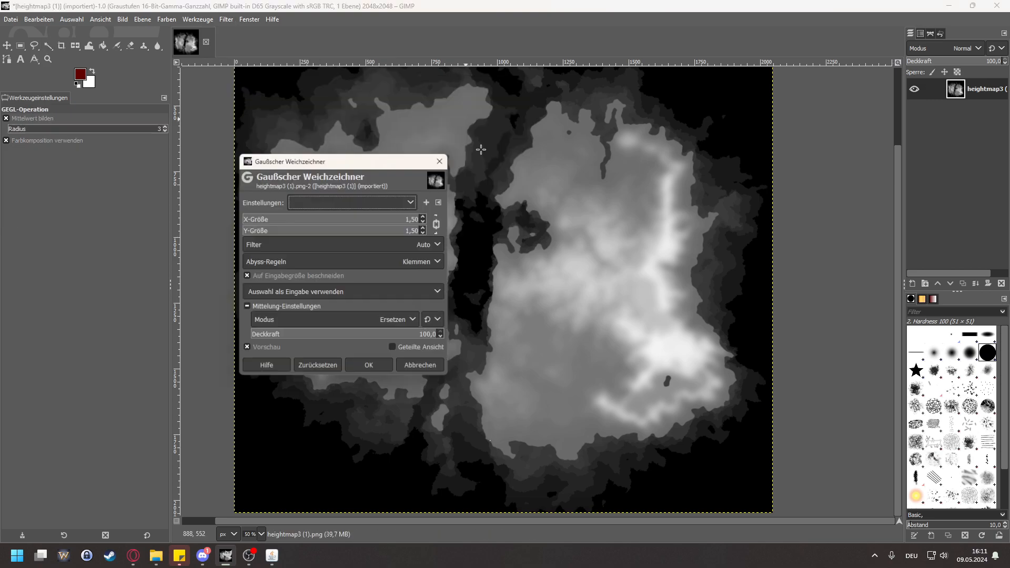
click(426, 222)
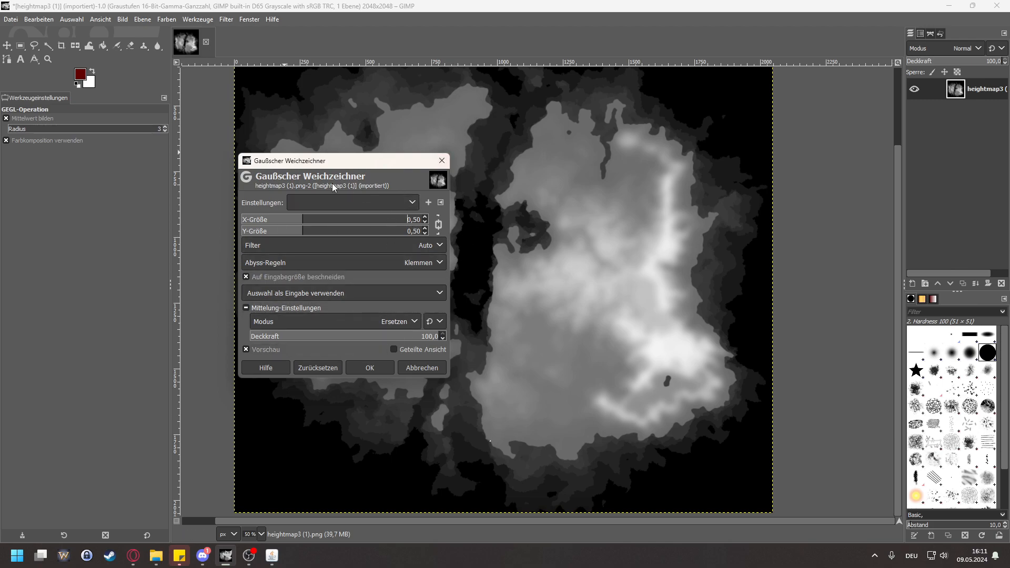
click(370, 368)
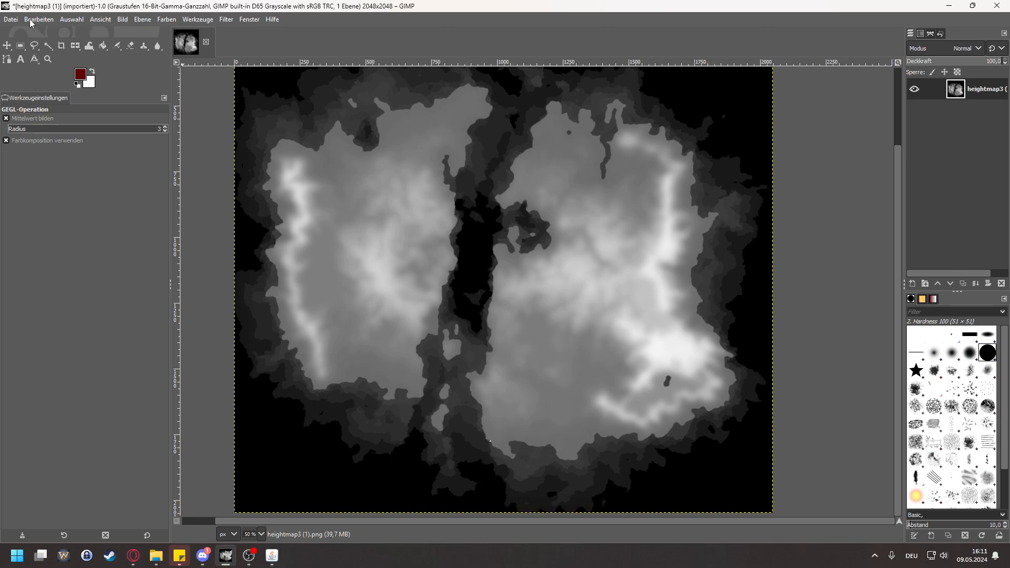
Step: Export the heightmap as heightmapBLURRED.png into the maps folder with the default PNG options
click(4, 21)
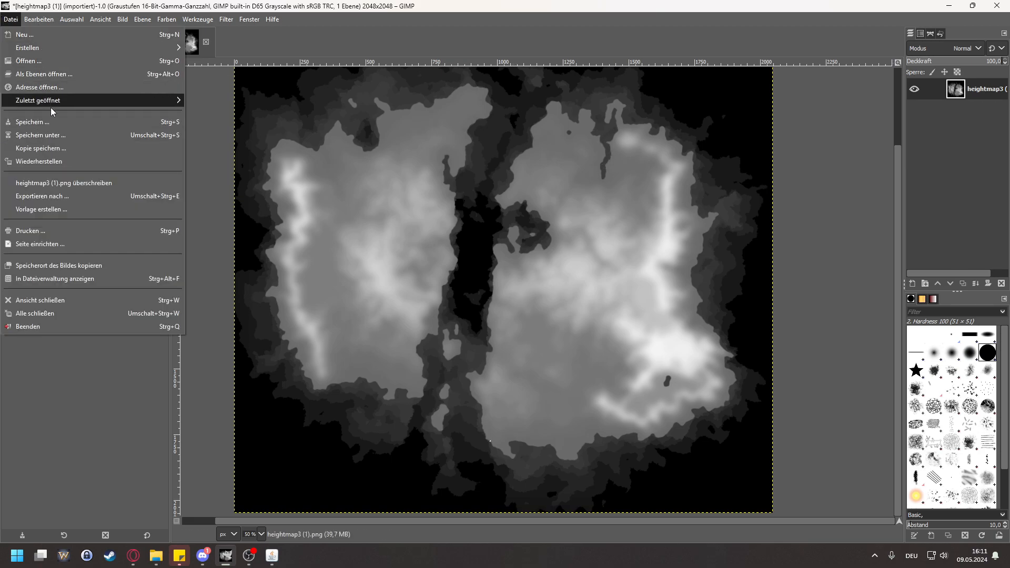
click(69, 197)
click(403, 78)
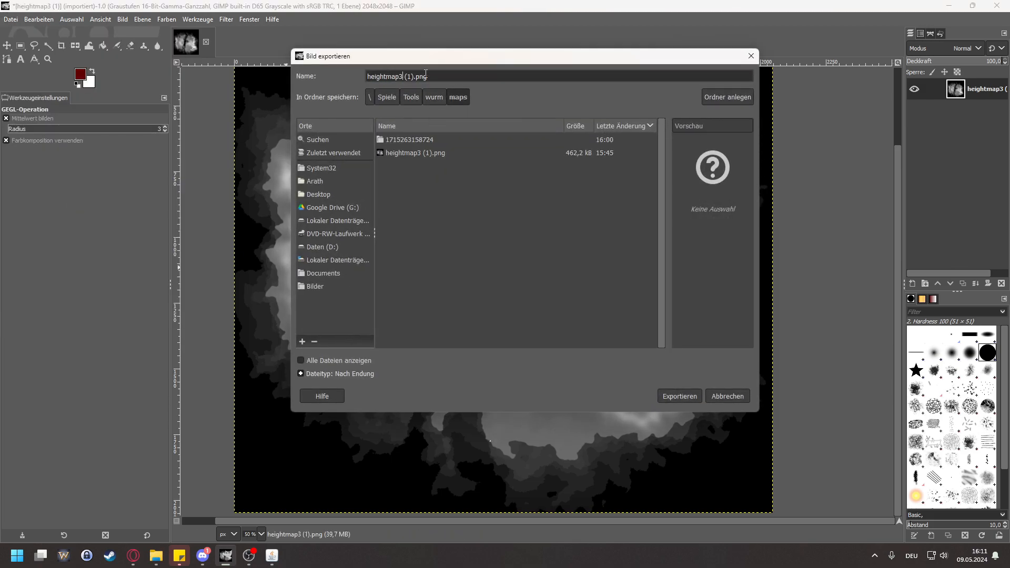
key(shift+Left)
text(b)
key(BackSpace)
text(BLU)
click(677, 397)
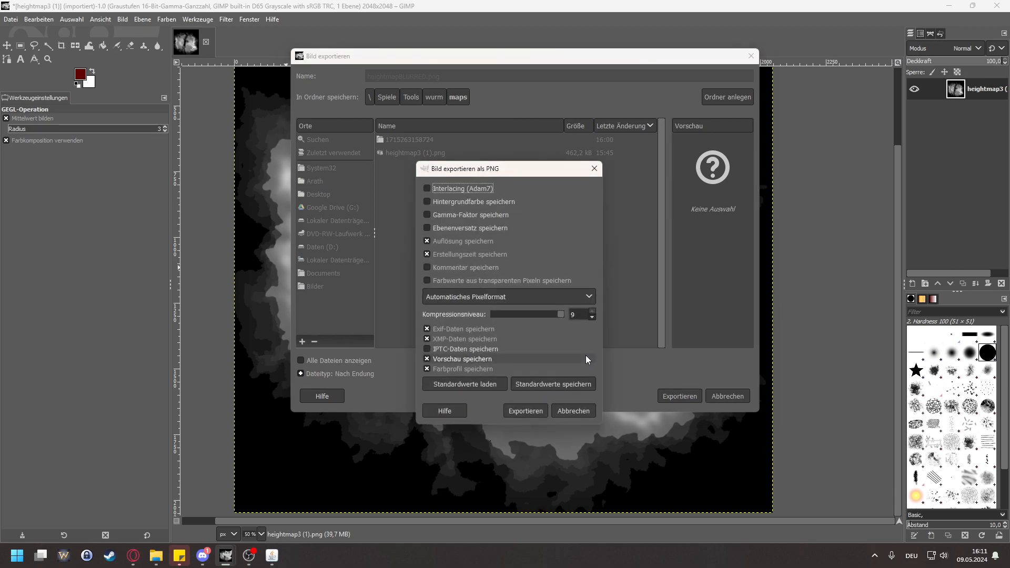
click(525, 411)
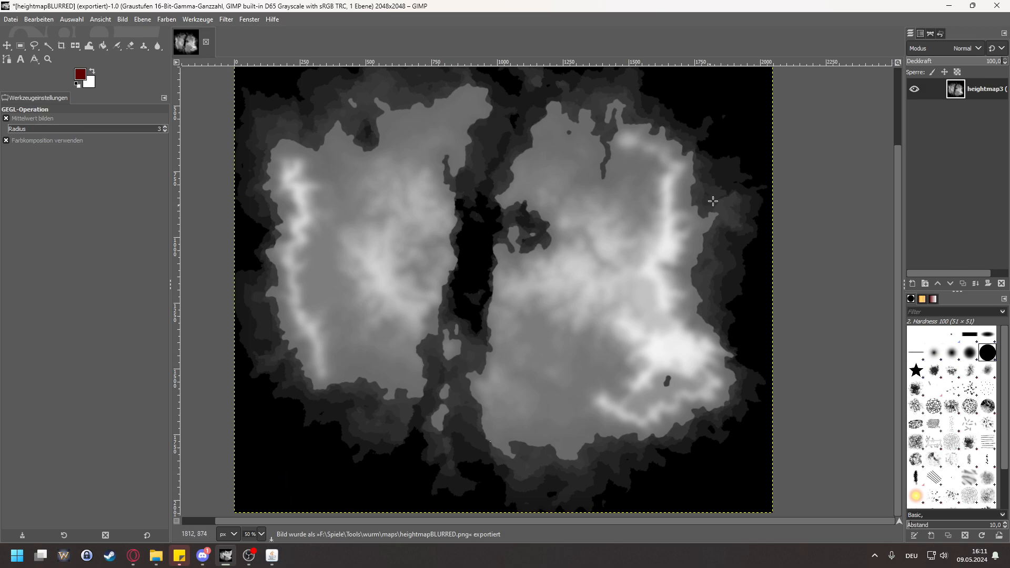
Step: Undo the last blur and selection on the heightmap
scroll(587, 379, up, 2)
scroll(583, 377, down, 2)
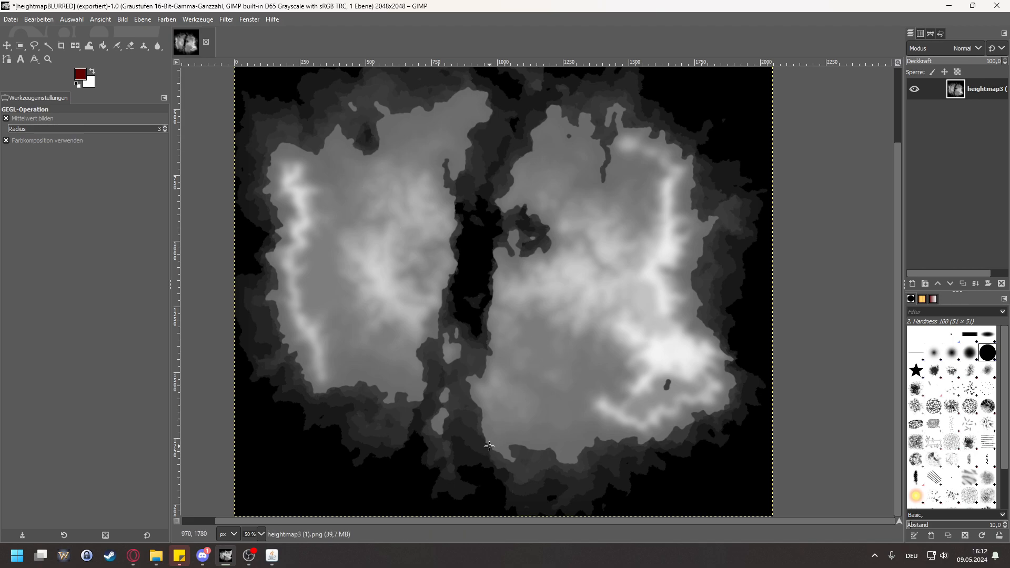
click(227, 20)
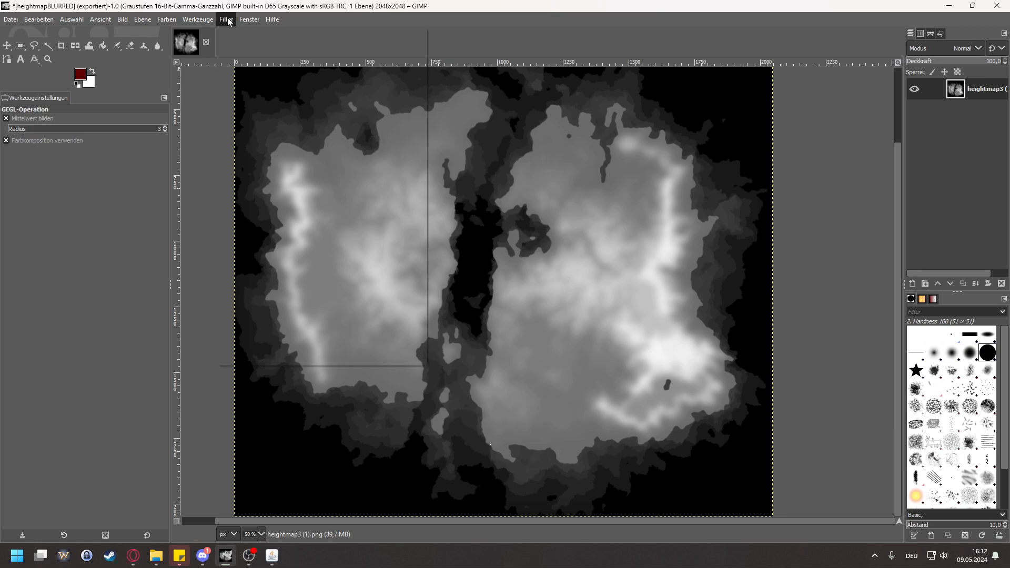
click(368, 23)
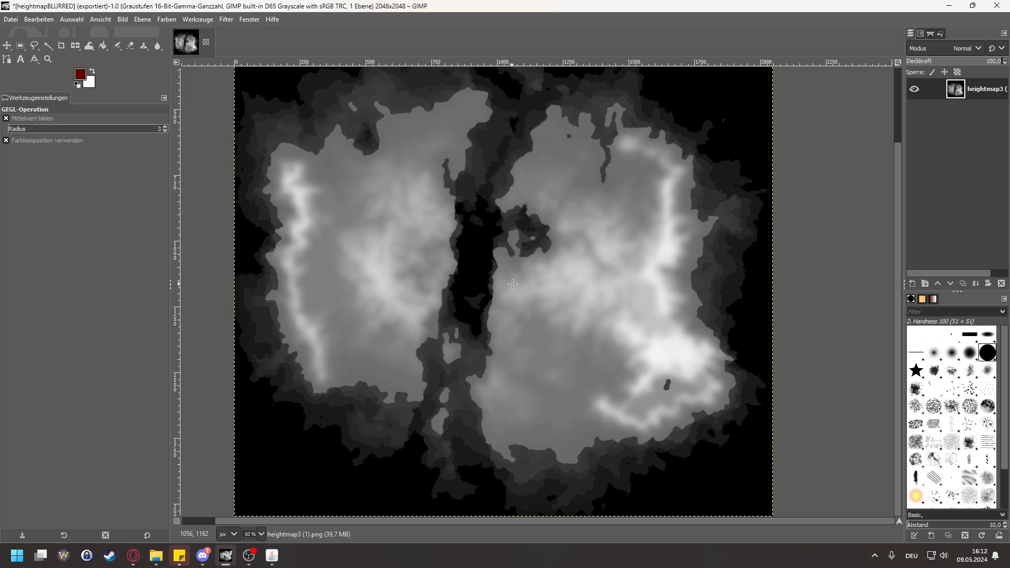
key(ctrl+e)
click(198, 19)
mouse_move(272, 18)
click(470, 30)
key(ctrl+z)
Step: Apply a Gaussian blur with X and Y size 0.50 to the heightmap and overwrite the heightmapBLURRED.png export
click(226, 20)
mouse_move(214, 21)
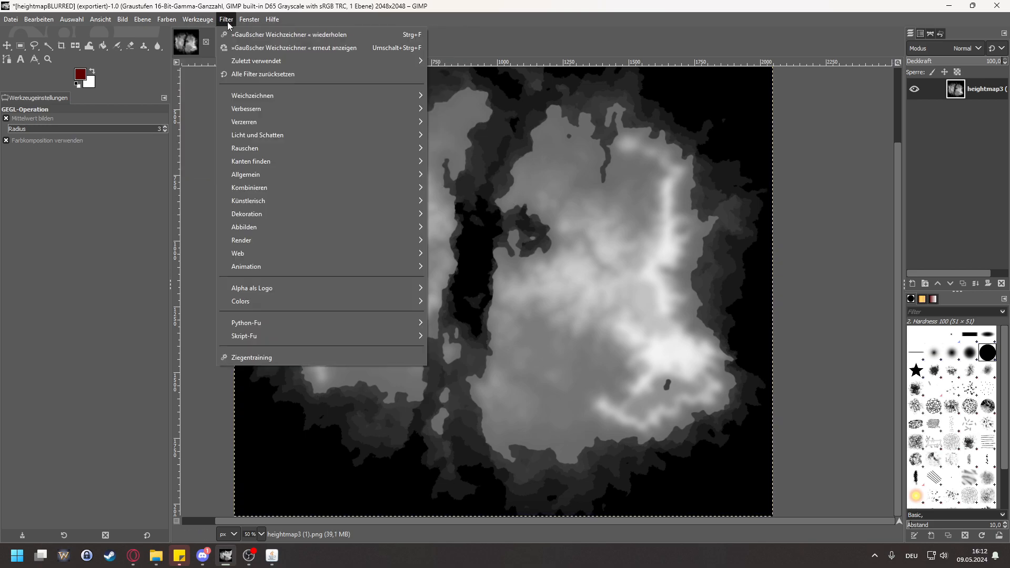
click(321, 48)
click(424, 233)
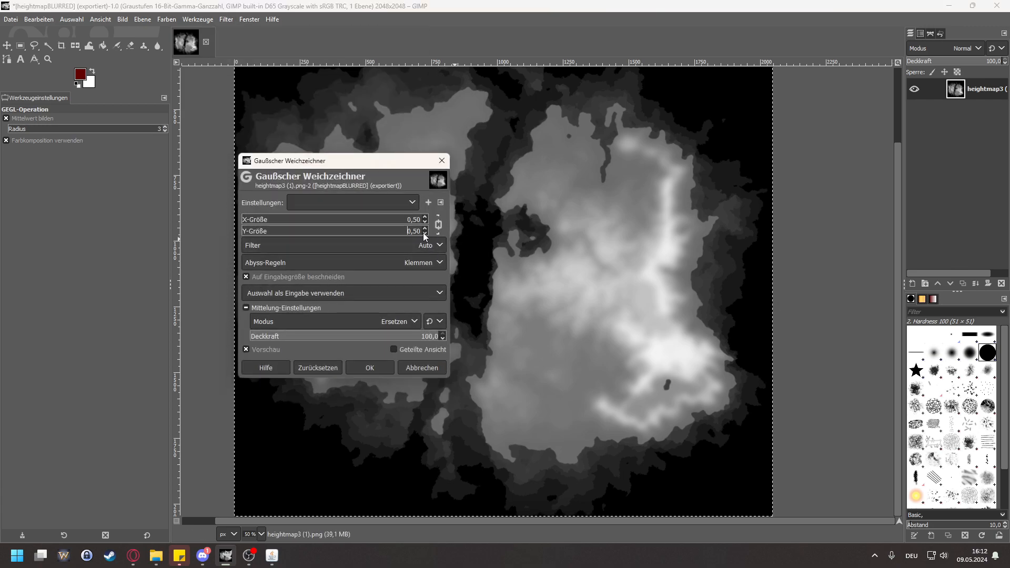
click(374, 369)
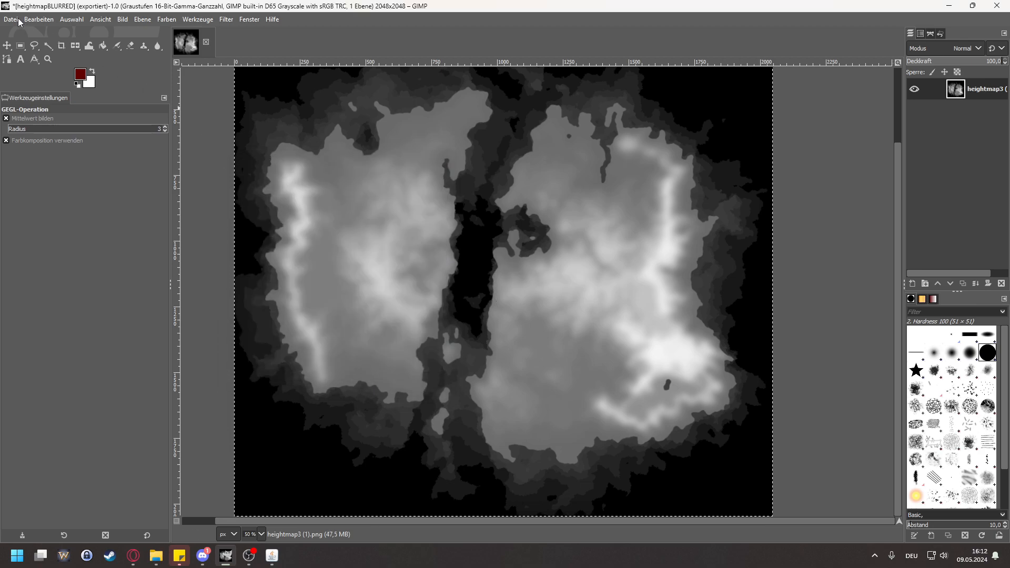
click(11, 19)
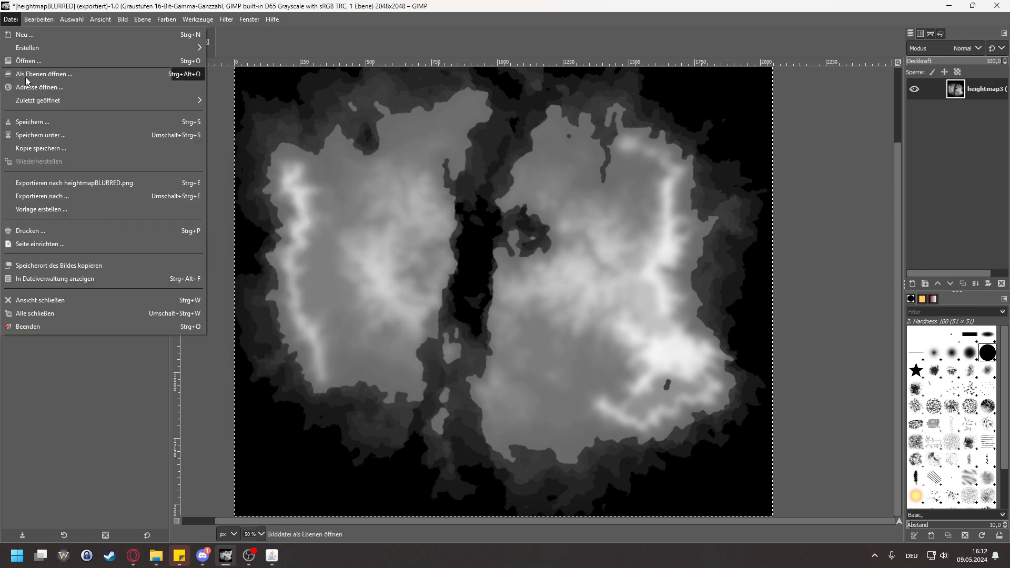
click(70, 183)
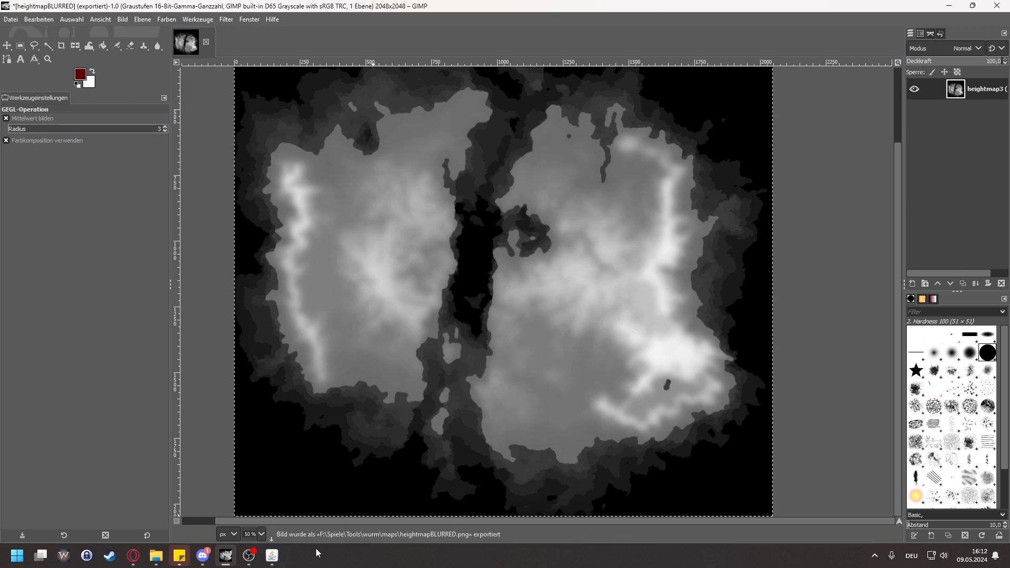
Step: Switch to the Map Generator for Wurm Unlimited and close it for a restart with a blank map
click(274, 562)
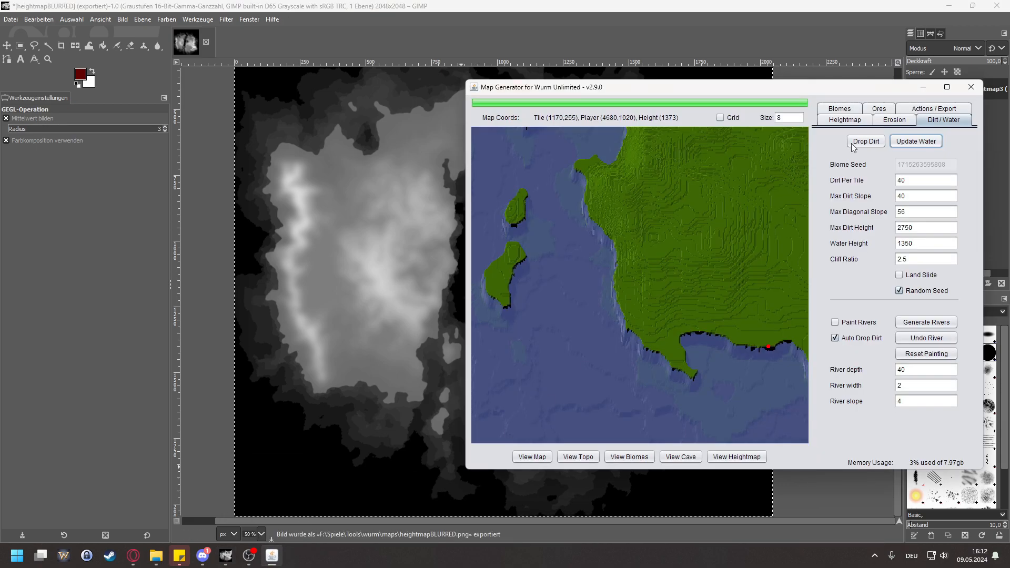
scroll(683, 221, down, 5)
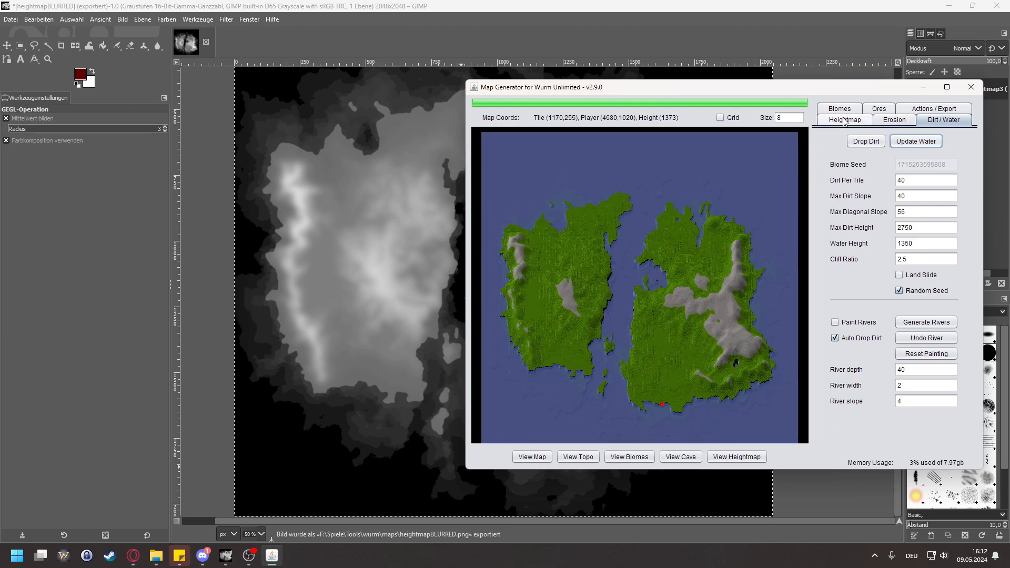
click(967, 93)
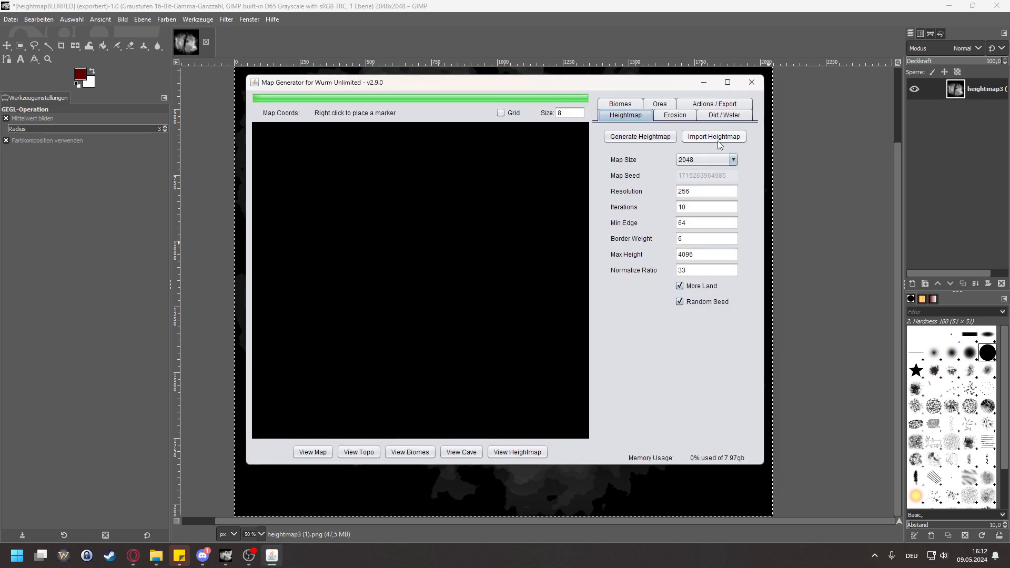
Step: Import the blurred heightmap at map size 2048 and drop dirt on it with the default settings
click(719, 138)
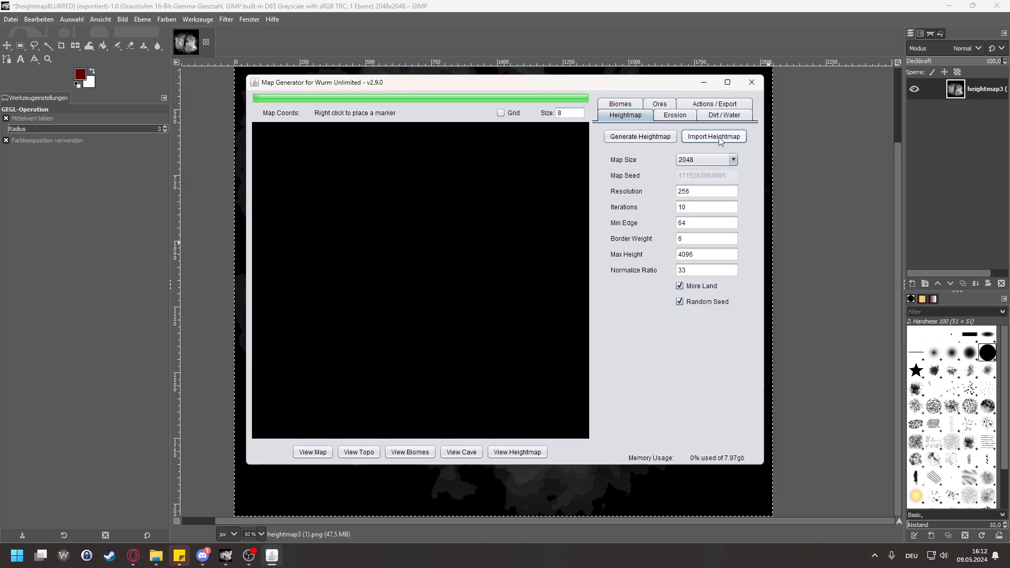
click(411, 251)
click(574, 346)
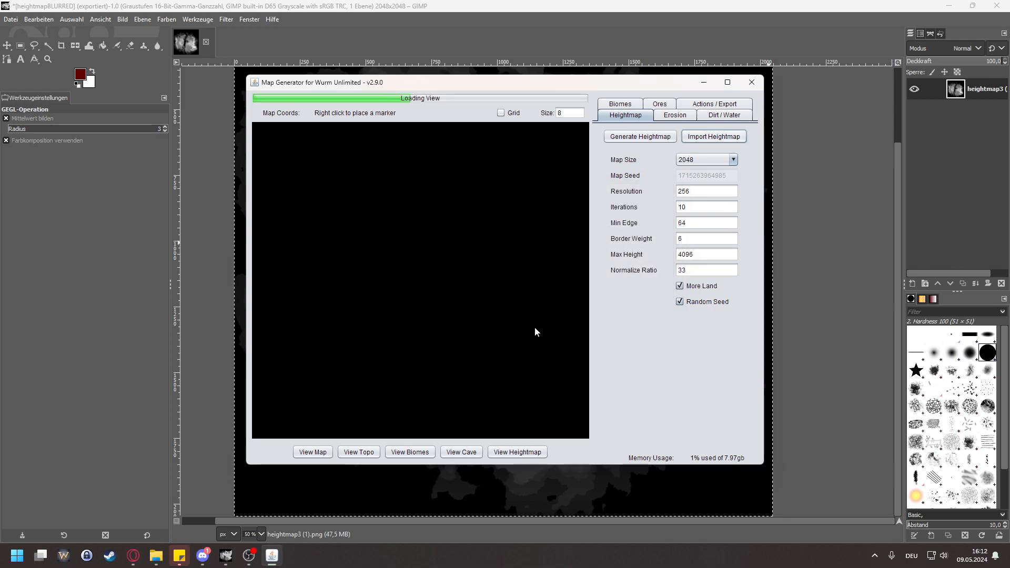
click(724, 115)
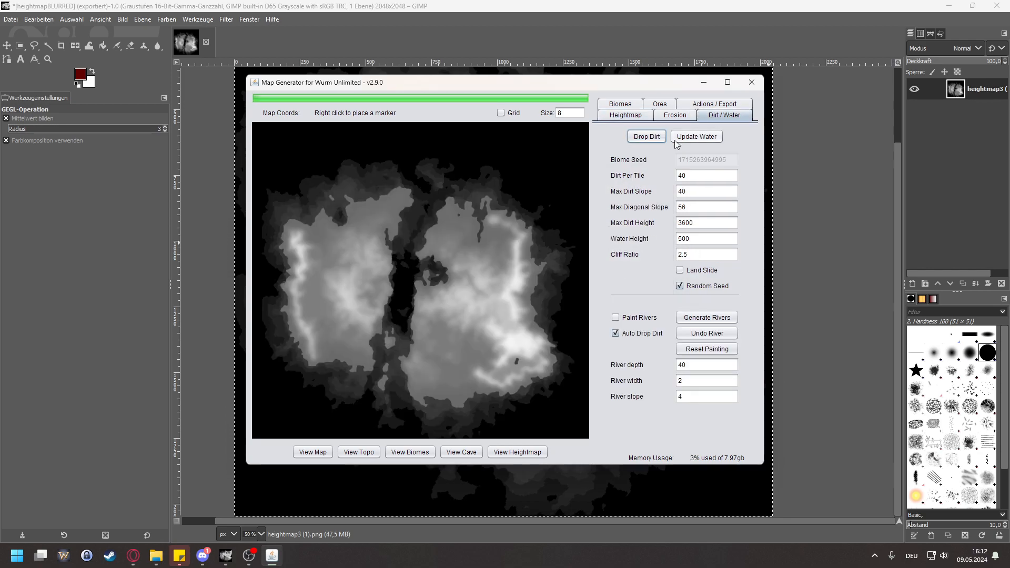
click(646, 136)
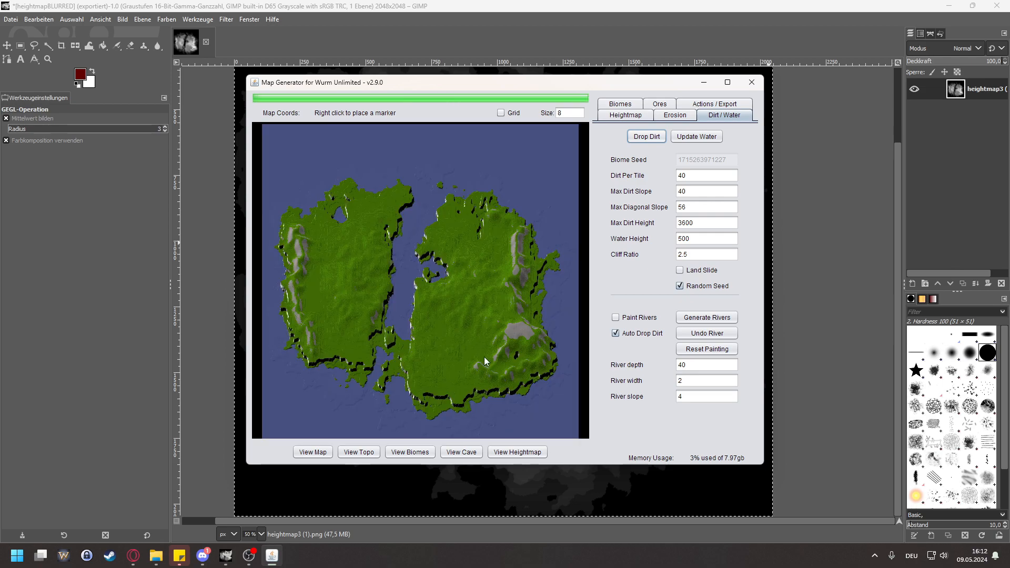
Step: Examine the cliffs along the southwestern coast of the eastern landmass and around the neighbouring channel
scroll(480, 355, up, 5)
drag(400, 355, 384, 375)
drag(365, 342, 418, 242)
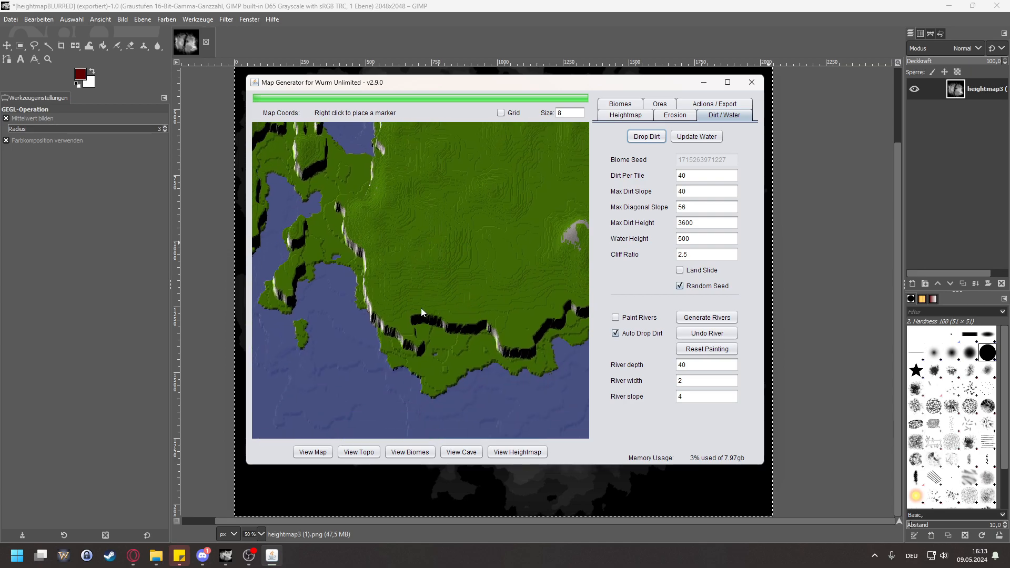
drag(354, 311, 408, 299)
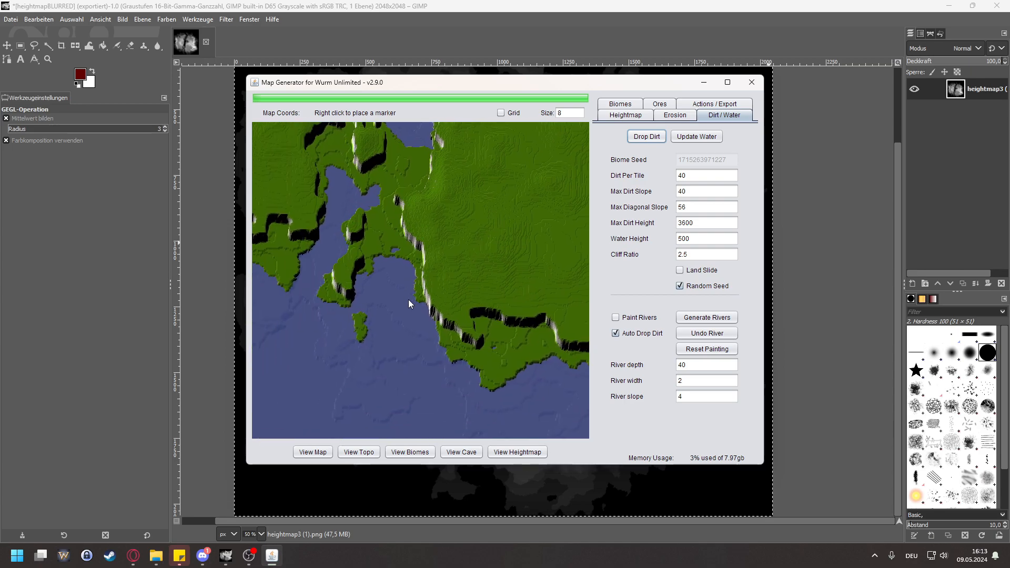
scroll(466, 333, up, 3)
scroll(467, 332, up, 1)
drag(360, 270, 390, 289)
scroll(516, 366, up, 2)
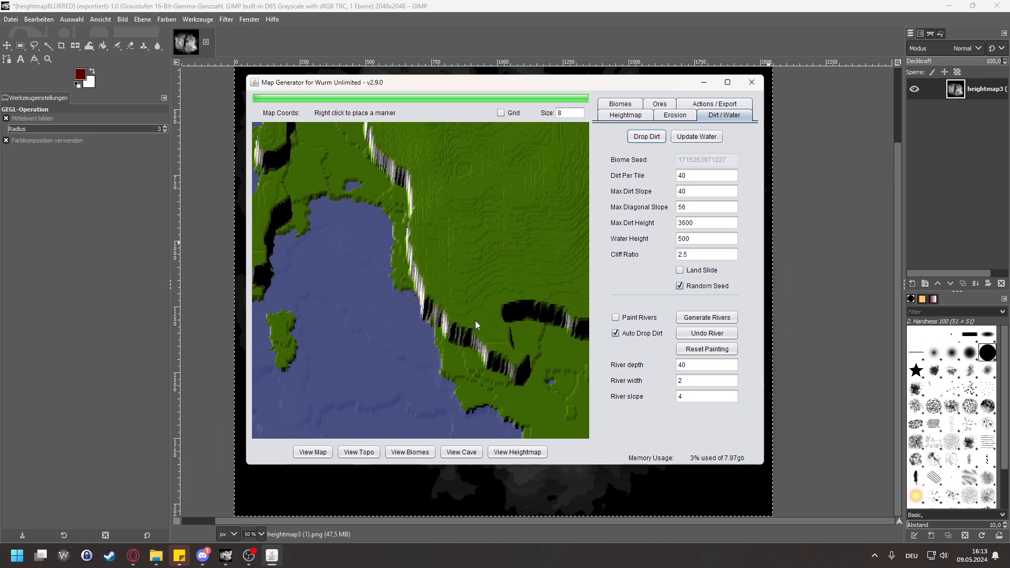
scroll(498, 292, up, 4)
drag(390, 312, 410, 310)
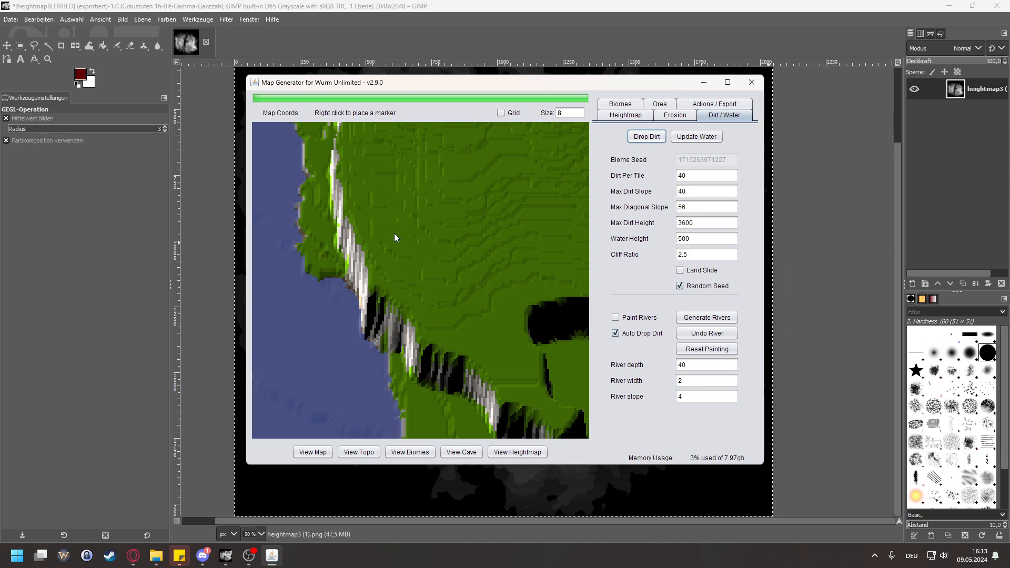
scroll(391, 259, down, 5)
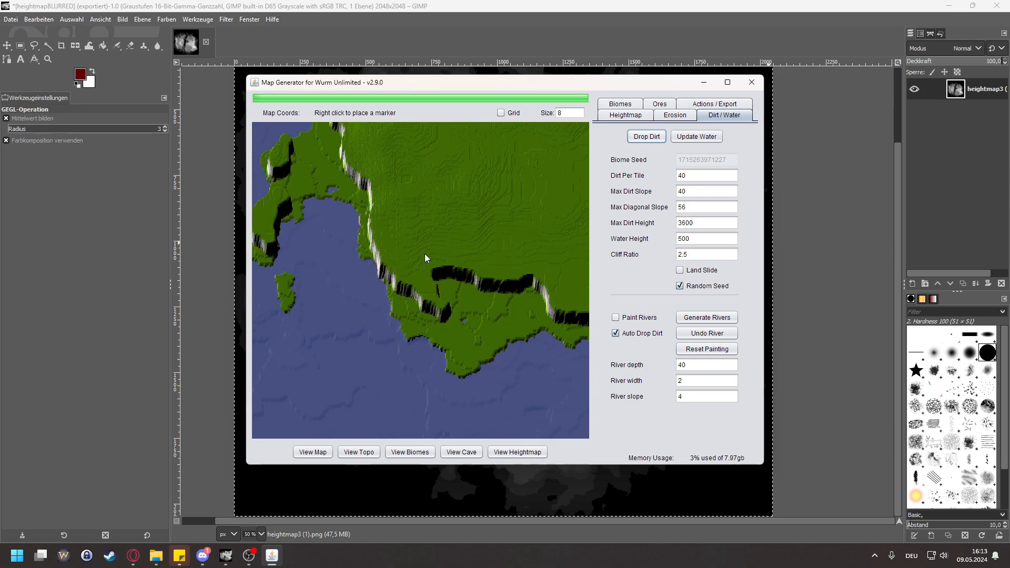
Step: Set the water height to 1375 and update the water
drag(716, 223, 595, 223)
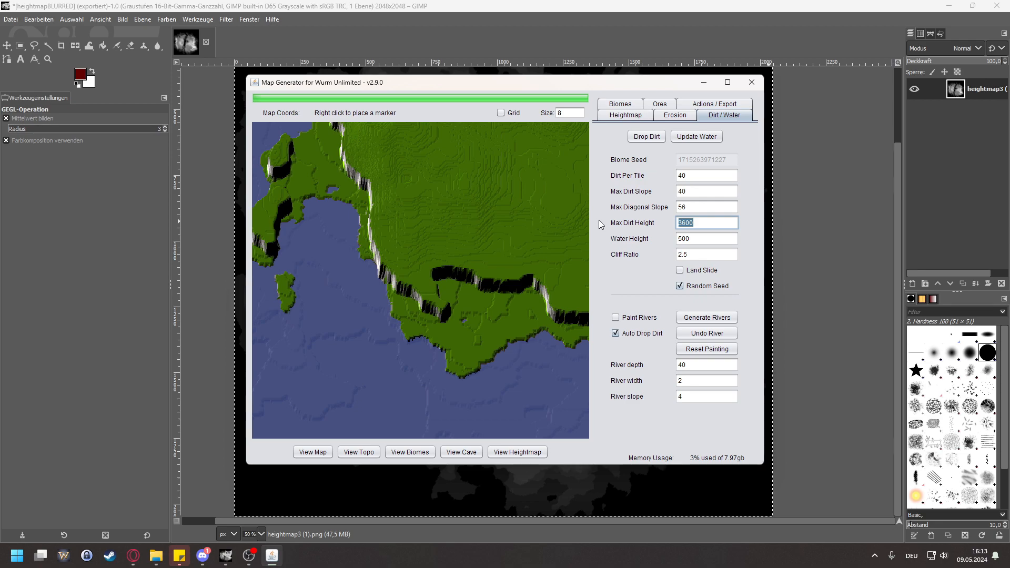
key(Tab)
text(1)
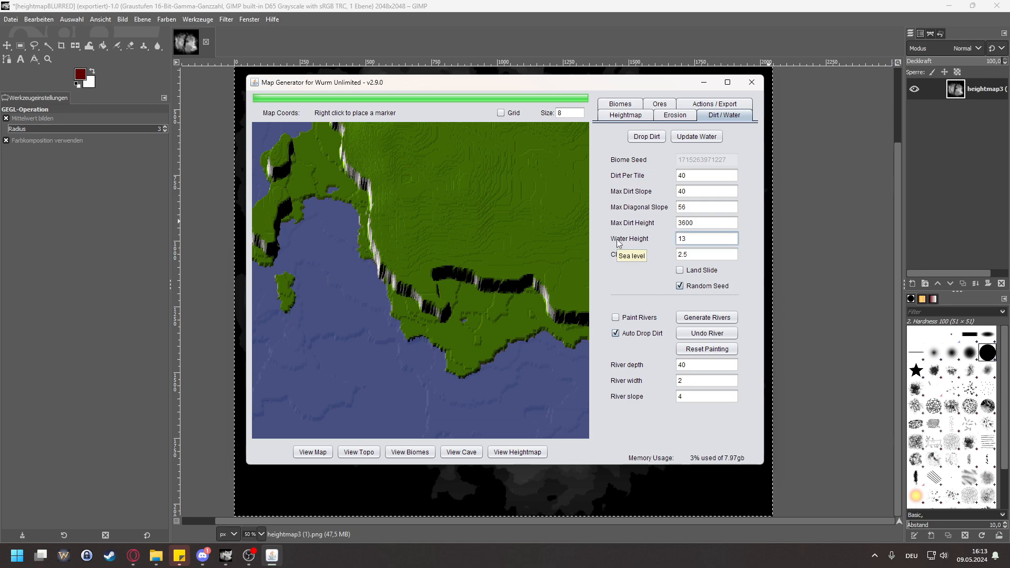
text(375)
click(697, 136)
Step: Examine the shoreline slopes around the southwestern headland and along the southern coast
drag(535, 327, 517, 351)
scroll(311, 324, down, 1)
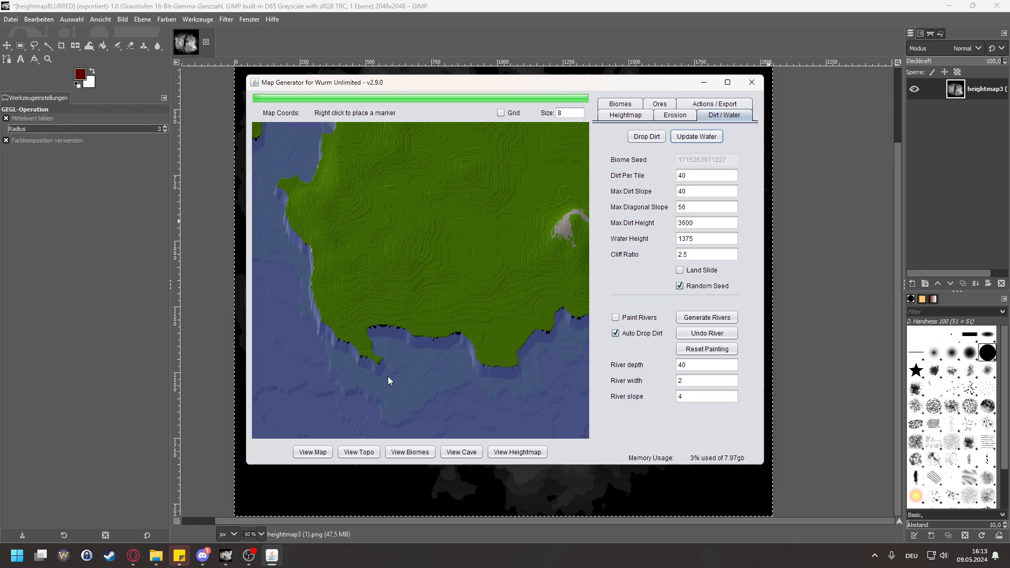
scroll(363, 360, up, 9)
drag(312, 319, 415, 330)
scroll(416, 330, down, 6)
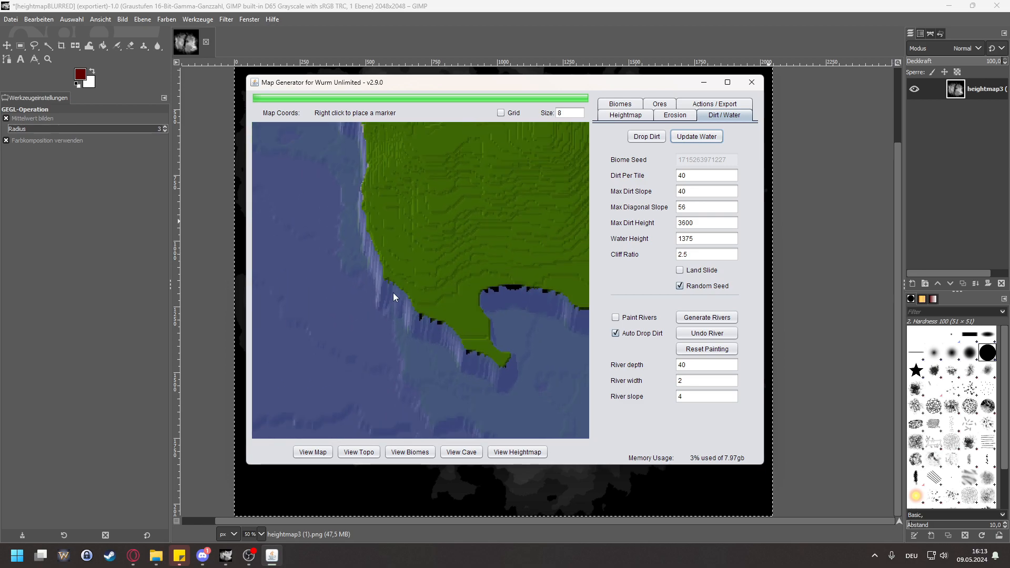
drag(366, 217, 500, 368)
drag(504, 243, 467, 411)
drag(472, 257, 395, 352)
drag(561, 292, 363, 263)
drag(475, 328, 437, 330)
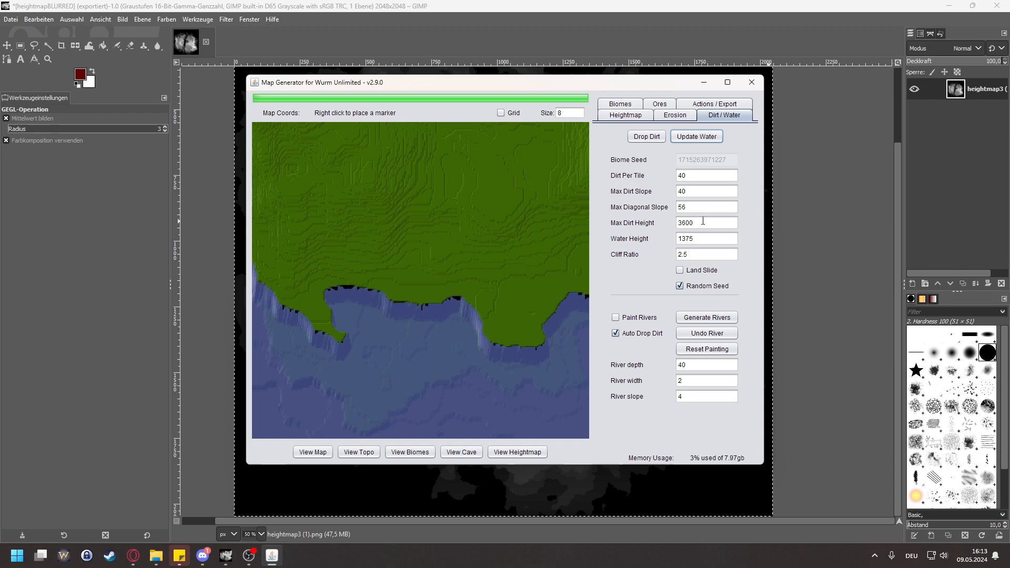
Step: Set the water height to 1400, update the water and check the southern coastline
drag(700, 238, 623, 237)
text(1400)
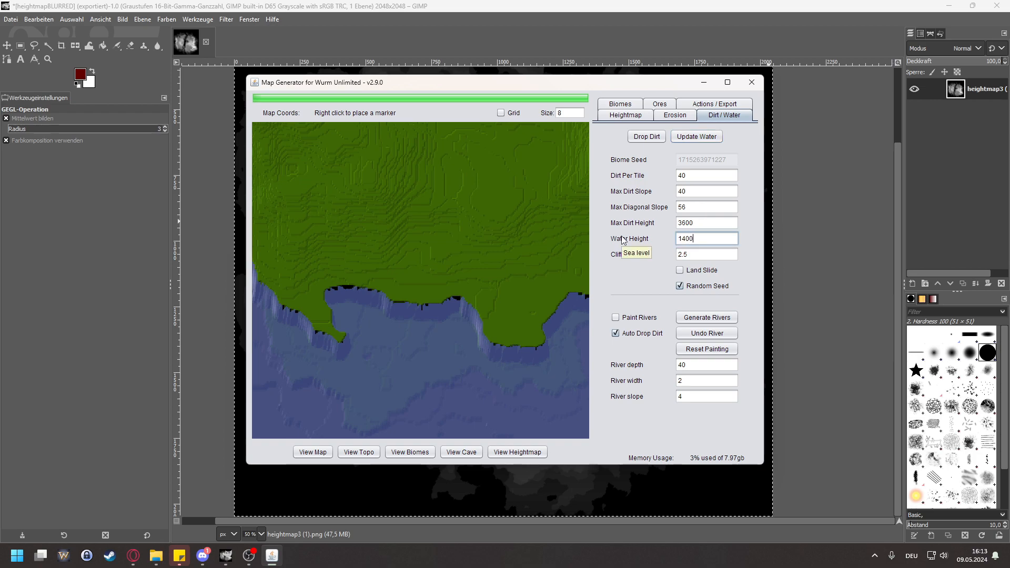
click(691, 138)
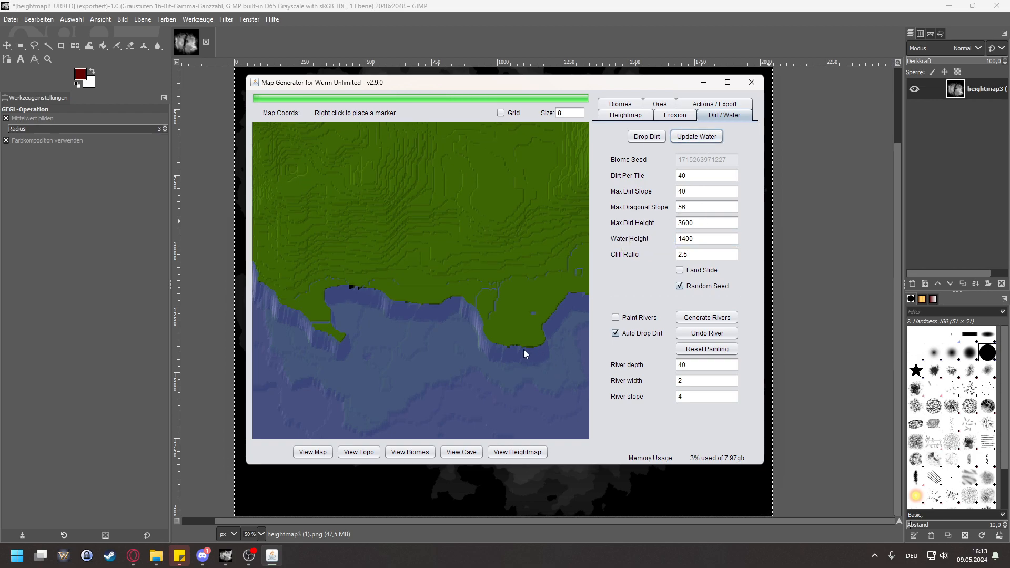
drag(485, 282, 425, 322)
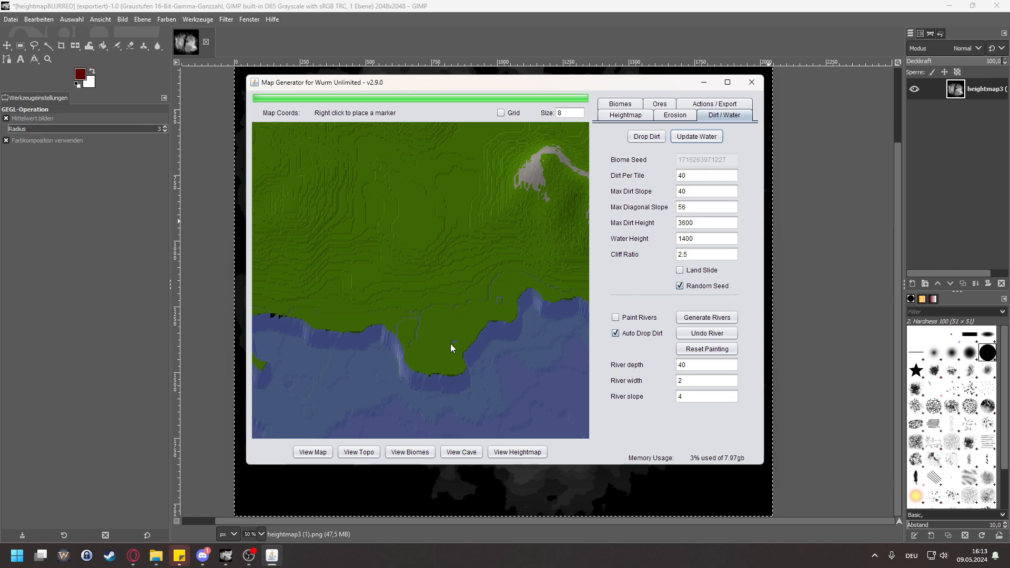
mouse_move(556, 285)
mouse_down()
mouse_move(403, 279)
mouse_move(553, 287)
mouse_up()
scroll(353, 316, up, 3)
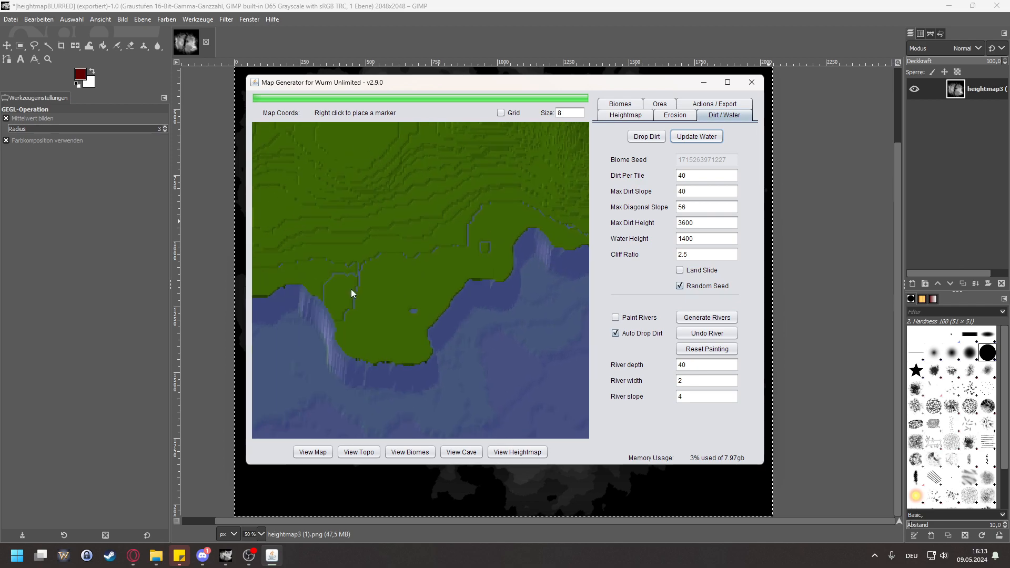
drag(351, 289, 481, 301)
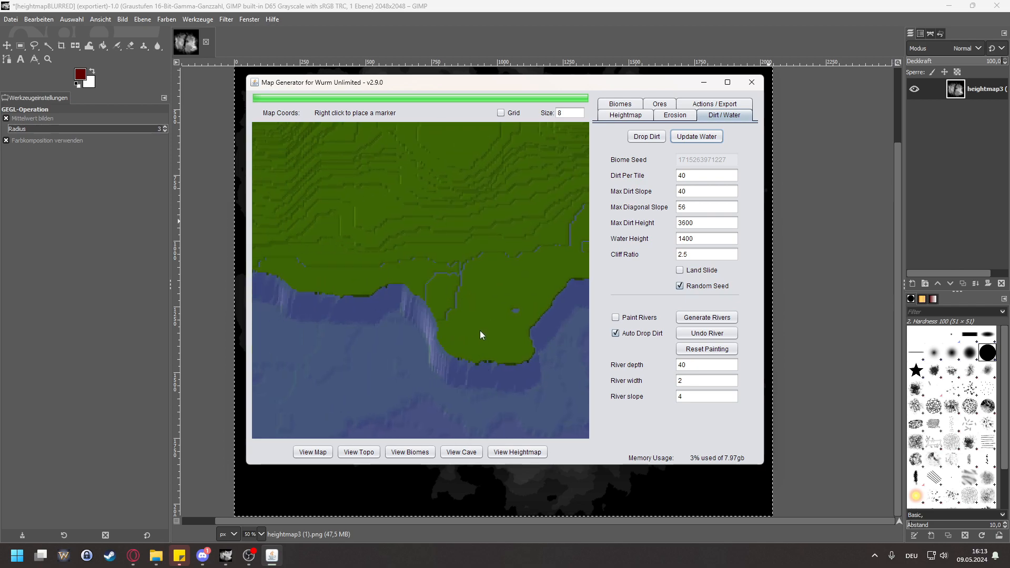
Step: Place a marker on the eastern landmass's southwestern headland to read its tile coordinates and height
drag(377, 309, 517, 303)
drag(328, 294, 419, 296)
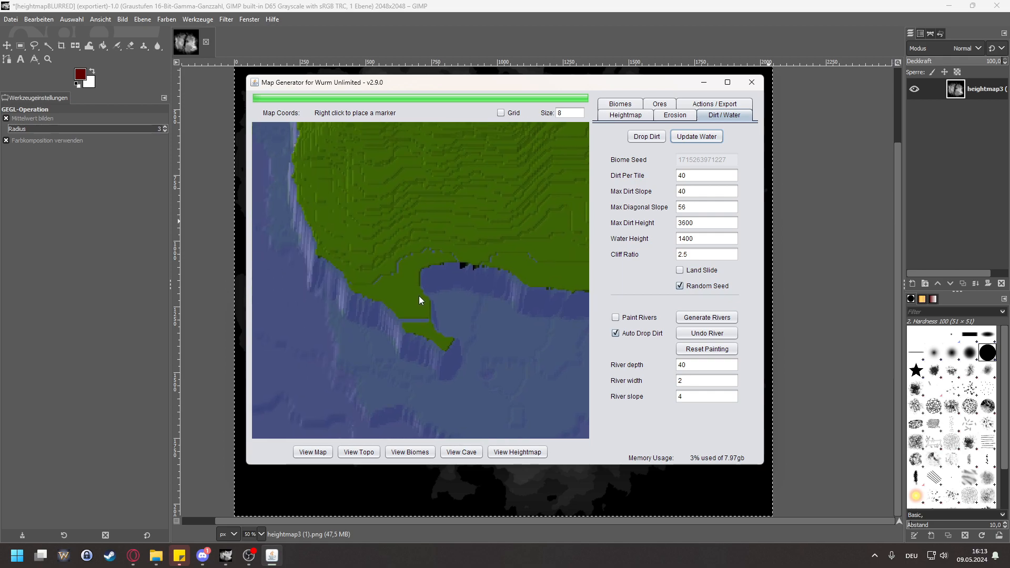
right_click(410, 297)
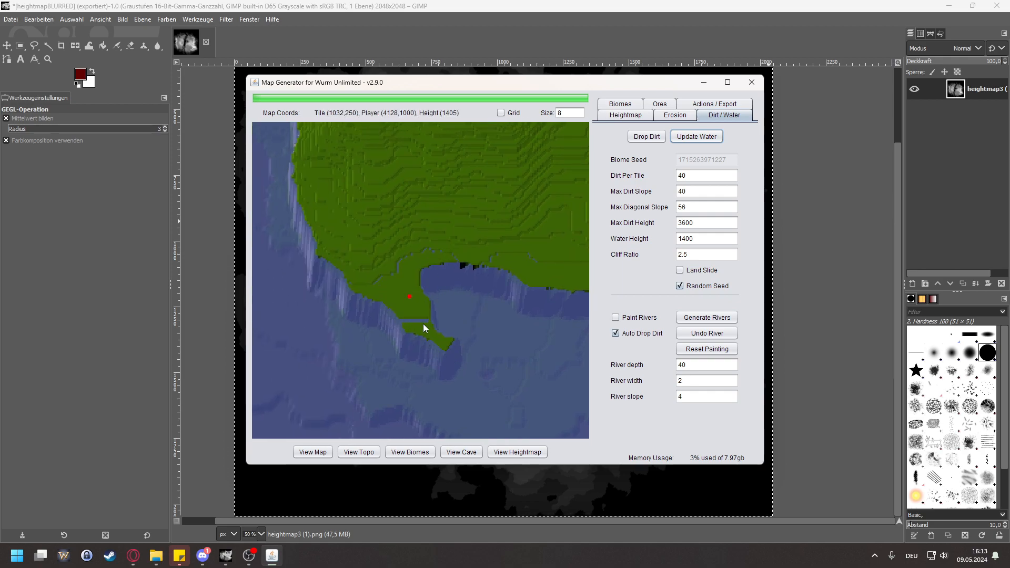
Step: Examine the shoreline around the eastern landmass's bay with the small islands and along the channel between the landmasses
scroll(382, 254, down, 2)
drag(412, 180, 463, 254)
scroll(463, 254, down, 2)
drag(483, 189, 474, 329)
drag(511, 216, 466, 354)
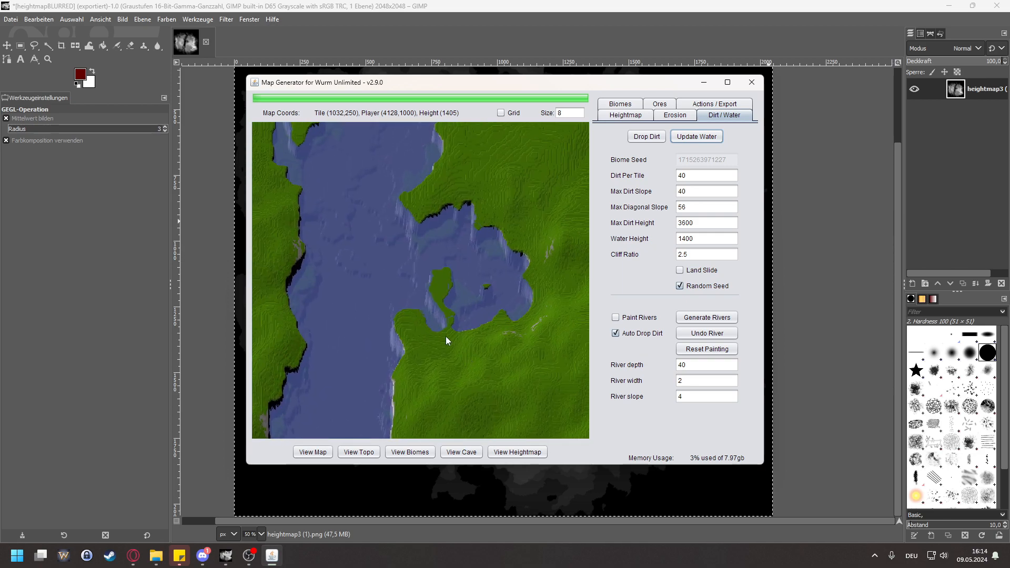
scroll(453, 341, up, 3)
drag(466, 193, 459, 339)
drag(456, 263, 443, 337)
drag(342, 232, 377, 307)
drag(275, 363, 392, 352)
Step: Examine the channel islands and the southern coasts, finishing with an overview of both landmasses
scroll(393, 351, down, 3)
drag(286, 308, 495, 299)
mouse_move(389, 336)
mouse_down()
mouse_move(330, 153)
mouse_move(371, 114)
mouse_move(392, 174)
mouse_up()
drag(487, 305, 499, 137)
drag(495, 335, 509, 399)
drag(562, 316, 450, 308)
scroll(449, 309, down, 1)
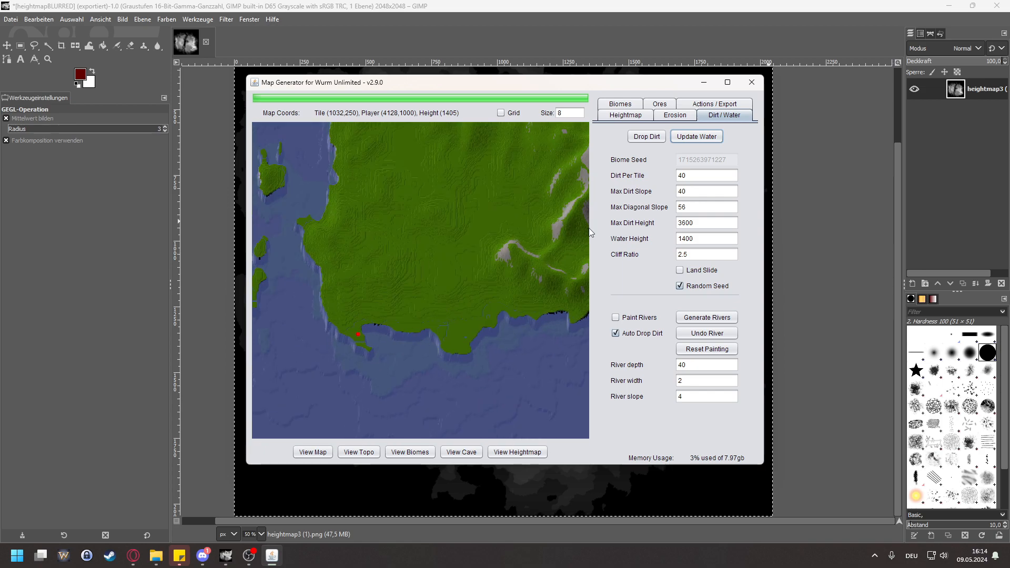
scroll(496, 243, down, 2)
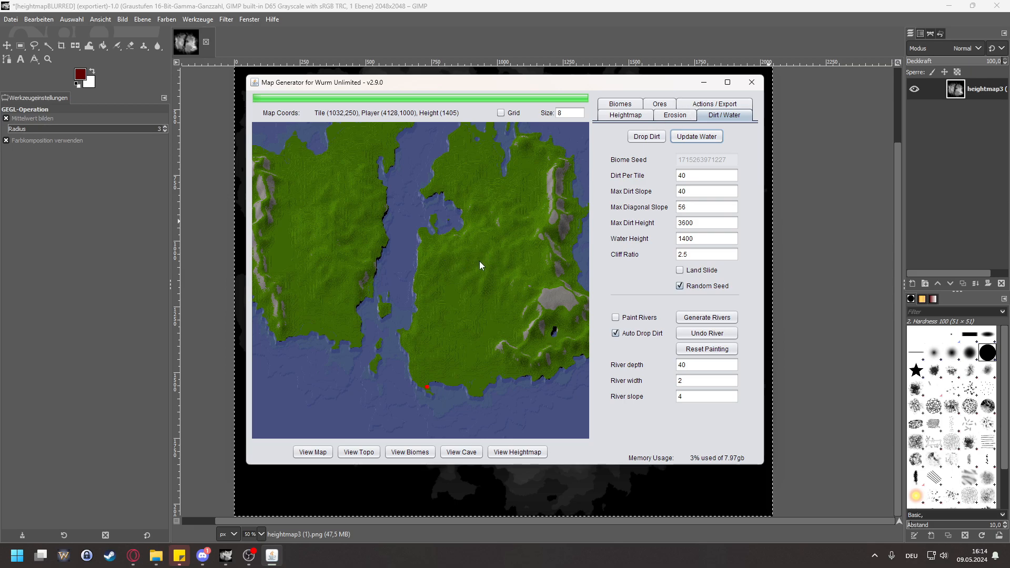
Step: Close the map generator and apply another Gaussian blur to the heightmap in GIMP with X and Y size 0.50
click(757, 85)
click(220, 19)
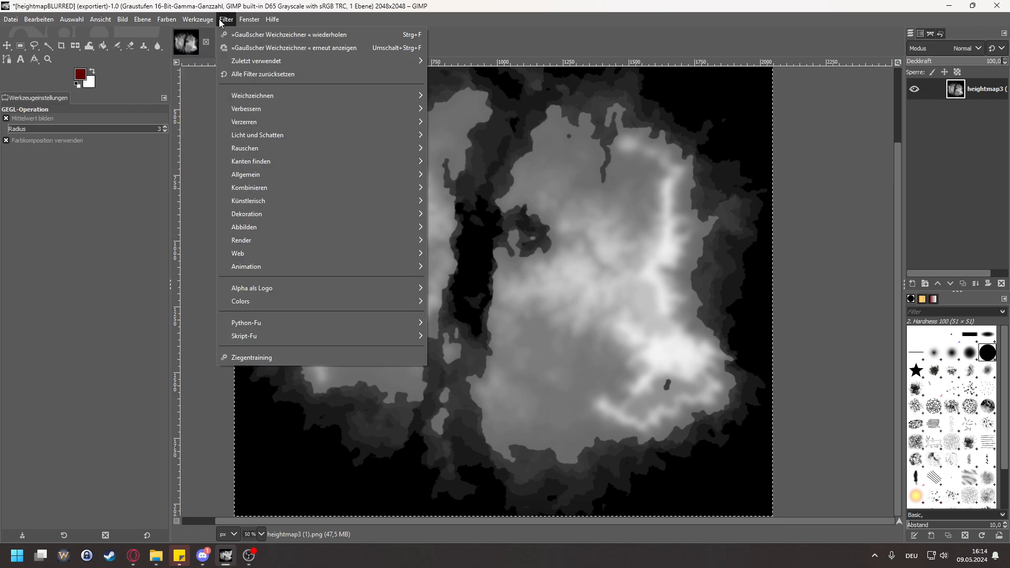
click(248, 48)
click(425, 233)
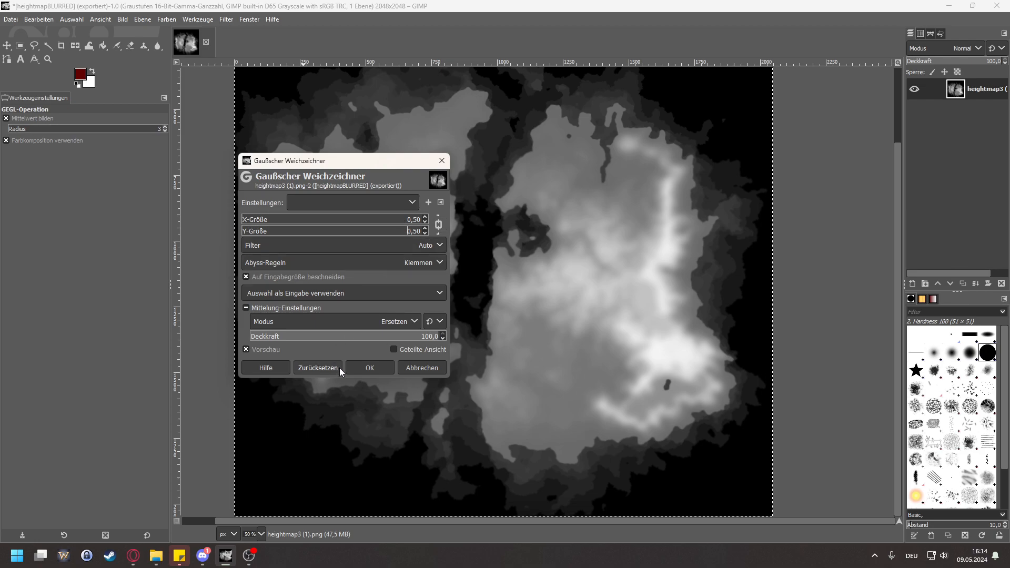
click(249, 555)
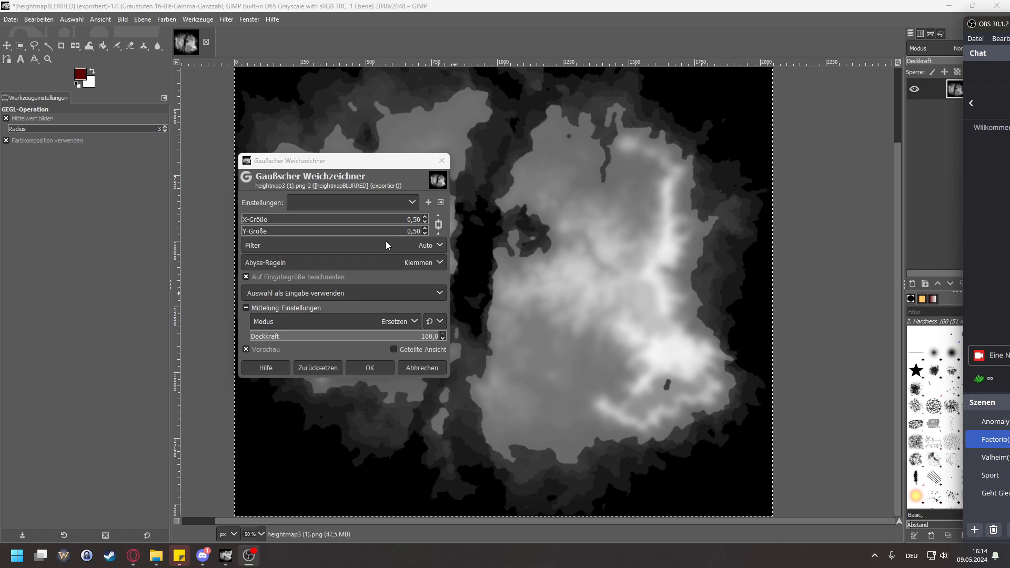
click(363, 371)
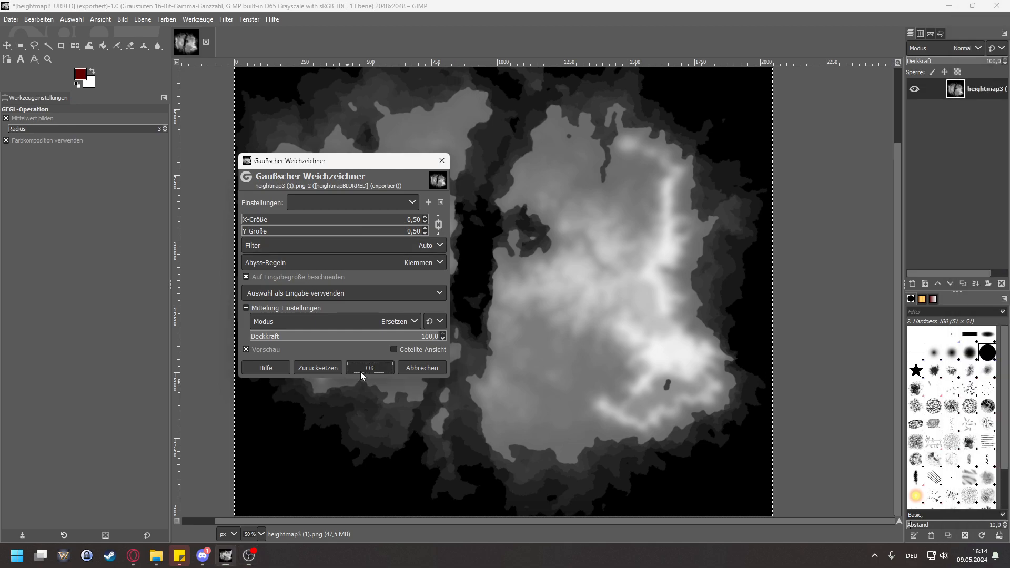
Step: Export the newly blurred heightmap over the existing heightmapBLURRED.png file
click(17, 20)
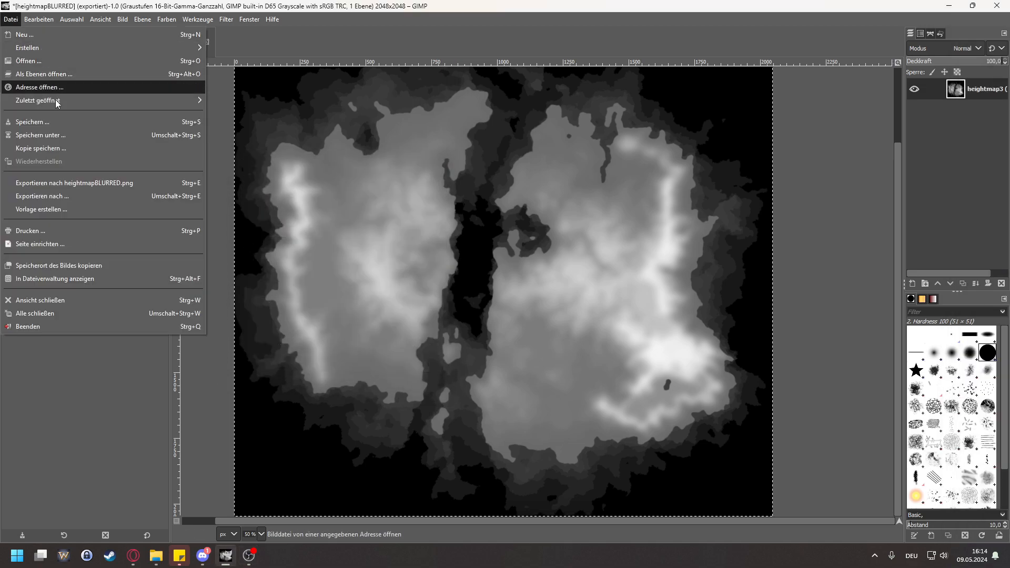
click(56, 183)
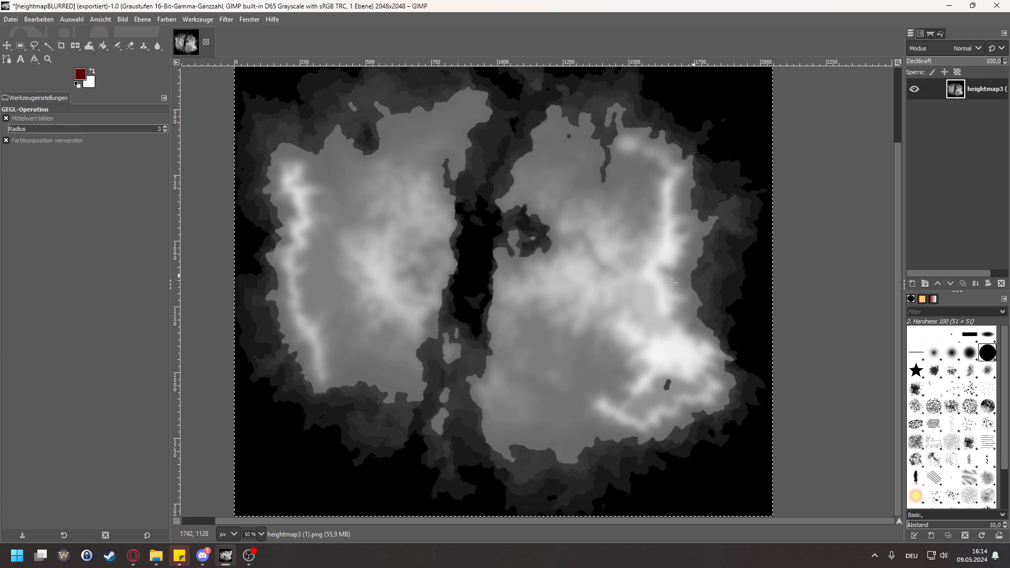
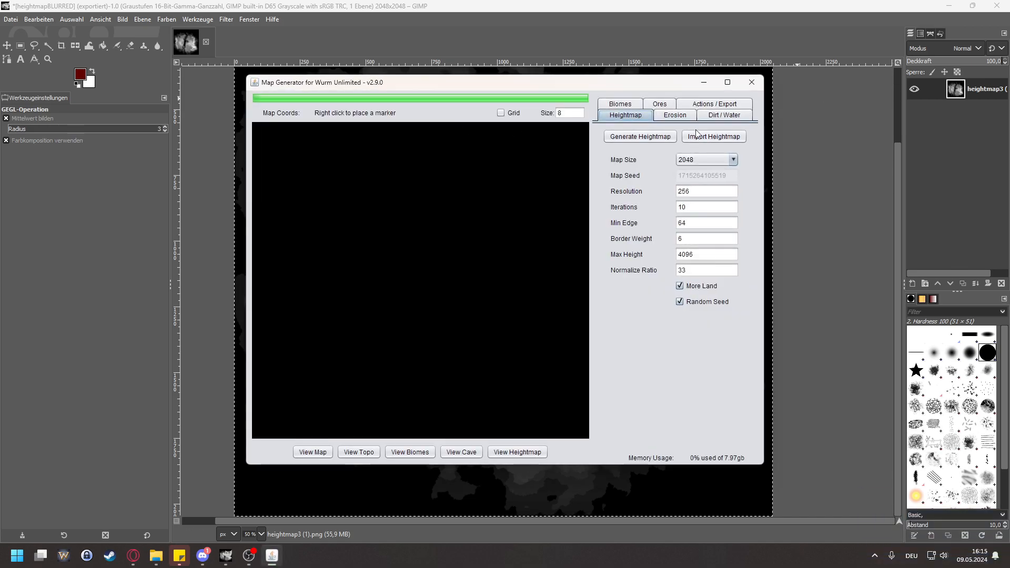
Step: Import heightmapBLURRED.png into the map generator and drop dirt on the terrain
click(696, 135)
click(391, 259)
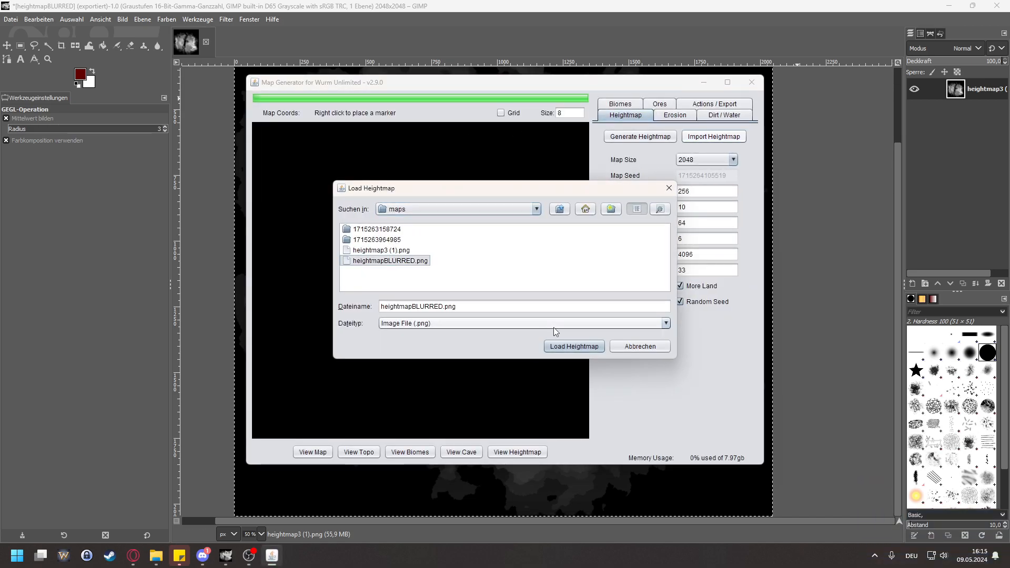
click(562, 342)
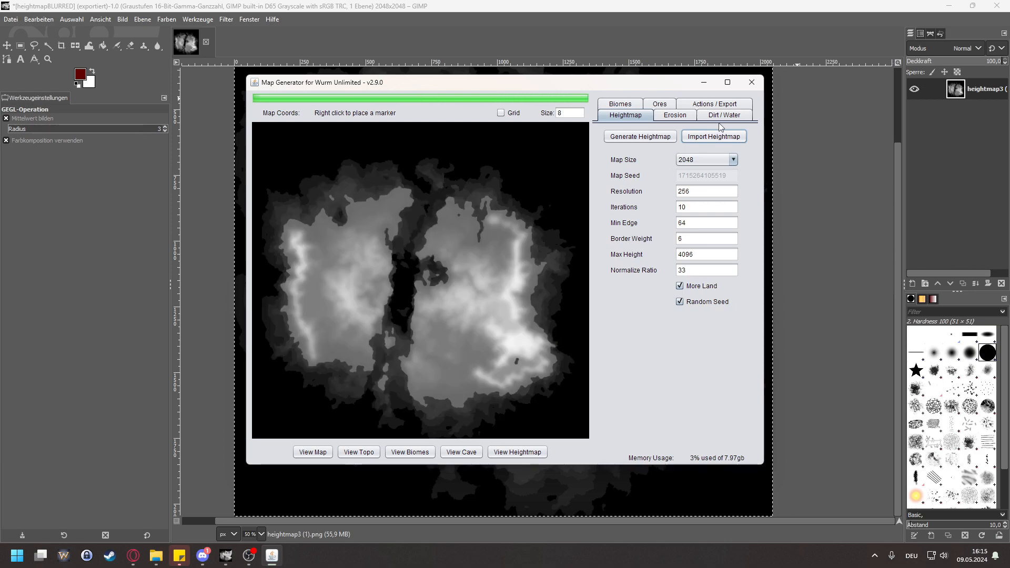
click(724, 114)
click(647, 138)
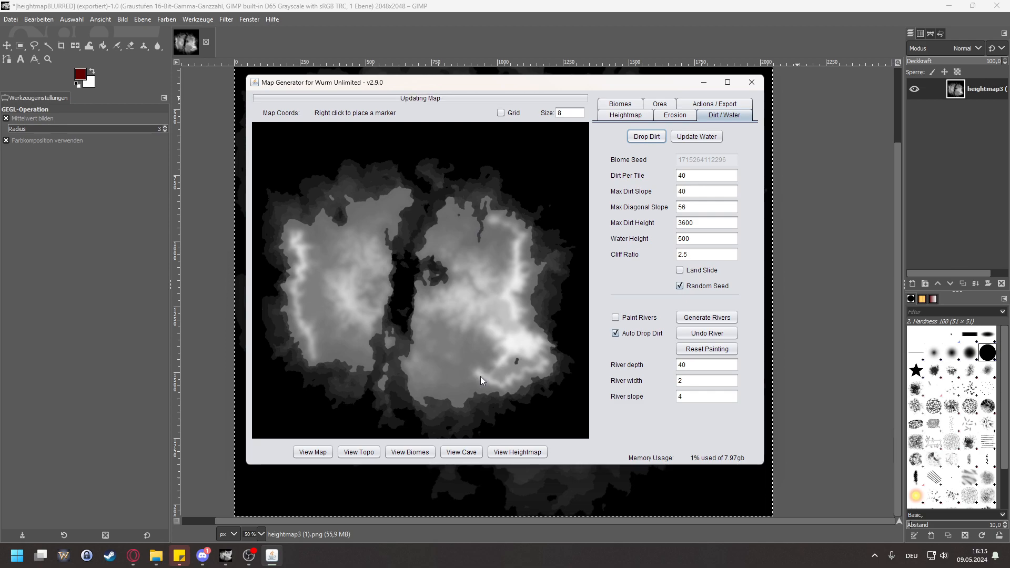
Step: Examine the eastern landmass's southwestern coast and the terracing of its inland terrain
scroll(484, 374, up, 3)
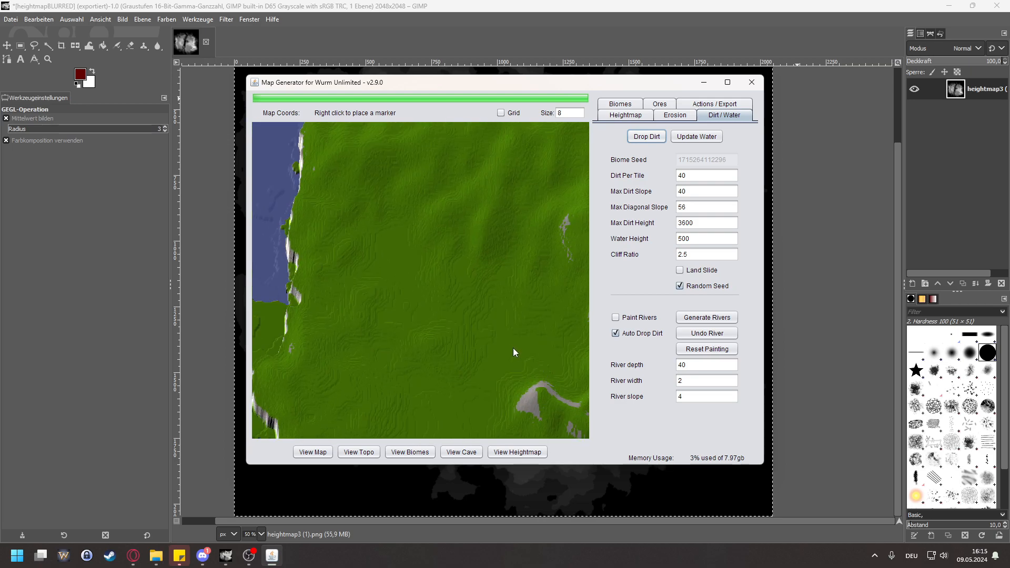
drag(521, 354, 481, 213)
drag(379, 295, 421, 265)
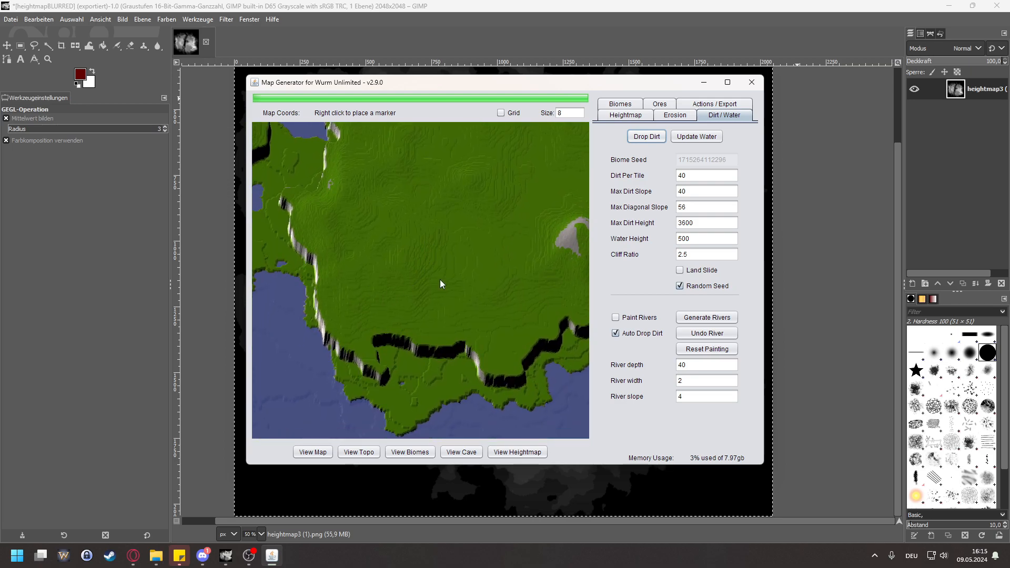
scroll(370, 295, up, 4)
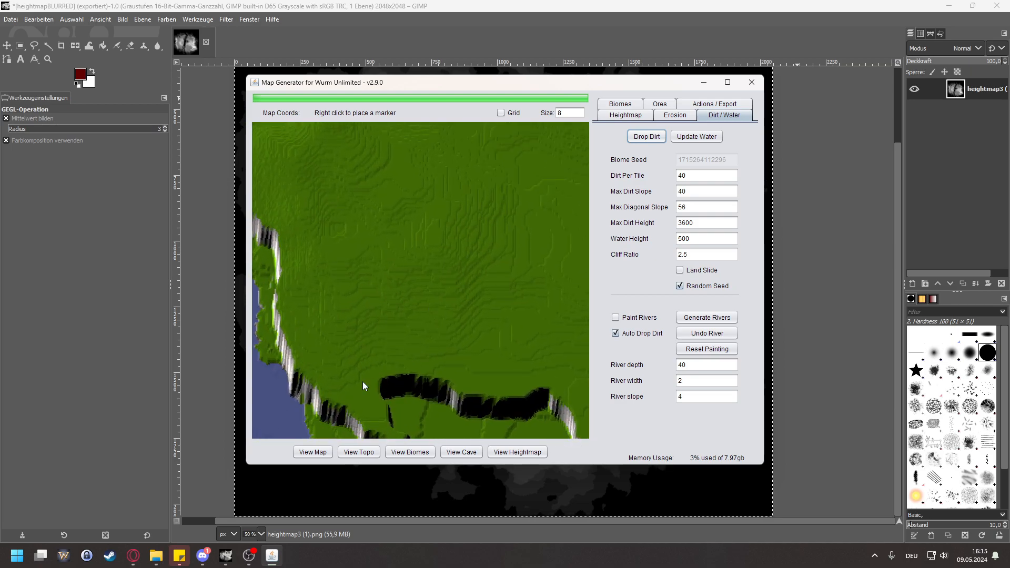
drag(399, 267, 384, 380)
drag(475, 259, 458, 337)
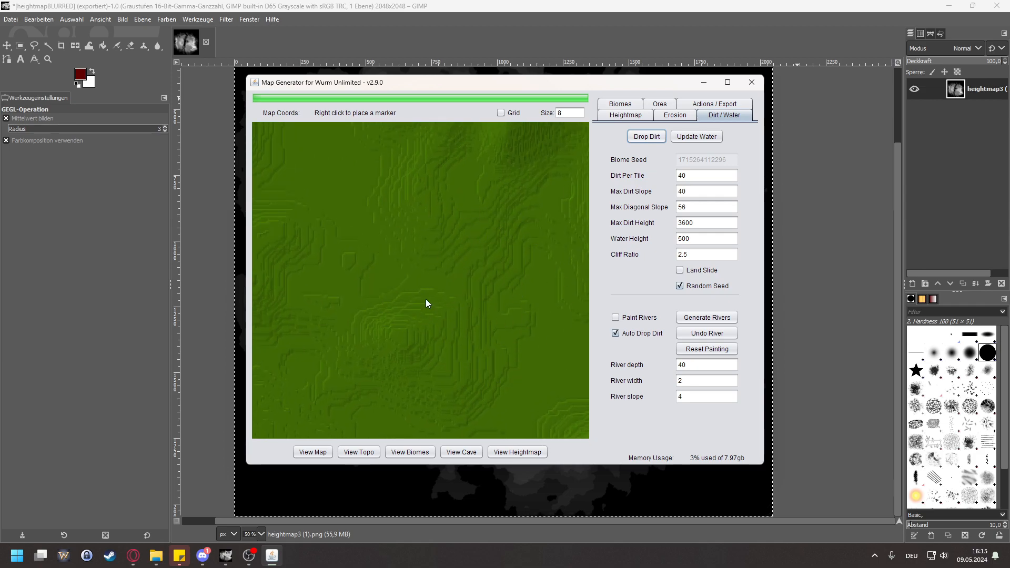
Step: Close the map generator, repeat the last Gaussian blur on the heightmap in GIMP and export it to heightmapBLURRED.png
click(751, 82)
click(206, 20)
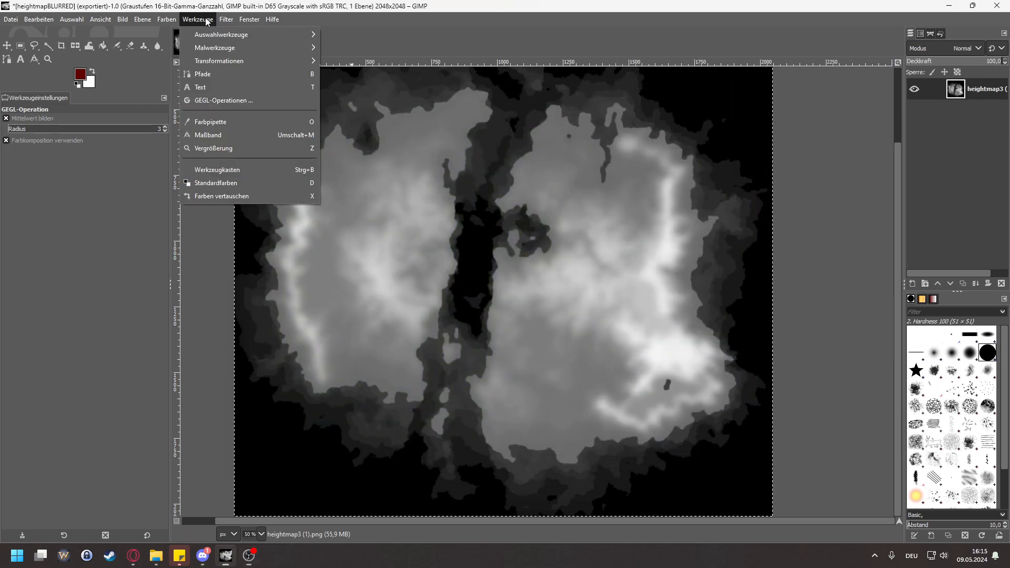
click(237, 35)
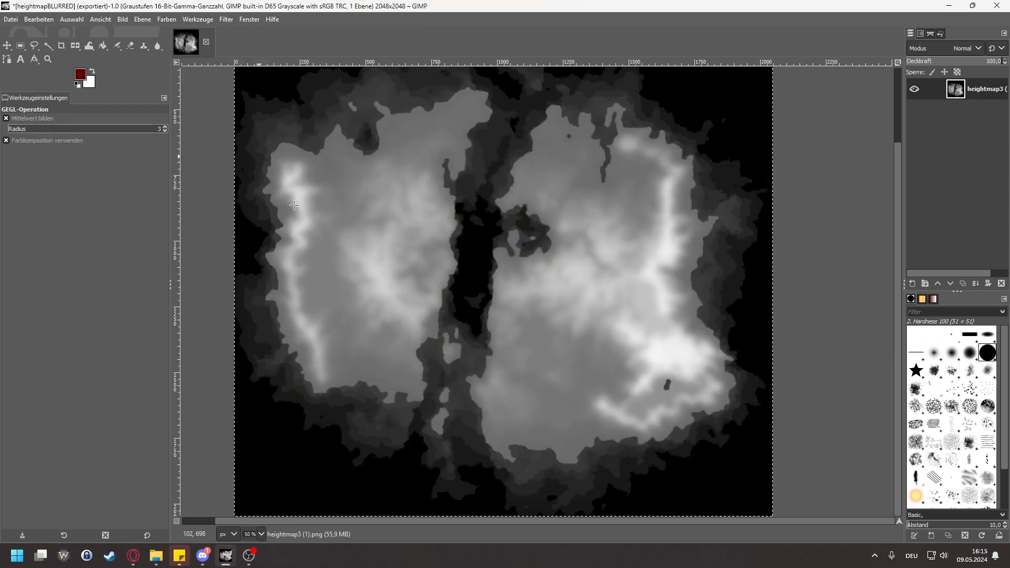
click(10, 20)
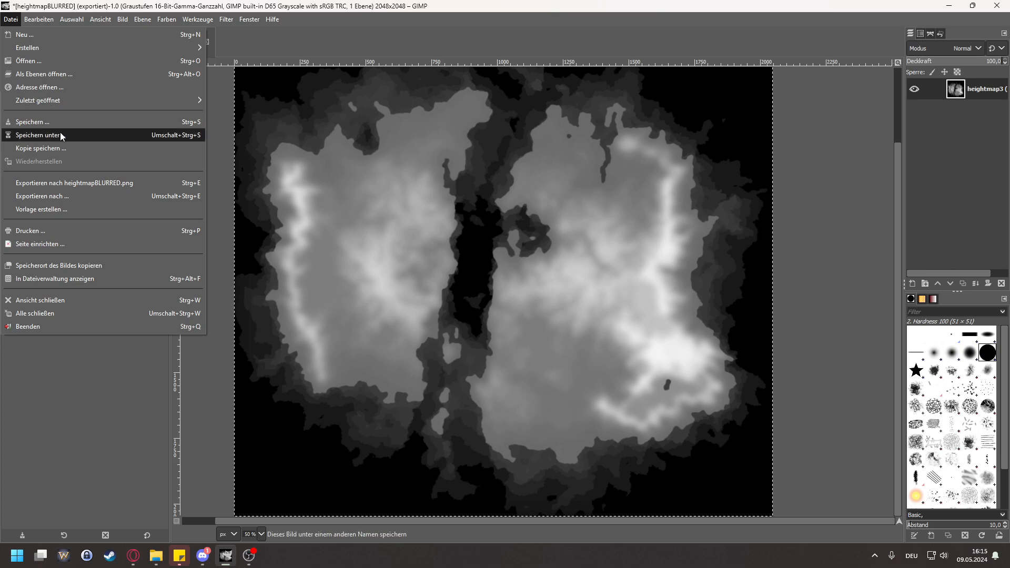
click(117, 182)
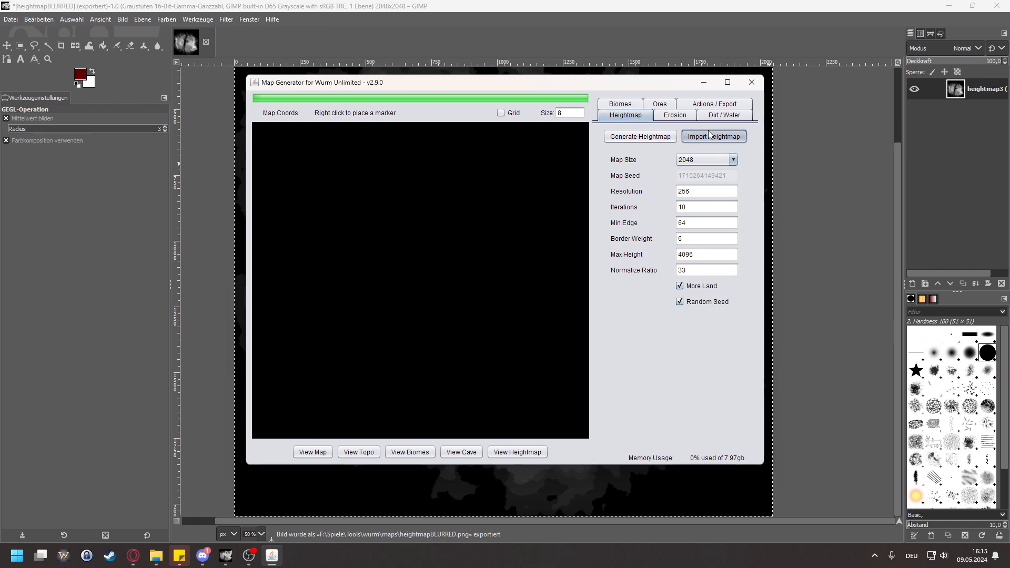
Step: Import the updated heightmapBLURRED.png into the map generator and drop dirt to check the eastern landmass's inland terrain
click(740, 136)
click(390, 271)
click(561, 343)
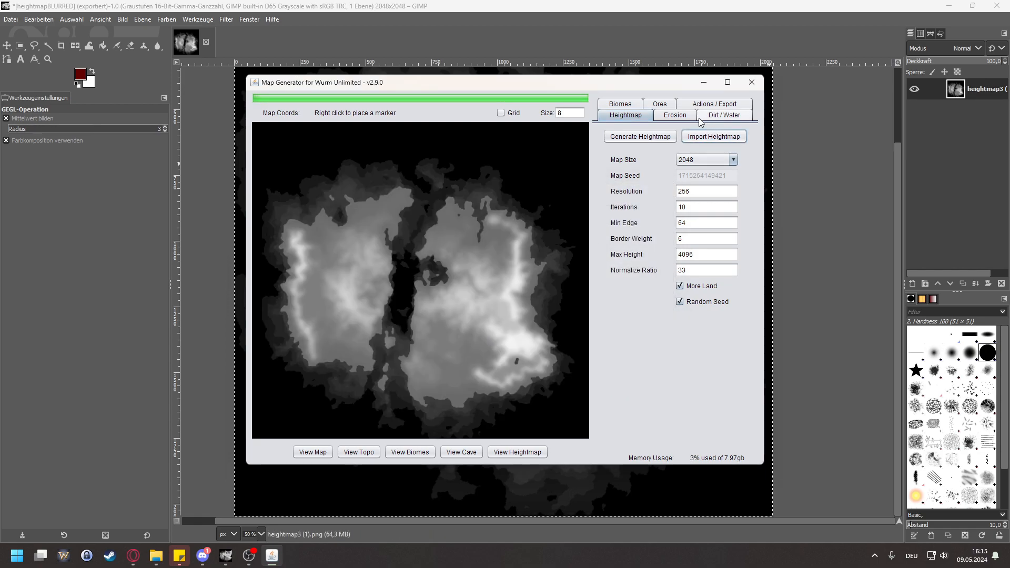
click(721, 115)
click(647, 137)
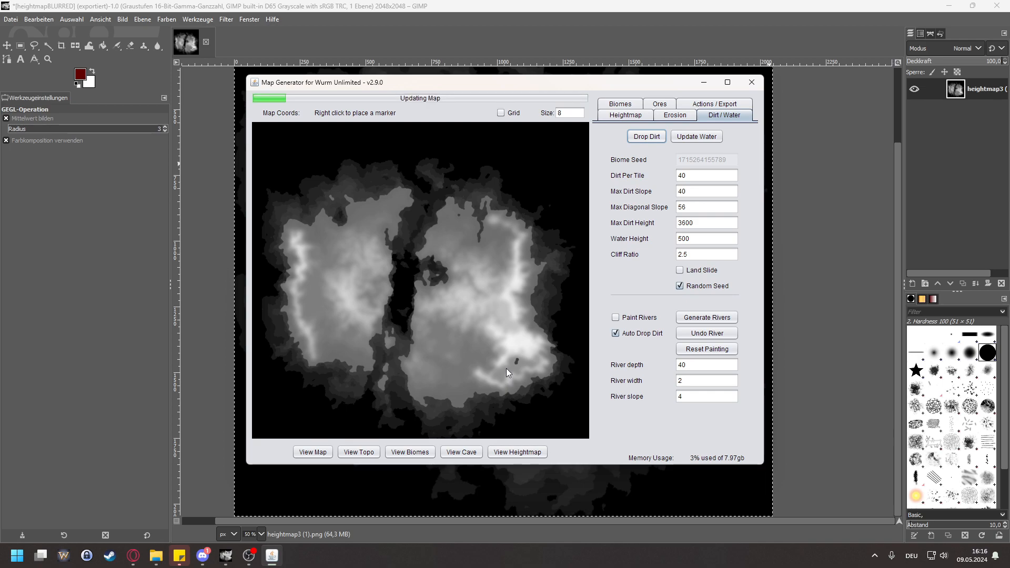
scroll(443, 379, up, 2)
scroll(443, 380, up, 2)
drag(379, 375, 480, 302)
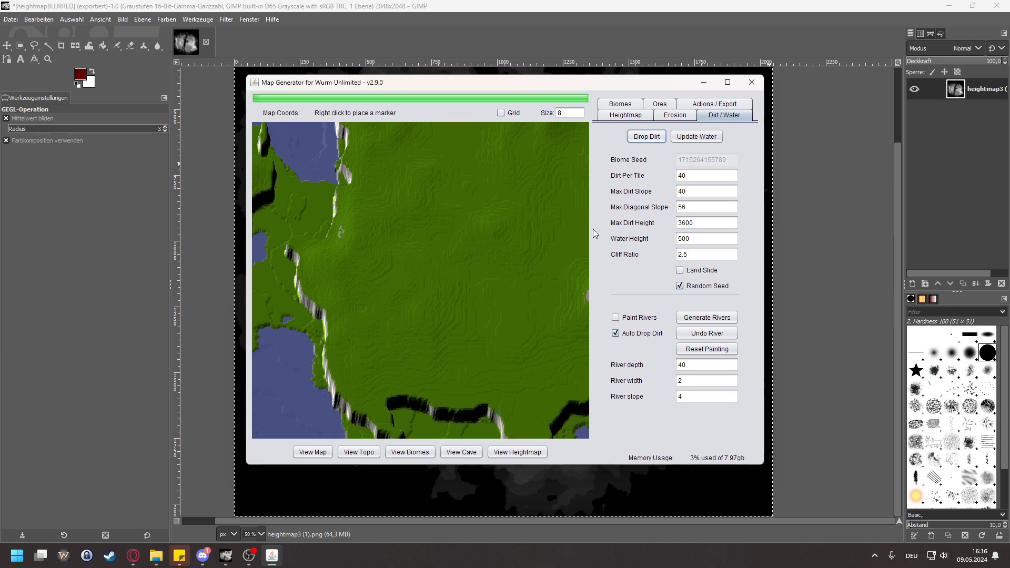
Step: Close the map generator, apply a Gaussian blur with X and Y size 1.00 in GIMP and export to heightmapBLURRED.png
click(751, 83)
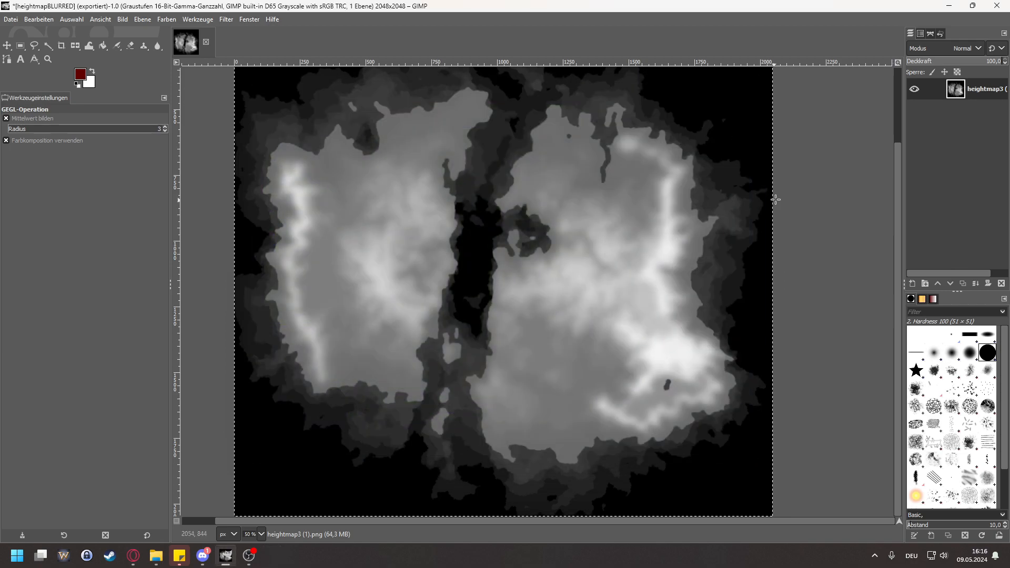
click(208, 22)
mouse_move(226, 19)
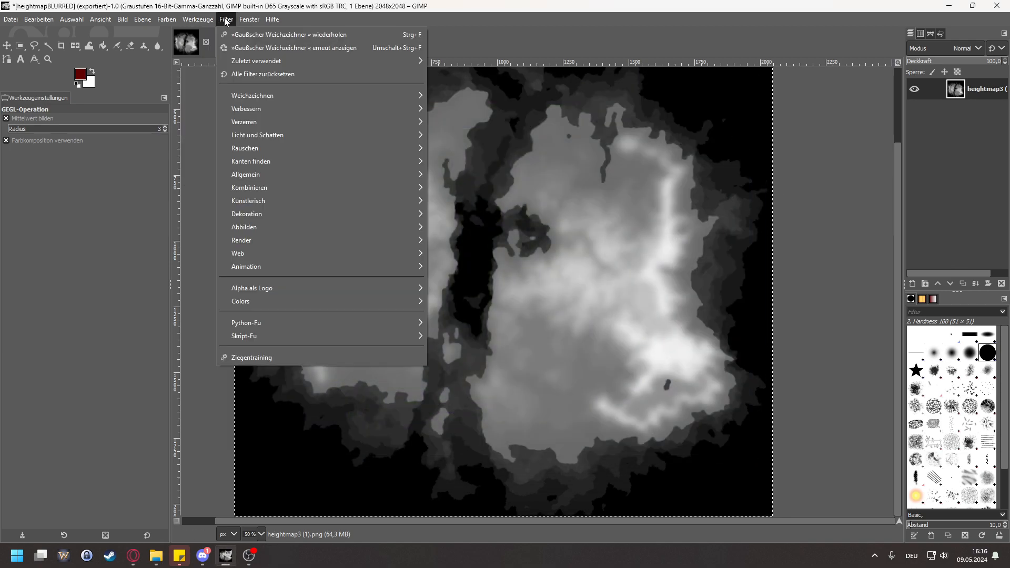
click(253, 49)
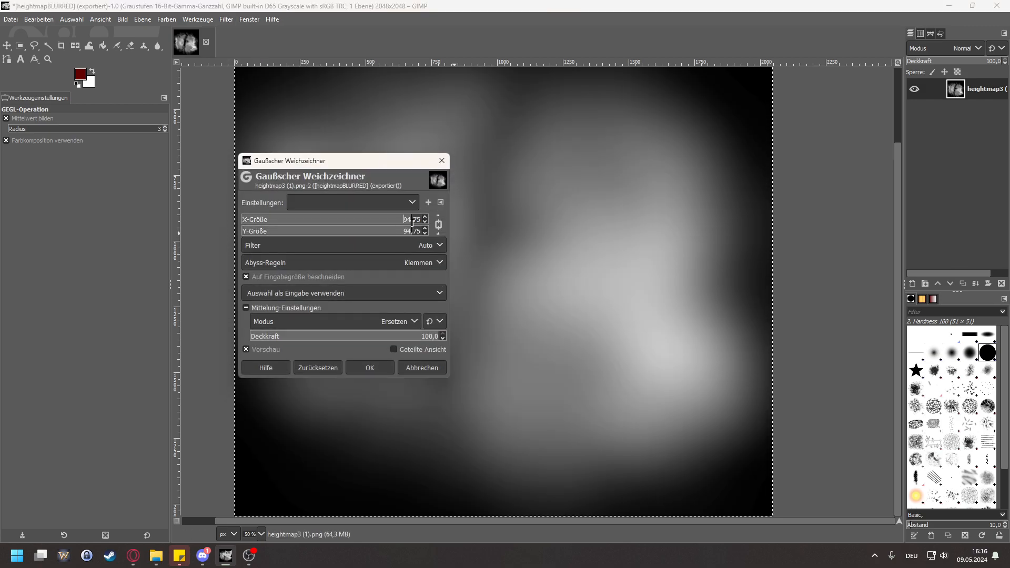
text(1)
key(Delete)
key(Delete)
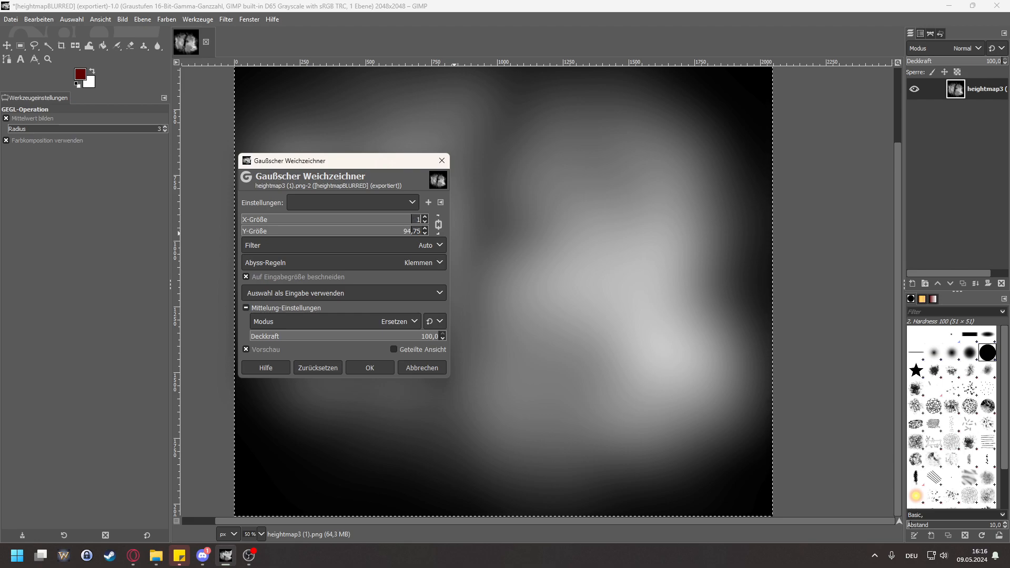
click(405, 245)
click(400, 245)
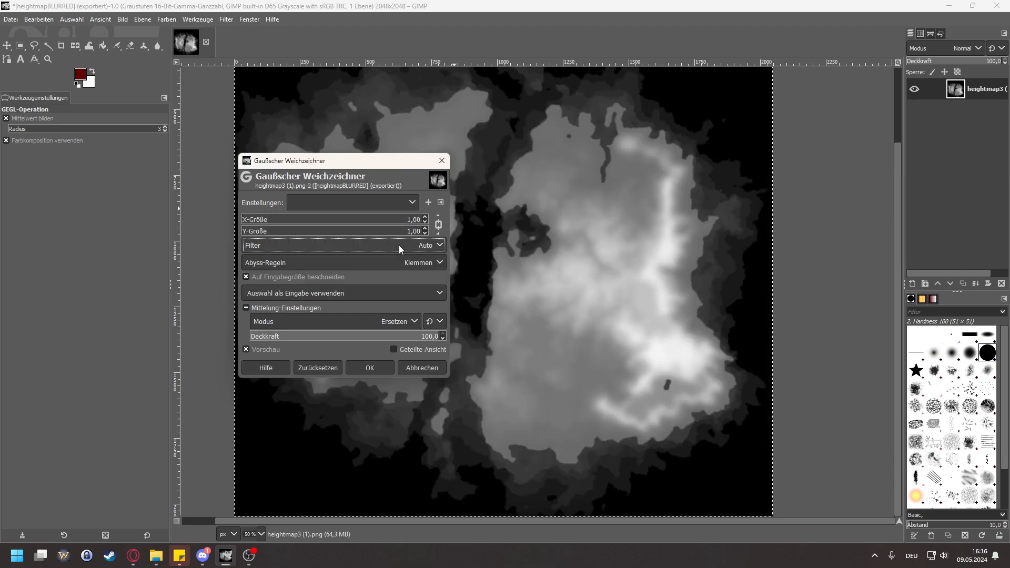
click(363, 368)
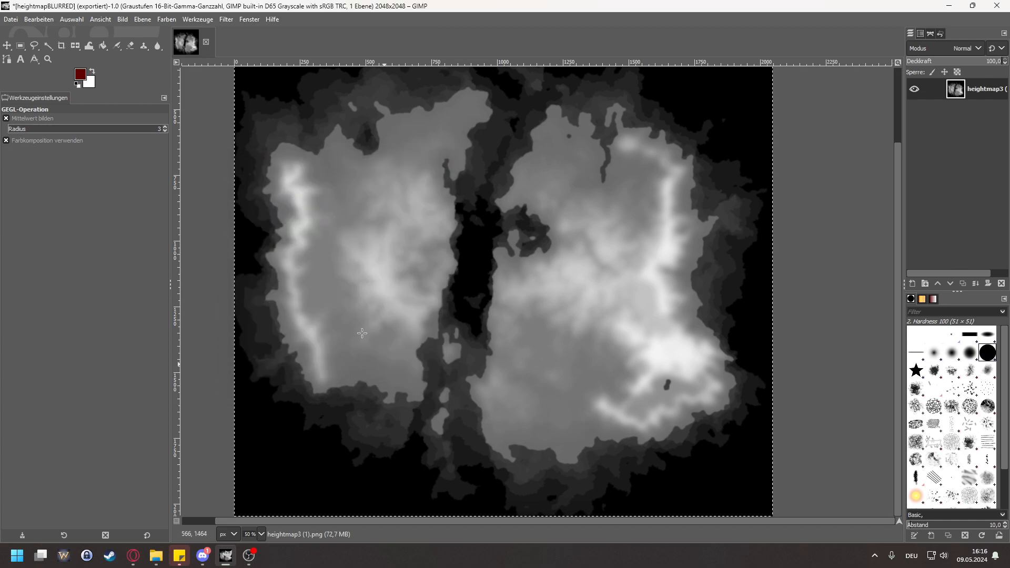
click(16, 21)
click(71, 182)
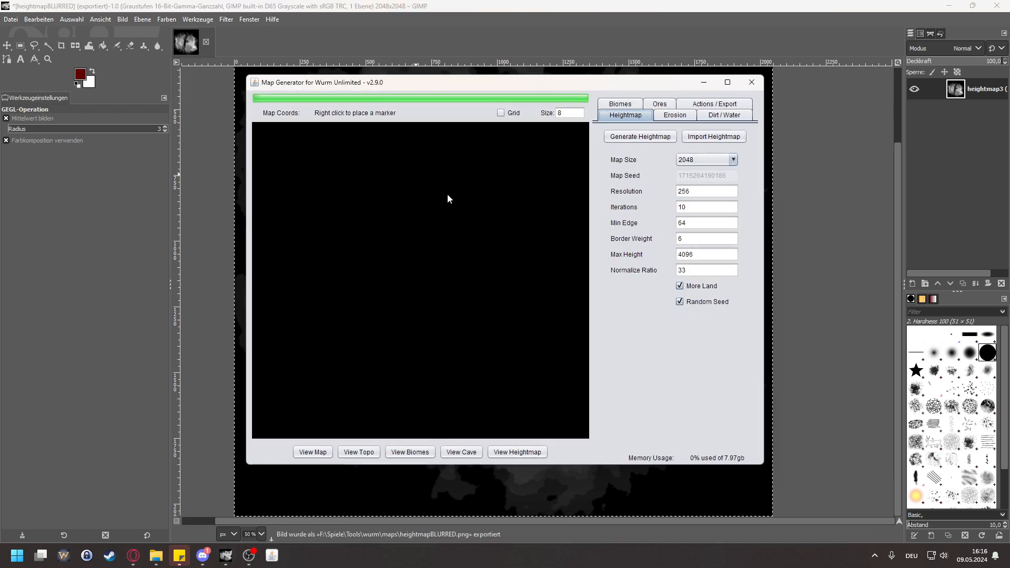
Step: Load the newly exported heightmapBLURRED.png as the heightmap in the map generator and drop dirt on it
click(714, 137)
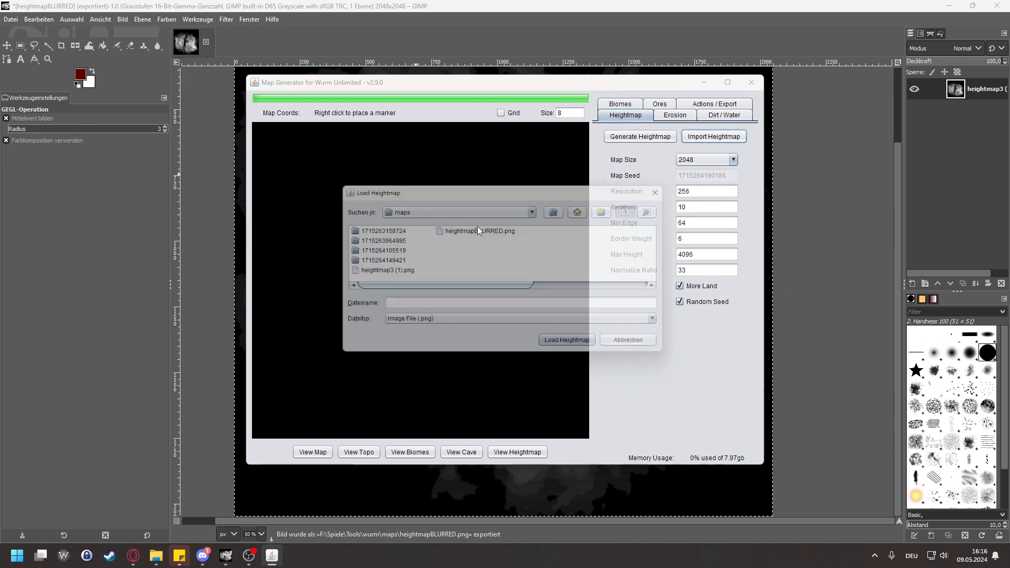
click(390, 282)
click(564, 346)
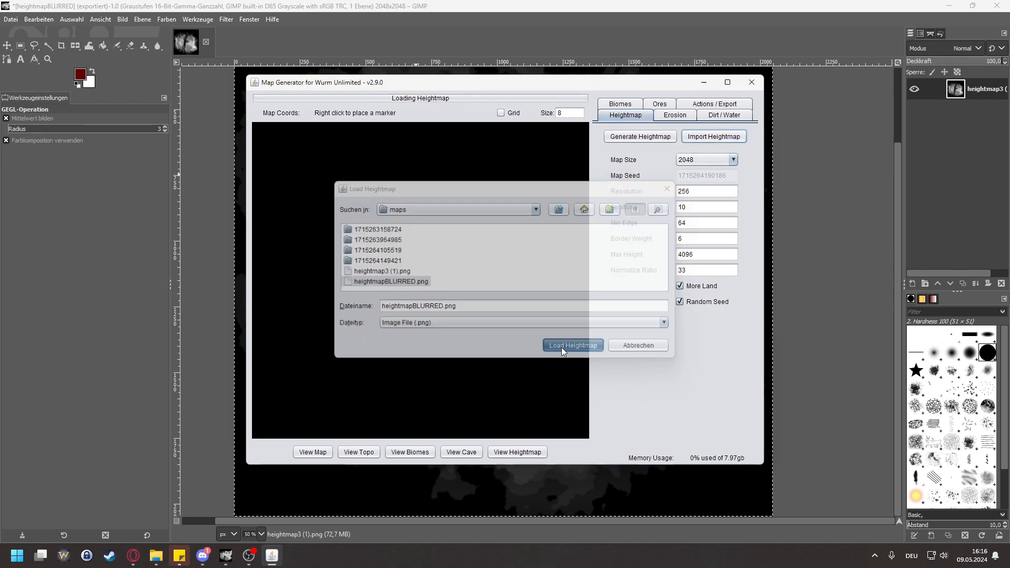
click(717, 117)
click(646, 136)
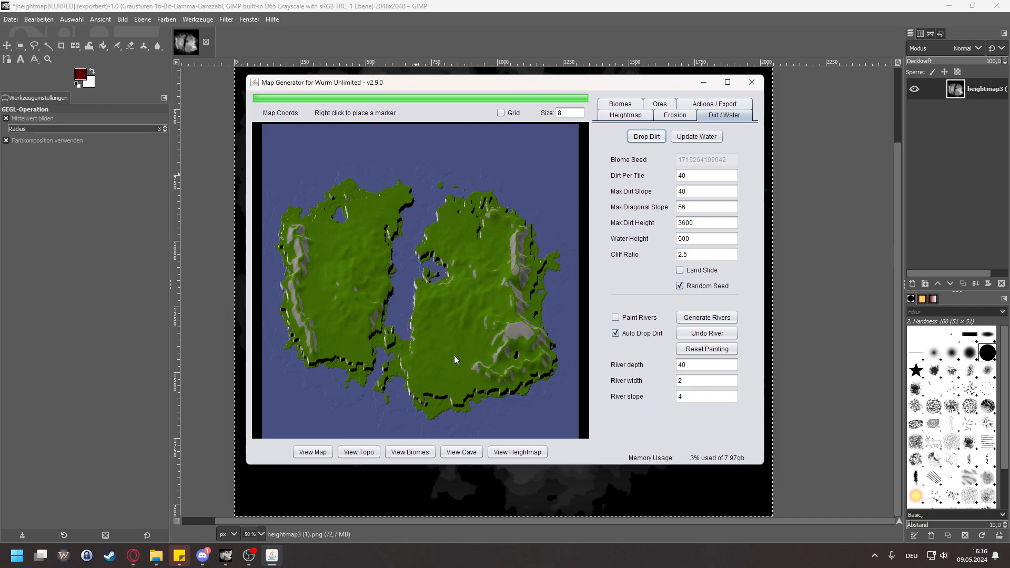
Step: Examine the smoothness of the eastern landmass's southern cliffs and inland plains
scroll(463, 368, up, 5)
drag(412, 363, 438, 244)
scroll(416, 316, up, 3)
scroll(402, 316, down, 2)
scroll(459, 361, up, 2)
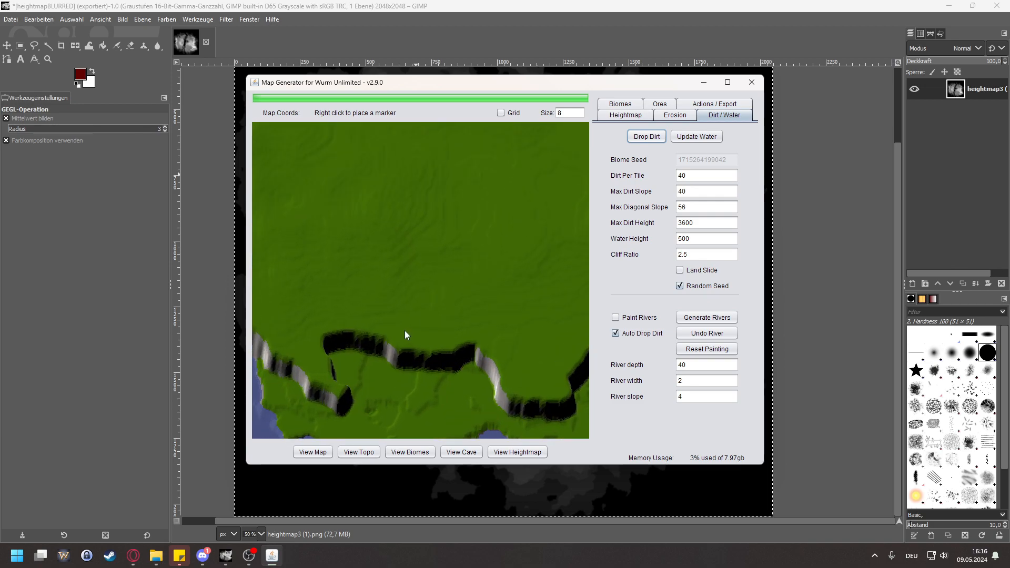
drag(437, 278, 513, 287)
drag(458, 266, 419, 358)
drag(463, 252, 390, 307)
scroll(460, 267, down, 4)
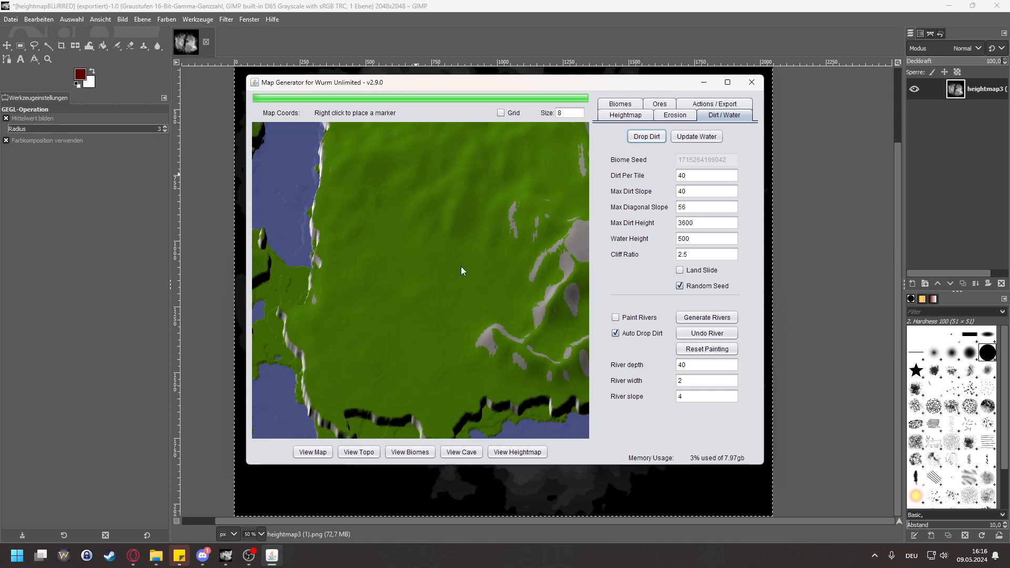
Step: Examine the eastern mountains, the bay beside the channel and the western landmass's mountain ridge
drag(485, 247, 340, 324)
scroll(419, 279, up, 3)
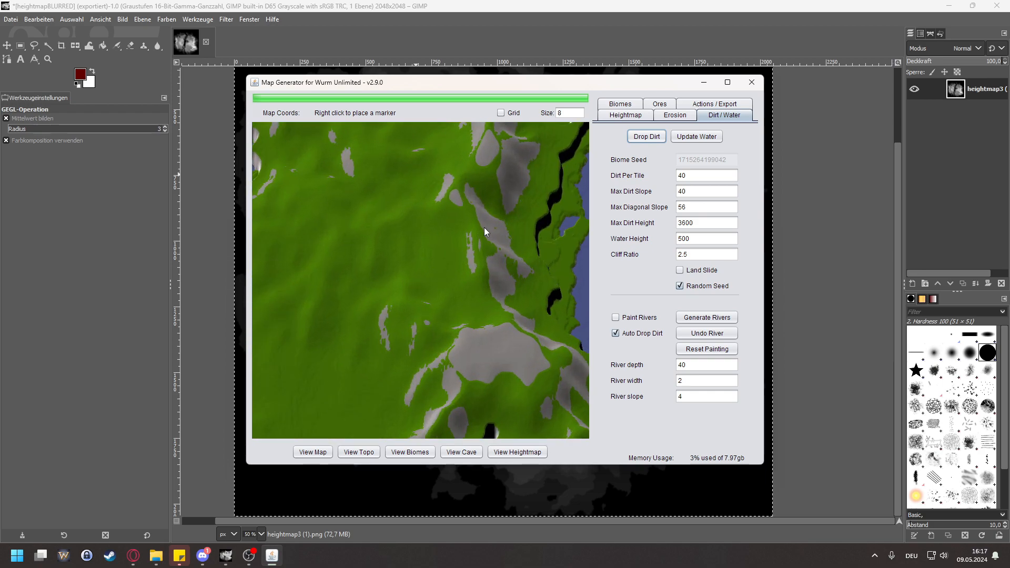
drag(481, 233, 453, 335)
drag(490, 147, 478, 235)
drag(367, 336, 526, 258)
drag(333, 319, 454, 295)
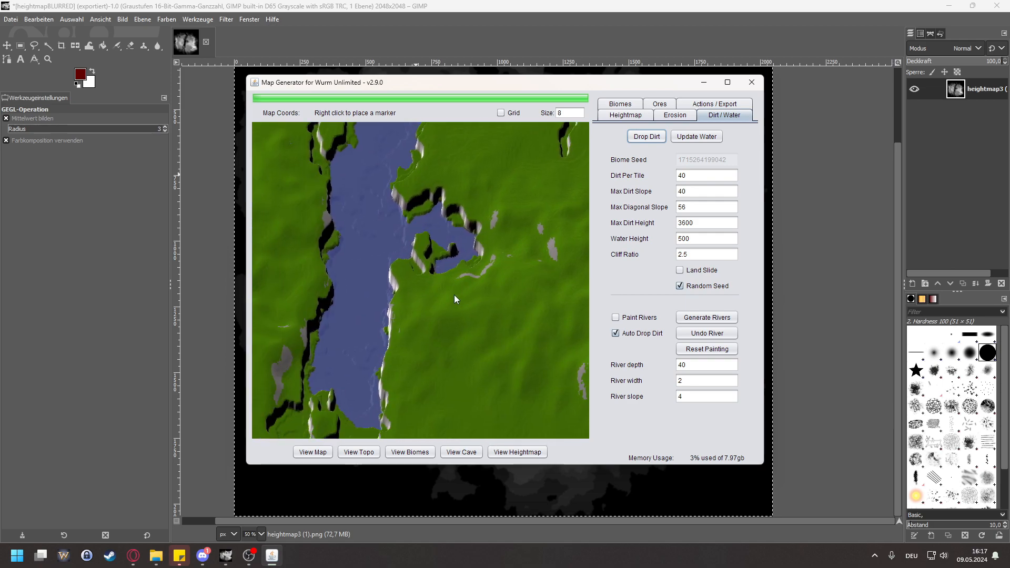
drag(352, 293, 500, 263)
drag(308, 286, 385, 347)
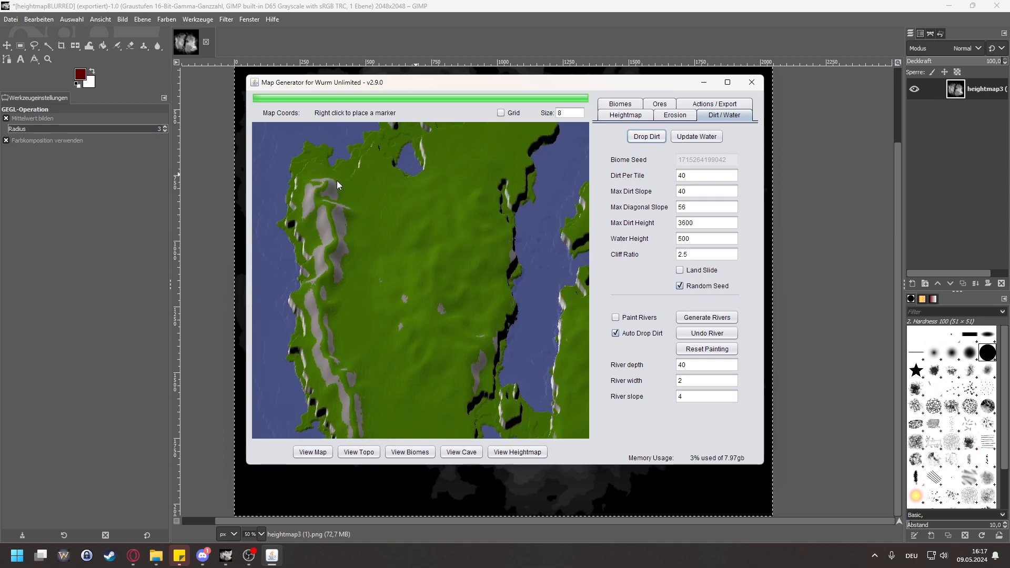
Step: Examine the southern channel and the cliffs along the eastern landmass's southern coast
drag(461, 312, 311, 207)
scroll(510, 334, up, 3)
drag(490, 353, 449, 275)
drag(457, 366, 464, 253)
drag(499, 306, 459, 300)
scroll(525, 306, down, 4)
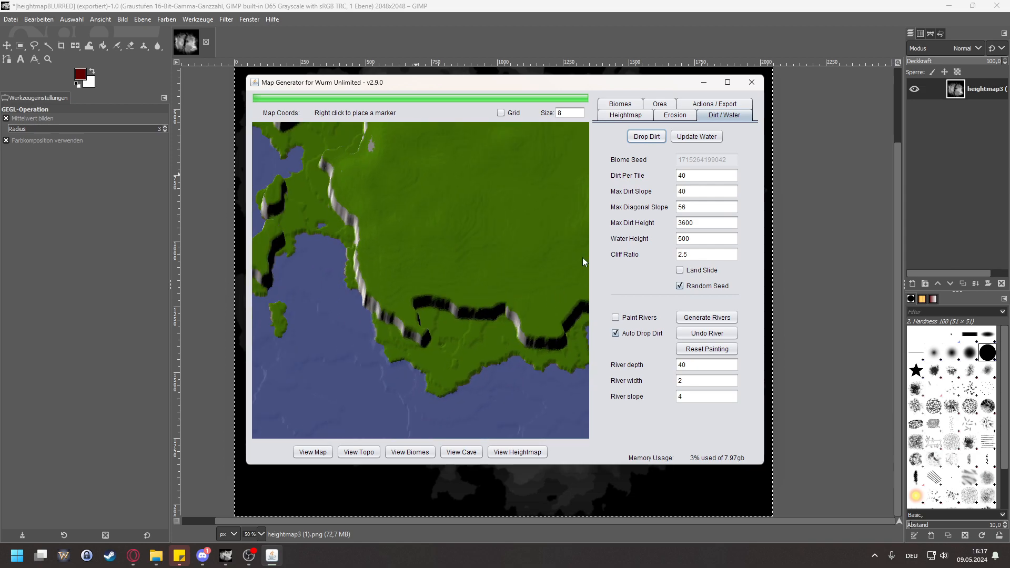
drag(528, 241, 488, 265)
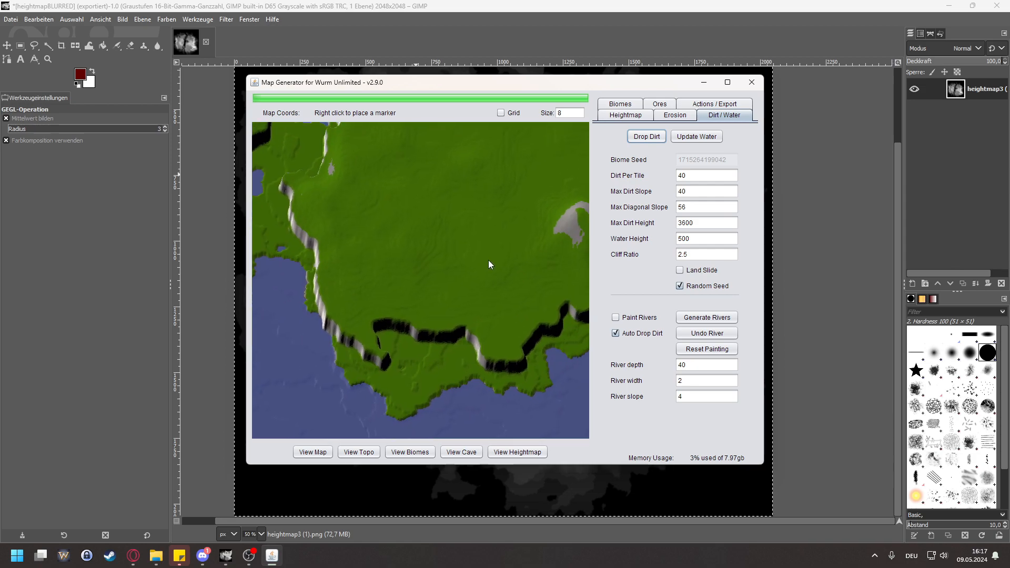
Step: Set the water height to 1400, update the water and check the southern coastline up close
double_click(721, 220)
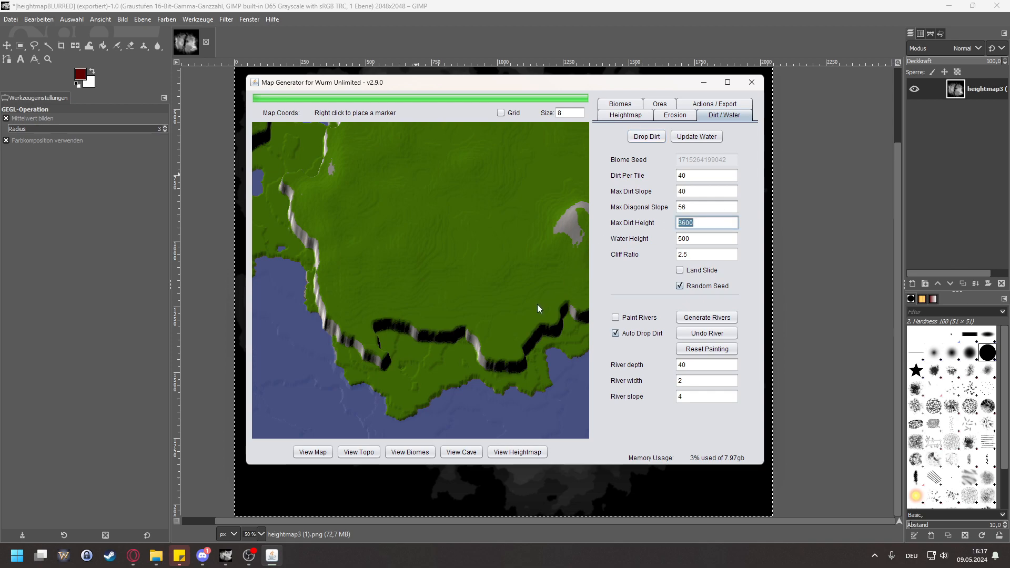
key(Tab)
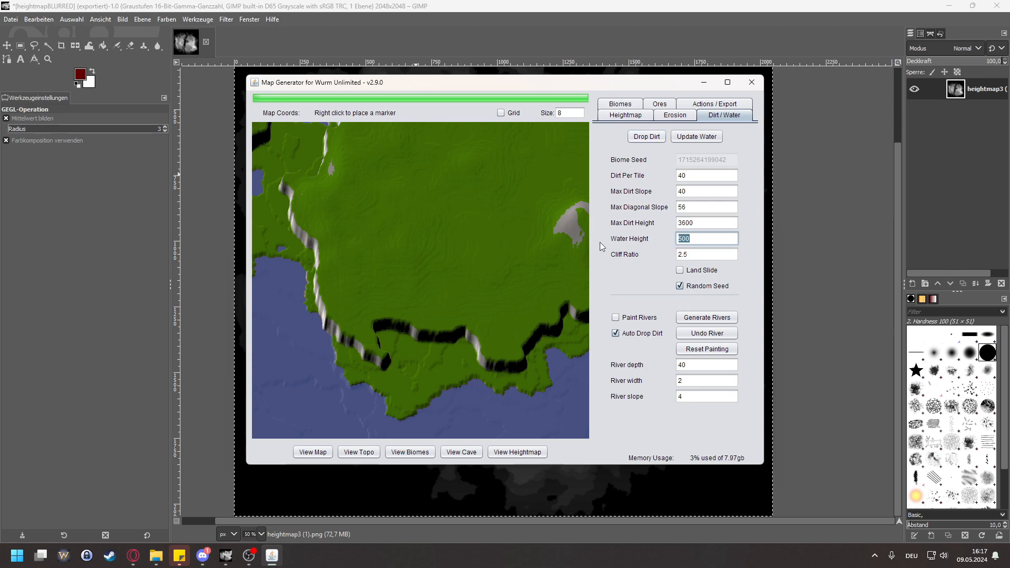
text(1400)
click(698, 137)
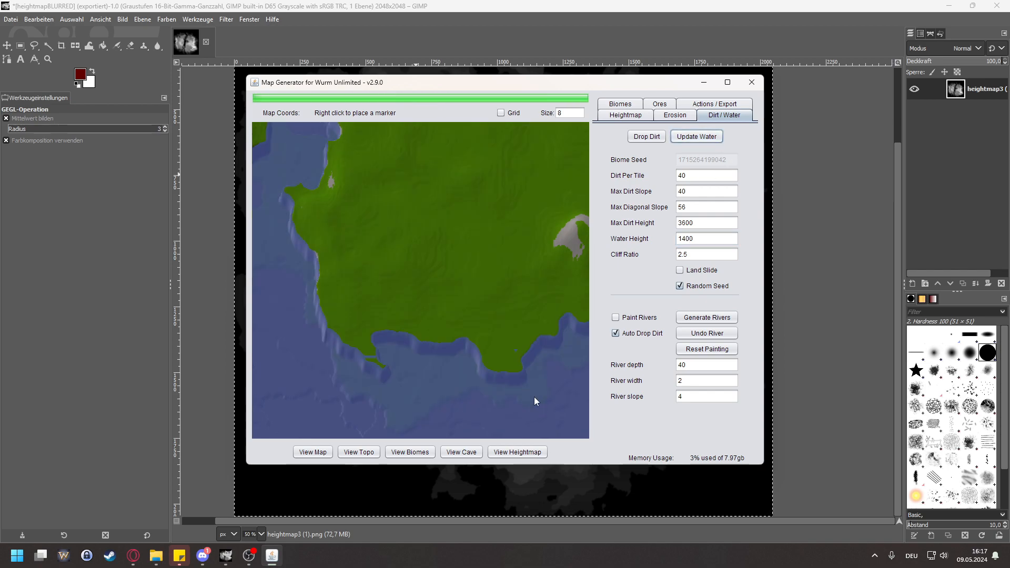
scroll(506, 350, up, 5)
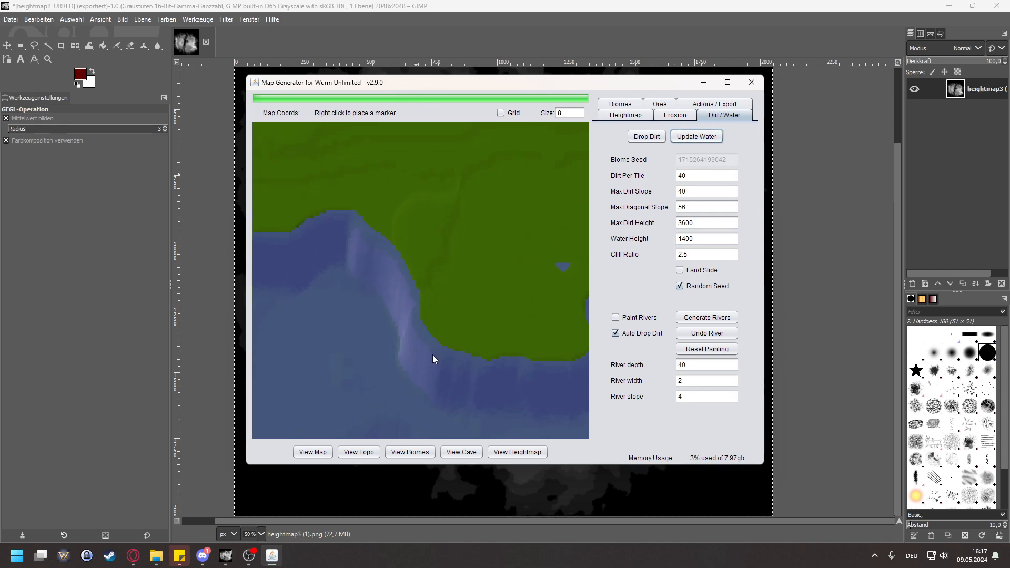
Step: Examine the southern coastline and the inland terrain for smoothness at the new water height
drag(487, 289, 450, 235)
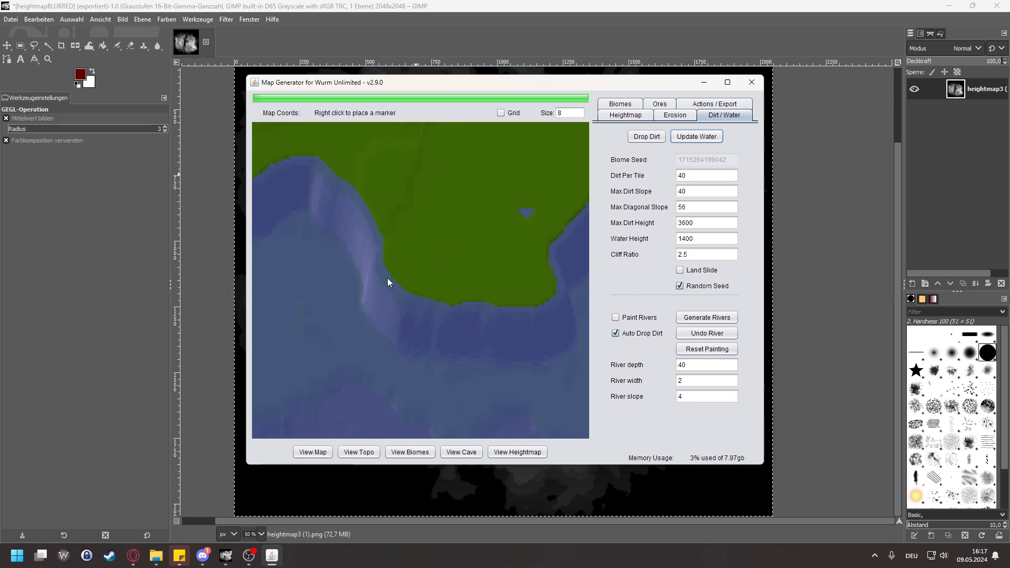
drag(526, 311, 446, 260)
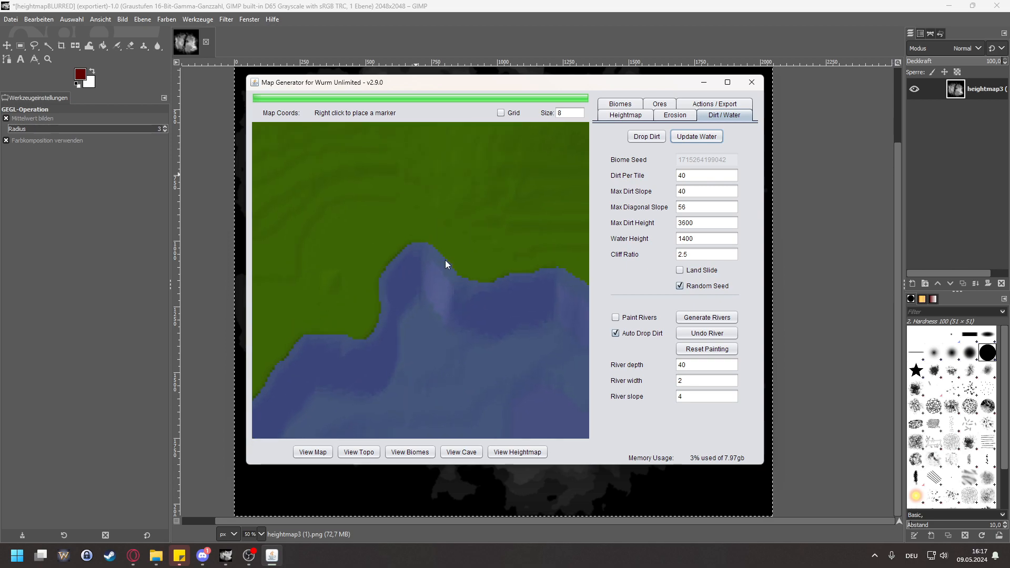
scroll(484, 277, down, 2)
drag(398, 218, 405, 298)
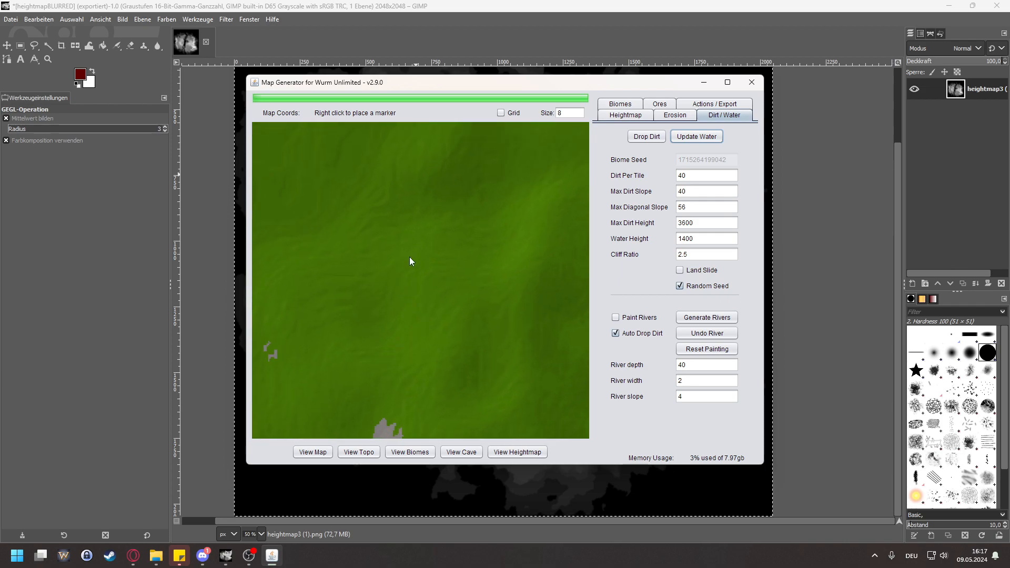
drag(445, 259, 395, 205)
drag(445, 292, 502, 258)
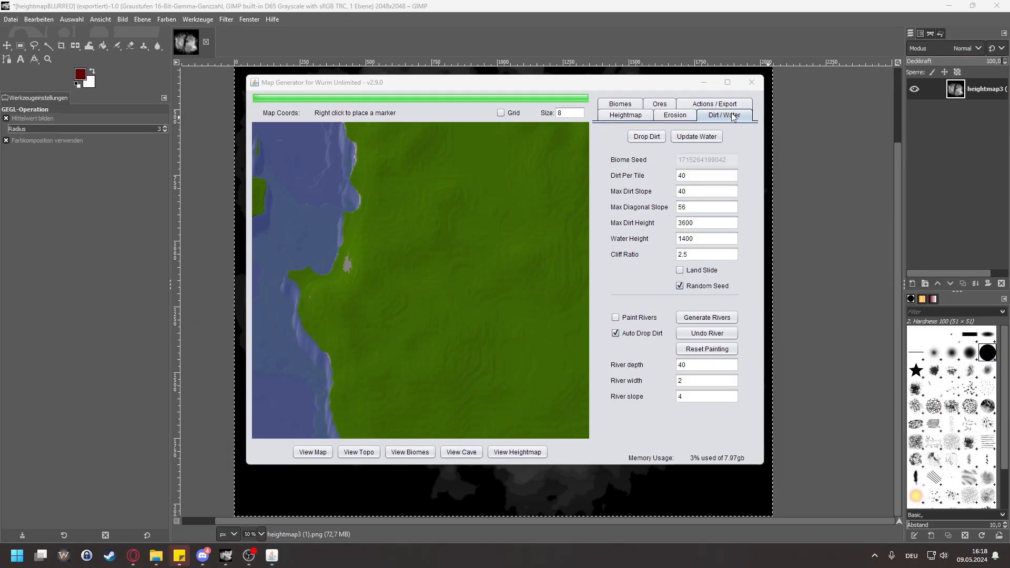
click(714, 116)
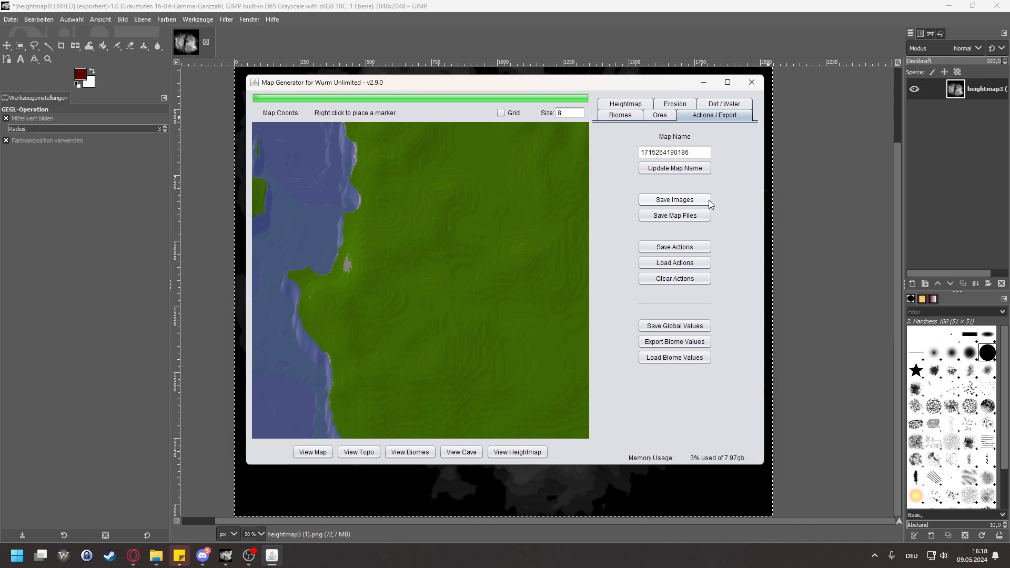
click(685, 217)
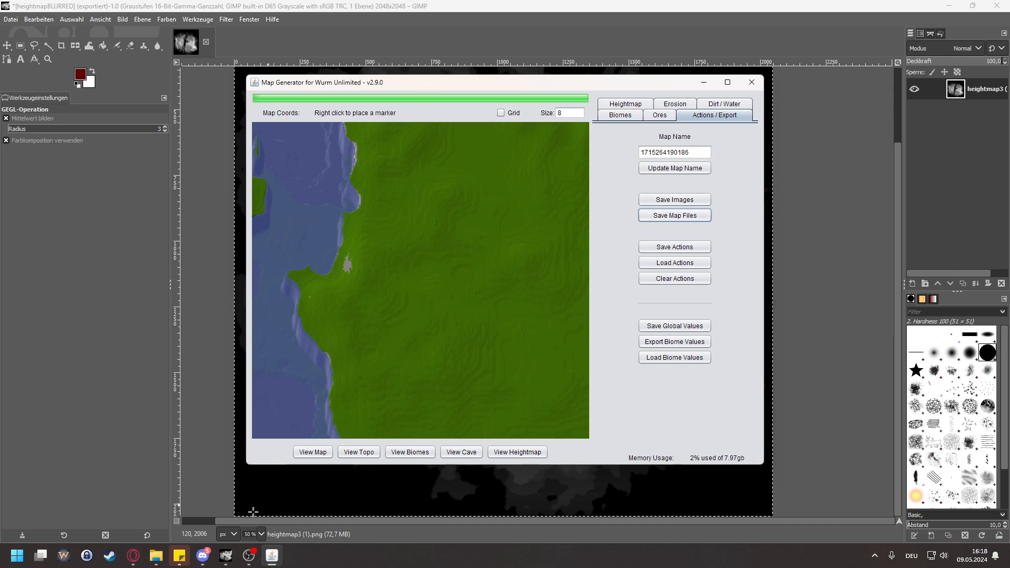
click(156, 555)
click(199, 501)
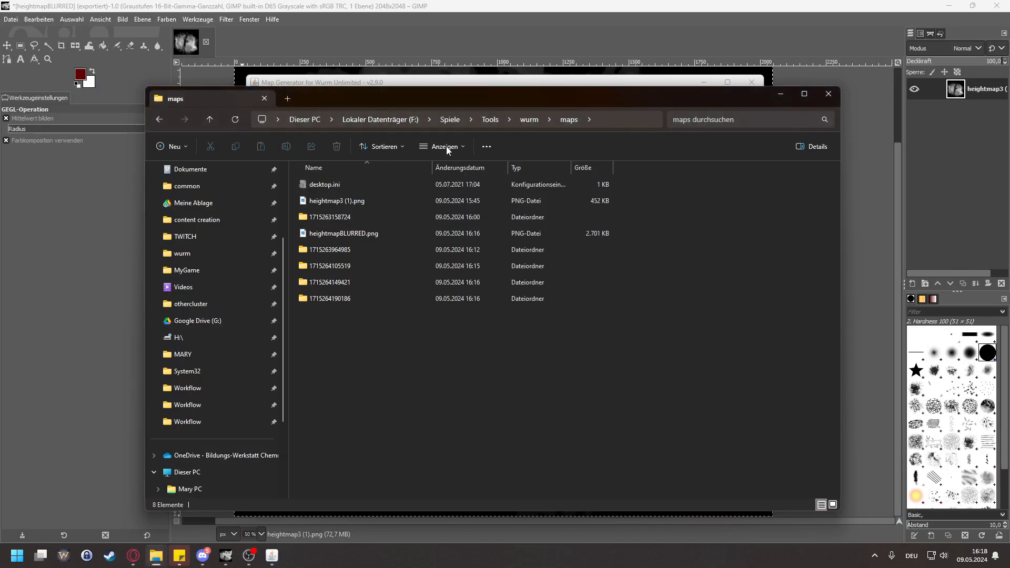
drag(471, 99, 669, 201)
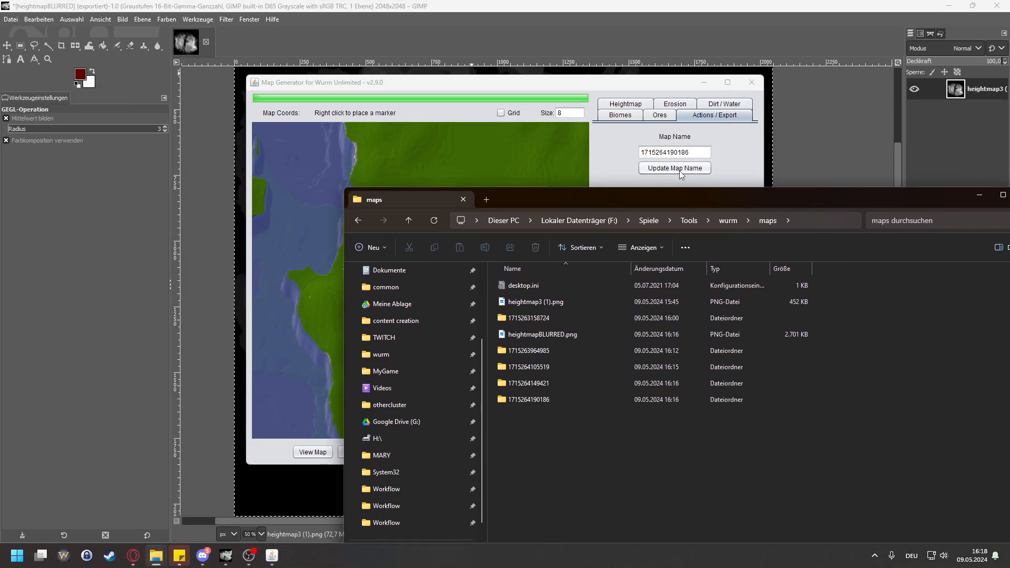
double_click(552, 397)
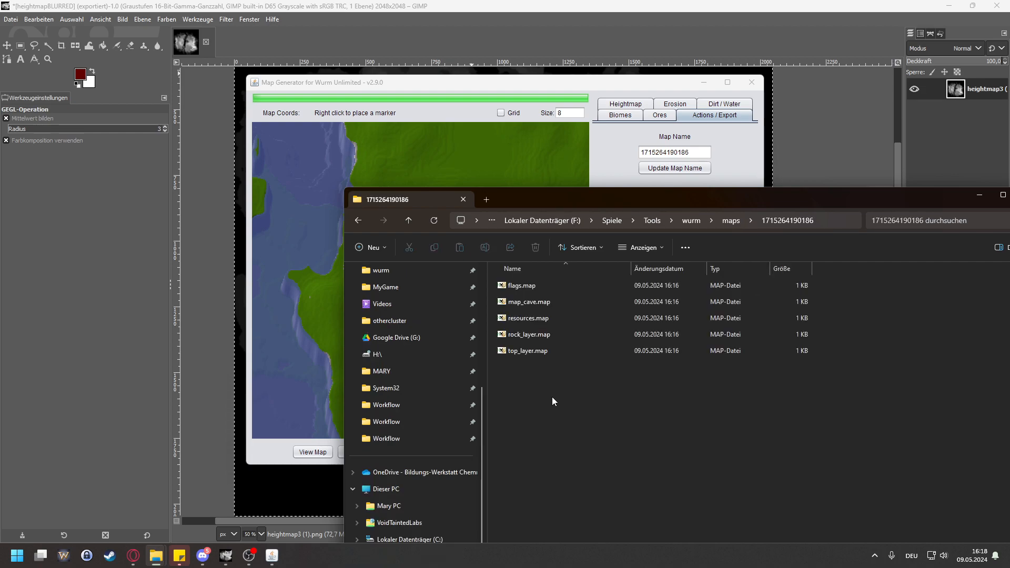
drag(598, 206, 521, 130)
mouse_move(523, 343)
mouse_down()
mouse_move(402, 156)
mouse_move(541, 346)
mouse_up()
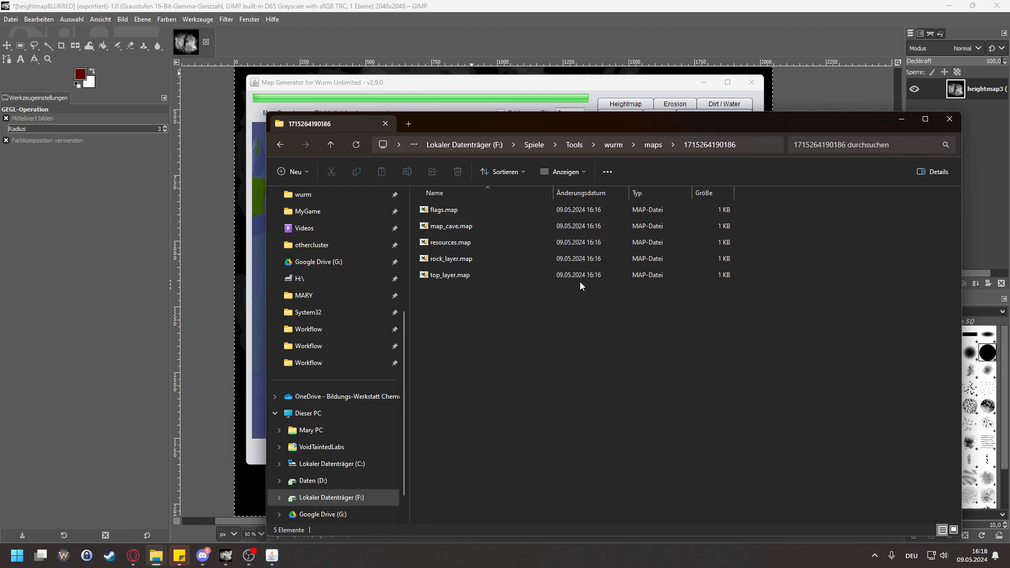
click(653, 144)
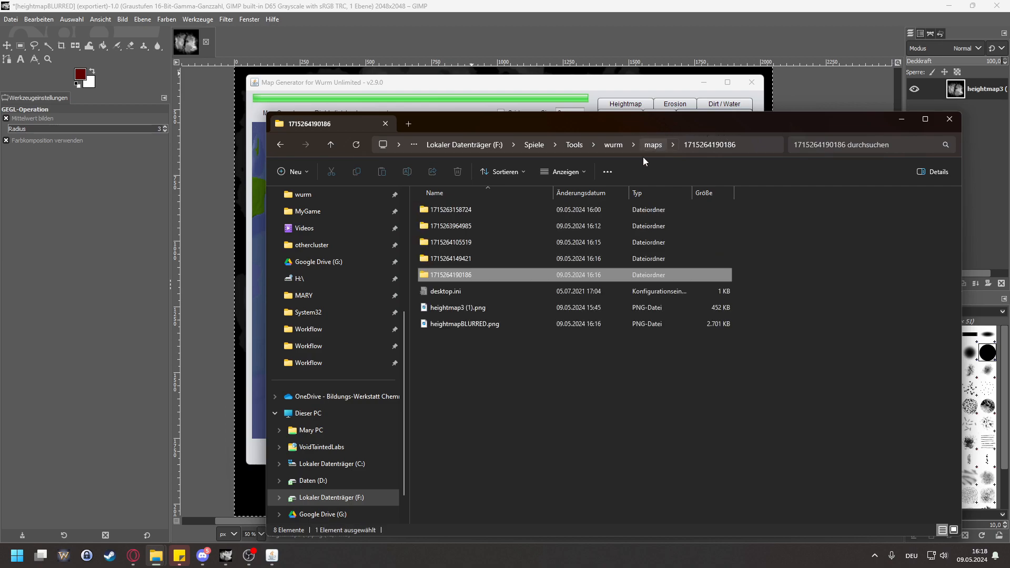
double_click(479, 264)
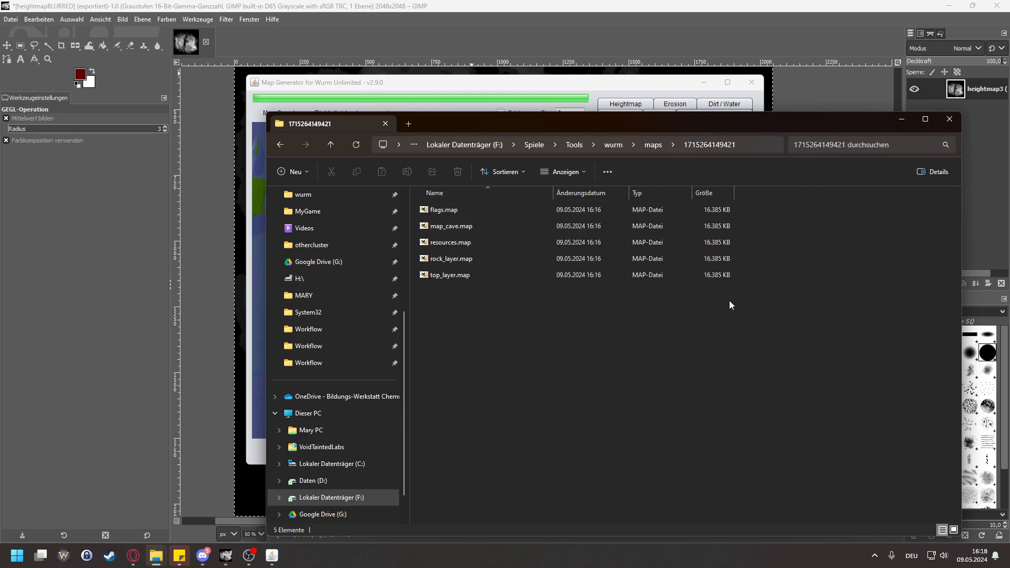
click(656, 145)
double_click(462, 276)
Step: Switch back to the Map Generator, generate the ores and save the map files again
click(596, 75)
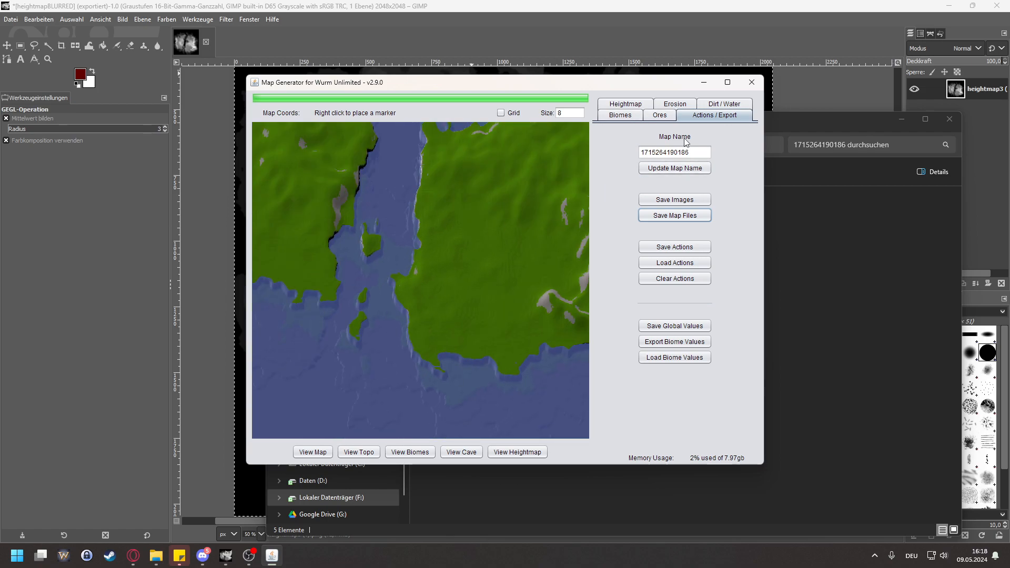
click(659, 115)
click(675, 136)
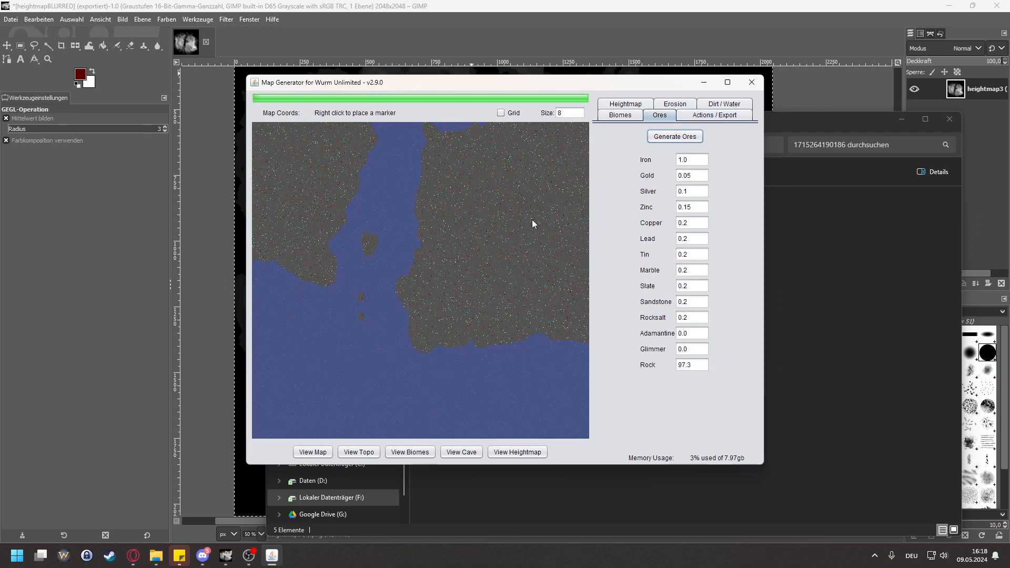
click(721, 116)
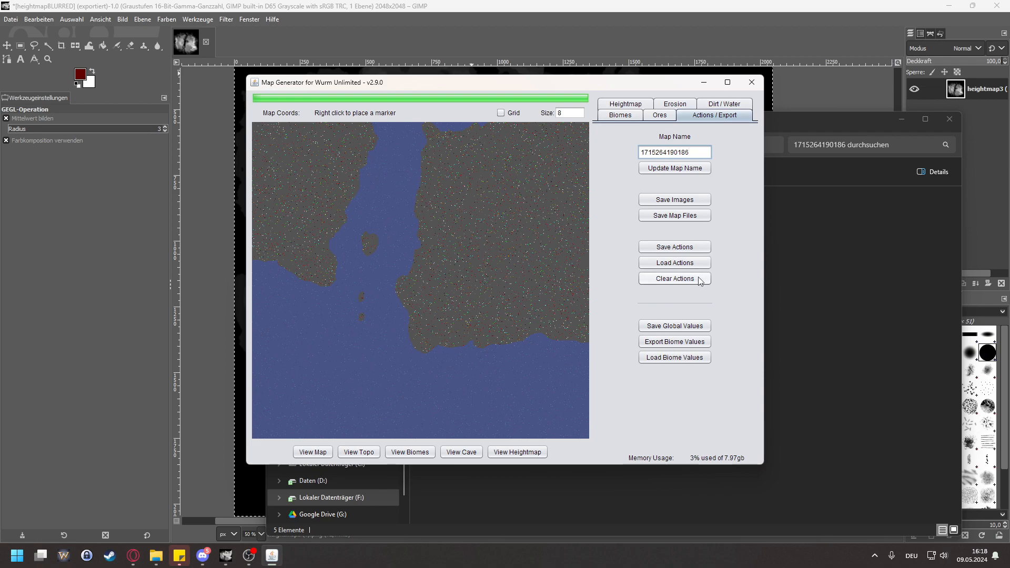
click(652, 216)
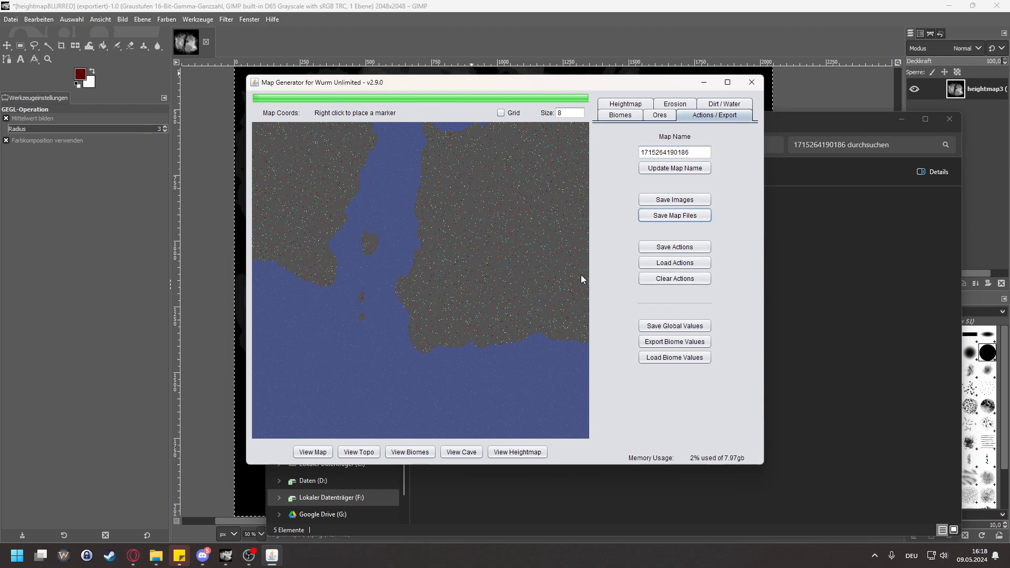
click(541, 489)
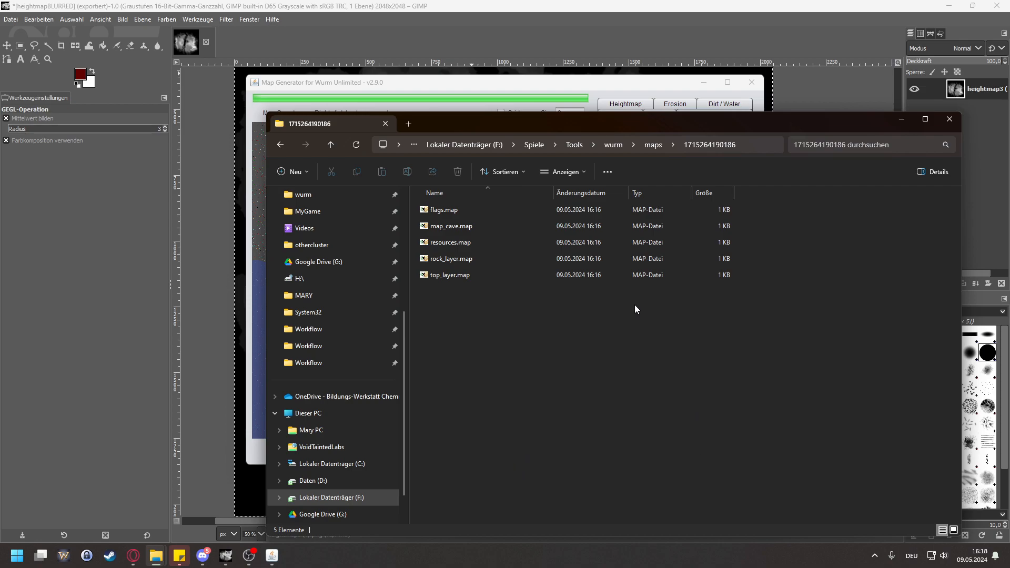
click(662, 85)
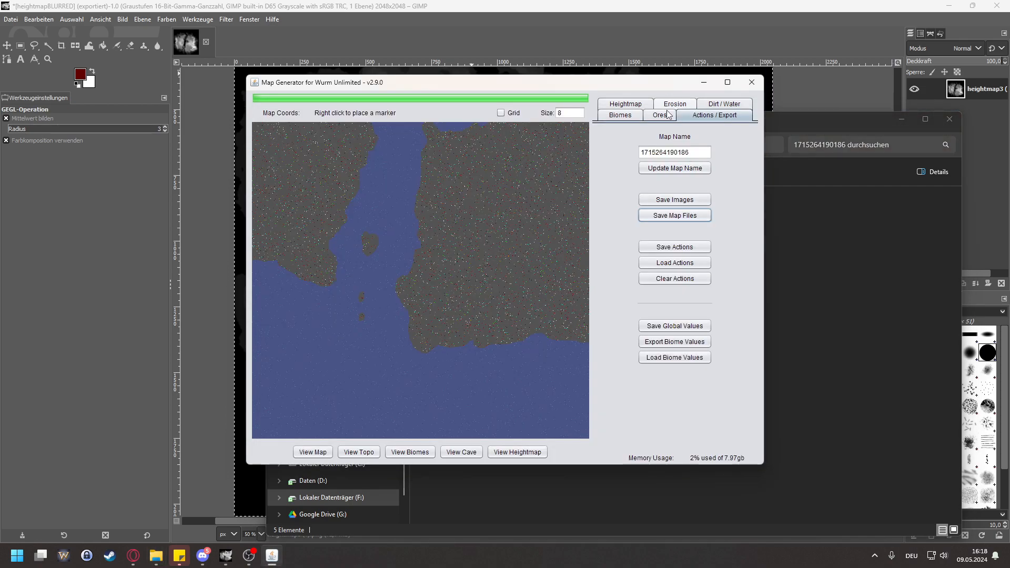
click(620, 116)
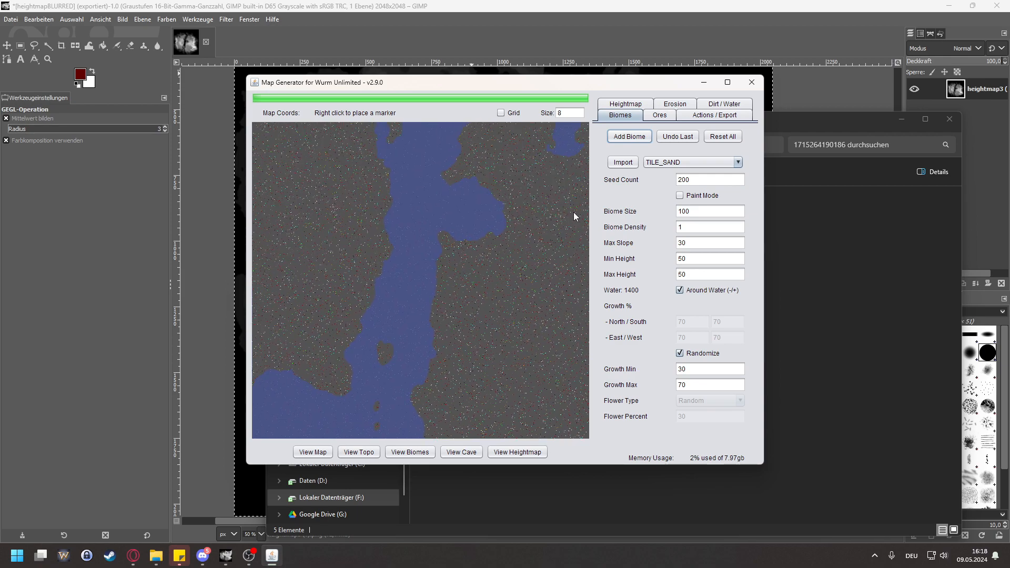
click(777, 175)
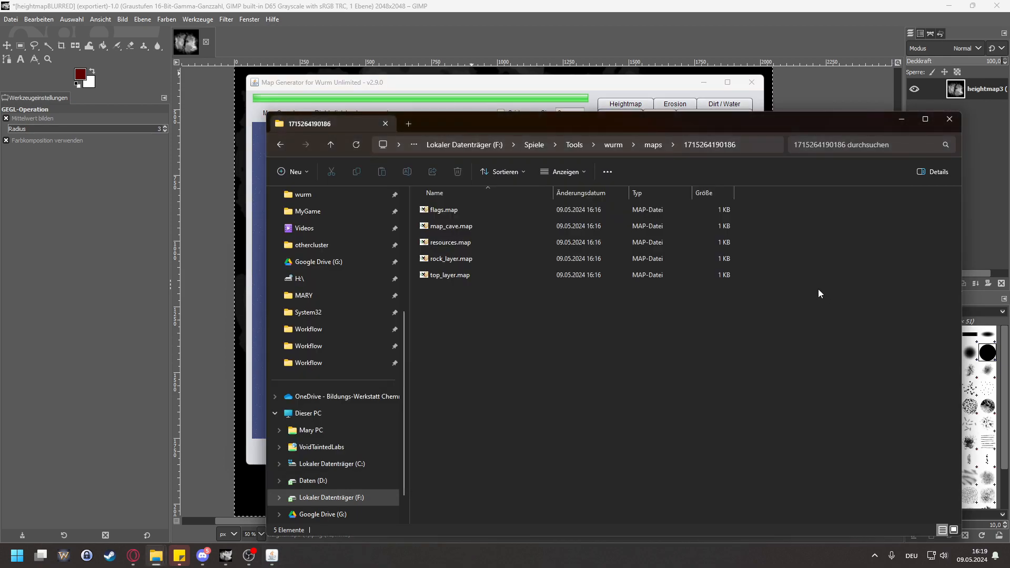
Step: Return to the Map Generator and update the map name to Test
click(650, 77)
click(709, 115)
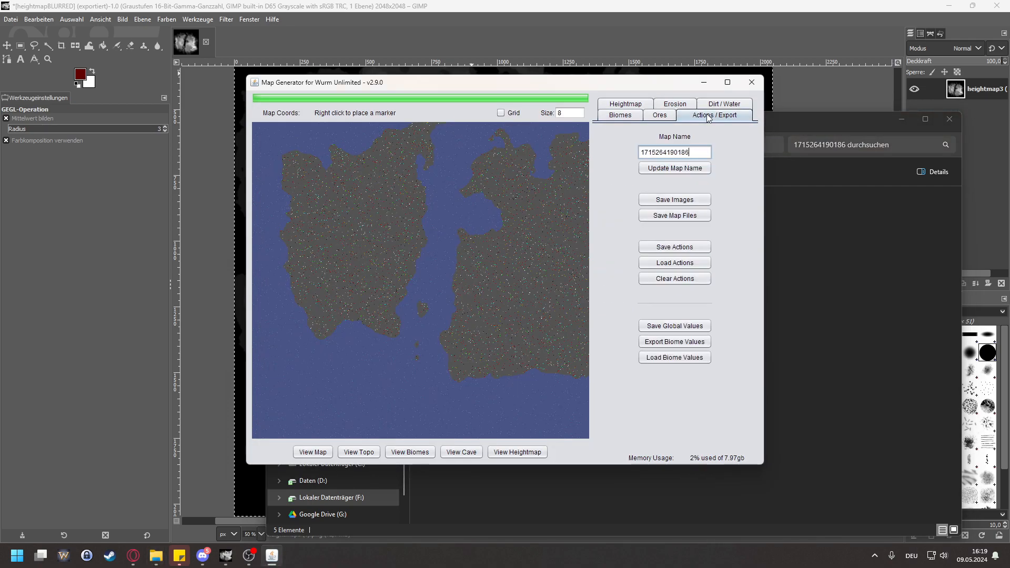
double_click(704, 152)
text(t)
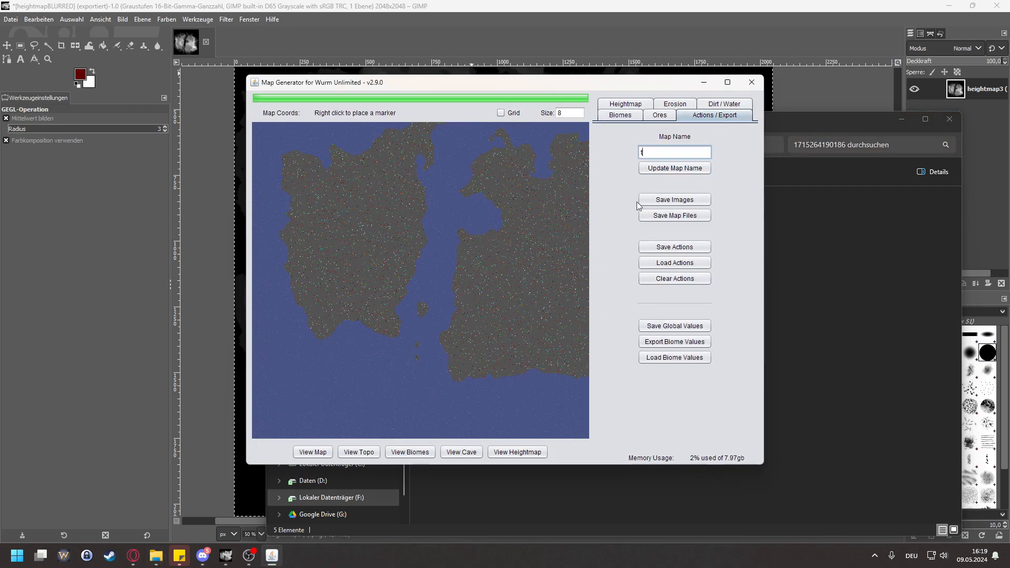
text(est)
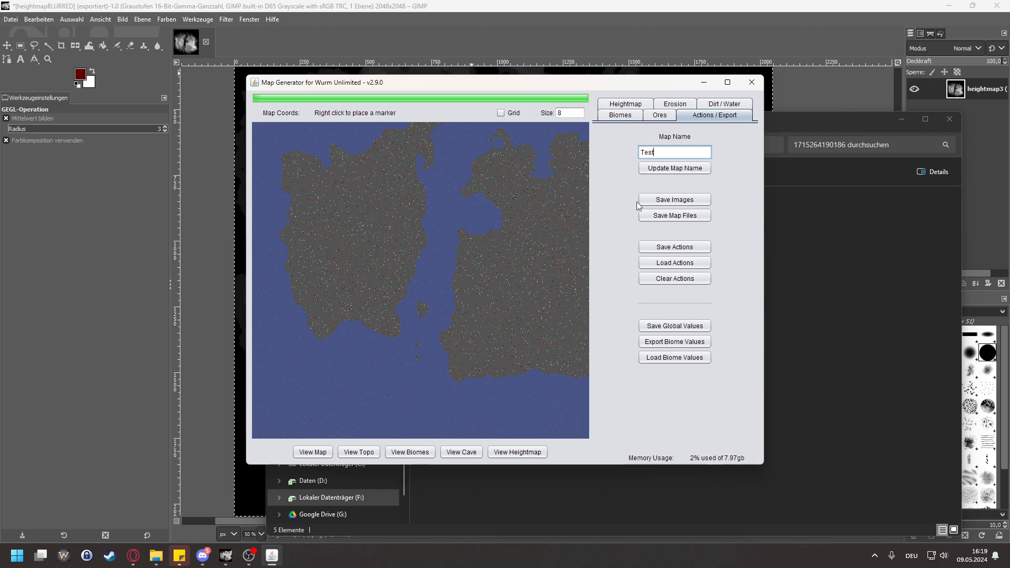
click(675, 170)
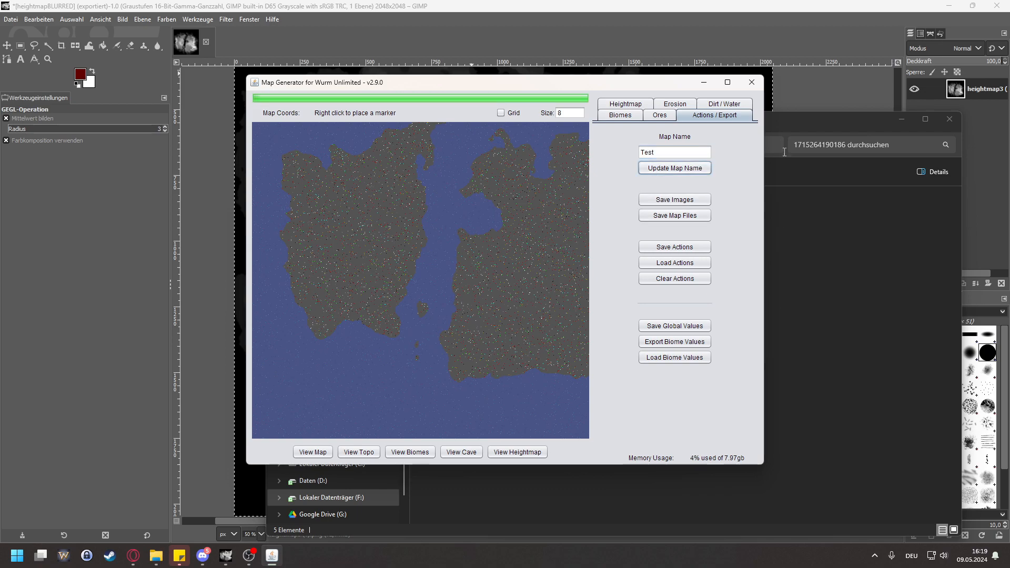
Step: Display the biome view and add a TILE_SAND biome around the water
click(621, 115)
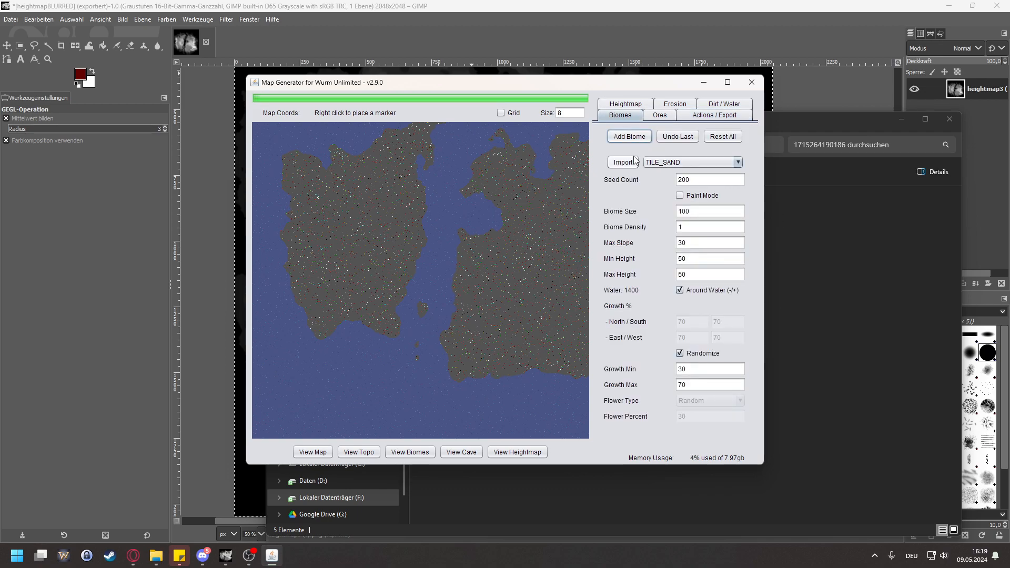
click(410, 452)
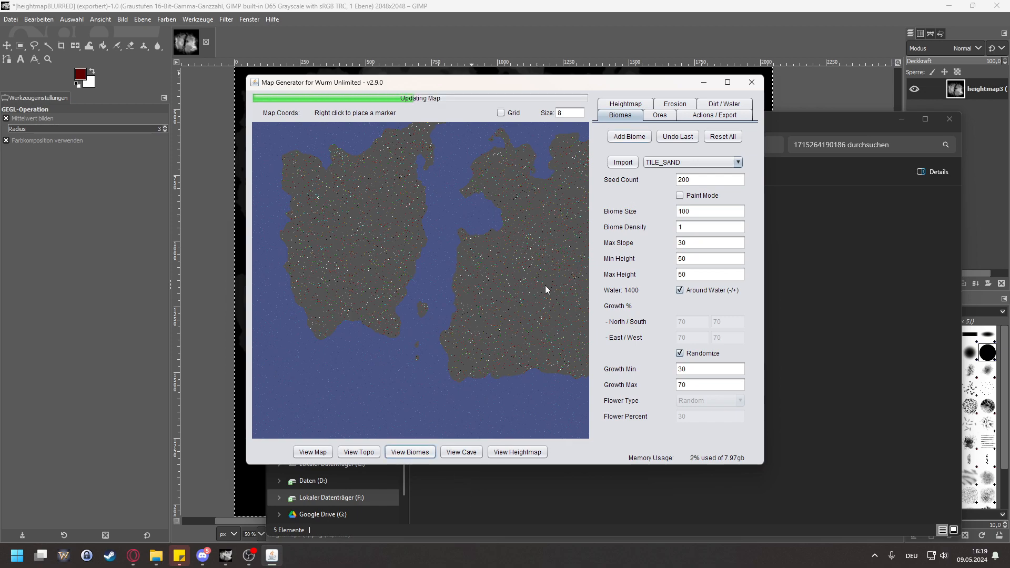
click(622, 161)
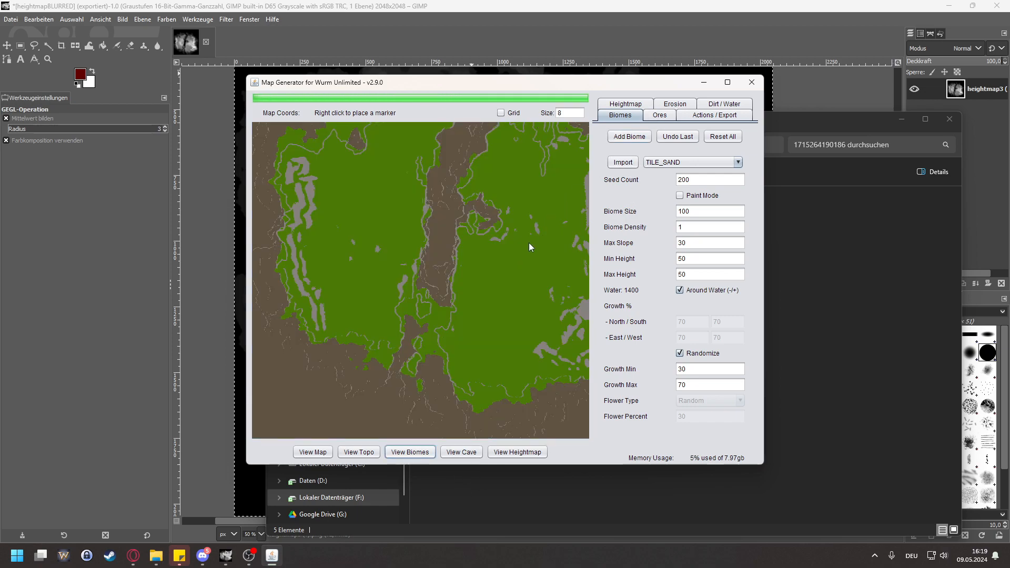
click(629, 136)
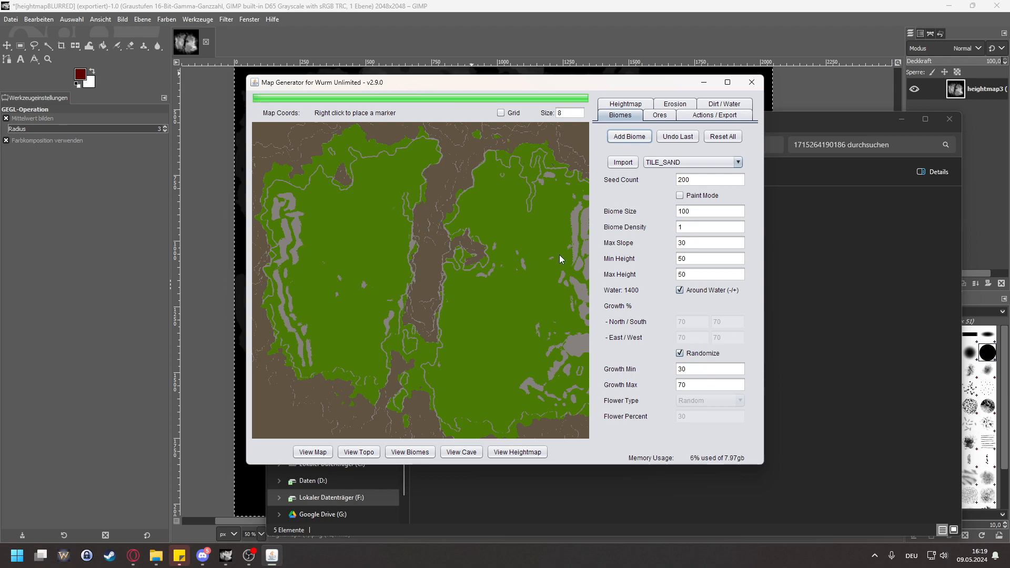
Step: Apply the map name Test again and save the map files with the added sand biome
click(713, 116)
click(676, 171)
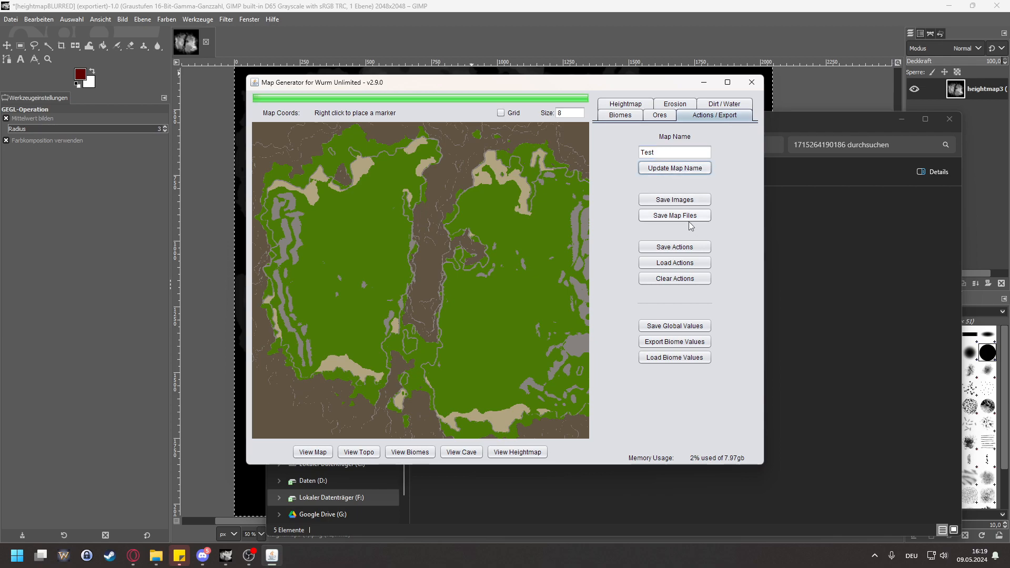
click(664, 220)
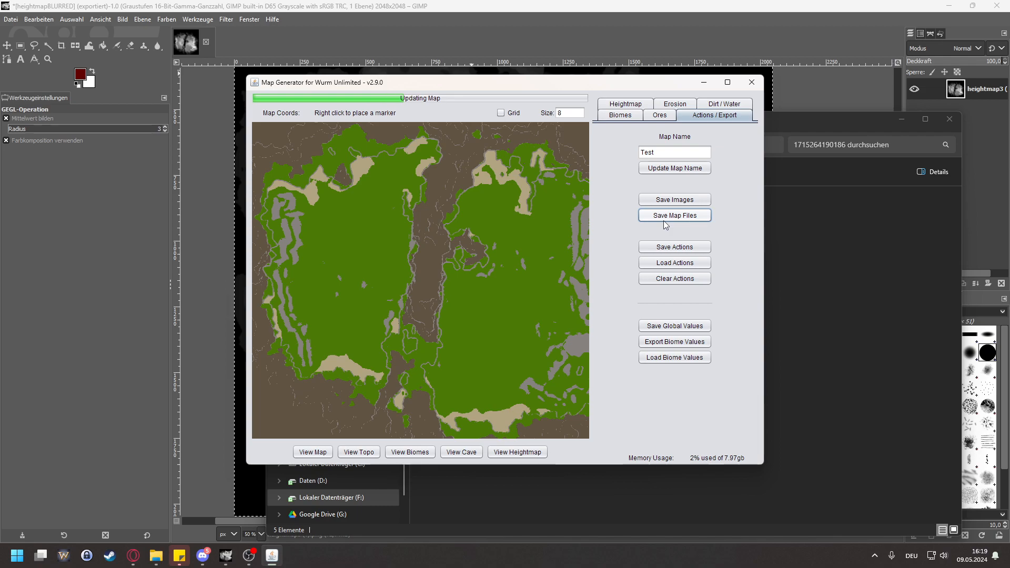
click(781, 254)
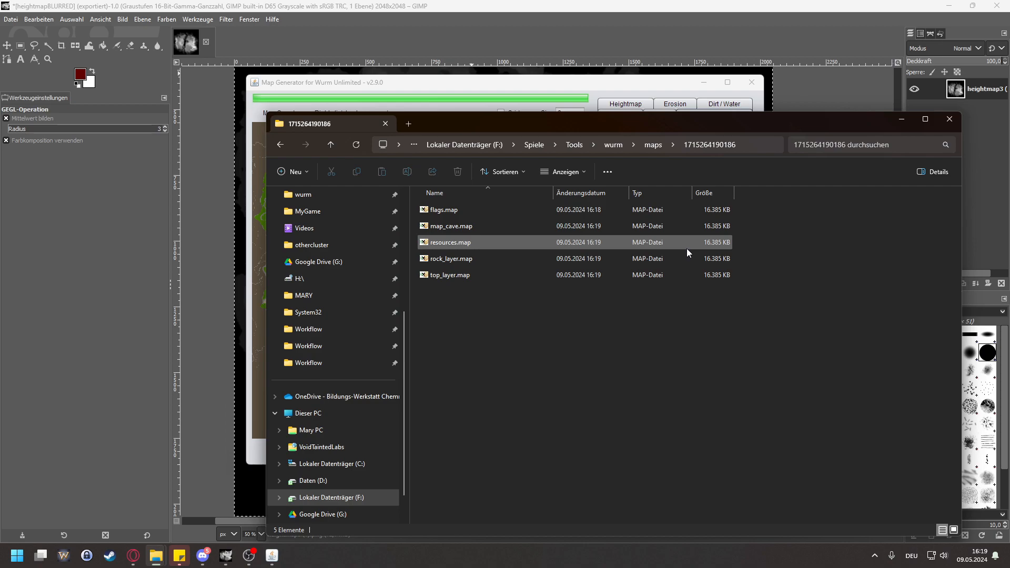
drag(532, 318, 425, 205)
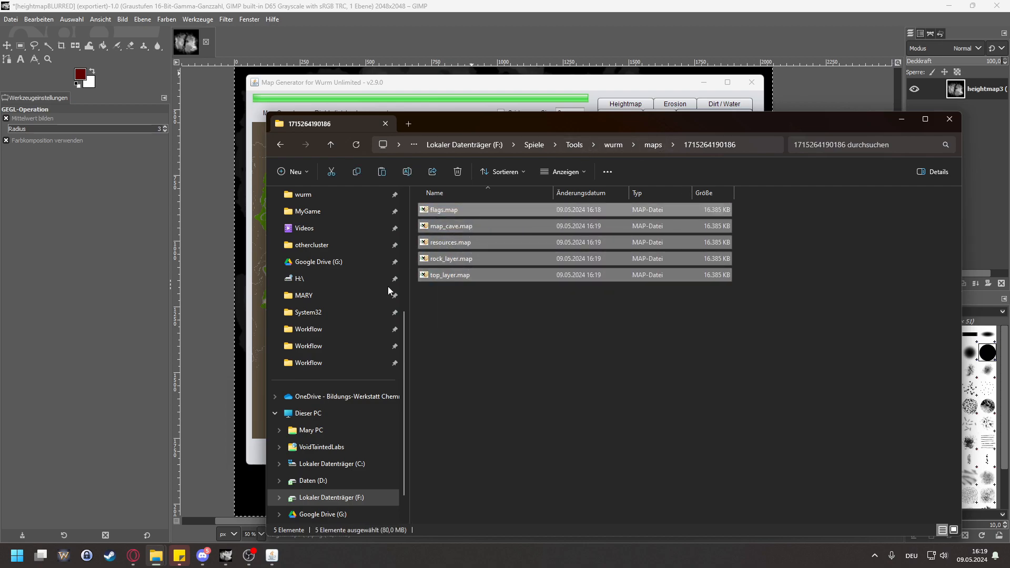
scroll(352, 321, up, 3)
scroll(373, 330, down, 2)
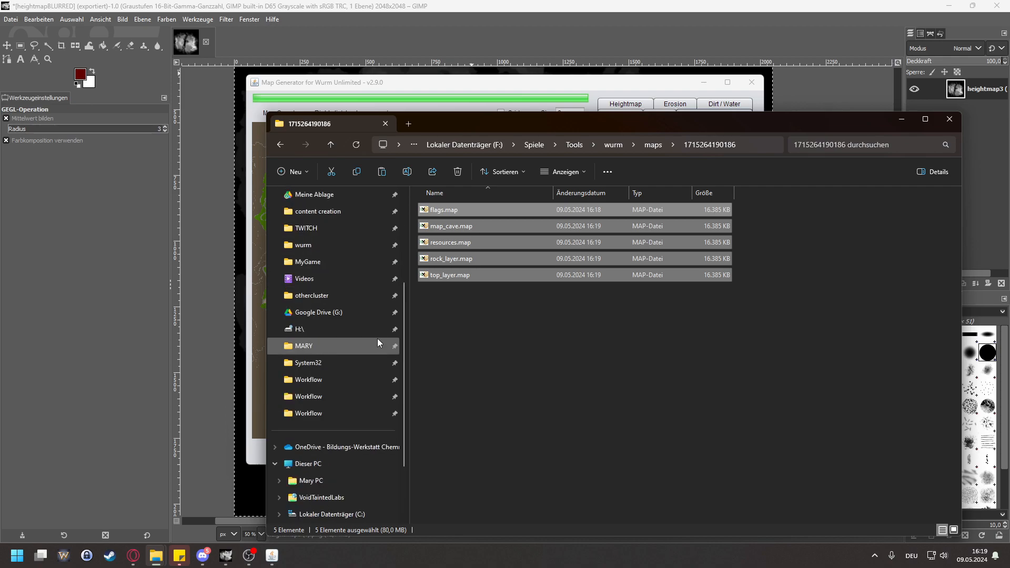
click(340, 296)
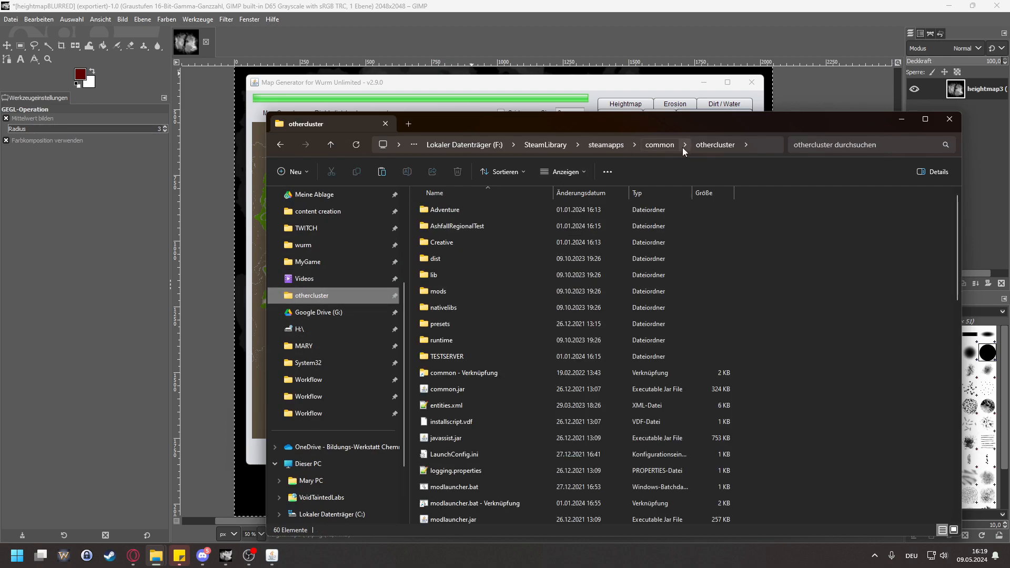
click(658, 146)
scroll(524, 384, down, 10)
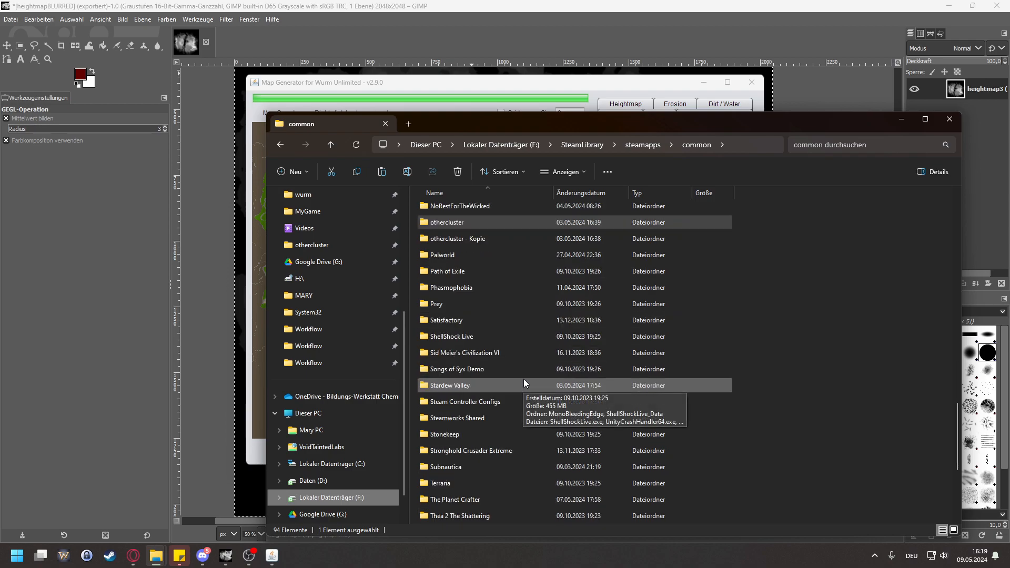
scroll(490, 466, down, 2)
click(475, 484)
double_click(475, 484)
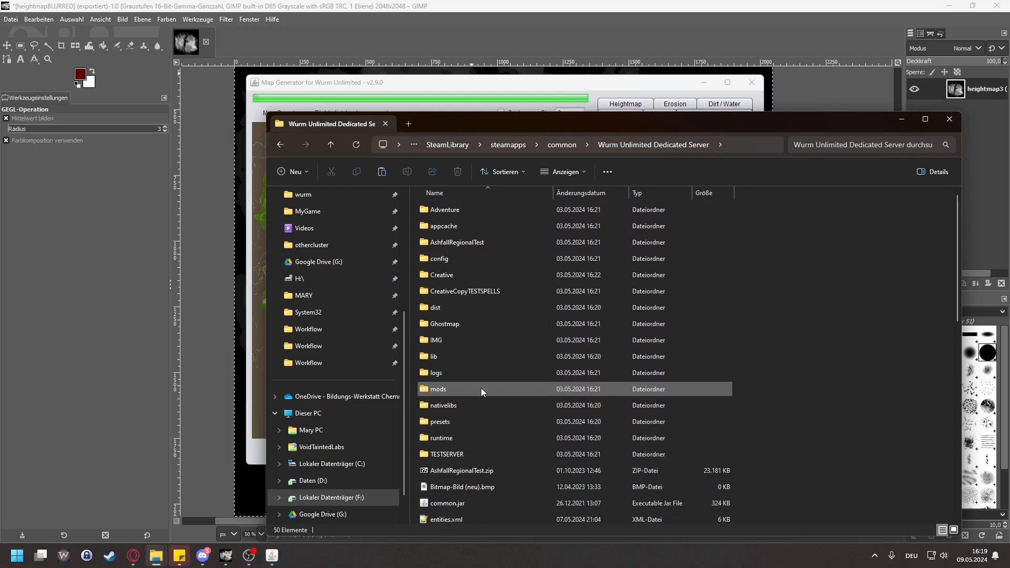
Step: Duplicate the Creative folder in the Wurm Unlimited Dedicated Server directory and rename the copy as TESTMAP
click(472, 276)
key(ctrl+c)
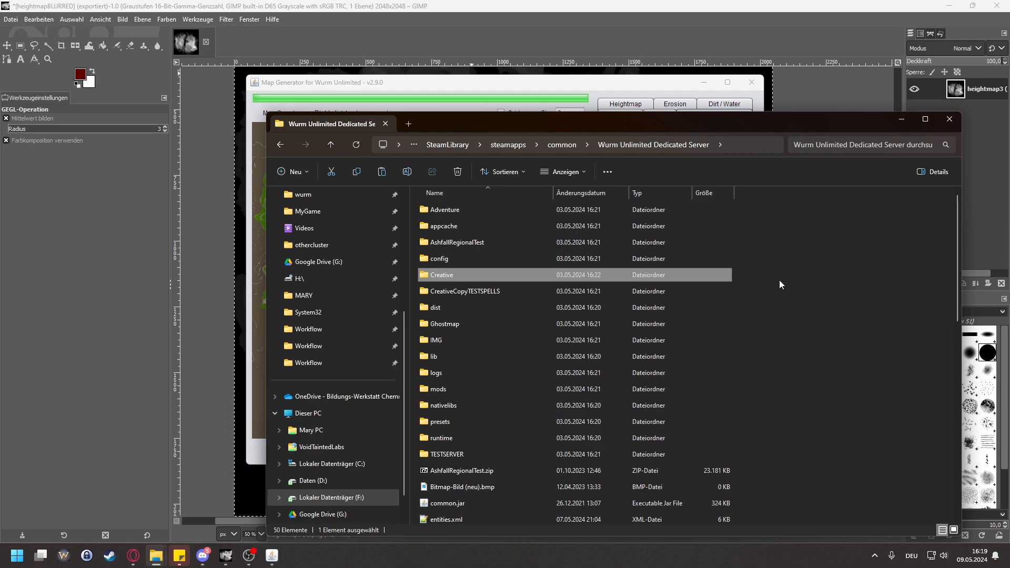
key(ctrl+v)
right_click(471, 518)
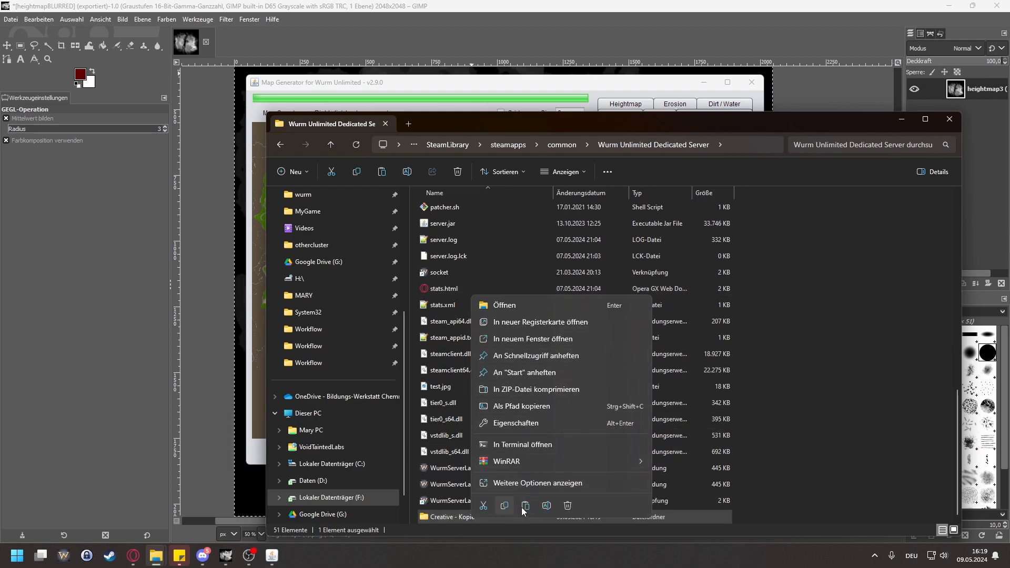
click(546, 505)
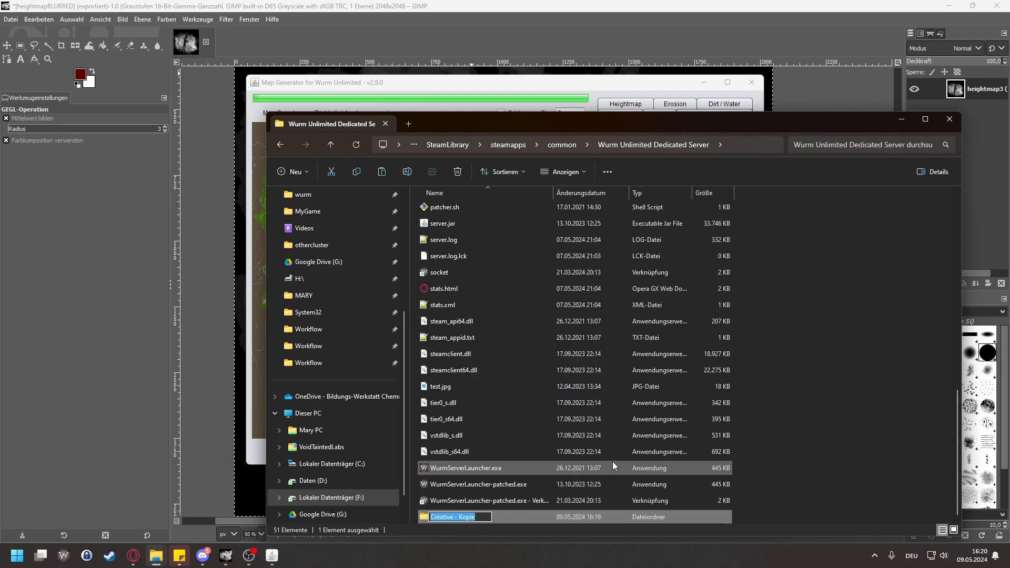
text(T)
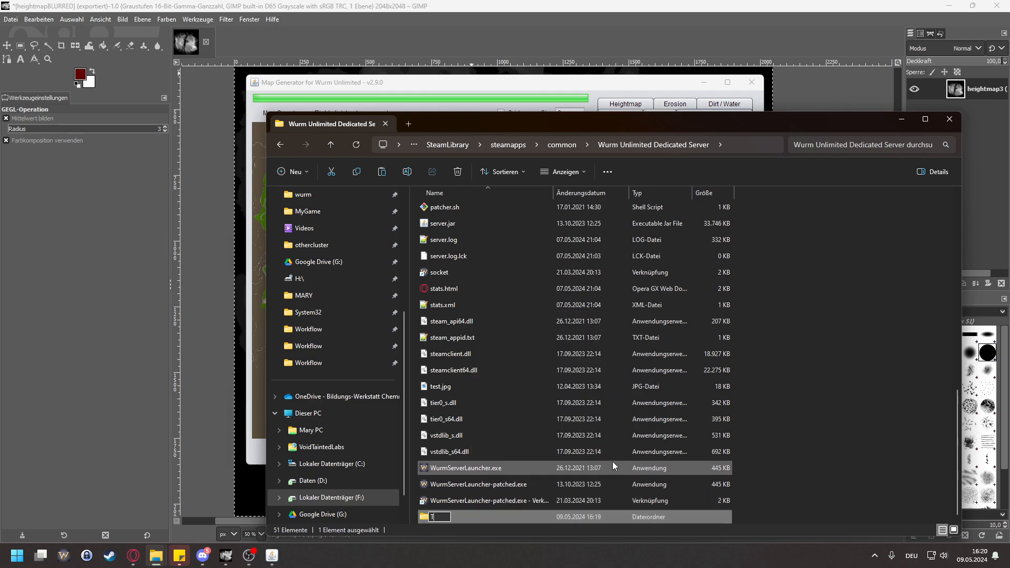
text(ESTMAP)
key(Return)
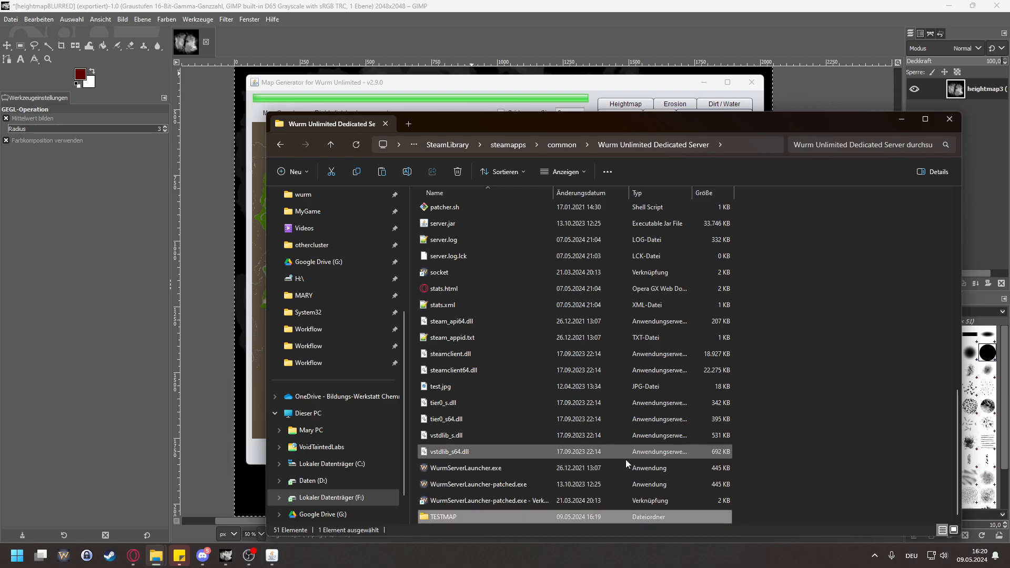
double_click(511, 514)
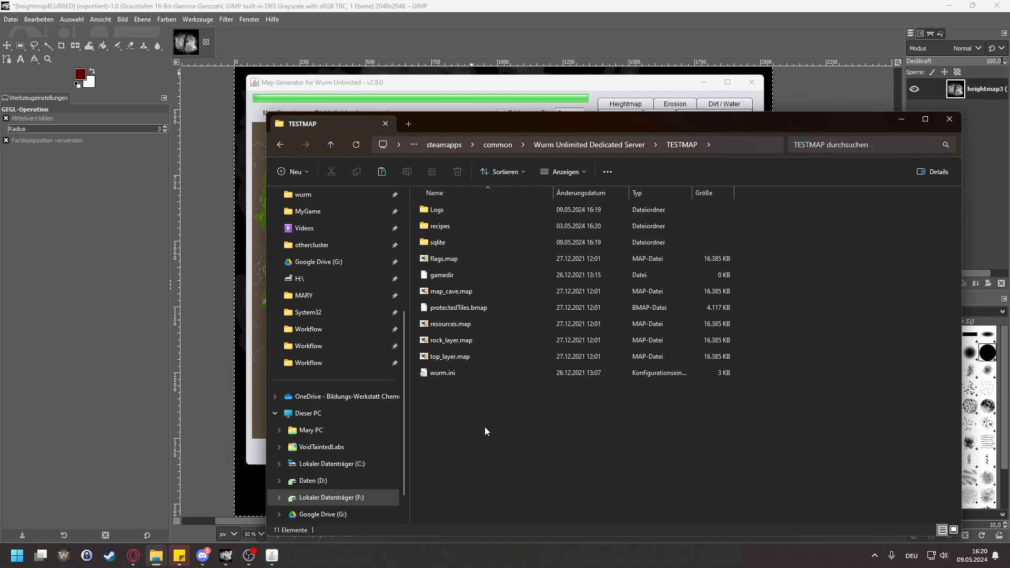
key(ctrl+v)
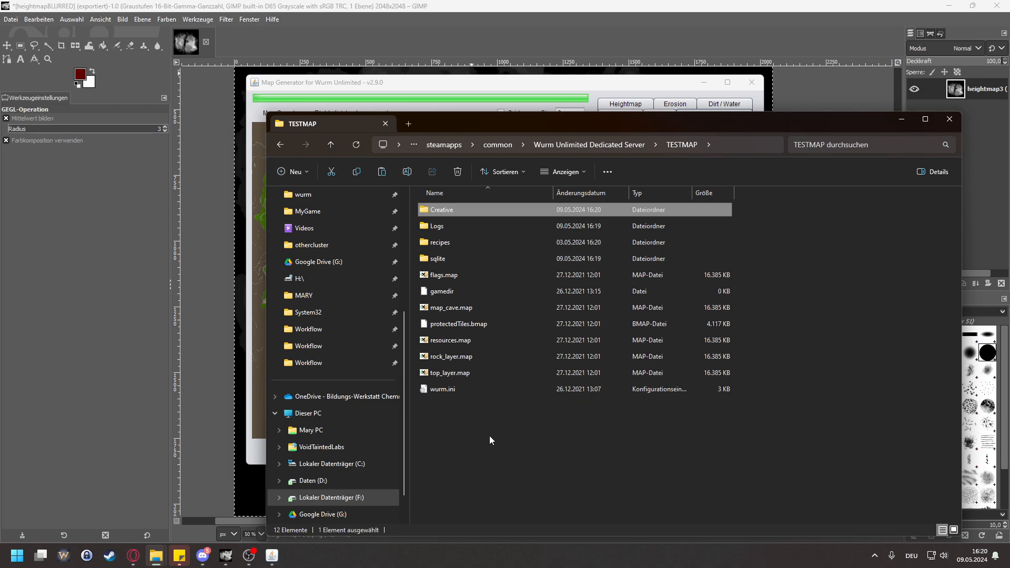
key(Delete)
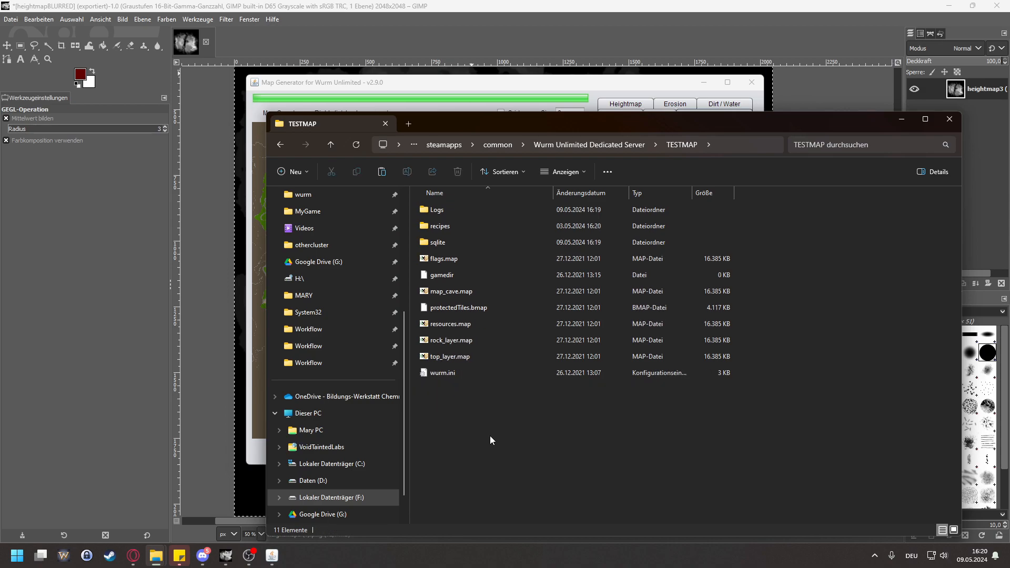
drag(542, 130, 712, 158)
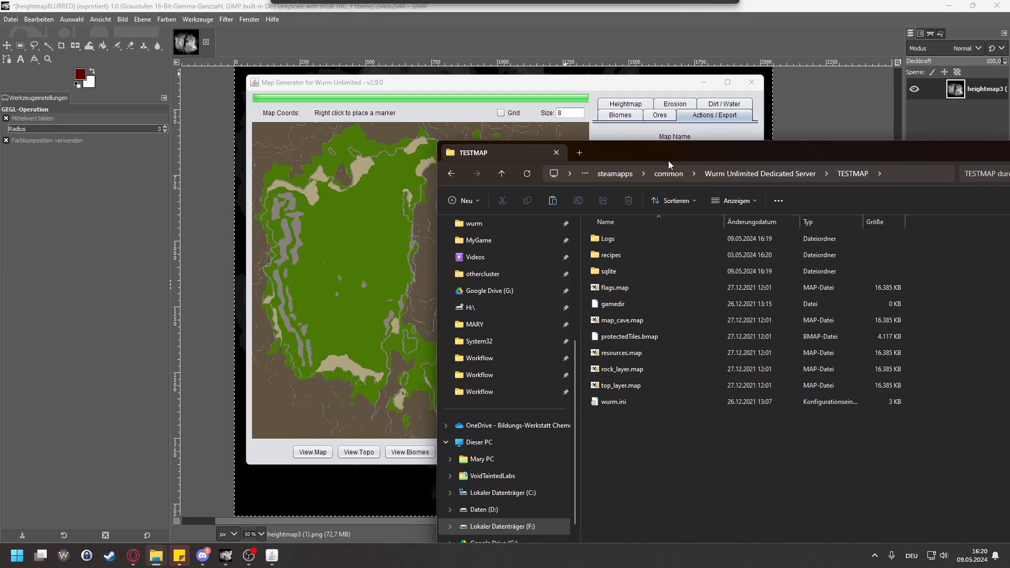
click(452, 174)
click(452, 173)
click(451, 174)
click(452, 175)
click(451, 174)
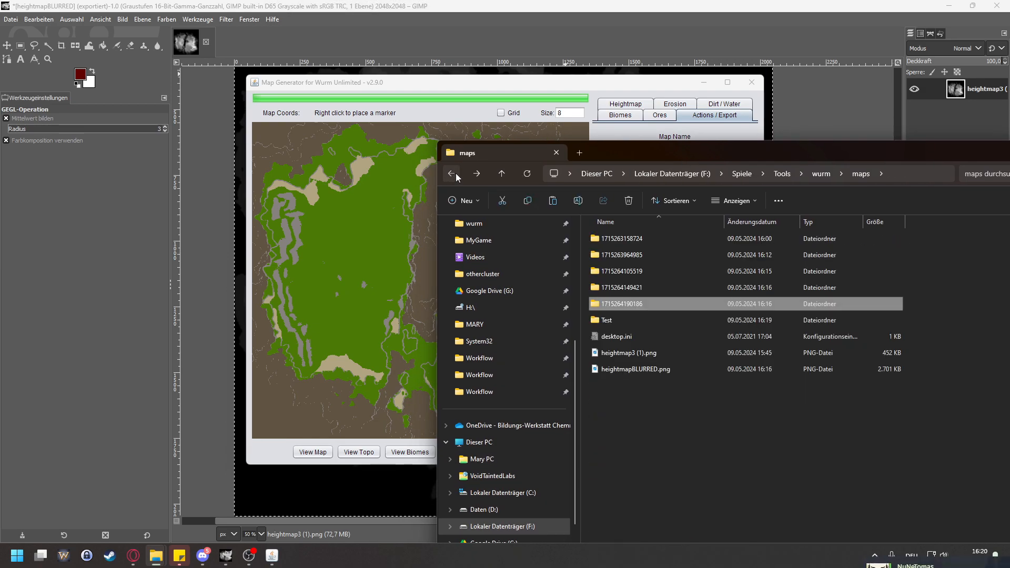
click(475, 174)
drag(676, 329, 598, 227)
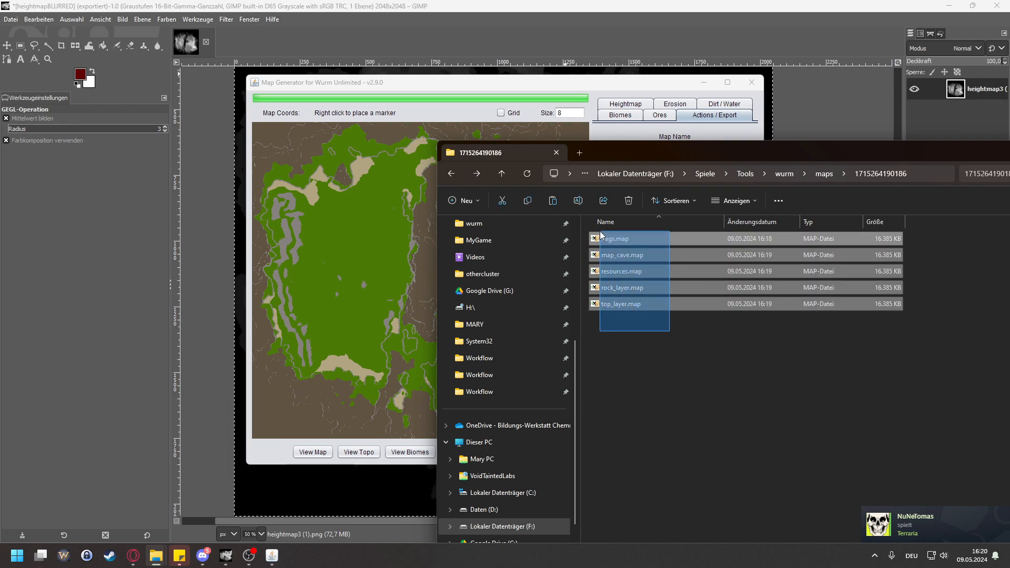
Step: Paste the five map files into the server's TESTMAP folder, replacing the existing ones
click(476, 174)
click(476, 174)
click(476, 174)
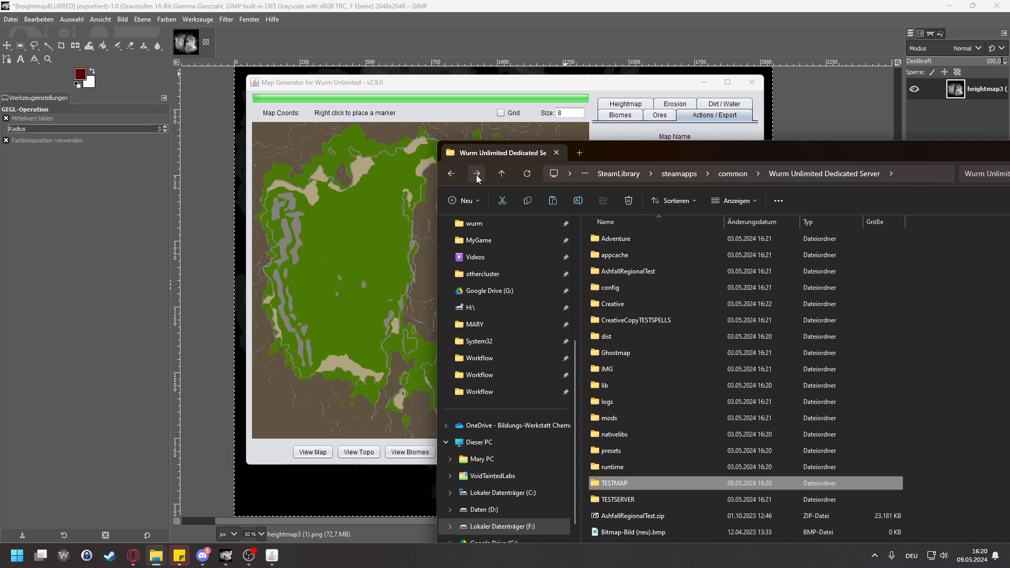
double_click(658, 482)
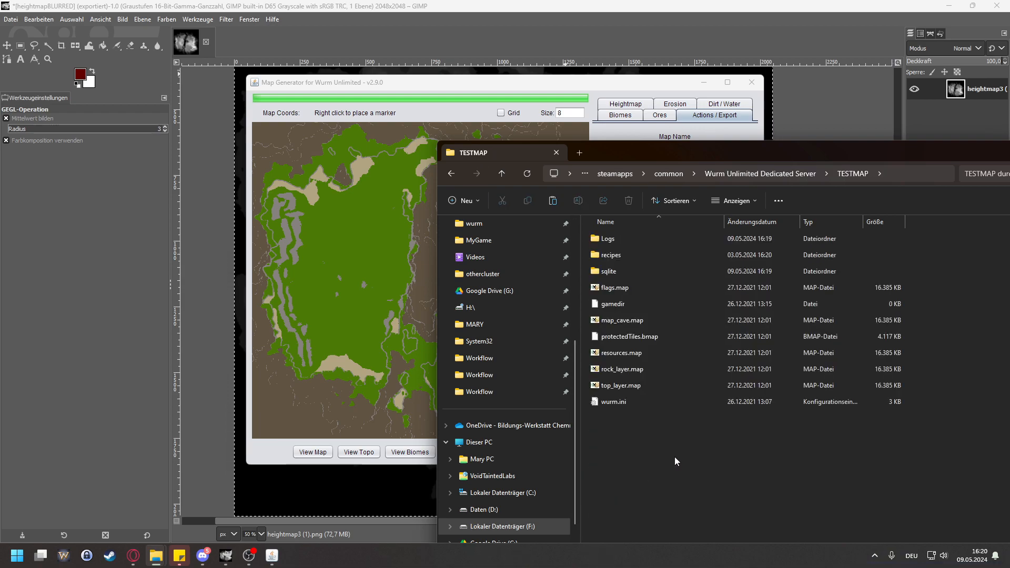
key(ctrl+v)
click(534, 208)
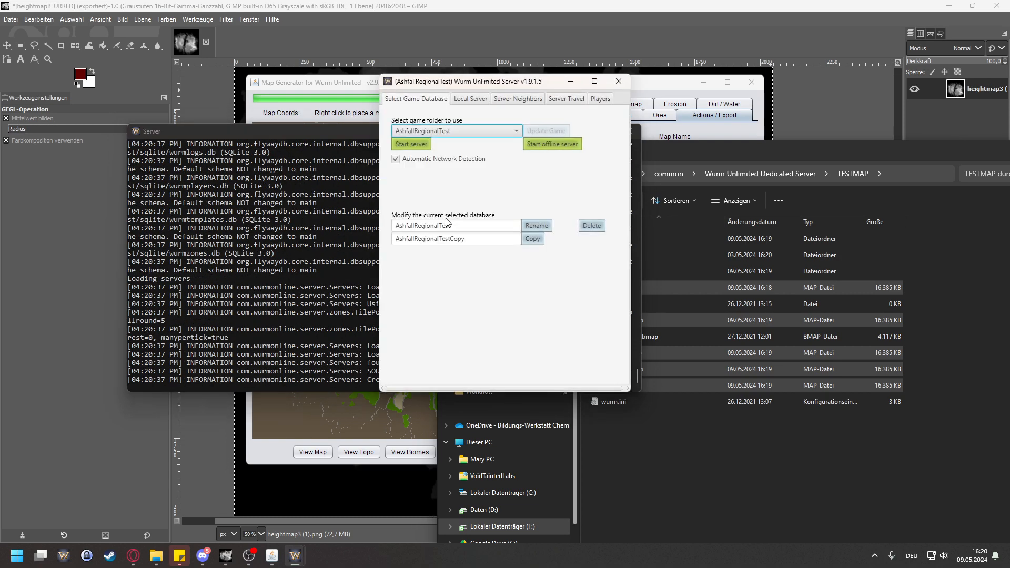
Step: Choose TESTMAP as the game folder in the Wurm Unlimited Server launcher and start the server
click(450, 131)
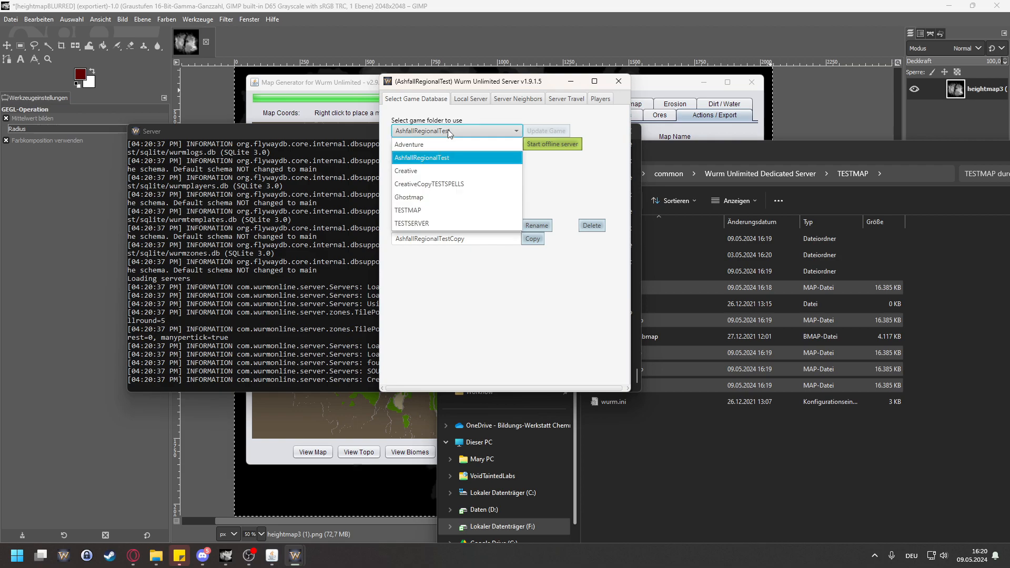
click(435, 210)
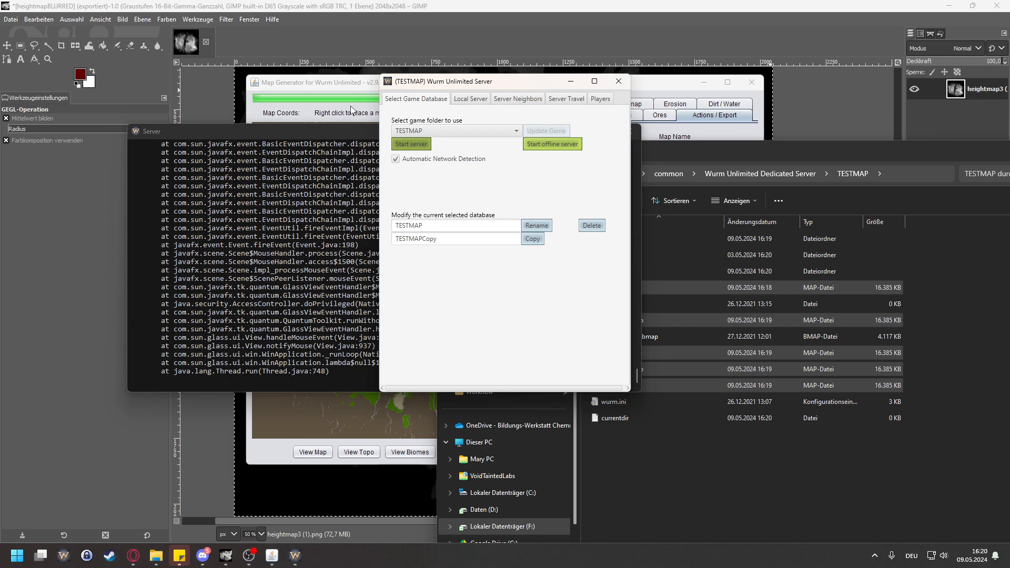
Step: Display the map view in the Map Generator and examine the terrain up close, placing a marker inland of the western coast to read its coordinates
click(317, 85)
click(322, 455)
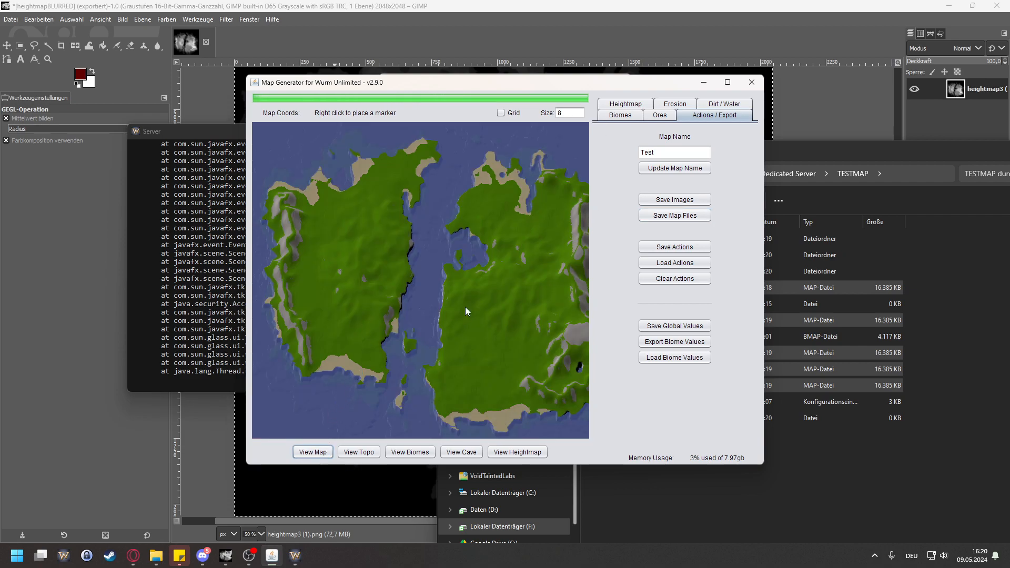
scroll(521, 330, up, 2)
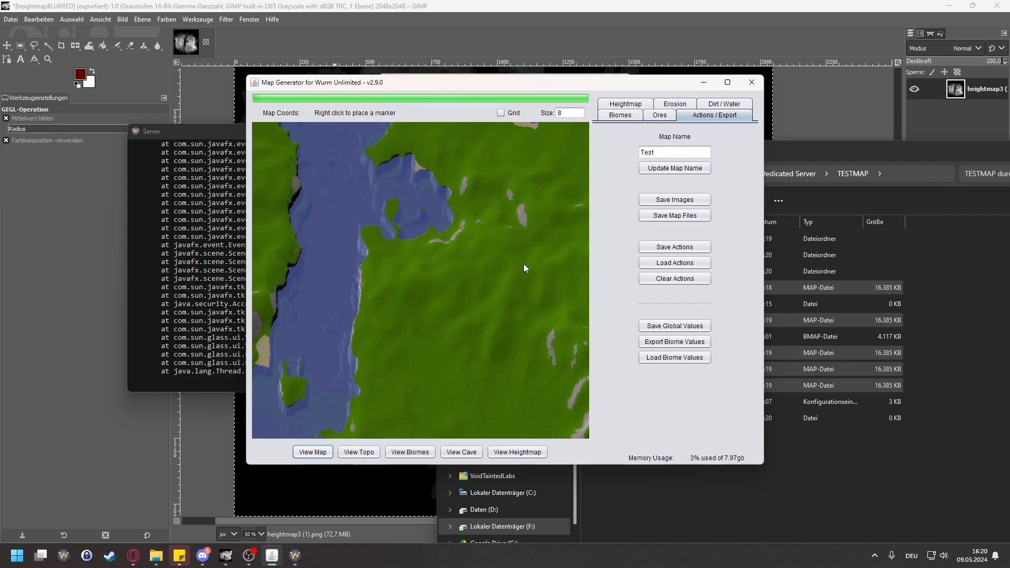
scroll(486, 321, up, 2)
scroll(506, 358, up, 2)
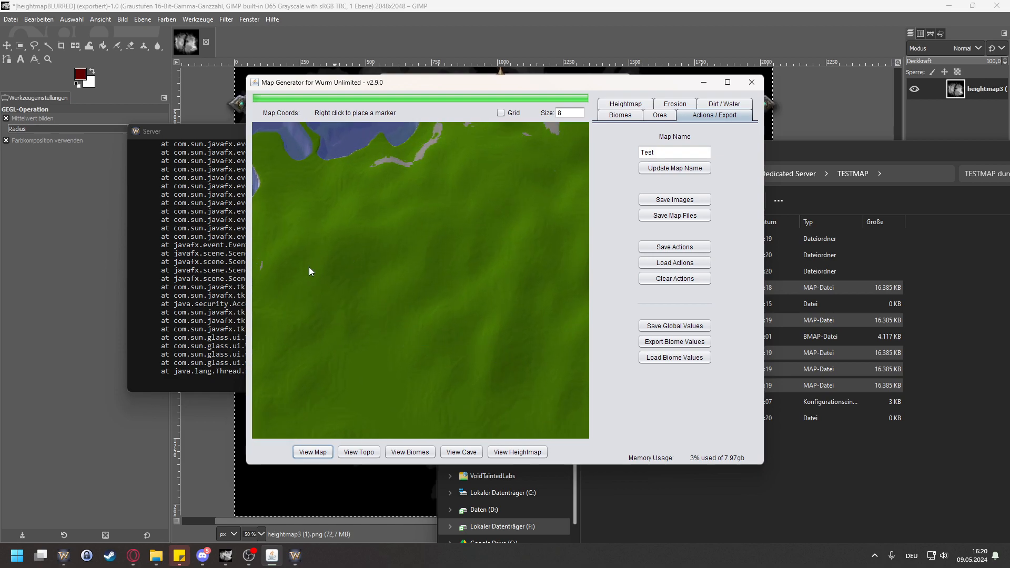
mouse_move(368, 295)
mouse_down()
mouse_move(520, 296)
mouse_move(528, 282)
mouse_up()
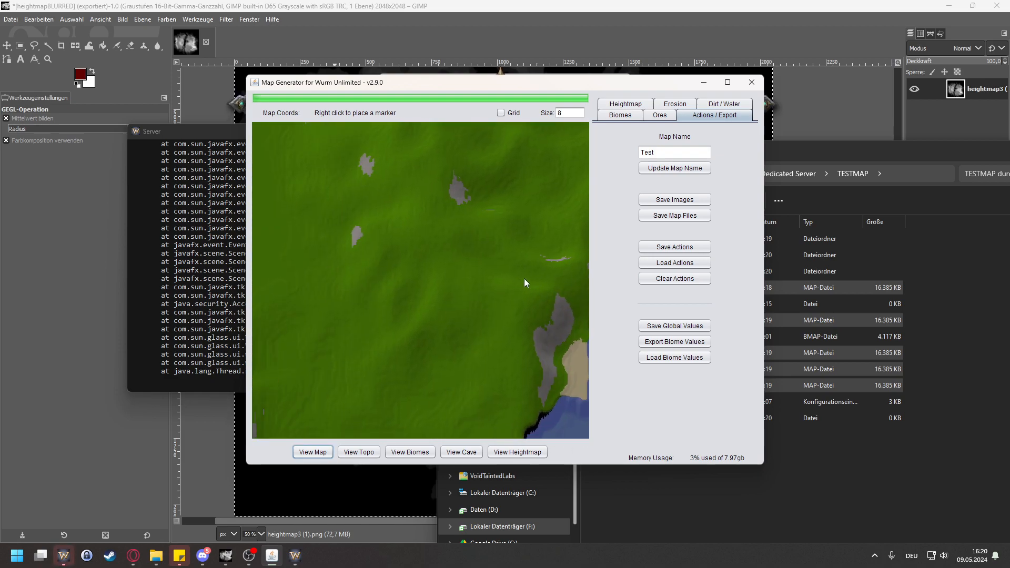
drag(326, 297, 501, 297)
drag(425, 249, 396, 305)
scroll(487, 366, up, 1)
drag(445, 380, 500, 316)
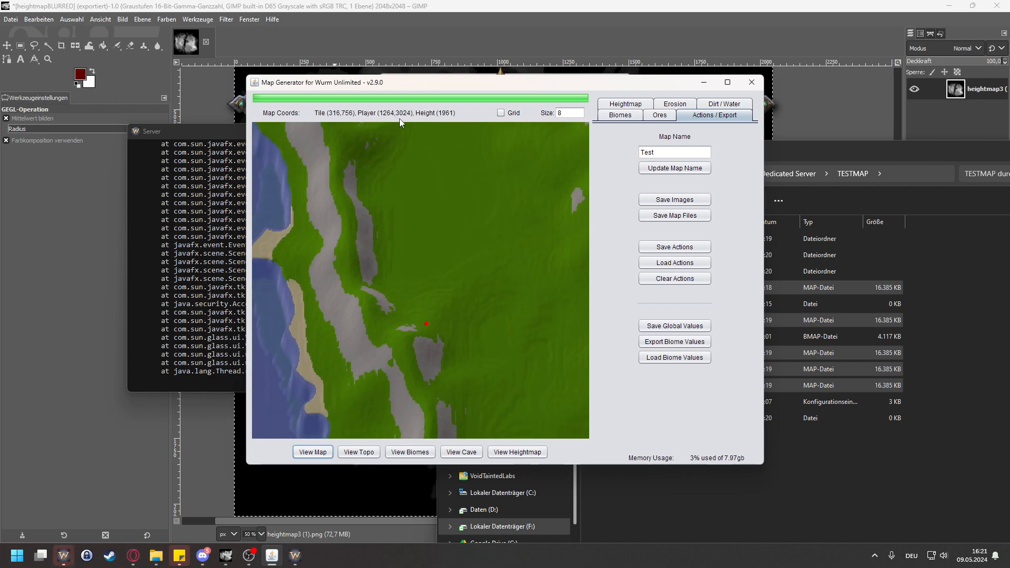
Step: Look through the error trace in the Server console window and close the server
click(229, 134)
mouse_move(290, 561)
click(378, 495)
click(350, 301)
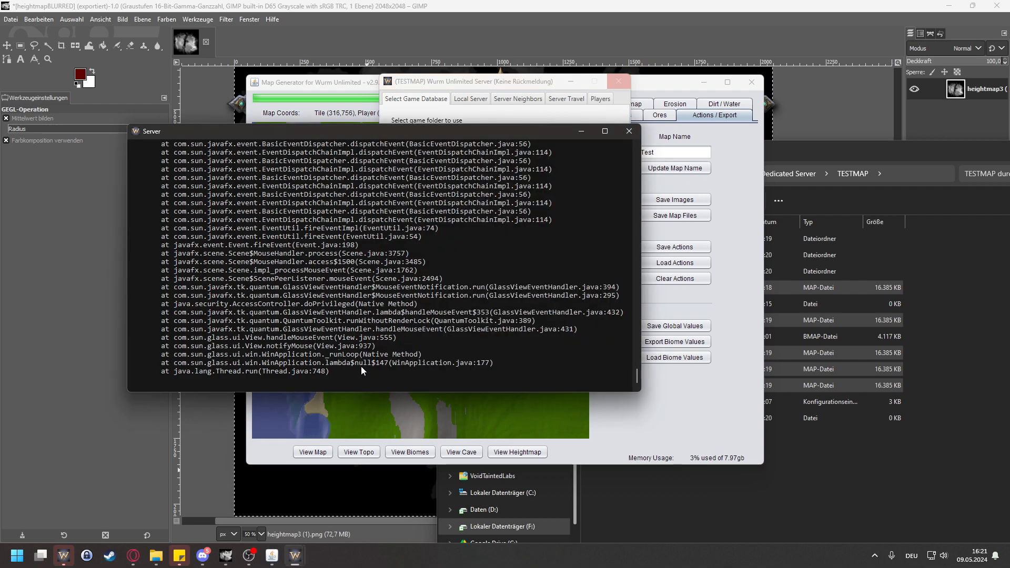
drag(637, 375, 643, 337)
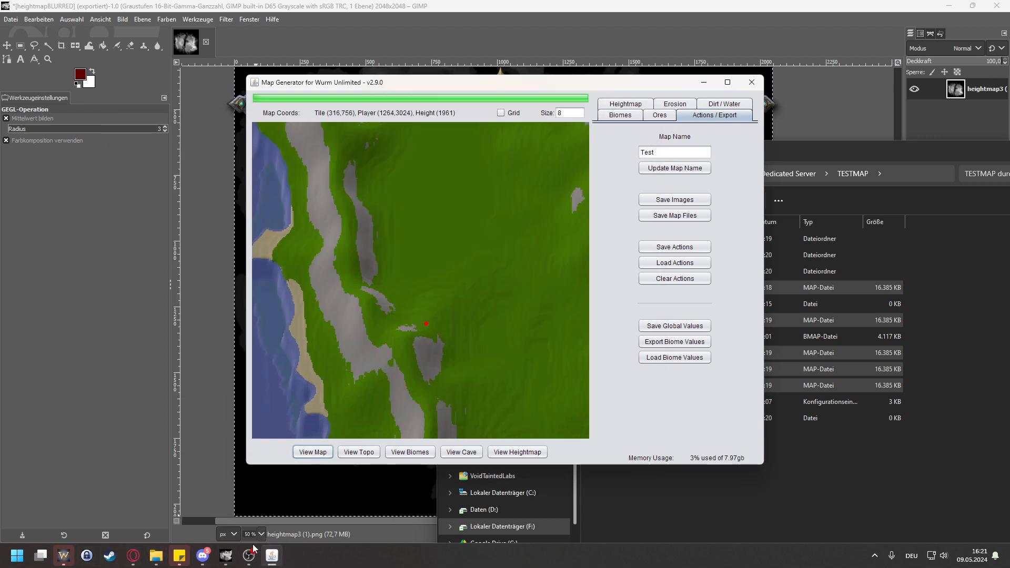
Step: Run rebuild-dbs.bat from TESTMAP's sqlite folder and answer y to delete and recreate all databases
mouse_move(158, 559)
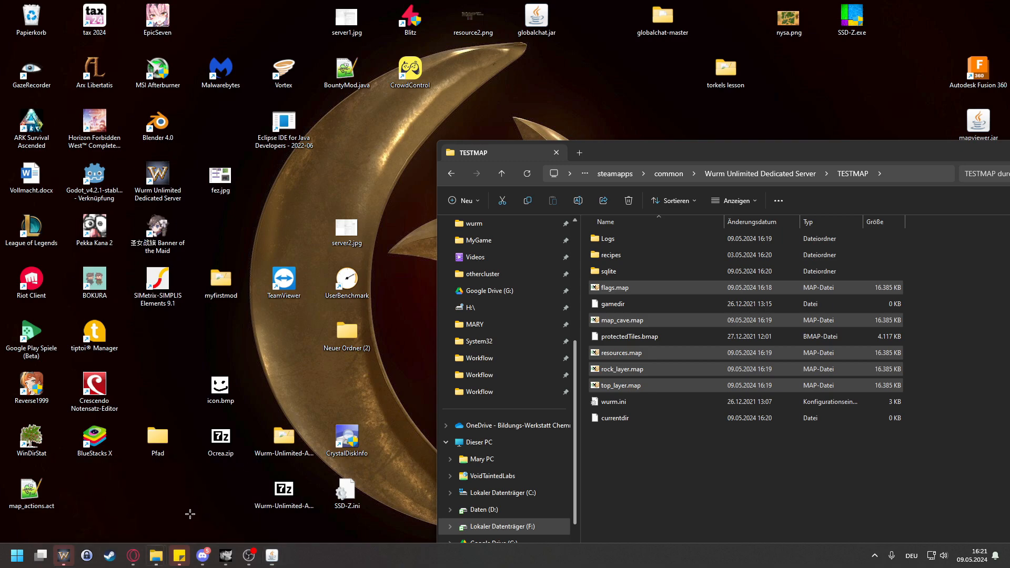
click(190, 514)
double_click(630, 270)
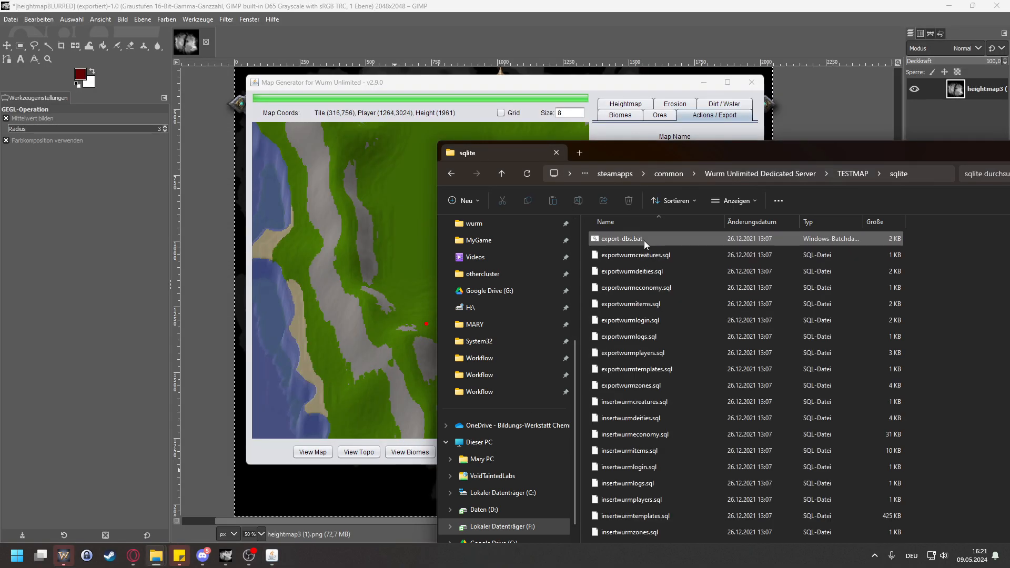
scroll(700, 303, down, 1)
scroll(722, 336, down, 1)
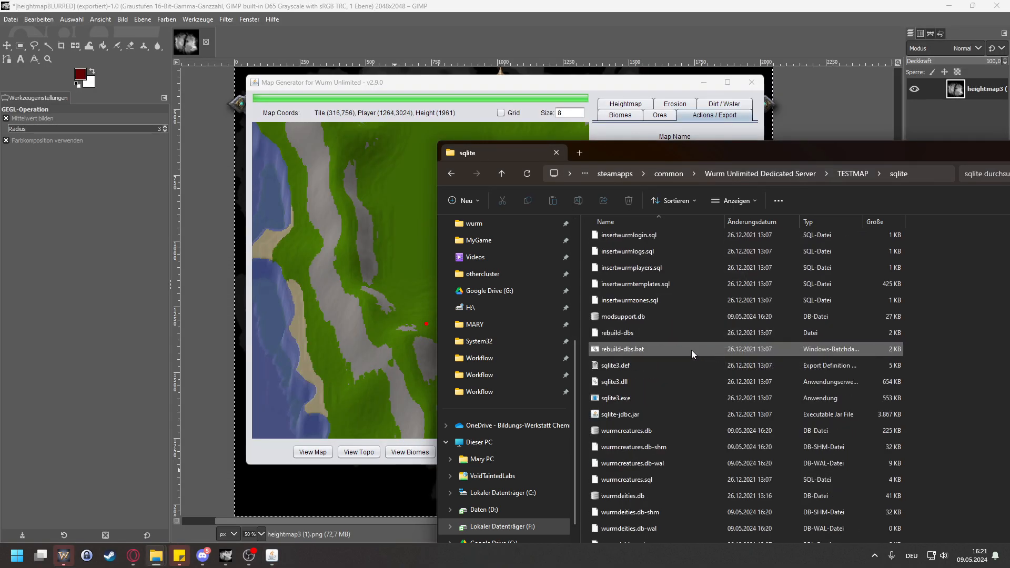
click(636, 350)
double_click(635, 350)
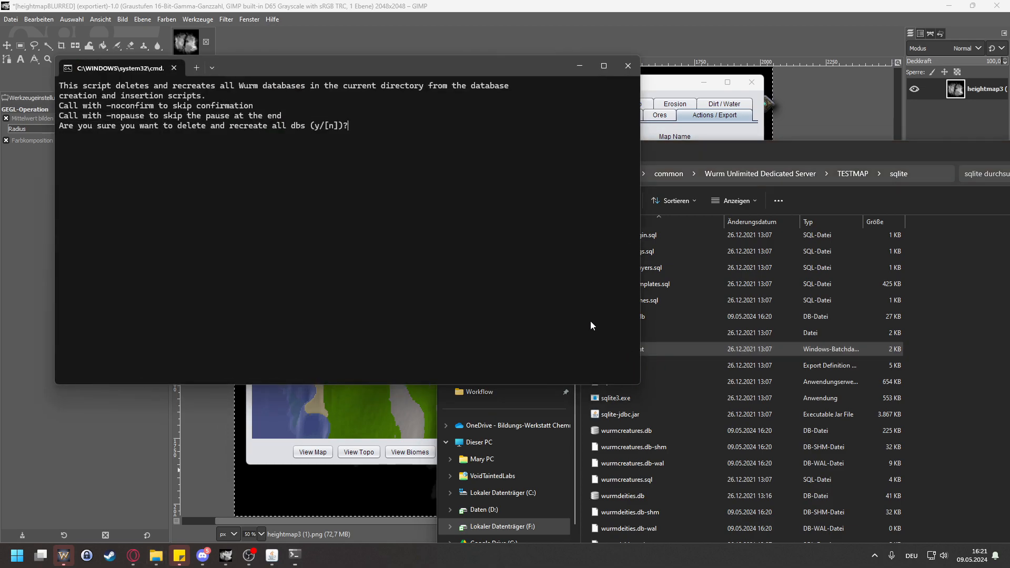
text(z)
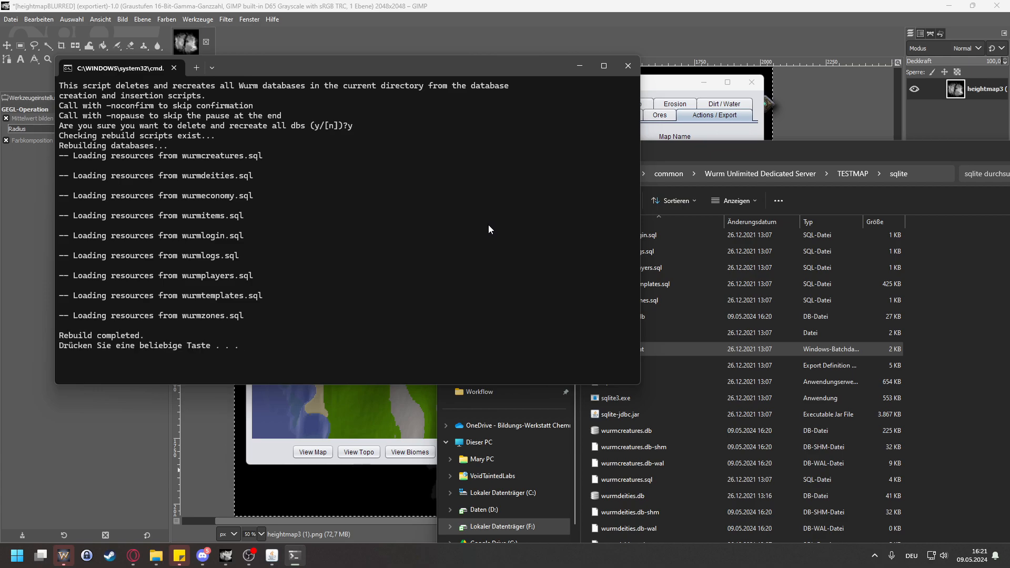
key(Return)
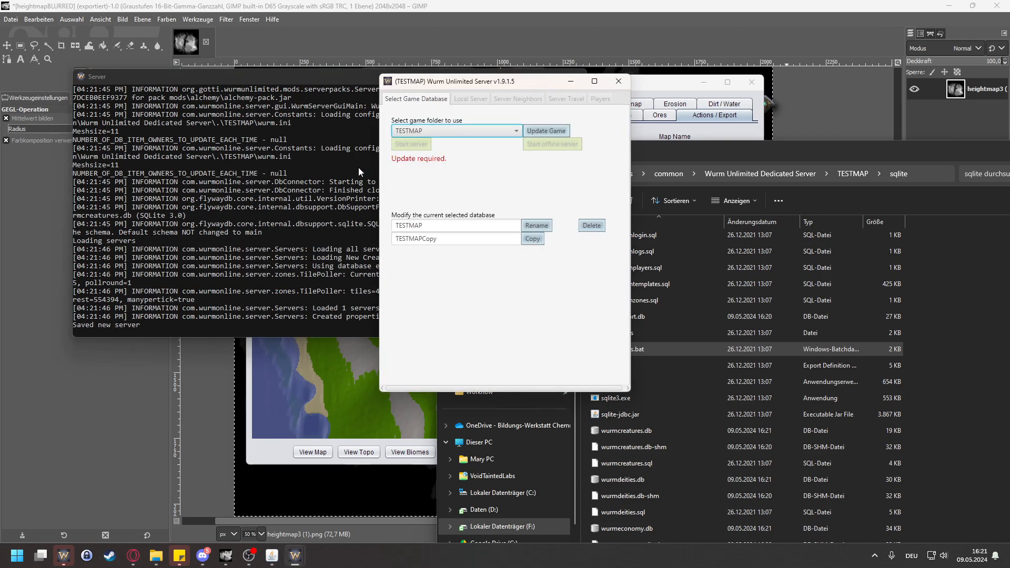
Step: Update the TESTMAP game folder's databases in the server launcher and start its server
click(546, 130)
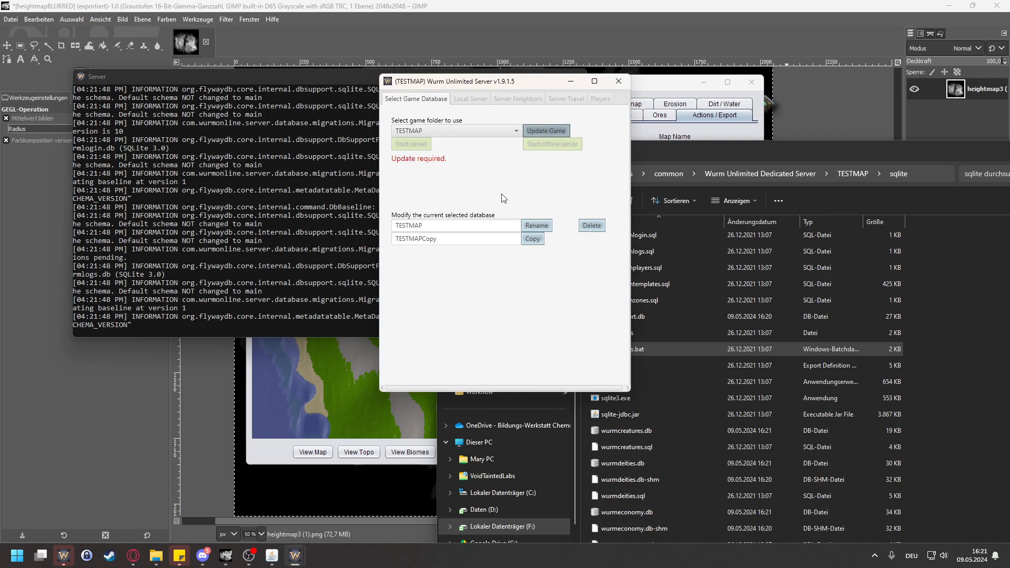
click(420, 144)
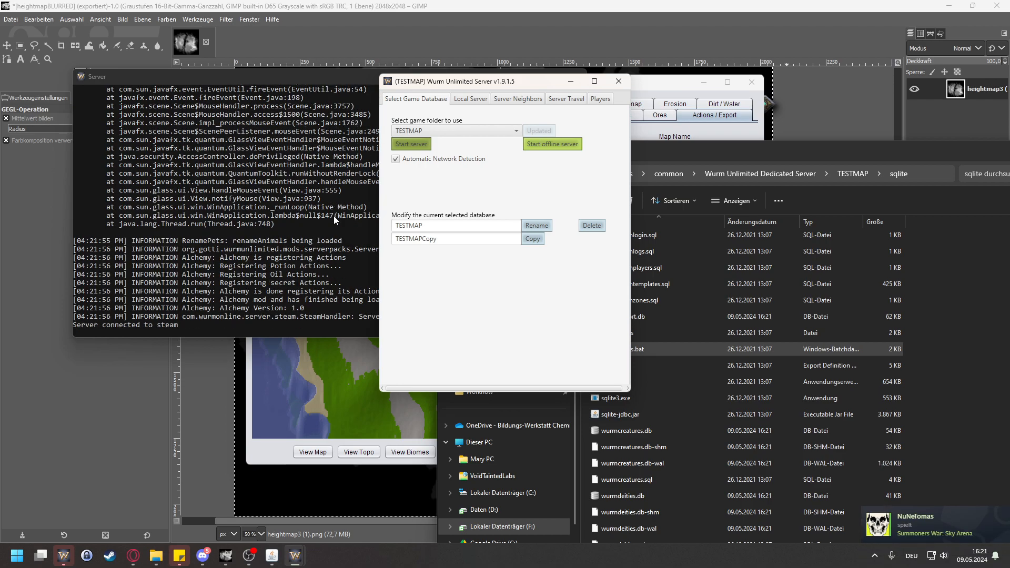
Step: Switch to the Wurm Unlimited client launcher and connect to New Creative Server from the LAN server list
click(64, 555)
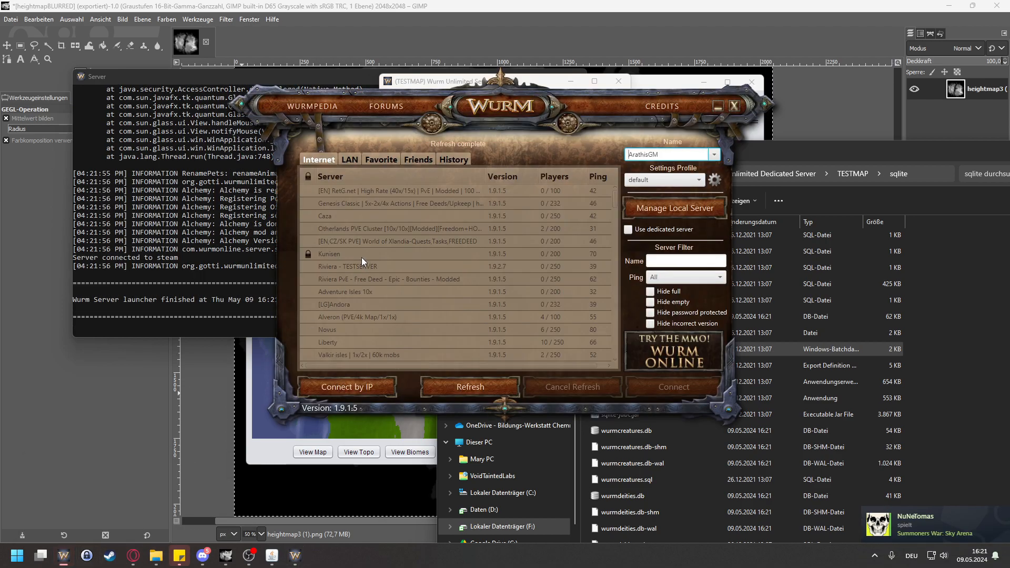
click(355, 158)
click(352, 190)
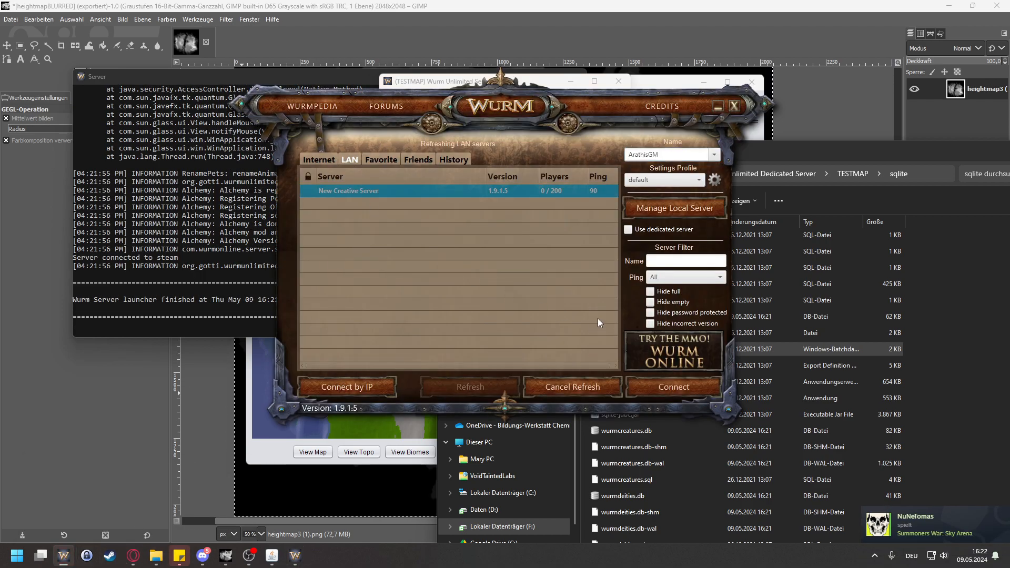
click(655, 386)
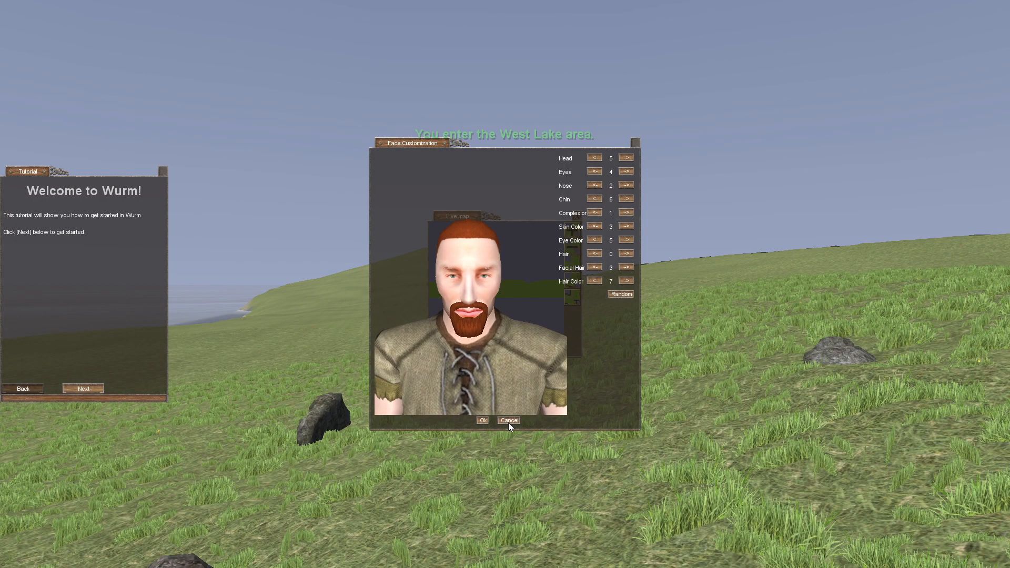
Step: Dismiss the face customization, live map, tutorial and class selection windows without choosing a class
click(508, 419)
click(576, 216)
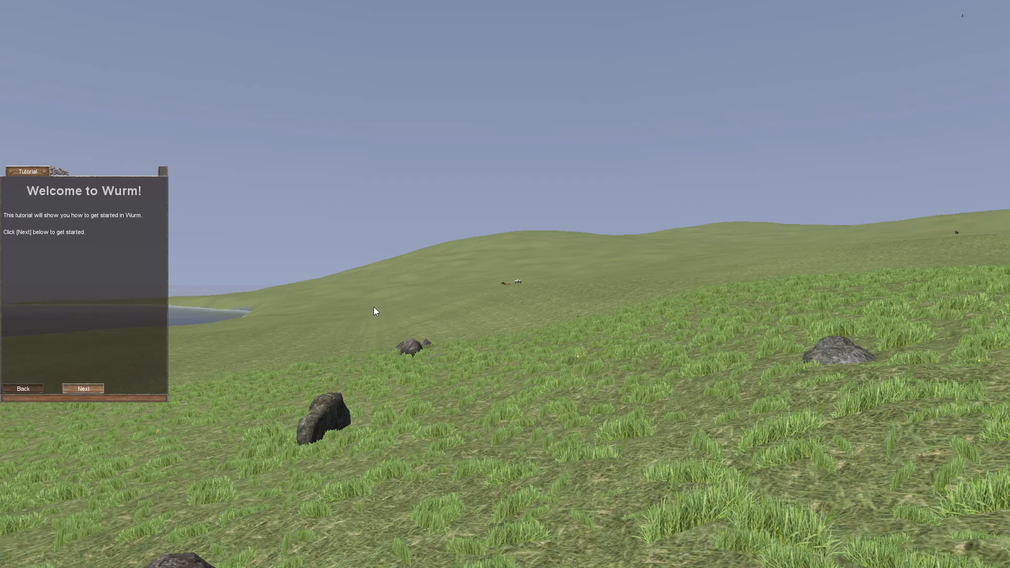
key(Escape)
drag(651, 269, 652, 421)
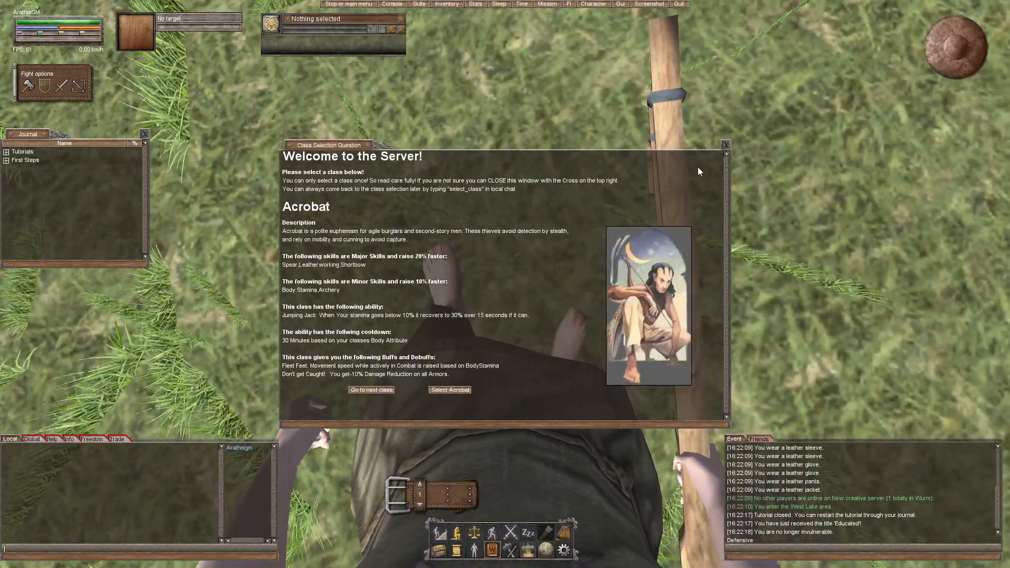
click(725, 145)
Step: Send the messages #gm and gm in the local chat to request GM powers
text(#gm)
key(Return)
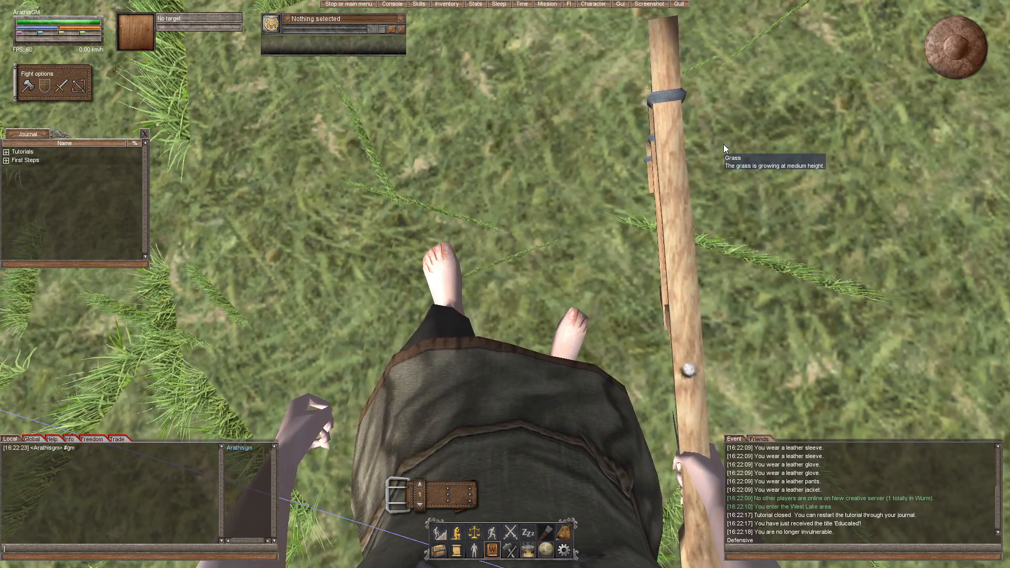
text(gm)
key(Return)
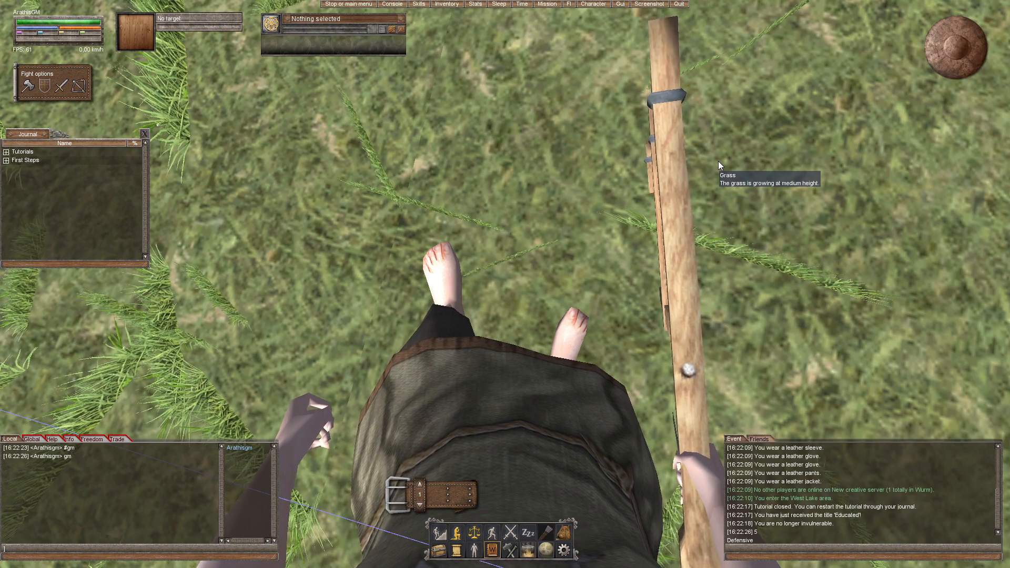
Step: Close the skills window, show the inventory and activate the ebony wand
key(F2)
key(F2)
key(F2)
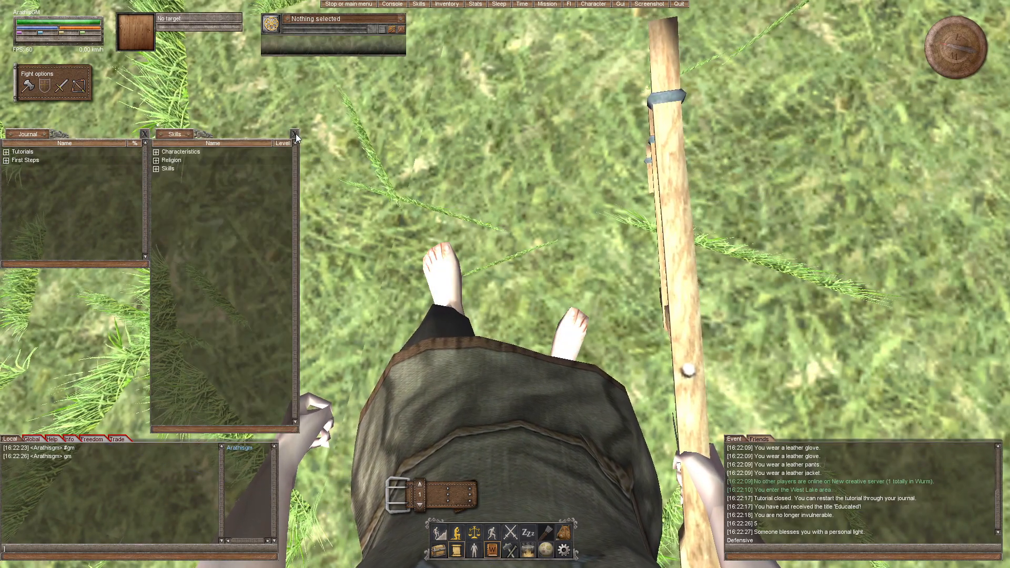
click(295, 134)
key(F3)
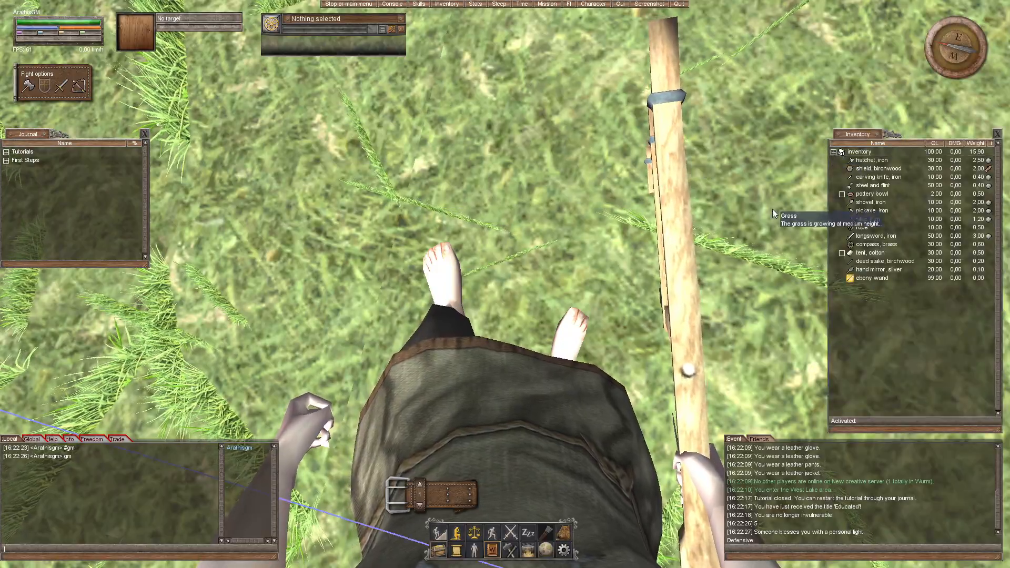
double_click(867, 278)
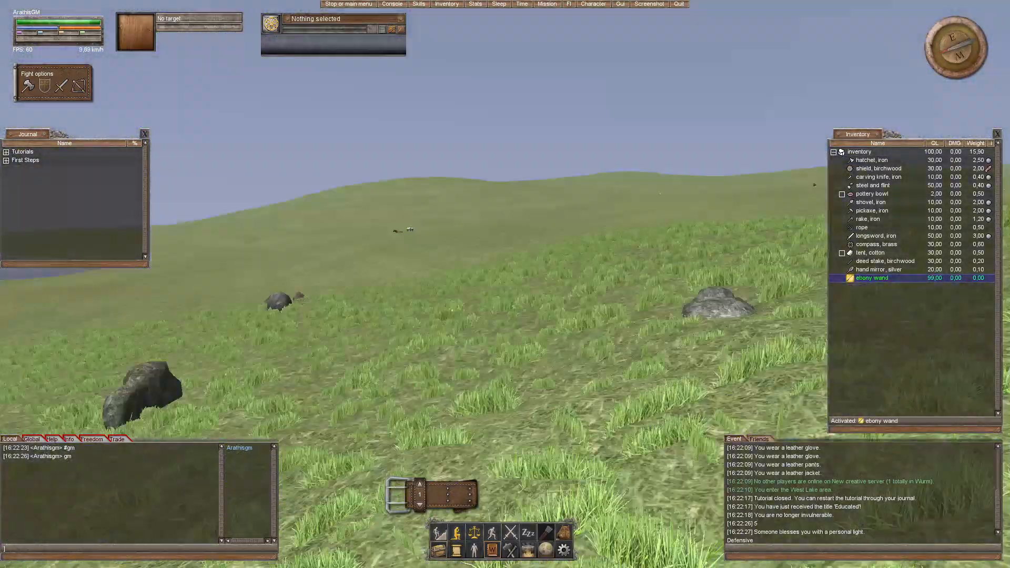
Step: Walk a short way across the grassland and quit the game
key(w)
drag(609, 313, 608, 313)
drag(547, 273, 539, 273)
key(Escape)
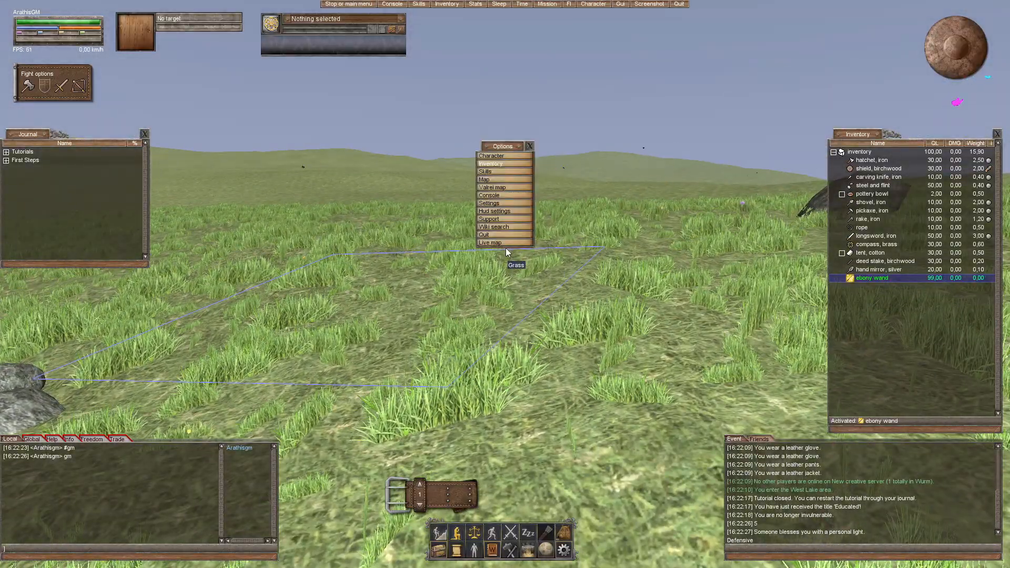
click(494, 234)
click(495, 300)
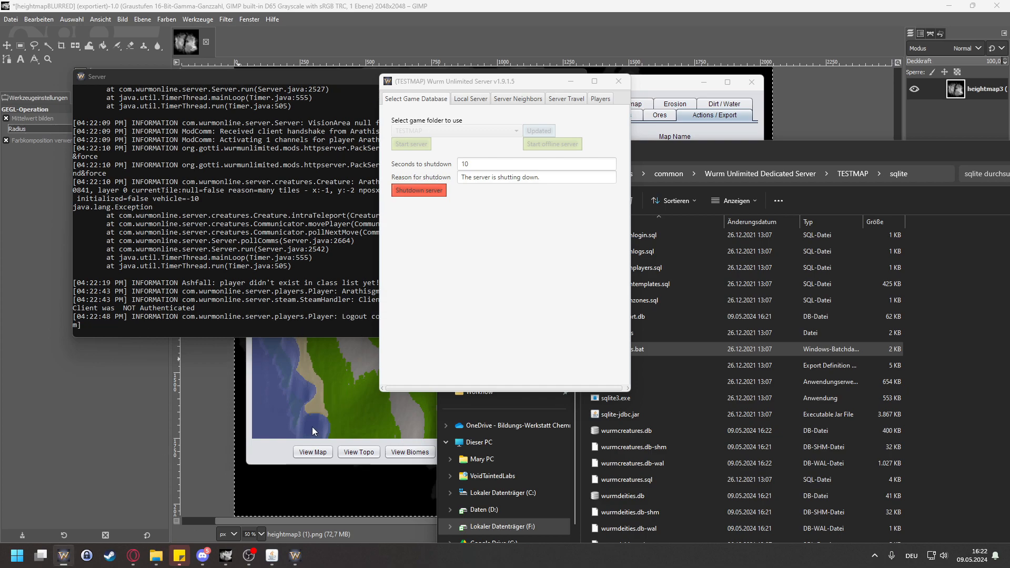
Step: Reconnect to New Creative Server from the launcher's list of LAN servers
click(359, 163)
click(355, 191)
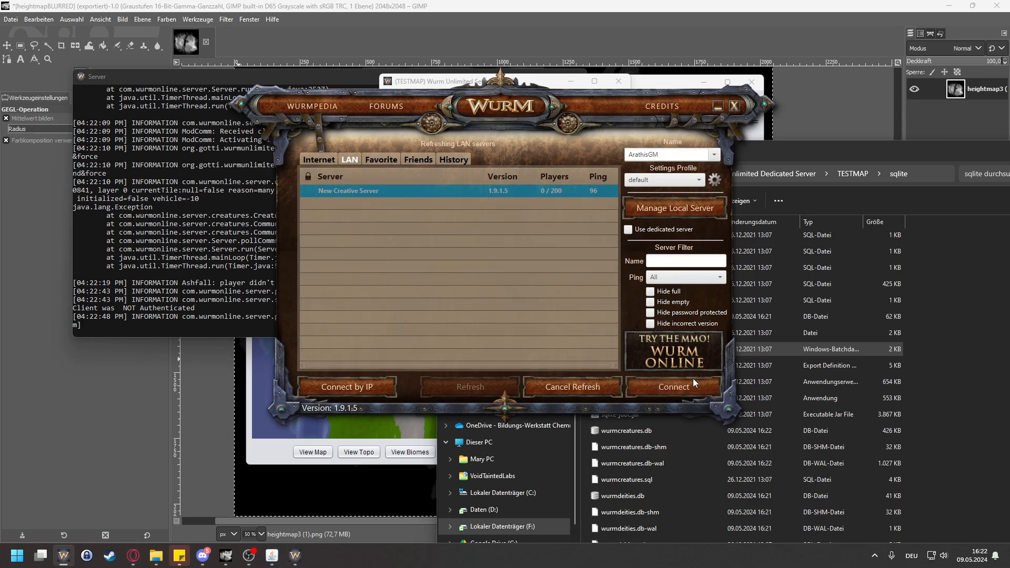
click(674, 387)
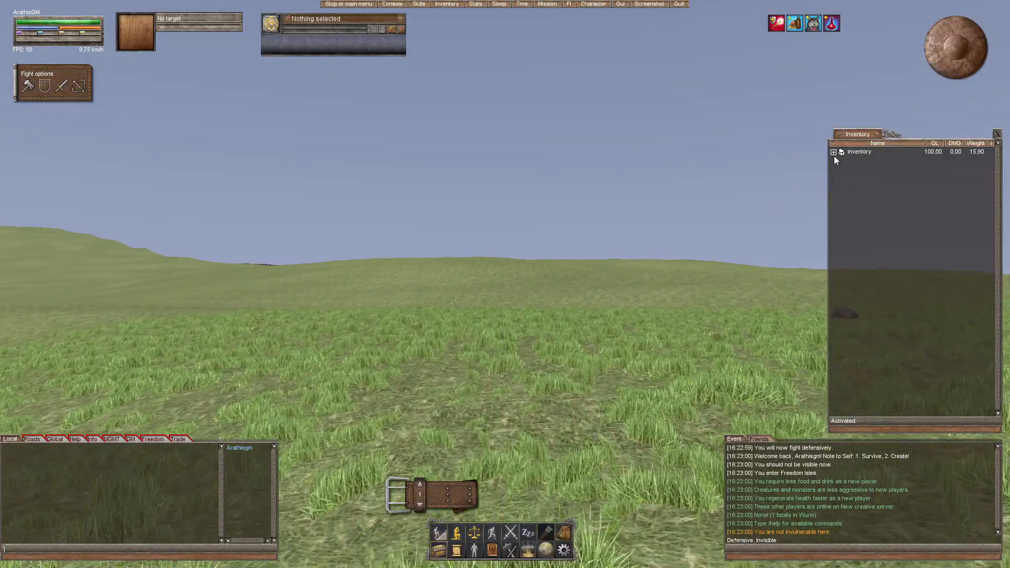
Step: Activate the ebony wand again and bring up the game console
double_click(862, 278)
drag(674, 284, 608, 326)
key(F2)
key(F2)
key(F1)
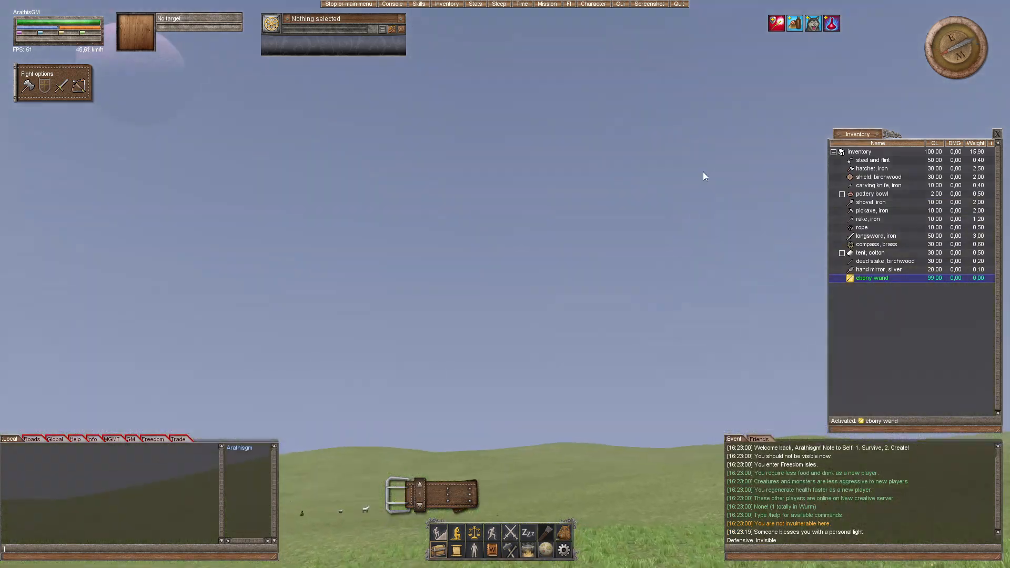
drag(703, 172, 604, 366)
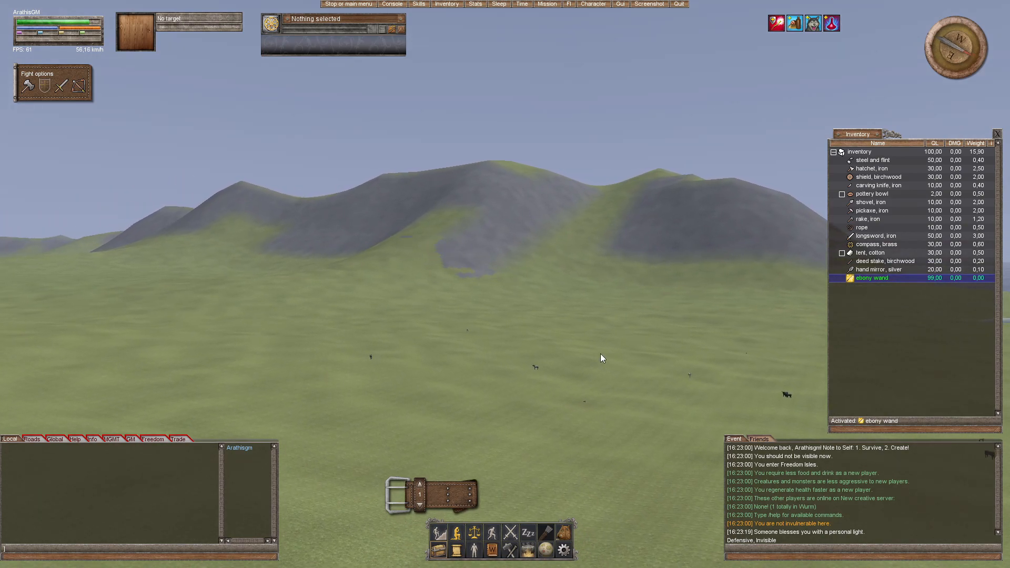
Step: Travel across the grassland around the spawn area and examine the slopes and distant mountains of the generated map
drag(604, 352, 534, 513)
drag(583, 333, 538, 344)
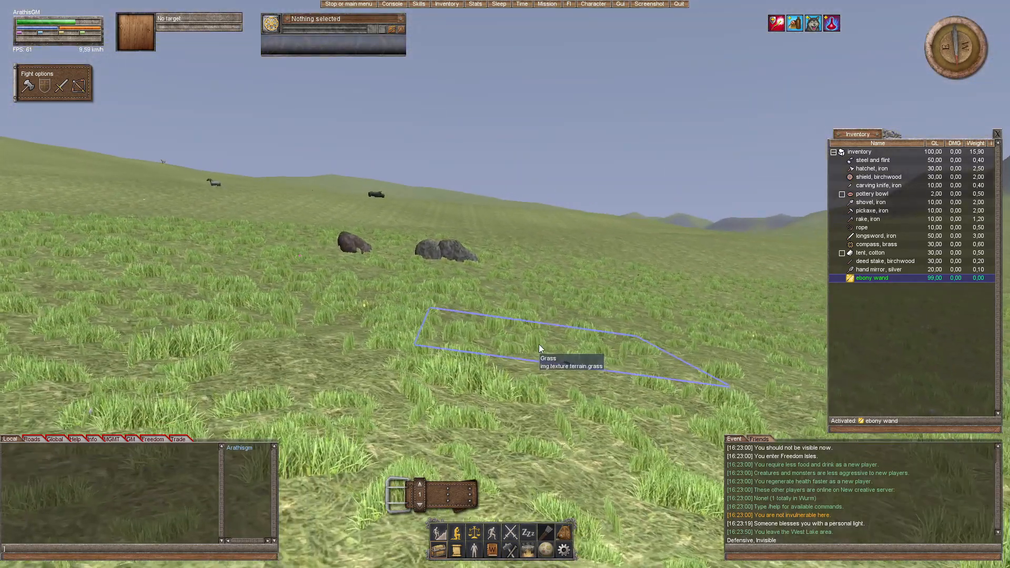
drag(468, 285, 497, 339)
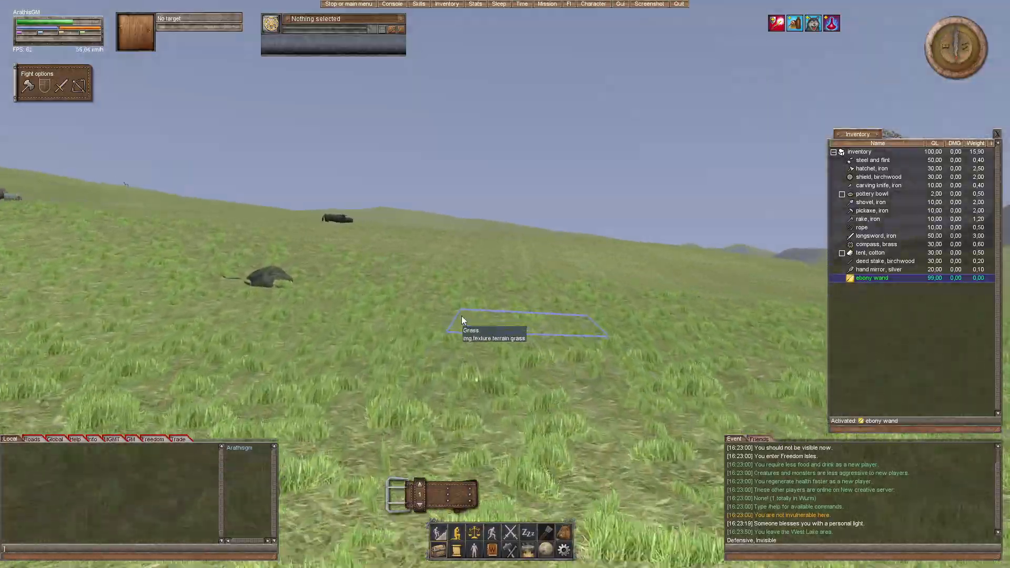
drag(488, 260, 497, 273)
key(w)
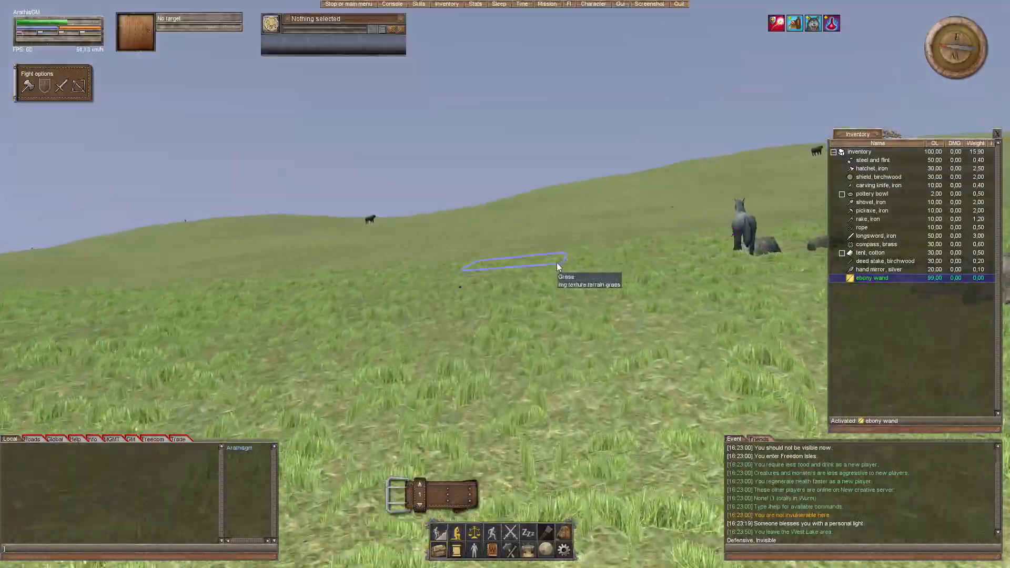
drag(557, 263, 558, 262)
drag(492, 274, 493, 275)
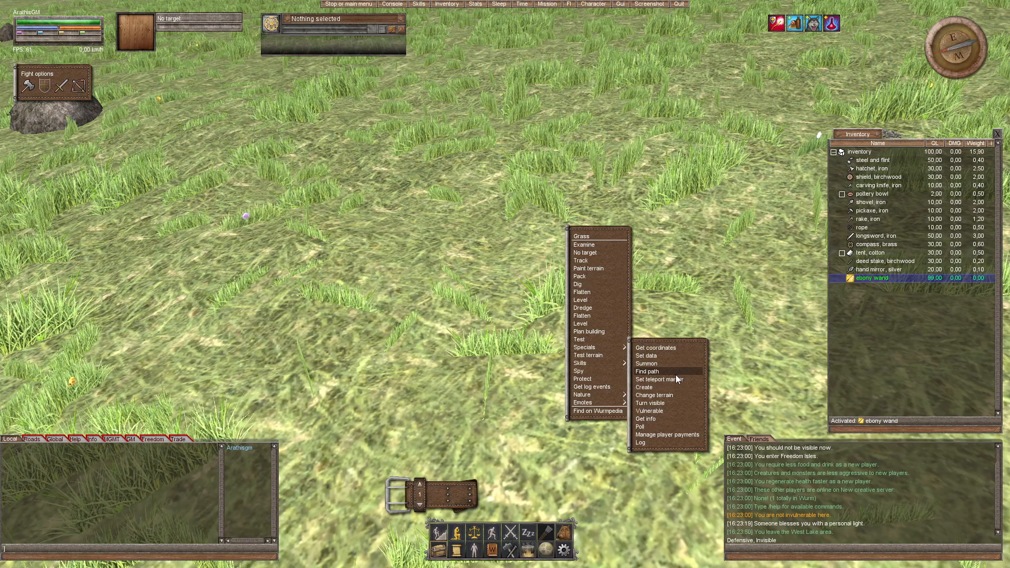
Step: Set the ebony wand's teleportation coordinates to tile x 1264, tile y 3042 and try to teleport there
click(676, 374)
drag(459, 239, 410, 243)
text(1264)
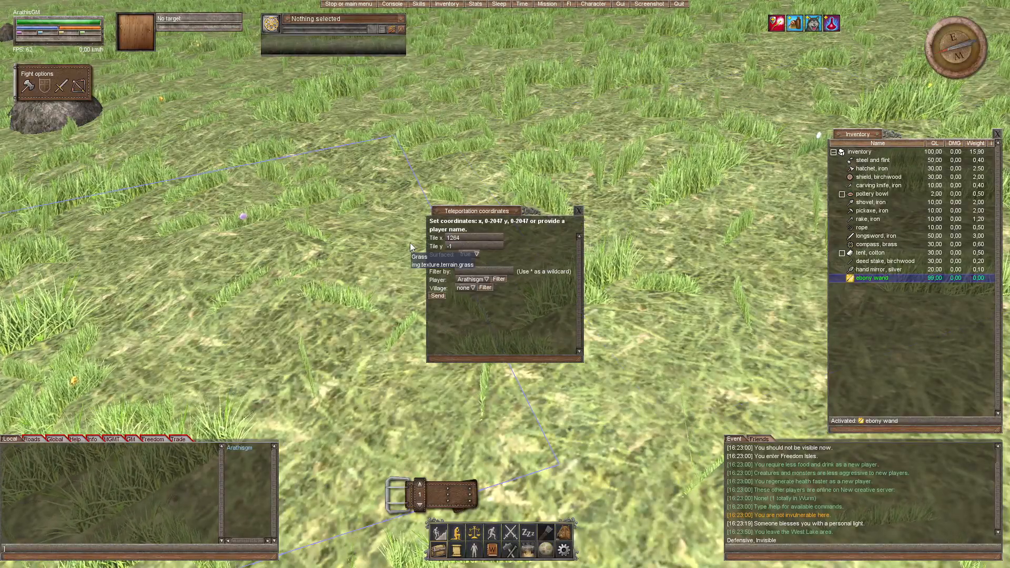
key(Tab)
text(3042)
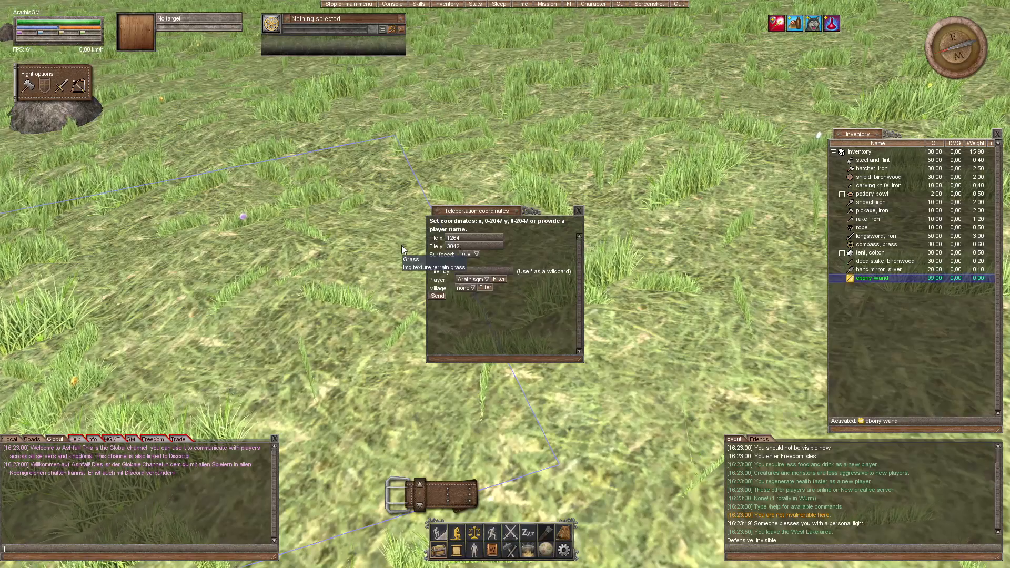
click(438, 296)
right_click(602, 276)
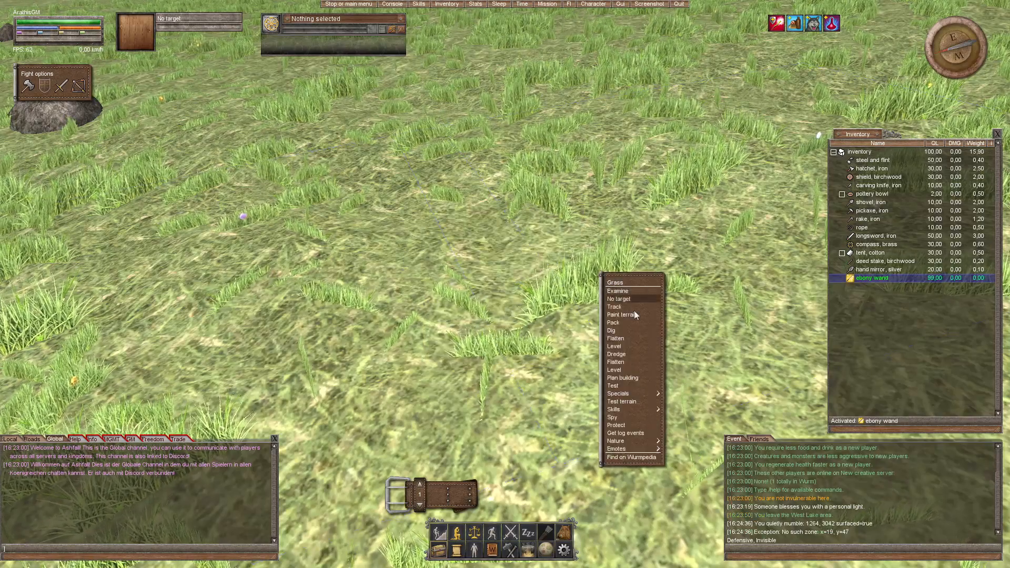
mouse_move(647, 393)
click(672, 409)
Step: Set the ebony wand's teleportation coordinates to tile x 315, tile y 756 and teleport there
drag(613, 319, 614, 211)
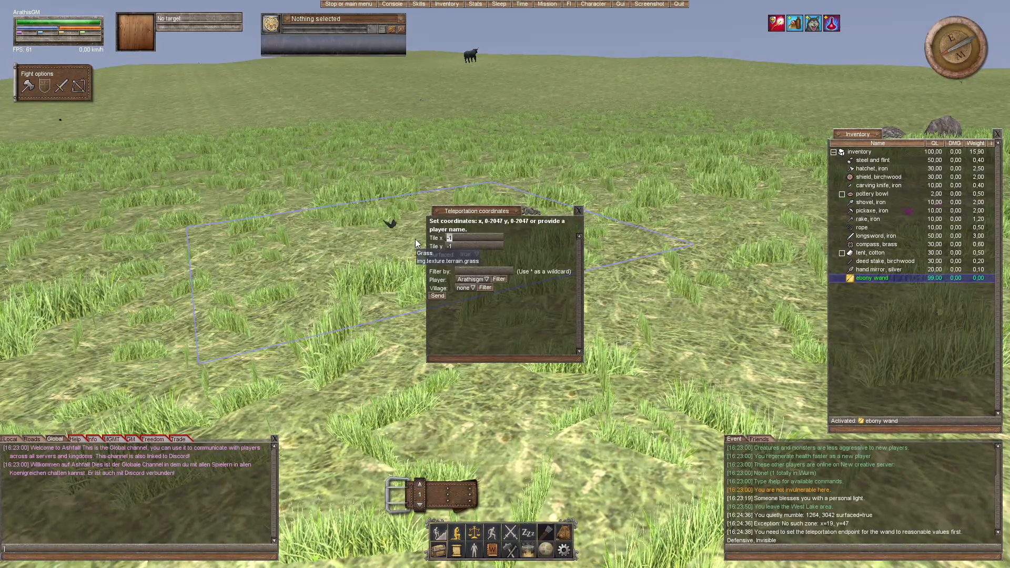
text(756)
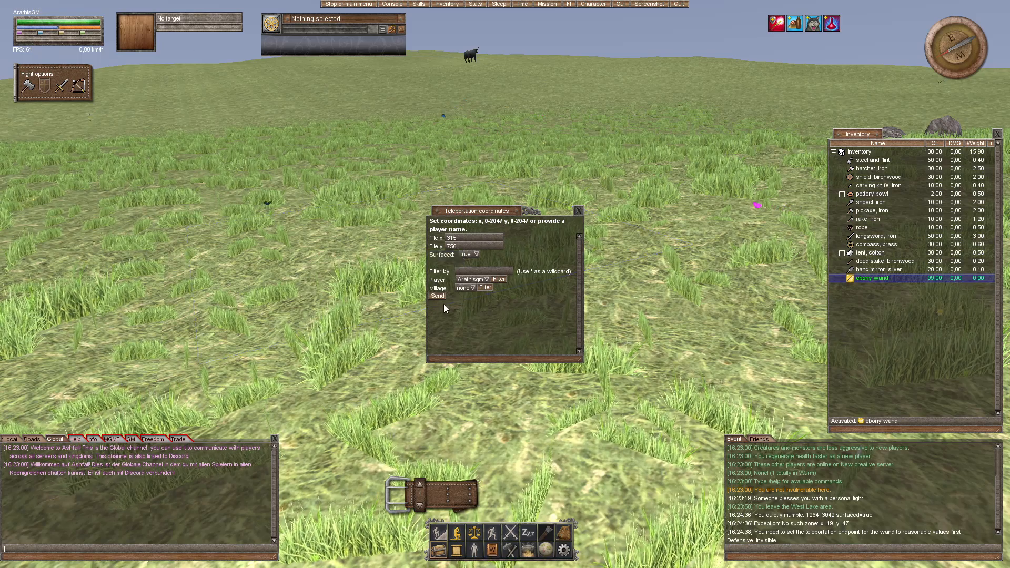
click(437, 295)
right_click(599, 394)
mouse_move(638, 491)
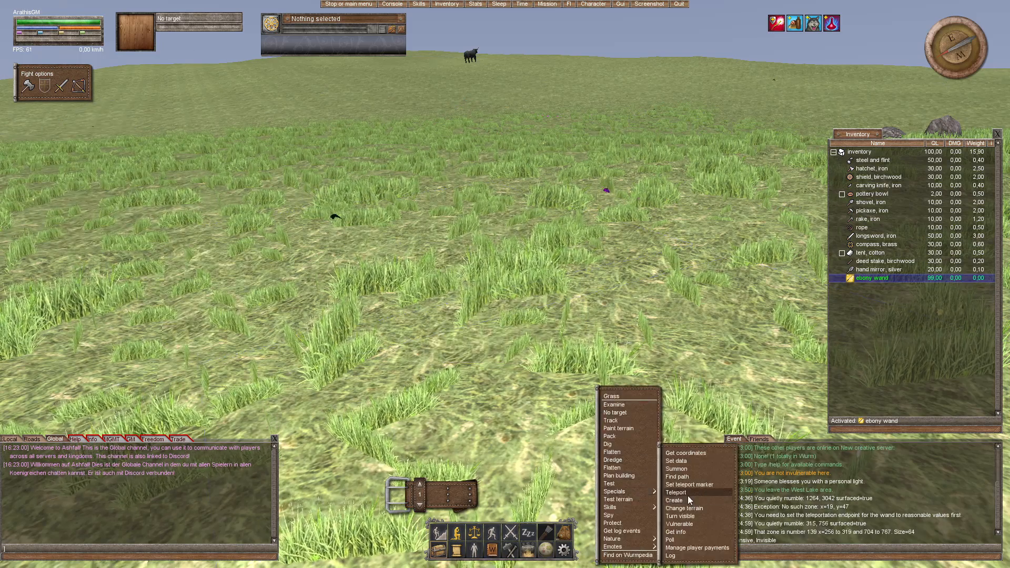
click(687, 495)
Step: Examine the rocky mountains around the teleport destination and compare them with the world map
drag(532, 275, 621, 247)
key(w)
key(w)
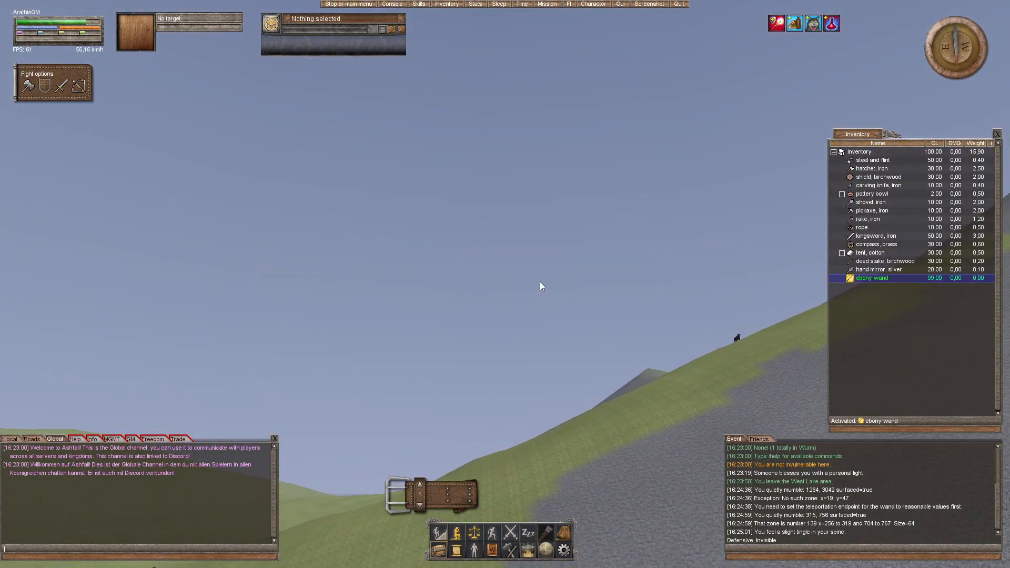
drag(602, 307, 753, 342)
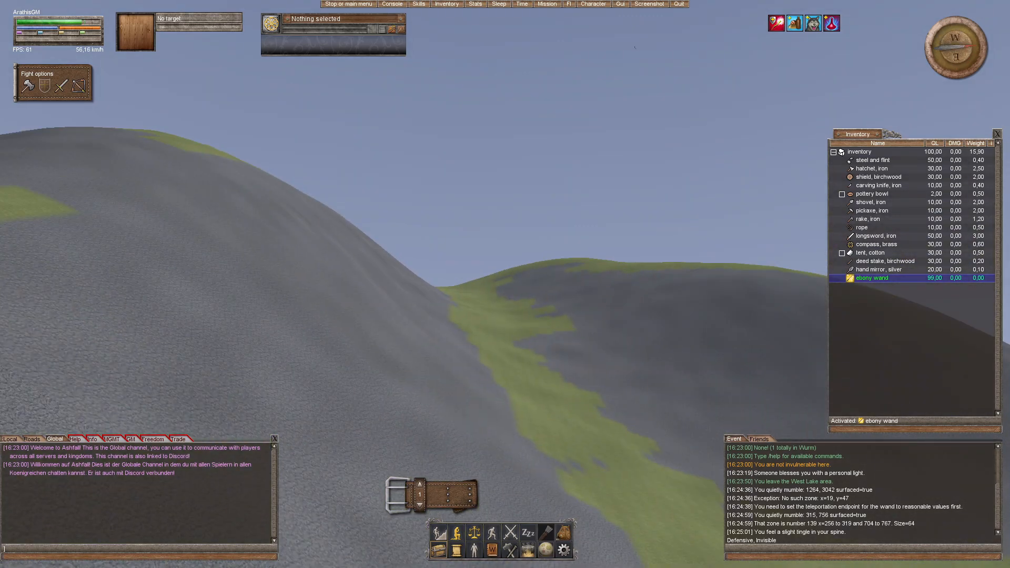
drag(567, 332, 596, 342)
key(m)
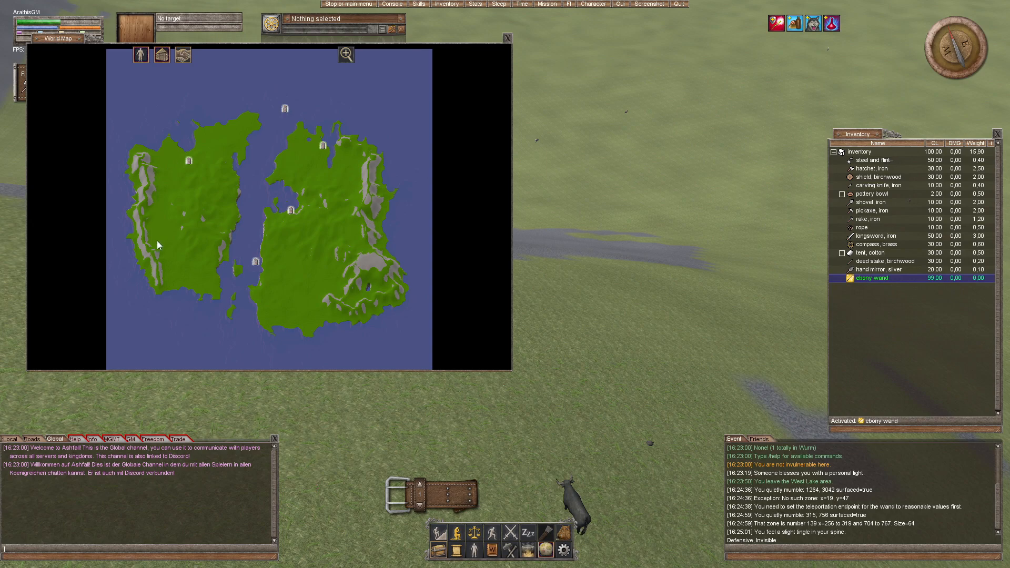
click(508, 38)
Step: Move over the grassy lowland towards the sea and examine the shape of the coastline and its slopes
drag(527, 119, 613, 169)
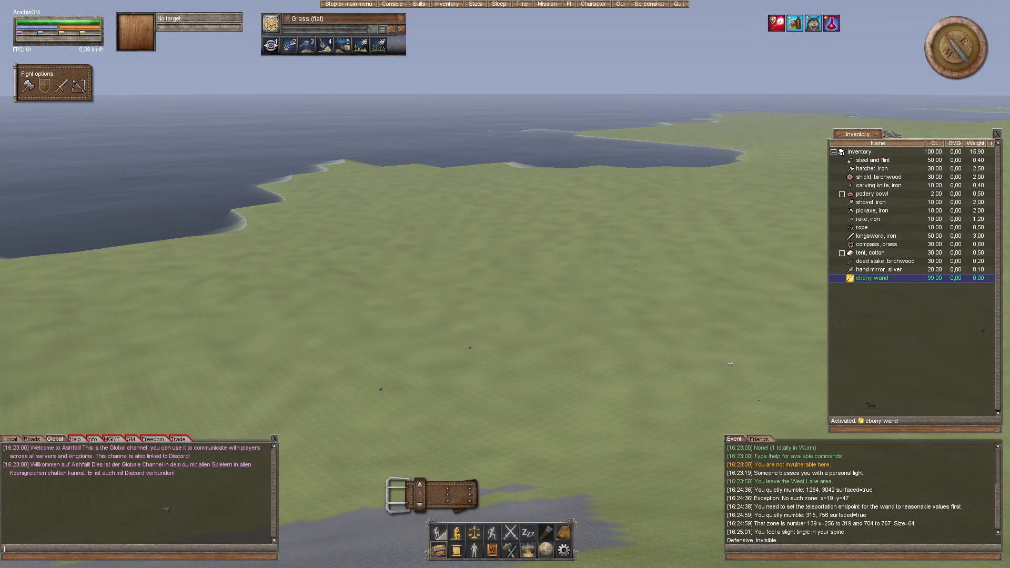
key(w)
drag(526, 224, 563, 246)
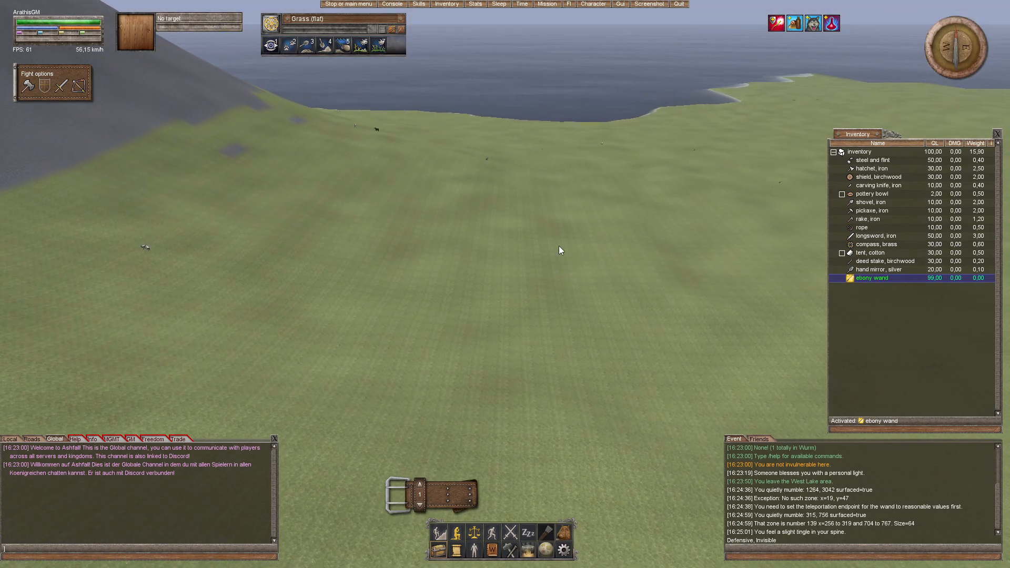
drag(442, 260, 506, 320)
mouse_move(490, 359)
mouse_down()
mouse_move(488, 373)
mouse_move(490, 355)
mouse_up()
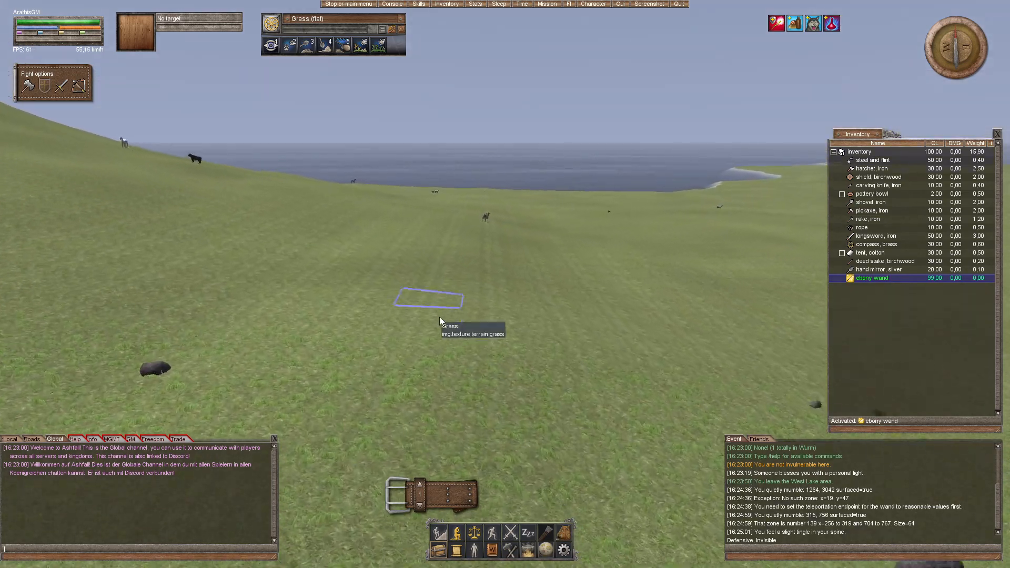
drag(506, 334, 546, 346)
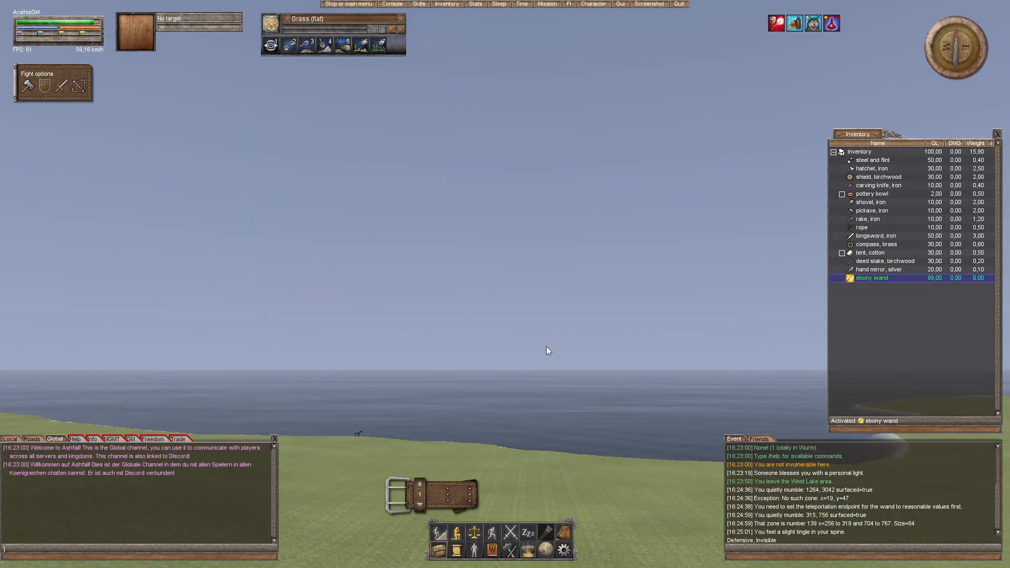
Step: Move along the grassy bay into the water and examine how steeply the ground drops below the waterline
drag(504, 293, 566, 306)
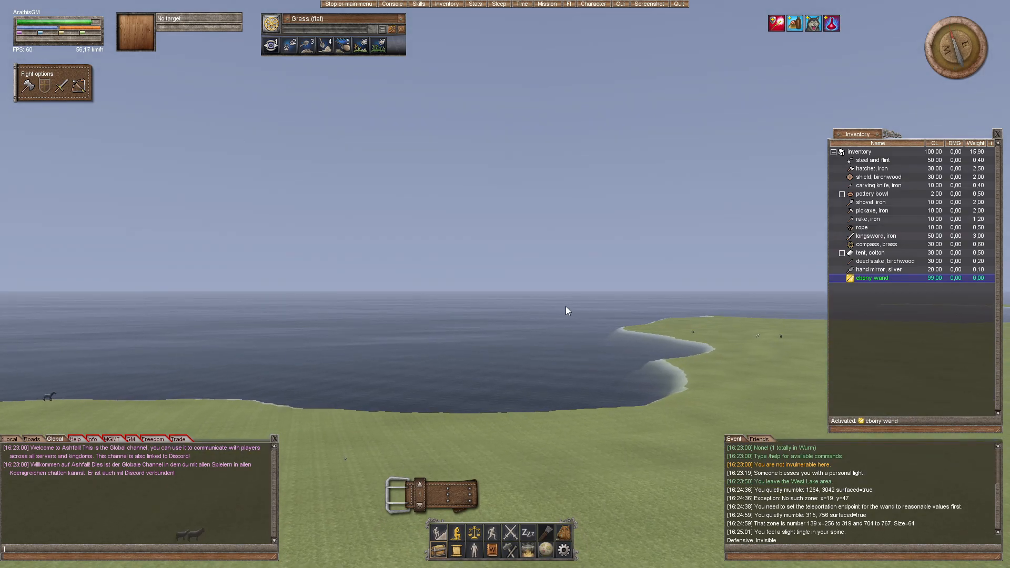
drag(557, 355, 568, 421)
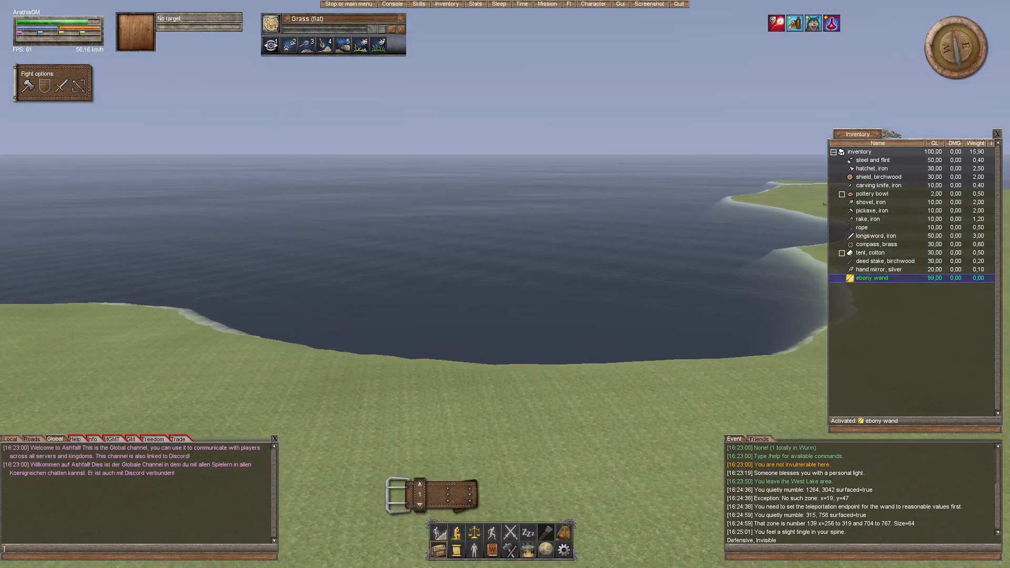
drag(548, 351, 521, 321)
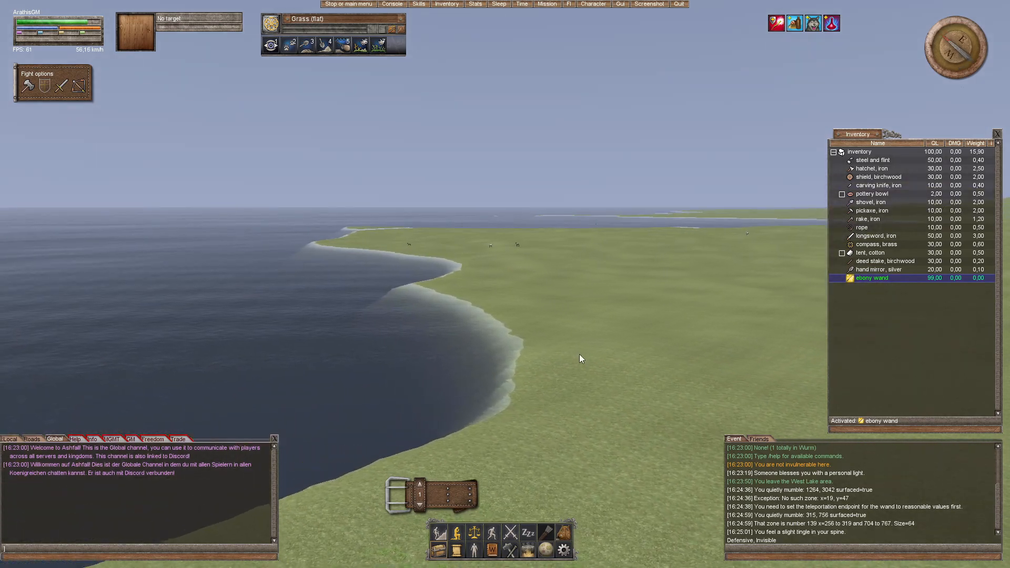
drag(563, 377, 510, 313)
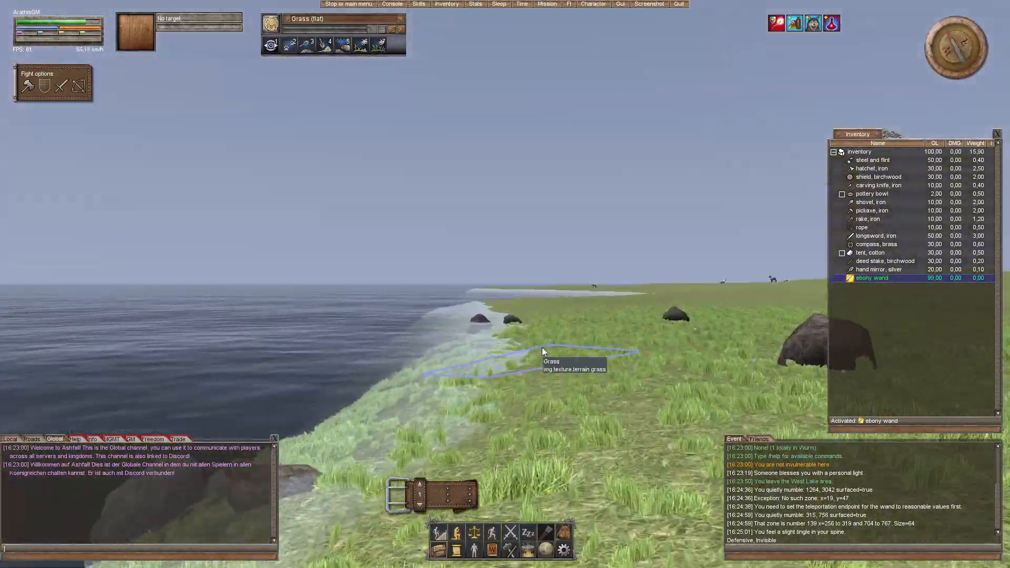
drag(530, 362, 600, 466)
drag(565, 379, 416, 447)
drag(532, 376, 514, 403)
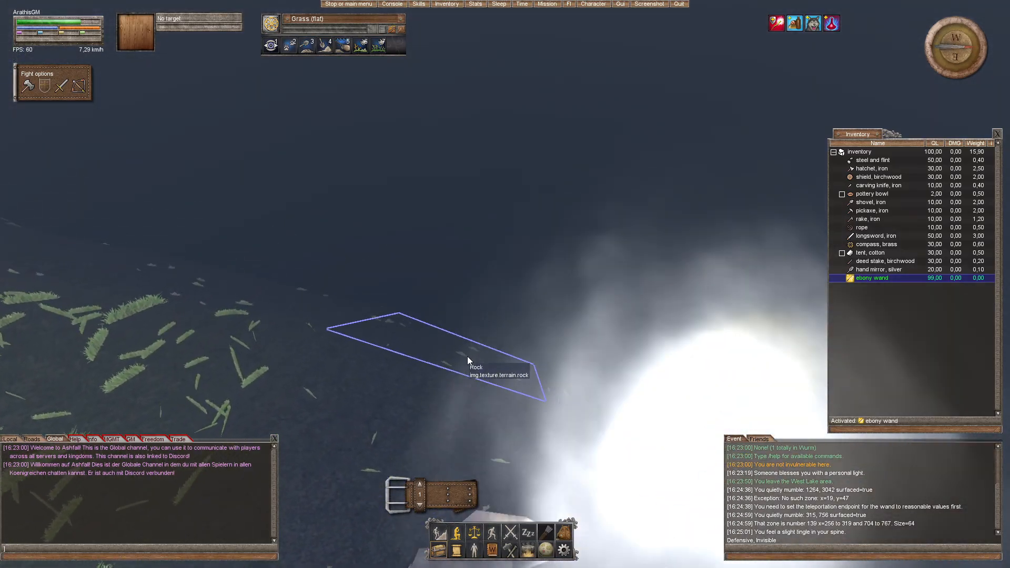
drag(472, 359, 452, 371)
key(w)
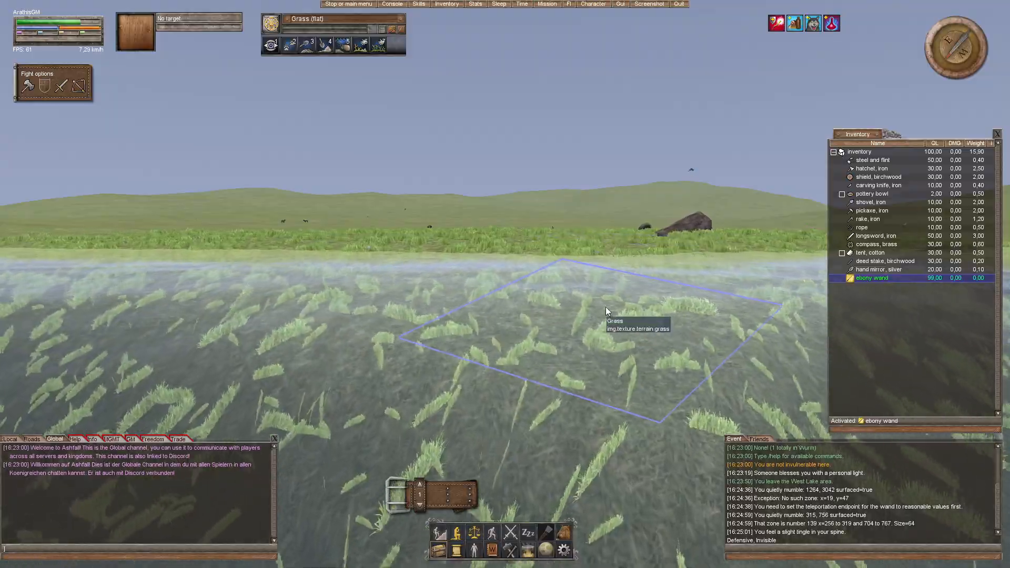
Step: Move out of the water and examine the grassy lowland, the rocky mountains and the shoreline around the bay
drag(402, 375, 336, 380)
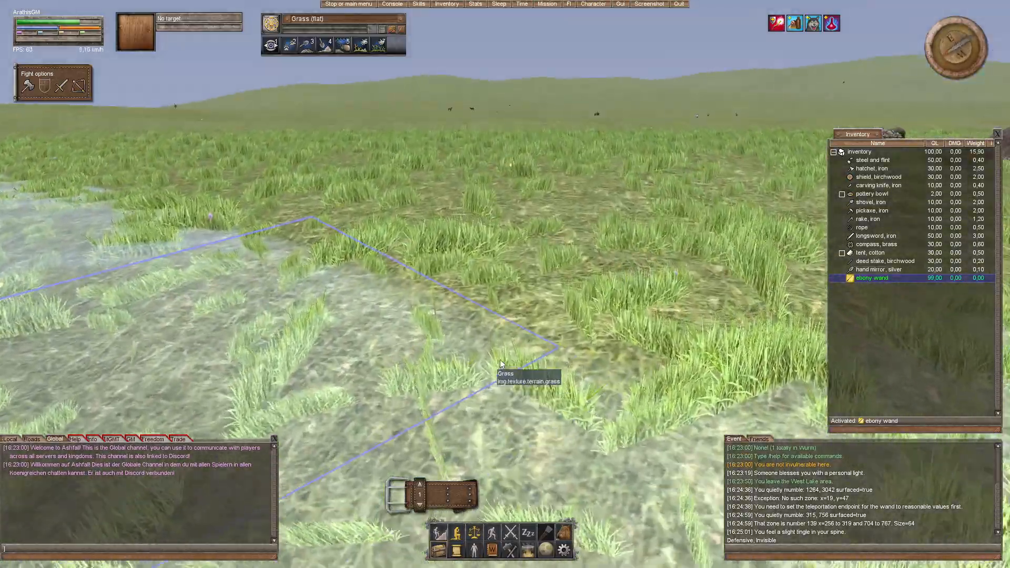
drag(500, 360, 525, 370)
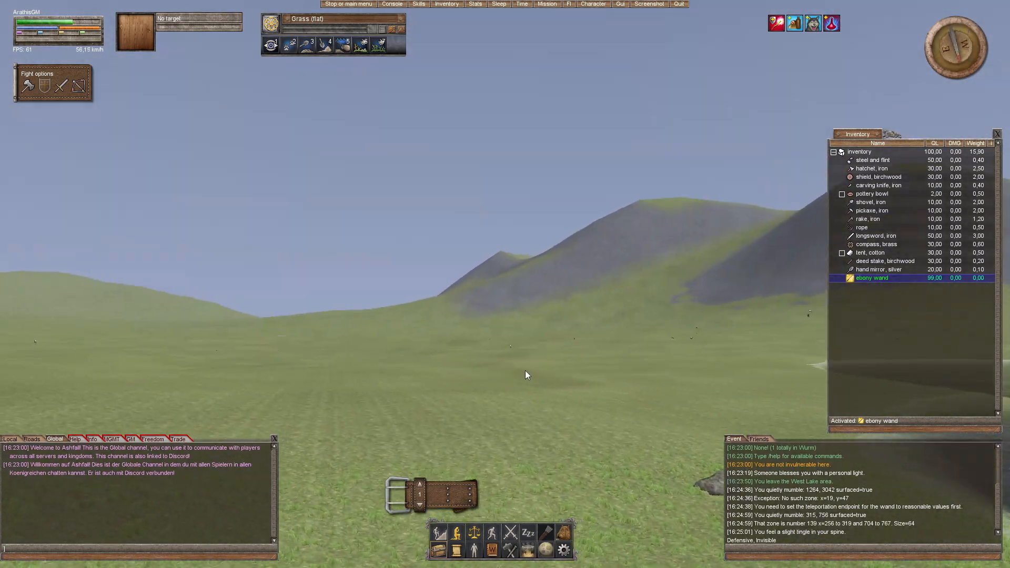
drag(523, 358, 621, 365)
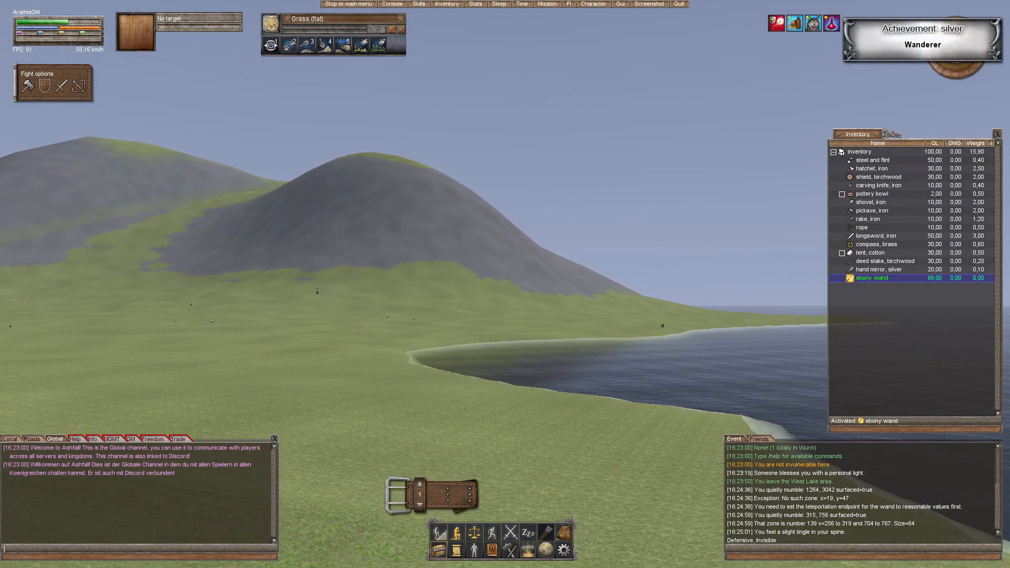
drag(524, 362, 400, 365)
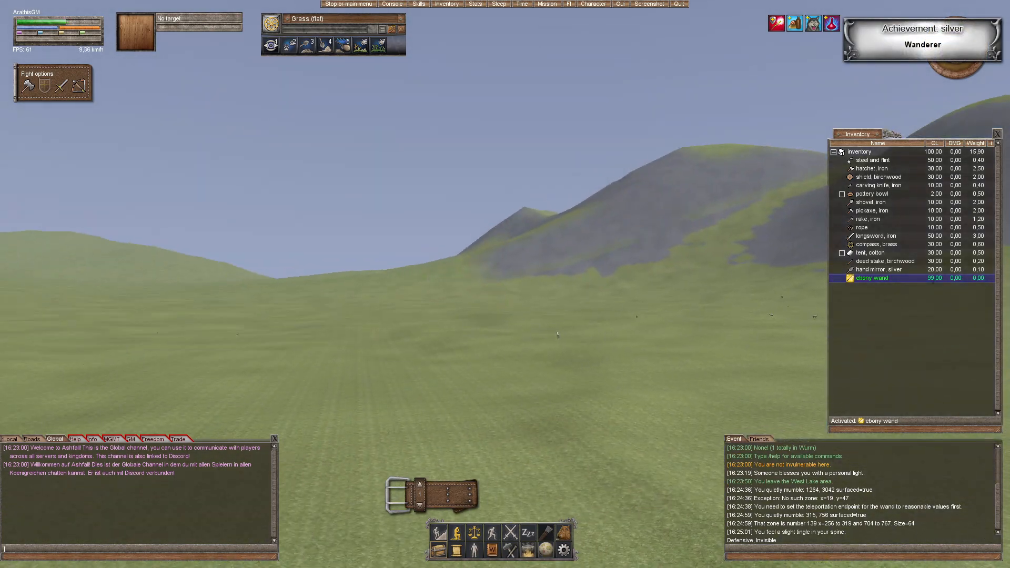
drag(510, 330, 595, 403)
key(w)
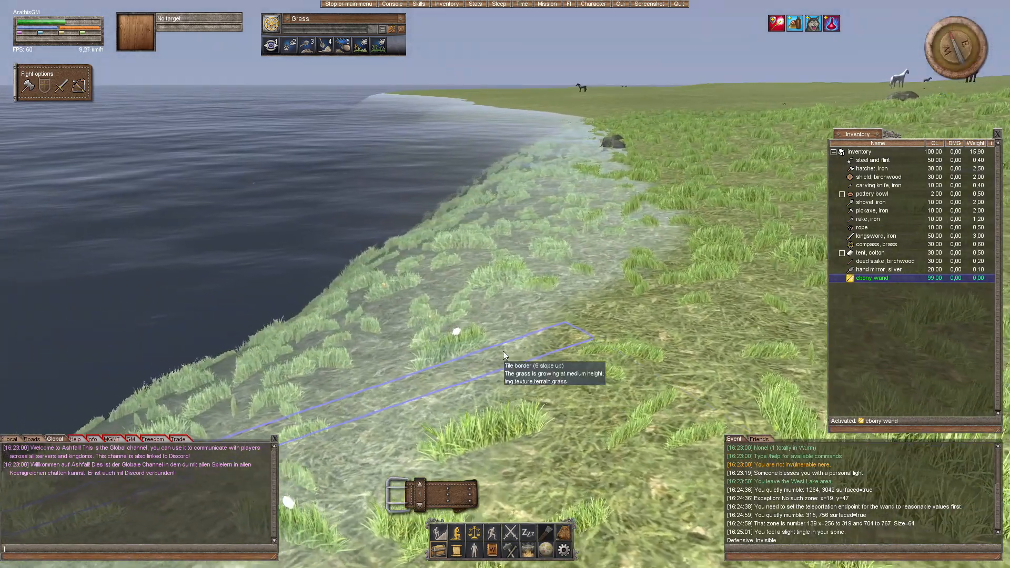
Step: Move back and forth over the shallows and examine the underwater transition from grass to rock and the tile slopes
drag(476, 317, 520, 399)
key(w)
key(s)
key(w)
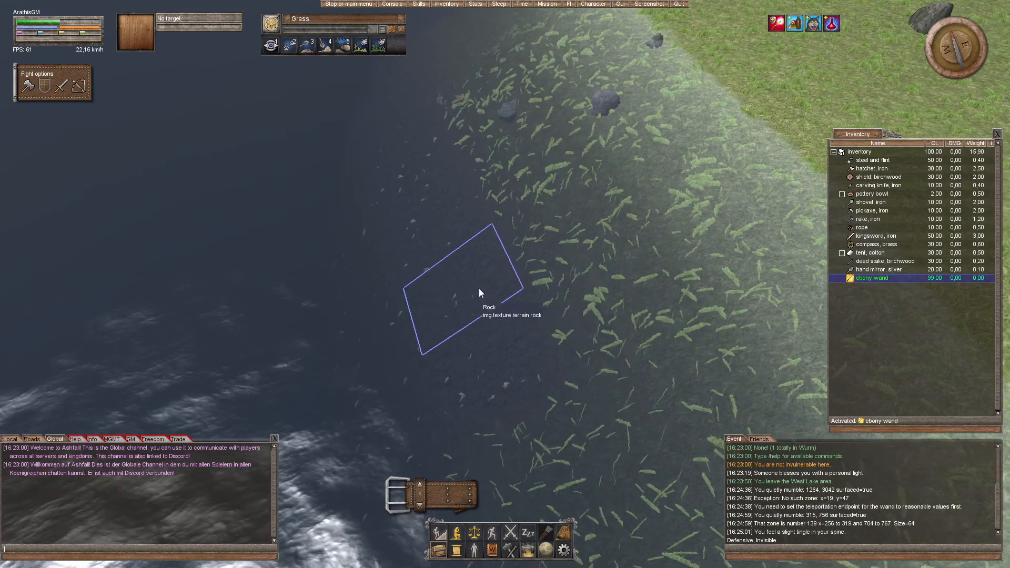
drag(435, 207, 511, 292)
key(w)
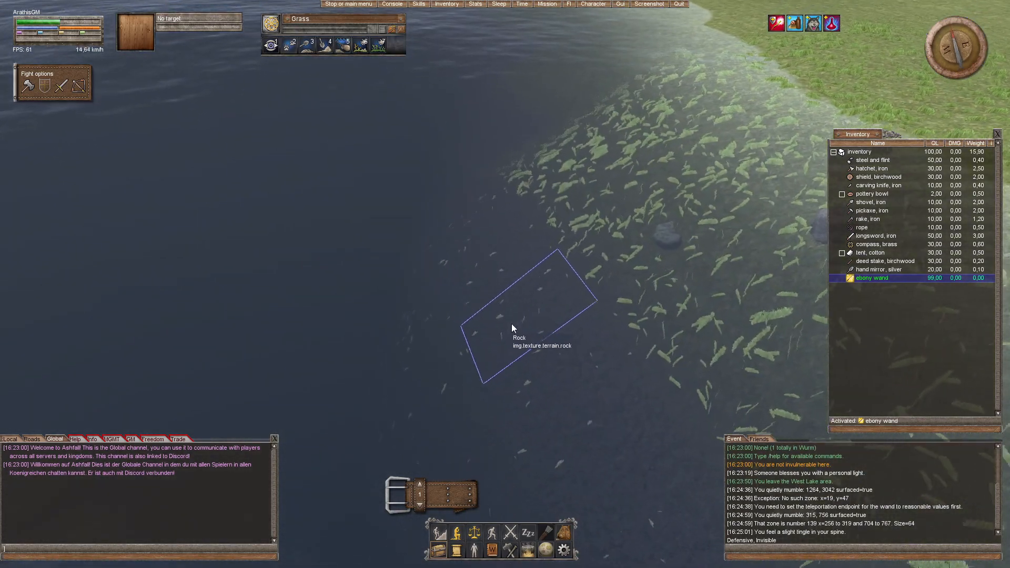
key(a)
drag(509, 329, 510, 333)
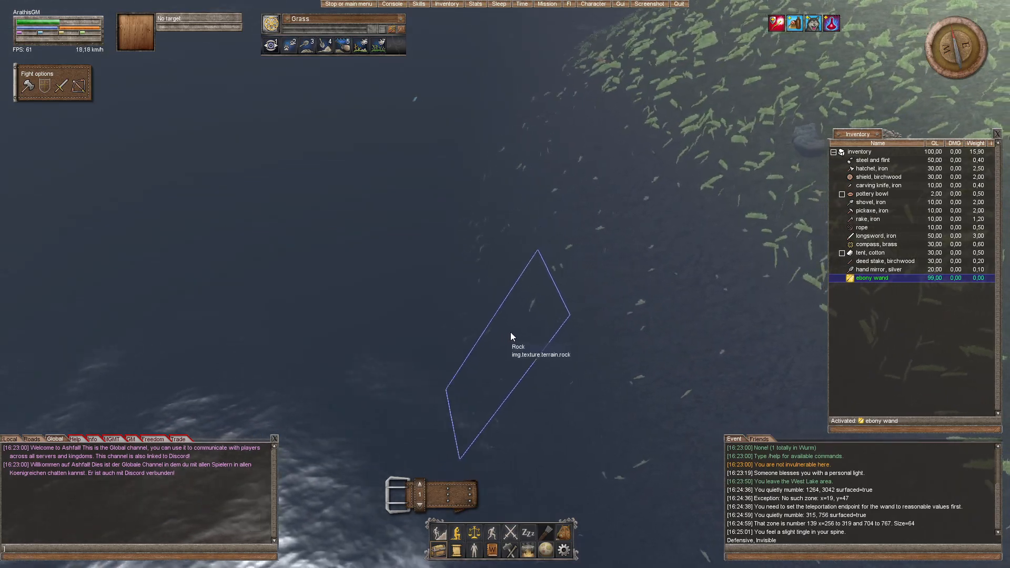
key(d)
mouse_move(512, 294)
mouse_down()
mouse_move(490, 303)
mouse_move(503, 289)
mouse_up()
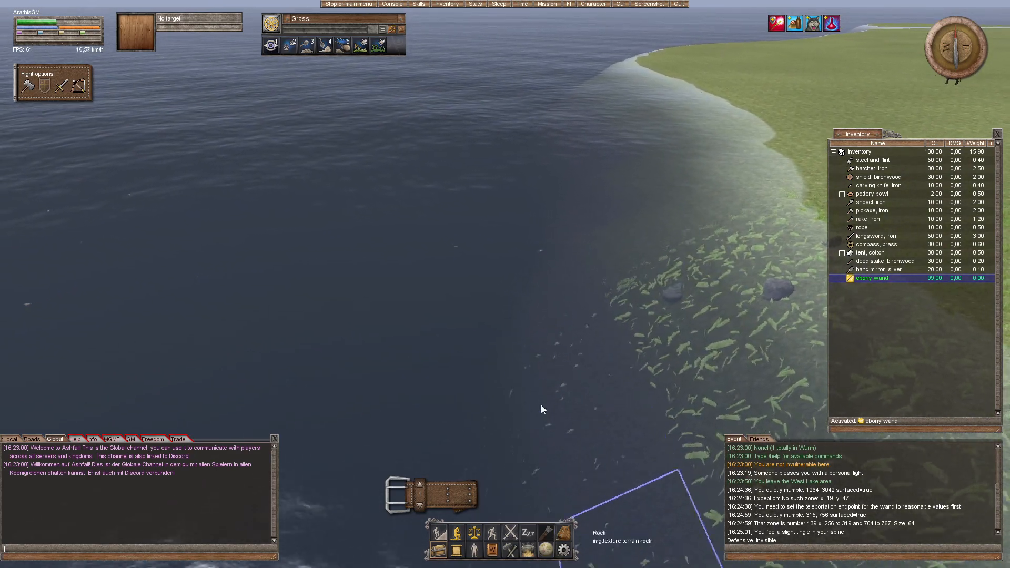
drag(596, 414, 657, 437)
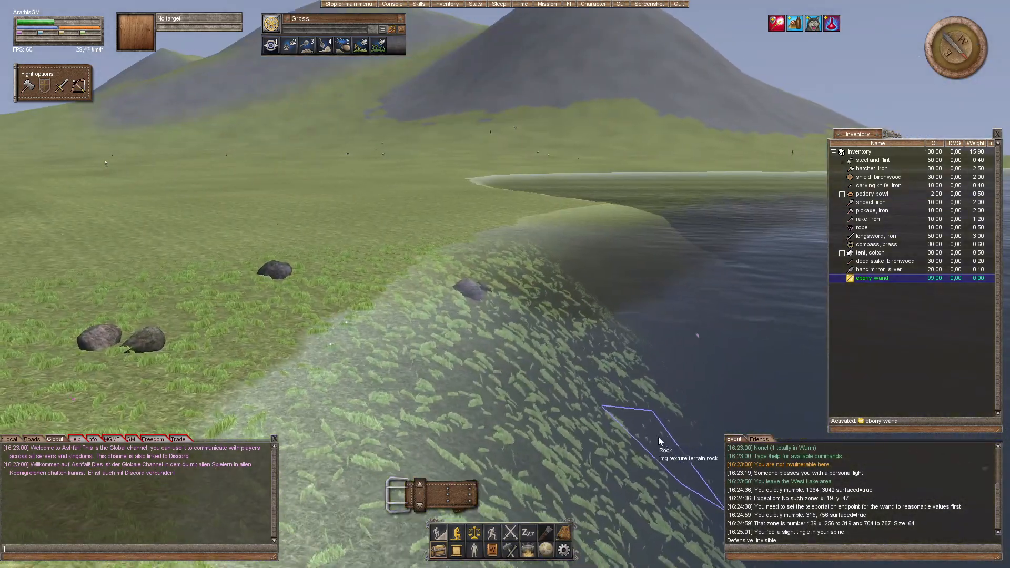
drag(584, 402, 576, 422)
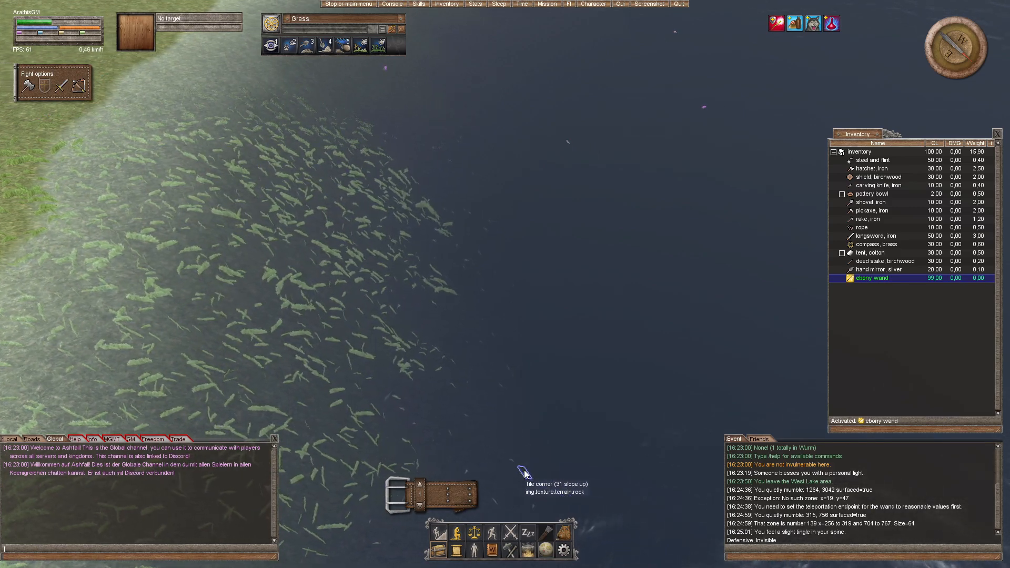
drag(494, 477, 497, 391)
double_click(499, 381)
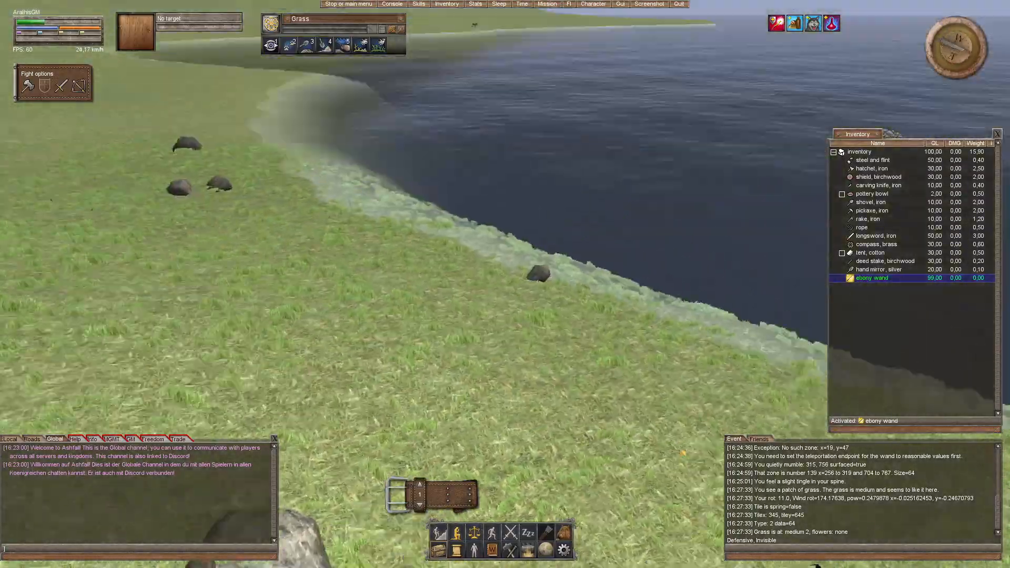
Step: Quit the game client and confirm leaving the world
key(Escape)
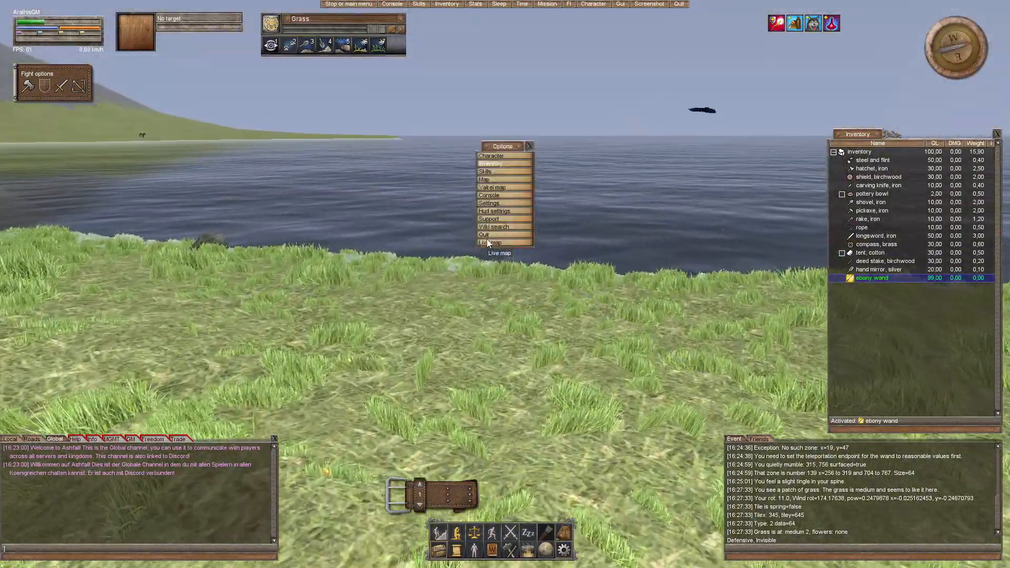
click(487, 234)
click(495, 299)
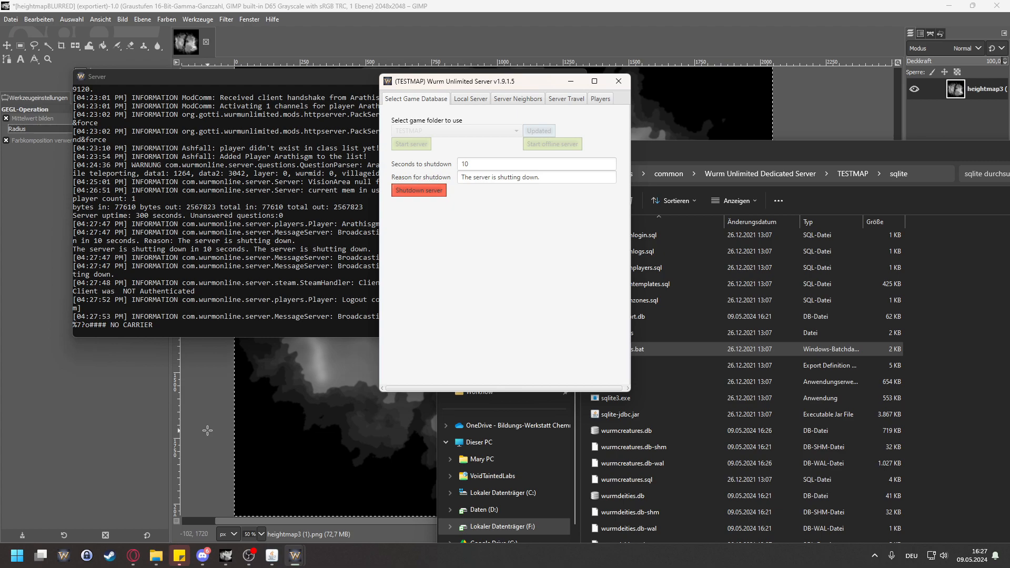
Step: Switch to the blurred heightmap in GIMP and examine its coastlines, sea-floor levels and mountain ranges
click(316, 10)
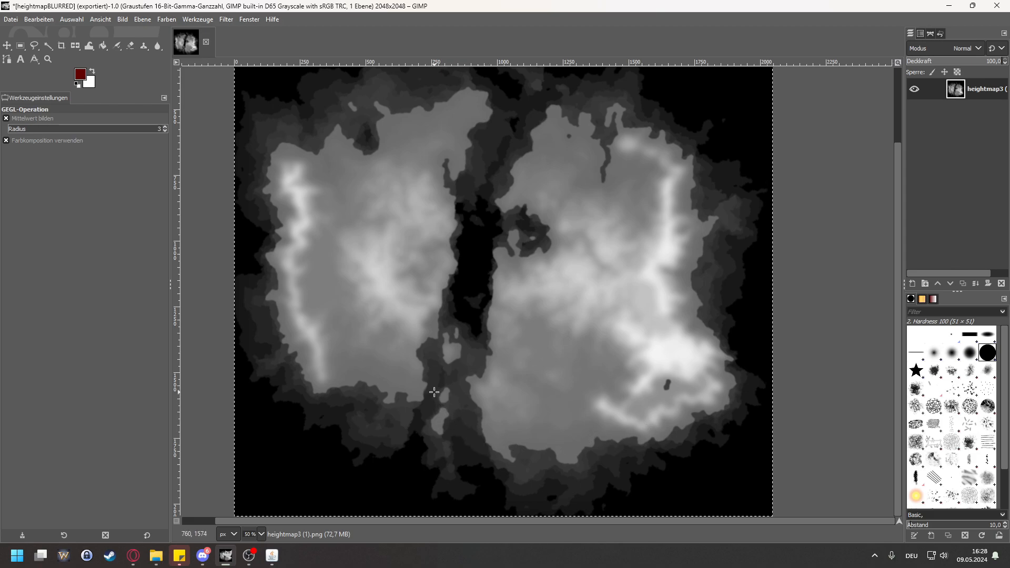
scroll(536, 377, up, 2)
scroll(557, 351, down, 2)
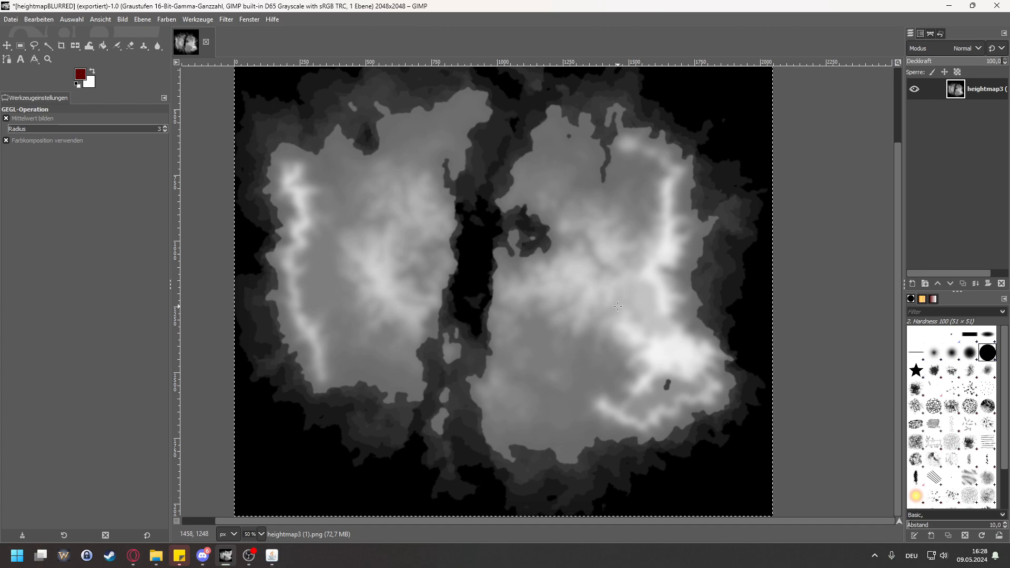
scroll(444, 426, left, 5)
scroll(444, 426, up, 1)
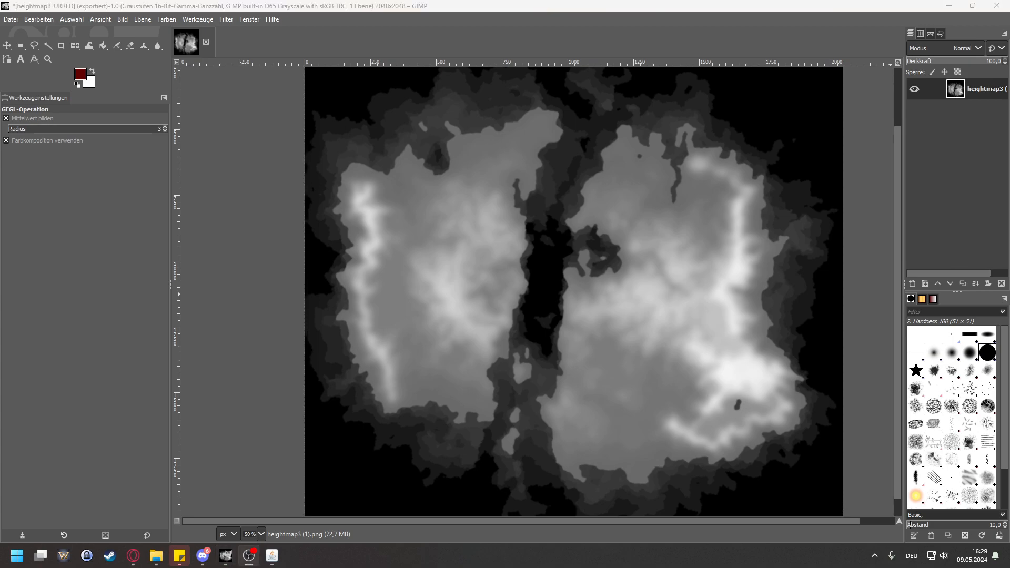
key(alt+Tab)
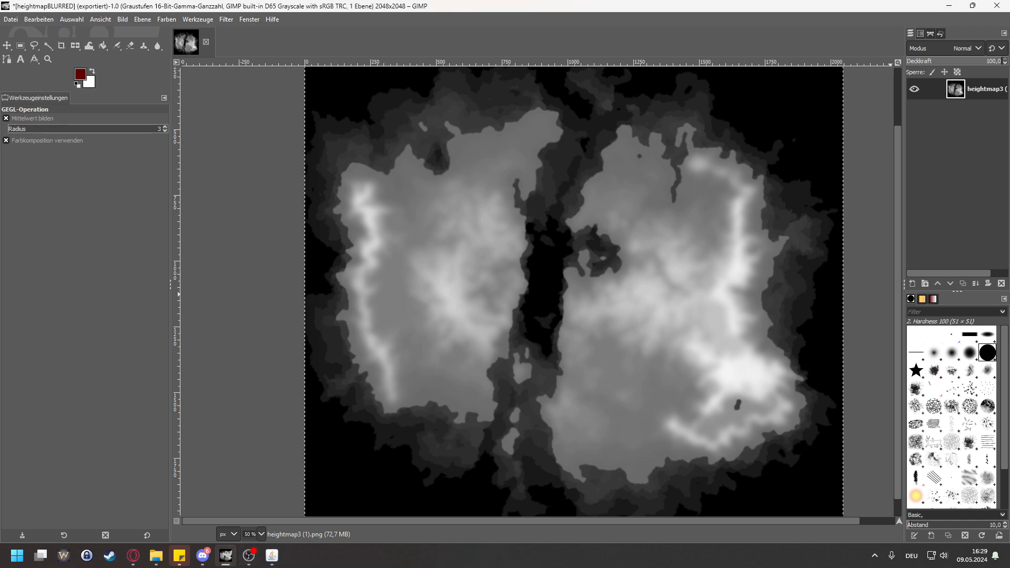
drag(596, 351, 508, 412)
scroll(701, 413, down, 3)
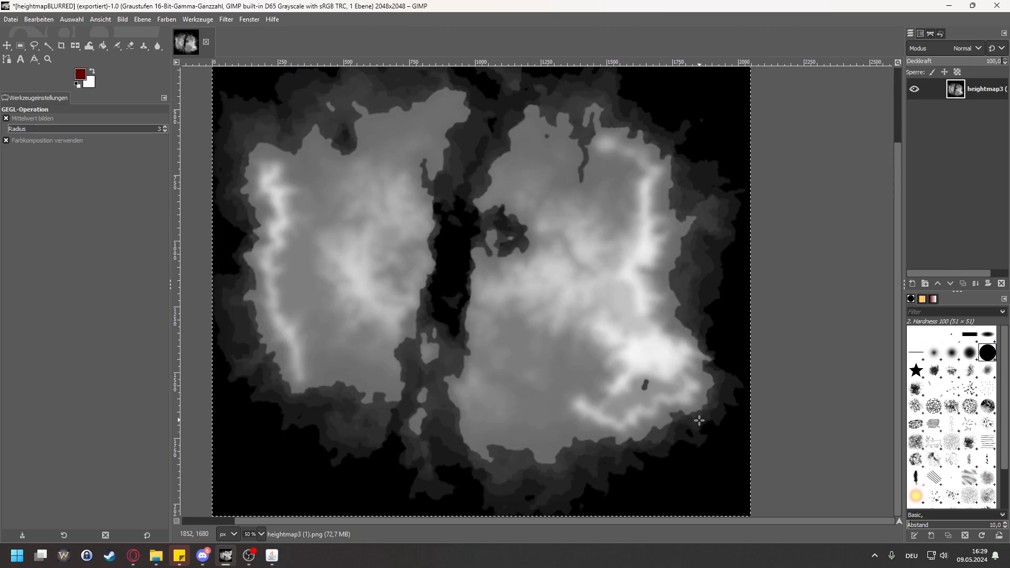
Step: Select the core of the small dark lake in the southeastern mountains of the heightmap with the Fuzzy Select tool
scroll(701, 420, up, 2)
scroll(702, 419, up, 2)
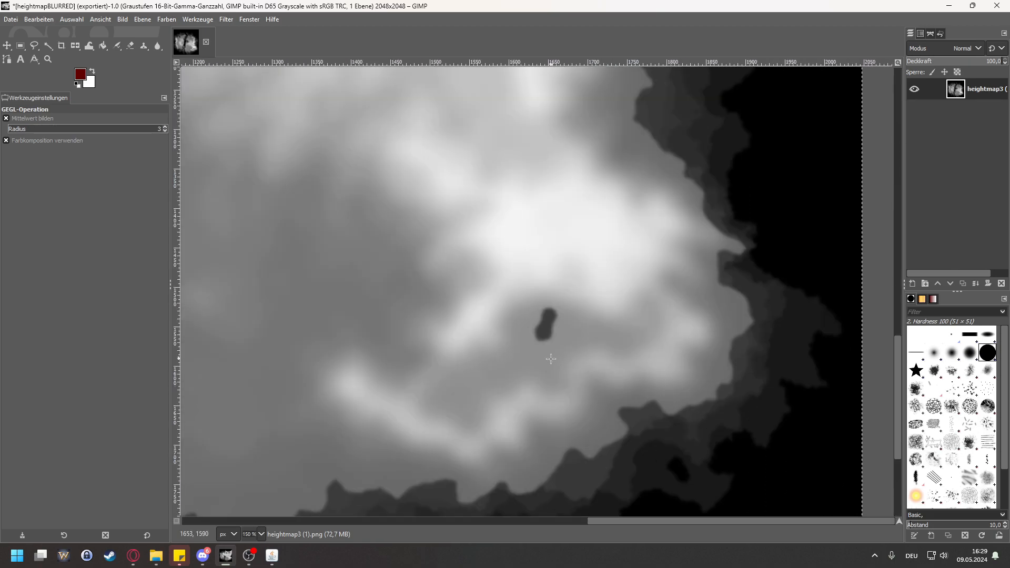
scroll(549, 357, up, 1)
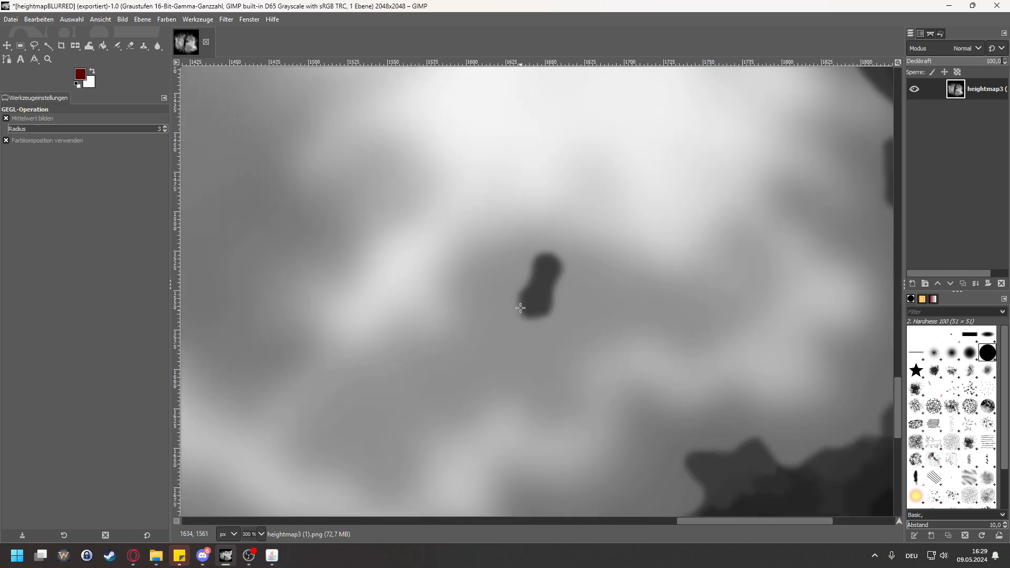
click(46, 46)
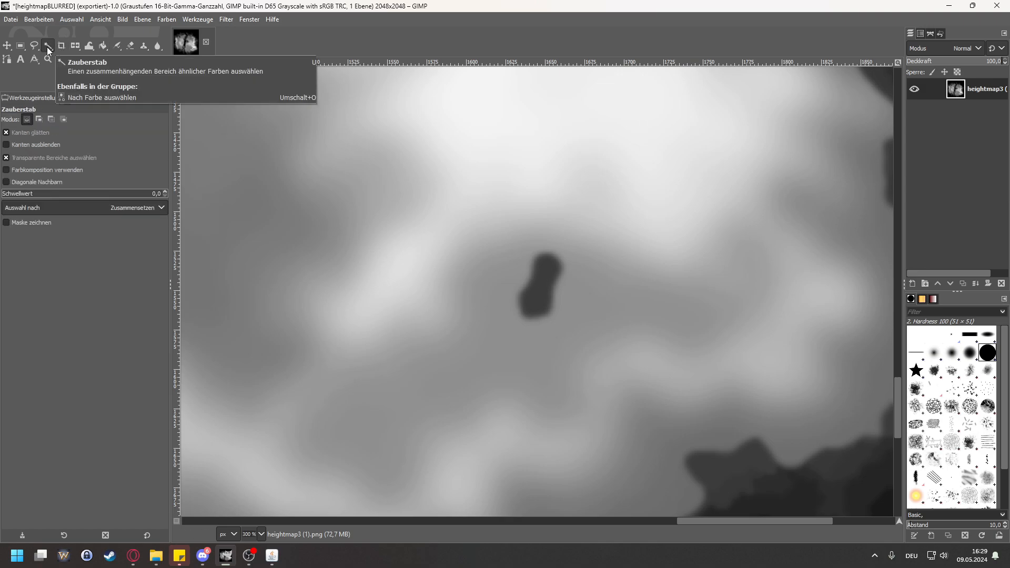
scroll(557, 363, up, 5)
scroll(545, 342, down, 6)
scroll(540, 253, up, 3)
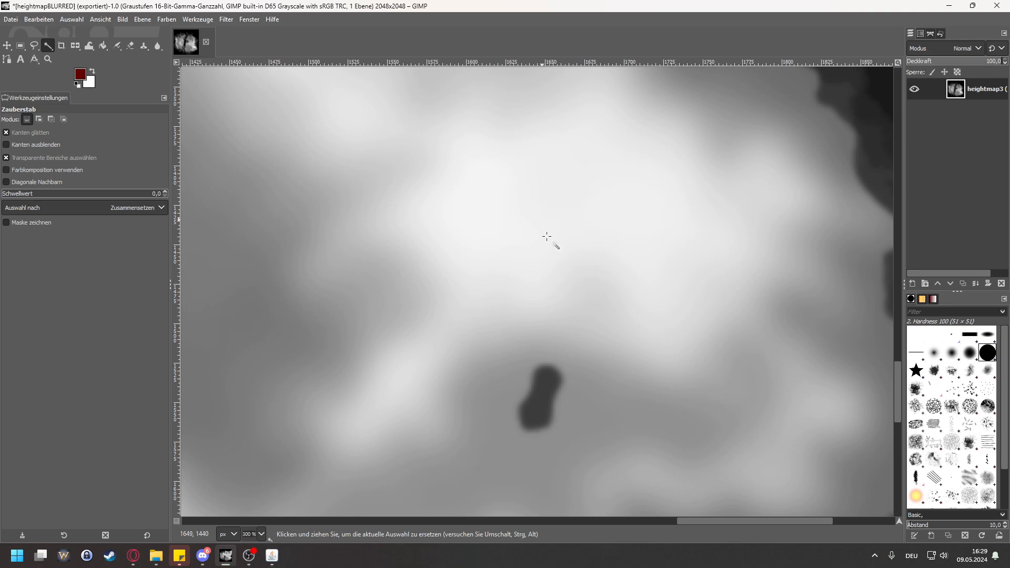
scroll(542, 231, down, 1)
scroll(551, 299, up, 3)
scroll(498, 272, up, 3)
scroll(546, 261, down, 2)
click(559, 256)
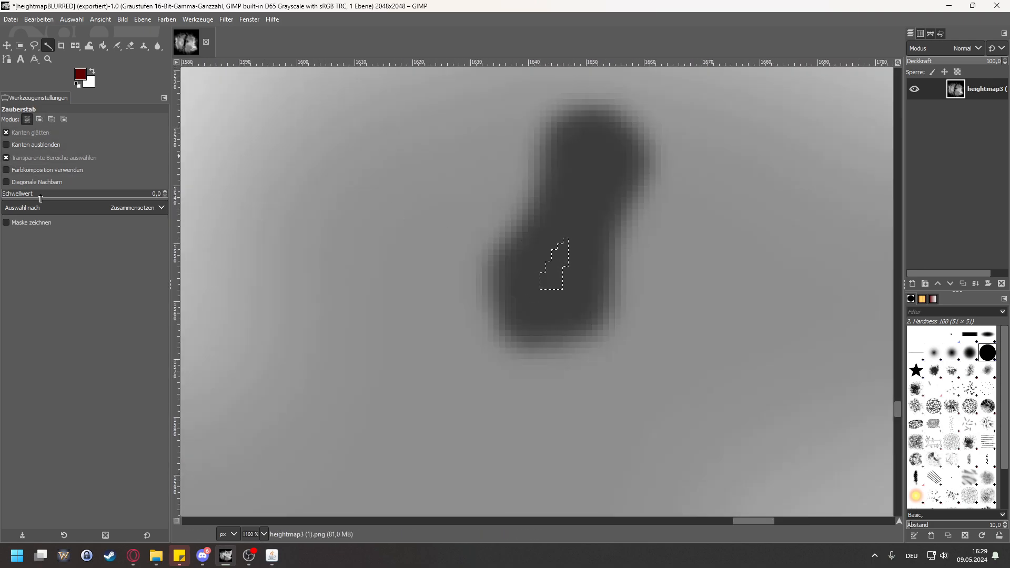
Step: Enable diagonal neighbours, set the Fuzzy Select threshold to 47.7 and select the whole dark lake including its blurred edge
click(95, 210)
click(96, 210)
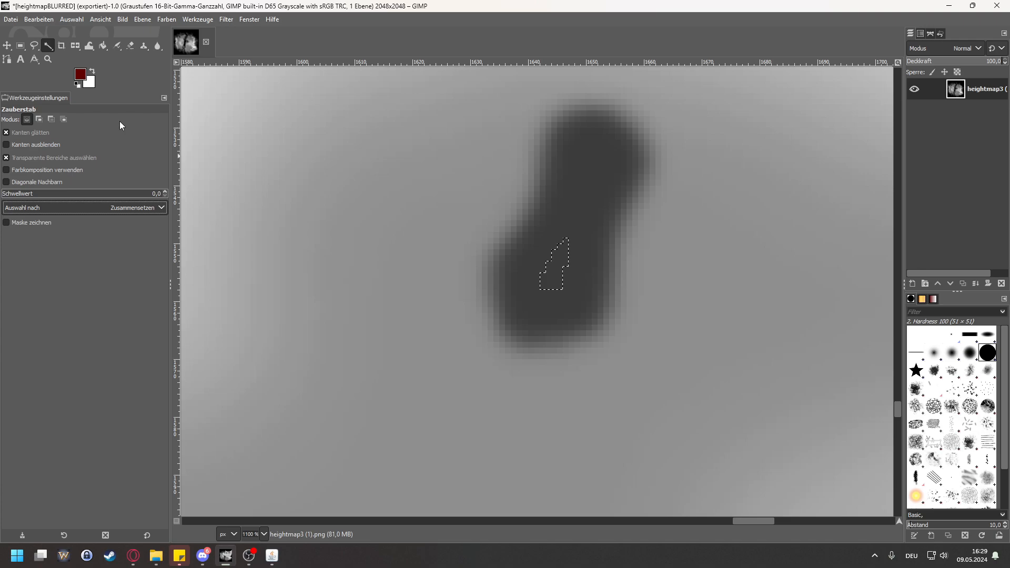
click(165, 187)
click(164, 192)
click(164, 192)
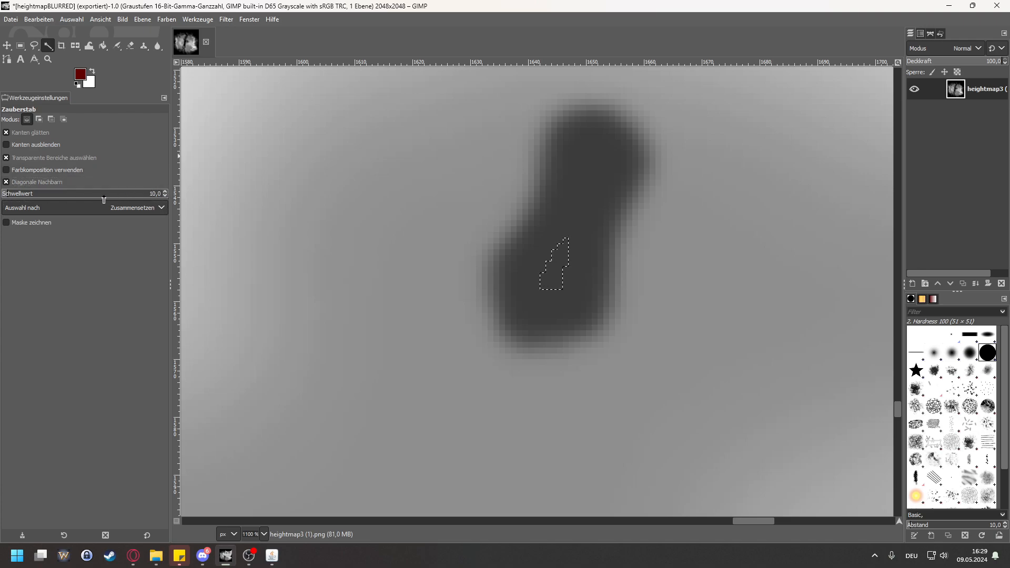
click(89, 193)
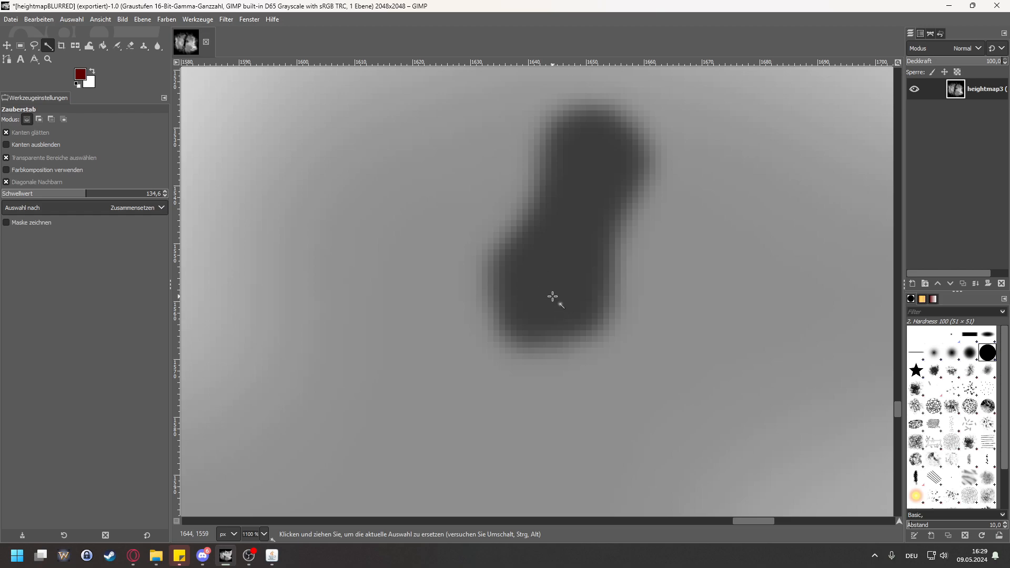
click(31, 194)
click(565, 273)
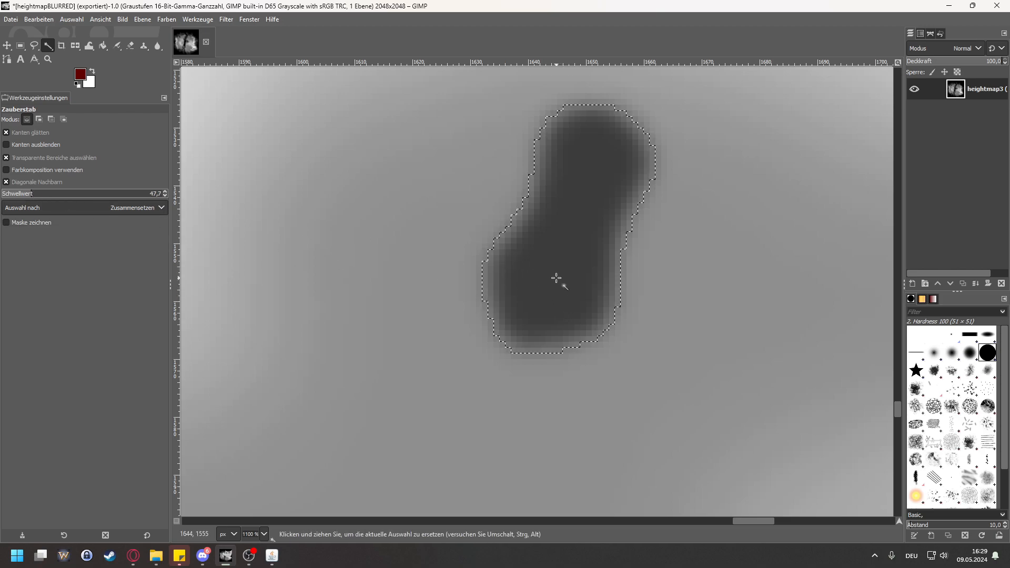
scroll(372, 210, down, 3)
scroll(468, 219, up, 5)
scroll(469, 219, down, 2)
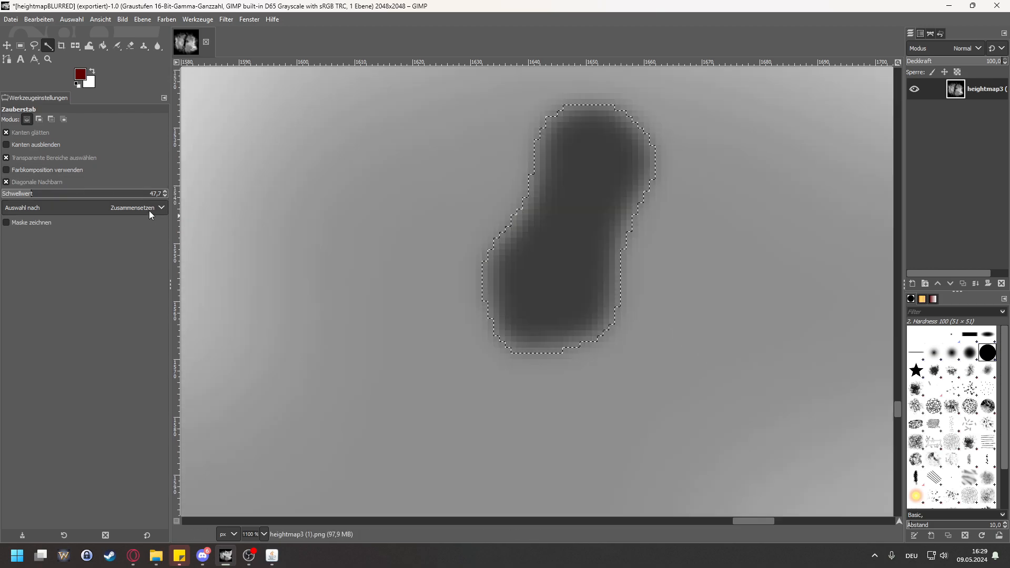
Step: Raise the Fuzzy Select threshold to 57.7 and 63.7, reselecting the dark lake after each change
click(165, 191)
click(165, 192)
click(165, 191)
click(165, 192)
click(547, 266)
click(165, 191)
click(165, 192)
click(165, 191)
click(165, 192)
click(522, 284)
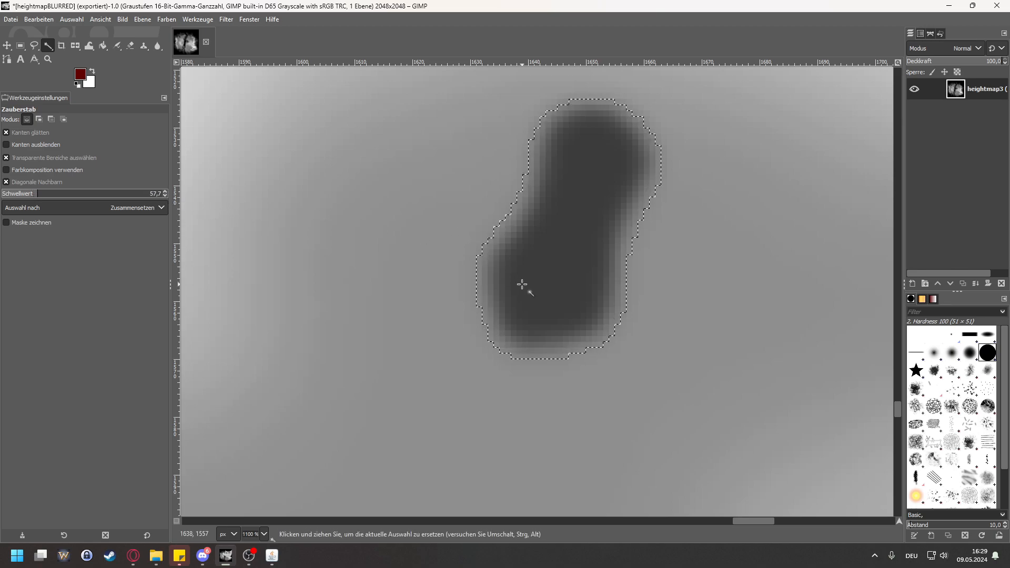
click(165, 192)
click(165, 192)
click(166, 193)
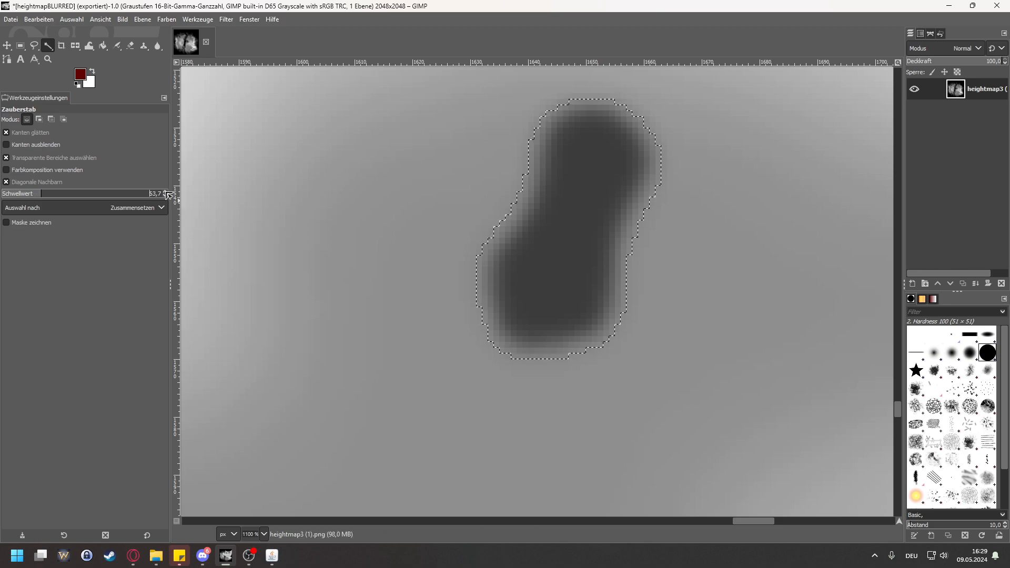
drag(165, 192, 170, 200)
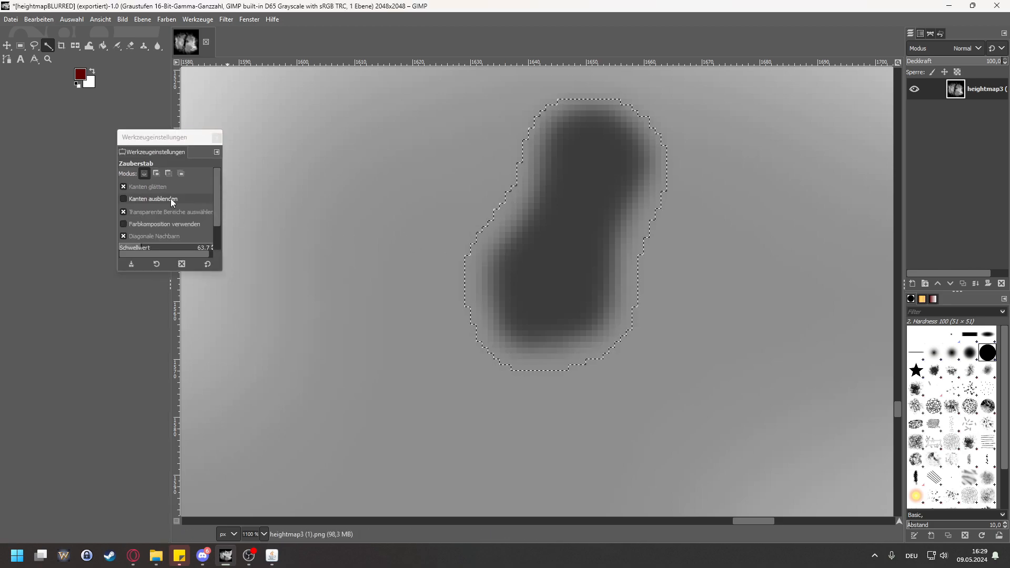
Step: Dock the detached tool options dialog back beneath the toolbox
drag(179, 143, 96, 182)
click(134, 193)
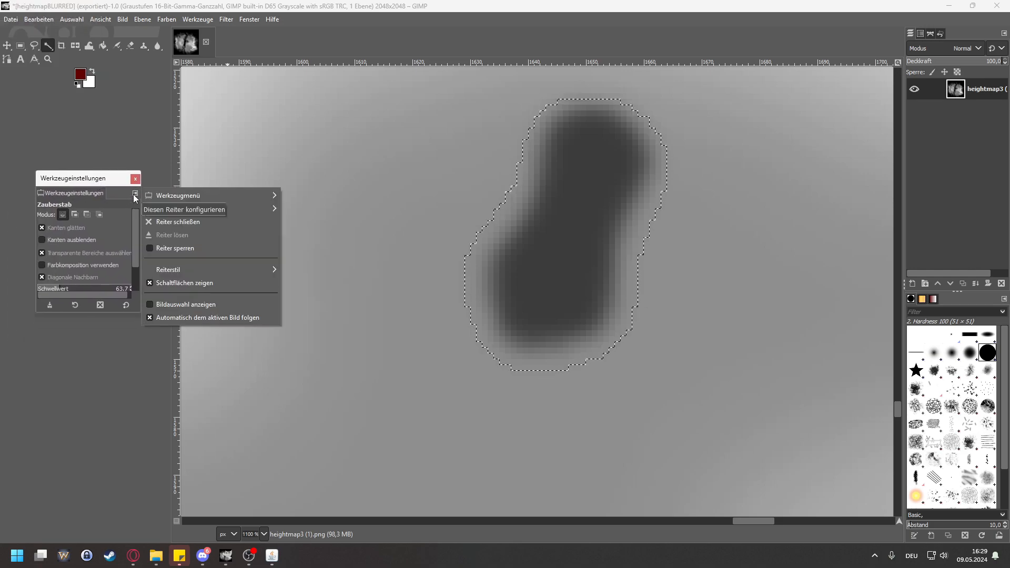
click(134, 196)
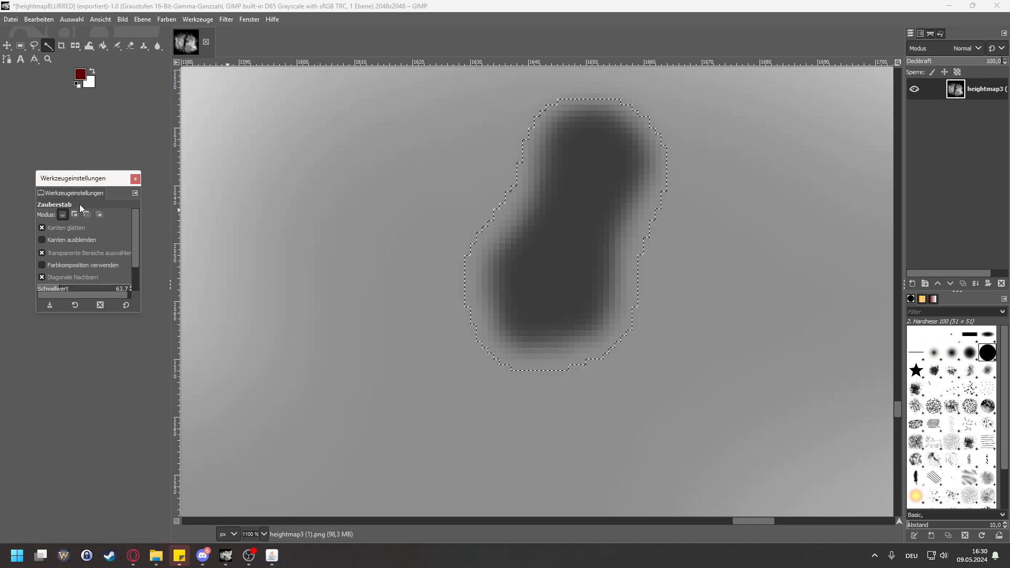
drag(91, 184, 109, 138)
click(198, 19)
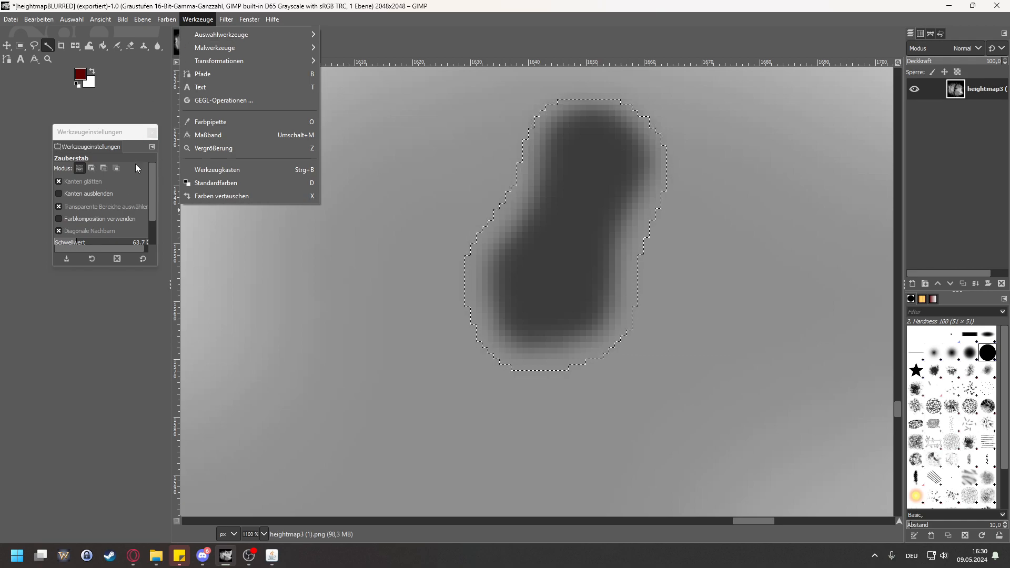
mouse_move(249, 20)
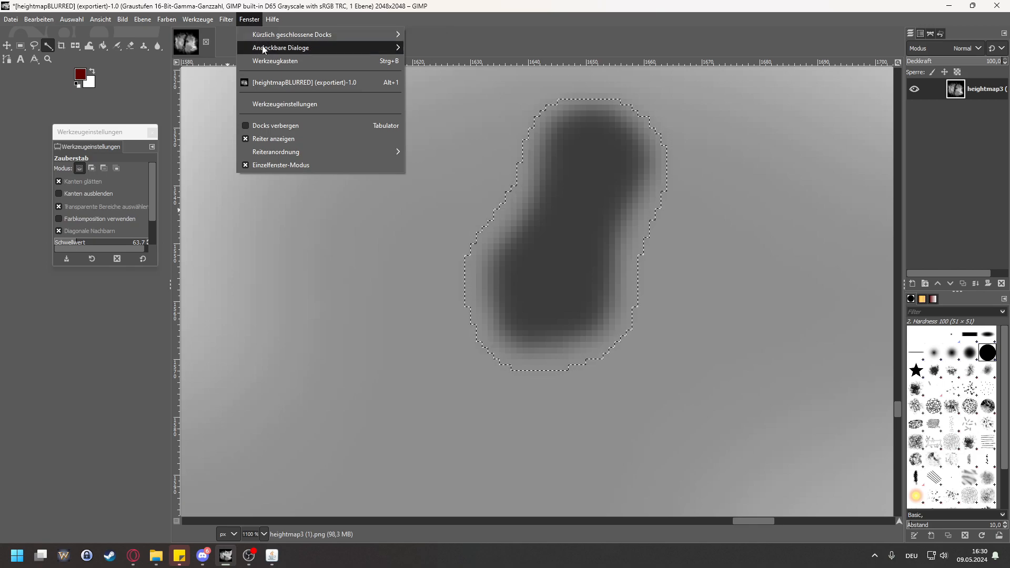
mouse_move(266, 48)
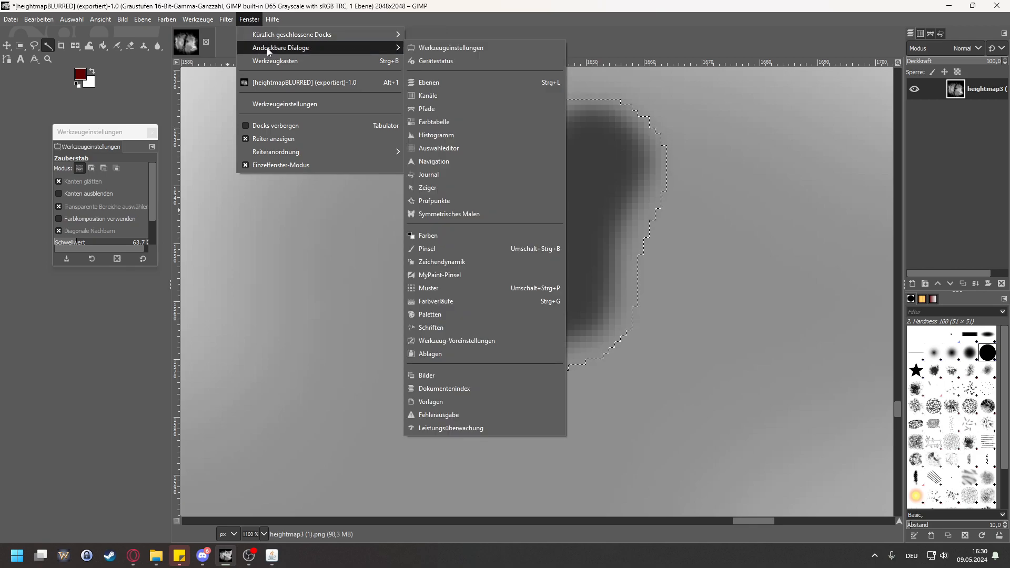
click(452, 52)
click(250, 20)
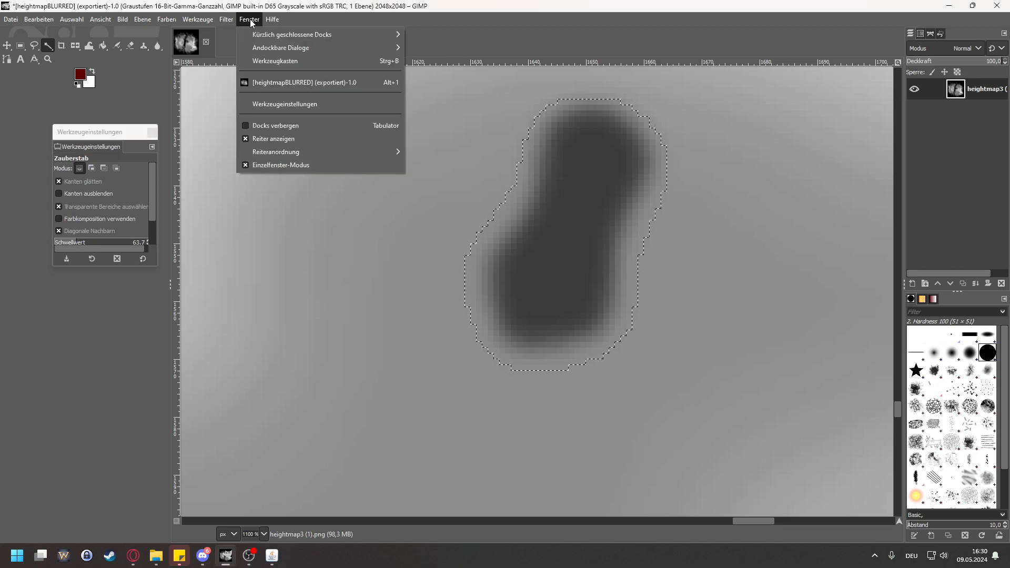
mouse_move(271, 49)
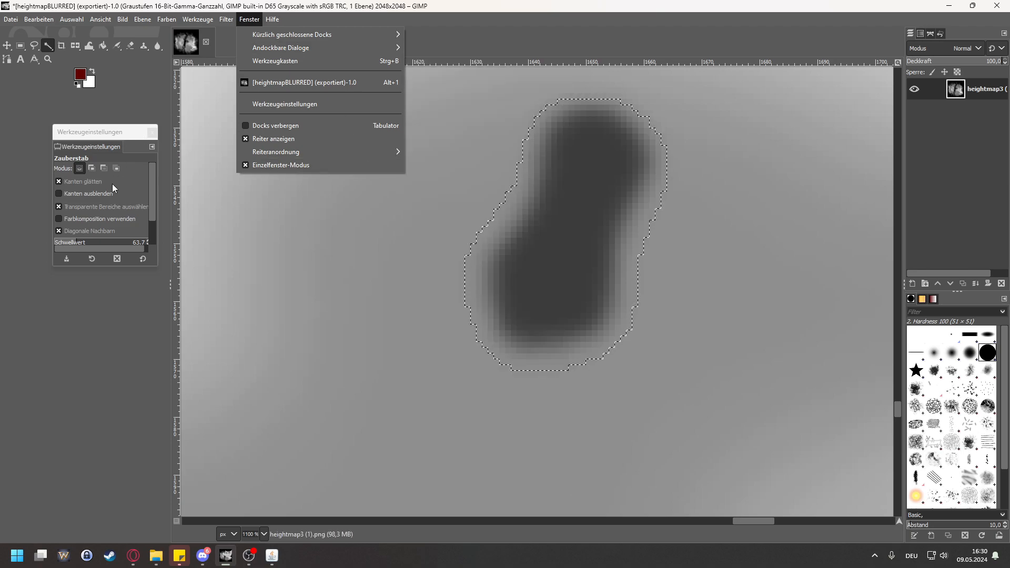
click(104, 132)
drag(90, 148, 26, 133)
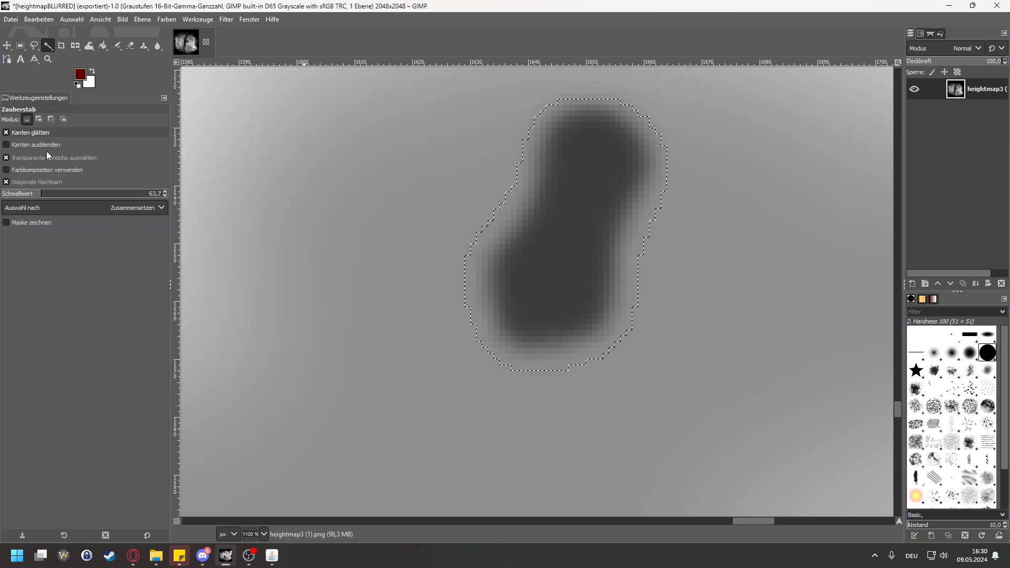
Step: Fine-tune the Fuzzy Select threshold by testing 70.7 and 63.7, and reselect the lake with its blurred rim at 64.7
scroll(165, 193, up, 4)
click(548, 260)
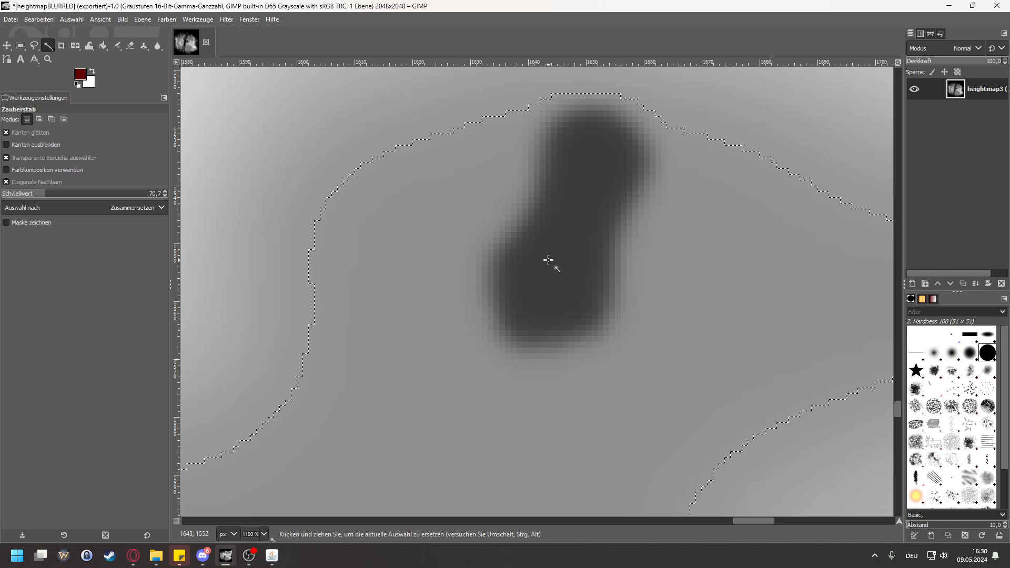
scroll(167, 193, down, 4)
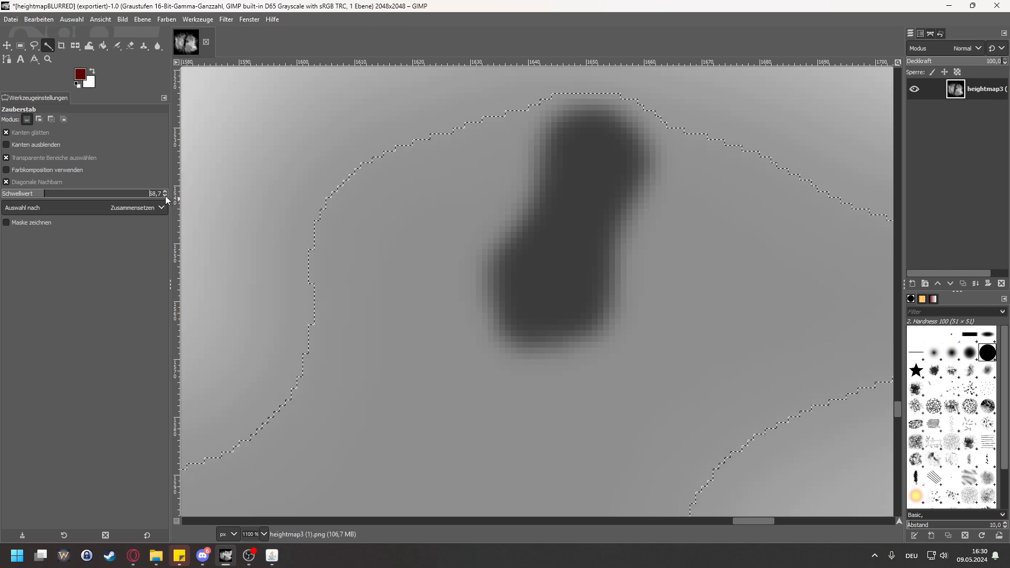
click(564, 259)
scroll(166, 195, down, 1)
click(539, 251)
scroll(163, 194, down, 2)
click(534, 260)
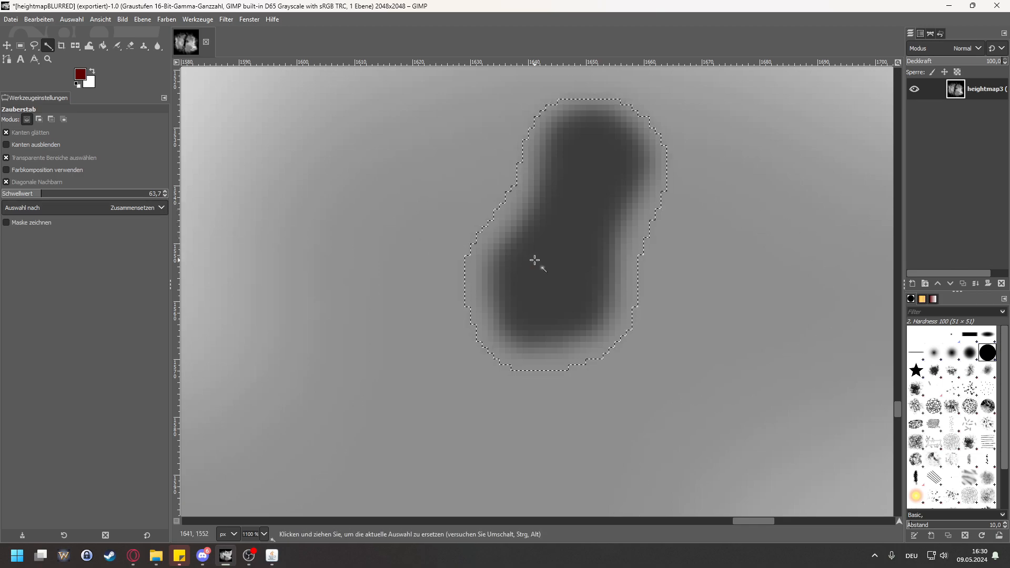
scroll(167, 192, up, 1)
click(558, 279)
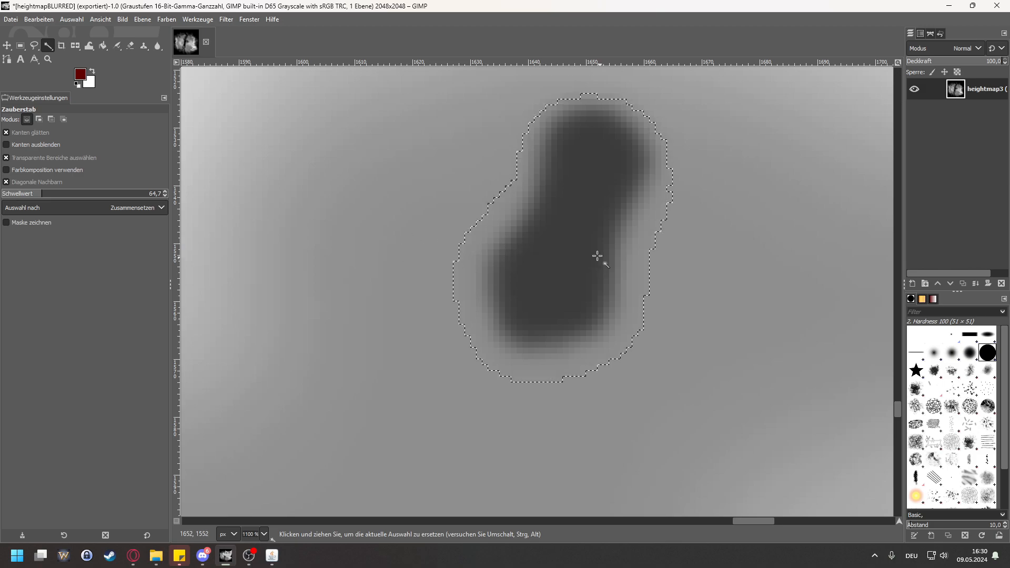
Step: Try reapplying the last filter to the selected area, and undo it
key(ctrl+f)
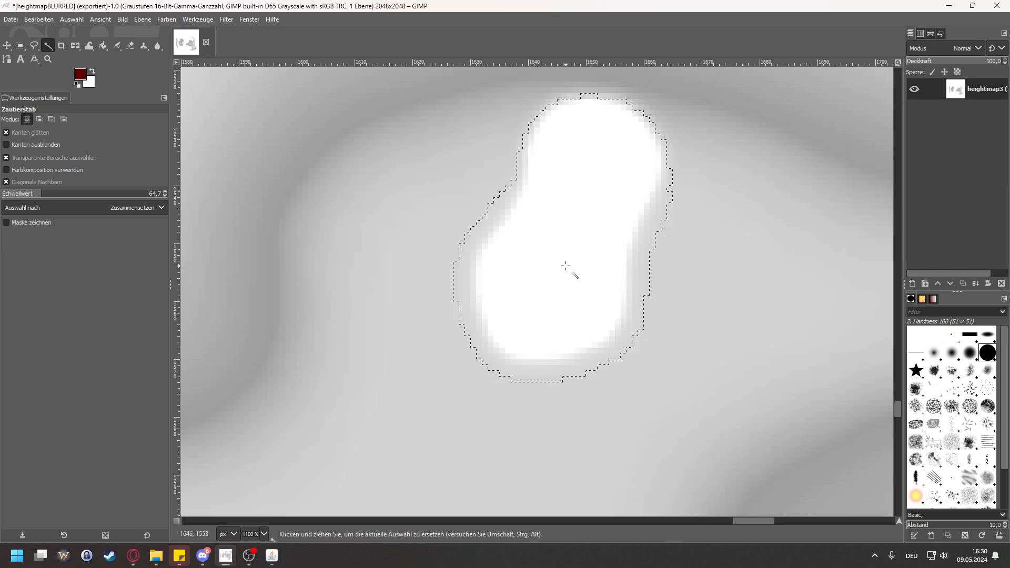
key(ctrl+z)
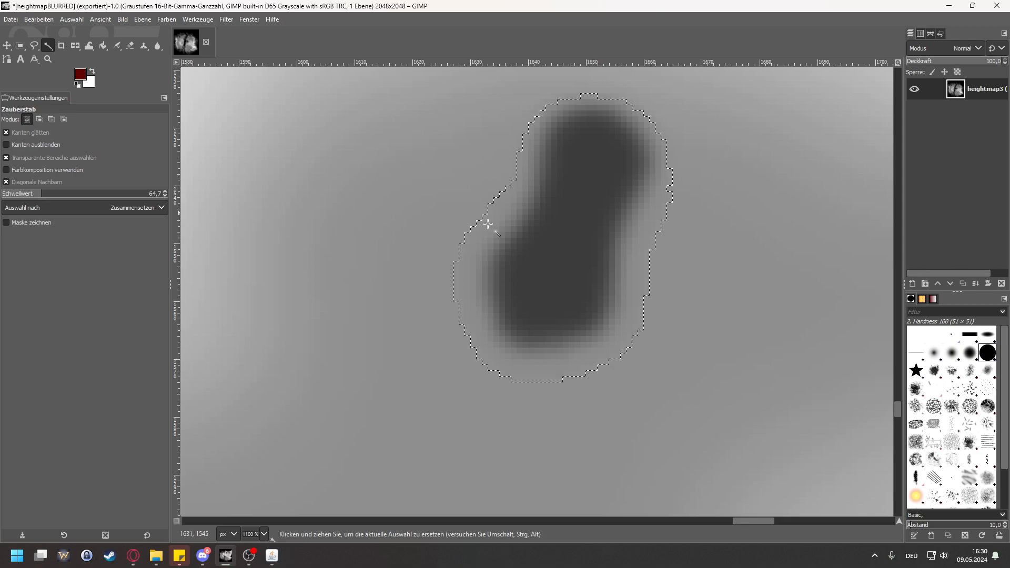
Step: Activate Bucket Fill, swap the foreground and background colours, and sample the grey terrain beside the lake (7b7b7b) as foreground colour
click(102, 47)
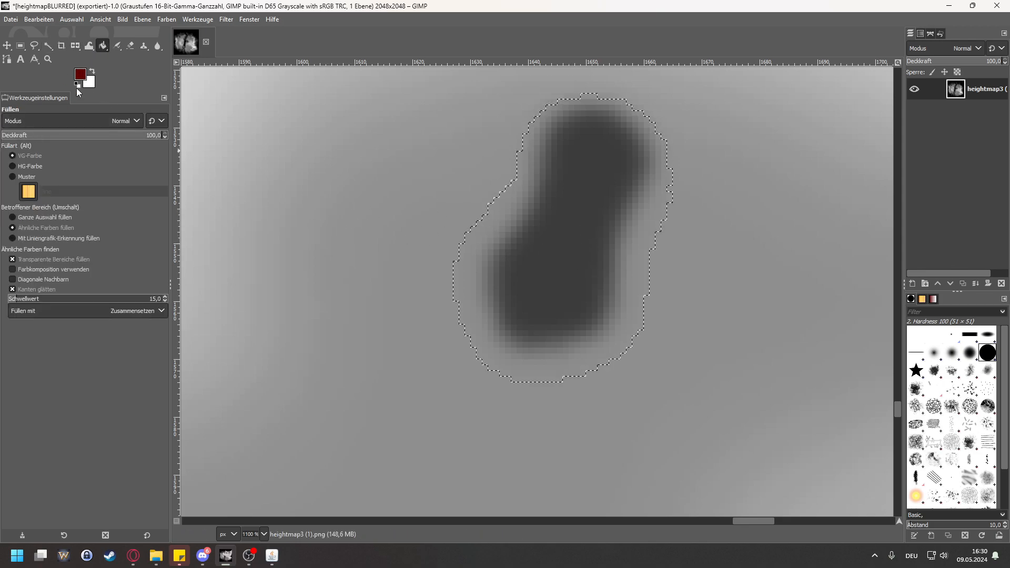
click(92, 69)
click(118, 46)
click(80, 74)
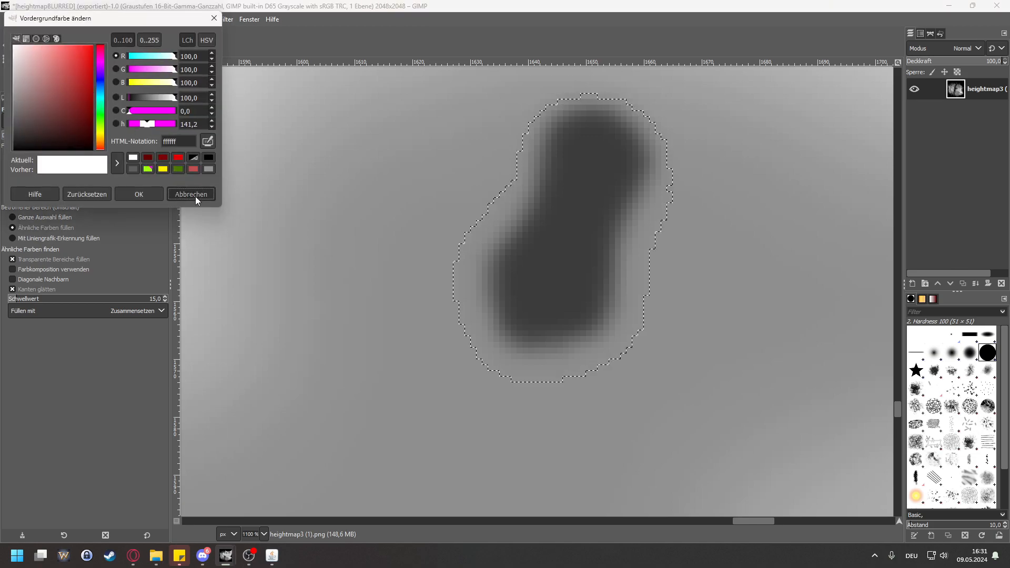
click(207, 142)
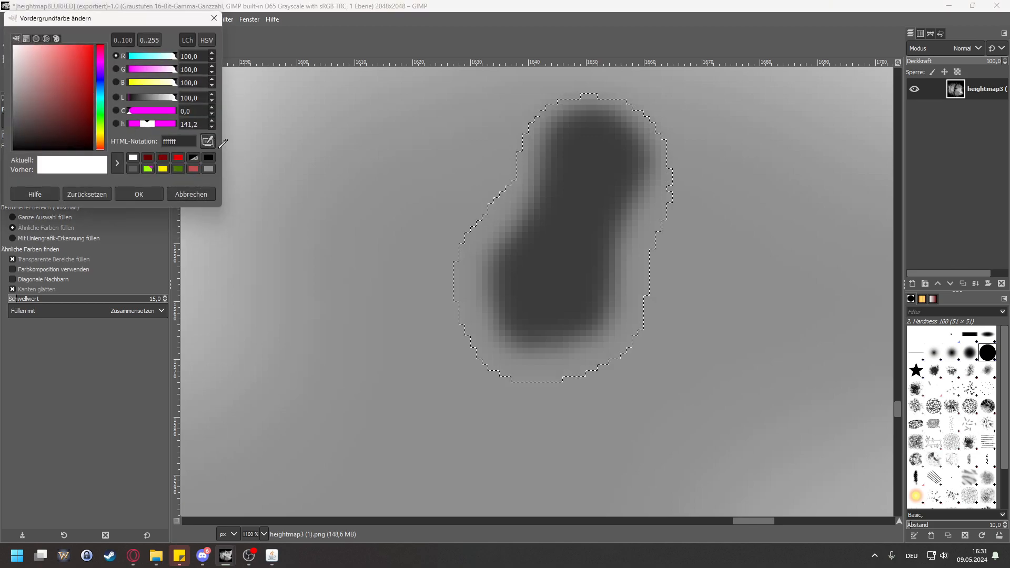
click(423, 290)
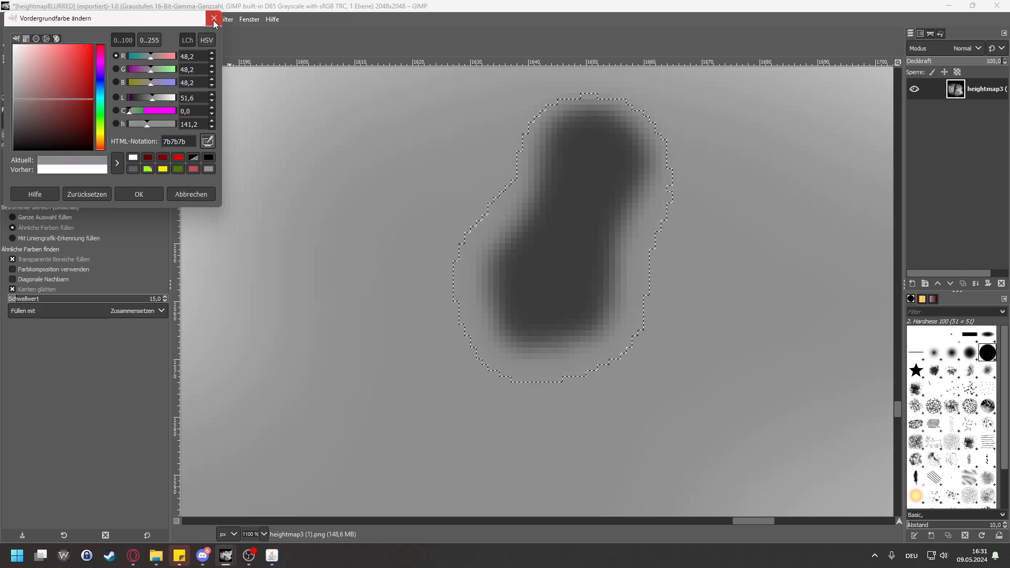
click(150, 190)
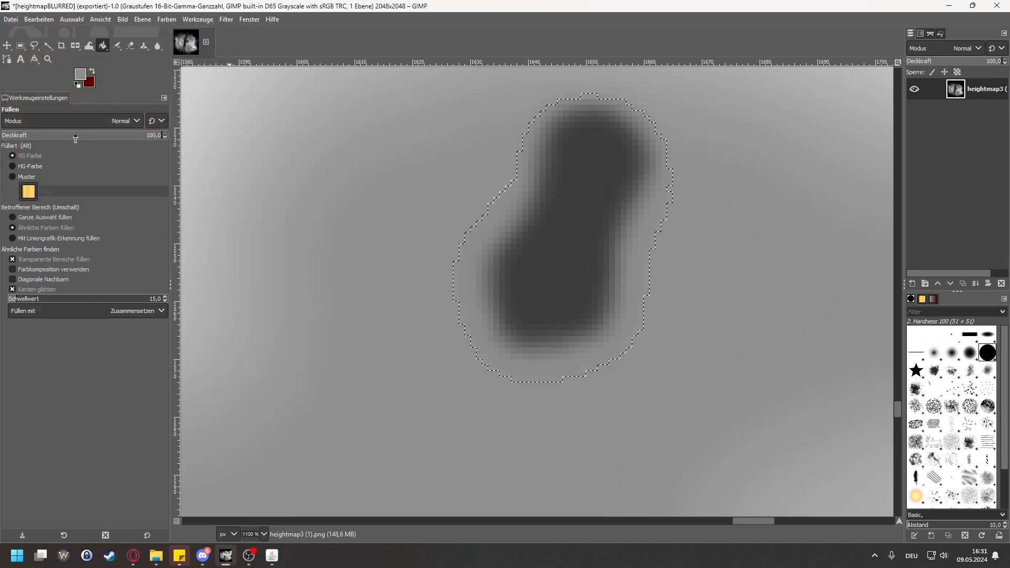
Step: Try filling the lake selection with the sampled grey at a fill threshold of 255, check the whole heightmap, and undo the fill
drag(78, 300, 185, 299)
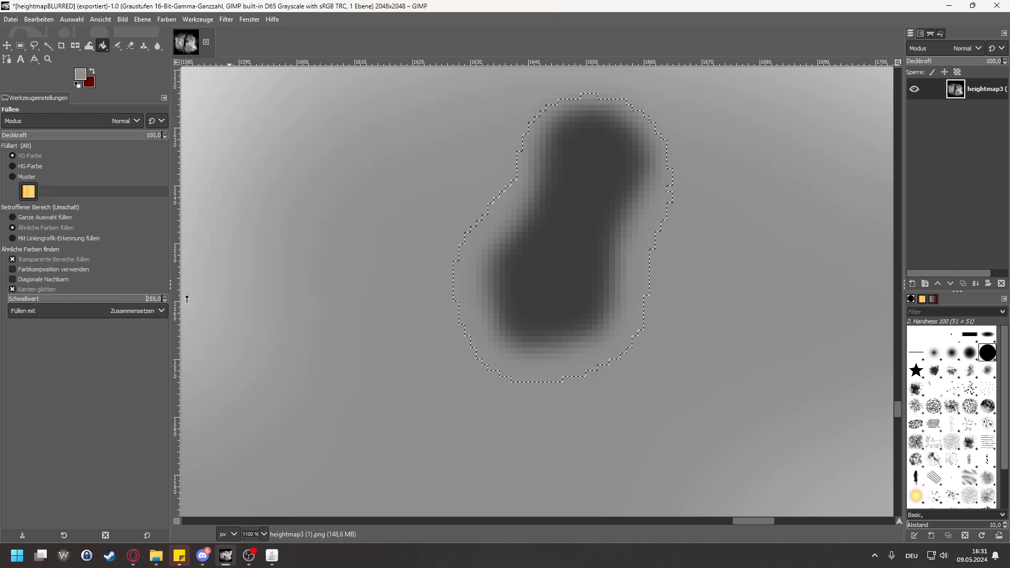
click(563, 255)
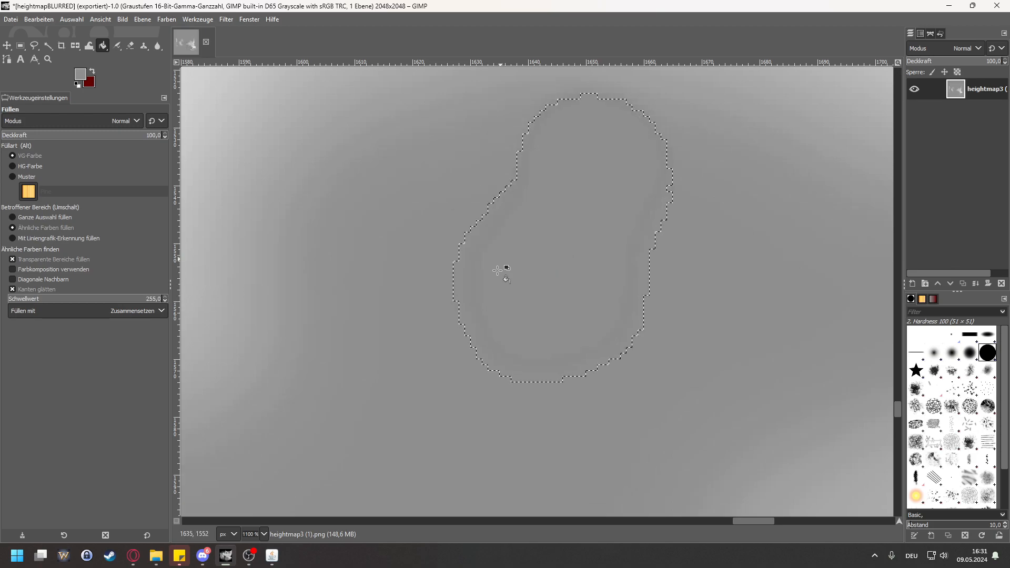
scroll(630, 236, down, 3)
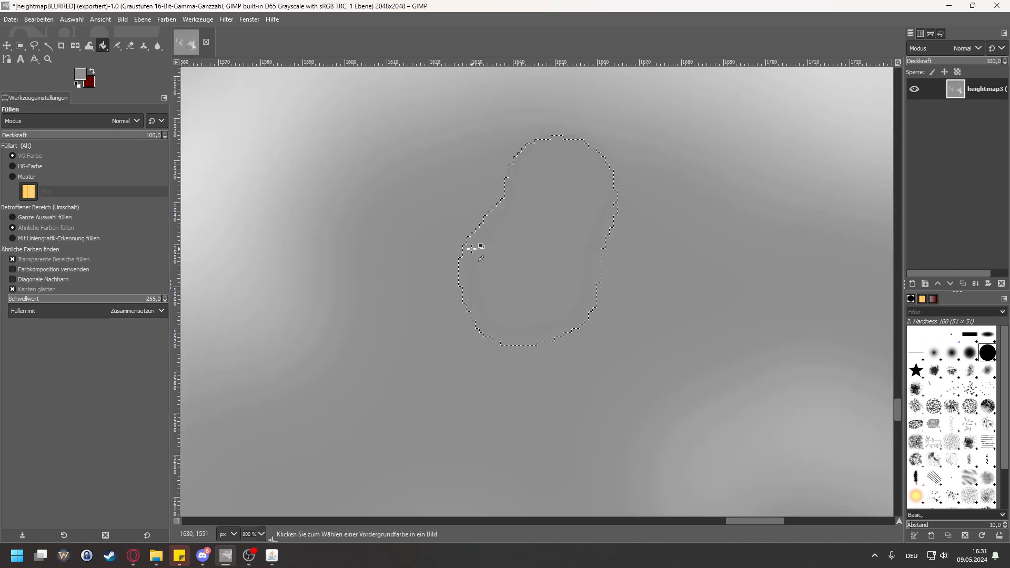
scroll(469, 247, down, 4)
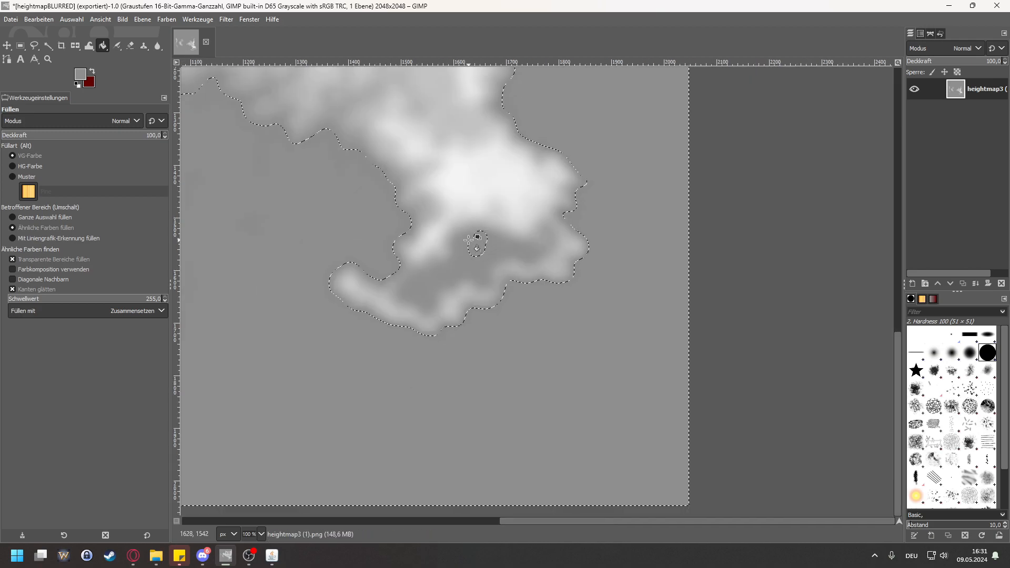
scroll(410, 179, down, 1)
scroll(569, 210, up, 5)
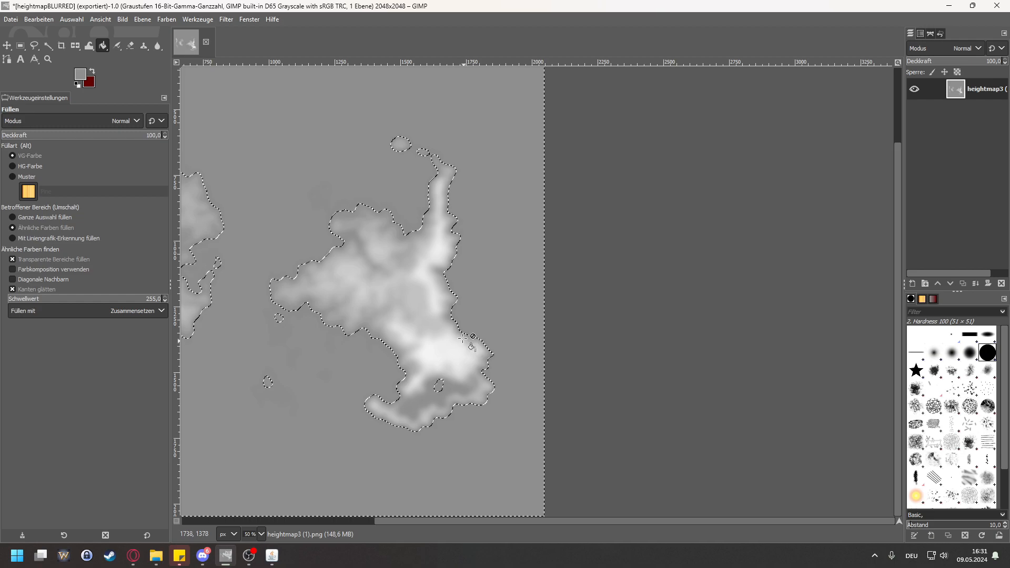
key(ctrl+z)
scroll(457, 428, up, 3)
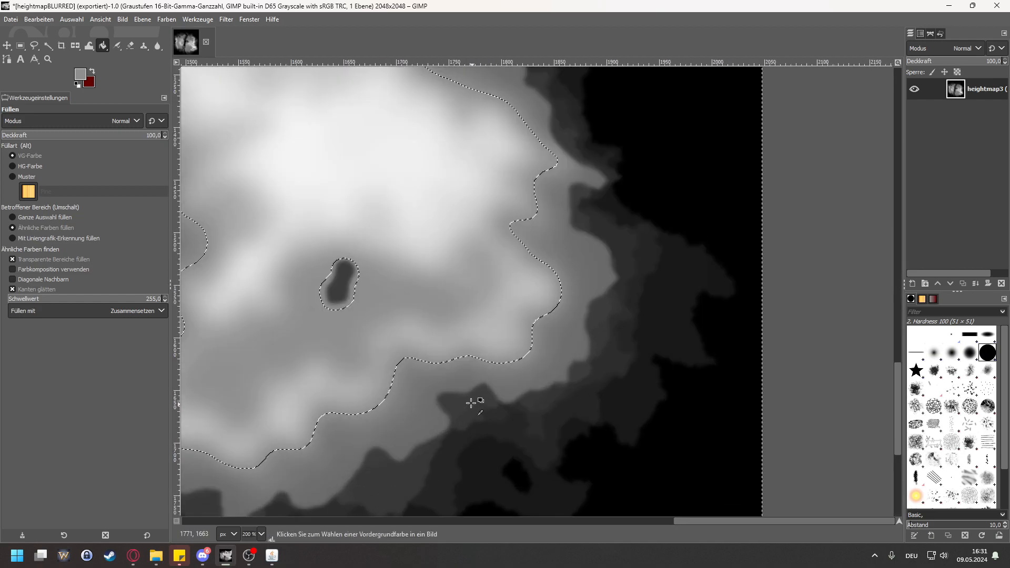
Step: Clear the selection and select the small dark lake again with Fuzzy Select at threshold 64.7
key(ctrl+shift+a)
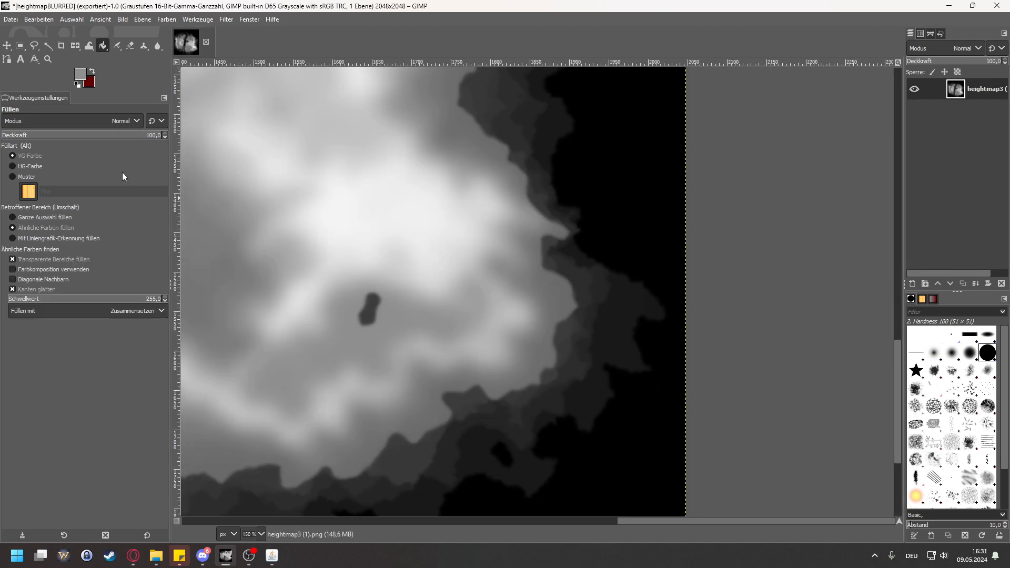
click(48, 47)
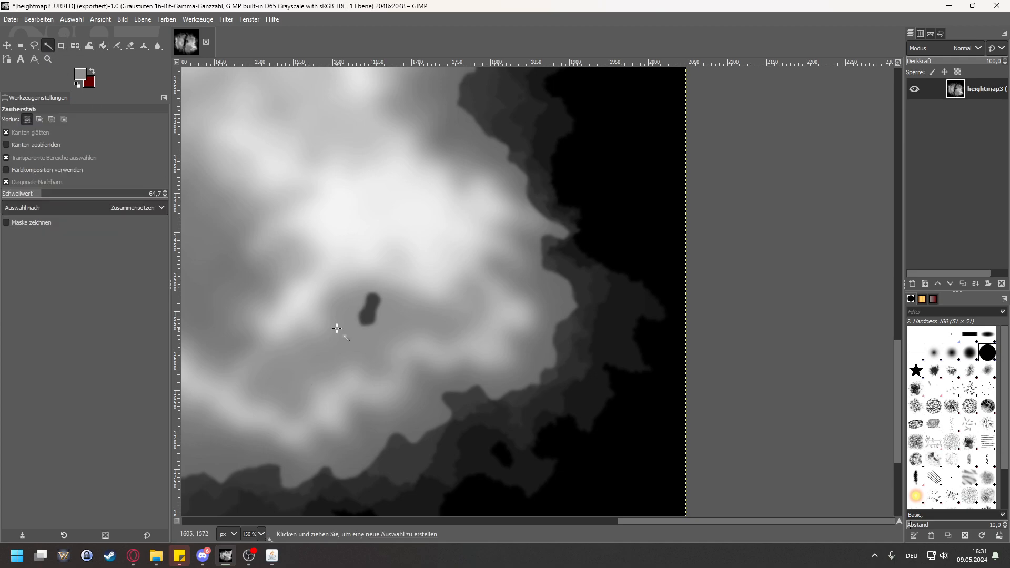
scroll(348, 342, down, 3)
scroll(334, 194, up, 2)
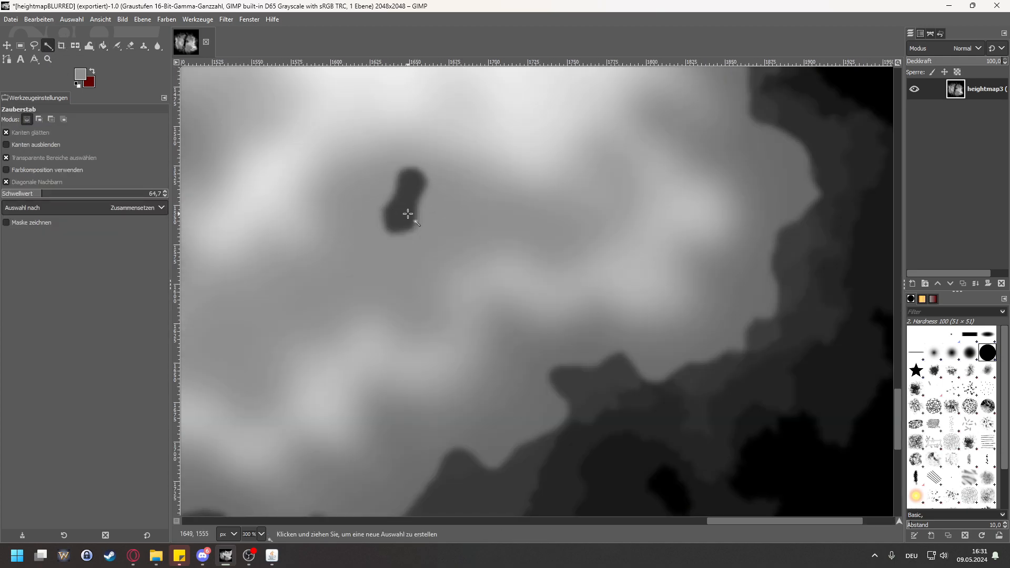
click(403, 212)
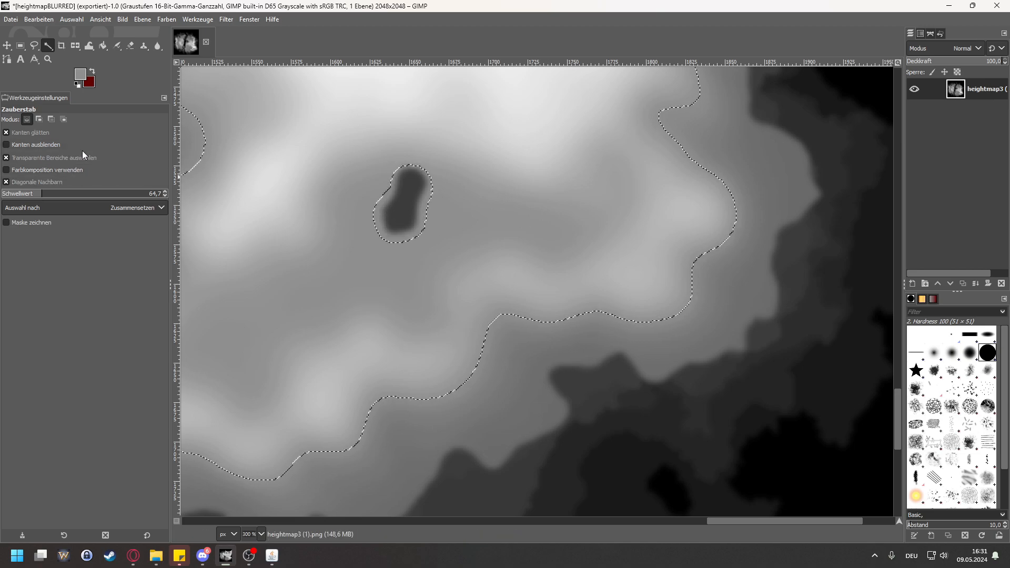
Step: Keep the selection criterion on Composite and switch from Fuzzy Select to the Select by Color tool
click(123, 206)
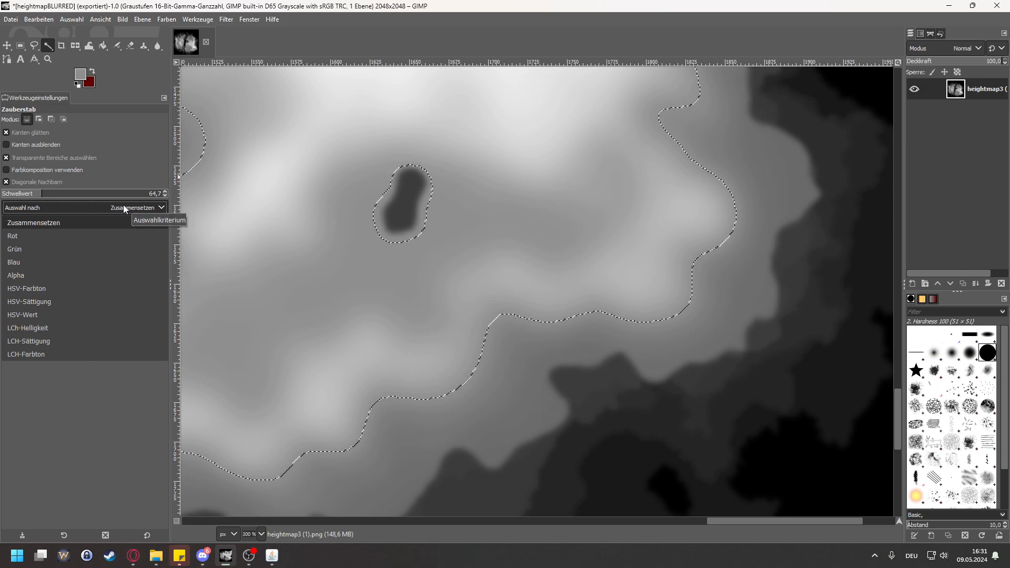
click(123, 206)
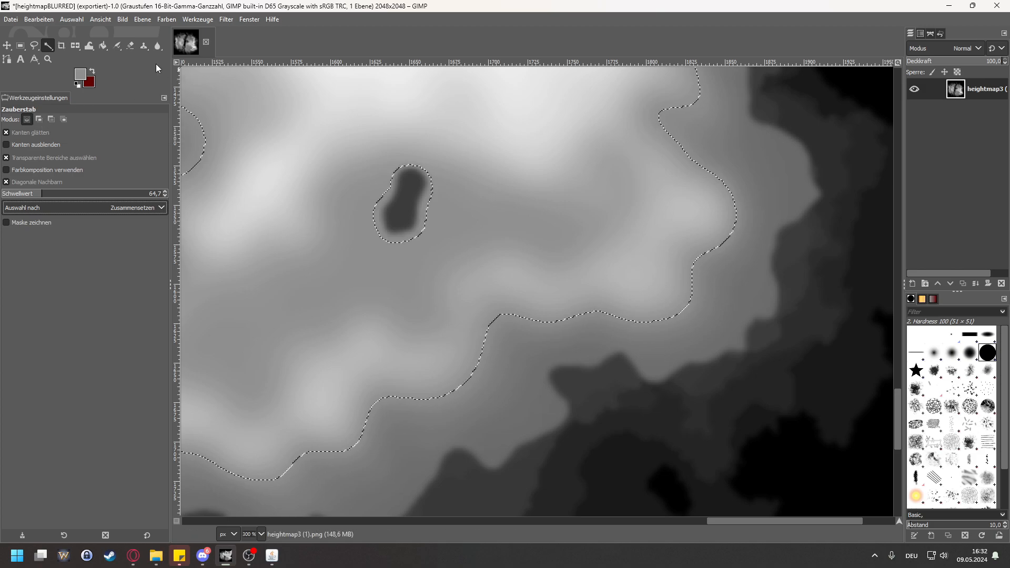
right_click(49, 48)
click(90, 60)
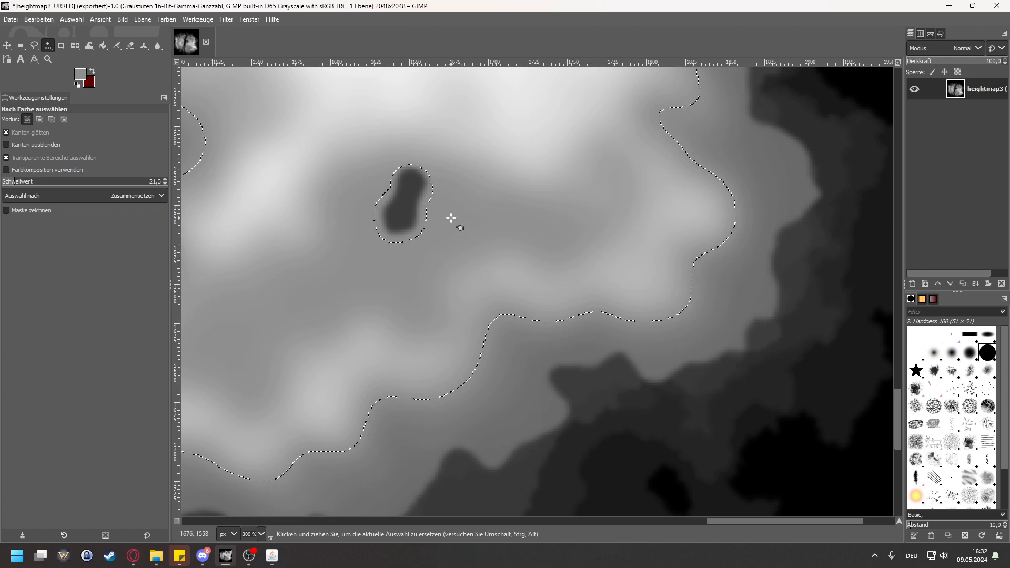
Step: Try selecting the small dark lake by colour at threshold 21.3, check how far the selection reaches, and clear it again
key(ctrl+shift+a)
scroll(405, 218, up, 4)
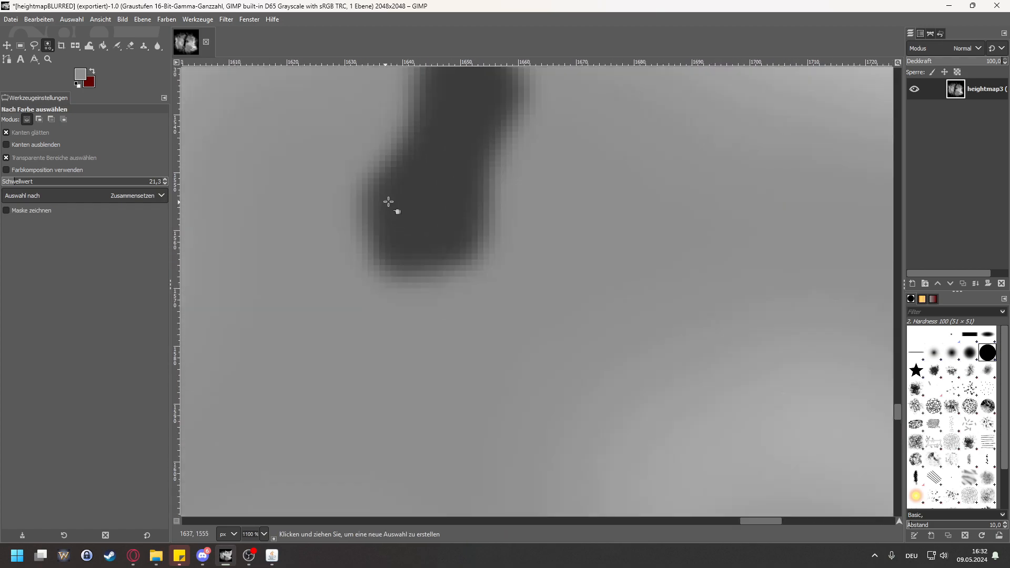
click(427, 208)
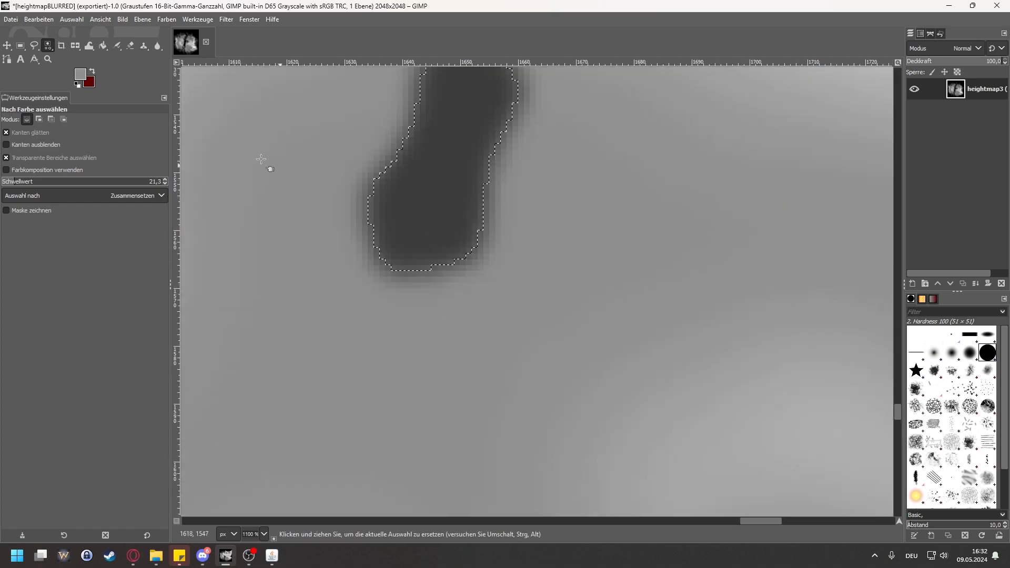
scroll(476, 251, down, 5)
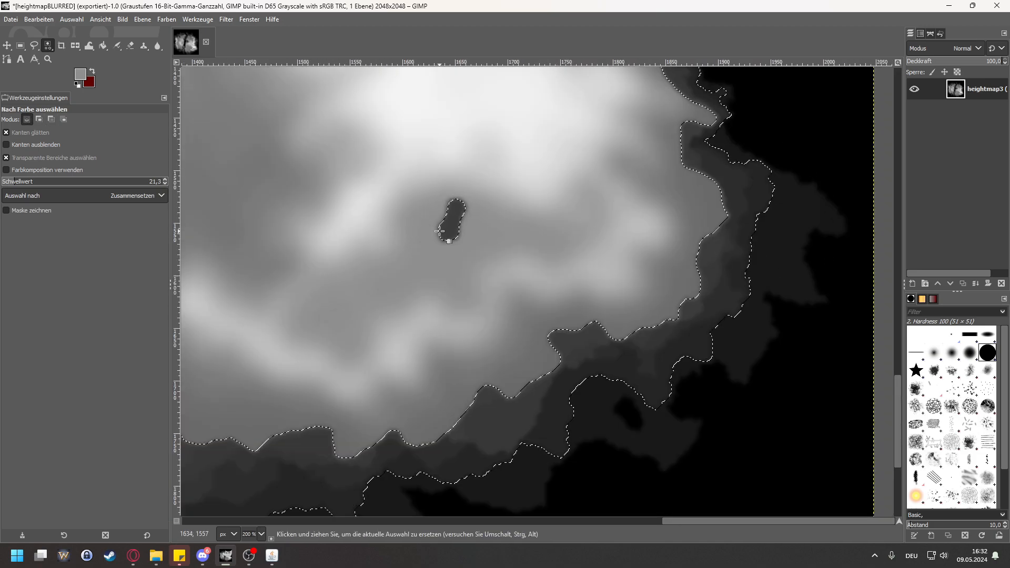
scroll(448, 237, up, 2)
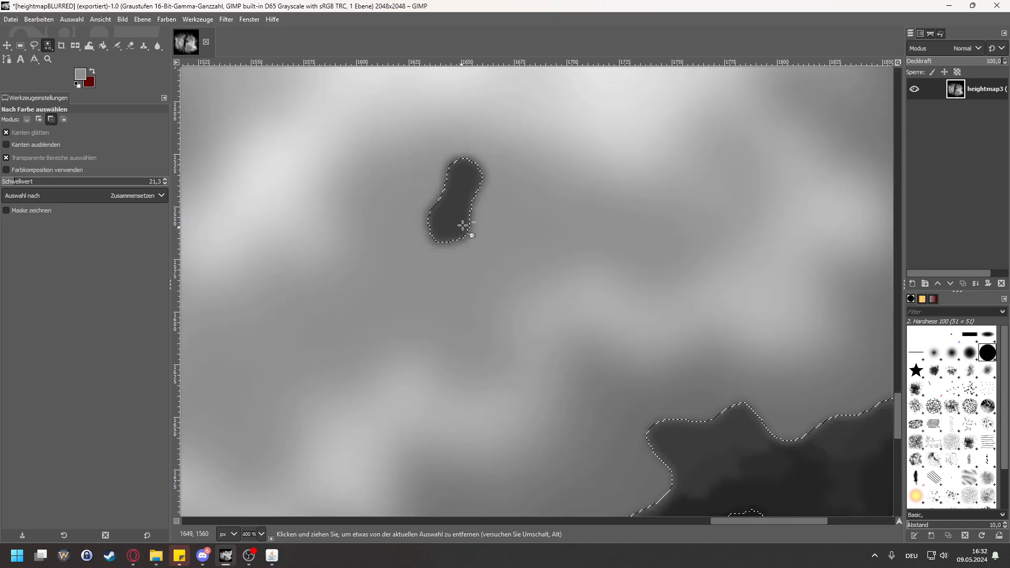
scroll(462, 226, up, 2)
key(shift+ctrl+d)
key(ctrl+z)
key(ctrl+shift+a)
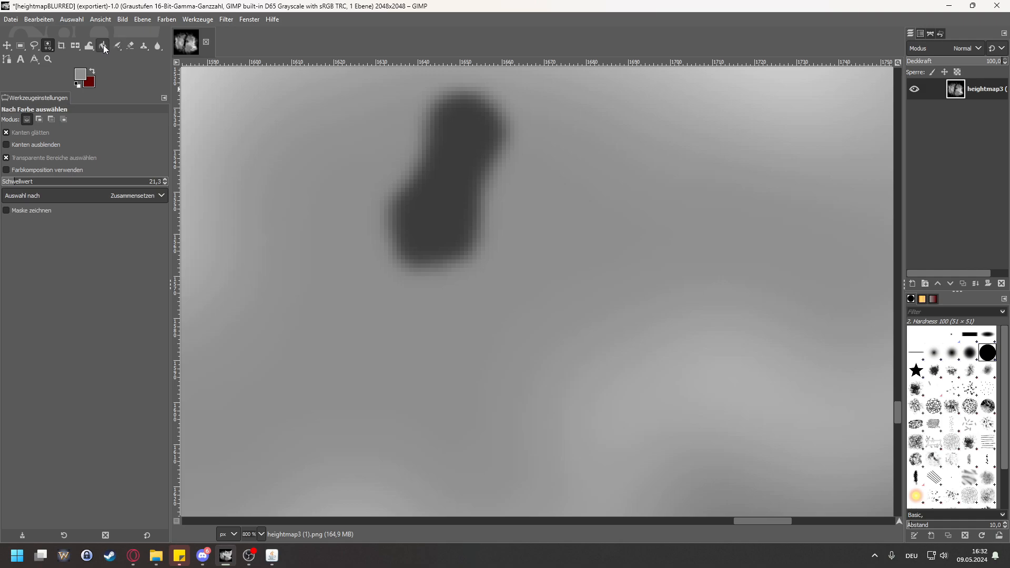
Step: Switch to the Pencil tool with the 2. Hardness 100 brush and set its size to 47
click(118, 48)
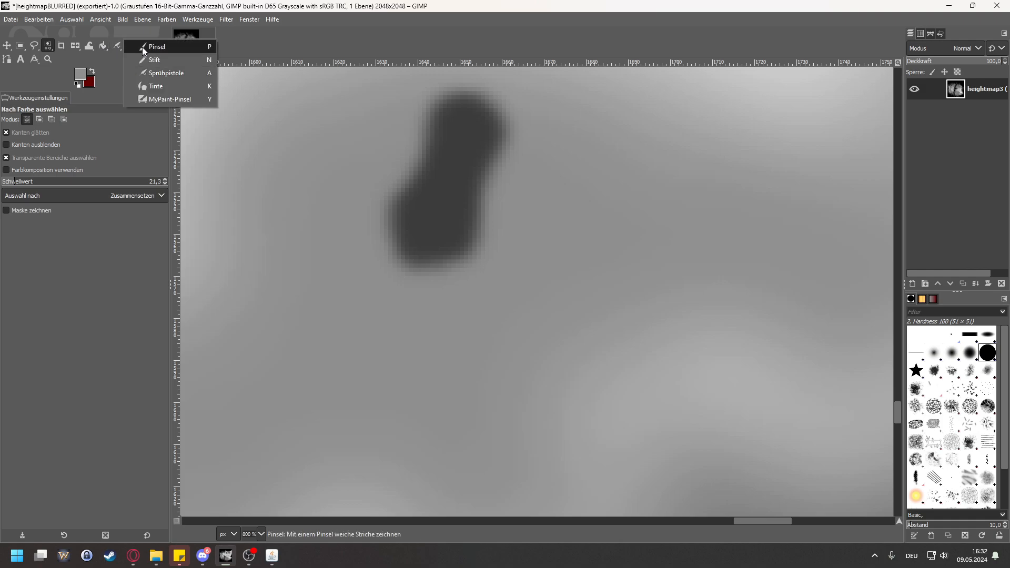
click(160, 62)
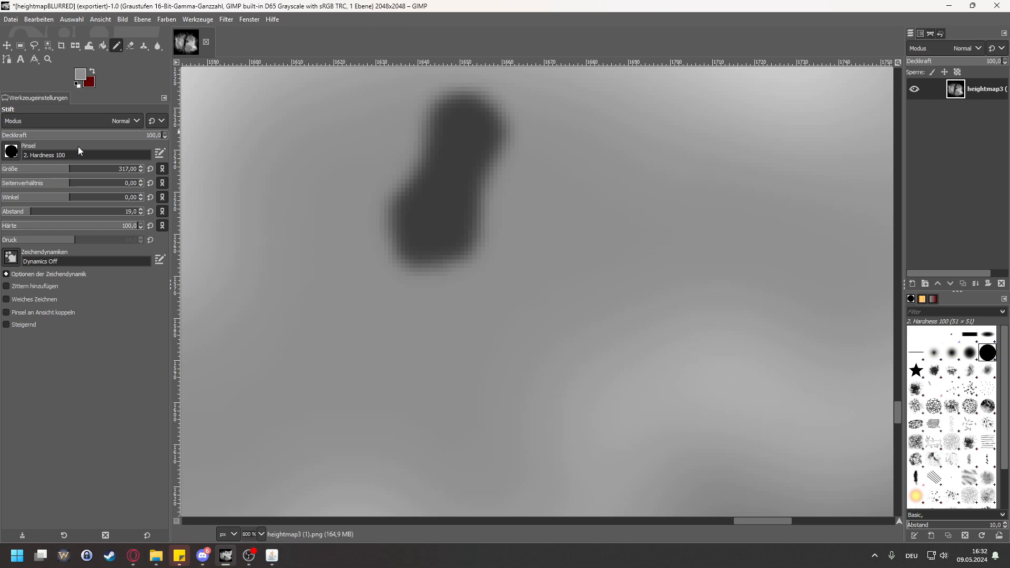
drag(101, 171, 22, 172)
Step: Try covering the dark lake with two strokes of the size 47 pencil and undo them
drag(430, 218, 451, 202)
click(462, 171)
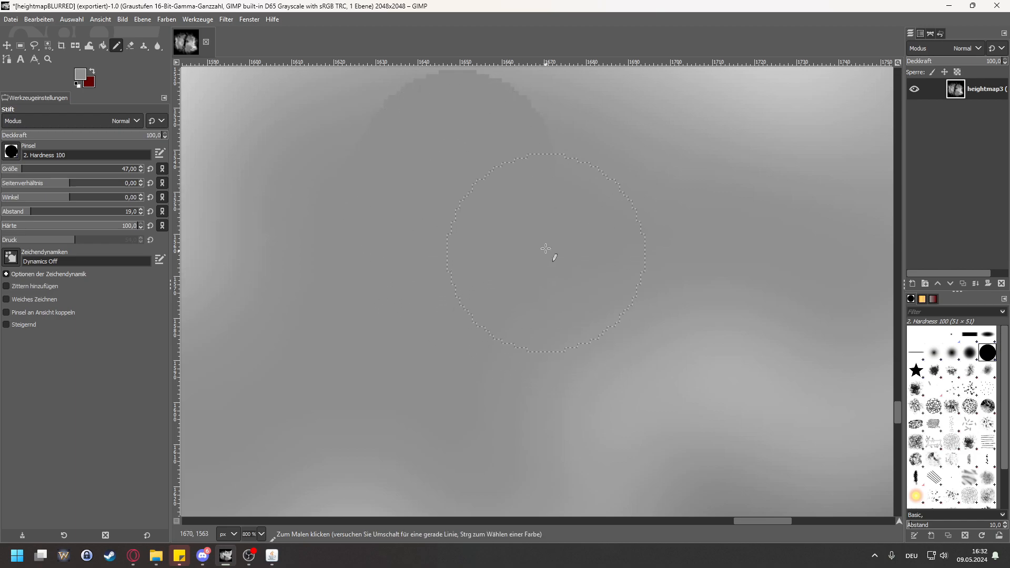
key(ctrl+z)
key(ctrl+z)
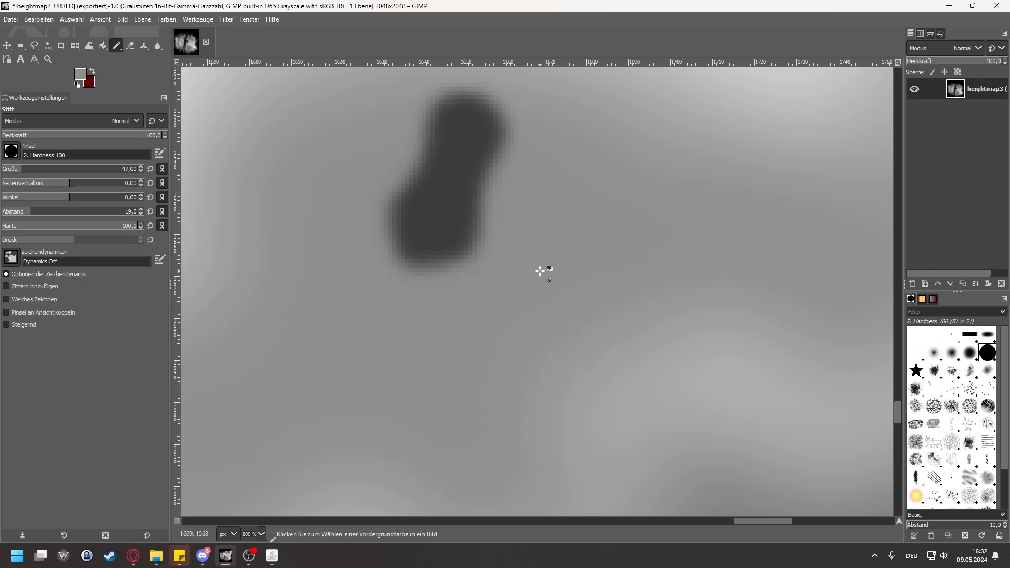
Step: Reduce the pencil size to 11, try painting over the whole lake with the sampled grey, and undo the strokes
click(10, 171)
click(446, 113)
click(457, 109)
mouse_move(458, 109)
mouse_down()
mouse_move(474, 106)
mouse_move(431, 134)
mouse_move(428, 115)
mouse_move(393, 205)
mouse_move(416, 249)
mouse_move(465, 255)
mouse_up()
mouse_move(398, 267)
mouse_down()
mouse_move(477, 242)
mouse_move(431, 224)
mouse_move(447, 198)
mouse_move(470, 204)
mouse_move(444, 164)
mouse_move(478, 162)
mouse_move(464, 142)
mouse_move(488, 165)
mouse_move(500, 145)
mouse_move(498, 116)
mouse_move(464, 102)
mouse_up()
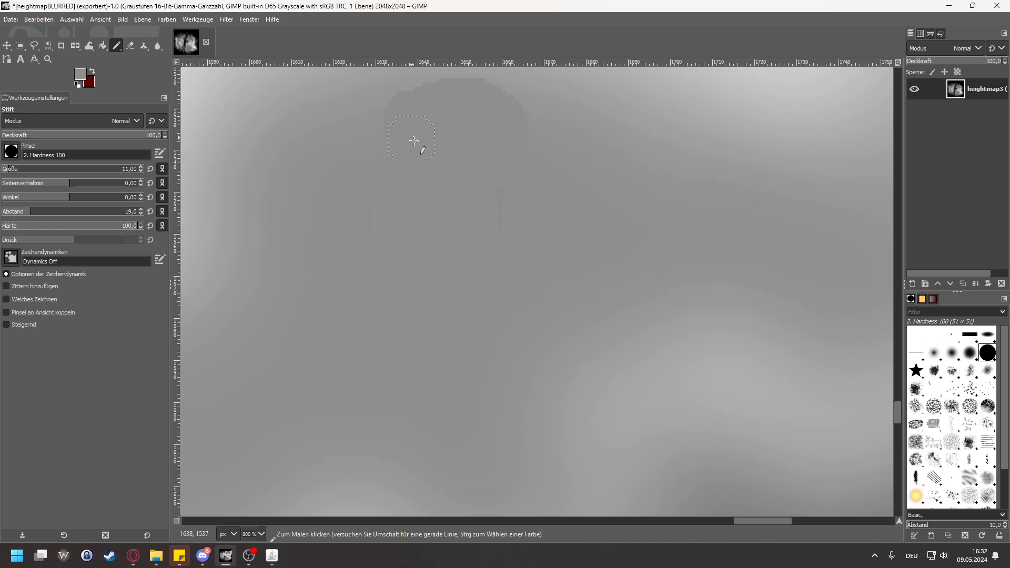
scroll(466, 205, up, 2)
scroll(467, 221, down, 2)
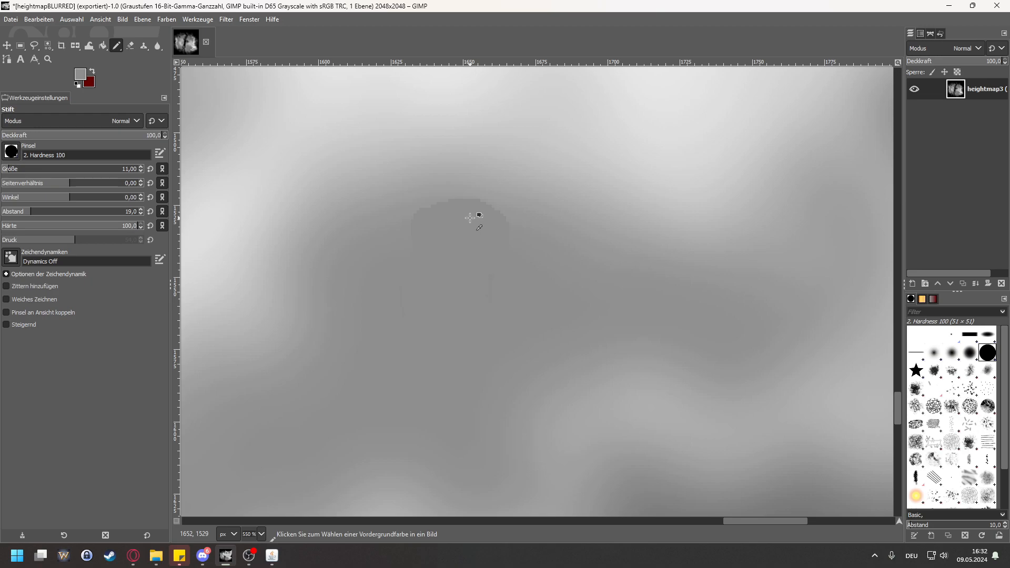
key(ctrl+z)
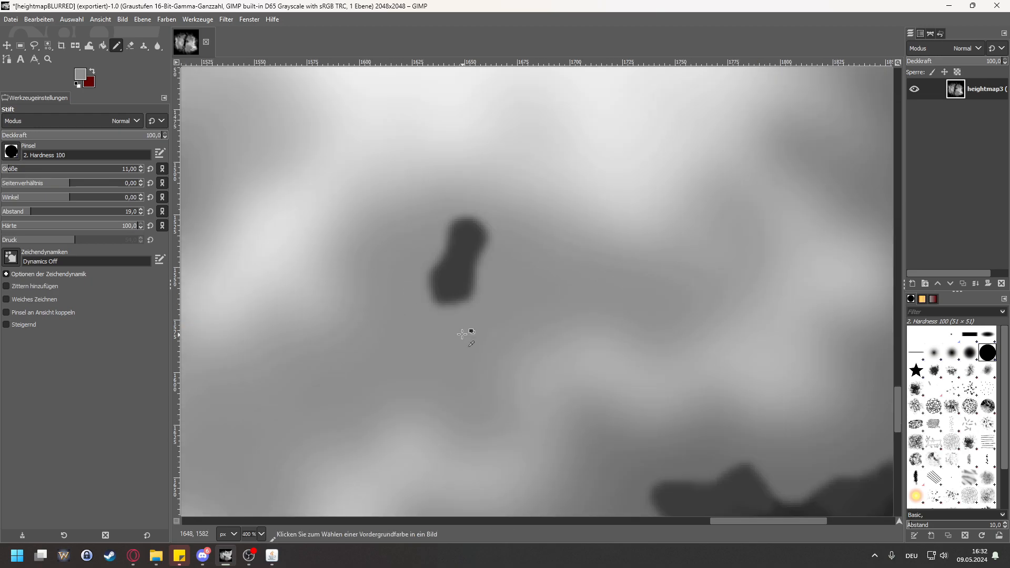
Step: Paint over the dark lake from its lower end to its upper tip with the size 11 pencil in the terrain grey
mouse_move(451, 265)
mouse_down()
mouse_move(431, 295)
mouse_move(475, 297)
mouse_move(460, 262)
mouse_move(442, 287)
mouse_move(462, 279)
mouse_move(446, 264)
mouse_move(430, 285)
mouse_move(447, 312)
mouse_move(470, 284)
mouse_move(434, 259)
mouse_move(451, 253)
mouse_move(485, 270)
mouse_move(437, 308)
mouse_move(449, 286)
mouse_move(442, 249)
mouse_move(484, 255)
mouse_move(478, 278)
mouse_move(454, 274)
mouse_move(447, 244)
mouse_move(489, 256)
mouse_up()
scroll(468, 273, up, 1)
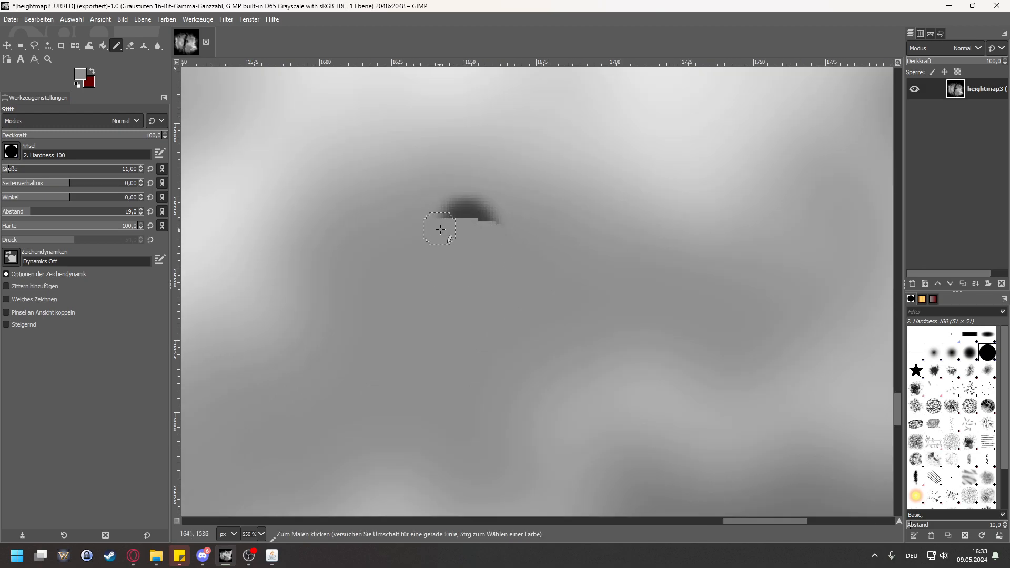
scroll(498, 230, up, 3)
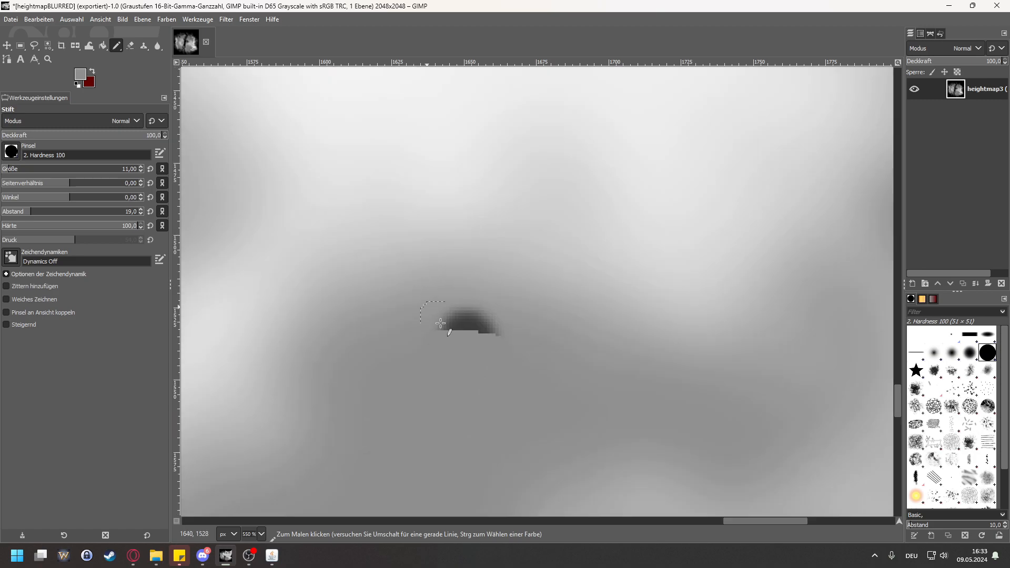
mouse_move(459, 331)
mouse_down()
mouse_move(495, 336)
mouse_move(454, 321)
mouse_move(441, 327)
mouse_move(455, 317)
mouse_move(480, 319)
mouse_move(519, 348)
mouse_up()
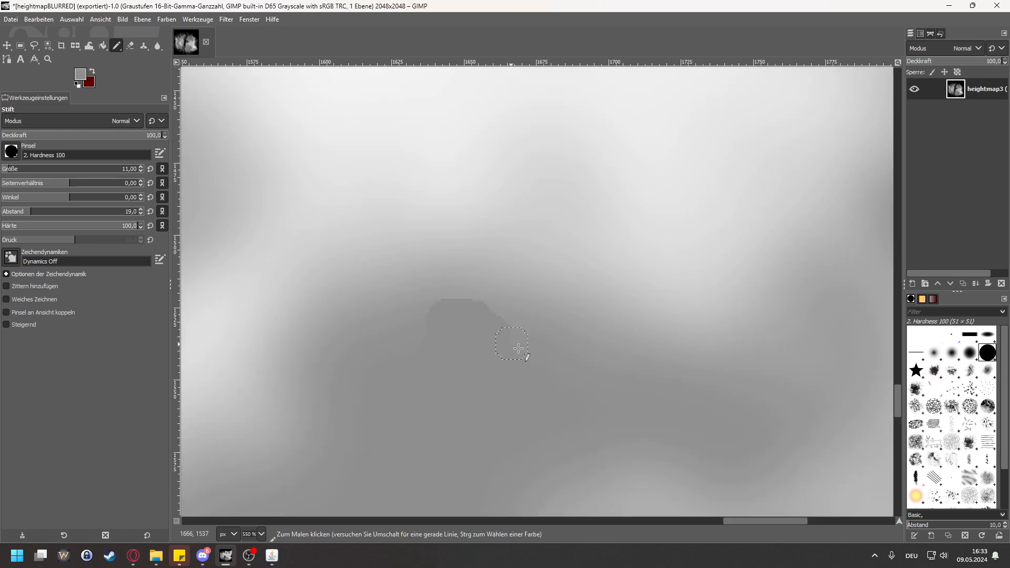
Step: Smooth the visible upper edge of the painted-over lake with the Blur/Sharpen tool at size 11 and rate 50
click(157, 48)
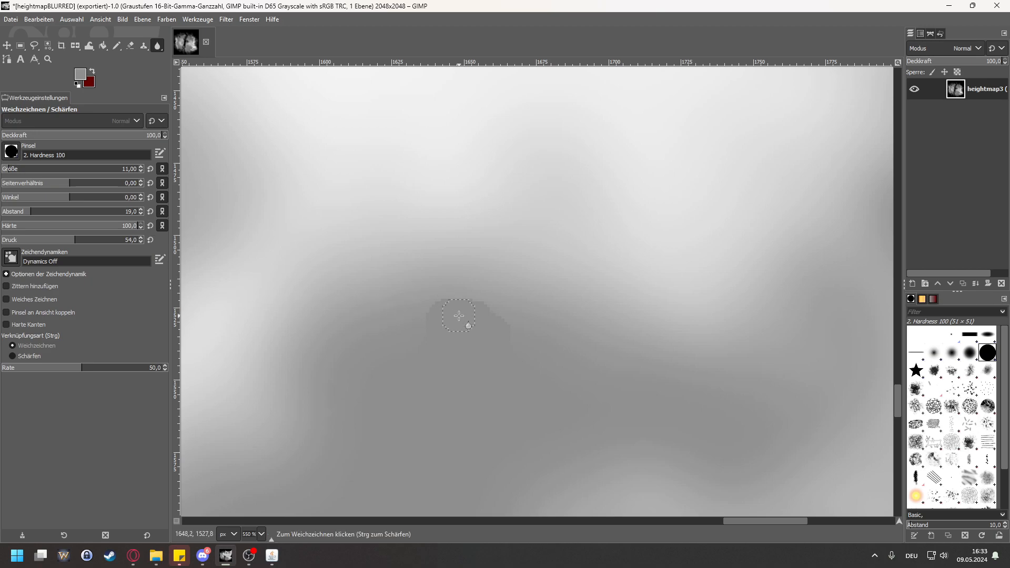
mouse_move(432, 309)
mouse_down()
mouse_move(485, 324)
mouse_move(426, 321)
mouse_move(452, 332)
mouse_move(506, 331)
mouse_move(417, 329)
mouse_move(444, 329)
mouse_move(423, 313)
mouse_move(477, 307)
mouse_move(513, 335)
mouse_move(461, 299)
mouse_move(423, 337)
mouse_move(460, 306)
mouse_move(485, 324)
mouse_move(436, 319)
mouse_move(505, 336)
mouse_move(428, 310)
mouse_move(427, 347)
mouse_up()
scroll(562, 251, down, 2)
scroll(548, 254, up, 2)
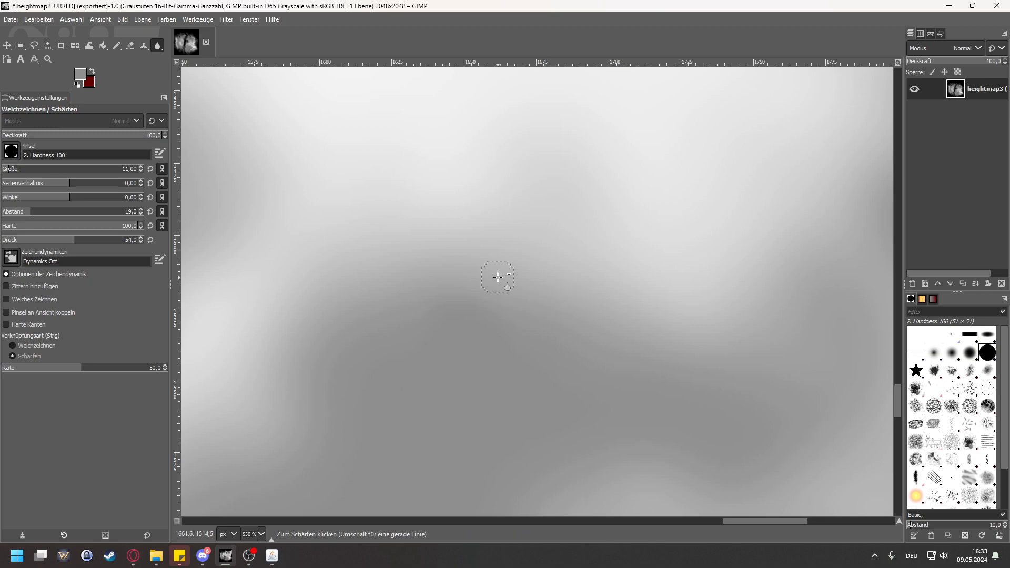
Step: Try to blur away the small round dark spot in the northern part of the eastern landmass
scroll(534, 264, down, 2)
scroll(534, 264, down, 3)
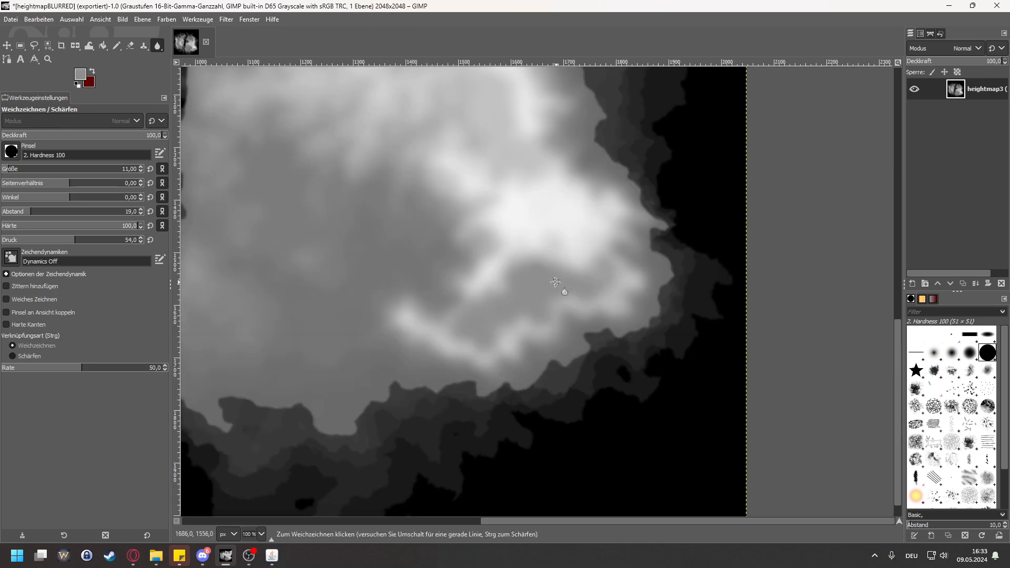
scroll(545, 261, down, 2)
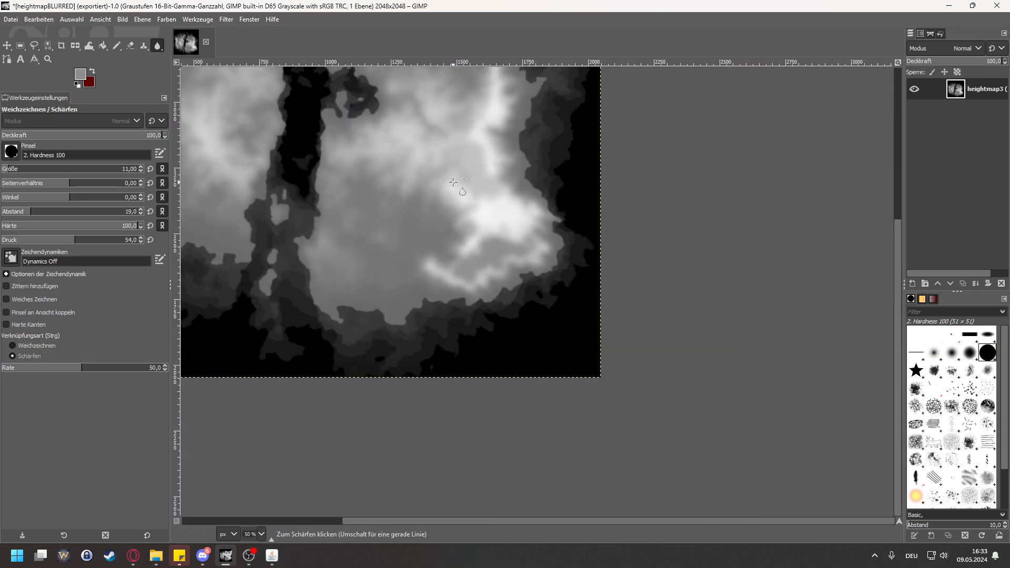
scroll(578, 236, up, 3)
scroll(454, 243, up, 7)
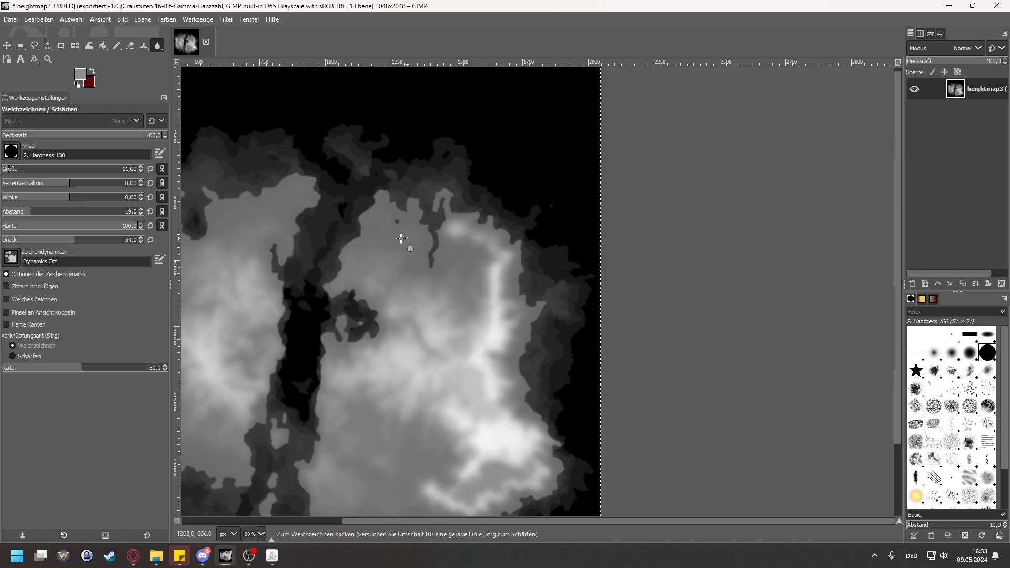
scroll(461, 232, up, 2)
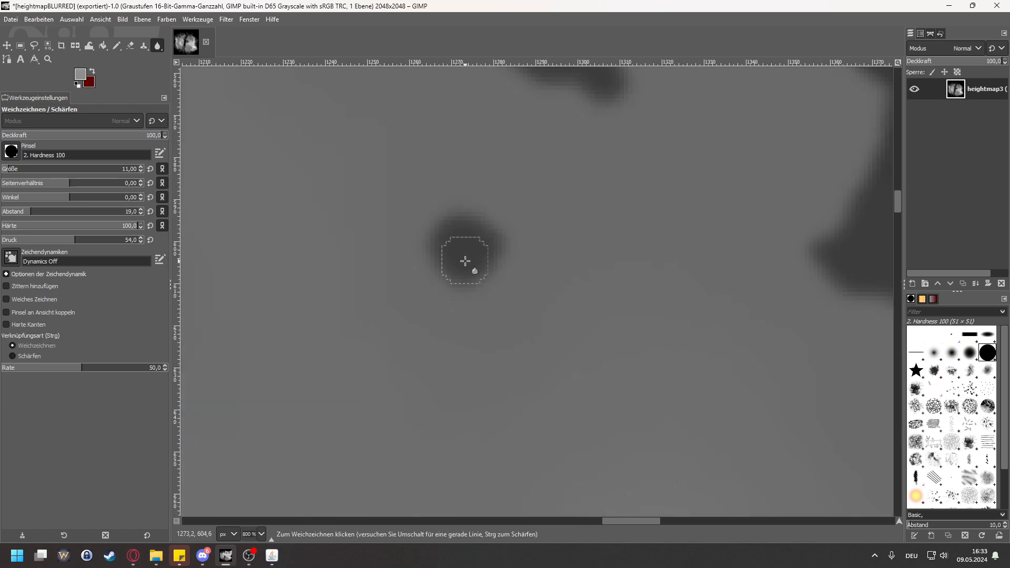
mouse_move(479, 257)
mouse_down()
mouse_move(494, 287)
mouse_move(463, 237)
mouse_move(443, 271)
mouse_move(445, 255)
mouse_move(506, 229)
mouse_move(483, 235)
mouse_move(501, 242)
mouse_move(465, 249)
mouse_move(449, 274)
mouse_move(489, 265)
mouse_move(489, 250)
mouse_move(486, 230)
mouse_move(445, 239)
mouse_move(495, 280)
mouse_move(446, 221)
mouse_move(494, 221)
mouse_move(507, 256)
mouse_move(488, 267)
mouse_up()
mouse_move(432, 235)
mouse_down()
mouse_move(503, 266)
mouse_move(428, 226)
mouse_move(478, 226)
mouse_up()
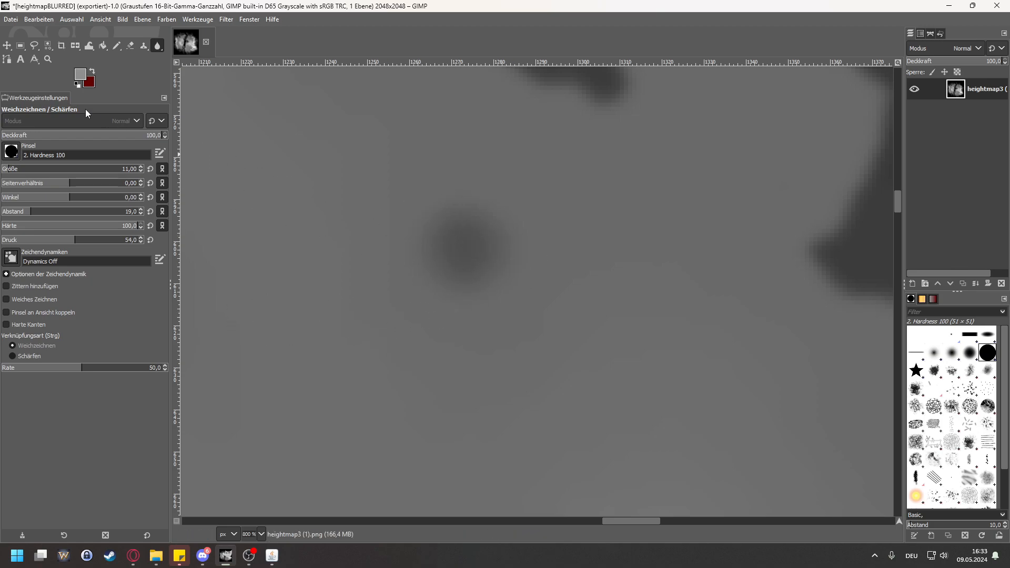
Step: Switch back to the Pencil tool and sample the grey terrain beside the round dark spot (555555) in the foreground colour dialog
click(118, 46)
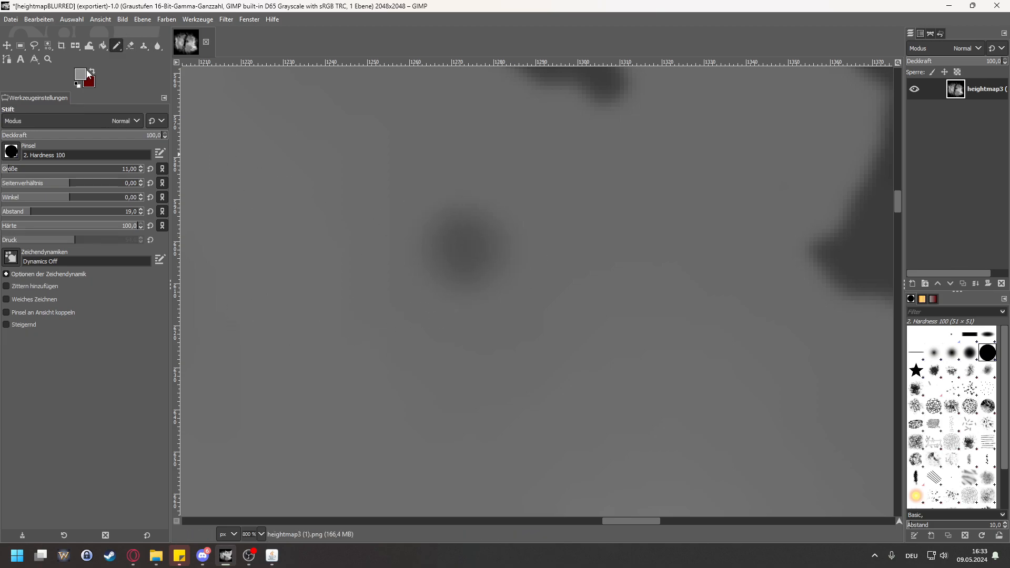
click(80, 74)
click(80, 74)
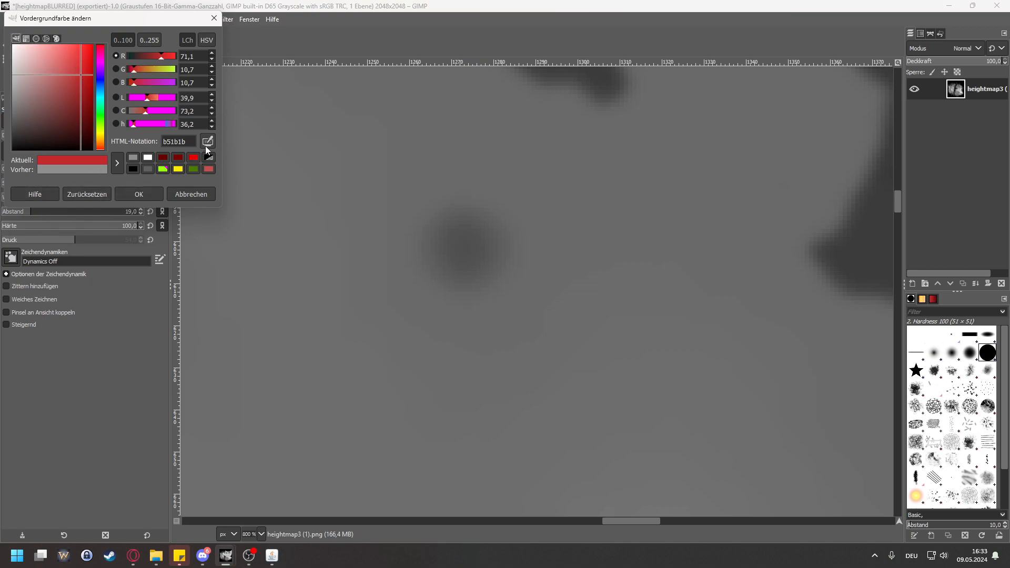
ctrl+click(469, 327)
Step: Paint over the round dark spot with the sampled grey 555555 and close the foreground colour dialog
mouse_move(451, 275)
mouse_down()
mouse_move(496, 252)
mouse_move(450, 224)
mouse_move(431, 249)
mouse_move(453, 282)
mouse_up()
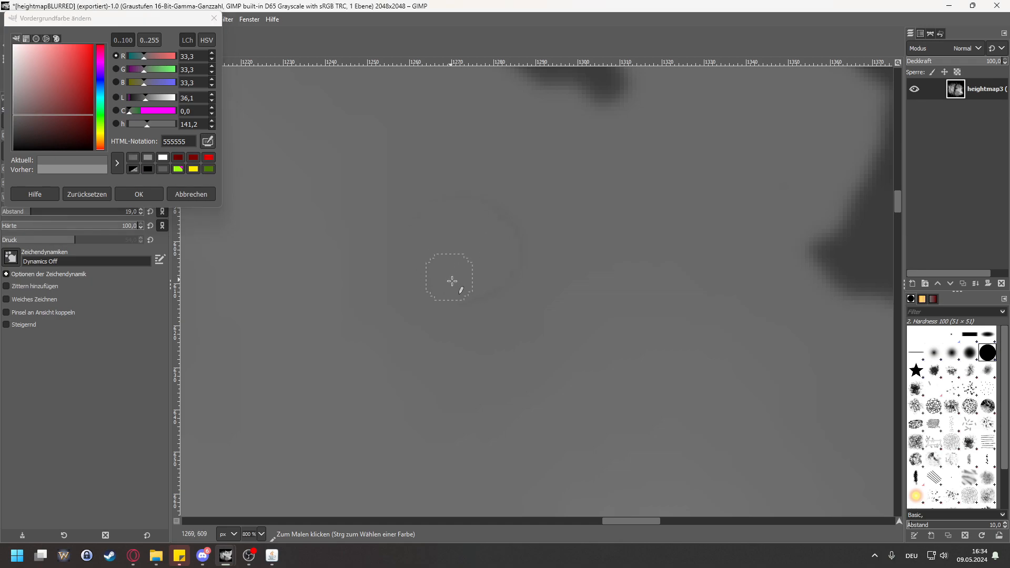
drag(422, 237, 475, 269)
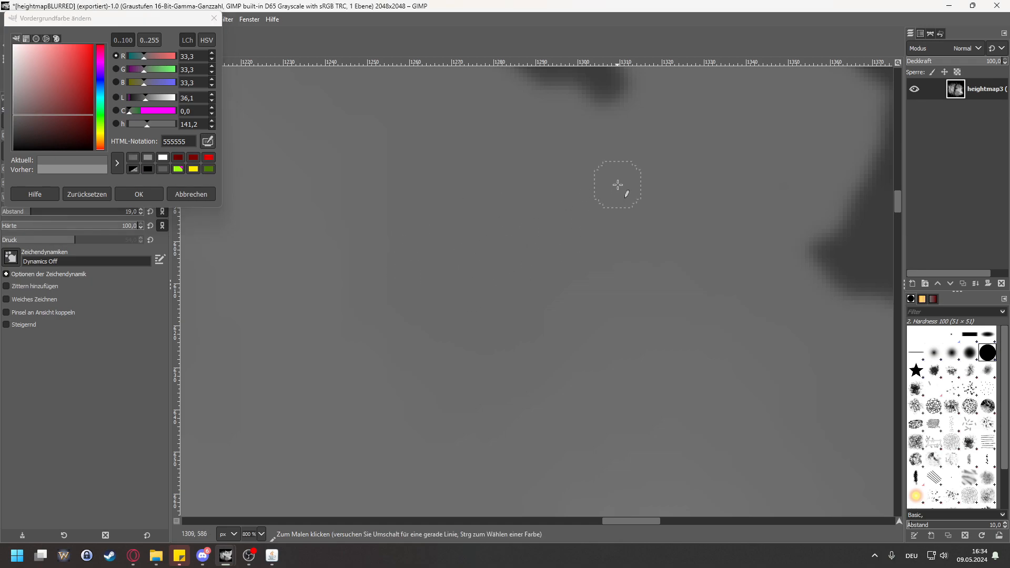
click(218, 22)
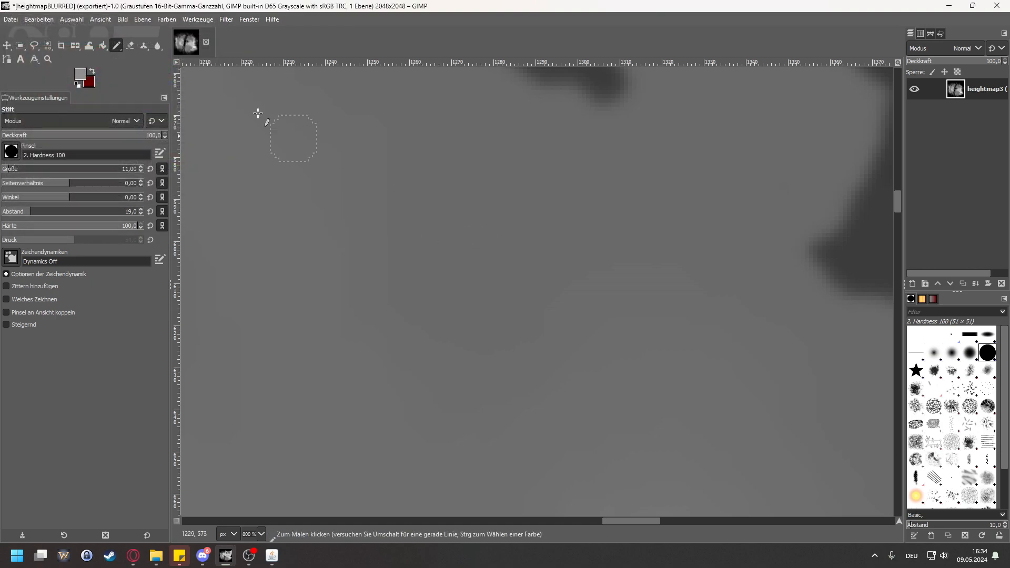
Step: Switch to the Blur/Sharpen tool and inspect the painted-over round spot up close for visible edges
click(158, 46)
scroll(439, 318, up, 1)
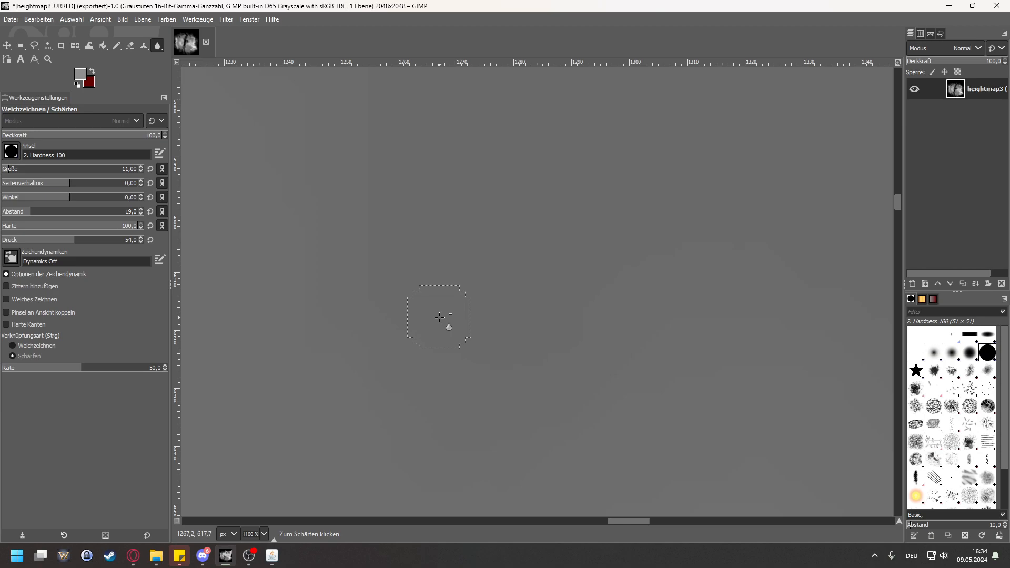
scroll(439, 318, up, 1)
scroll(428, 286, down, 2)
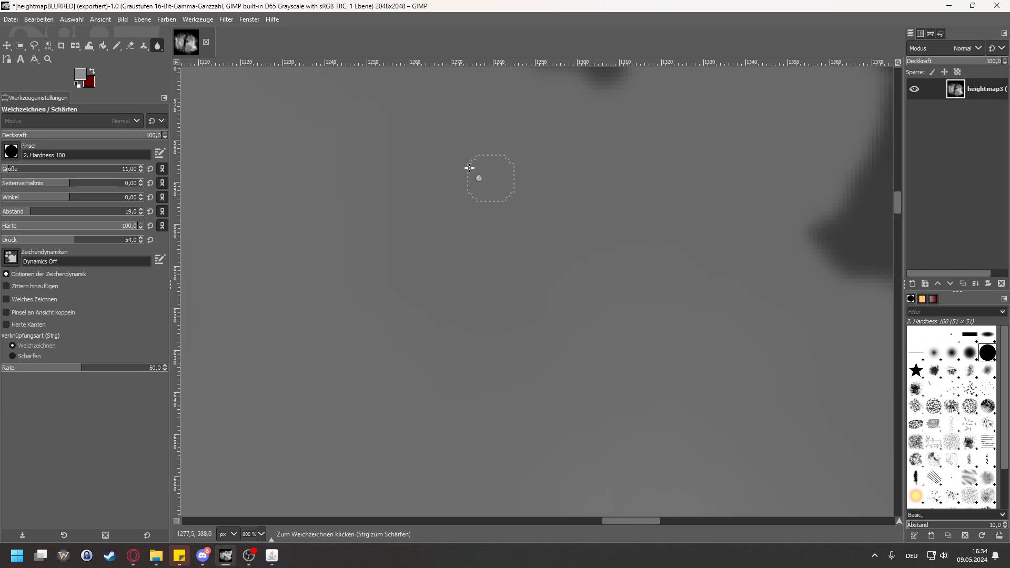
Step: Examine the whole heightmap, including the eastern mountains, for remaining lakes or dark spots
scroll(500, 265, down, 2)
scroll(512, 263, down, 5)
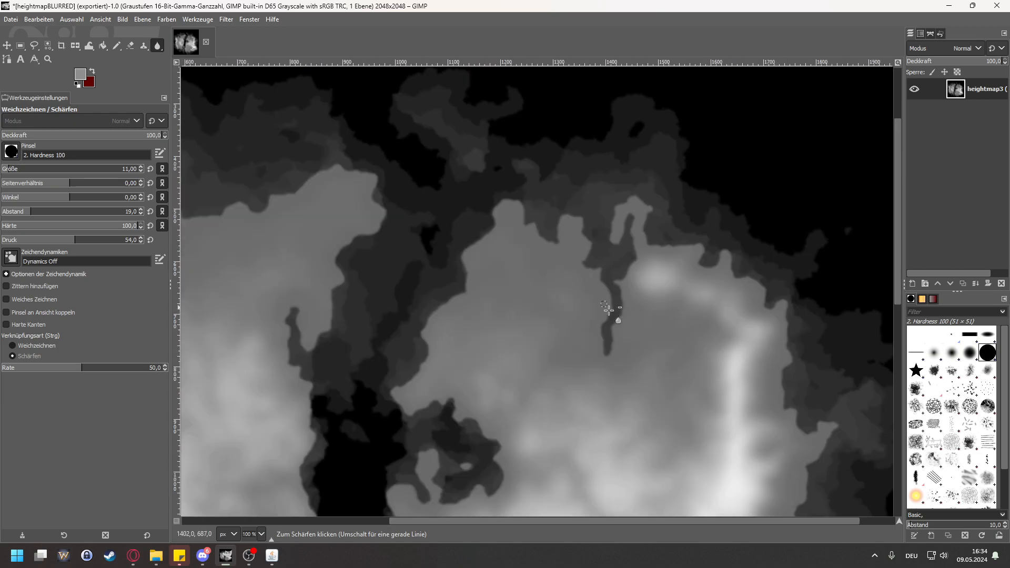
scroll(565, 291, down, 1)
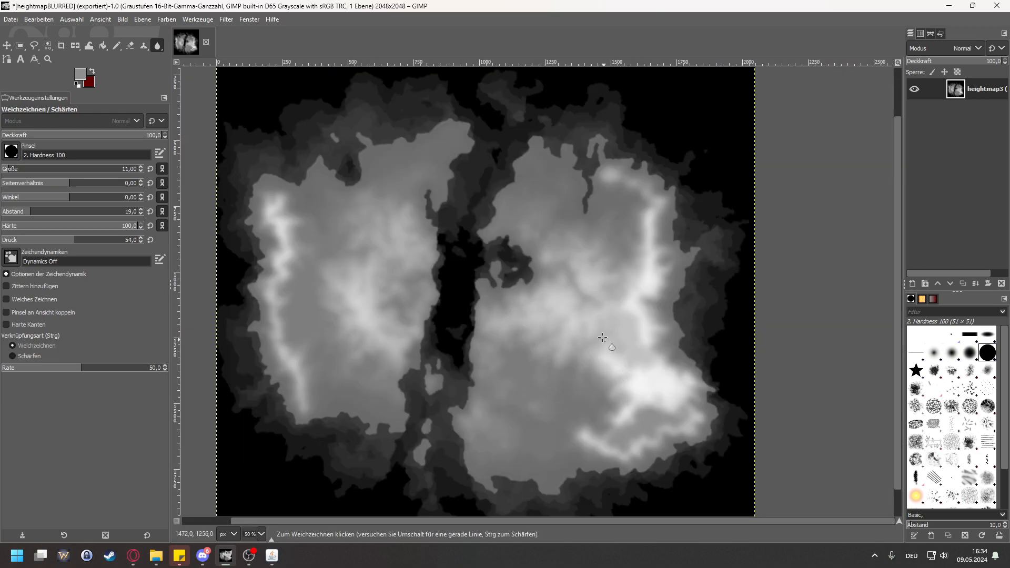
scroll(587, 291, up, 6)
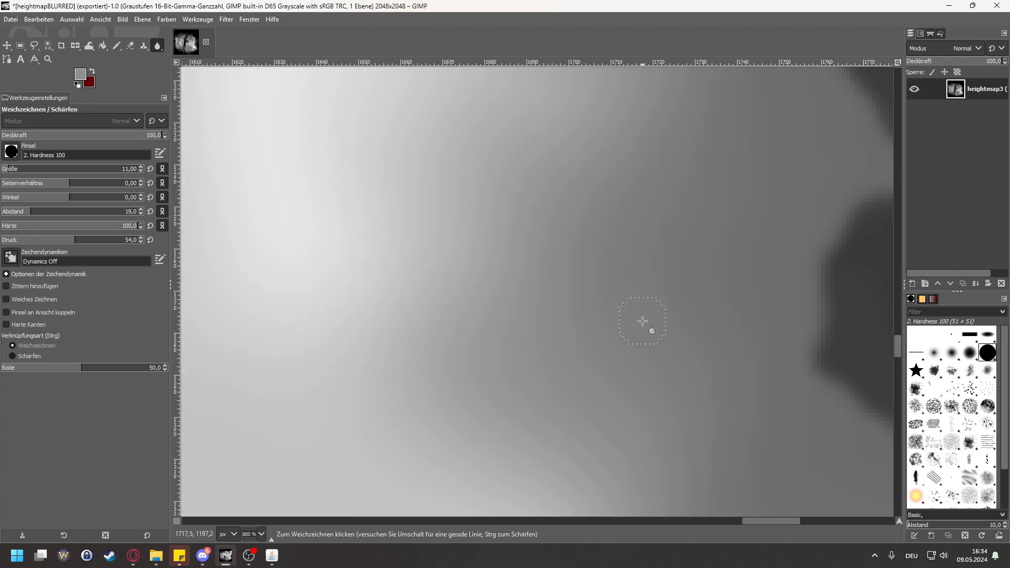
scroll(605, 311, down, 6)
scroll(548, 298, up, 1)
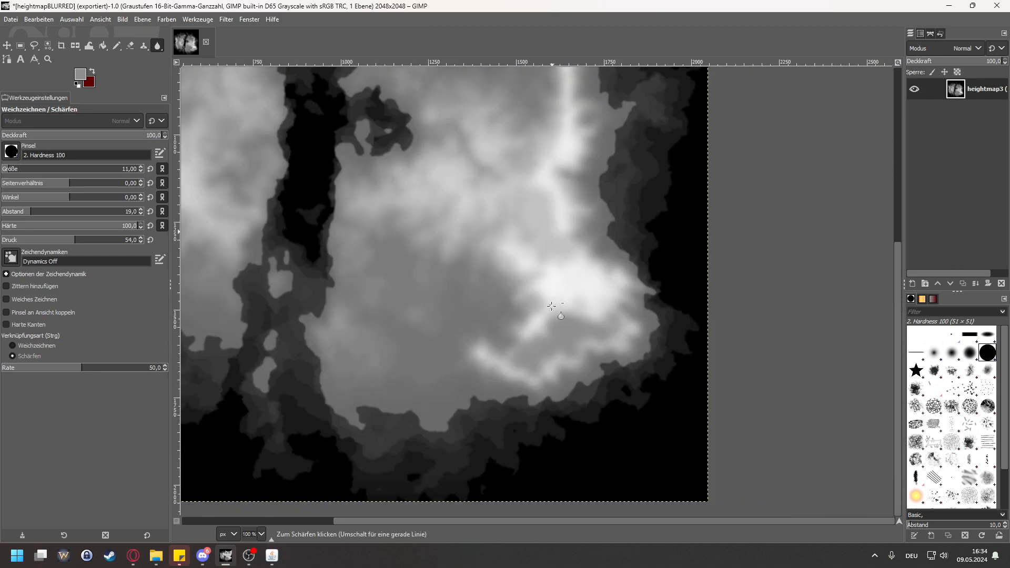
scroll(412, 240, down, 2)
scroll(445, 221, up, 1)
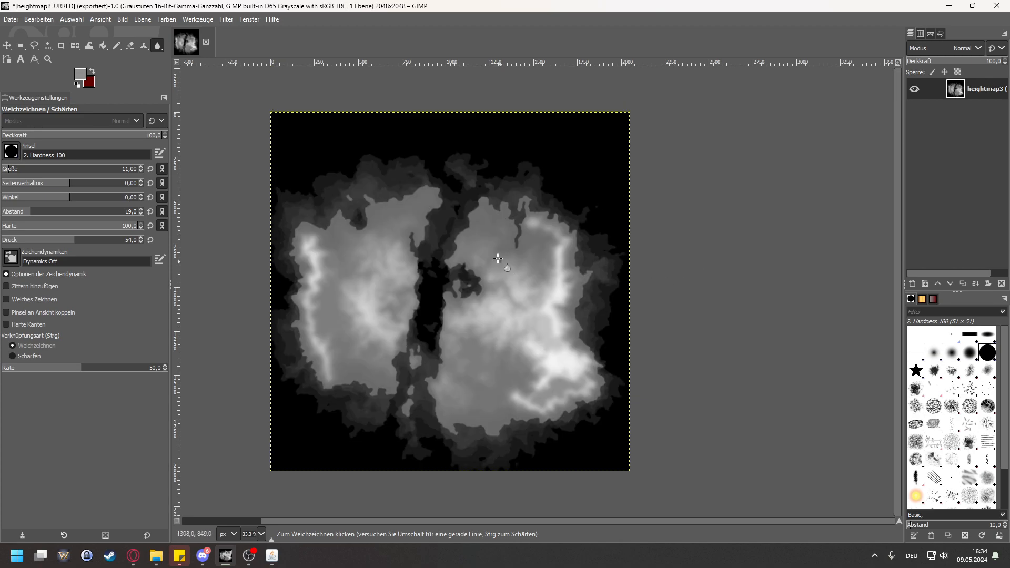
Step: Export the heightmap as heightmapBLURREDAndTouched.png in the maps folder with the preset PNG options
click(19, 19)
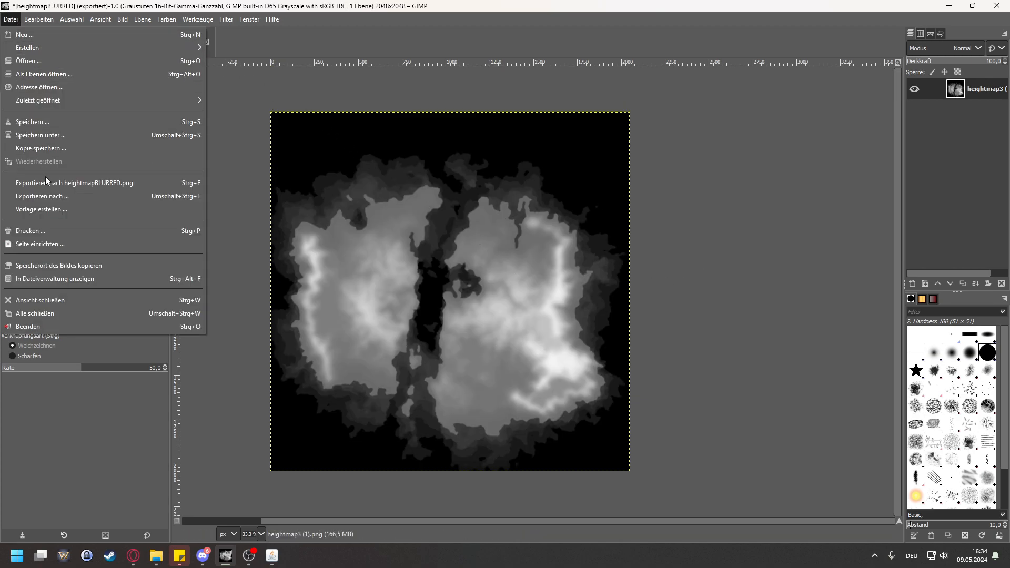
click(58, 196)
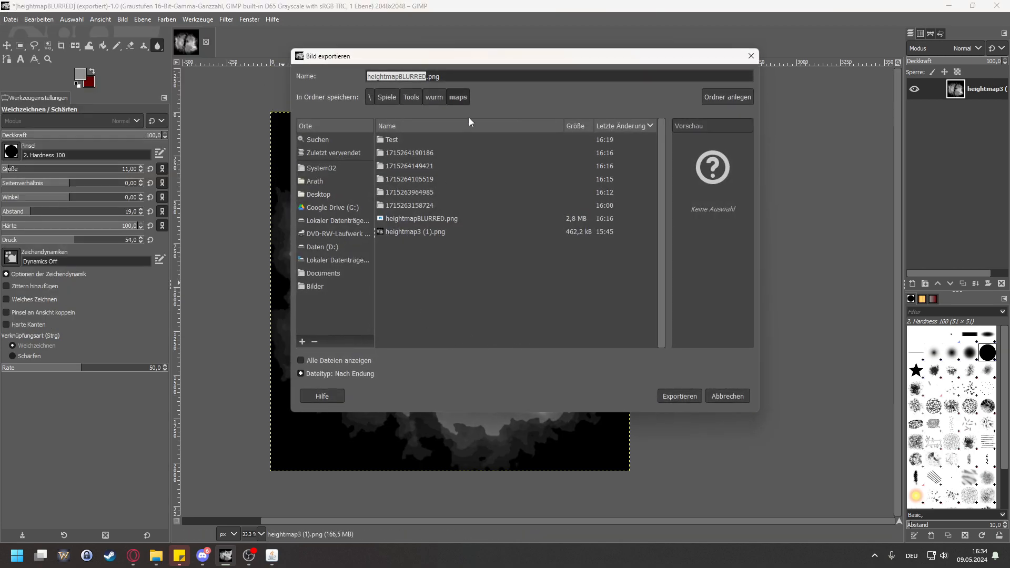
click(426, 80)
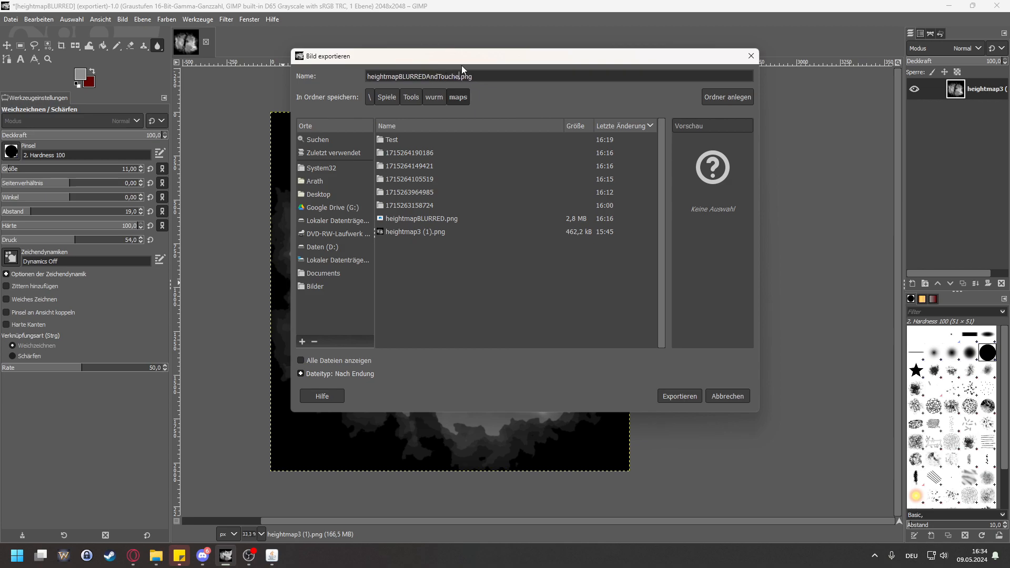
click(671, 400)
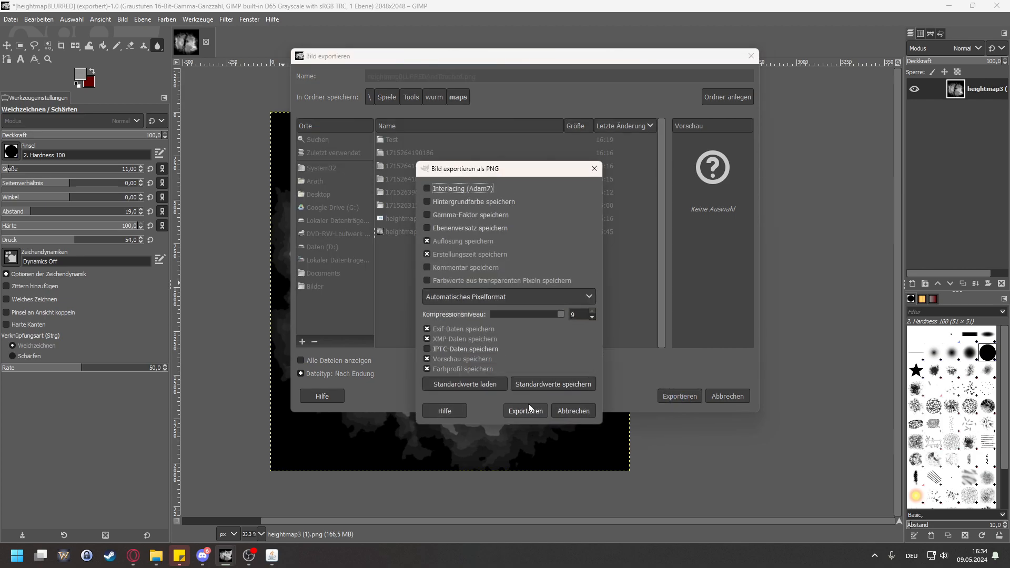
click(521, 410)
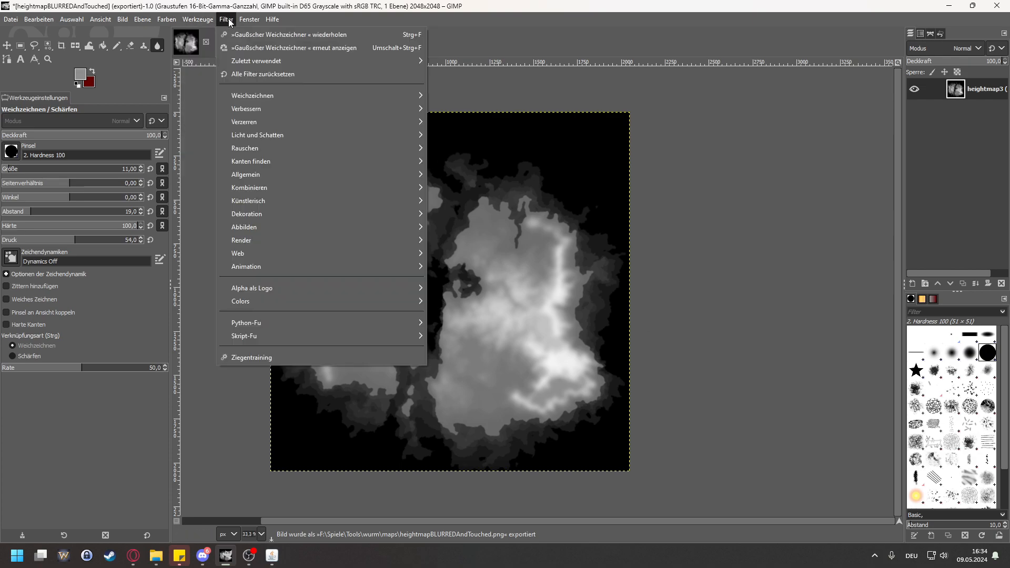
Step: Run the Gaussian Blur filter again on the whole heightmap with a slightly increased blur size
click(286, 47)
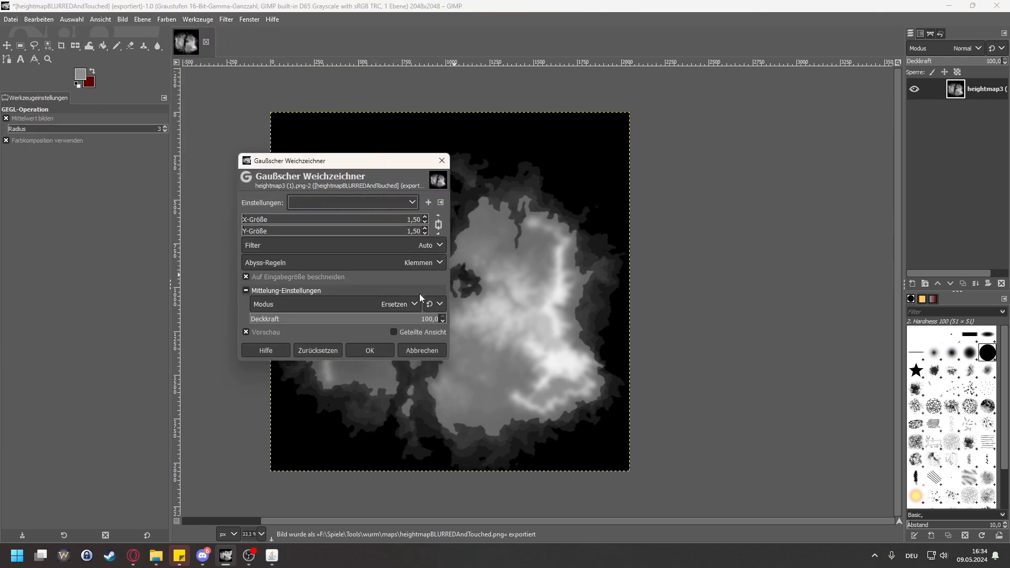
click(425, 217)
click(369, 350)
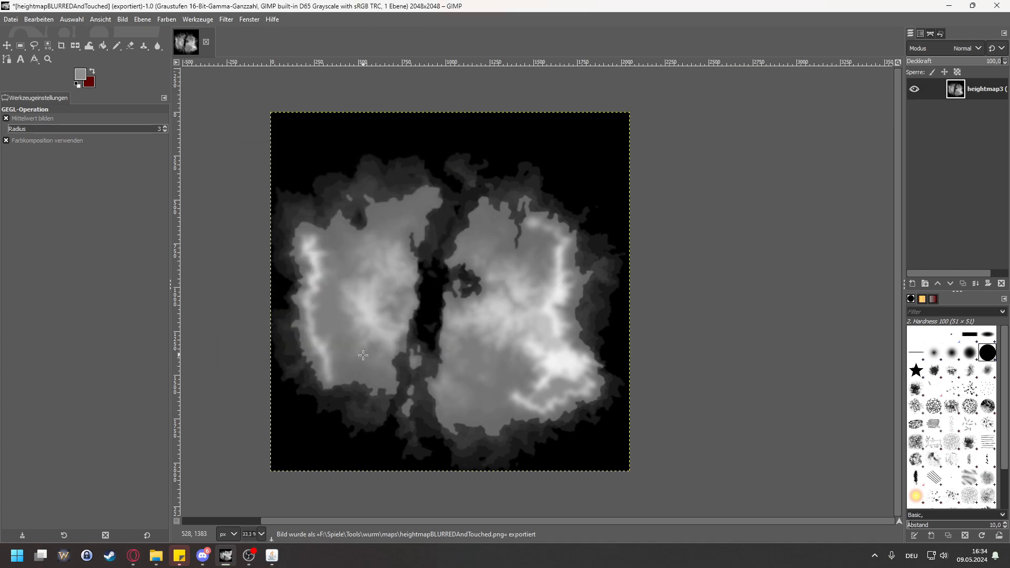
Step: Export the further blurred heightmap to the maps folder as heightmapWAYBLURRED.png with the preset PNG options
click(9, 18)
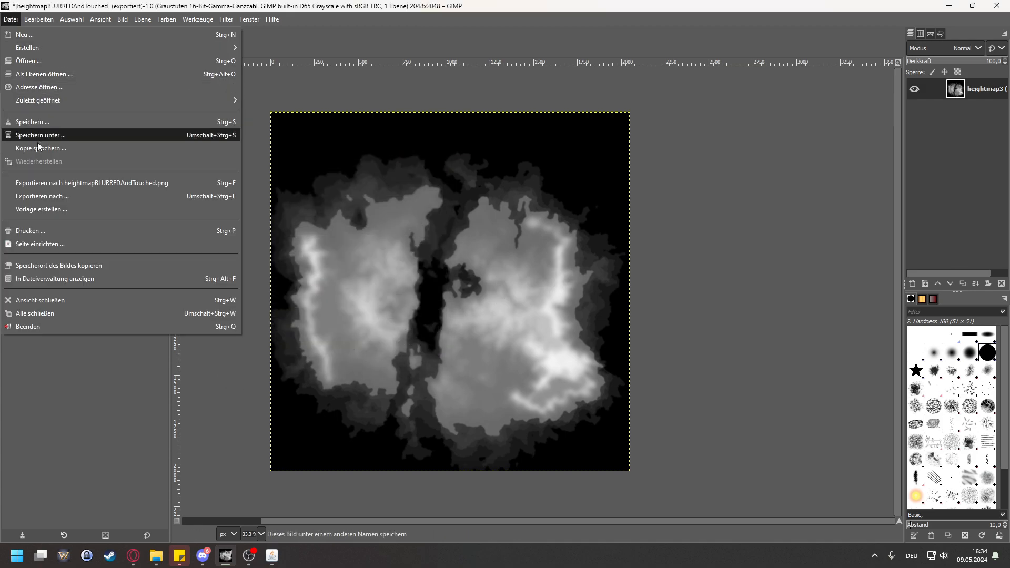
click(47, 196)
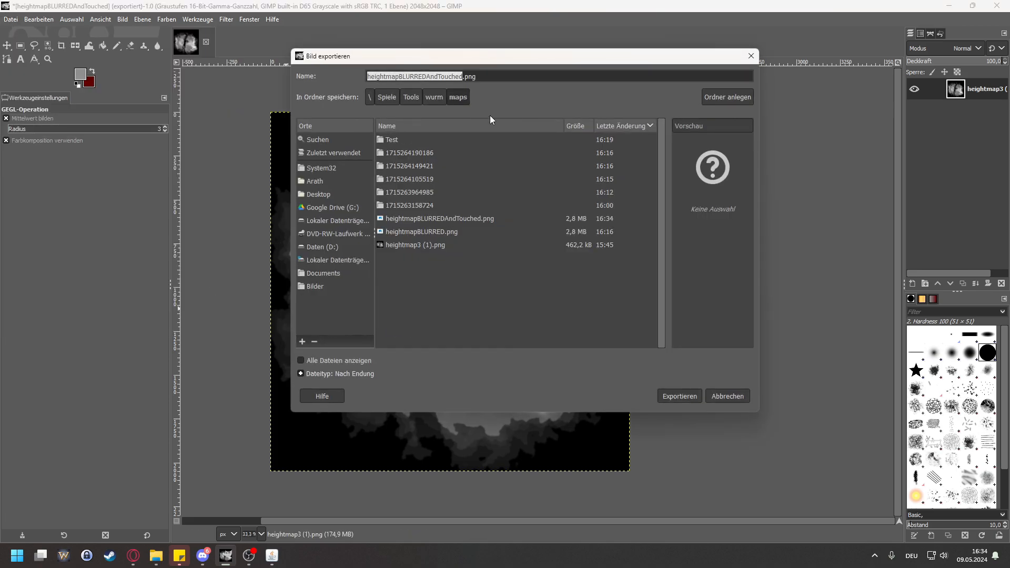
click(452, 77)
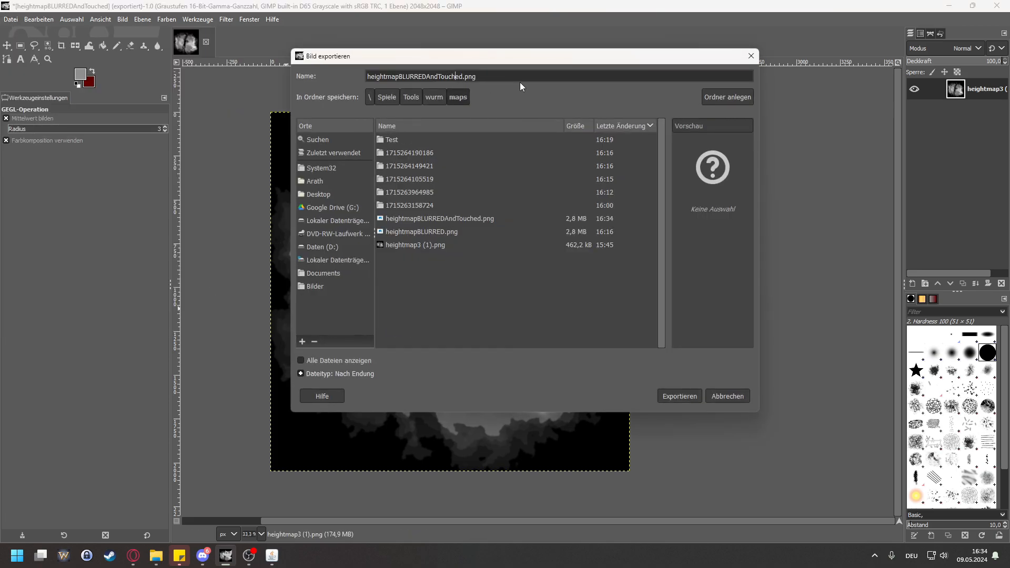
key(Right)
key(Right)
key(Right)
key(shift+Left)
key(shift+Left)
key(shift+Left)
key(shift+Left)
key(shift+Left)
key(shift+Left)
key(shift+Left)
key(shift+Left)
key(shift+Left)
key(shift+Left)
key(shift+Left)
key(shift+Left)
key(shift+Left)
key(shift+Left)
key(shift+Left)
key(shift+Left)
key(shift+Left)
key(shift+Left)
key(shift+Right)
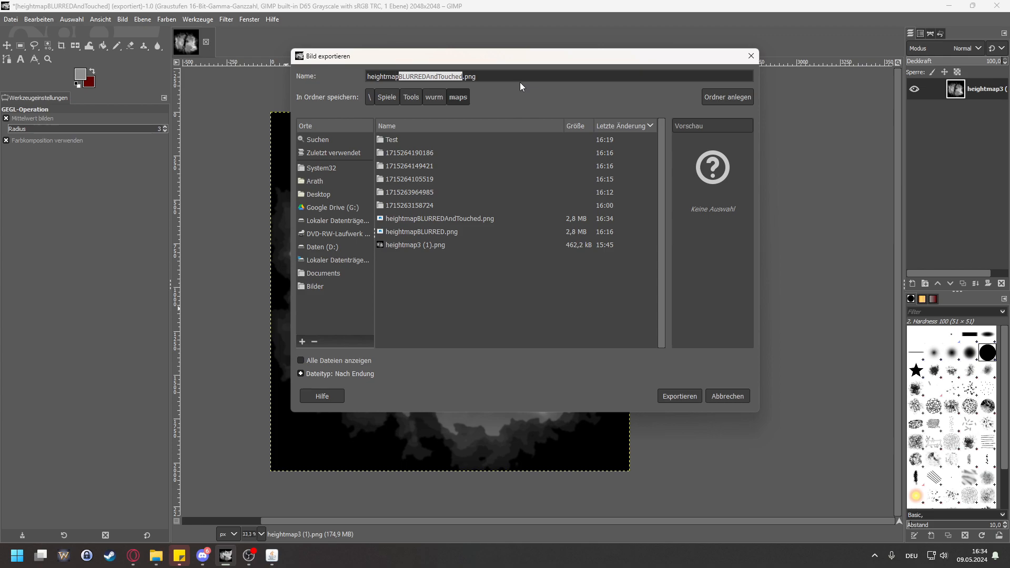
text(WAY)
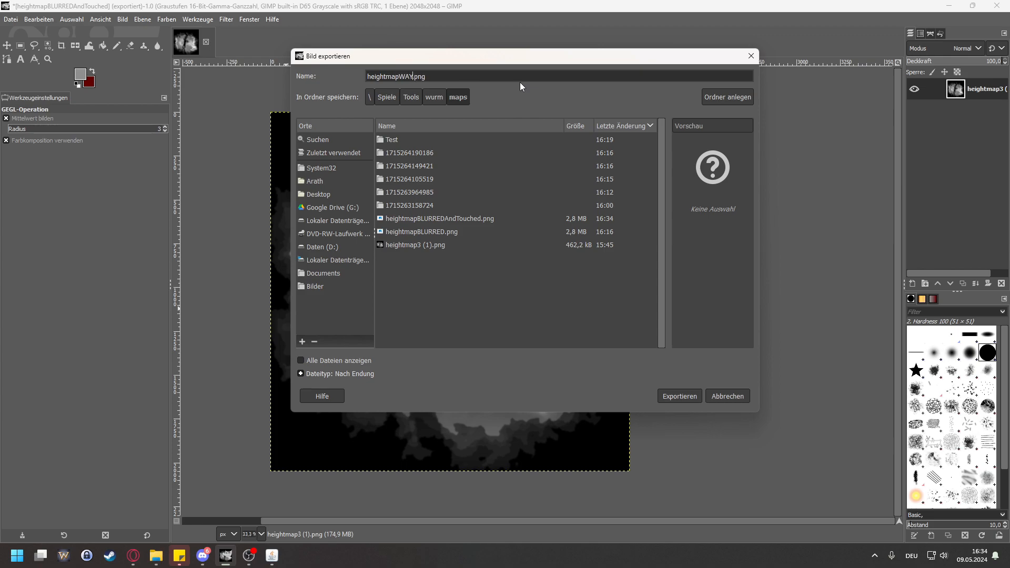
text(BÖ)
key(BackSpace)
text(LURRED)
click(677, 396)
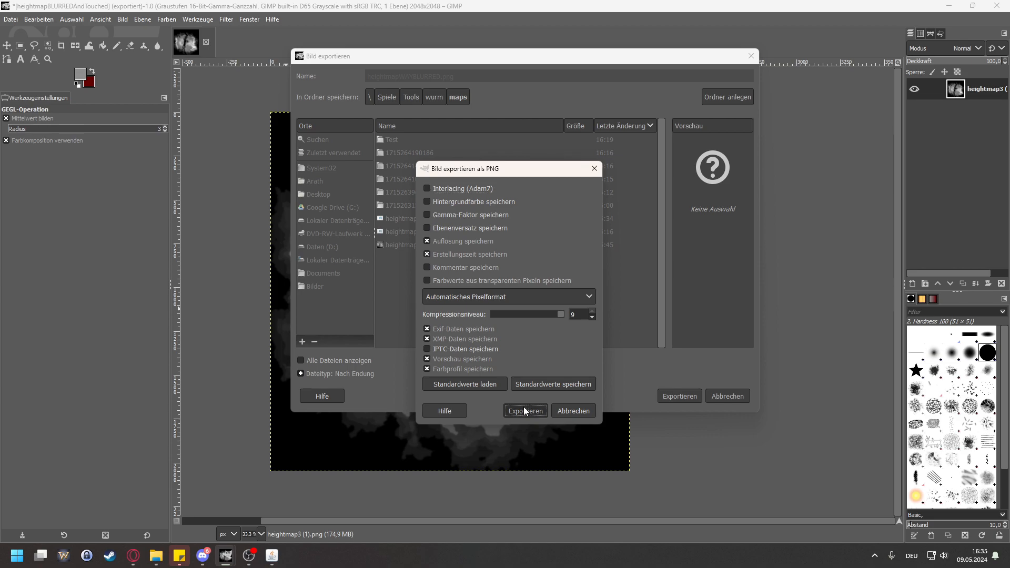
click(523, 403)
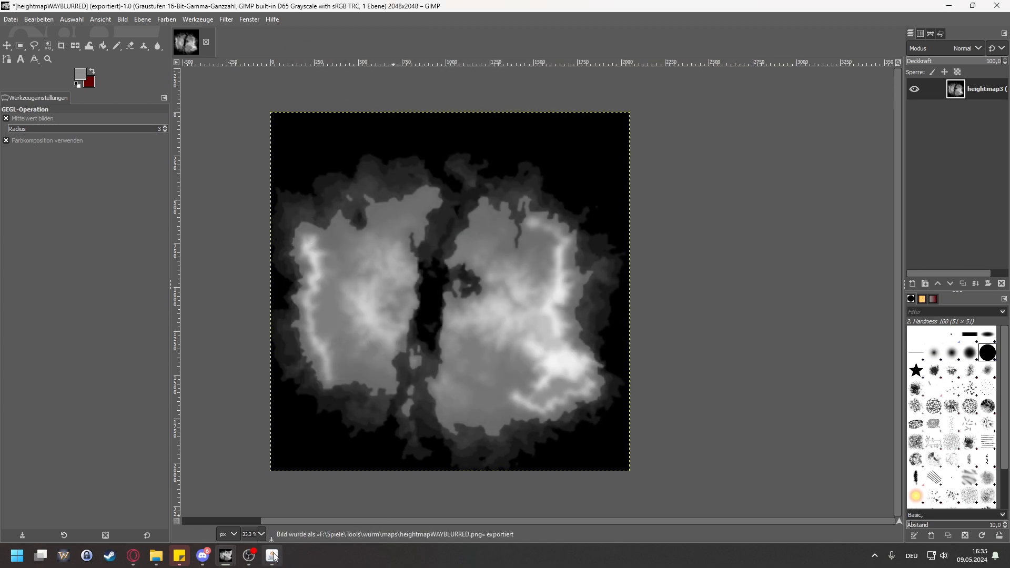
Step: Switch to the Map Generator for Wurm Unlimited and close its window with the old Test map
click(271, 556)
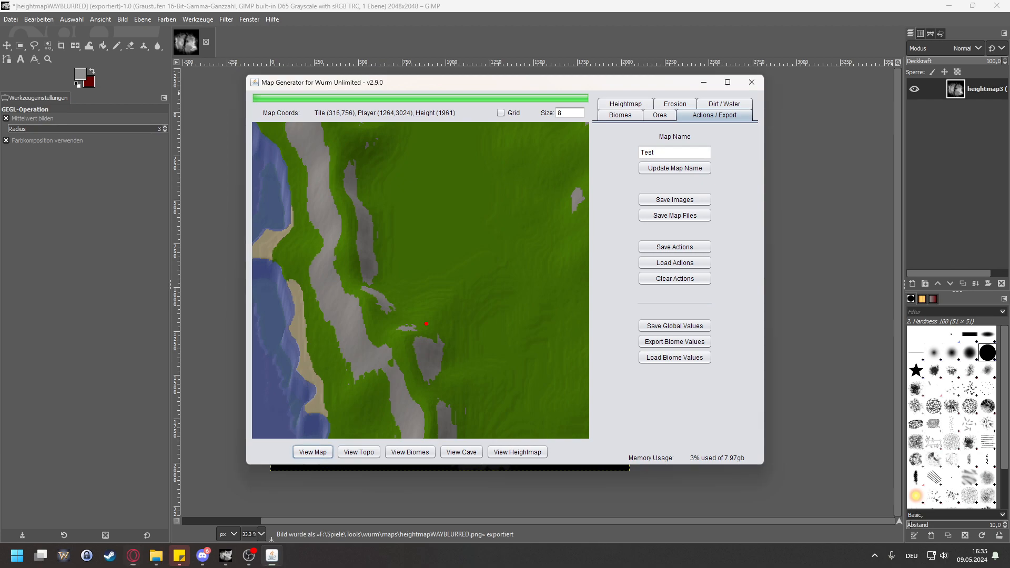
click(752, 83)
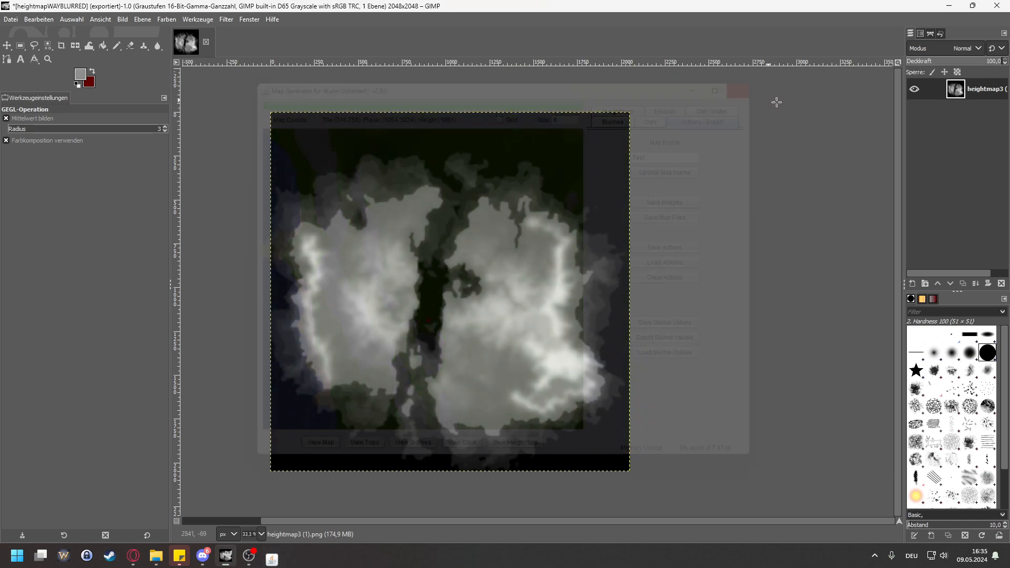
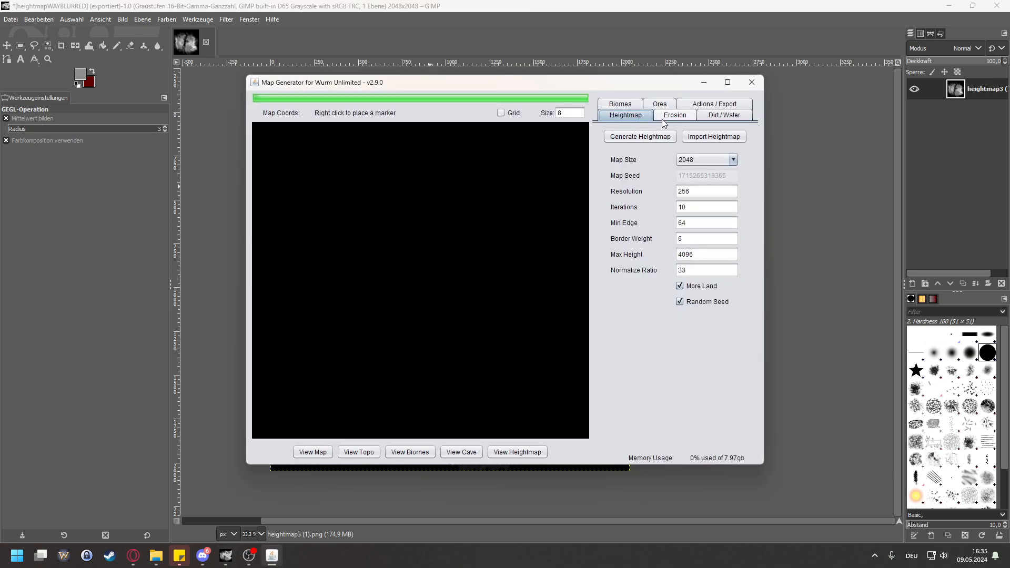
Step: Import the further blurred heightmap into the Map Generator and drop dirt on it with the preset values
click(730, 139)
click(510, 262)
click(574, 346)
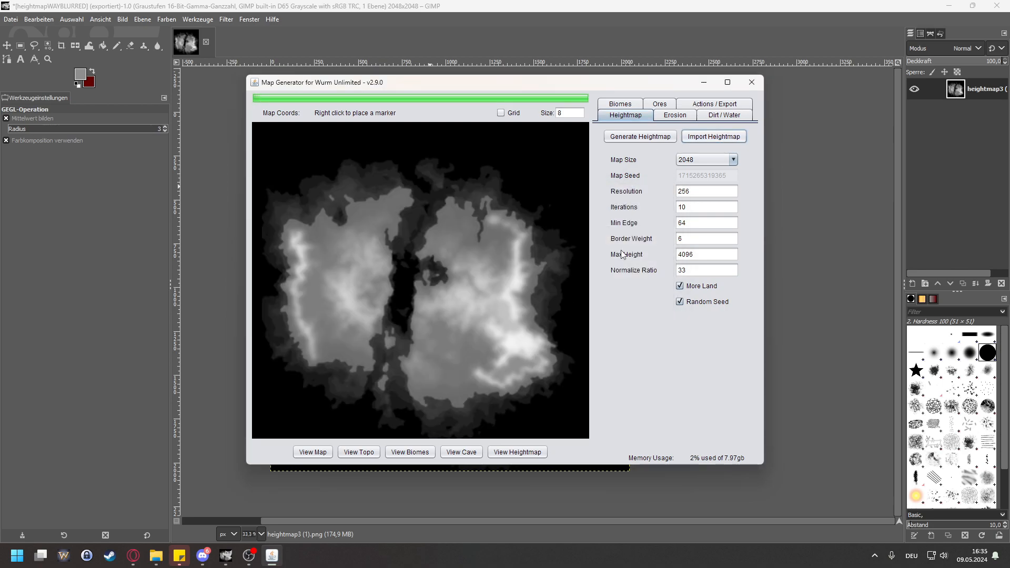
click(724, 114)
click(647, 136)
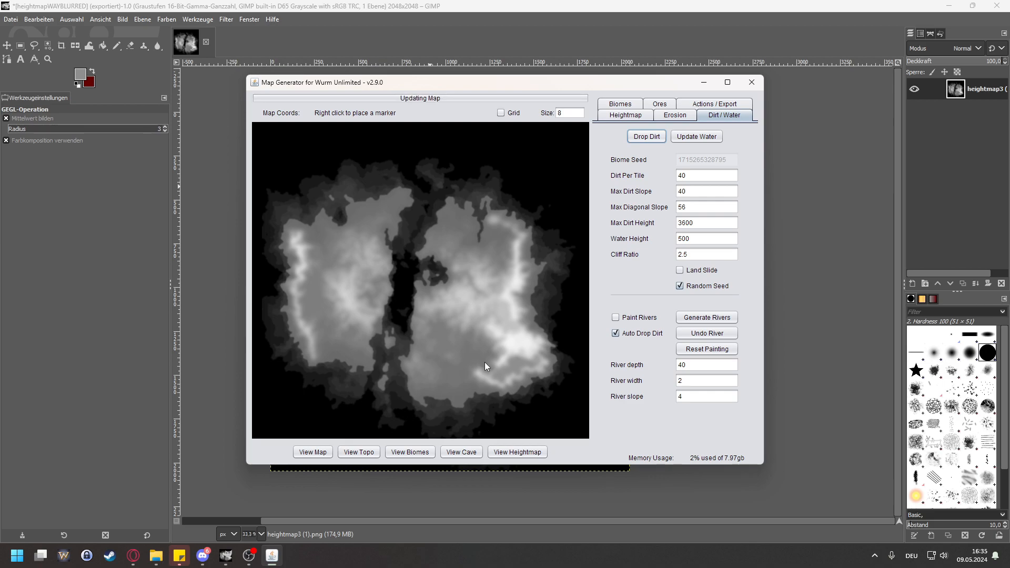
Step: Examine the smoothness of the plain and the southwestern cliffs on the eastern landmass of the generated map
scroll(462, 380, up, 5)
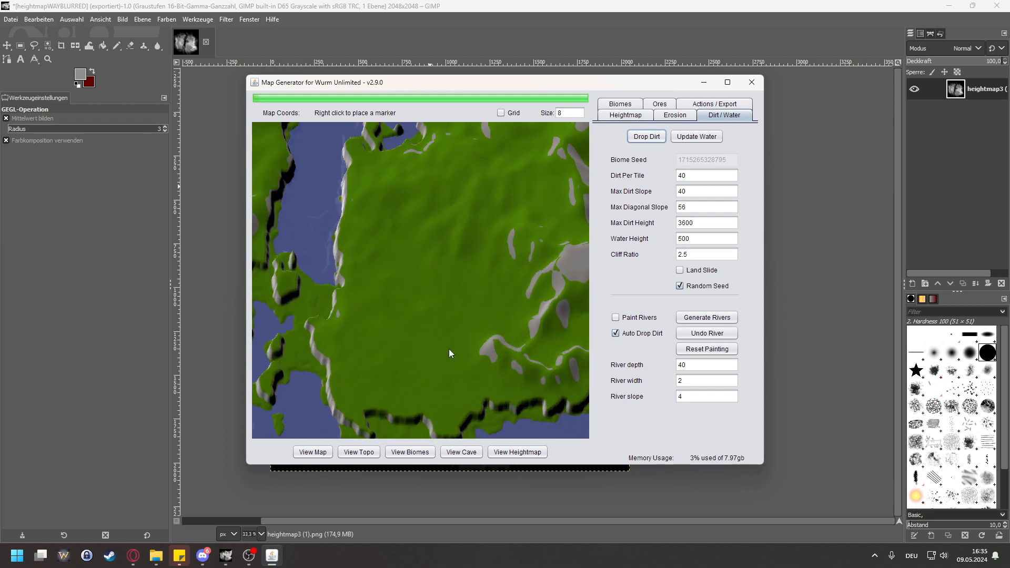
scroll(404, 329, down, 2)
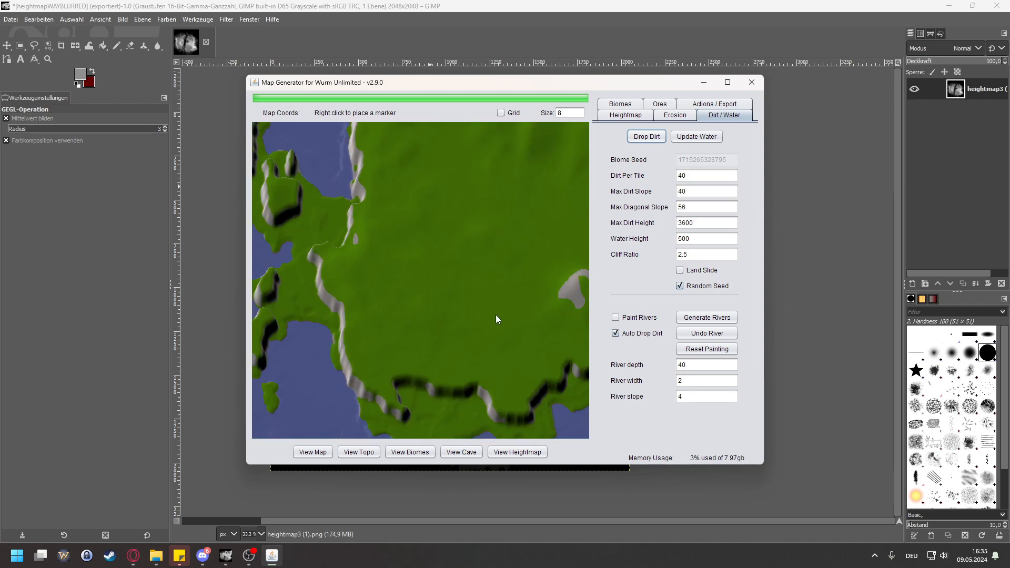
scroll(498, 320, up, 3)
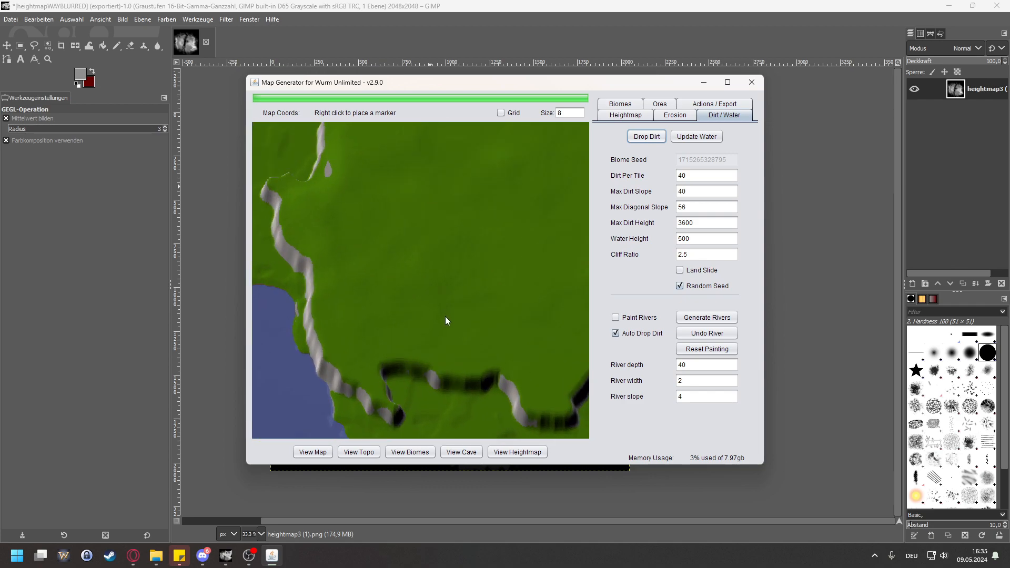
drag(336, 322, 428, 331)
scroll(429, 331, down, 3)
scroll(434, 317, up, 4)
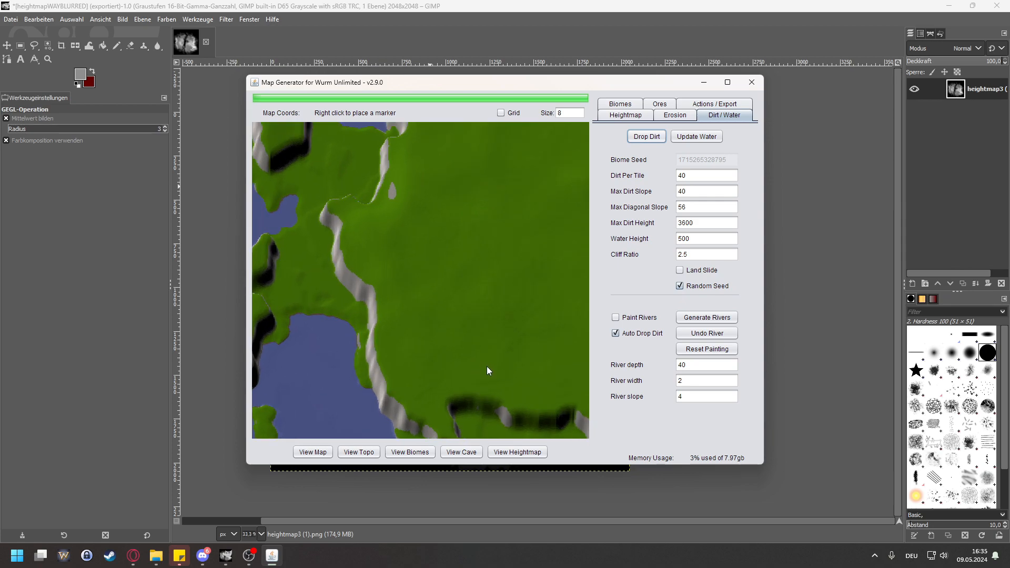
drag(513, 369, 403, 326)
drag(433, 292, 396, 338)
drag(561, 225, 421, 355)
scroll(466, 260, down, 1)
scroll(401, 305, up, 1)
drag(322, 282, 457, 259)
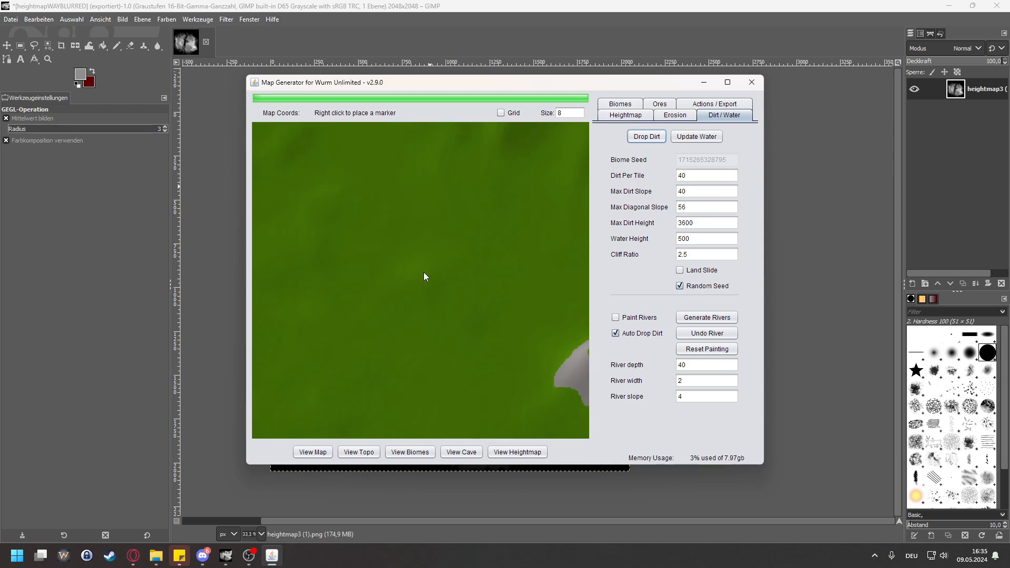
Step: Inspect the western landmass, including its northern lake, rocky western ridge and inner plain
scroll(424, 272, down, 1)
drag(384, 225, 461, 289)
scroll(461, 288, down, 3)
drag(454, 242, 557, 268)
drag(393, 246, 404, 367)
scroll(339, 279, up, 5)
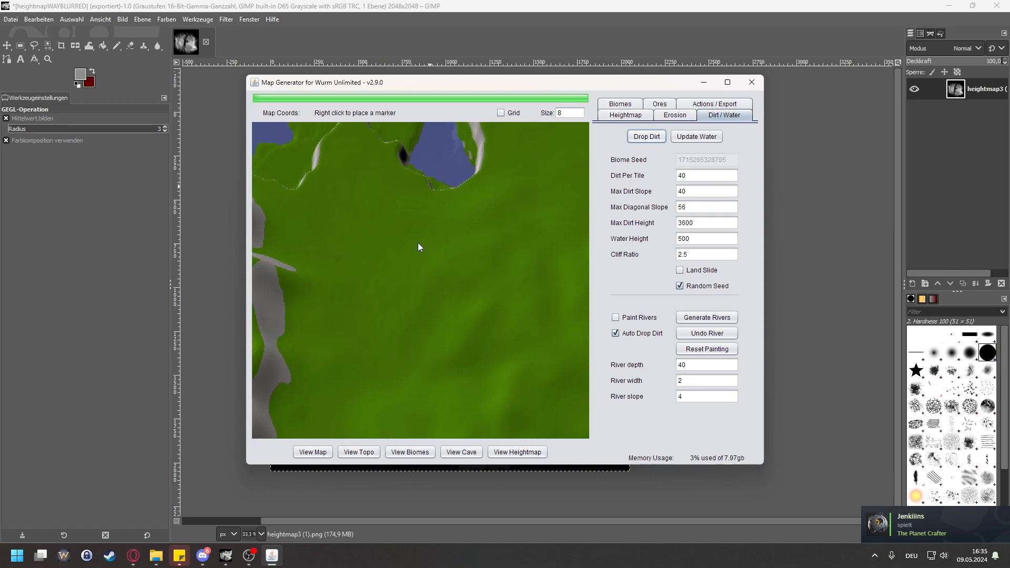
scroll(405, 325, down, 6)
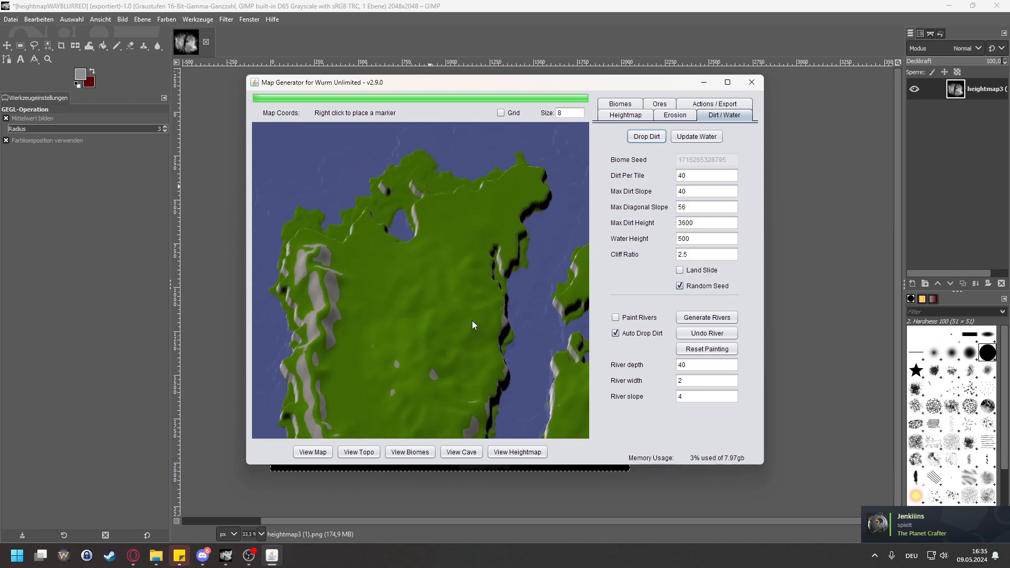
scroll(295, 298, up, 4)
scroll(374, 271, up, 2)
scroll(375, 207, up, 2)
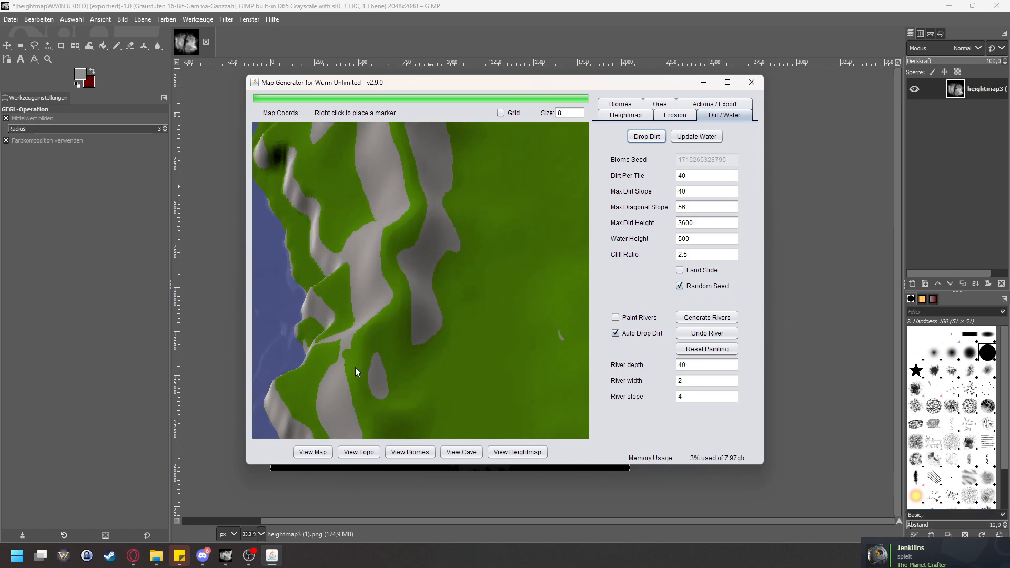
scroll(445, 178, down, 4)
drag(511, 300, 320, 305)
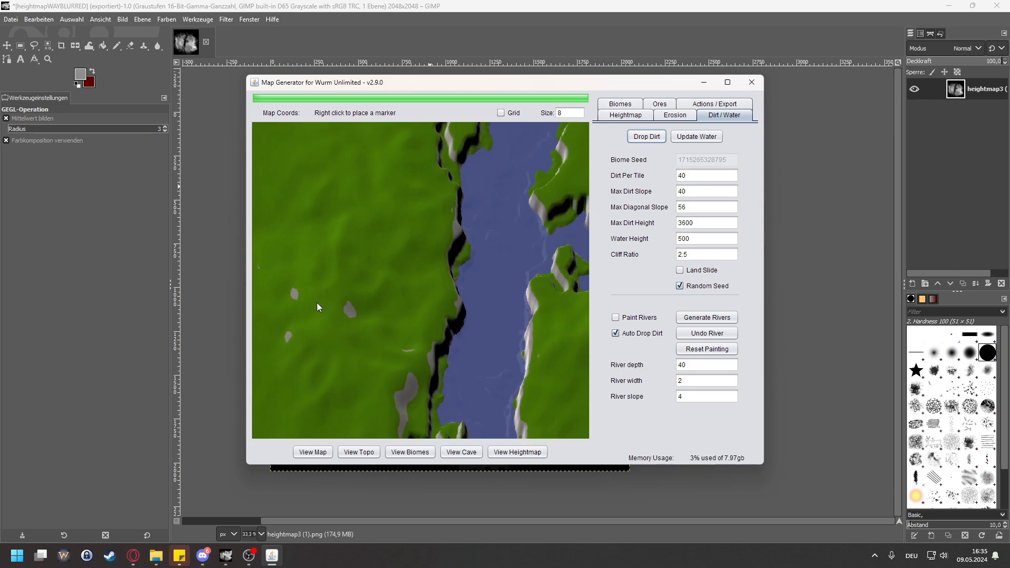
Step: Examine the cliff line and shoreline along the southern coast of the eastern landmass close up
scroll(322, 305, down, 2)
drag(555, 332, 445, 250)
scroll(374, 346, up, 2)
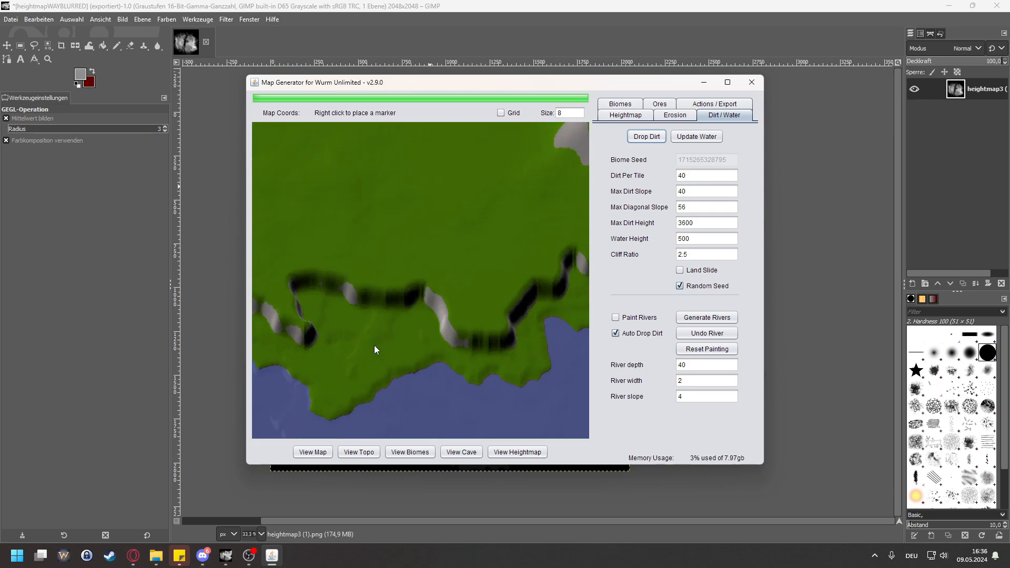
scroll(461, 415, up, 2)
scroll(402, 369, up, 2)
scroll(403, 376, up, 1)
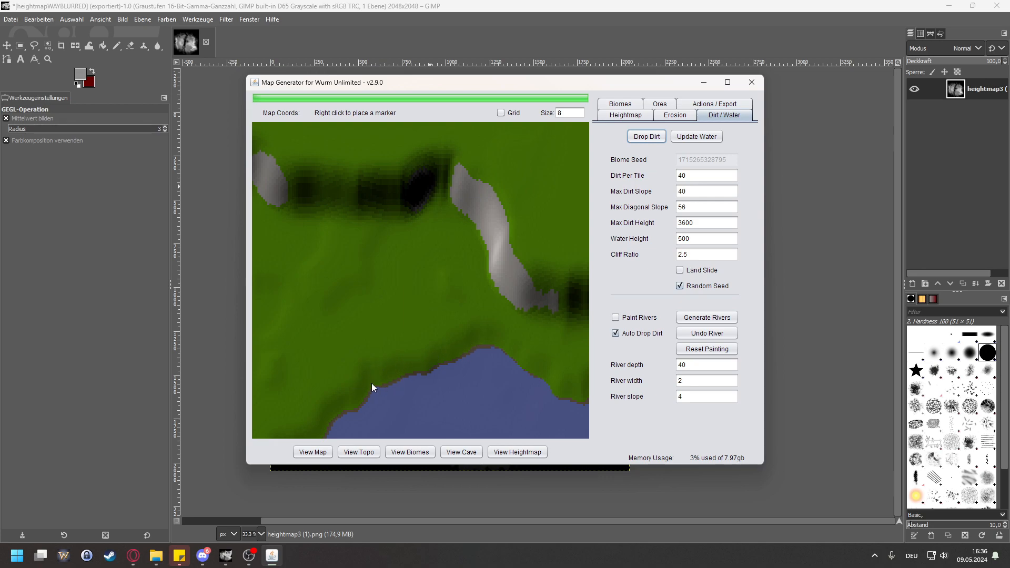
scroll(430, 236, down, 2)
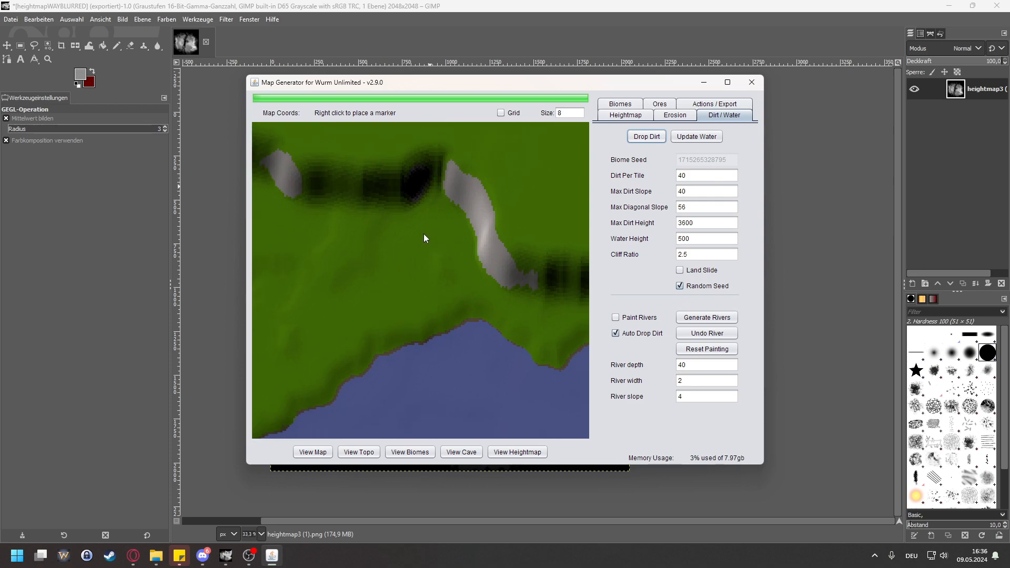
scroll(371, 247, down, 3)
scroll(390, 362, up, 2)
scroll(326, 307, up, 2)
scroll(368, 308, up, 1)
scroll(413, 258, down, 4)
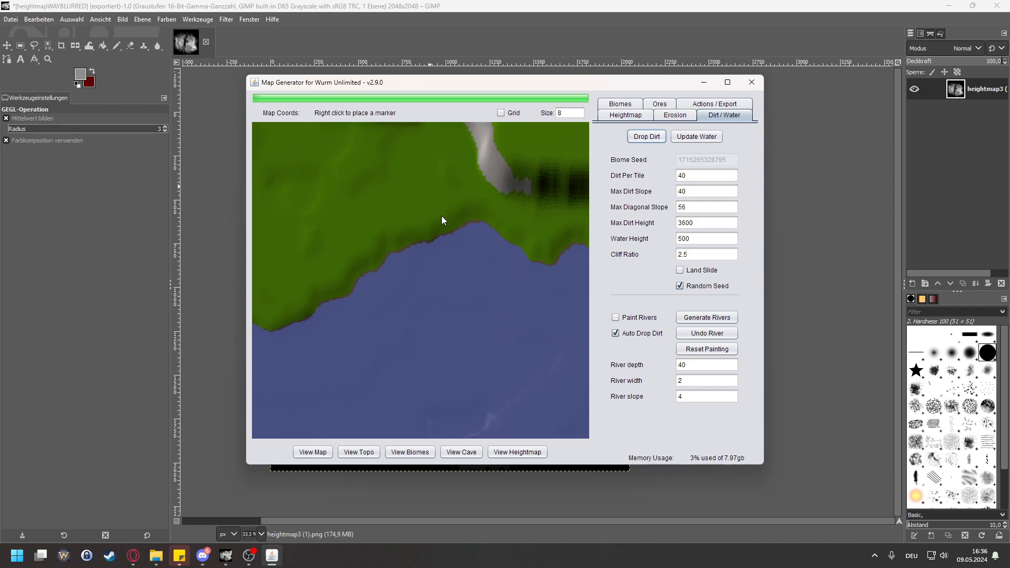
scroll(410, 284, down, 4)
Step: Check the tile height on the small plateau of the land bridge between the two landmasses using map markers
drag(459, 224, 440, 363)
drag(383, 323, 532, 289)
scroll(418, 326, up, 1)
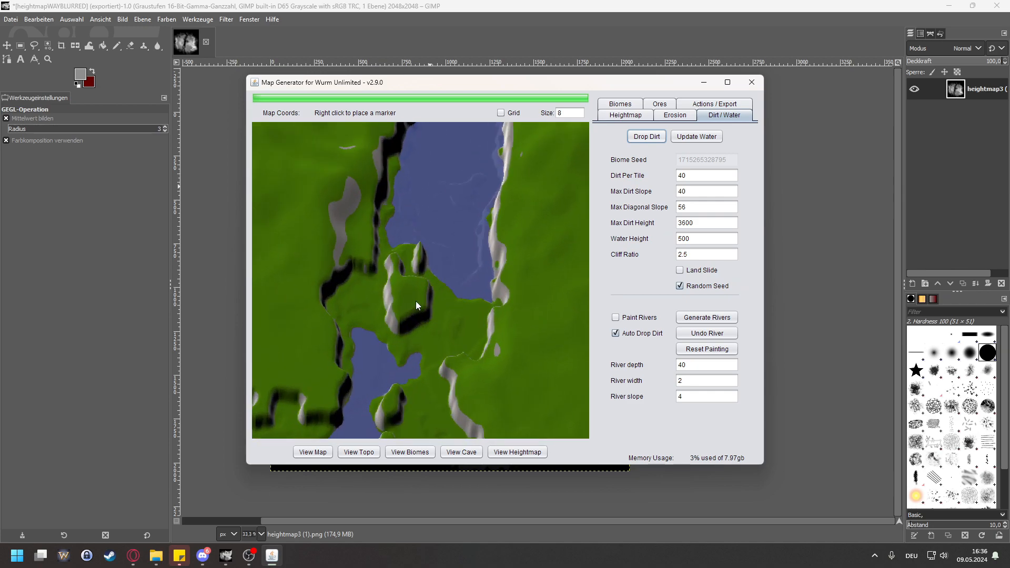
right_click(392, 286)
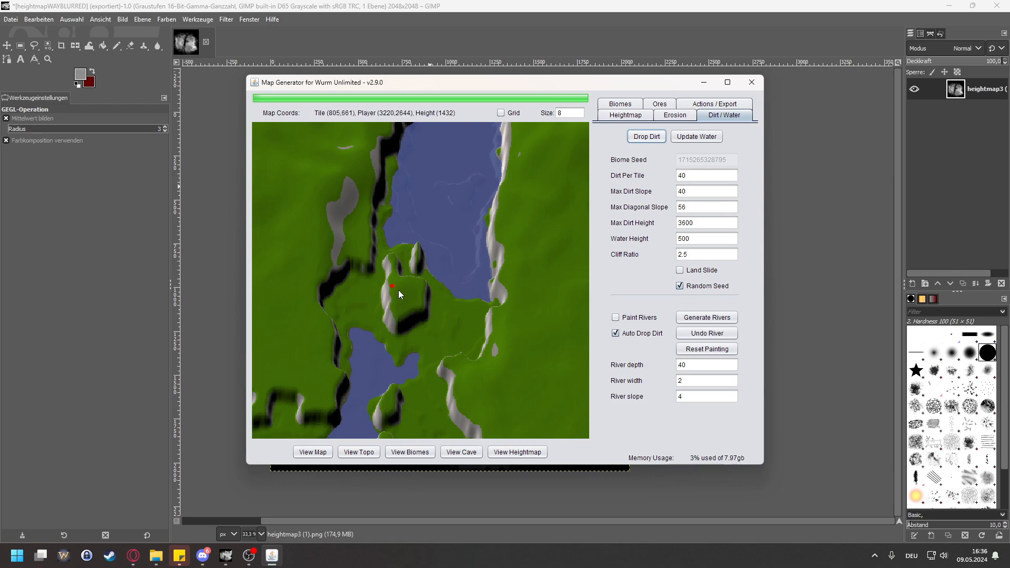
right_click(419, 294)
right_click(418, 309)
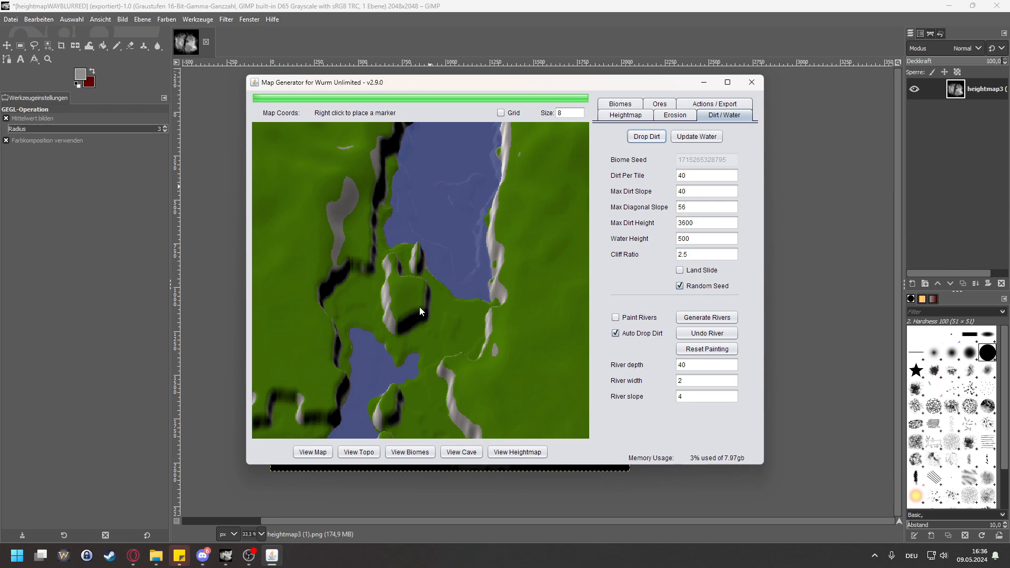
right_click(397, 305)
click(409, 280)
Step: Survey both landmasses, from the central channel and northern coasts down to the southeastern mountains
scroll(408, 275, down, 8)
scroll(405, 295, up, 6)
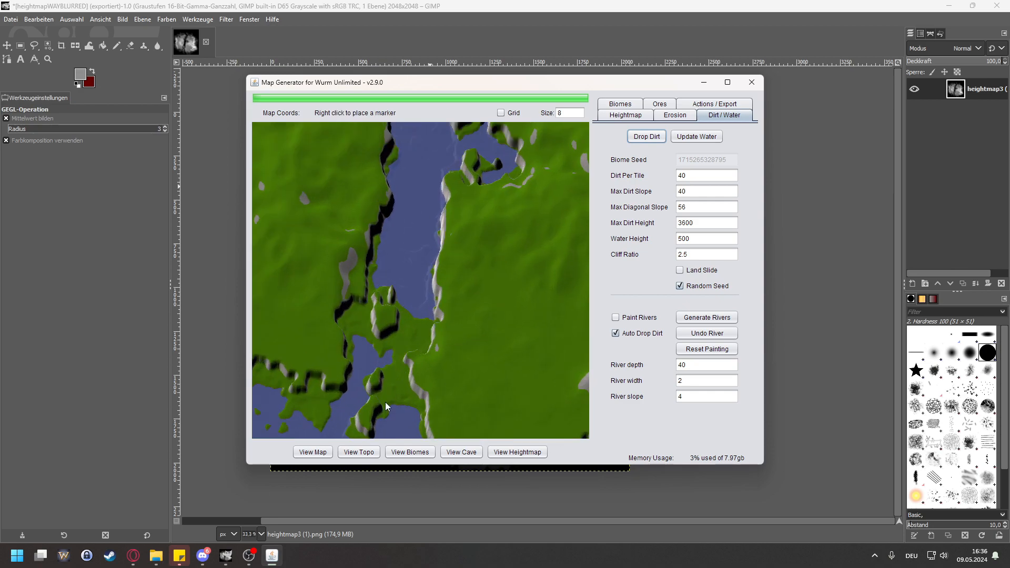
scroll(386, 397, down, 1)
scroll(400, 279, down, 1)
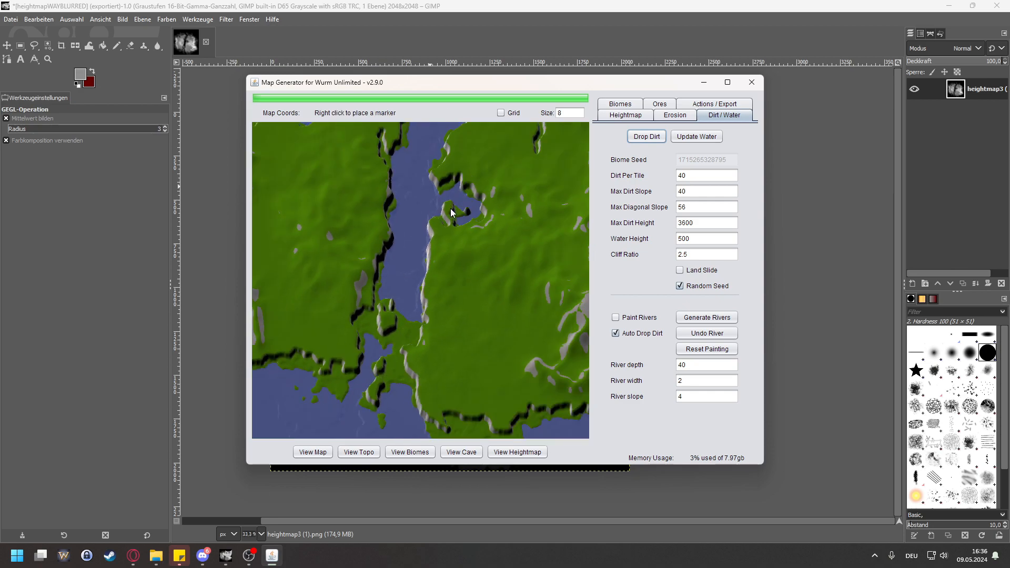
scroll(492, 157, up, 2)
drag(494, 155, 444, 302)
drag(504, 244, 407, 275)
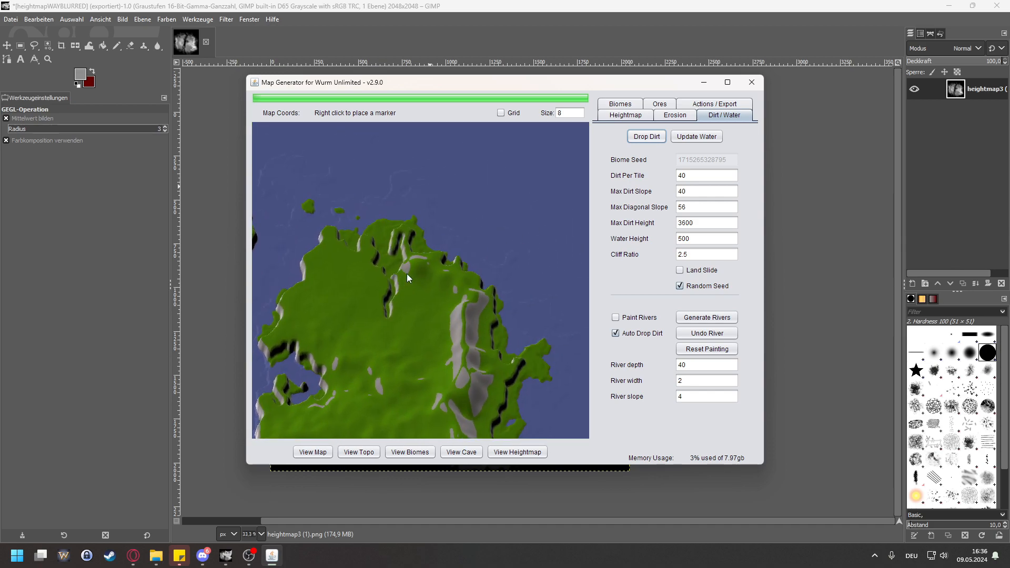
drag(501, 303, 502, 248)
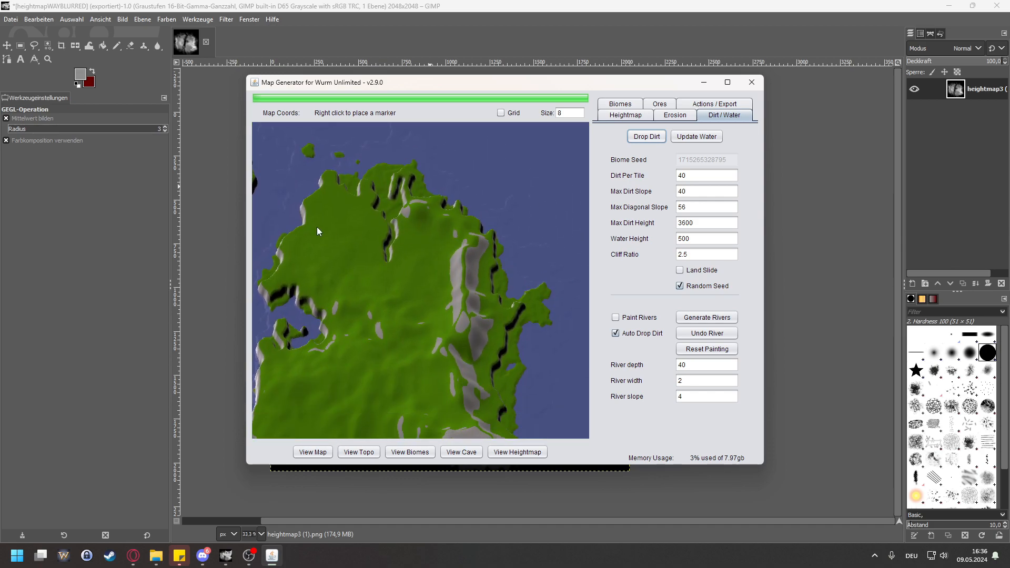
drag(317, 227, 507, 247)
drag(390, 246, 499, 209)
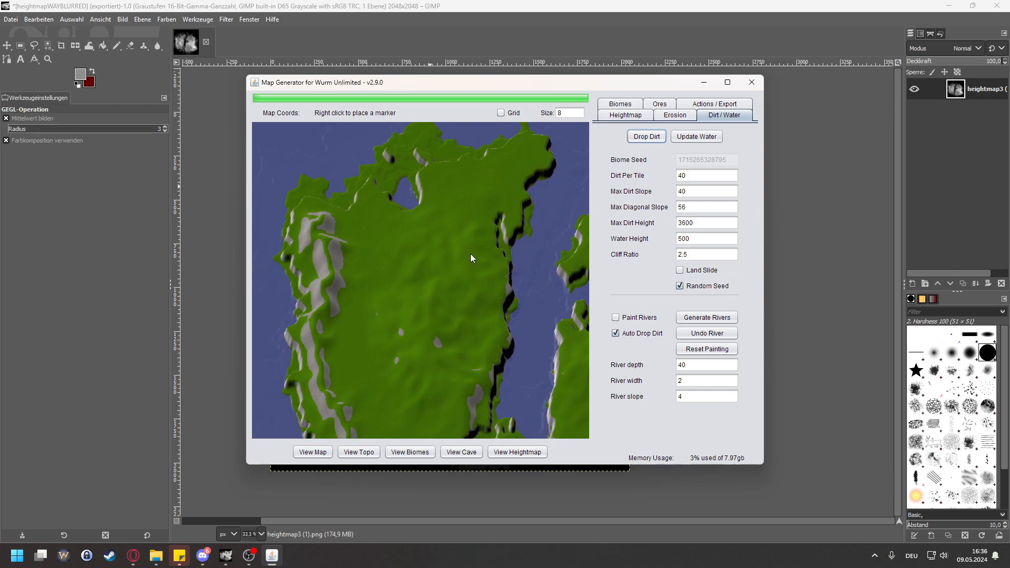
drag(470, 254, 341, 219)
drag(504, 222, 436, 129)
drag(524, 271, 488, 201)
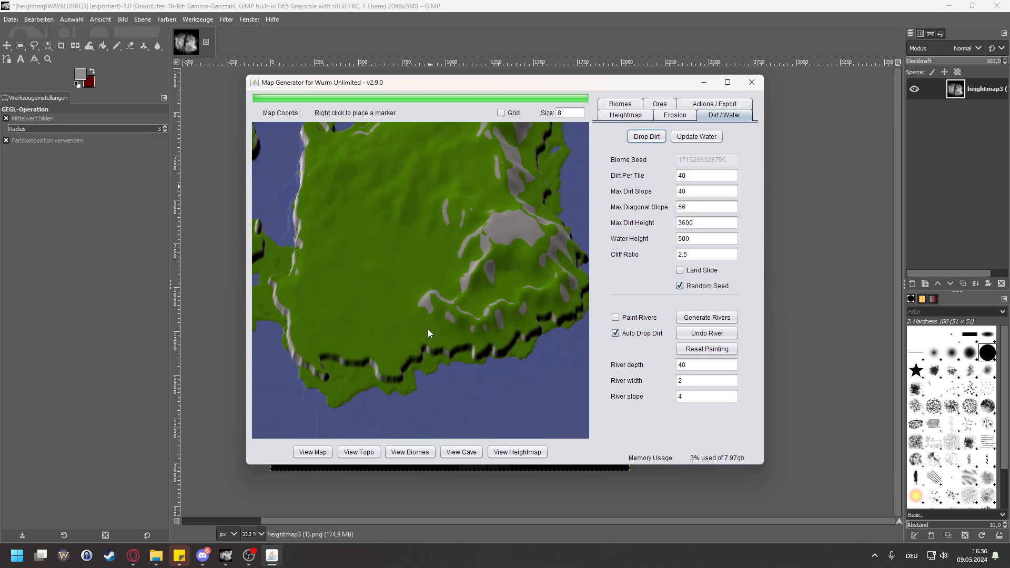
Step: Examine the eastern landmass's inner plain, its northern ravine and the rocky ridge in the northeast
scroll(427, 278, up, 2)
drag(454, 311, 514, 293)
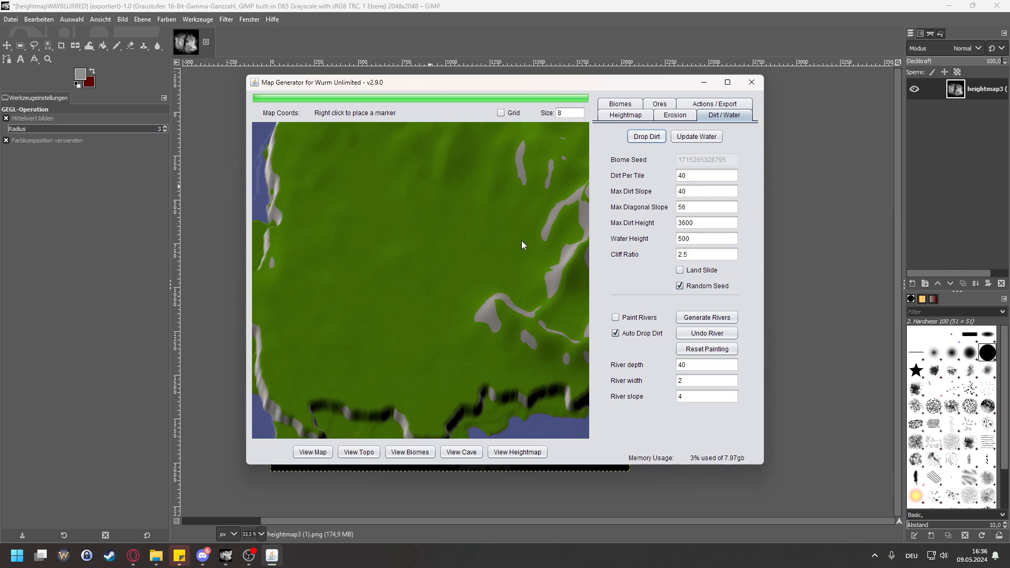
drag(522, 245, 479, 280)
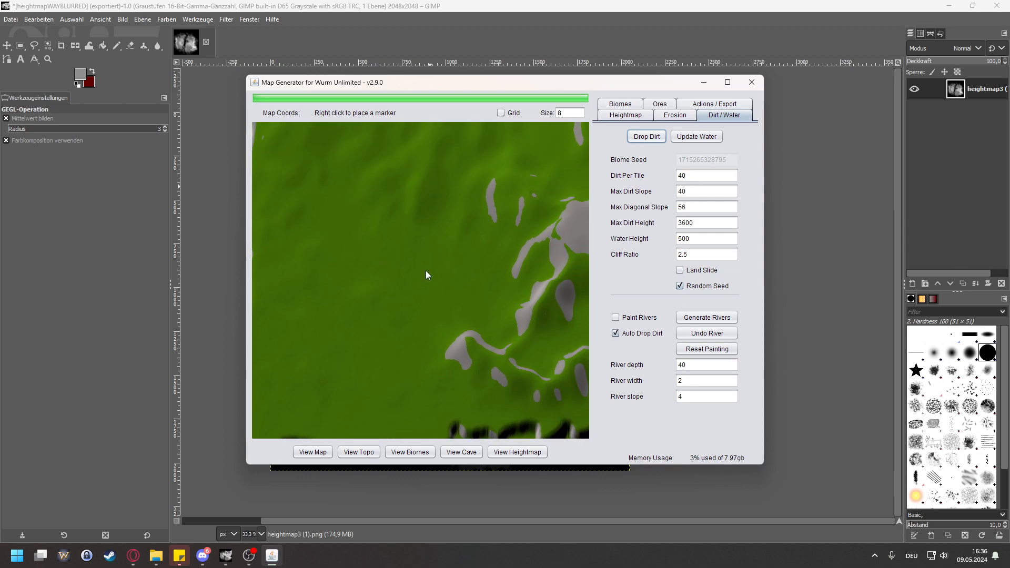
scroll(427, 278, down, 3)
drag(459, 301, 465, 358)
drag(468, 277, 453, 331)
scroll(453, 330, up, 2)
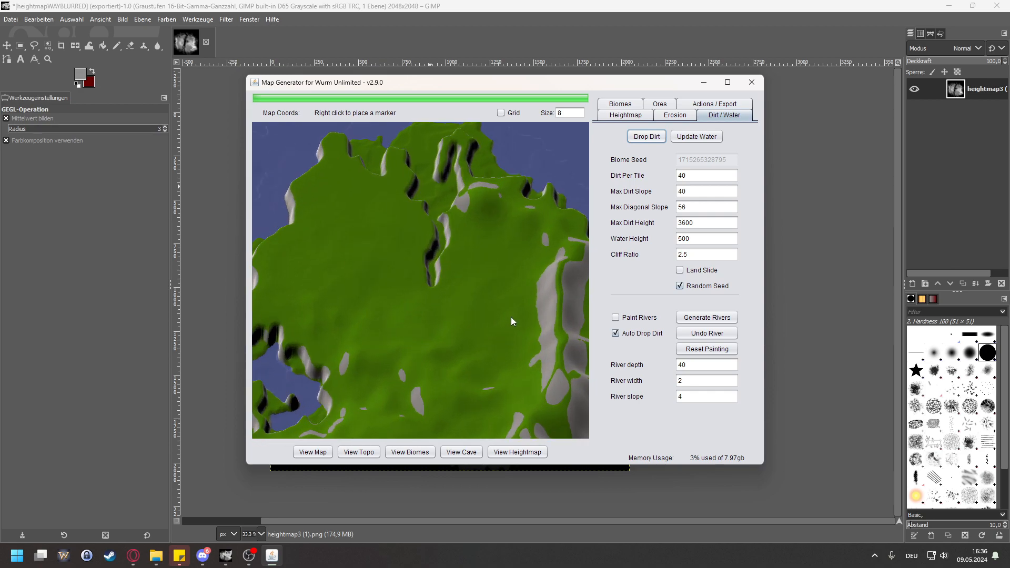
scroll(523, 218, up, 1)
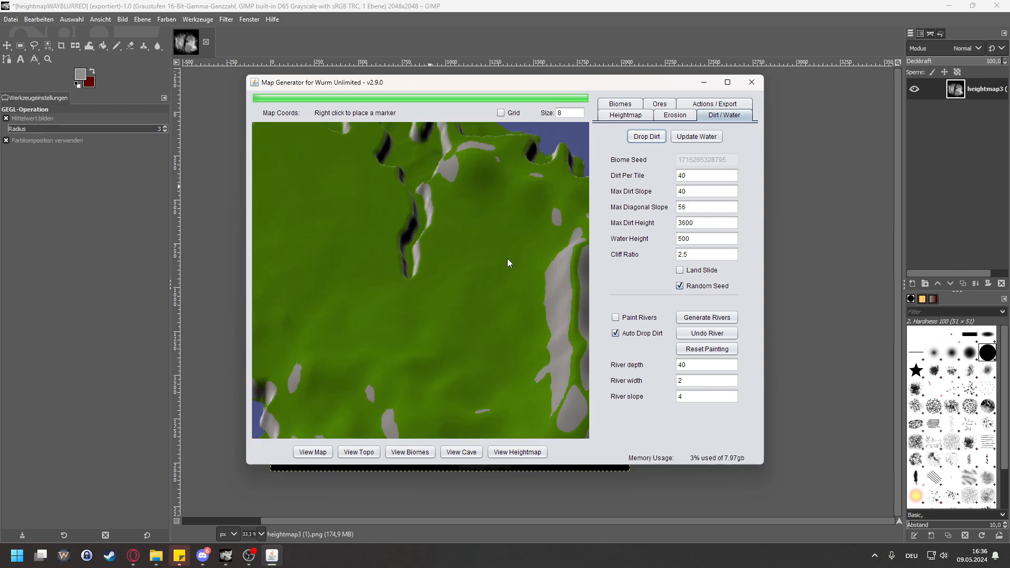
scroll(507, 258, up, 5)
scroll(466, 262, up, 2)
scroll(410, 267, down, 5)
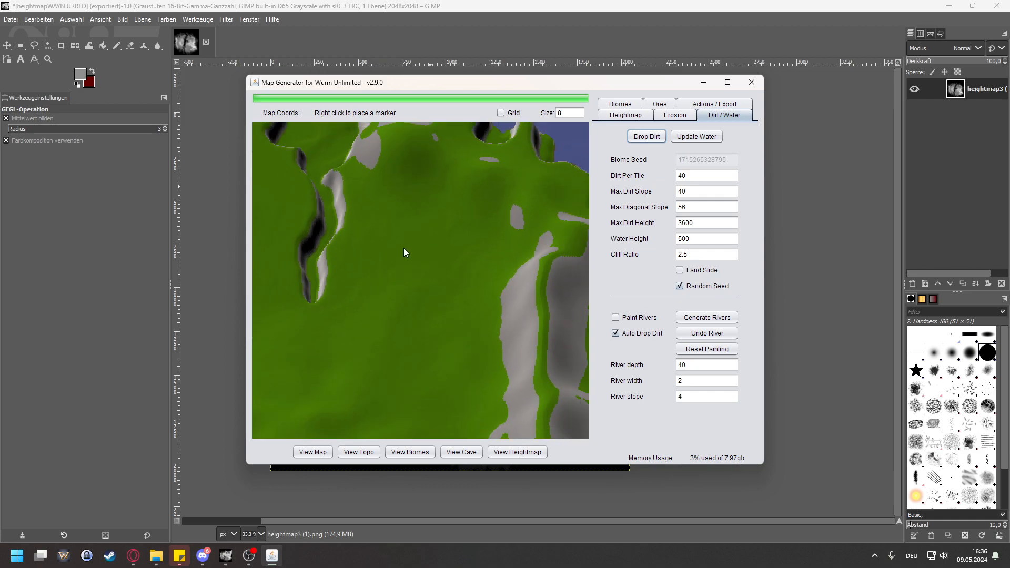
scroll(403, 250, down, 5)
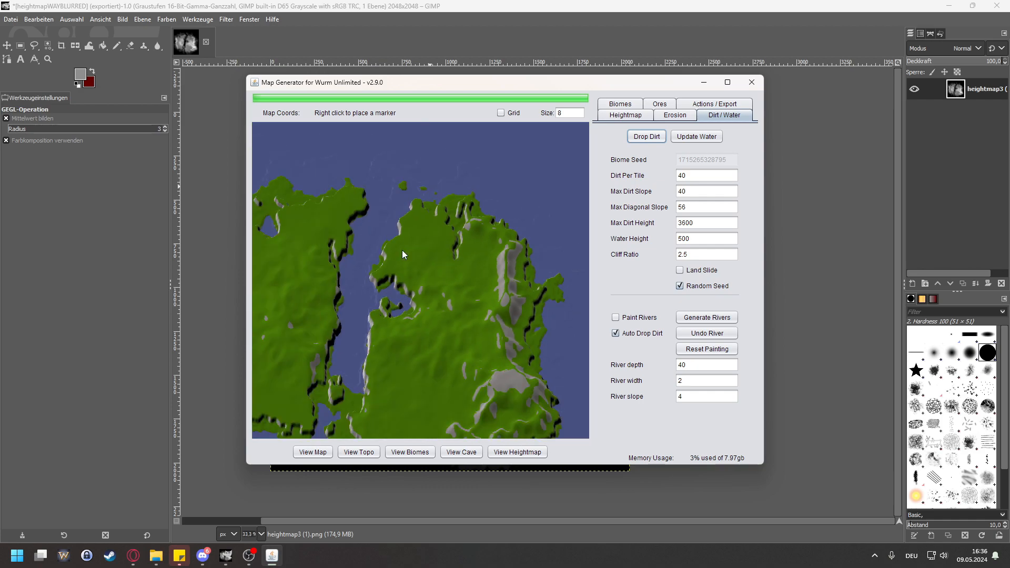
Step: Close the map generator and repeat the Gaussian Blur on the heightmap in GIMP
click(752, 82)
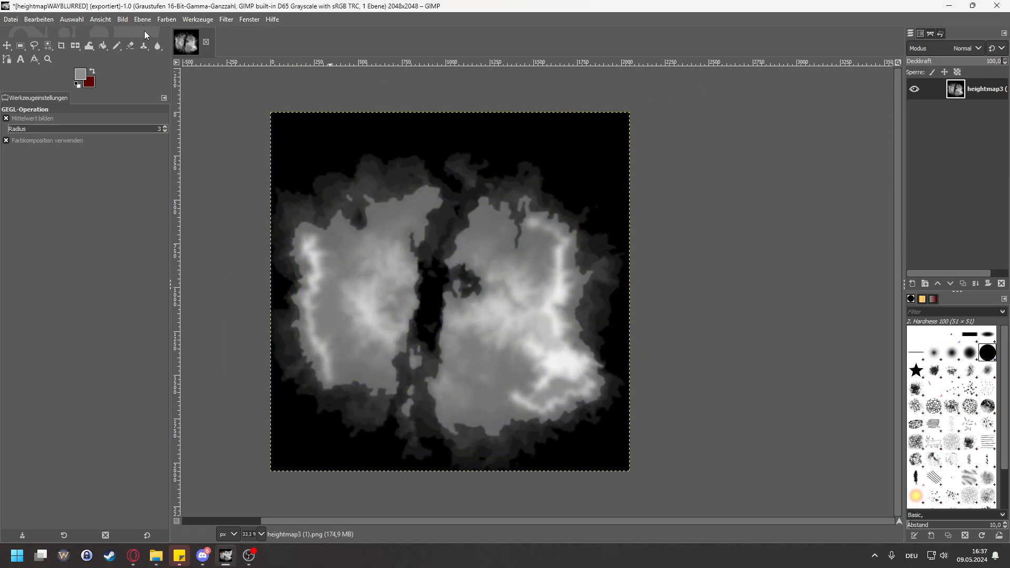
click(227, 19)
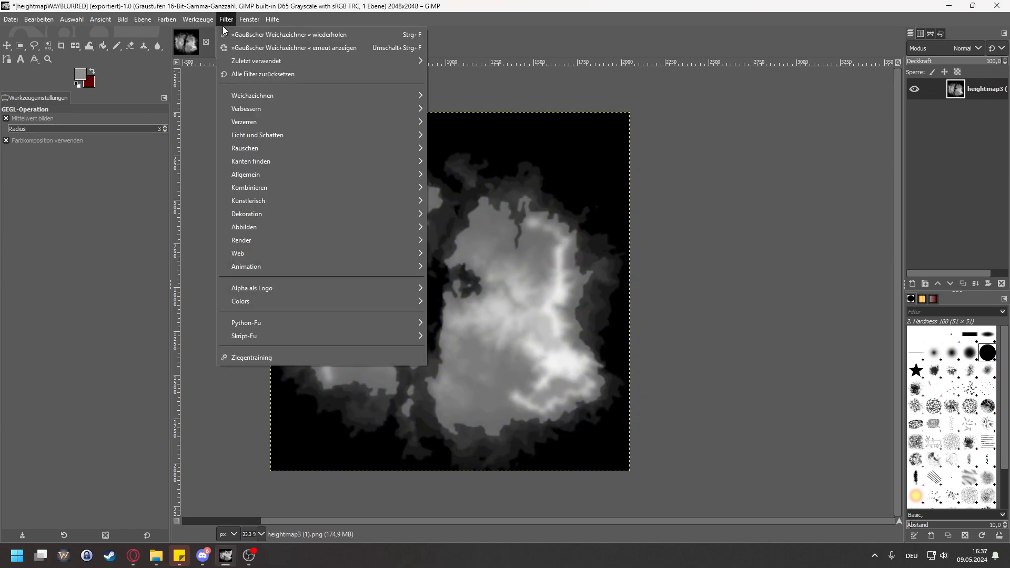
click(232, 28)
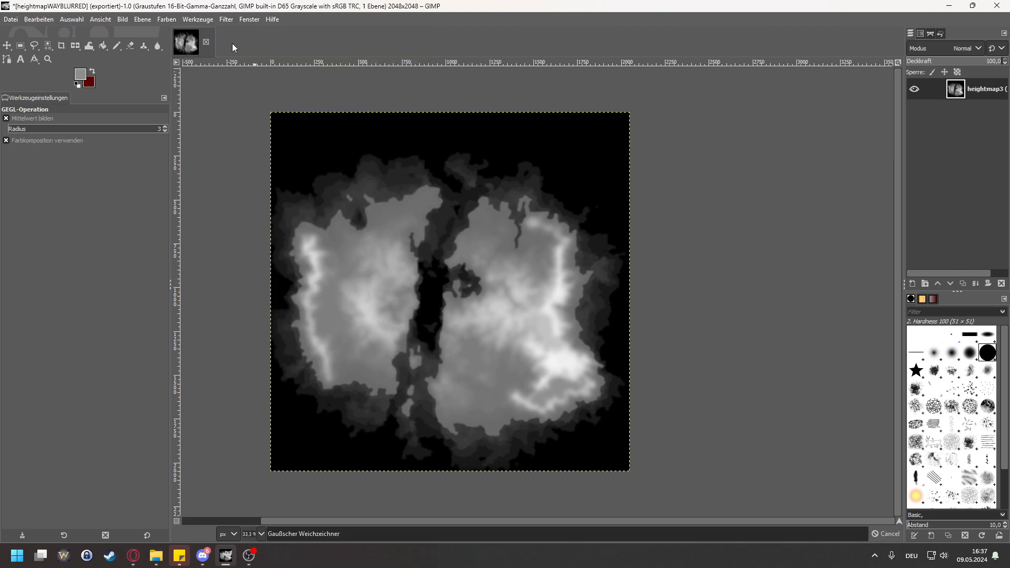
click(11, 19)
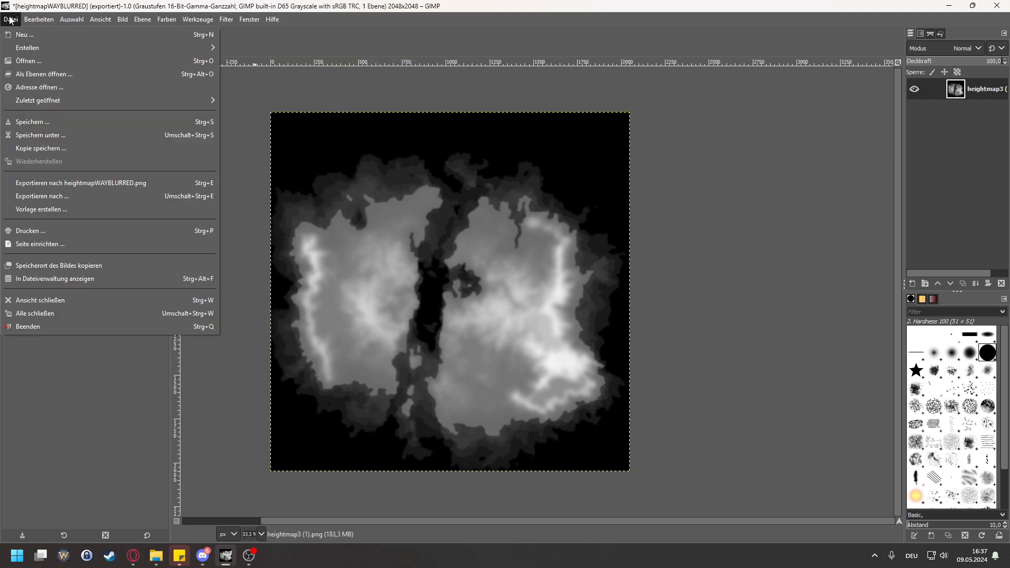
click(345, 7)
Step: Apply Gaussian Blur once more through its settings dialog and export the result over heightmapWAYBLURRED.png
click(167, 19)
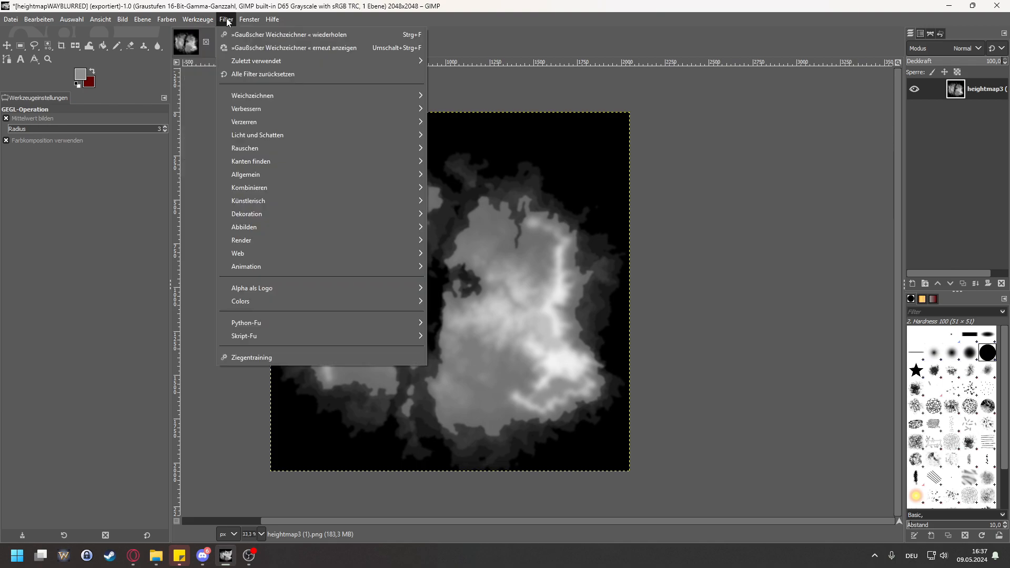
click(247, 46)
double_click(425, 218)
click(362, 355)
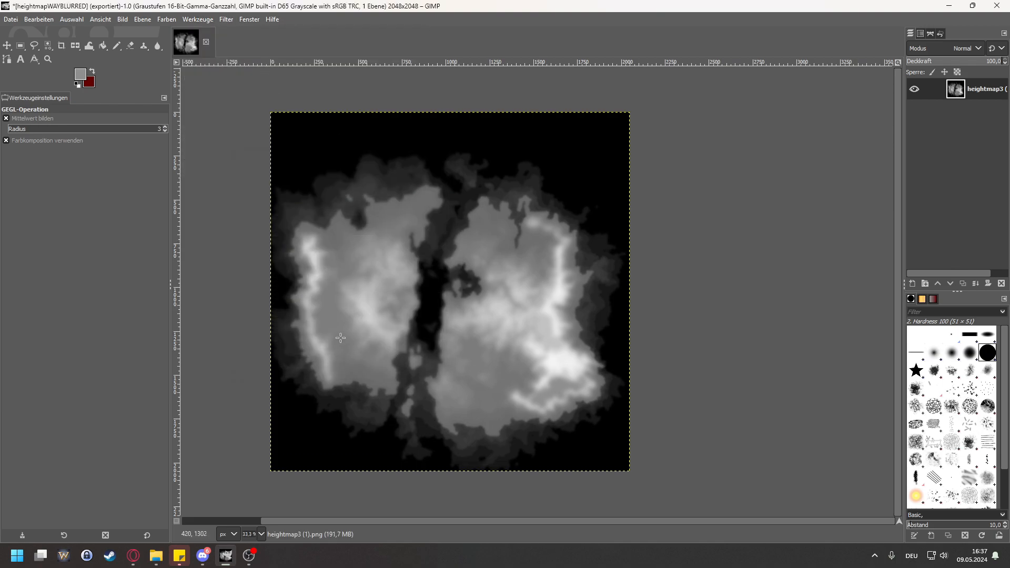
click(15, 21)
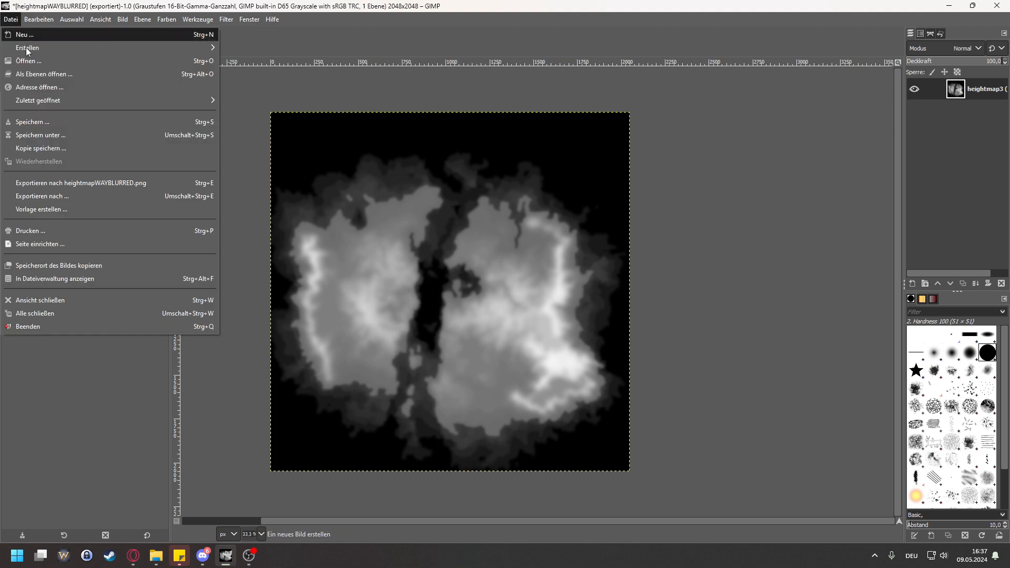
click(67, 183)
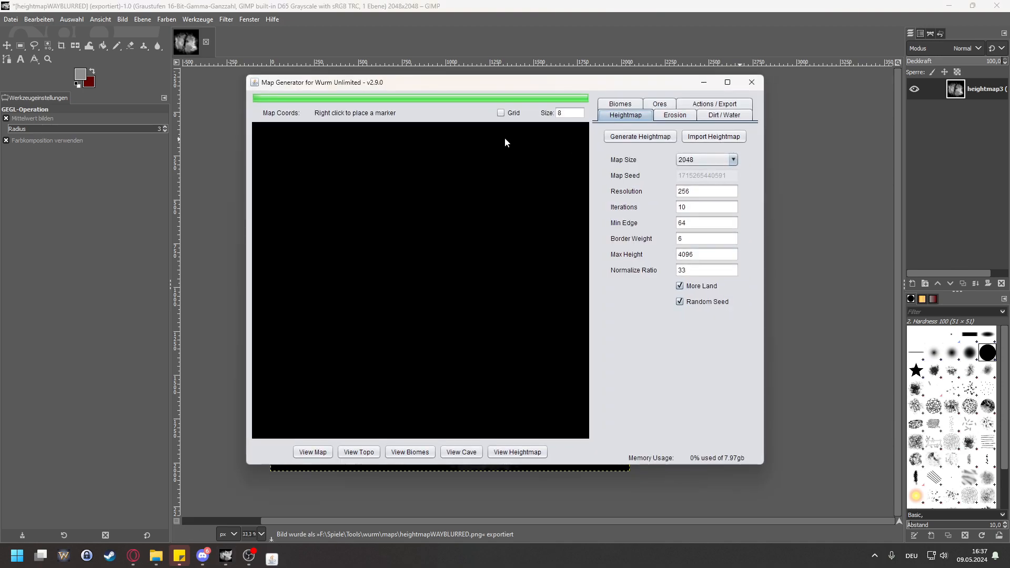
Step: Import heightmapWAYBLURRED.png into a fresh Map Generator window and drop dirt on the terrain
click(706, 136)
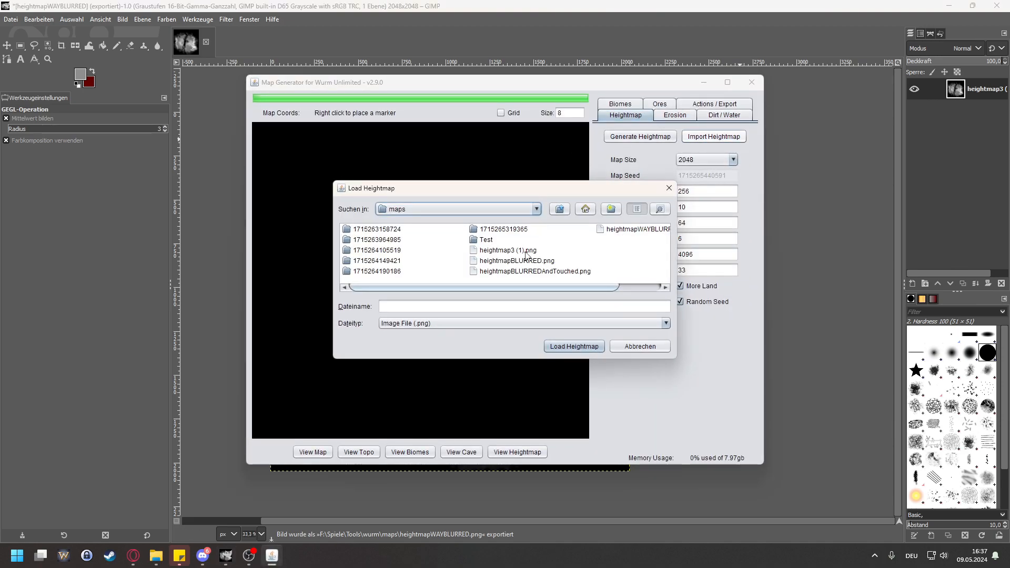
click(642, 234)
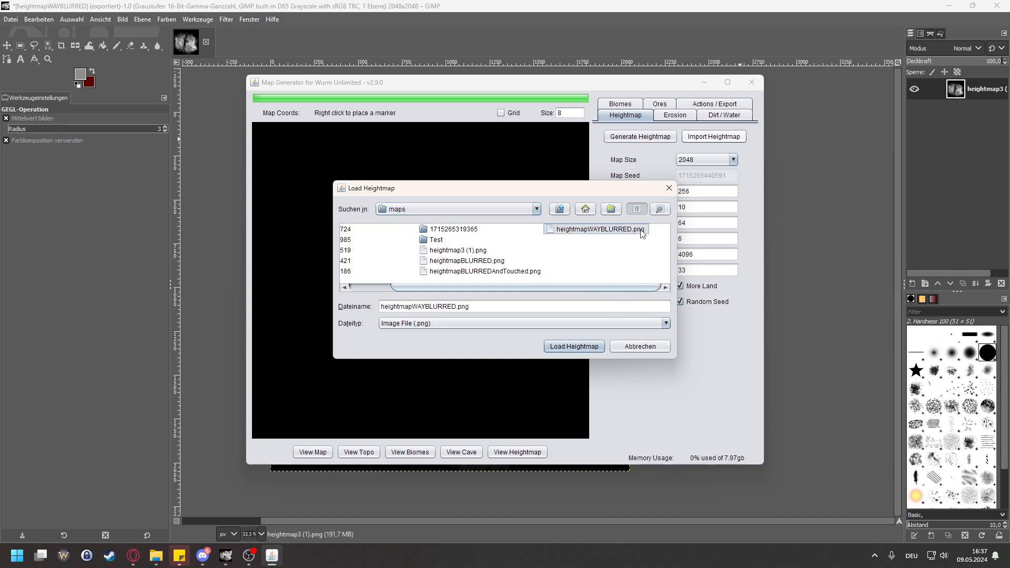
click(574, 346)
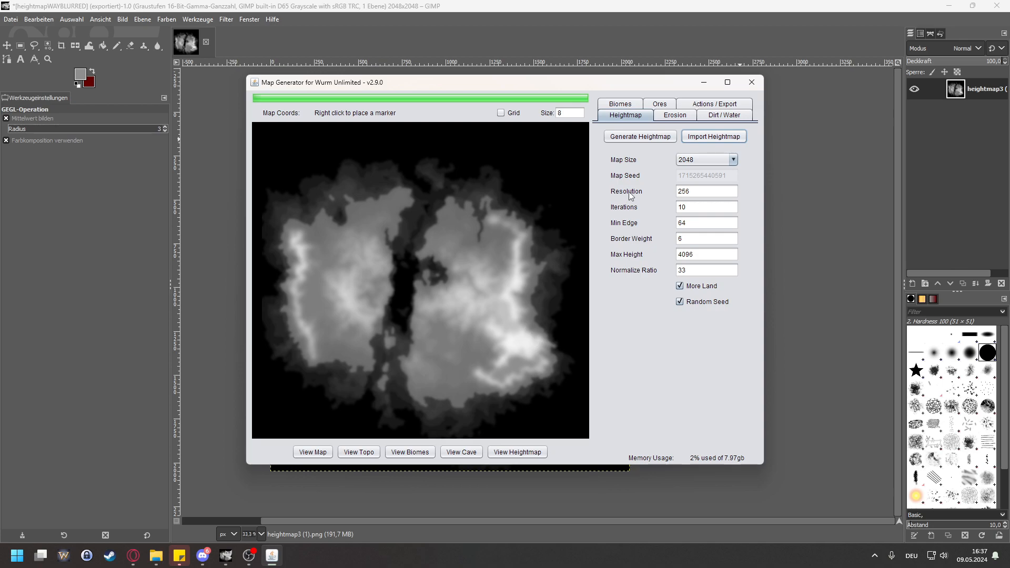
click(725, 115)
click(647, 137)
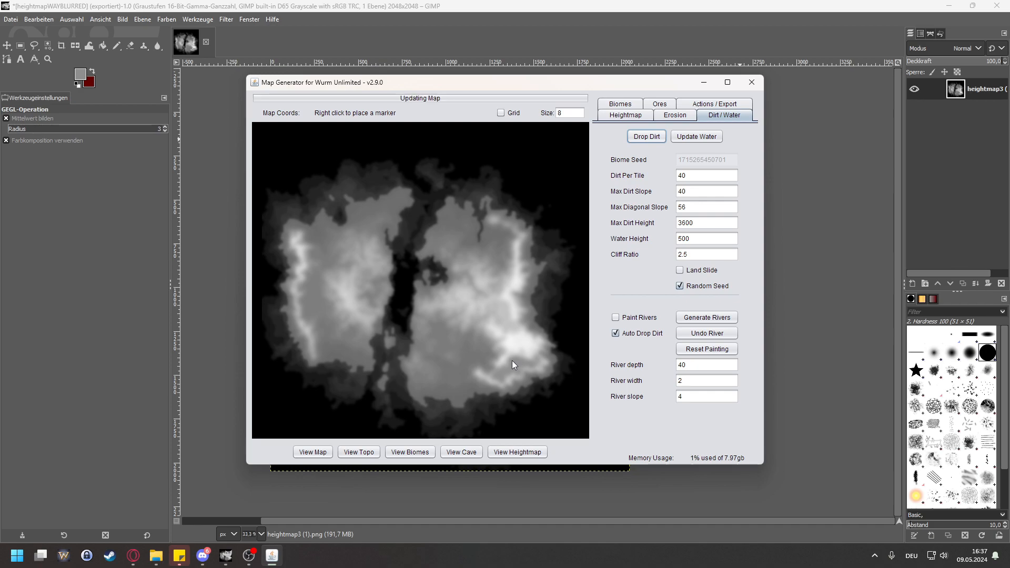
Step: Examine the smoothness of the eastern landmass's inner plain, southern coast and southeastern mountains close up
scroll(505, 358, up, 8)
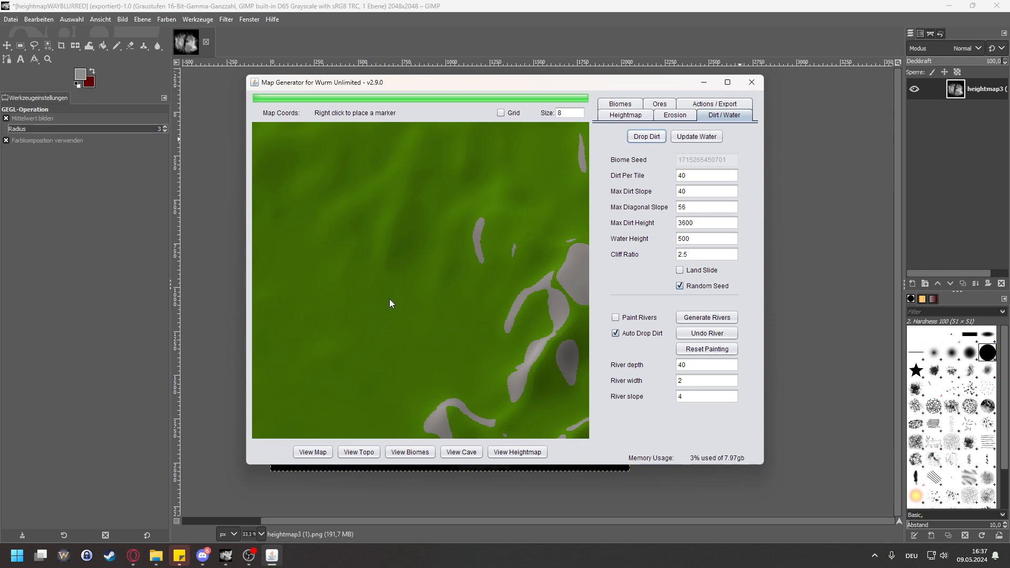
scroll(441, 260, up, 8)
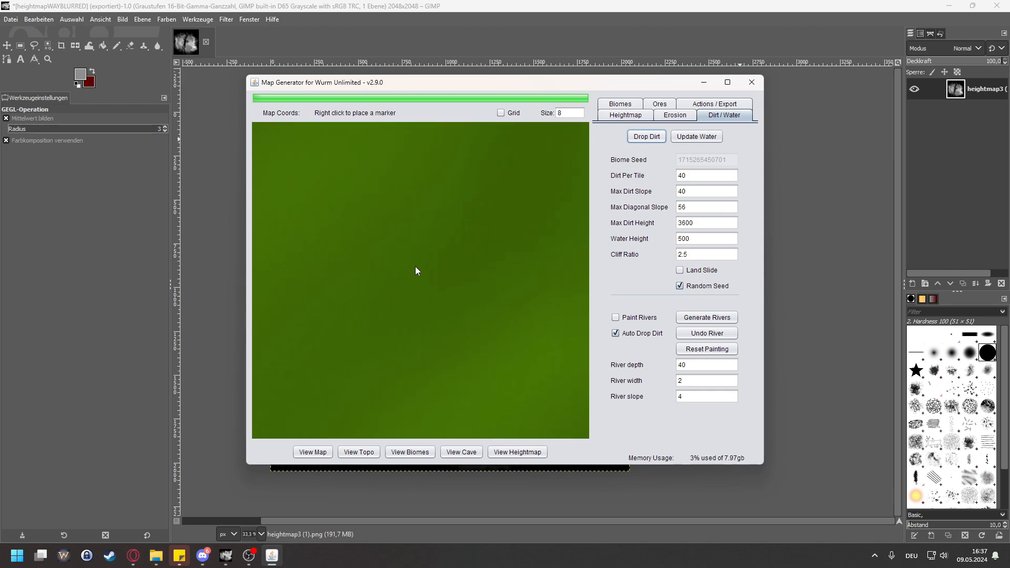
scroll(454, 284, down, 5)
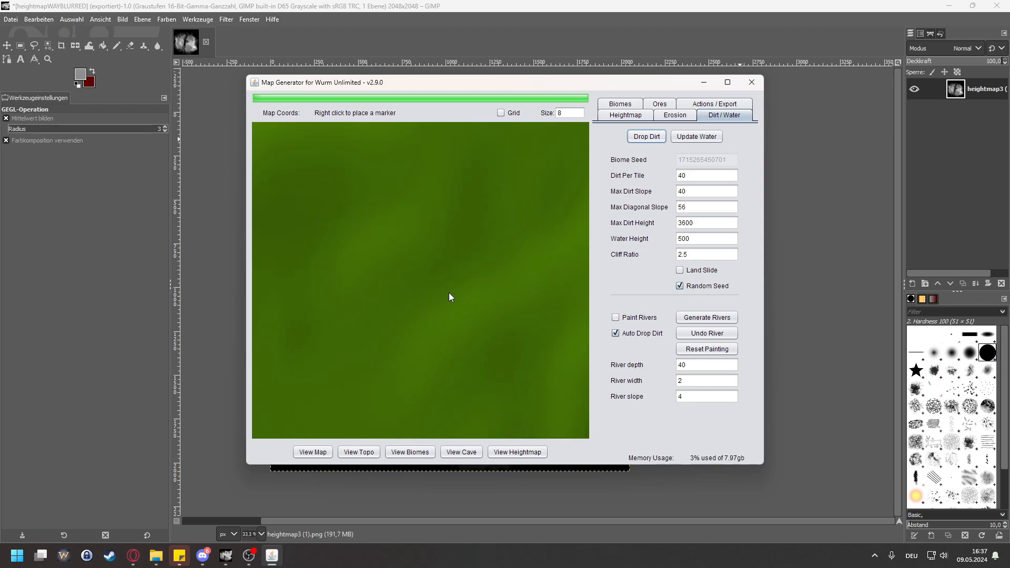
scroll(451, 324, down, 3)
drag(441, 368, 338, 185)
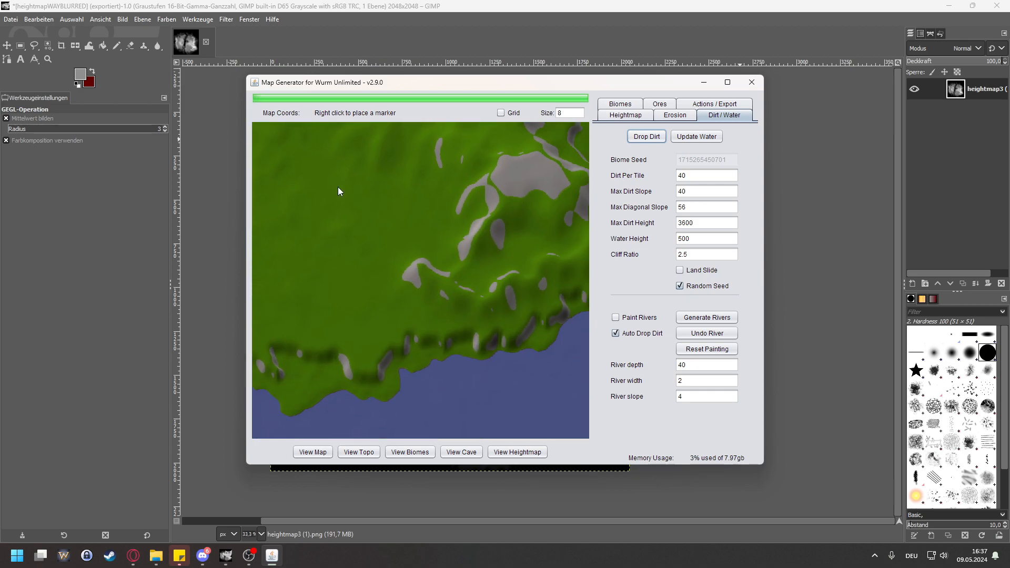
drag(479, 177, 415, 298)
scroll(411, 294, down, 1)
mouse_move(370, 255)
mouse_down()
mouse_move(430, 278)
mouse_move(499, 272)
mouse_move(369, 255)
mouse_up()
Step: Survey the blurred terrain of both landmasses and the cliffs along the central channel and eastern coast
scroll(369, 298, up, 3)
drag(471, 269, 427, 222)
drag(495, 256, 452, 318)
drag(368, 289, 424, 273)
scroll(424, 272, down, 5)
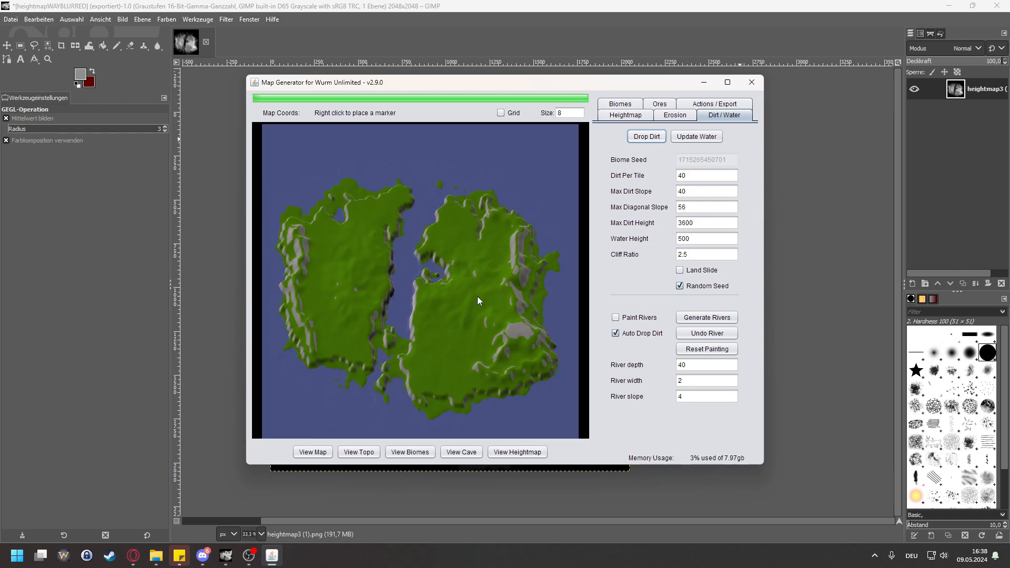
scroll(478, 300, up, 6)
drag(470, 227, 487, 334)
drag(481, 235, 395, 263)
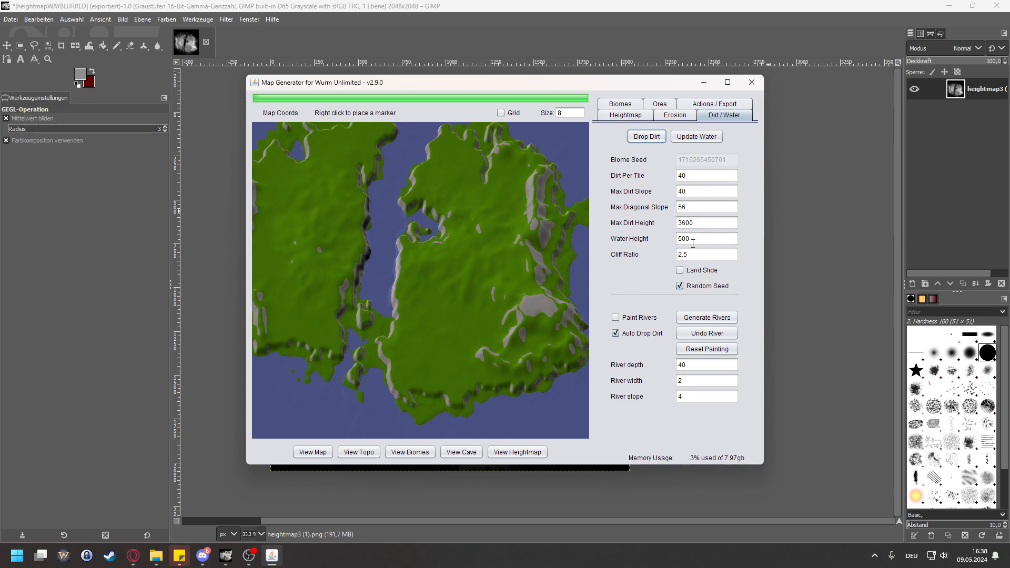
Step: Set Max Dirt Height to 2500, drop dirt again and inspect the bare rock areas on both landmasses
double_click(713, 223)
click(650, 140)
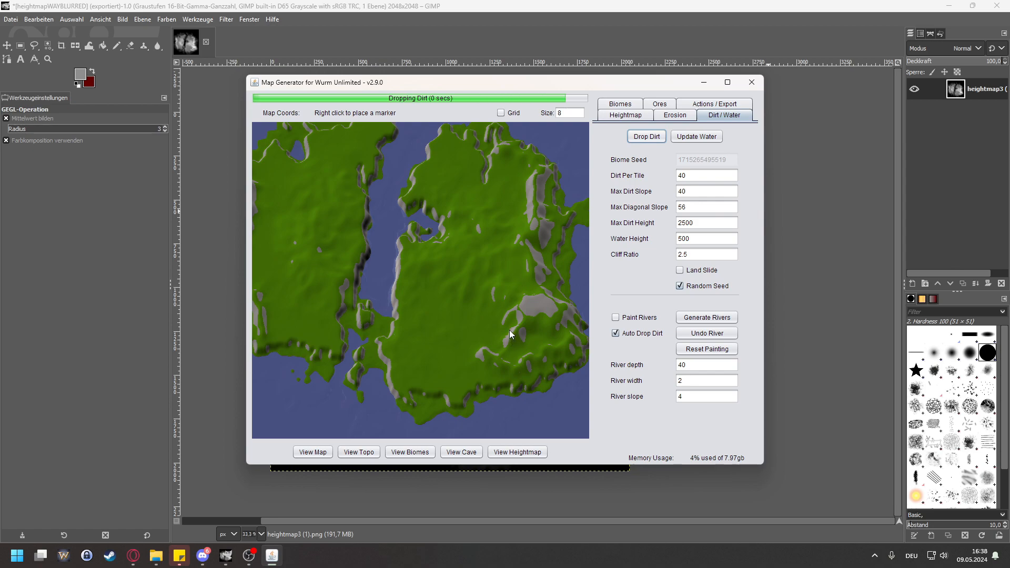
scroll(513, 285, up, 5)
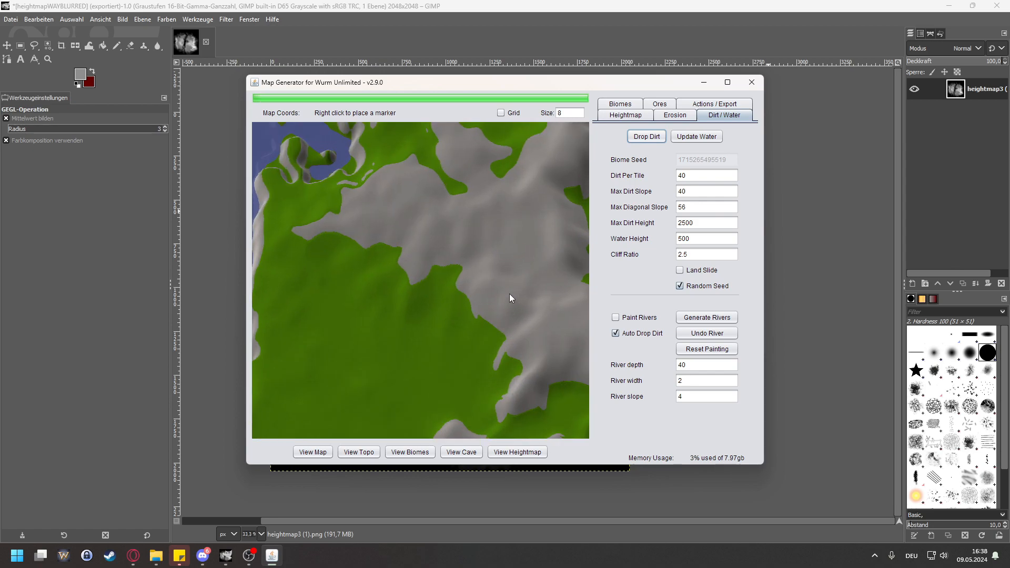
scroll(448, 243, down, 4)
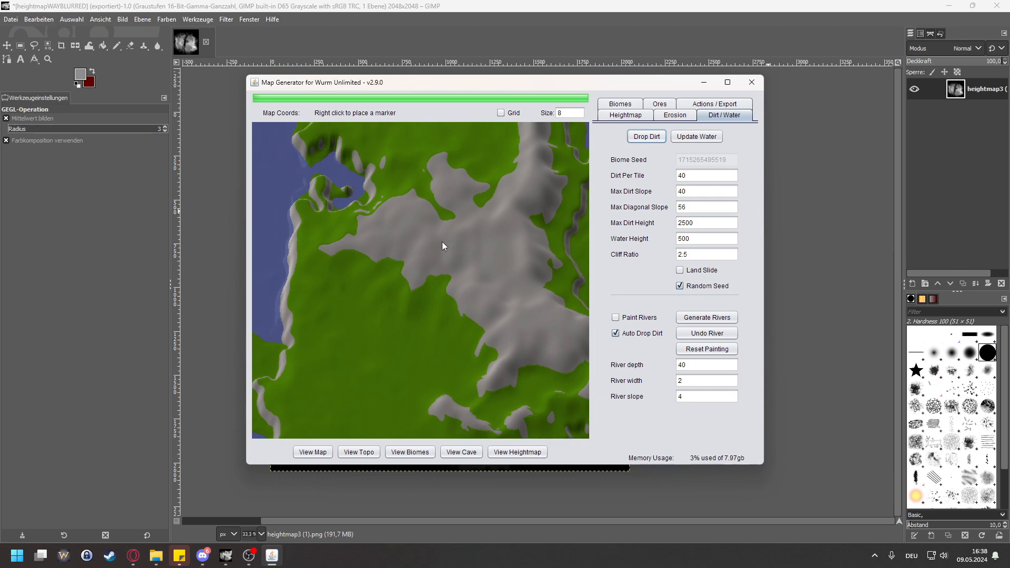
scroll(463, 250, up, 4)
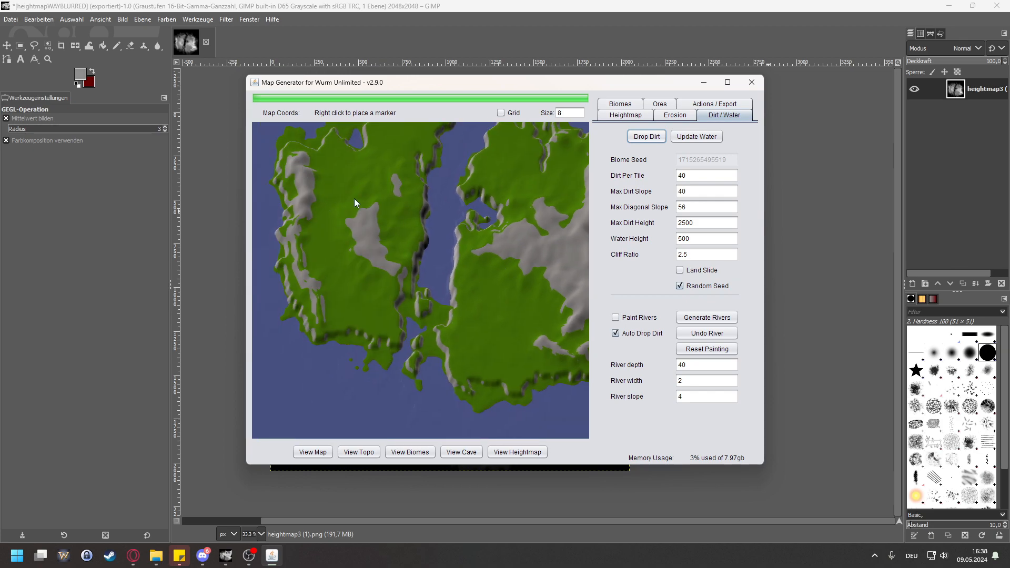
drag(351, 197, 271, 221)
drag(459, 268, 489, 298)
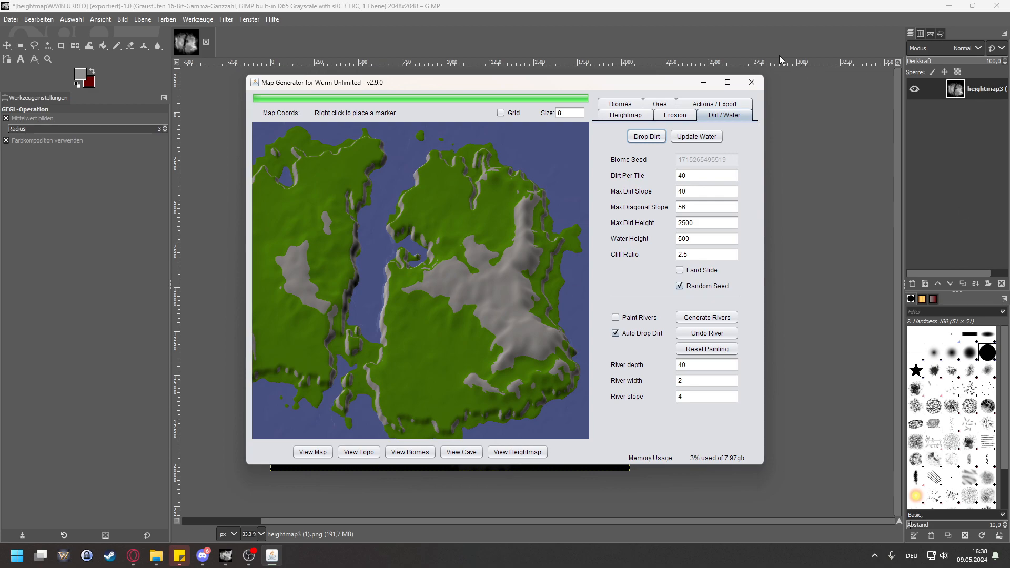
Step: Move the current map aside and import heightmapBLURREDAndTouched.png into a second Map Generator window
drag(639, 86, 1009, 165)
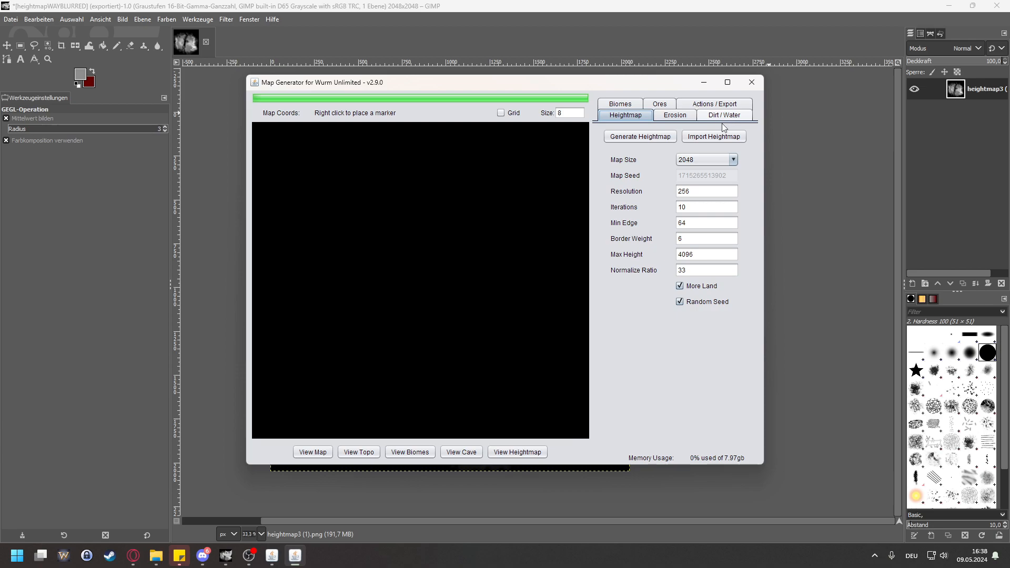
click(713, 136)
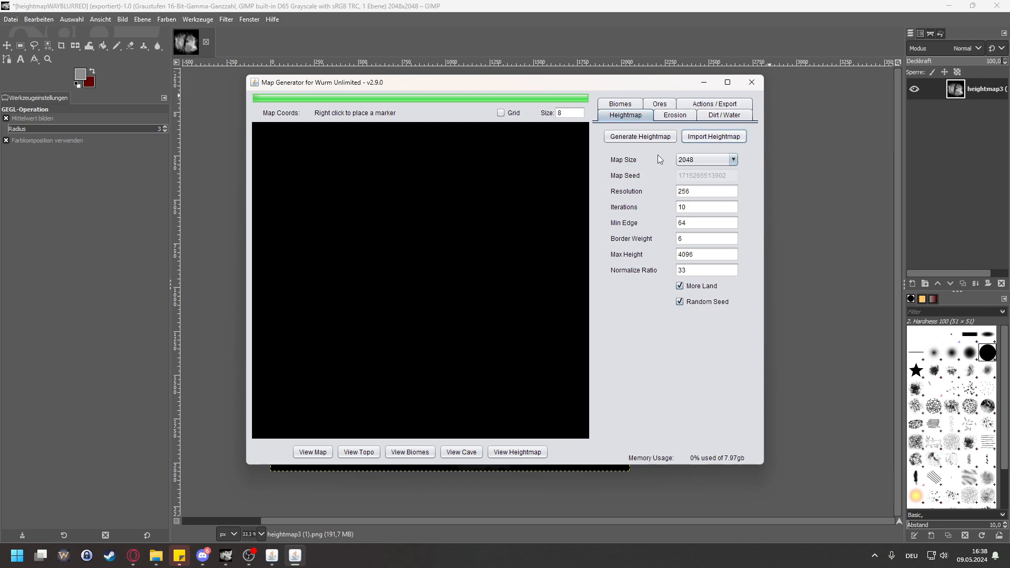
drag(514, 288, 554, 286)
click(601, 230)
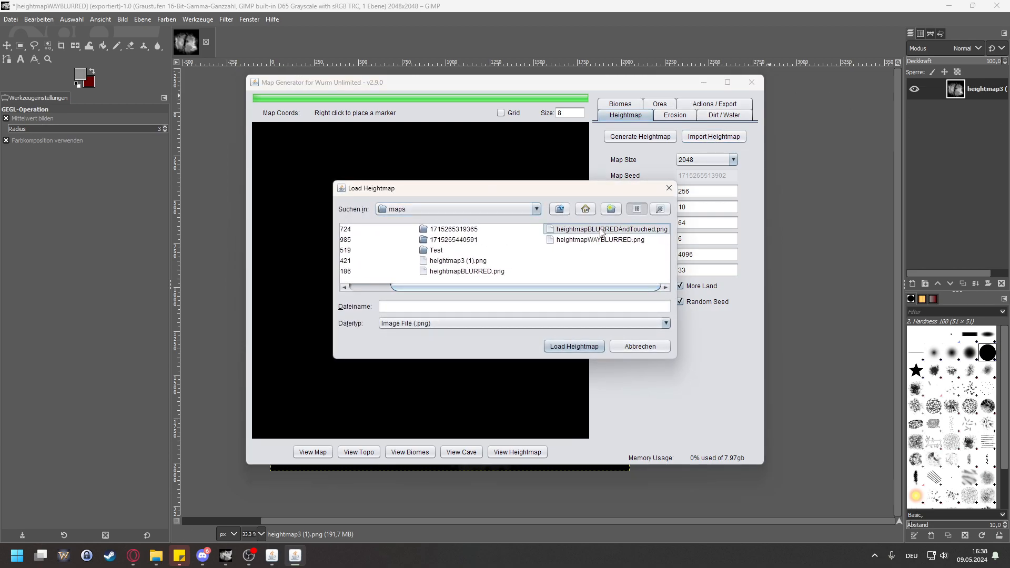
click(583, 348)
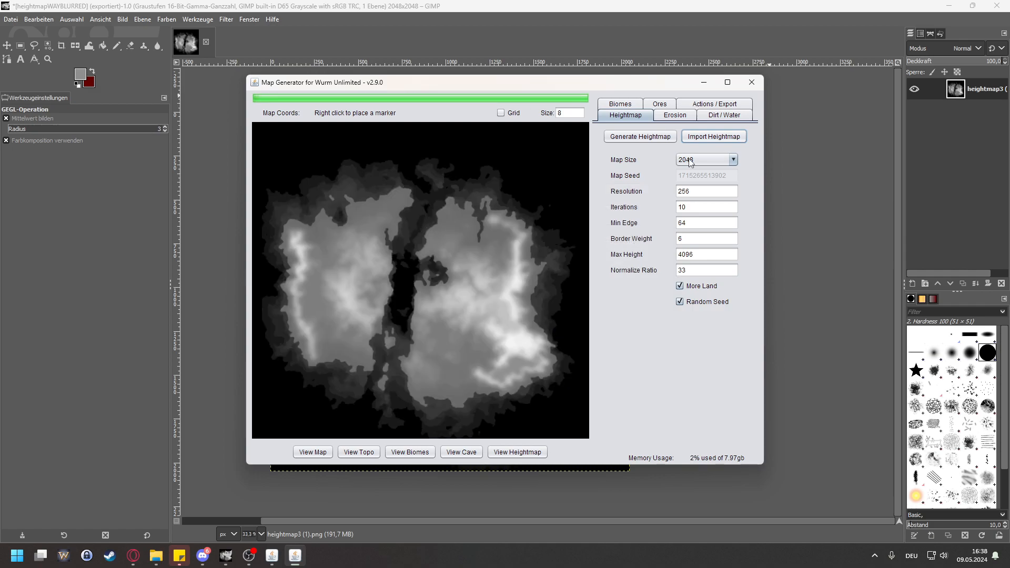
Step: Set Max Dirt Height to 2500 for the second map and drop dirt on it
click(731, 117)
click(646, 137)
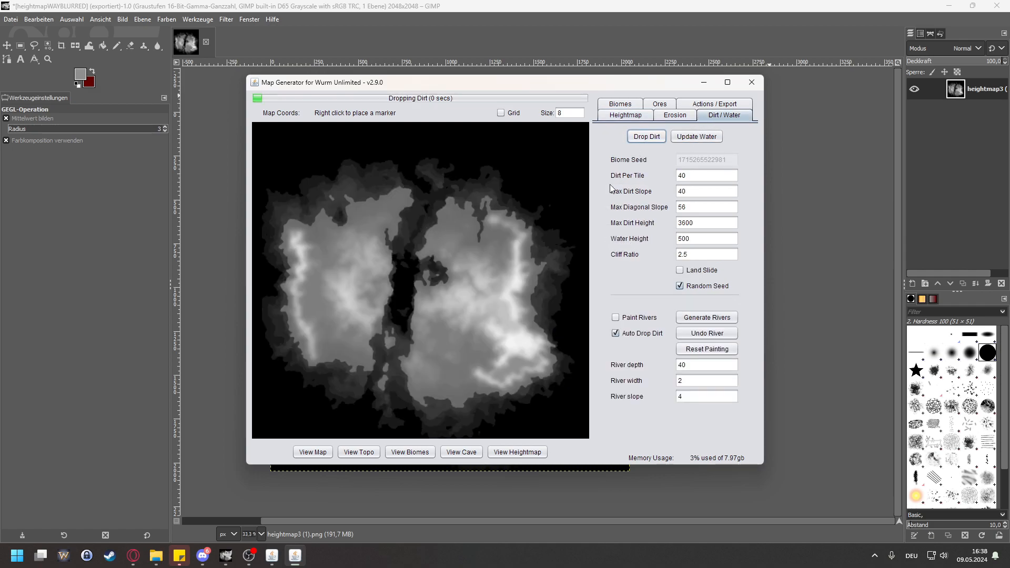
click(715, 225)
drag(707, 220, 661, 226)
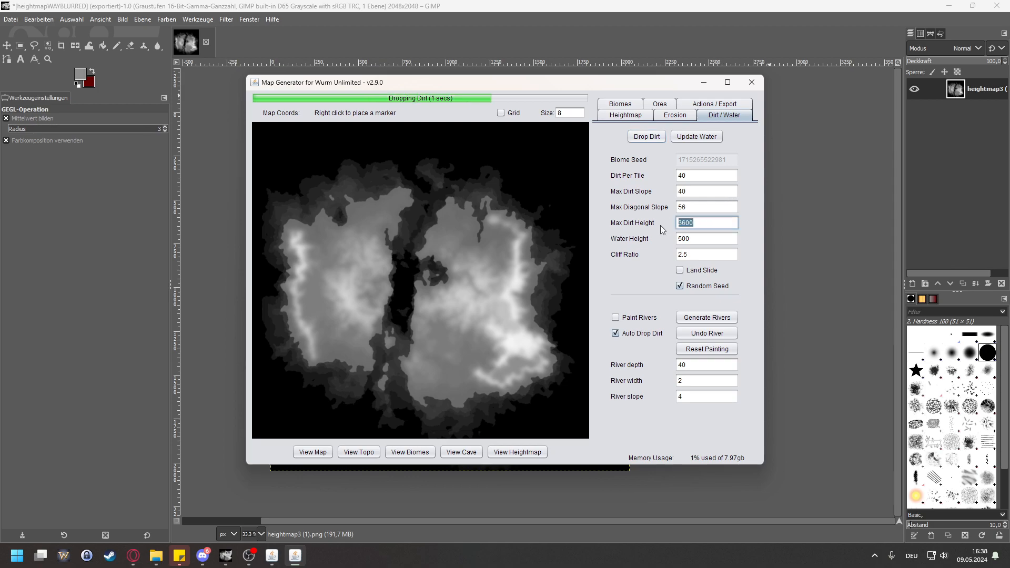
text(2500)
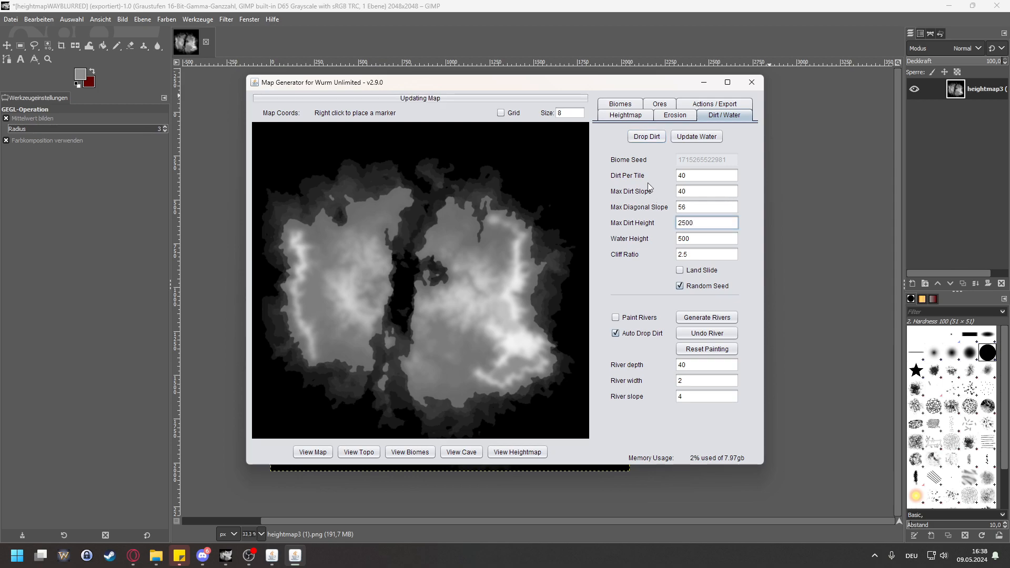
click(646, 136)
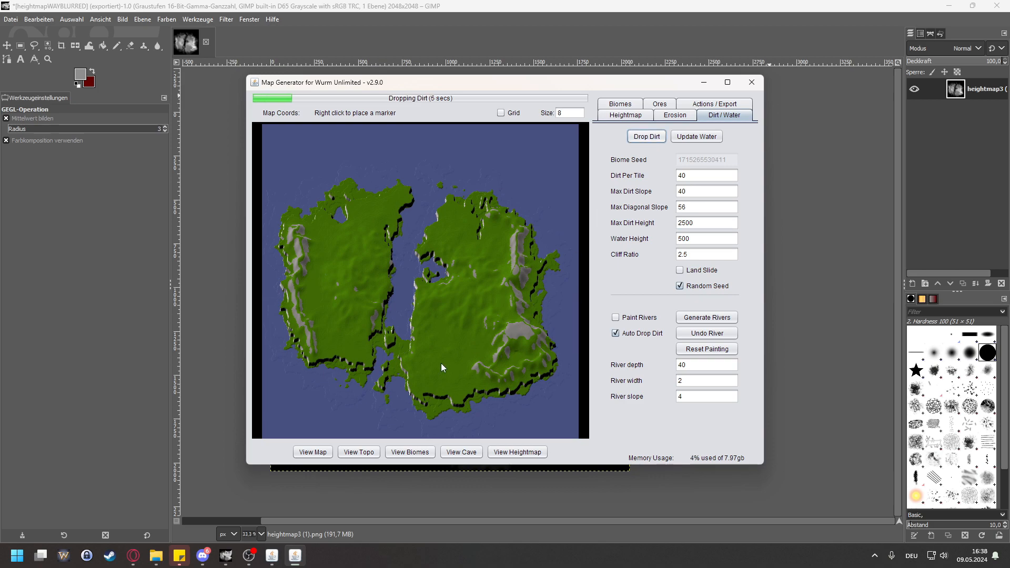
Step: Examine the plain and the bare rock area of the second map's eastern landmass close up
scroll(441, 363, up, 3)
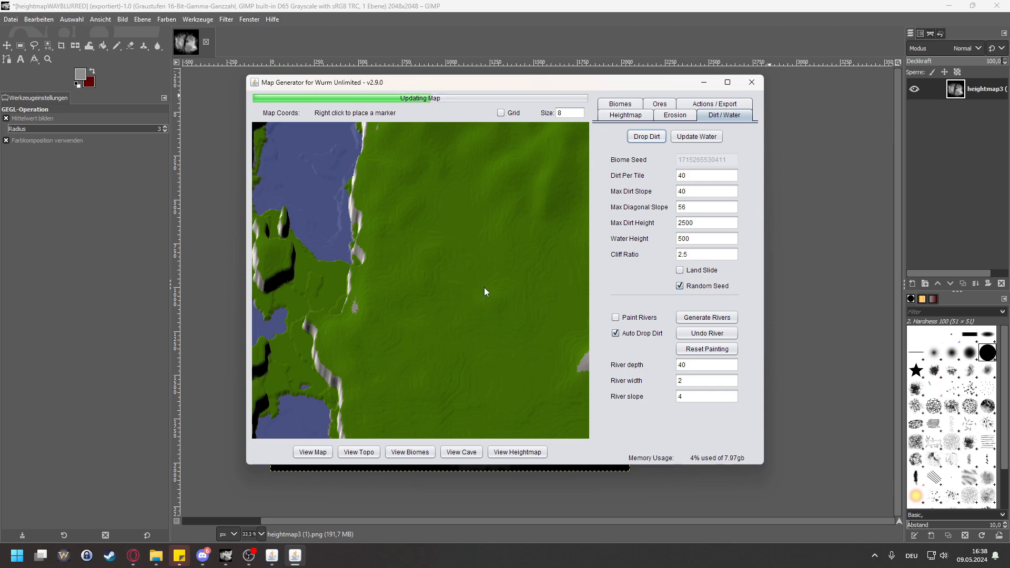
drag(459, 323, 459, 334)
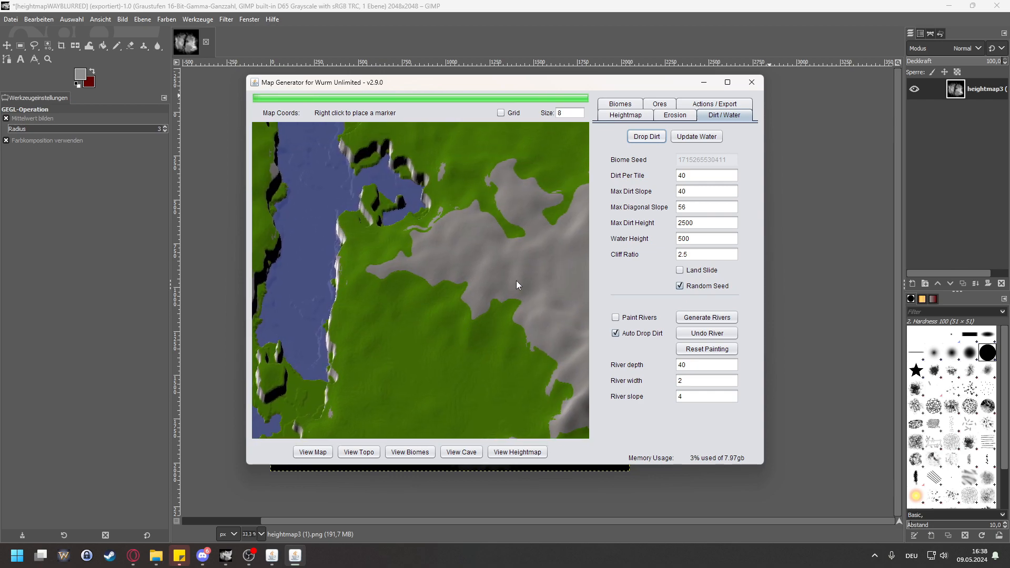
scroll(515, 280, up, 2)
drag(538, 277, 434, 295)
scroll(416, 281, up, 2)
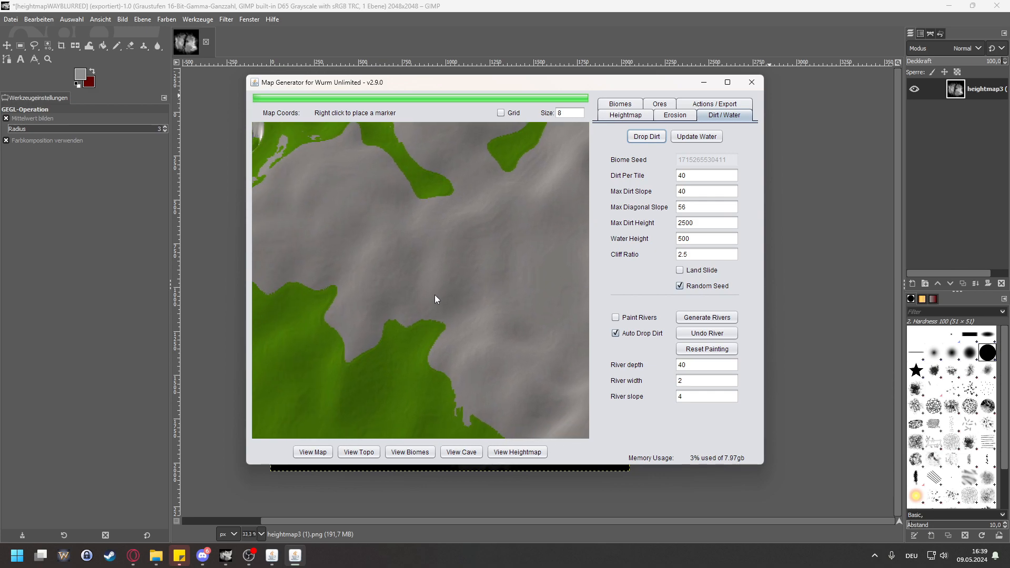
Step: Arrange the two Map Generator windows side by side and show the eastern landmass's bare rock area on the more strongly blurred map
drag(544, 83, 313, 96)
drag(1008, 95, 729, 95)
scroll(738, 193, up, 1)
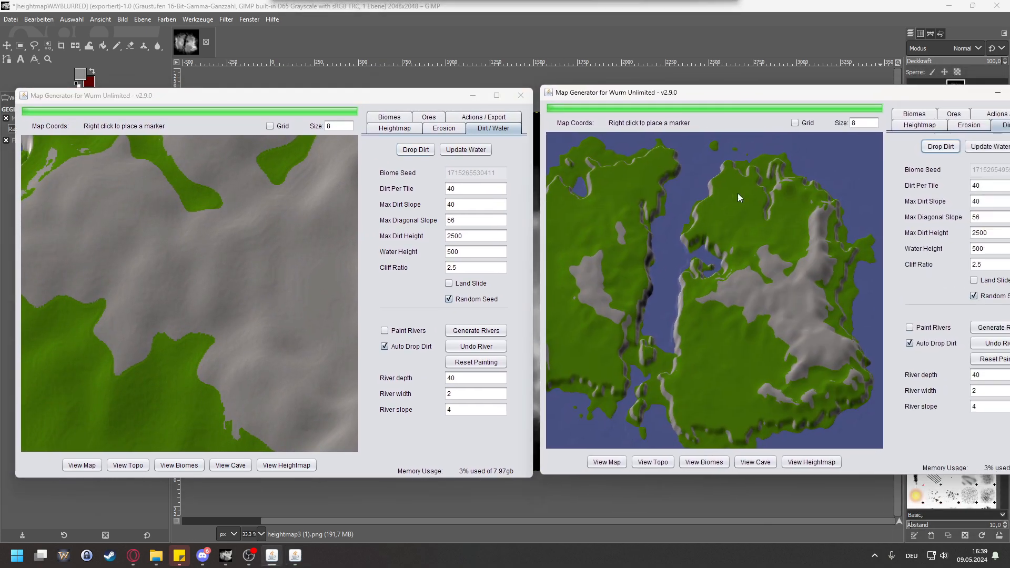
scroll(813, 332, up, 3)
drag(813, 335, 718, 292)
scroll(679, 293, down, 2)
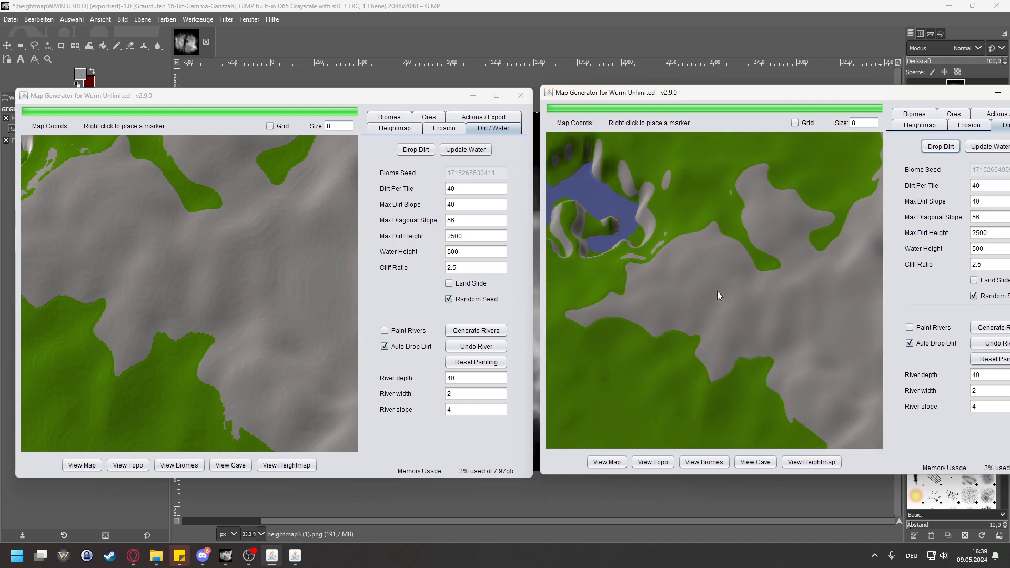
Step: Check the terrain height at three points in the western part of the bare rock area on the more strongly blurred map
right_click(651, 306)
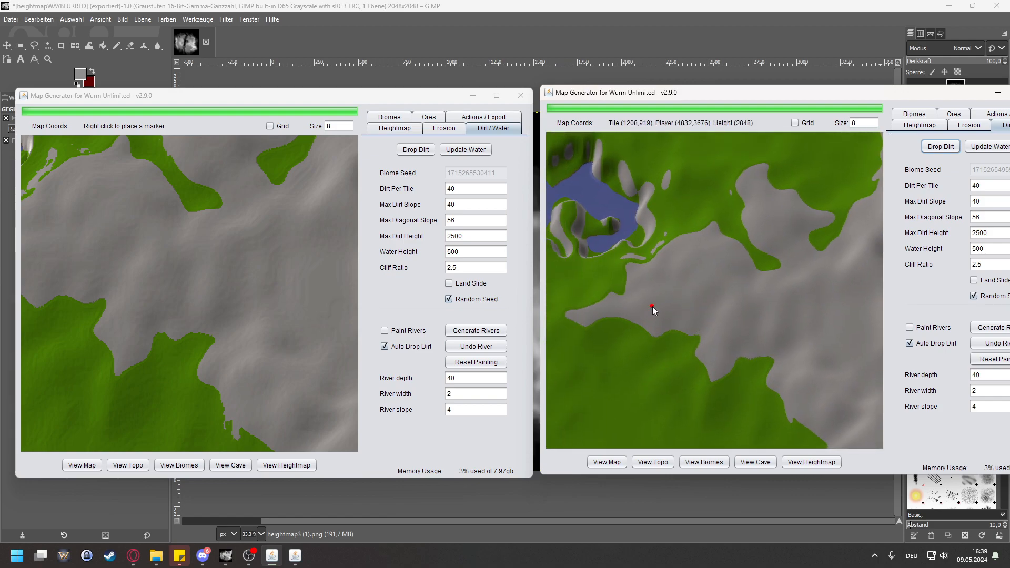
right_click(668, 304)
right_click(696, 298)
scroll(701, 316, up, 3)
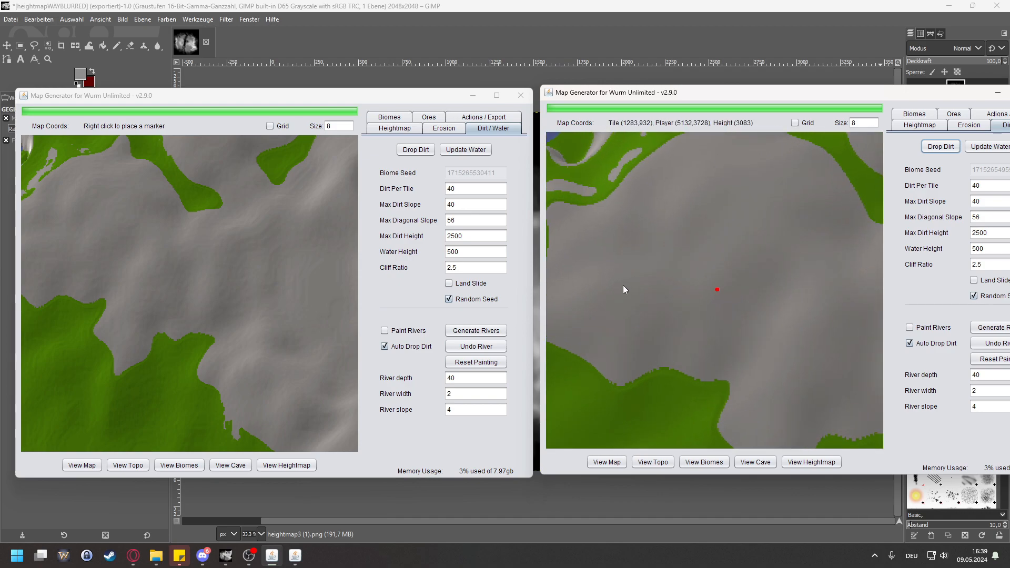
scroll(605, 296, up, 3)
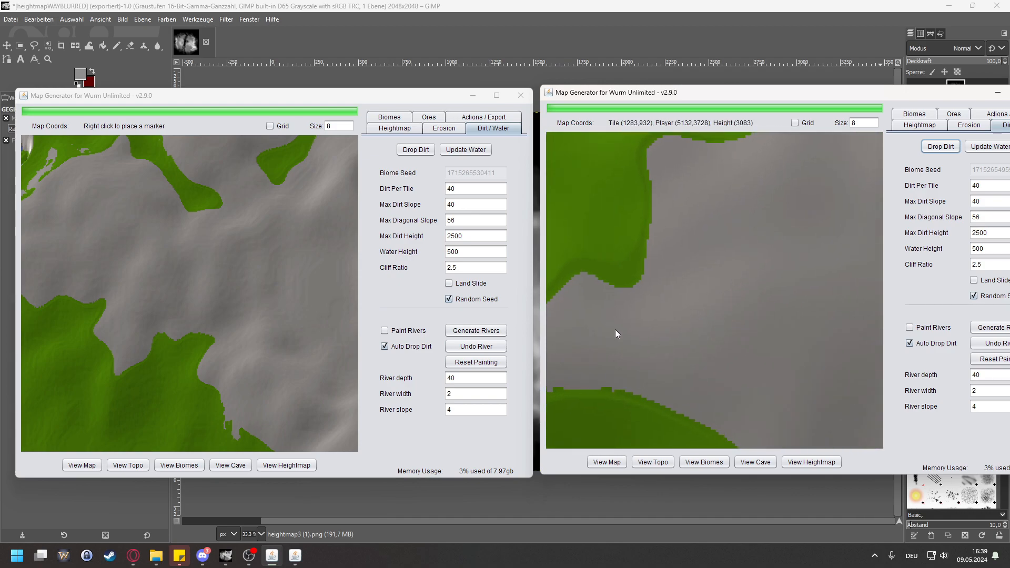
Step: Switch both maps to the topographic view and compare the contour lines around the eastern landmass's central rock area
click(653, 462)
scroll(715, 316, down, 5)
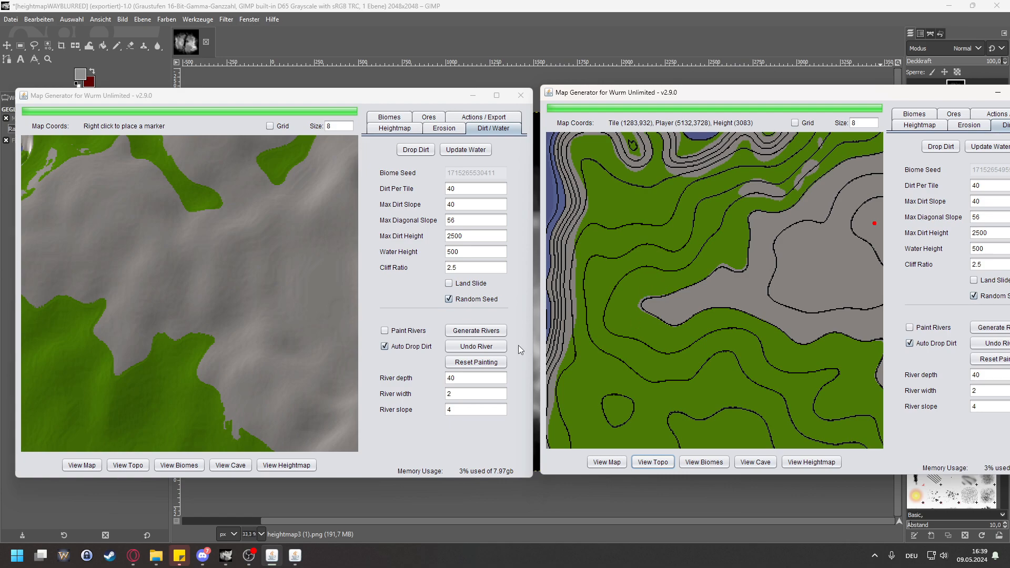
scroll(236, 368, down, 5)
click(131, 466)
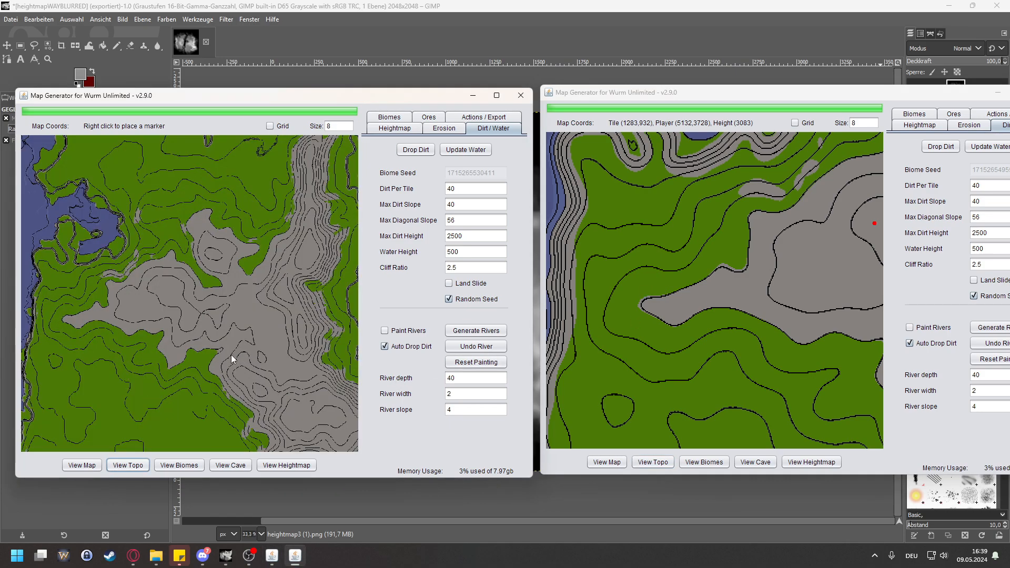
scroll(742, 317, down, 3)
mouse_move(791, 318)
mouse_down()
mouse_move(714, 318)
mouse_move(621, 294)
mouse_up()
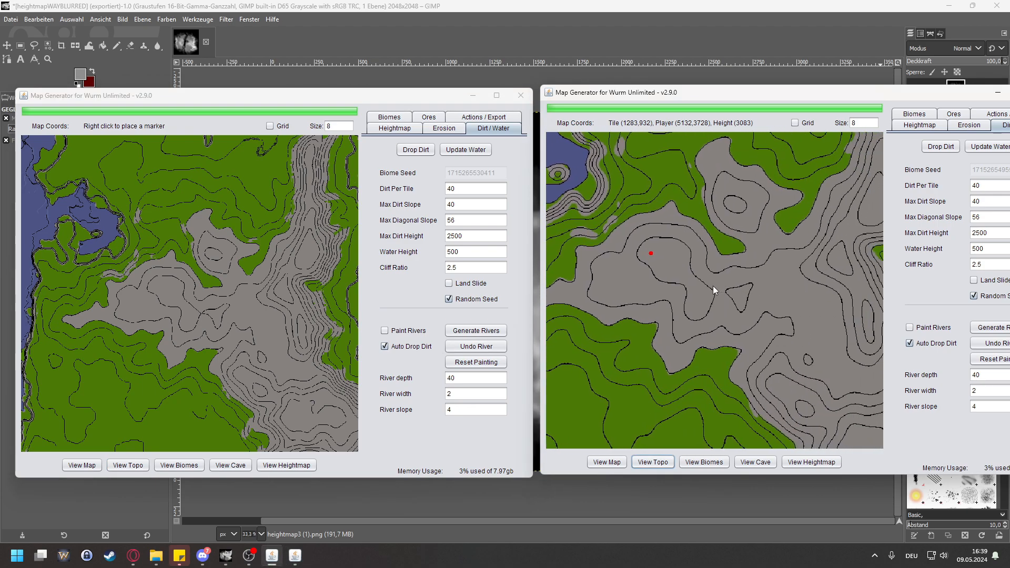
scroll(202, 319, up, 2)
Step: Compare the contour lines of the southeastern mountains and the southern coast on both maps
mouse_move(255, 321)
mouse_down()
mouse_move(149, 258)
mouse_move(120, 210)
mouse_up()
drag(812, 372, 718, 275)
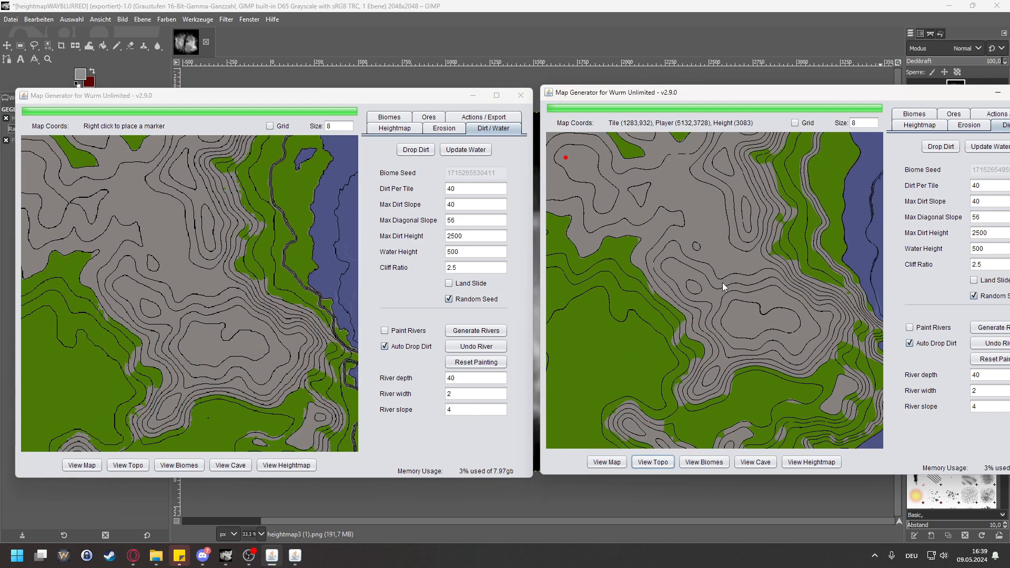
scroll(718, 276, down, 2)
drag(673, 362, 715, 322)
drag(238, 367, 222, 326)
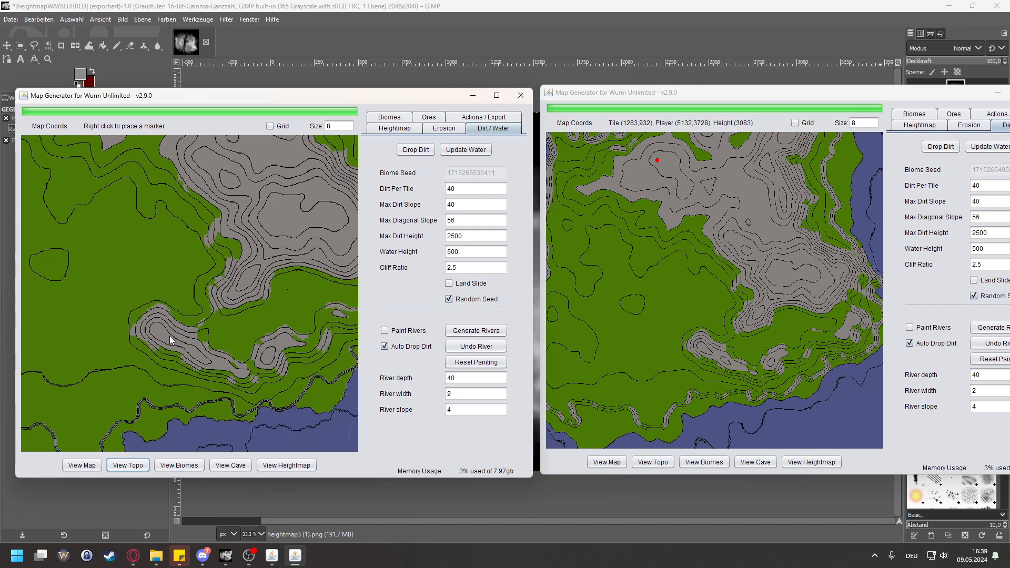
drag(696, 360, 670, 365)
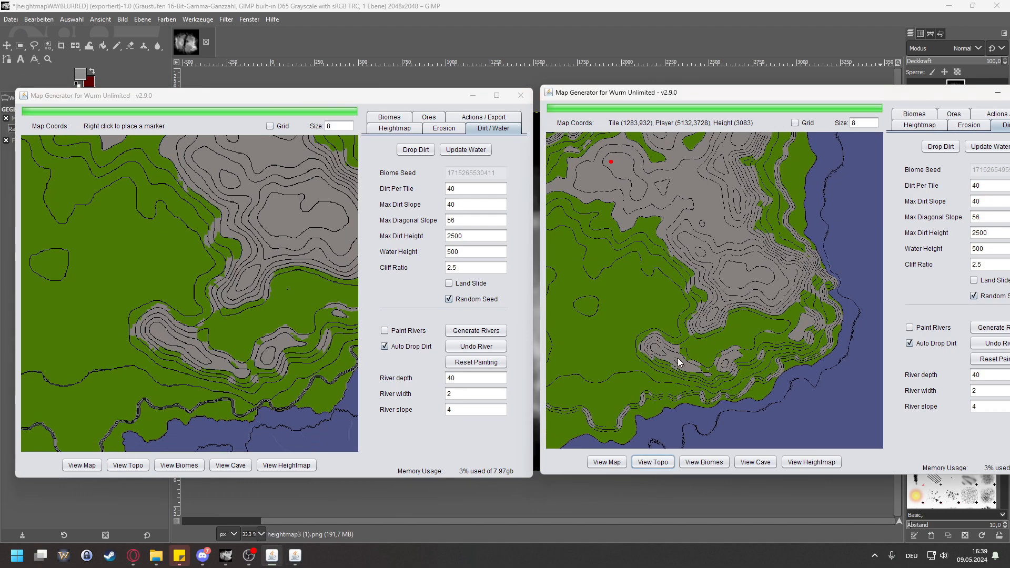
drag(678, 324, 686, 349)
Step: Compare the contours of the eastern landmass's northern part and its long mountain ridge on both maps
drag(665, 293, 702, 462)
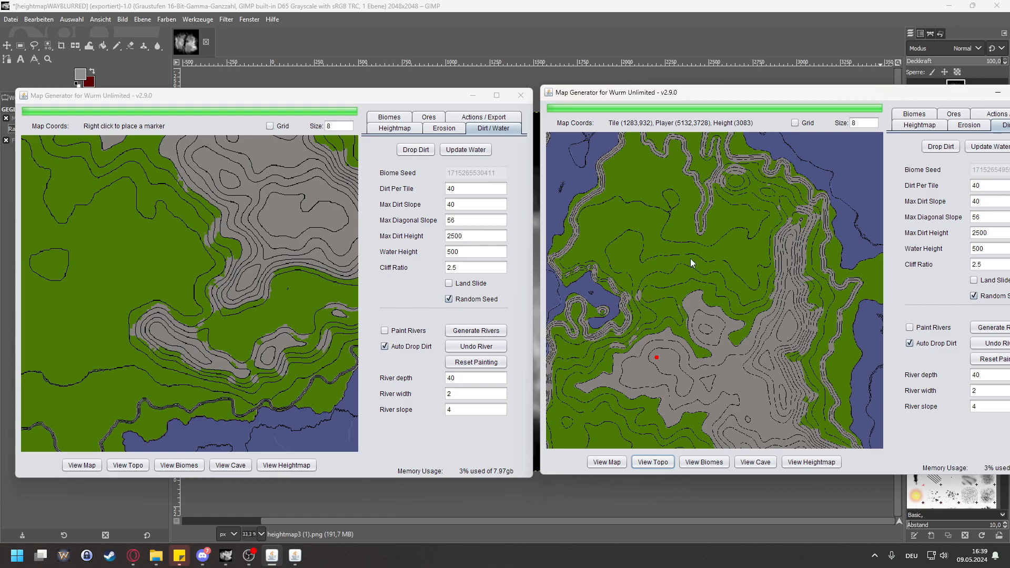
scroll(690, 258, down, 1)
drag(236, 226, 145, 296)
scroll(305, 316, down, 1)
scroll(213, 248, down, 1)
drag(213, 247, 238, 314)
drag(266, 243, 261, 311)
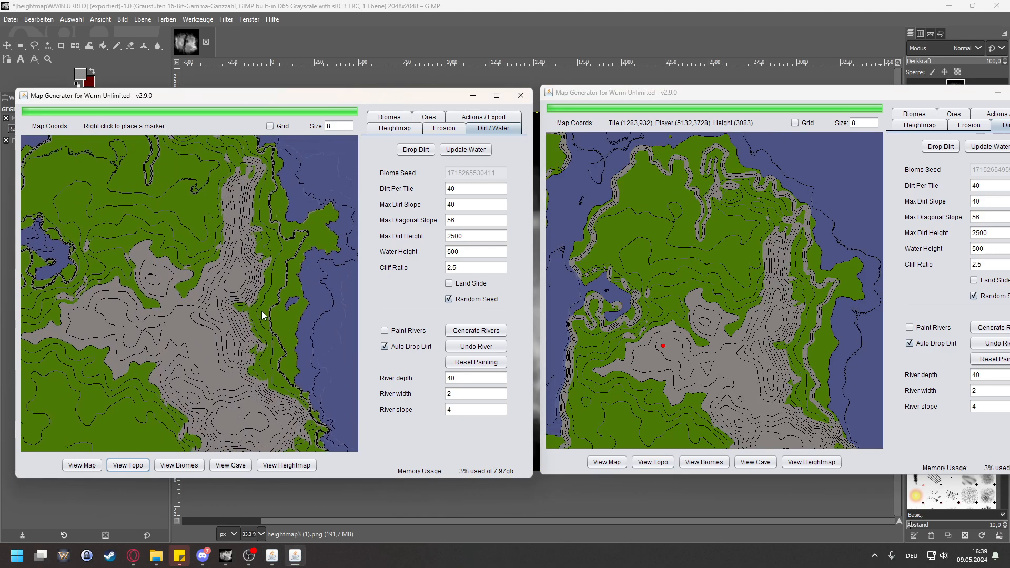
Step: Examine the cliff contours along the eastern coast close up on both maps
scroll(280, 292, up, 1)
scroll(307, 293, up, 1)
scroll(287, 304, up, 1)
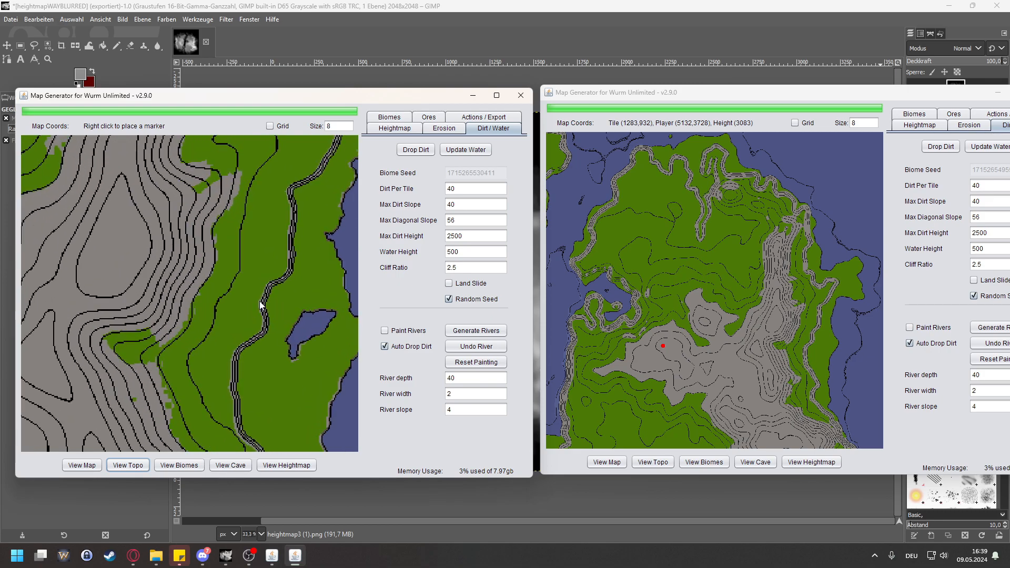
click(852, 292)
scroll(853, 292, up, 3)
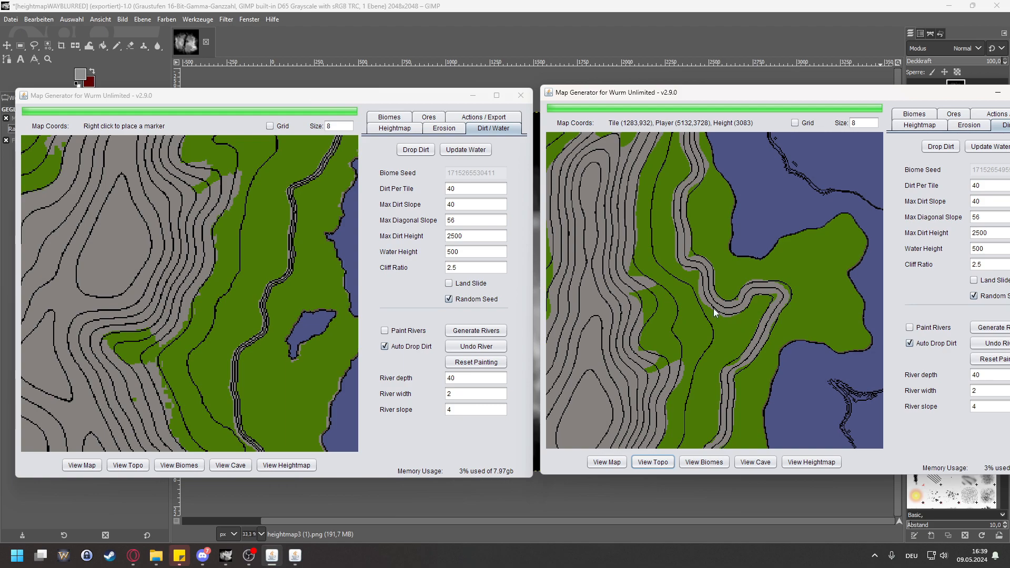
scroll(292, 357, up, 1)
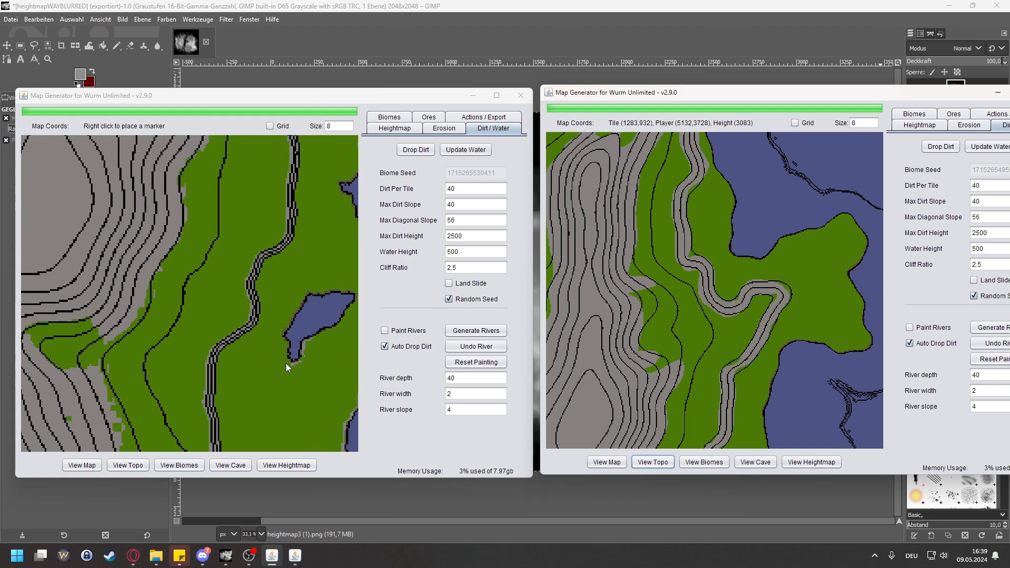
scroll(237, 384, down, 1)
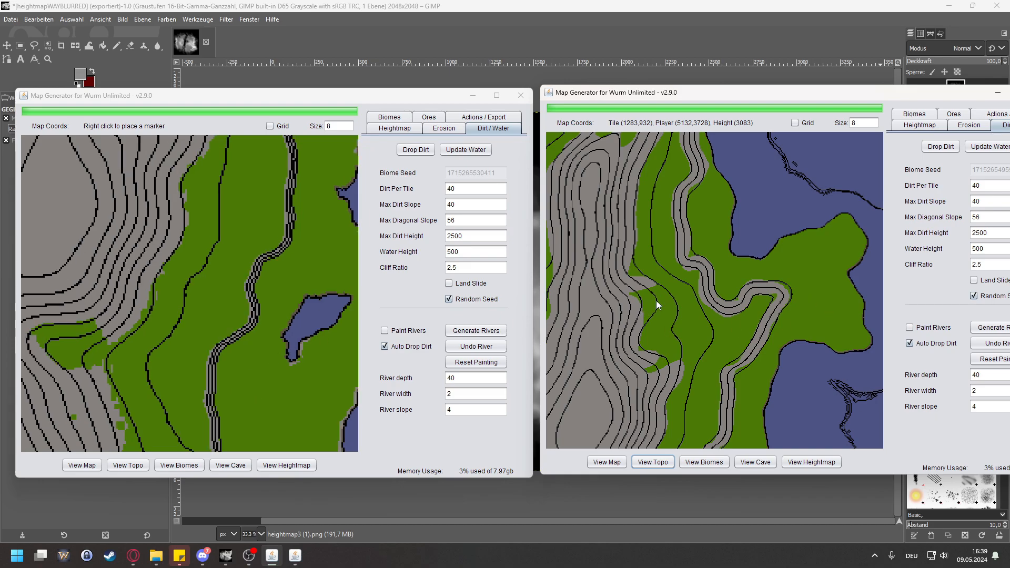
Step: Compare the overall contour layout of the landmasses and the central rock area between the two topographic maps
scroll(655, 242, down, 5)
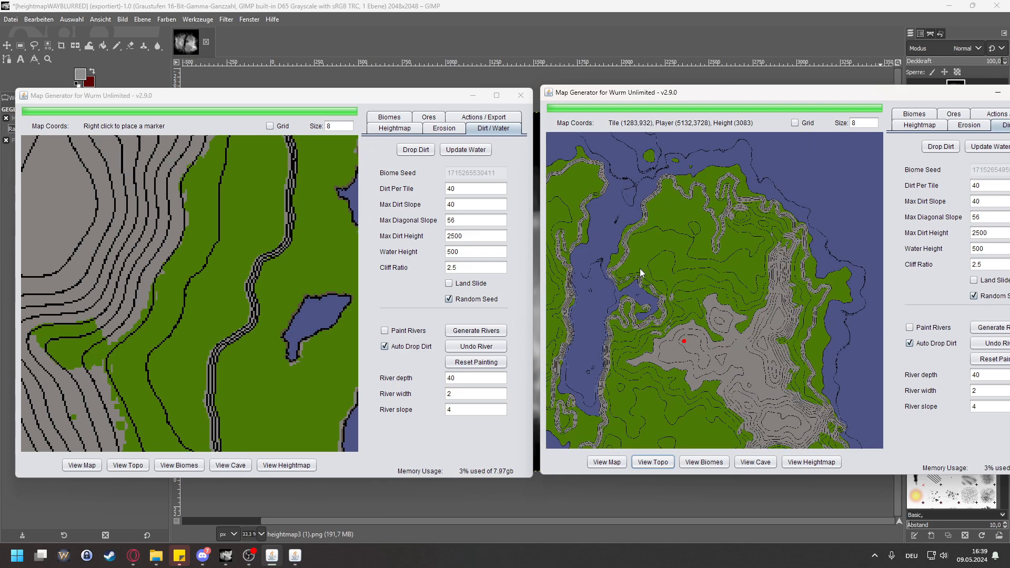
scroll(621, 280, down, 1)
drag(637, 316, 723, 312)
scroll(641, 299, down, 1)
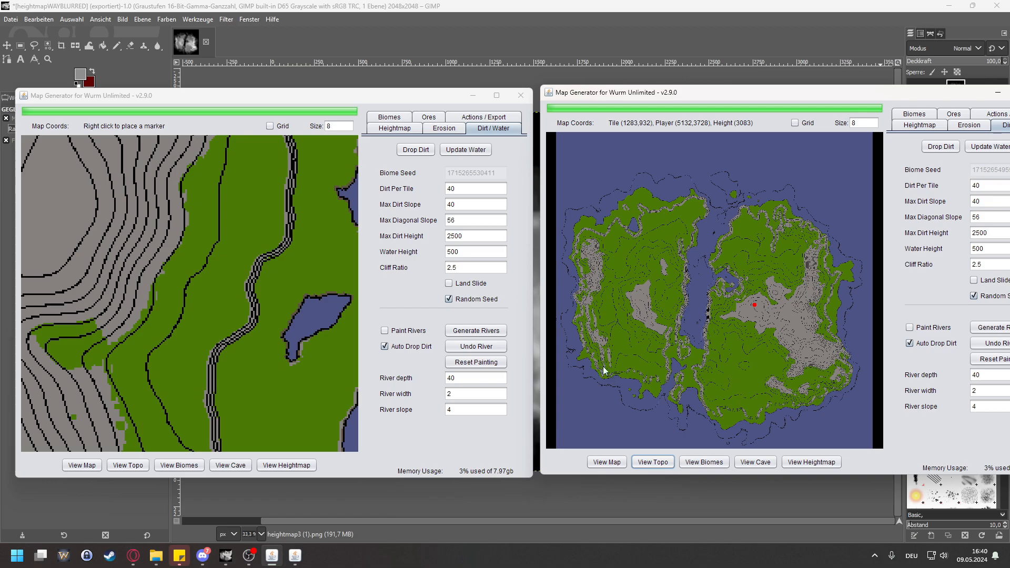
scroll(743, 346, up, 3)
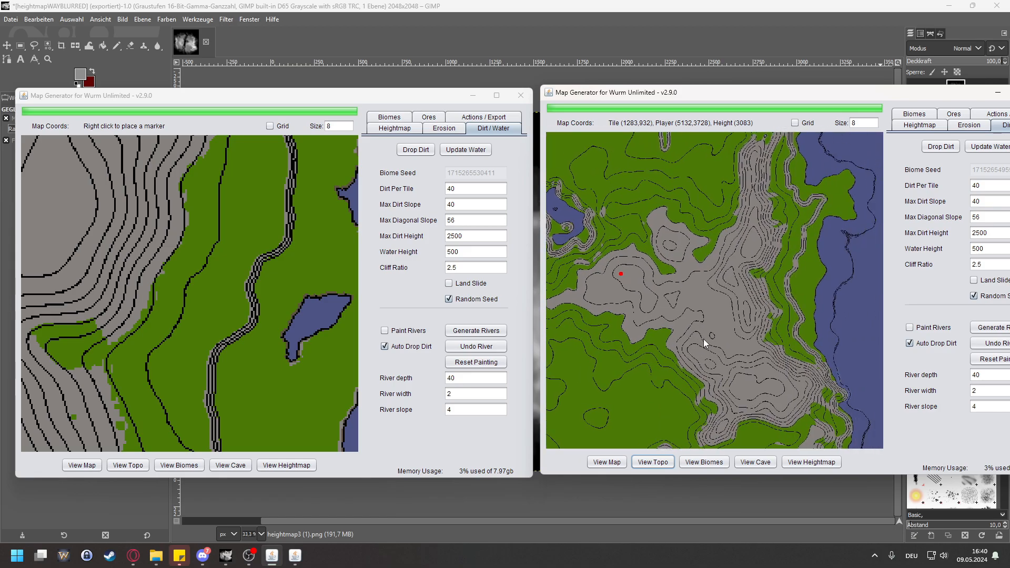
scroll(254, 314, down, 5)
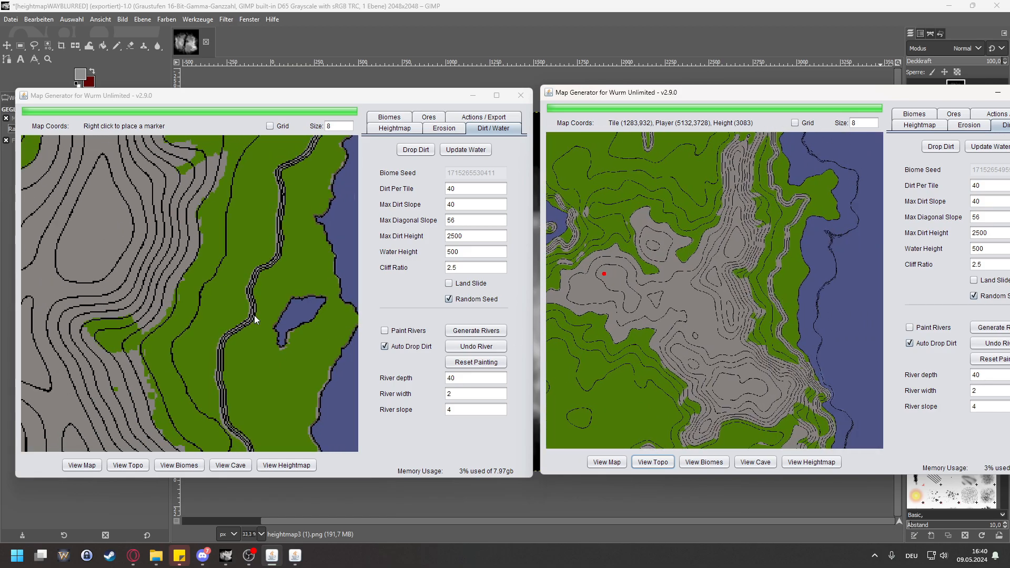
scroll(254, 321, down, 4)
click(273, 343)
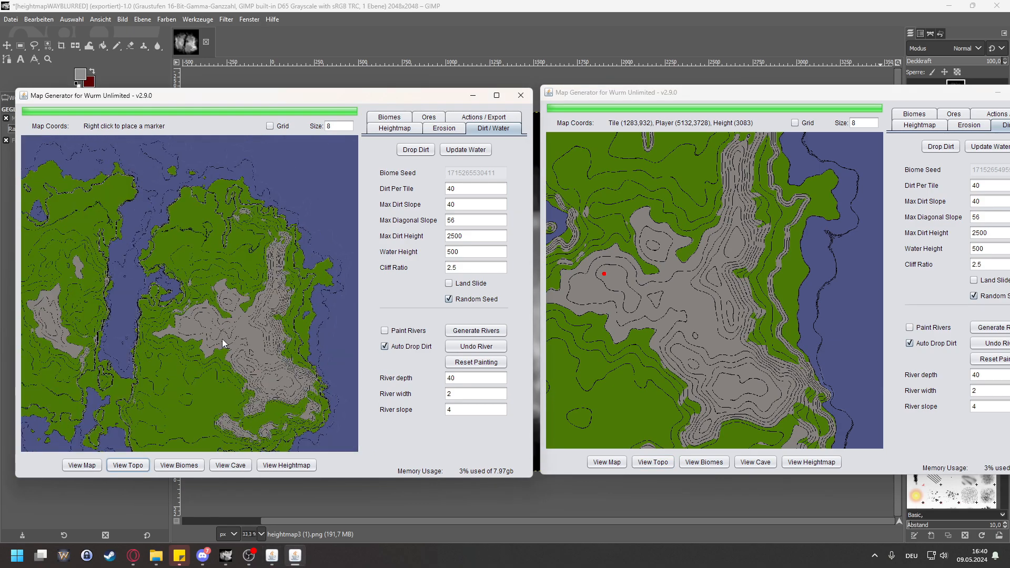
scroll(206, 362, up, 3)
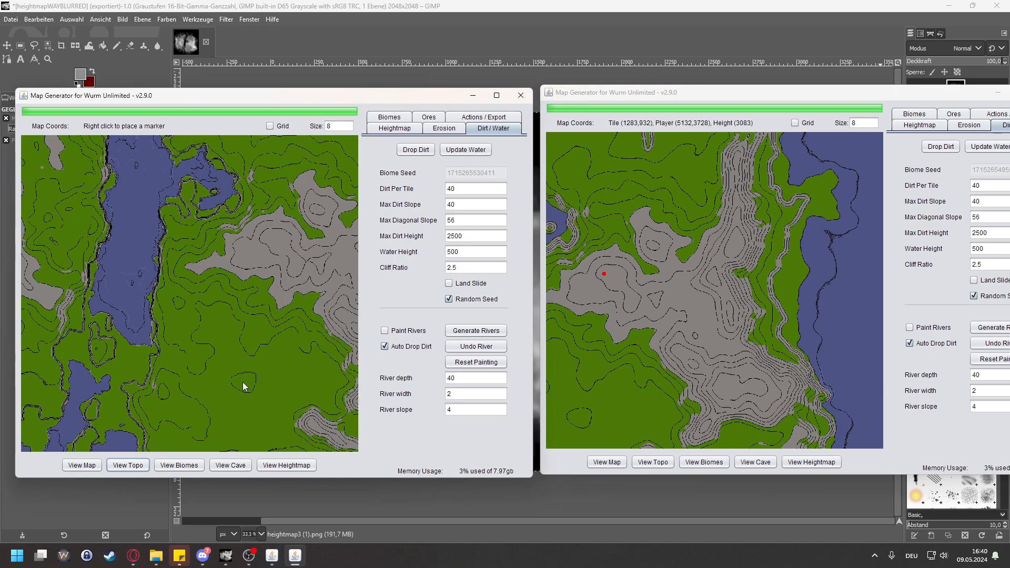
Step: Return the less blurred map to the normal map view and inspect the channel and the western landmass's rock areas
click(91, 468)
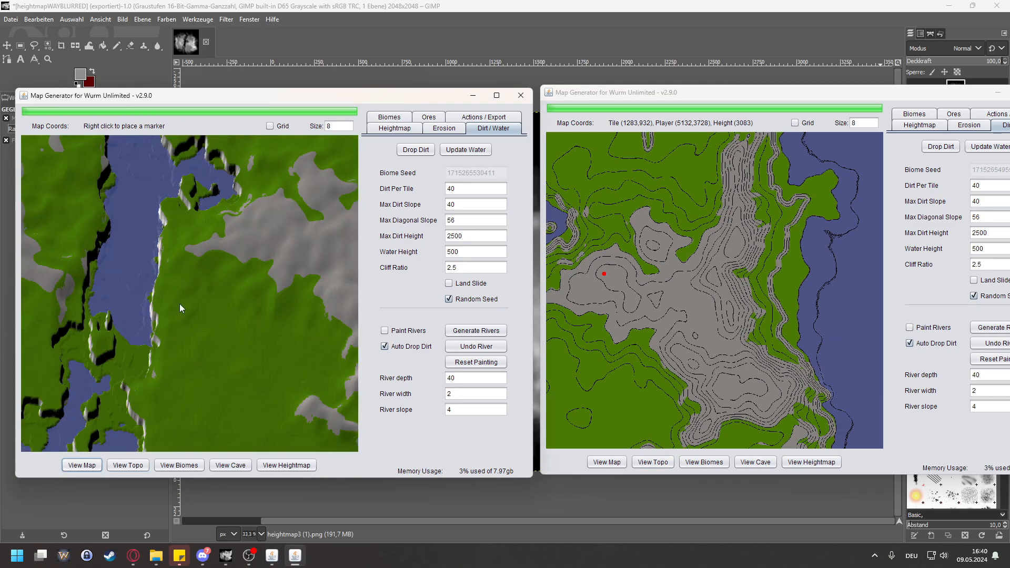
drag(180, 306, 163, 394)
drag(127, 345, 287, 330)
drag(132, 365, 204, 242)
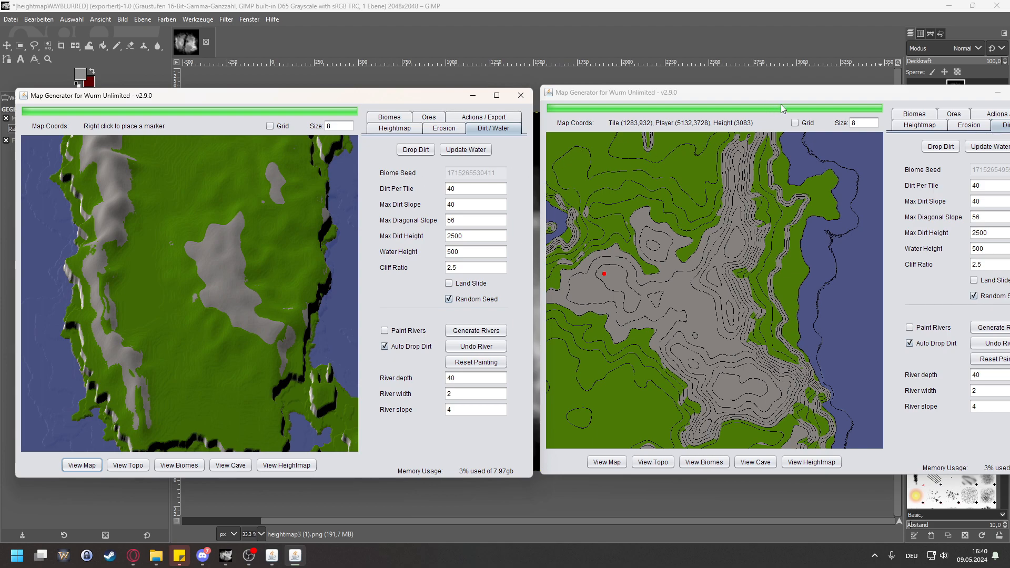
Step: Bring the more strongly blurred map's window fully into view and add a TILE_SAND biome around the water using the preset values
drag(786, 97, 620, 101)
click(749, 118)
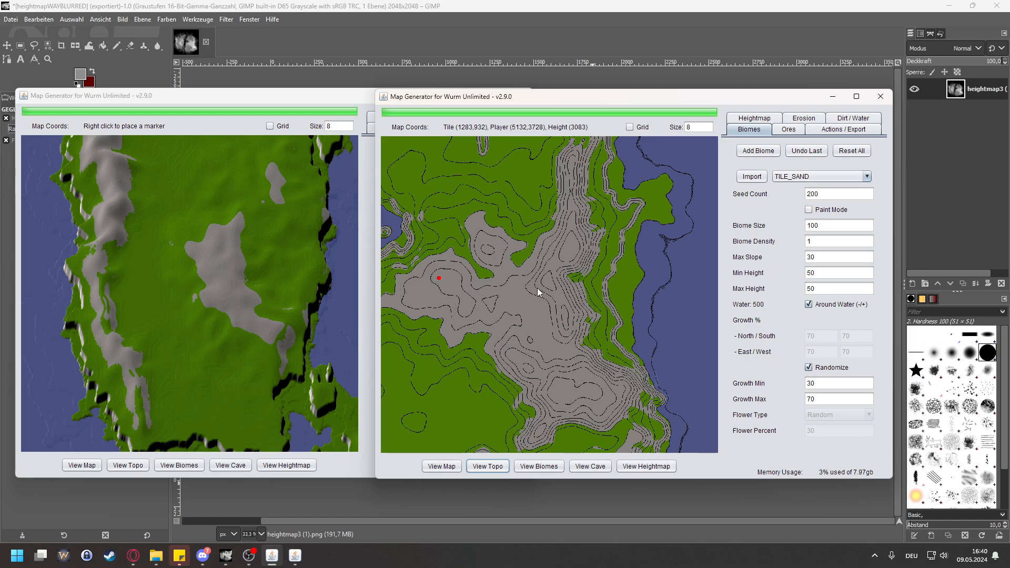
scroll(537, 288, down, 3)
drag(501, 270, 590, 266)
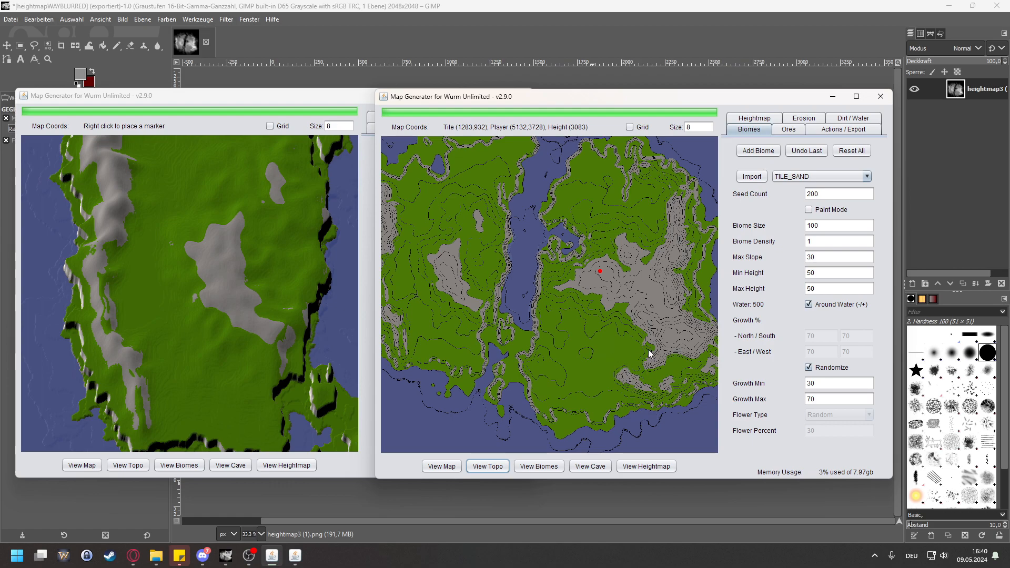
click(772, 153)
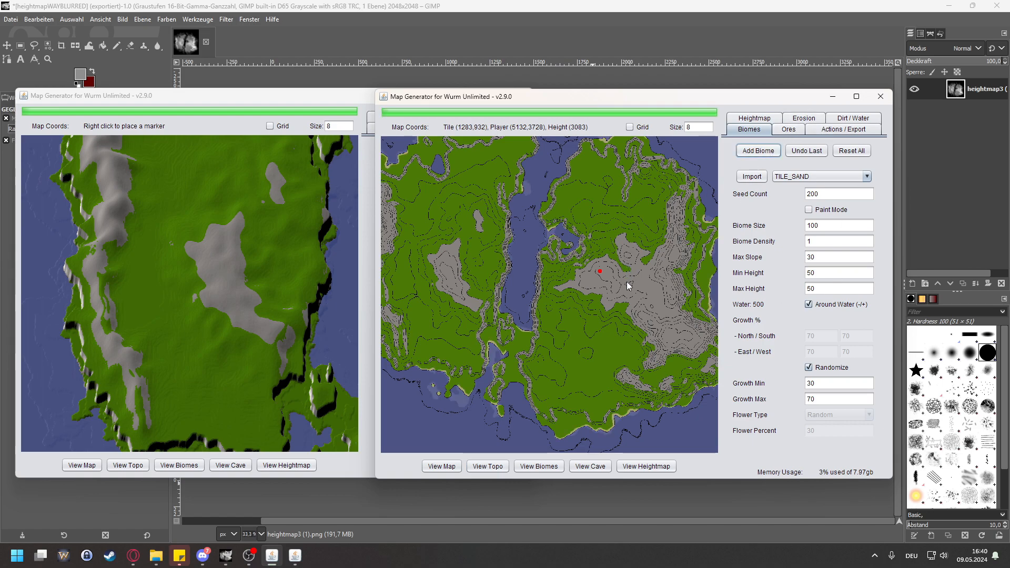
drag(661, 349, 620, 366)
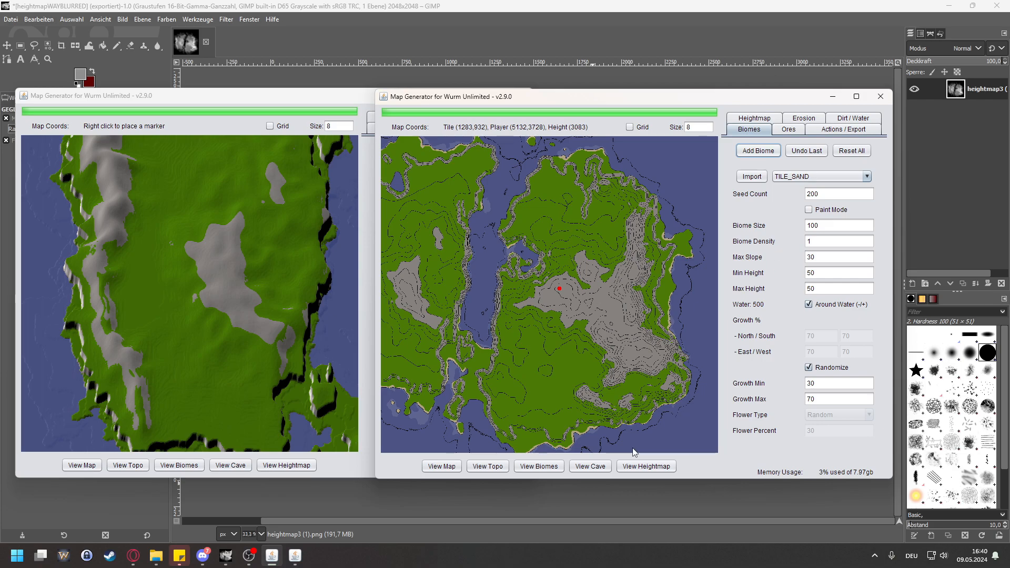
Step: Rename the more strongly blurred map as WAYBLURRED and save its map files
click(844, 130)
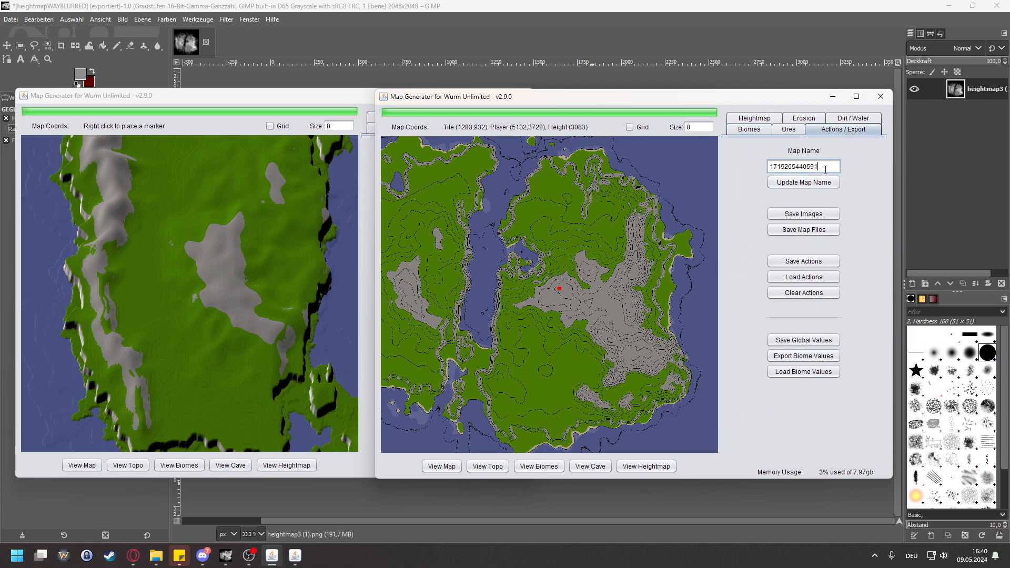
drag(825, 170, 752, 165)
text(WAYBLURRED)
click(782, 186)
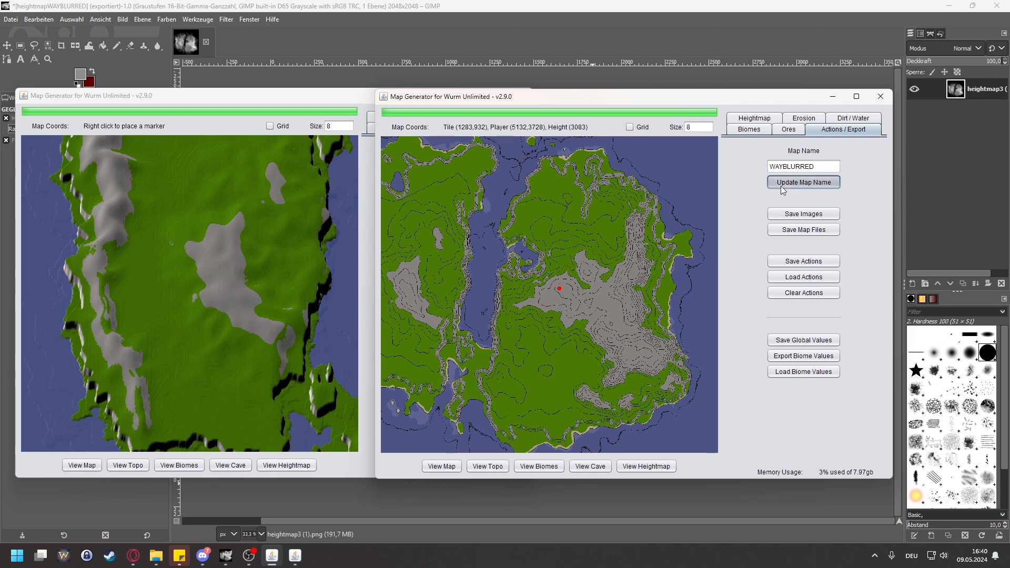
click(780, 235)
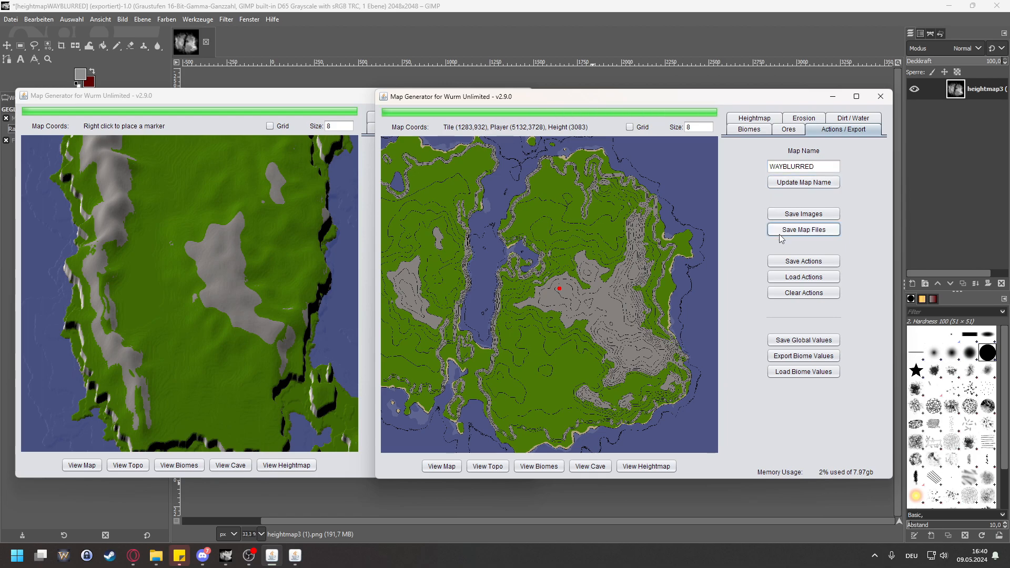
Step: Open a second file window alongside the TESTMAP sqlite folder and browse through the wurm tools folder's maps directory to the exported map
click(156, 556)
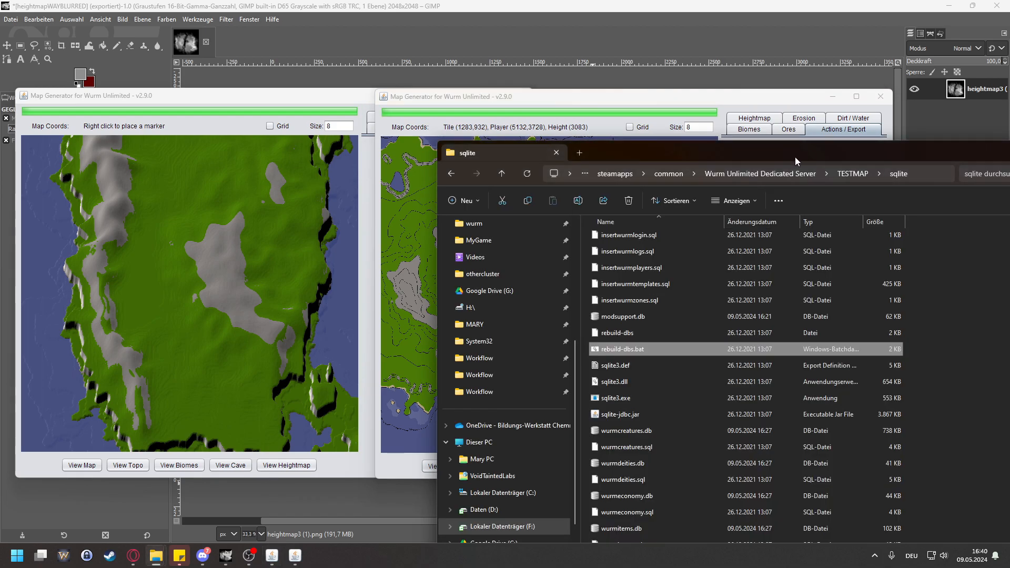
key(super+e)
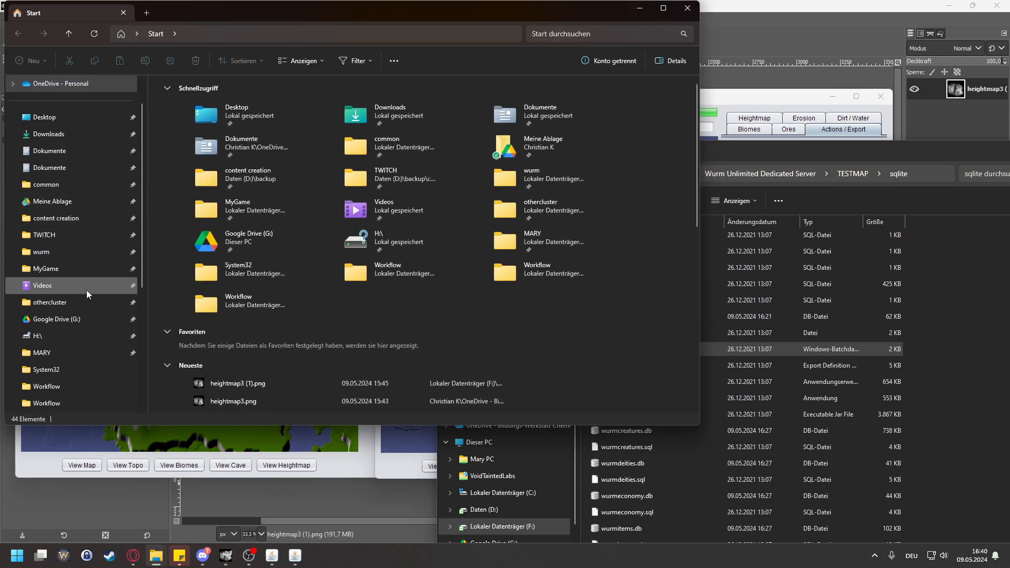
click(66, 254)
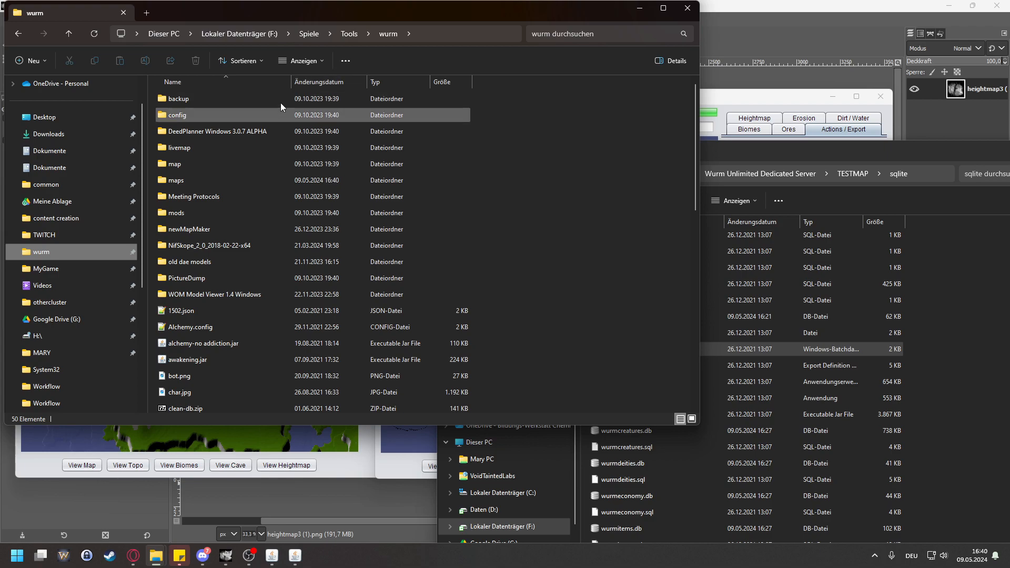
double_click(197, 180)
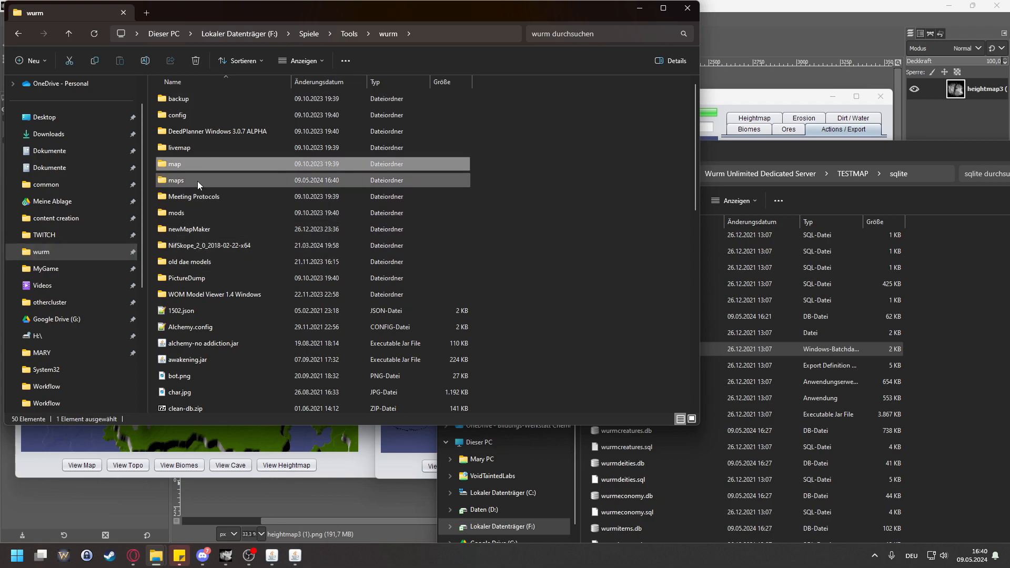
double_click(213, 245)
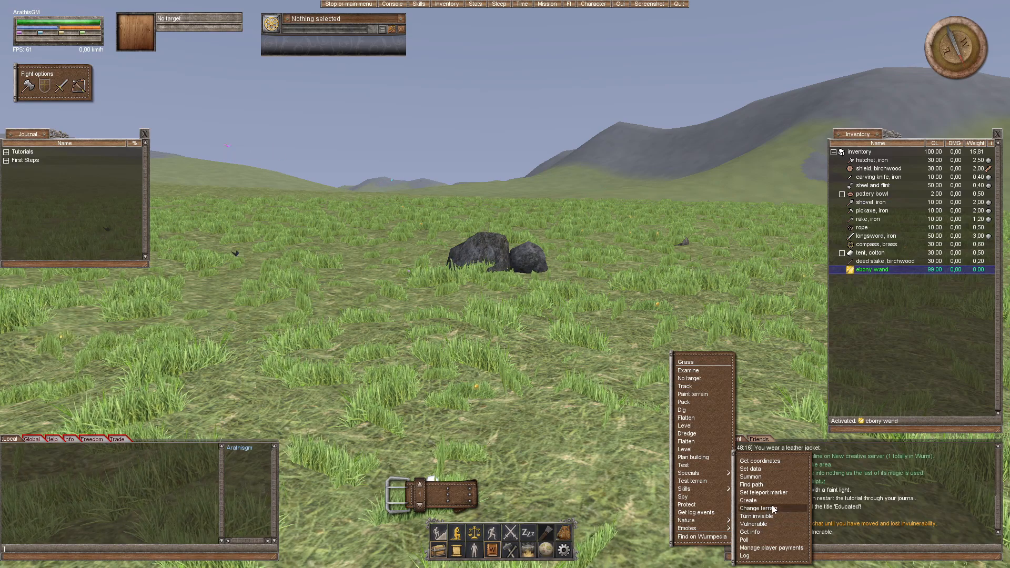
Step: In the game, set the teleport marker to tile x 315, tile y 756 on the surface
click(776, 494)
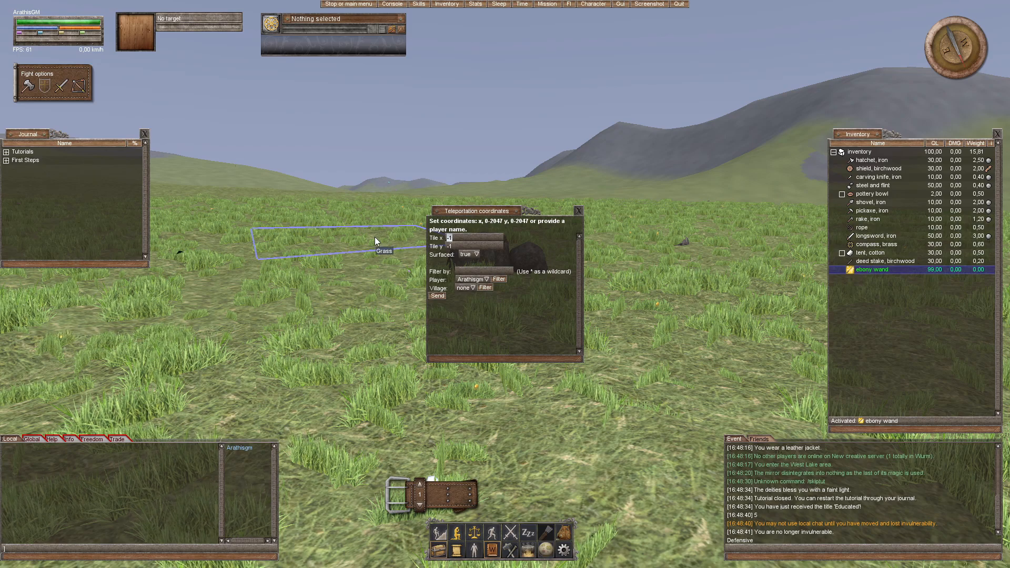
text(315)
key(BackSpace)
key(Tab)
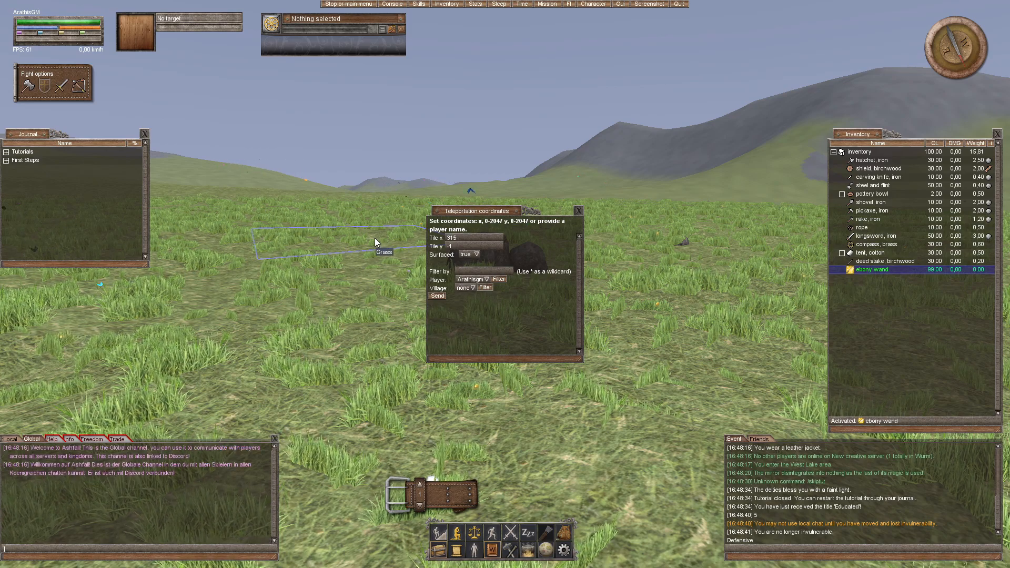
click(458, 245)
text(756)
click(437, 295)
Step: Examine a nearby grass tile, then teleport to the set marker using the ebony wand
key(w)
drag(497, 289, 758, 310)
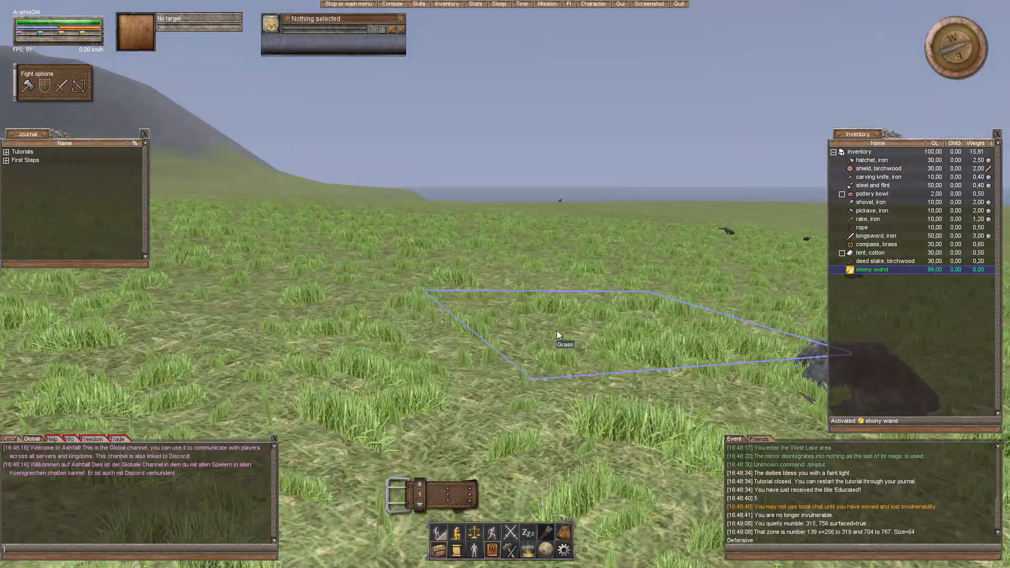
click(556, 323)
drag(557, 323, 602, 295)
double_click(557, 322)
right_click(862, 269)
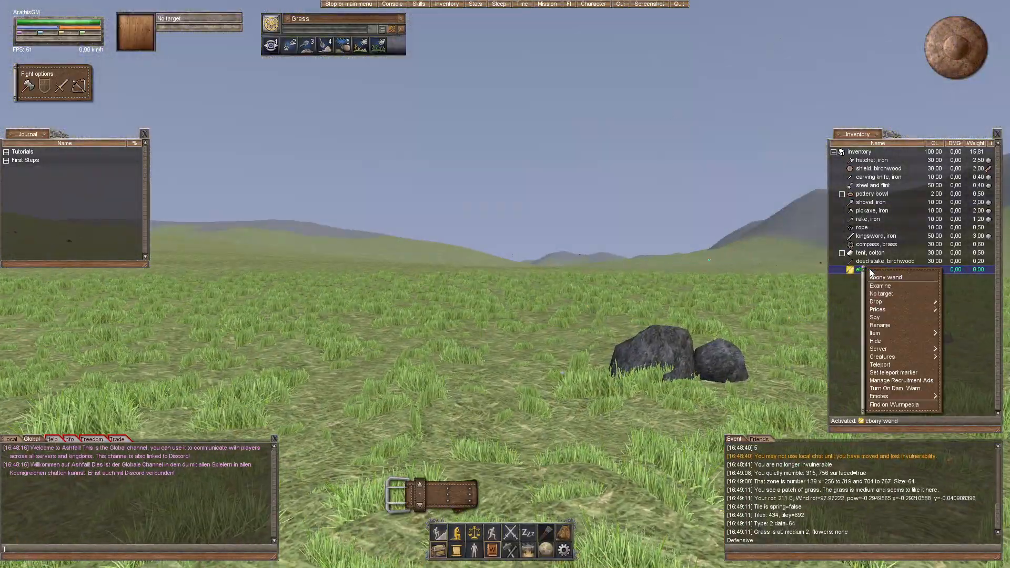
click(891, 365)
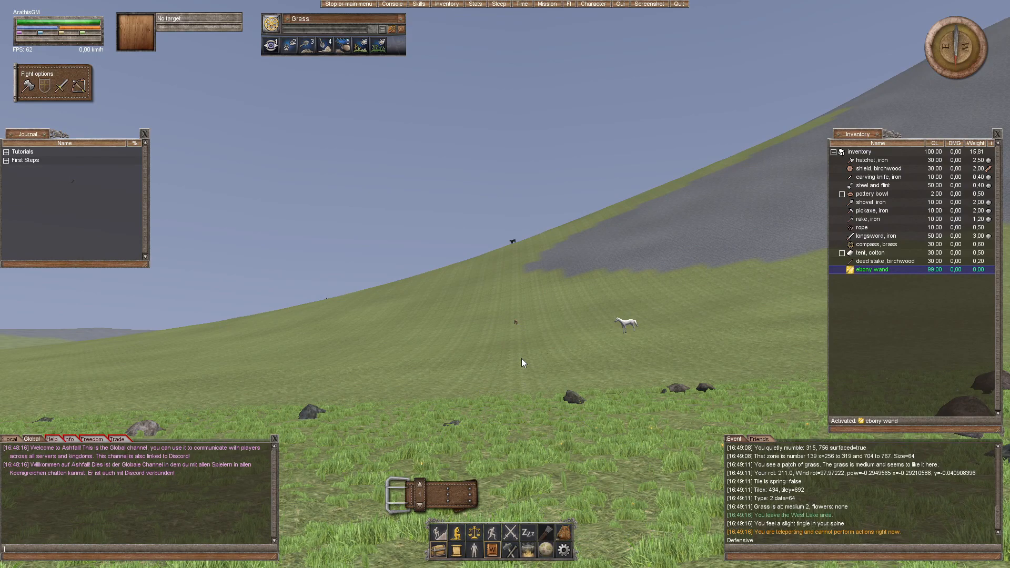
Step: Examine the grassy slope below the rock area and the surrounding plain at the teleport destination
drag(522, 419, 522, 389)
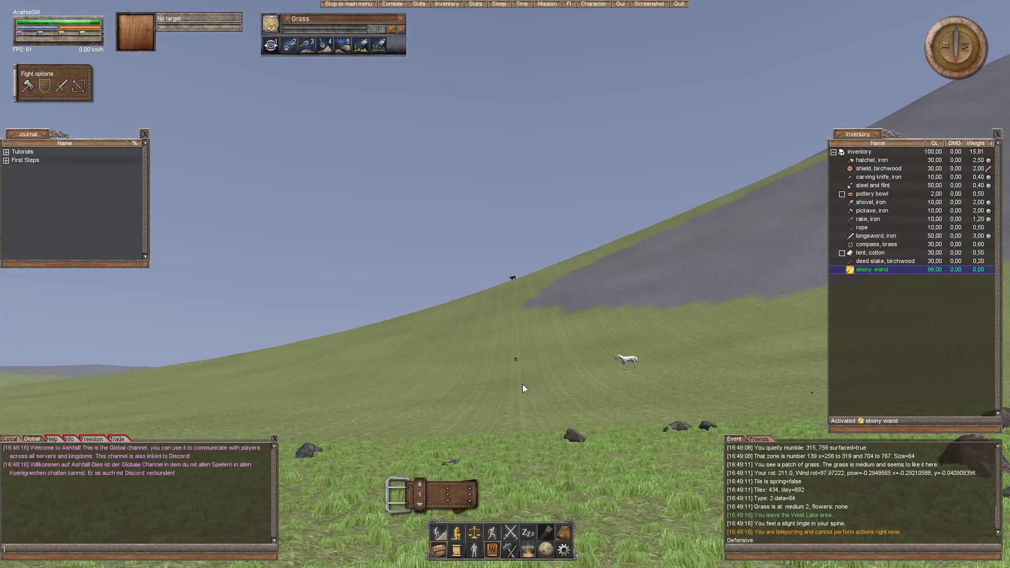
drag(503, 298, 504, 300)
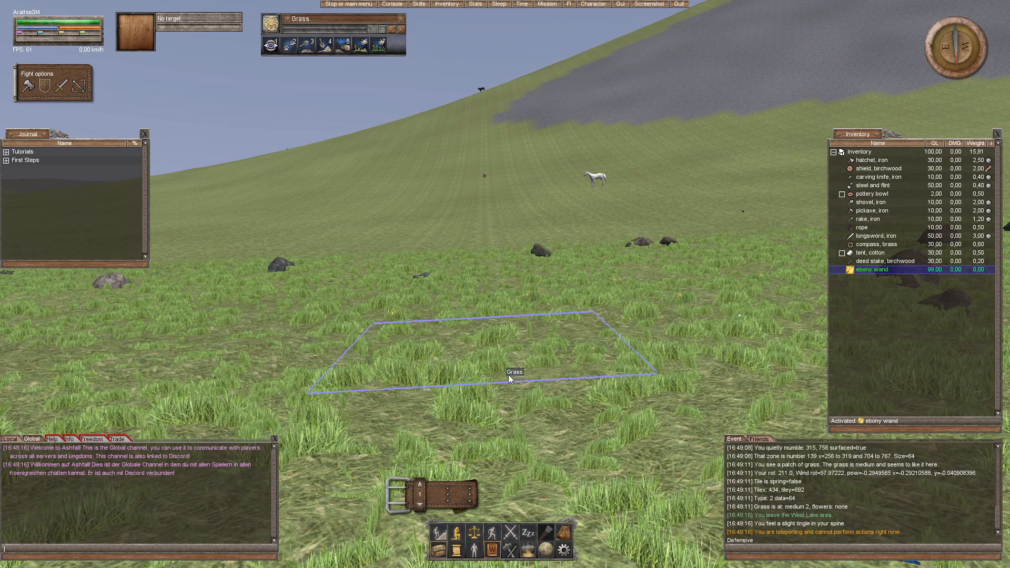
drag(538, 377, 535, 376)
key(w)
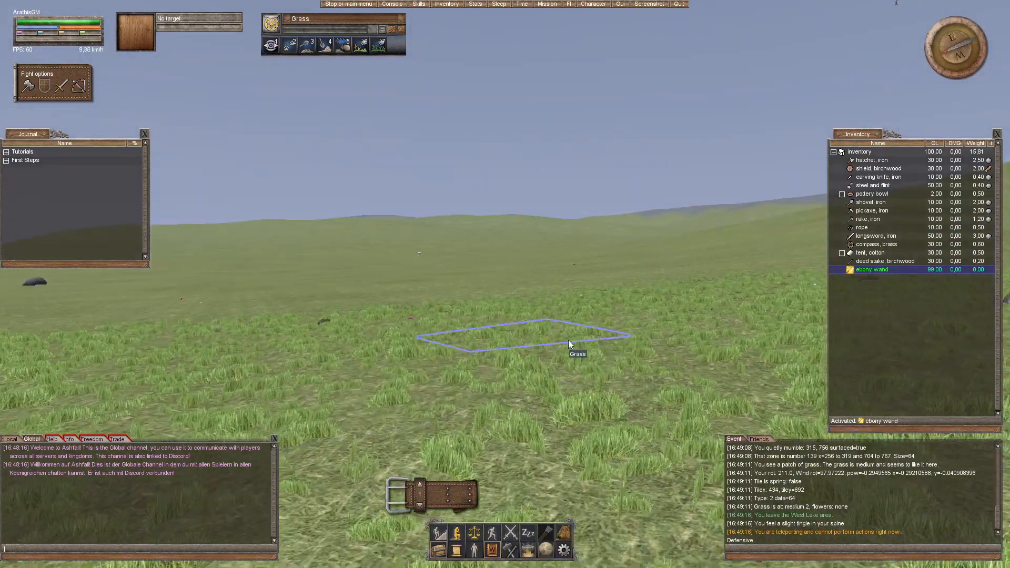
drag(568, 336, 535, 304)
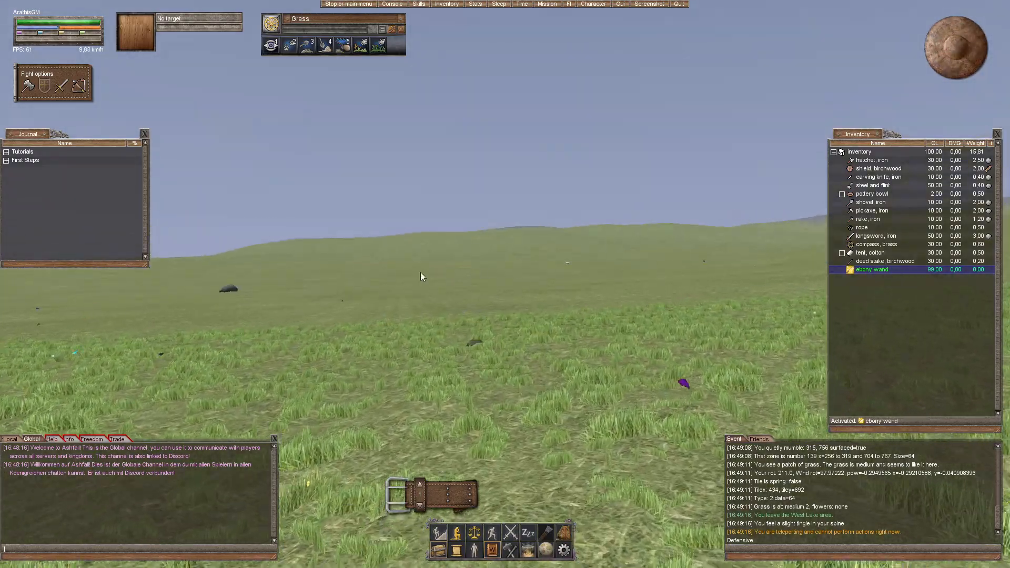
drag(421, 272, 555, 332)
key(w)
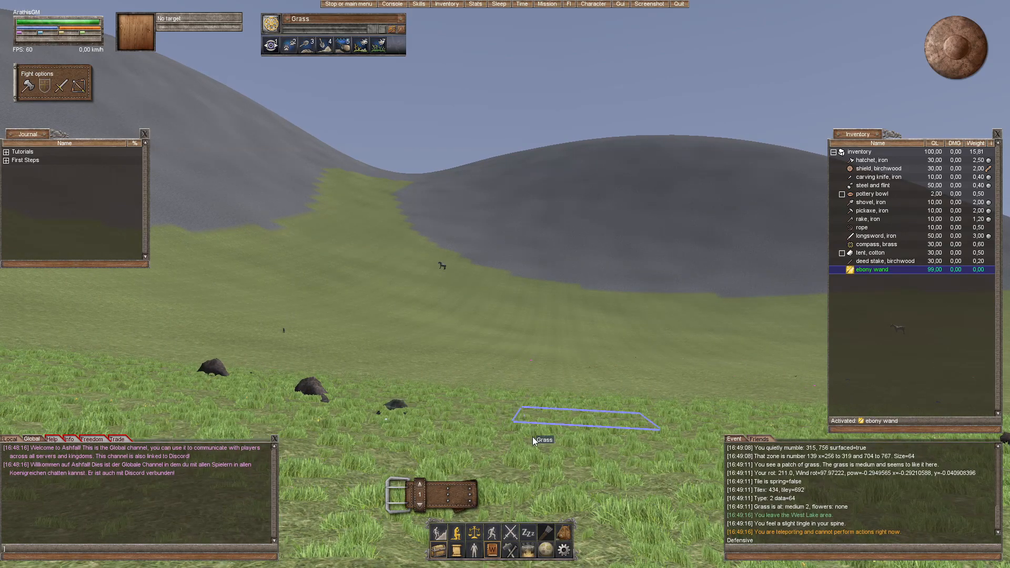
Step: Walk around the valley and examine the shapes of the rock hills, the pass between them and the long grassy slope
key(w)
drag(552, 211, 616, 242)
drag(531, 249, 421, 258)
key(w)
drag(555, 232, 616, 237)
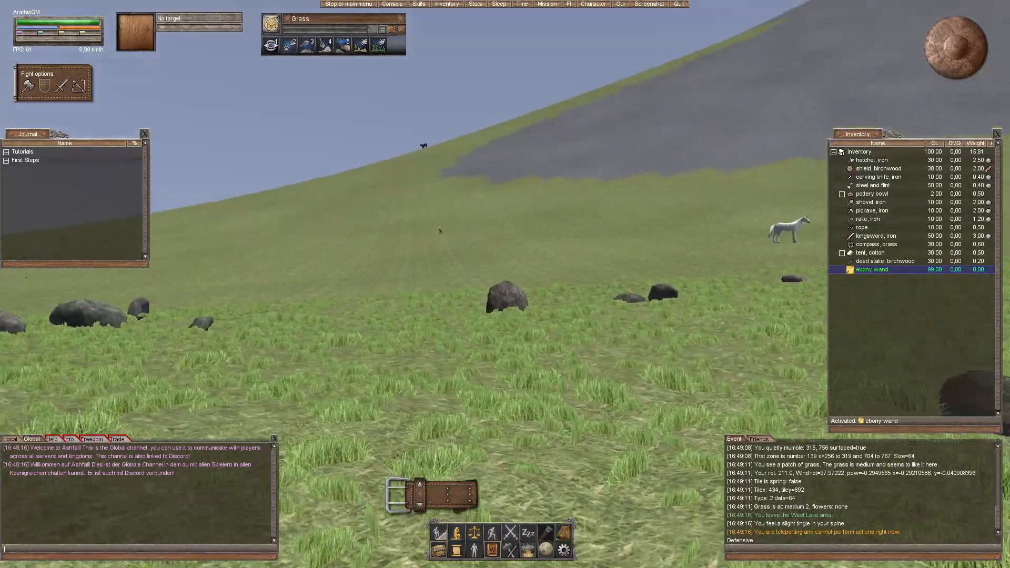
key(w)
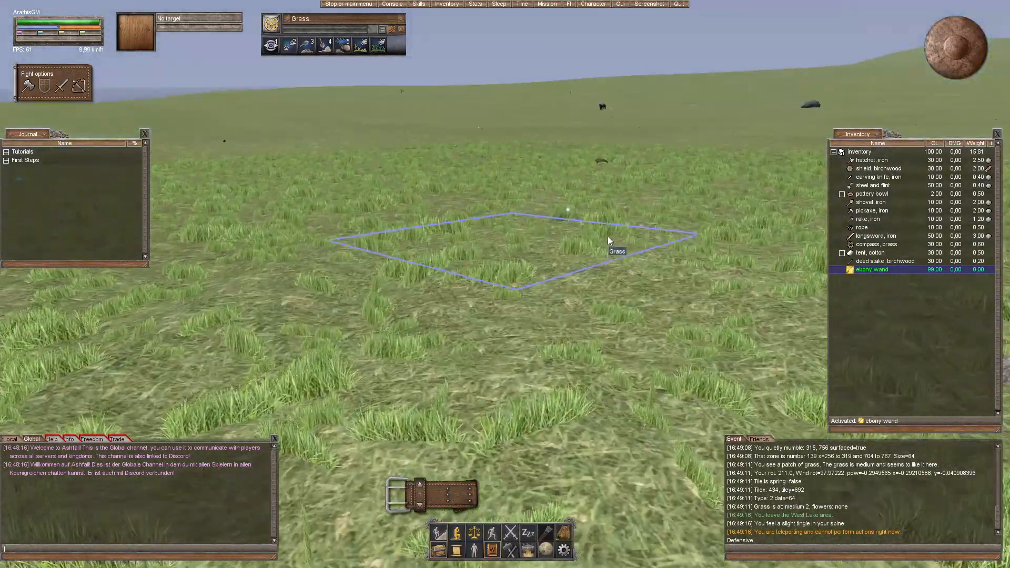
drag(632, 227, 799, 205)
drag(525, 258, 416, 259)
key(w)
key(w)
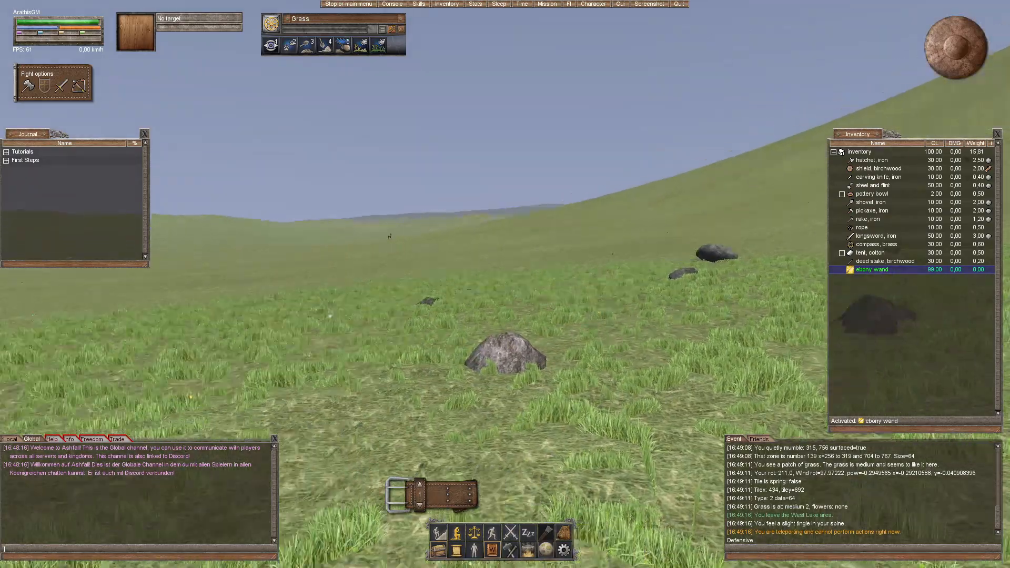
drag(539, 255, 684, 244)
key(w)
drag(501, 248, 598, 358)
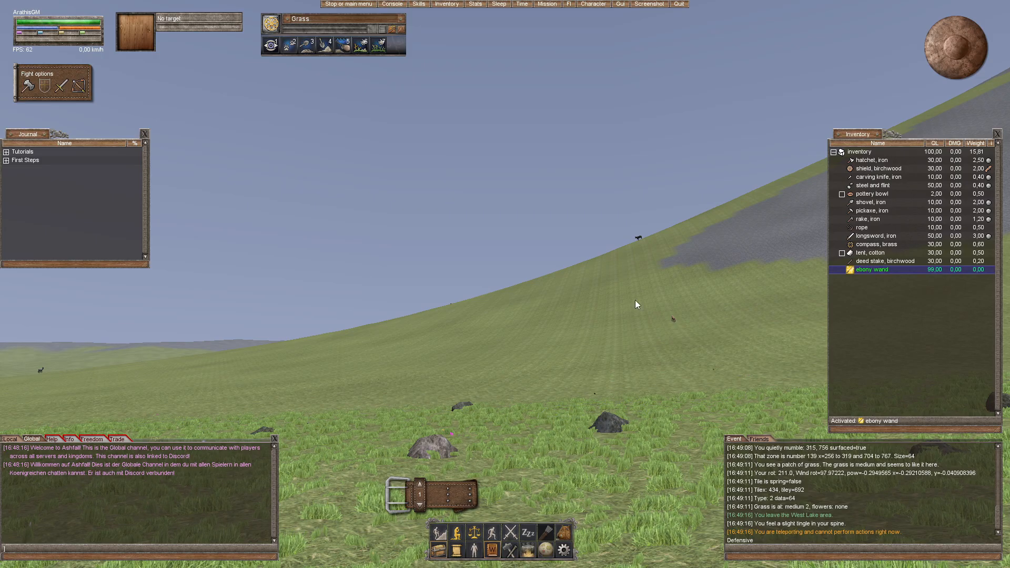
mouse_move(640, 360)
mouse_down()
mouse_move(618, 349)
mouse_move(633, 334)
mouse_move(644, 340)
mouse_up()
key(w)
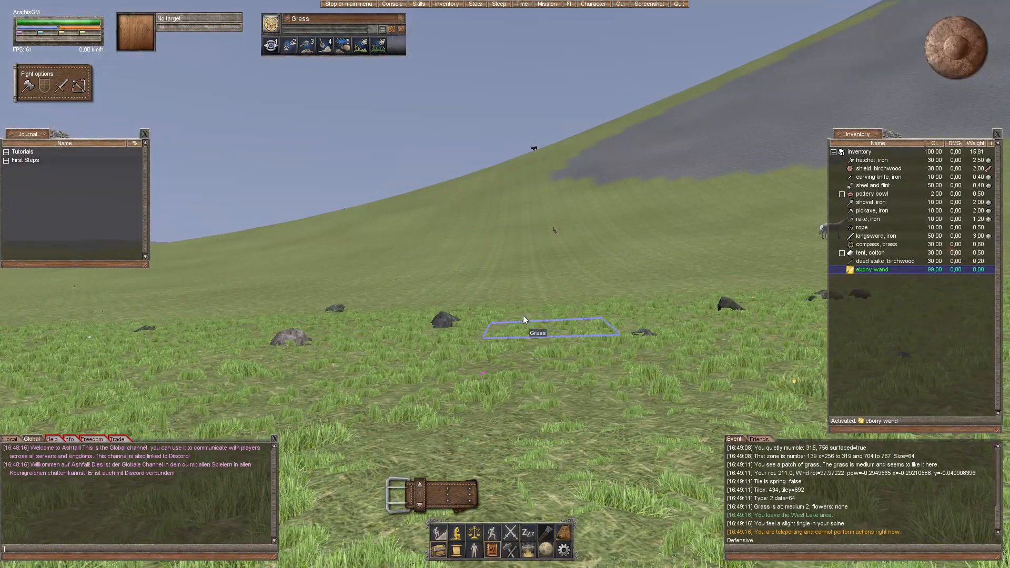
key(w)
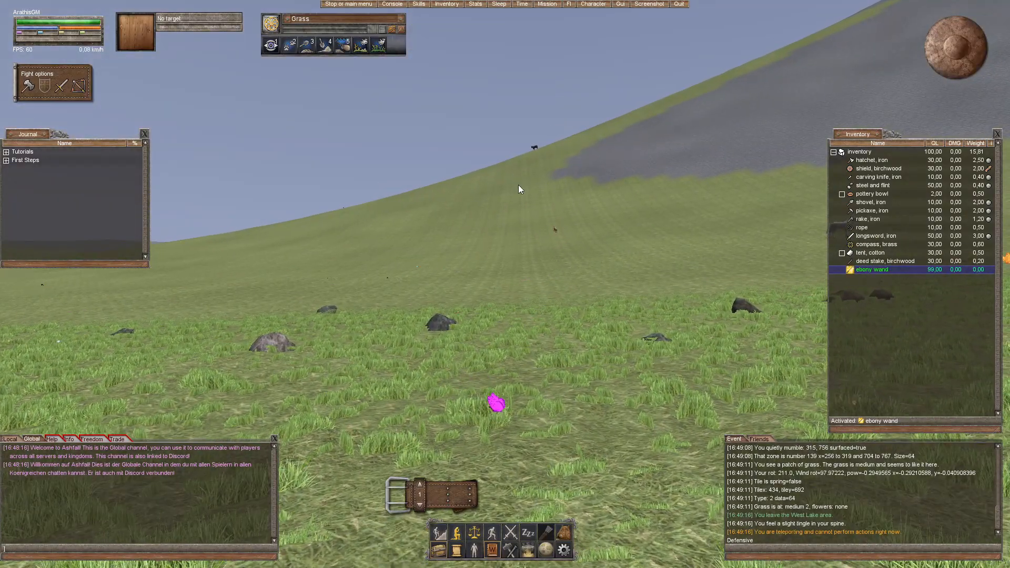
drag(532, 233, 534, 241)
Step: Quit the game and confirm leaving
key(Escape)
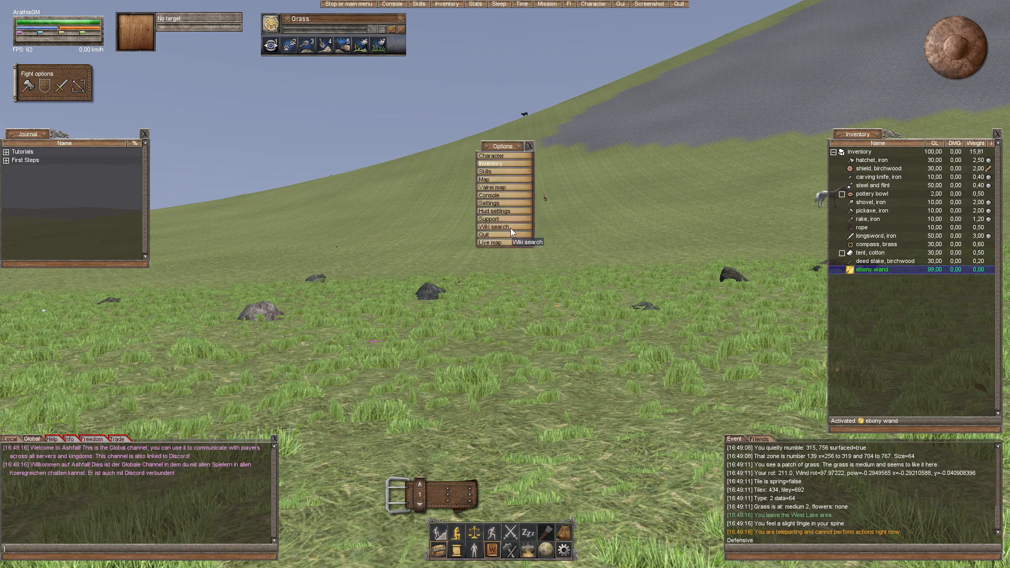
click(496, 237)
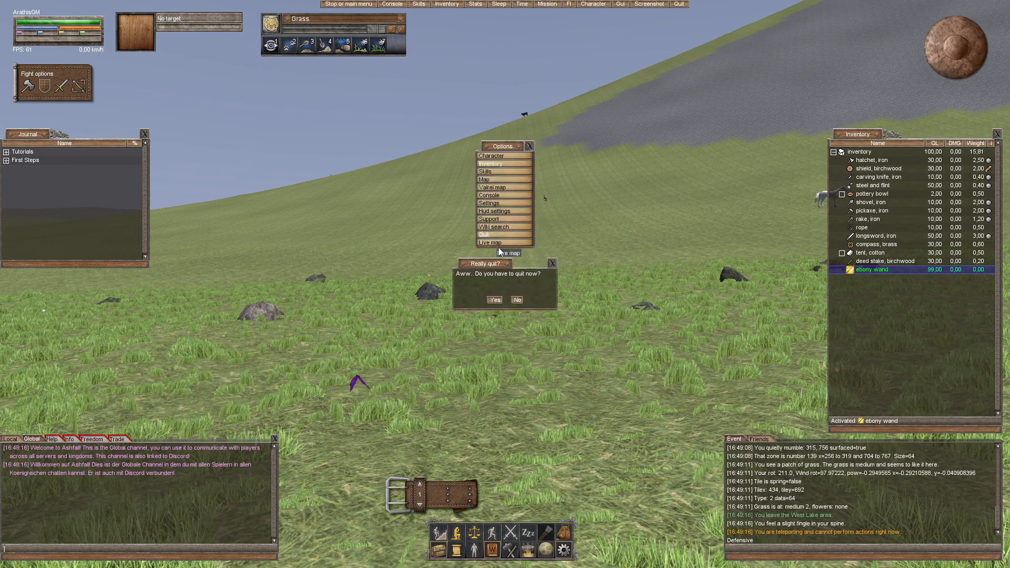
click(494, 299)
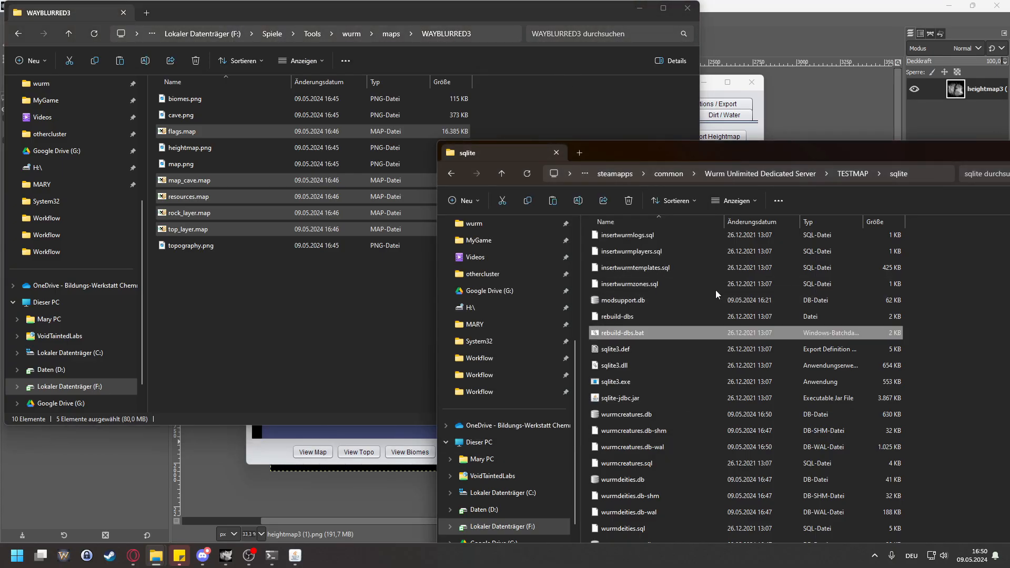
Step: Launch Wurm Unlimited, connect to the New Creative Server on the LAN and close the live map window
click(59, 557)
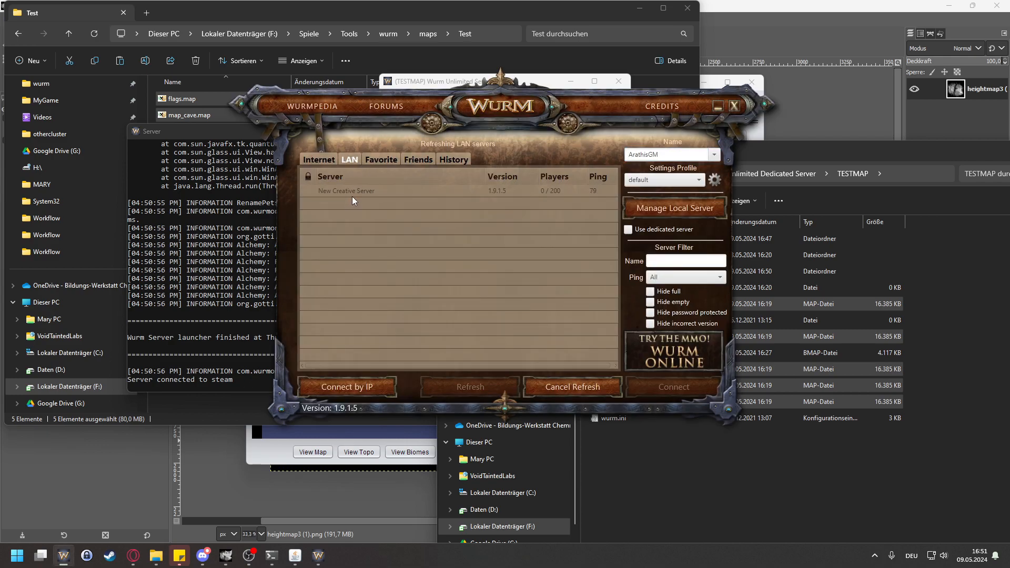
click(682, 385)
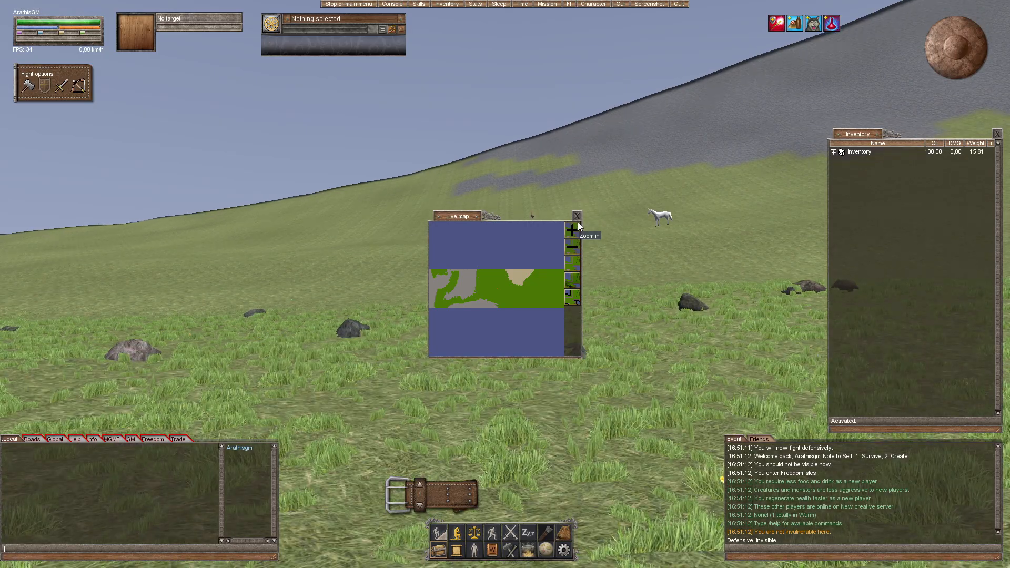
click(578, 217)
Step: Inspect the same hillside on the reloaded map, checking the slope and the edge between grass and rock
drag(586, 286, 736, 269)
key(w)
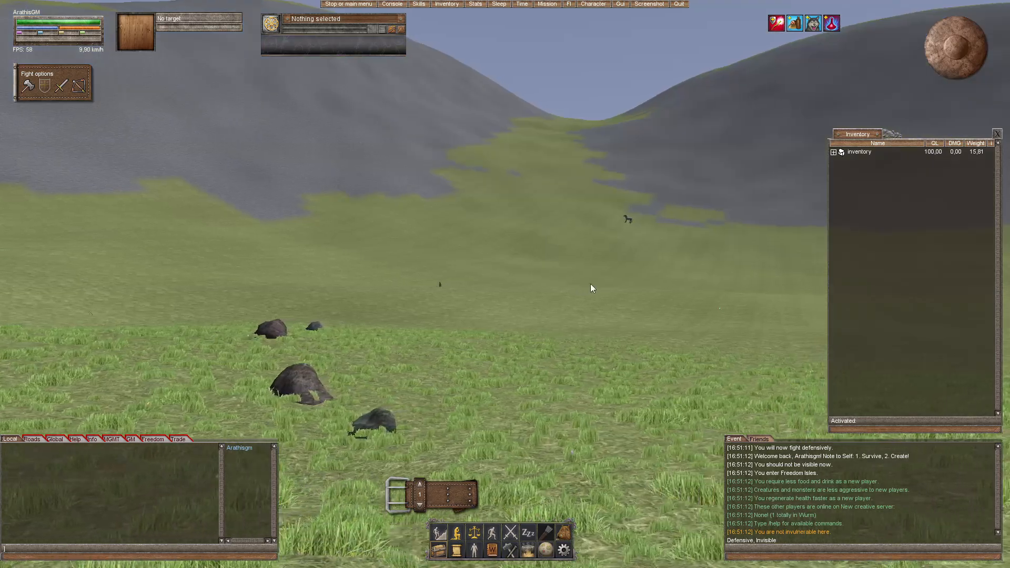
drag(583, 286, 369, 311)
drag(537, 313, 711, 204)
click(725, 144)
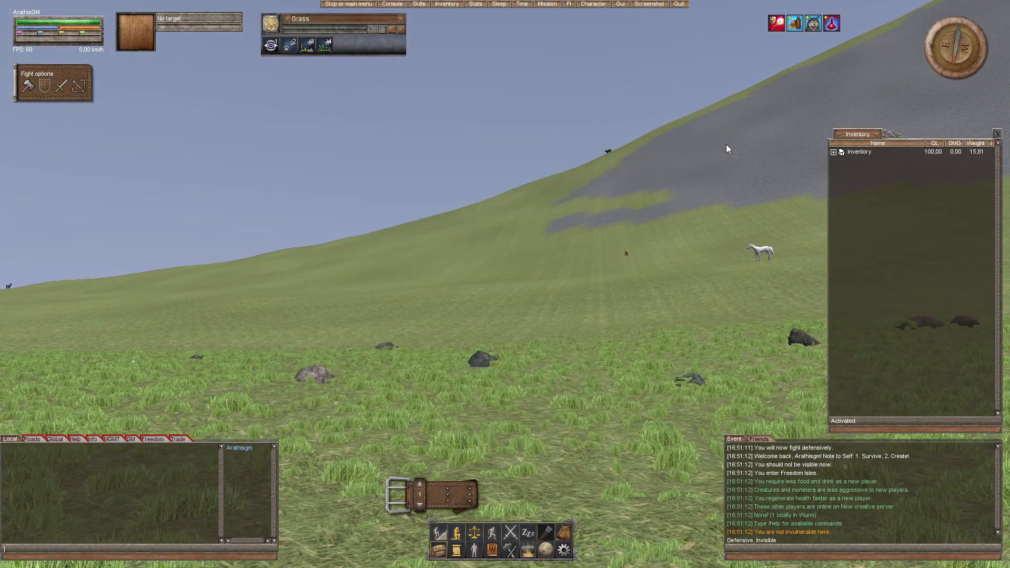
drag(727, 149, 535, 302)
drag(484, 380, 494, 379)
key(d)
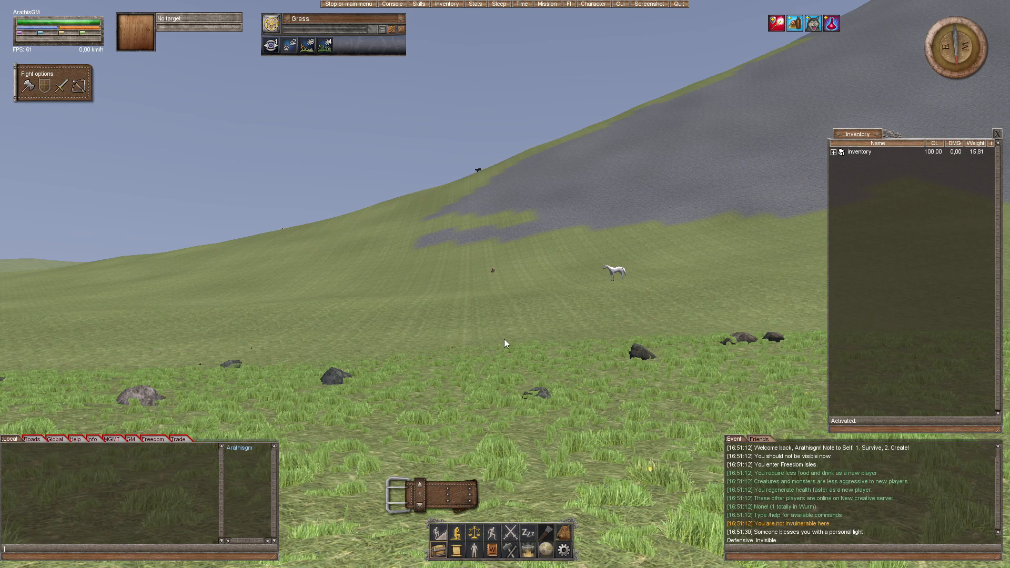
Step: Inspect the surface detail of the two rock hills and the grassy pass between them
drag(494, 235, 529, 396)
drag(461, 315, 393, 318)
drag(473, 374, 541, 371)
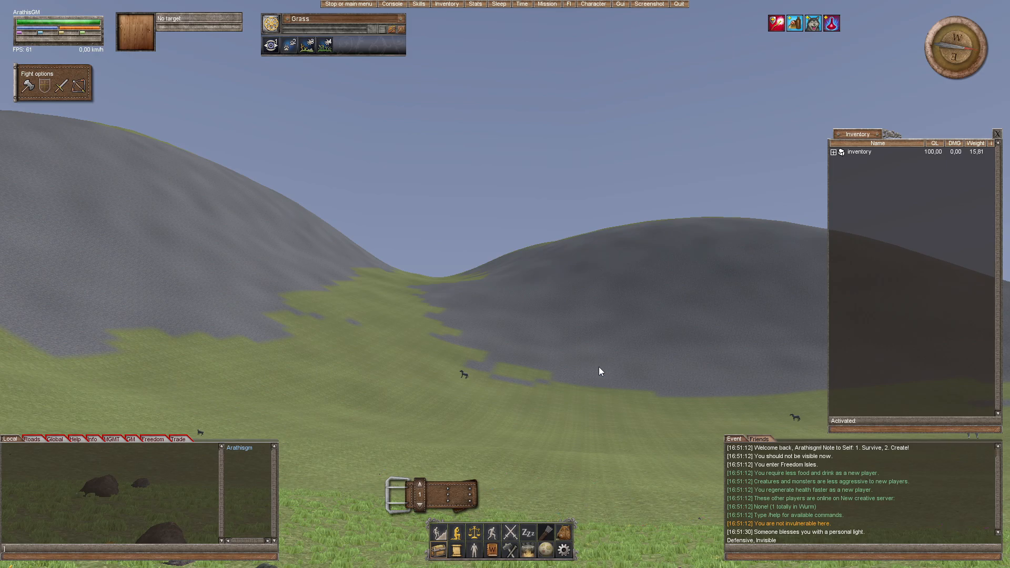
drag(445, 298, 574, 294)
drag(536, 327, 625, 338)
Step: Travel across the valley and inspect the ground's unevenness on the grass near the hills and toward the sandy shore
key(w)
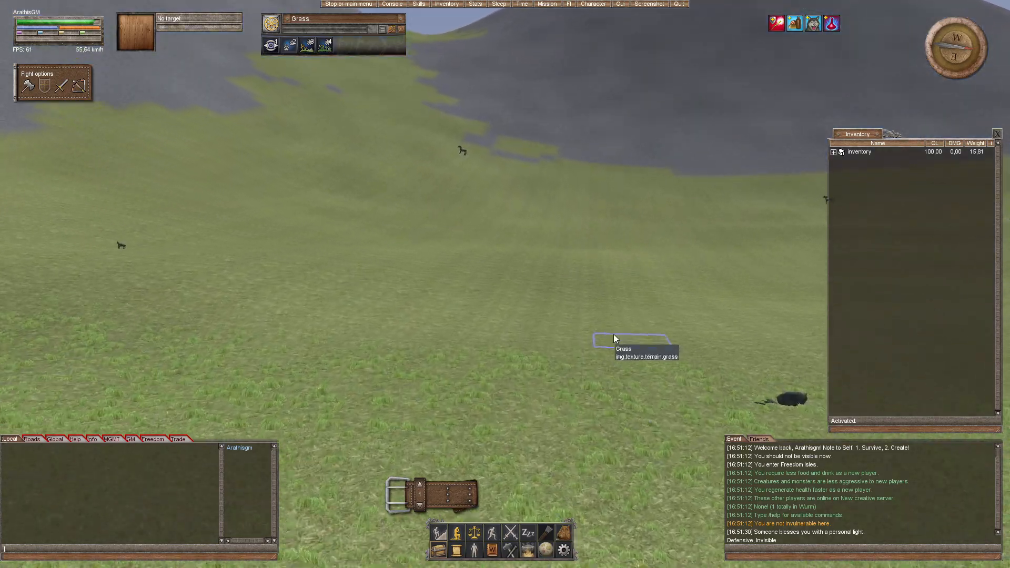
drag(588, 337, 567, 331)
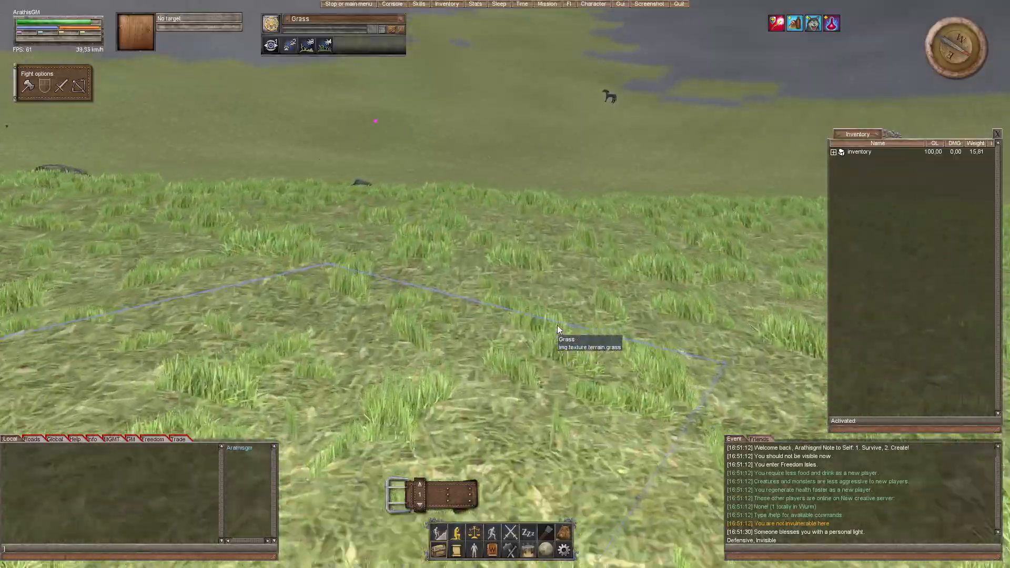
drag(547, 324, 516, 339)
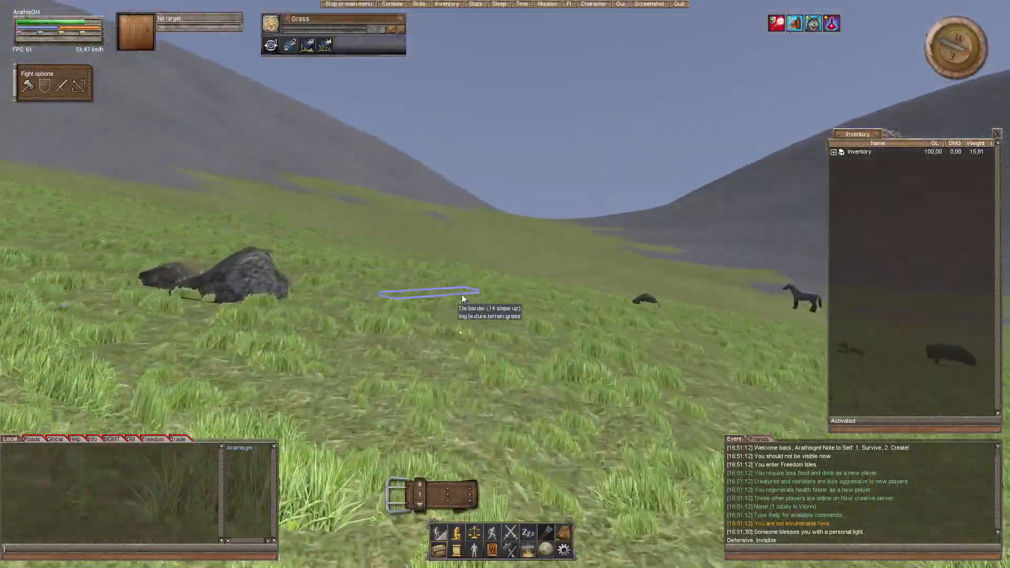
drag(593, 276, 632, 276)
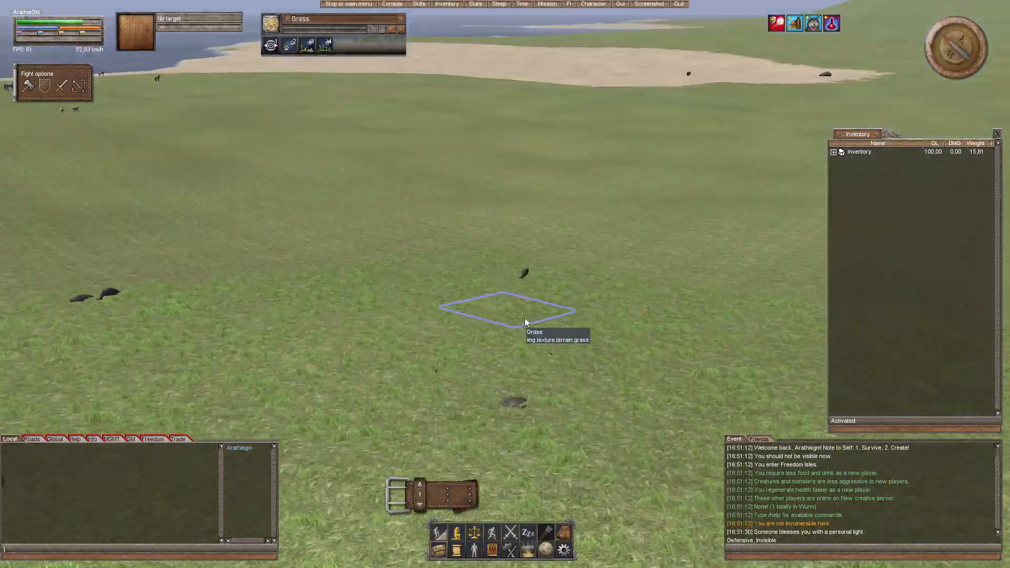
drag(508, 310, 699, 416)
drag(510, 338, 520, 320)
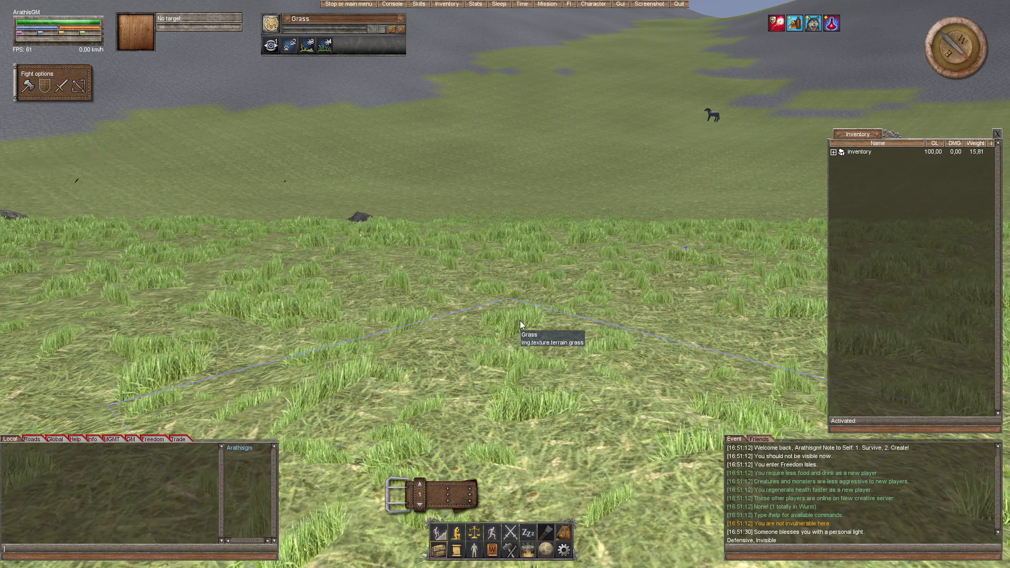
Step: Inspect the smoothness of the grass plain and the slope rising to the rock-covered hill
key(w)
drag(546, 315, 585, 340)
drag(662, 330, 565, 320)
drag(343, 277, 504, 284)
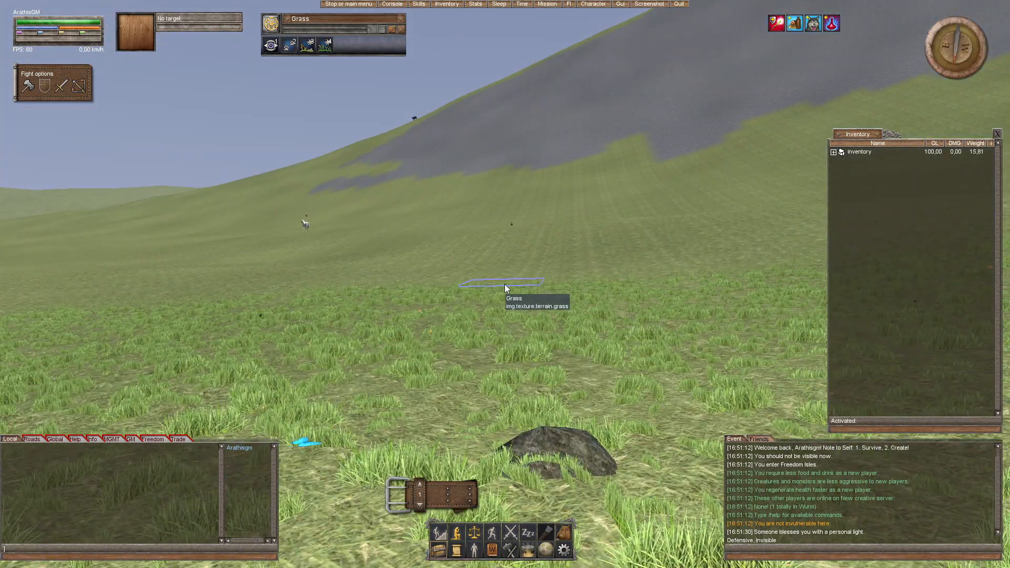
drag(588, 263, 586, 270)
Step: Quit Wurm Unlimited and close the TESTMAP server
key(Escape)
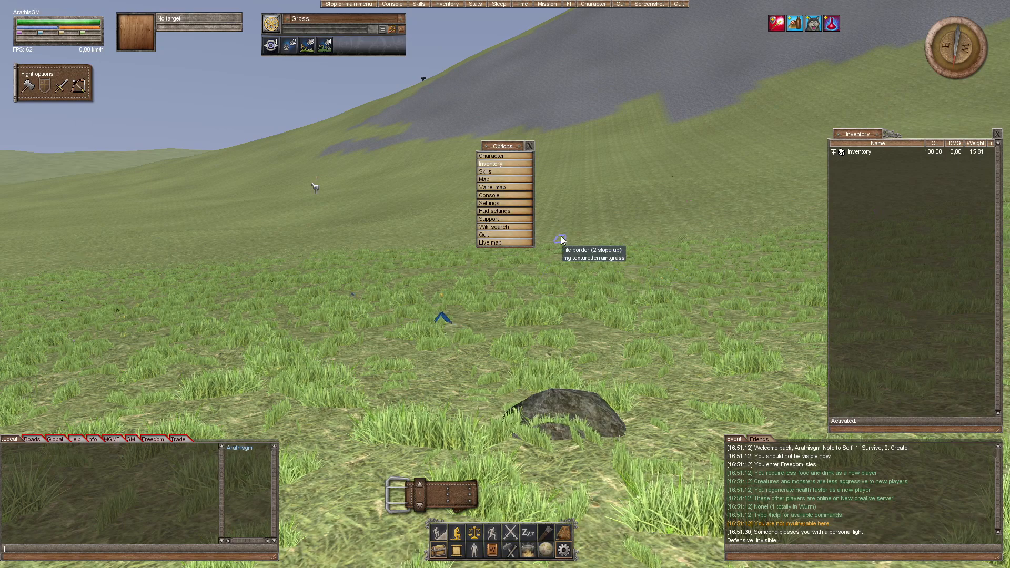
click(491, 235)
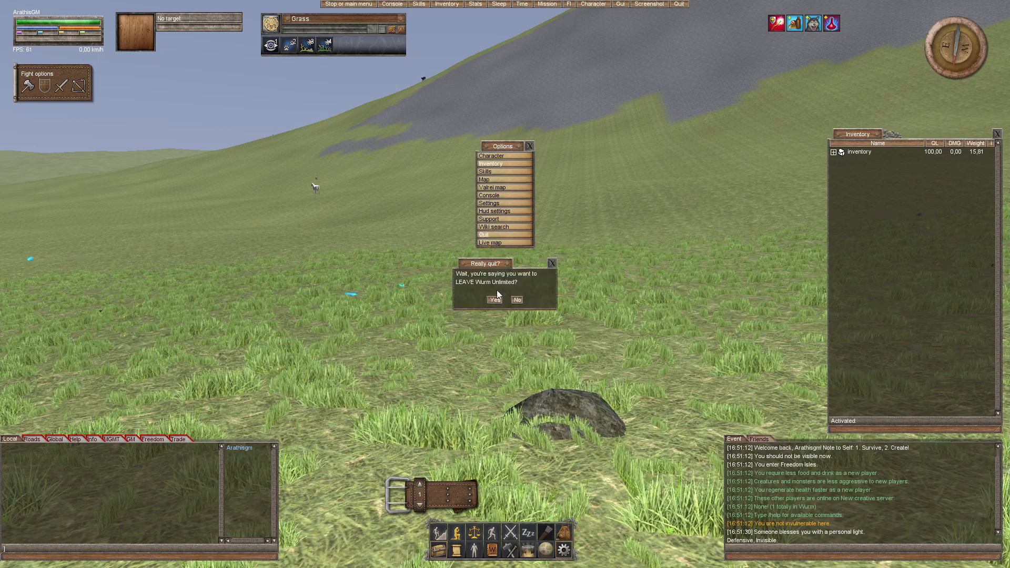
click(494, 299)
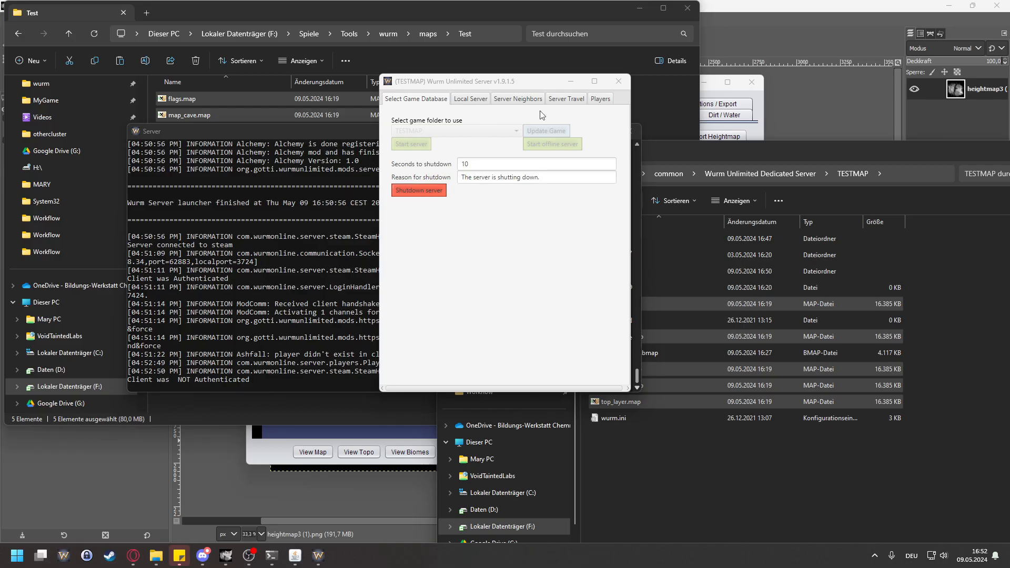
click(318, 555)
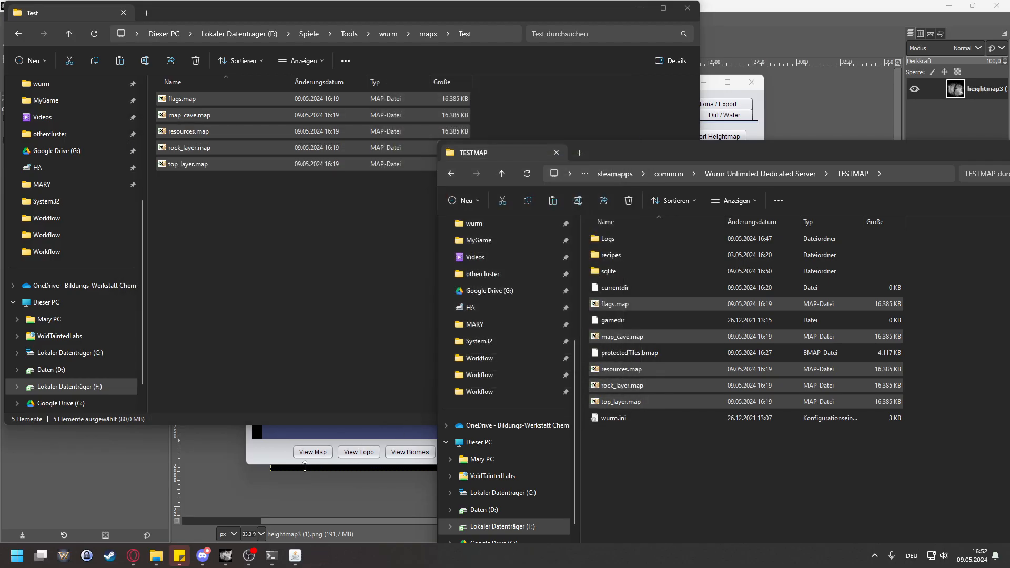
Step: Switch to the Map Generator and restart it with an empty map
click(288, 461)
scroll(468, 348, up, 3)
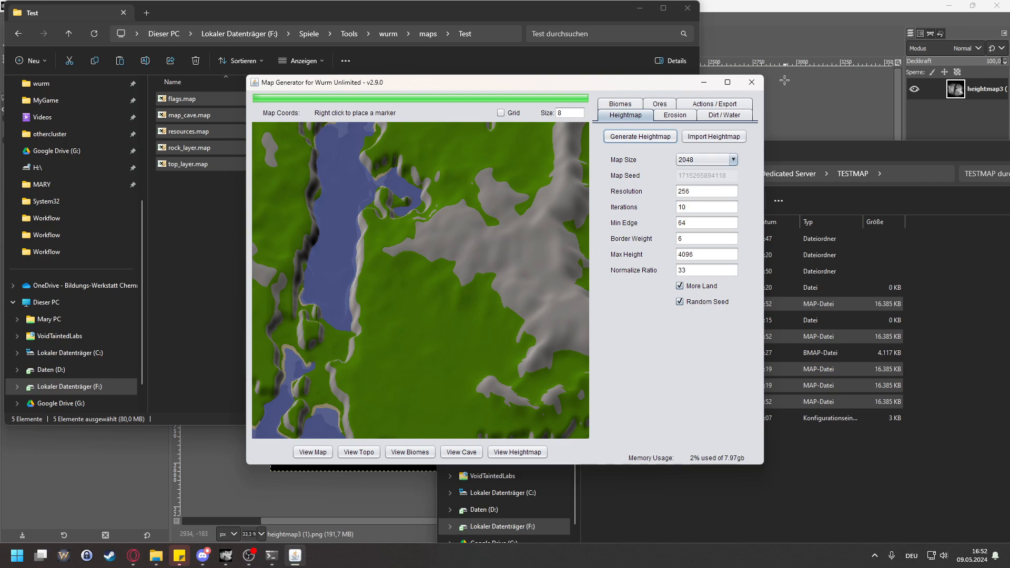
click(752, 82)
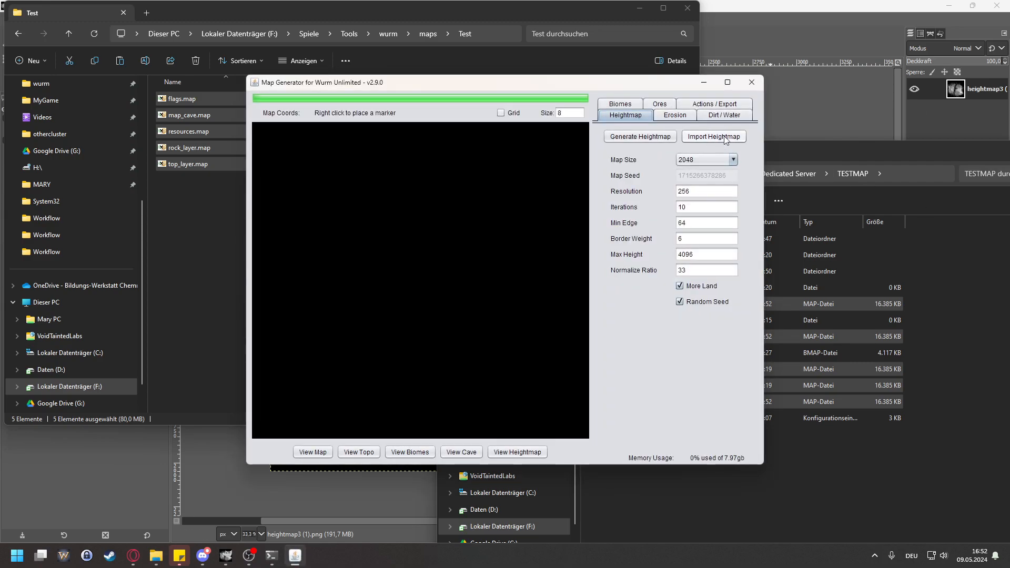
click(725, 137)
click(579, 288)
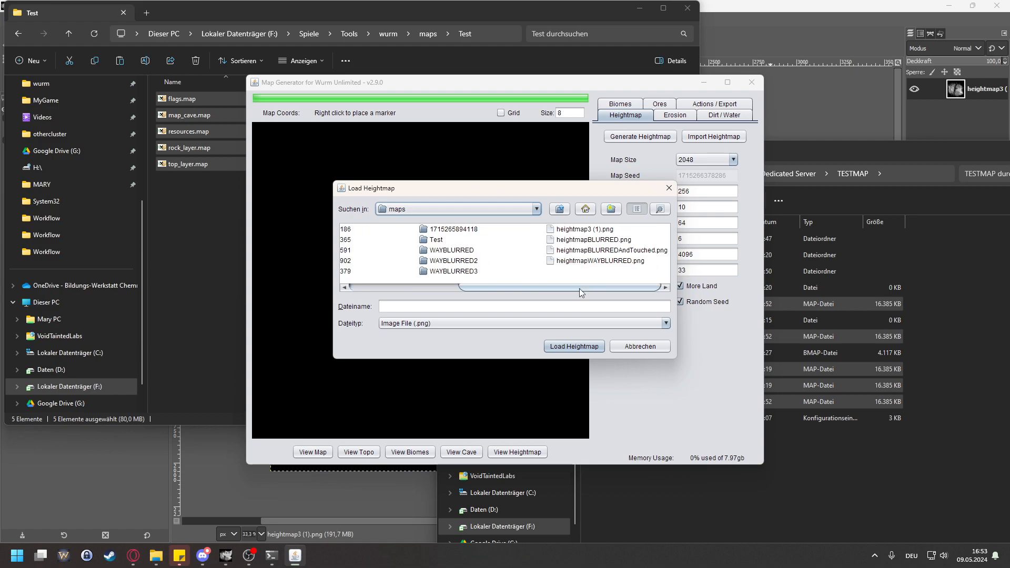
click(592, 286)
click(615, 251)
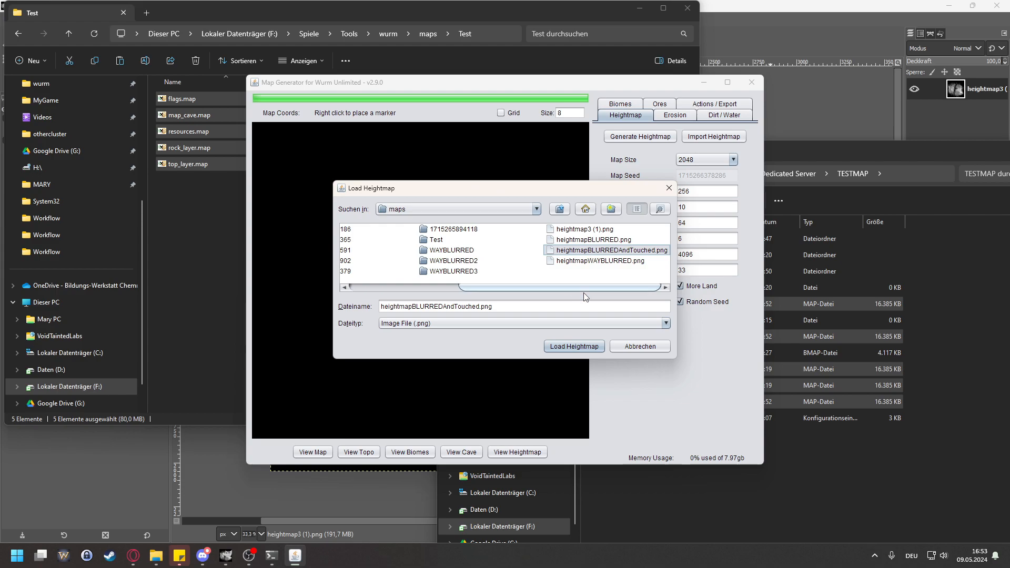
click(626, 348)
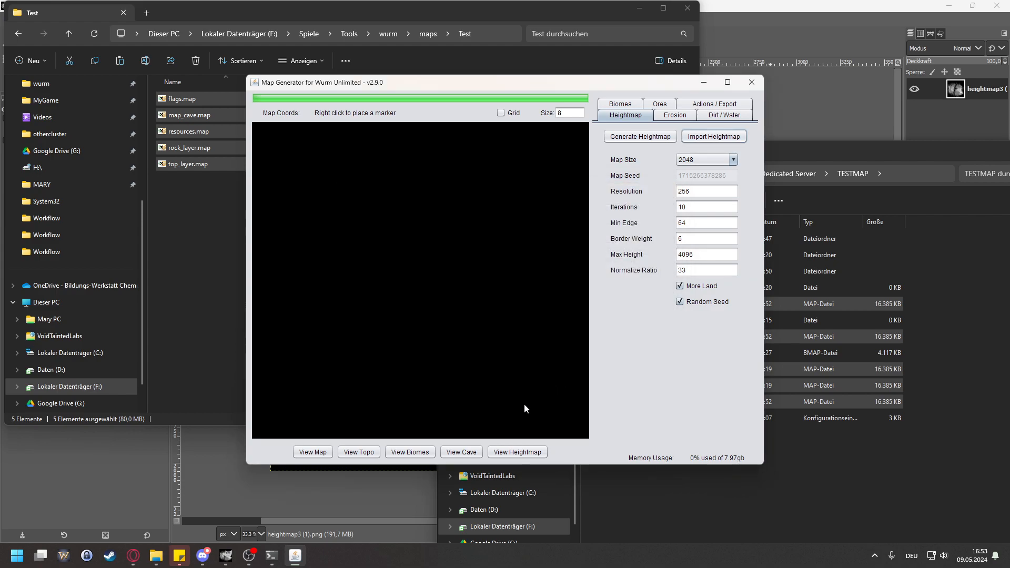
Step: Switch to GIMP and close the heightmapWAYBLURRED image, discarding its changes
click(230, 561)
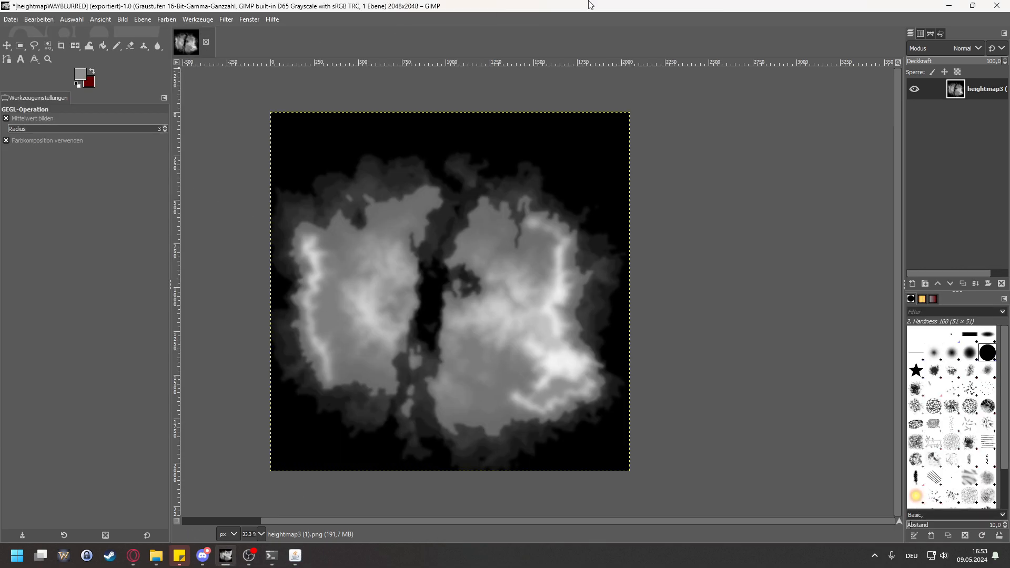
click(206, 42)
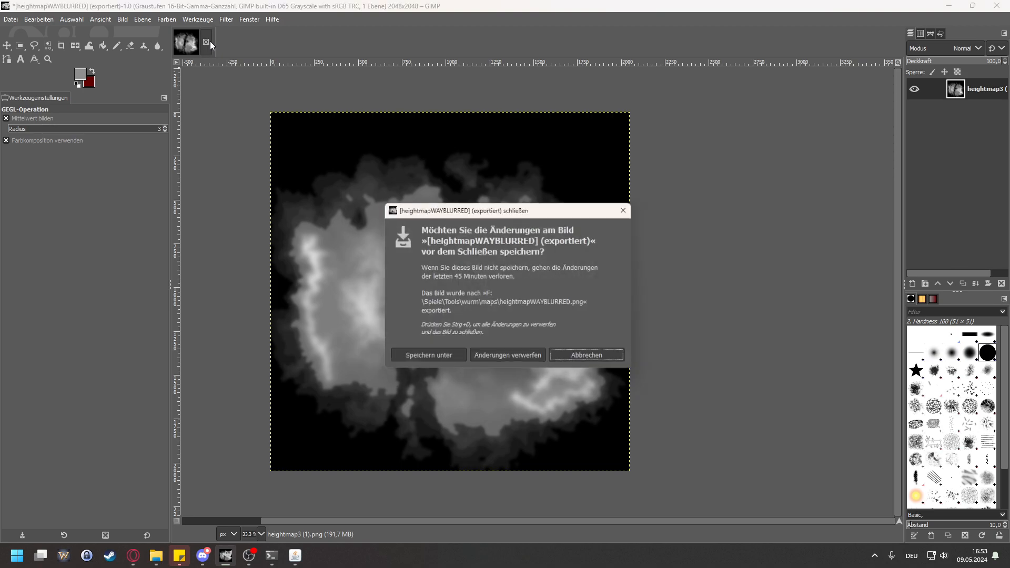
click(500, 360)
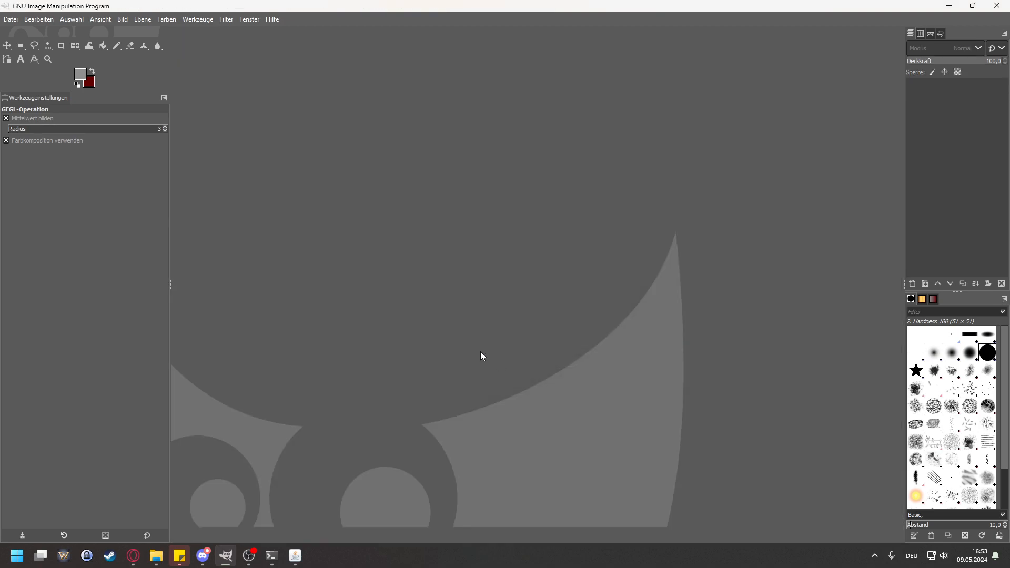
Step: Open the recently used file heightmapBLURREDAndTouched.png
click(11, 19)
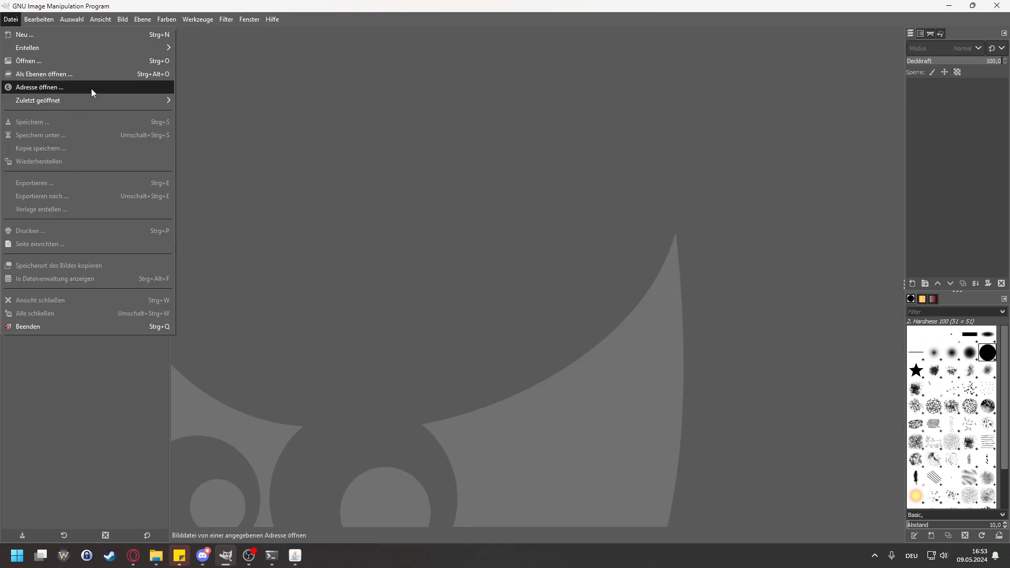
mouse_move(87, 101)
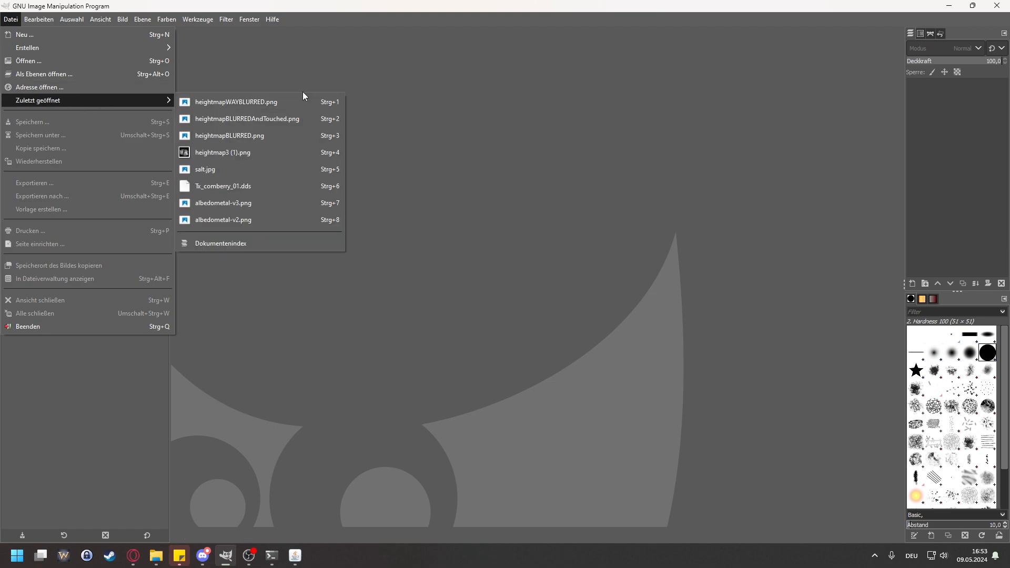
click(300, 119)
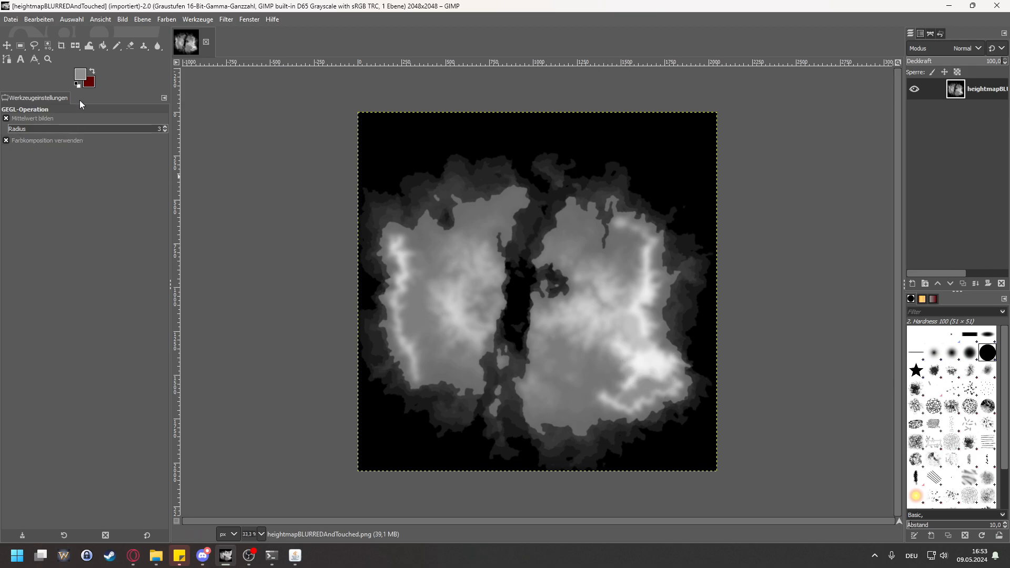
Step: Activate the Paintbrush and set the foreground colour to the near-white tone ececec sampled from the bright southeastern mountain of the heightmap
click(117, 46)
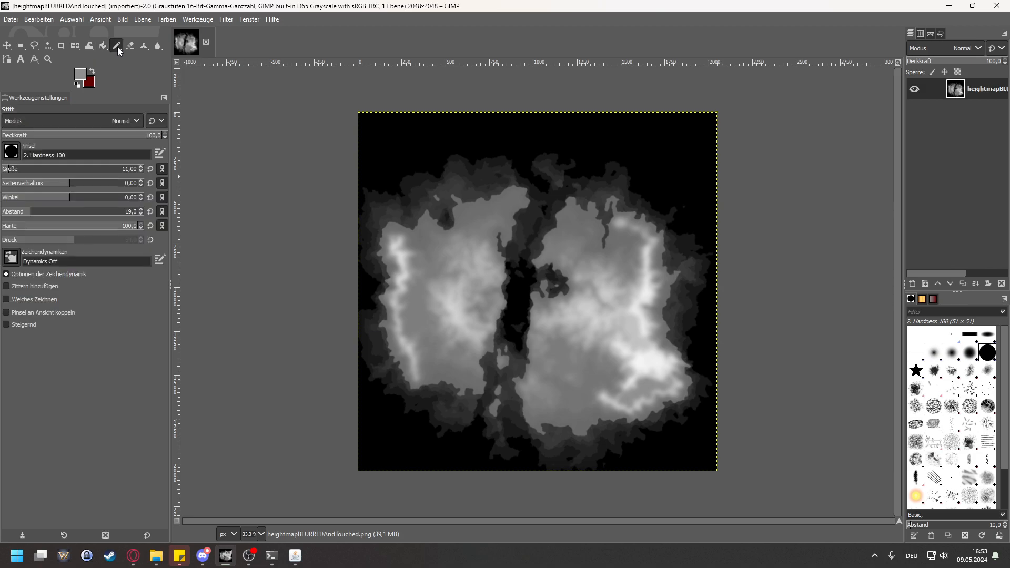
click(156, 47)
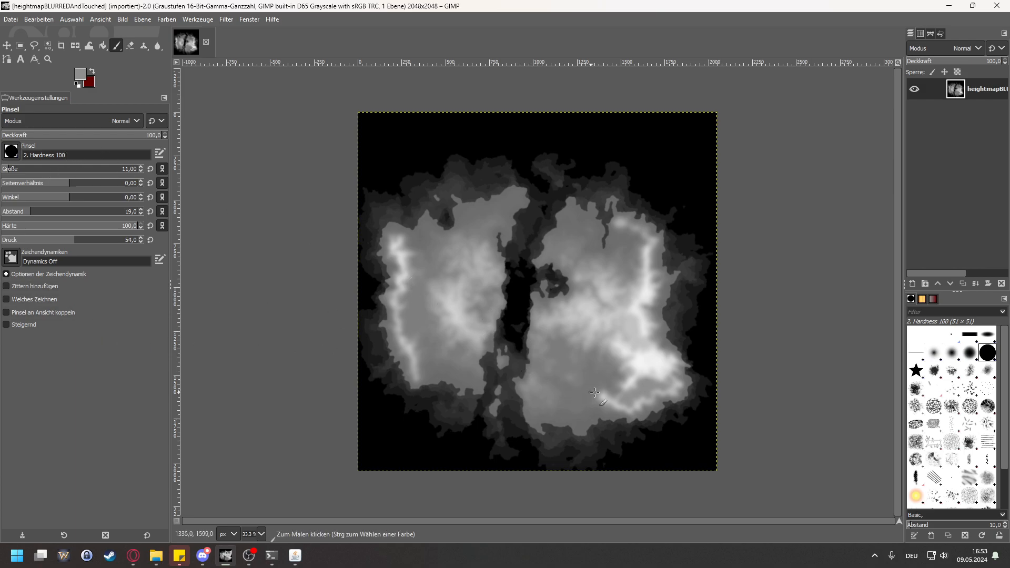
scroll(647, 402, up, 1)
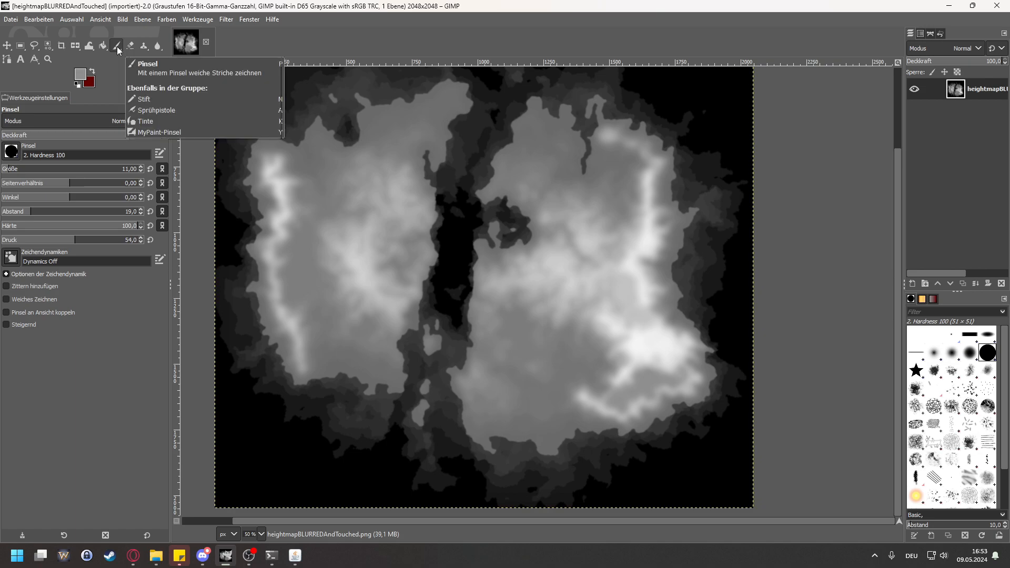
click(82, 76)
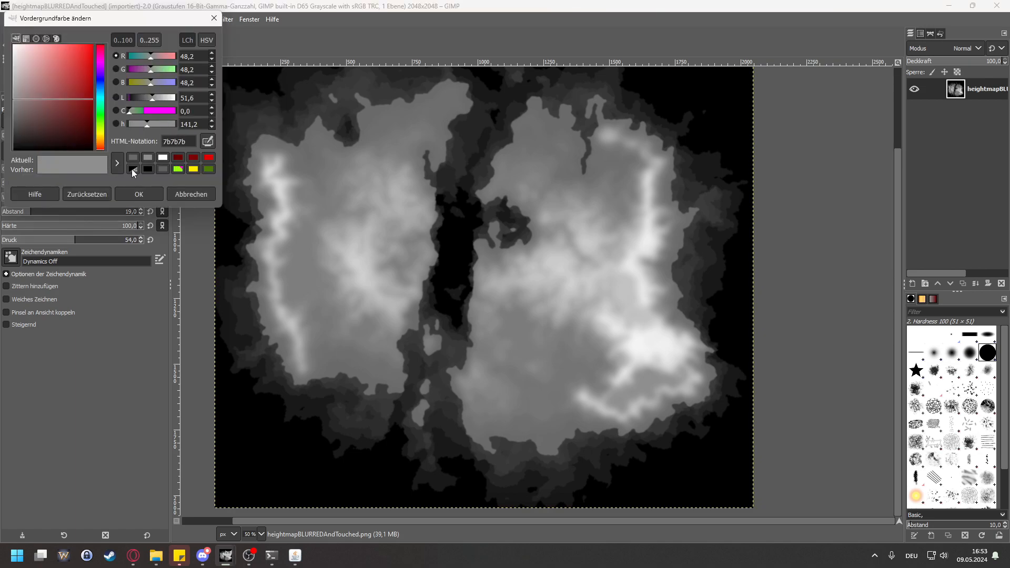
click(211, 140)
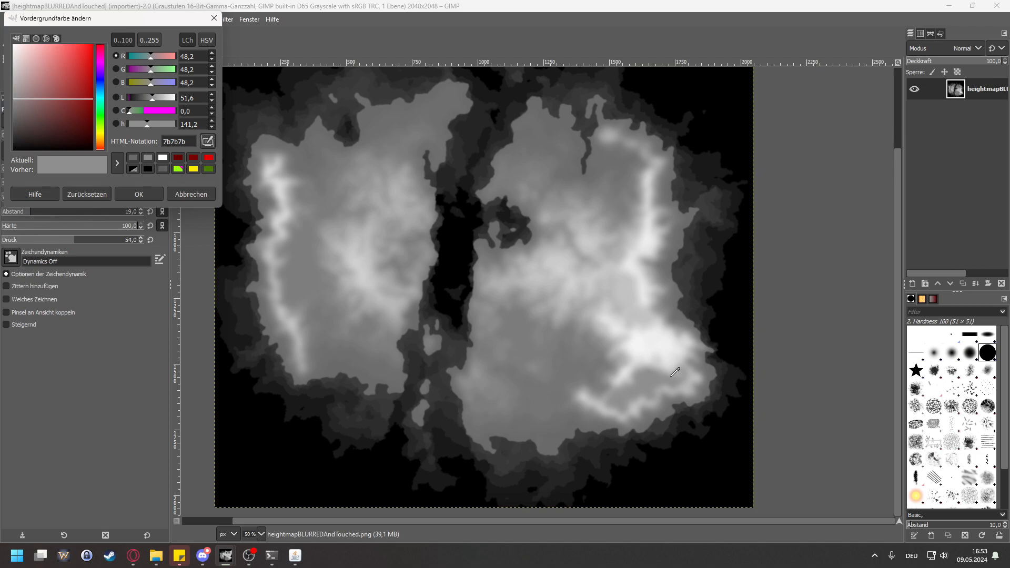
click(654, 343)
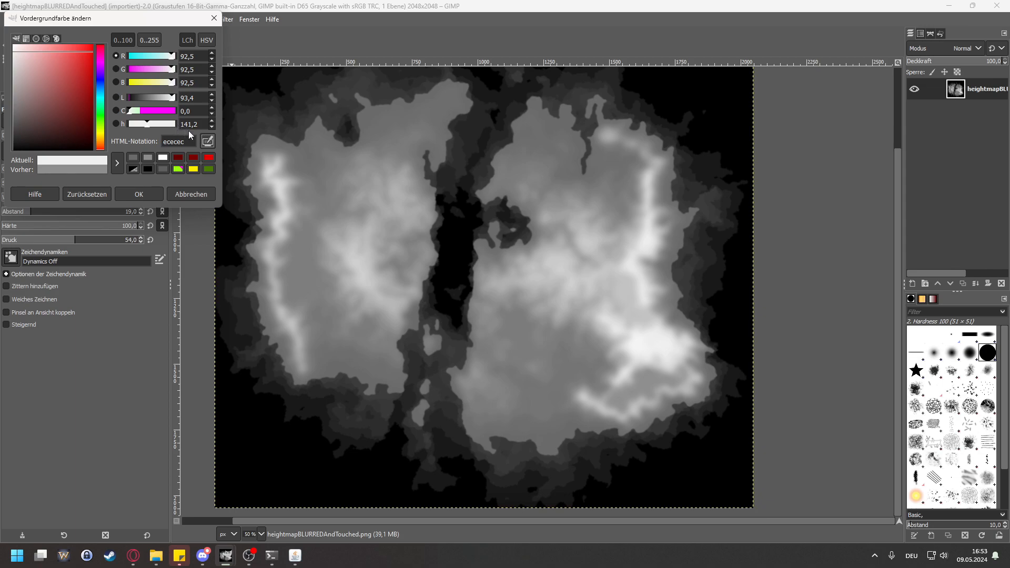
click(211, 122)
drag(162, 127, 150, 127)
click(133, 194)
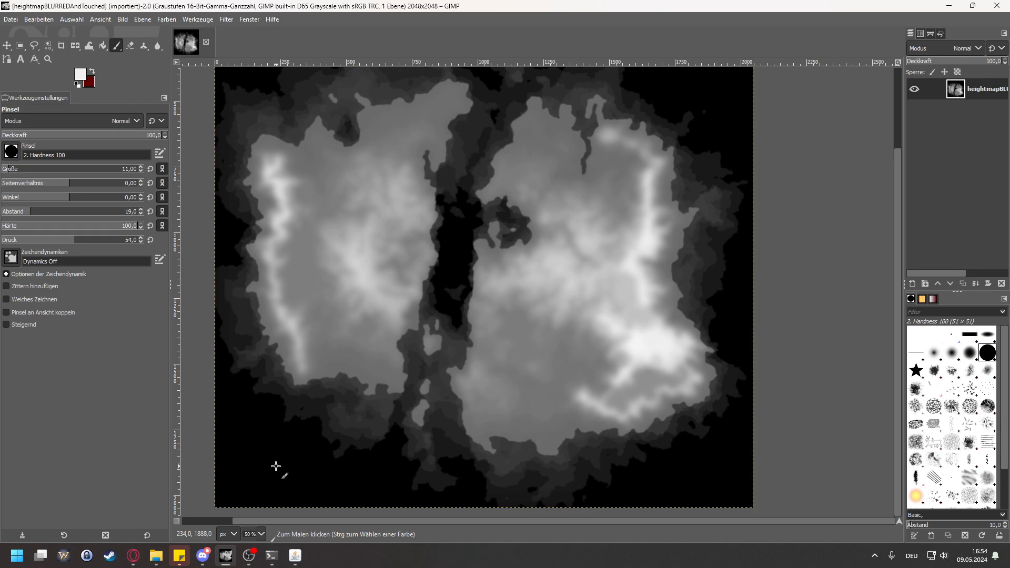
Step: Set the brush size to 112, try a dab in the black southwestern corner of the heightmap and undo it
click(40, 169)
click(280, 468)
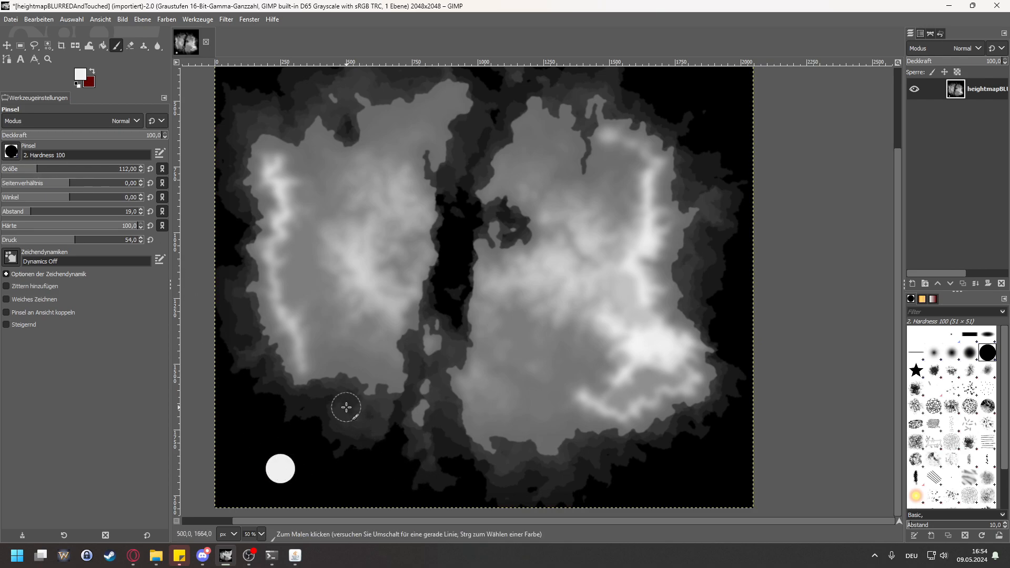
key(ctrl+z)
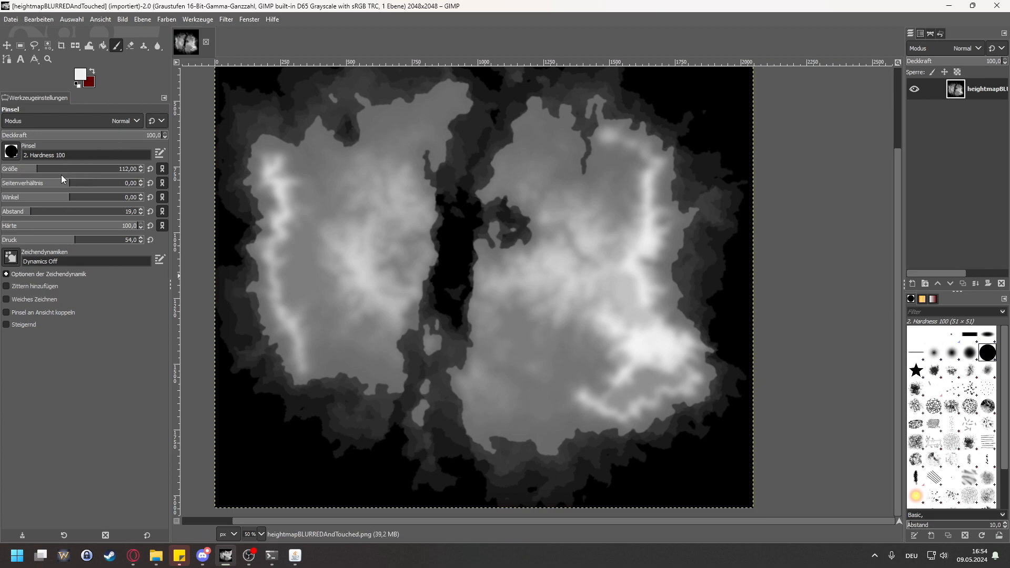
Step: Try softer dabs in the black corner with brush hardness 44 and 10, undoing each one
click(61, 227)
click(282, 465)
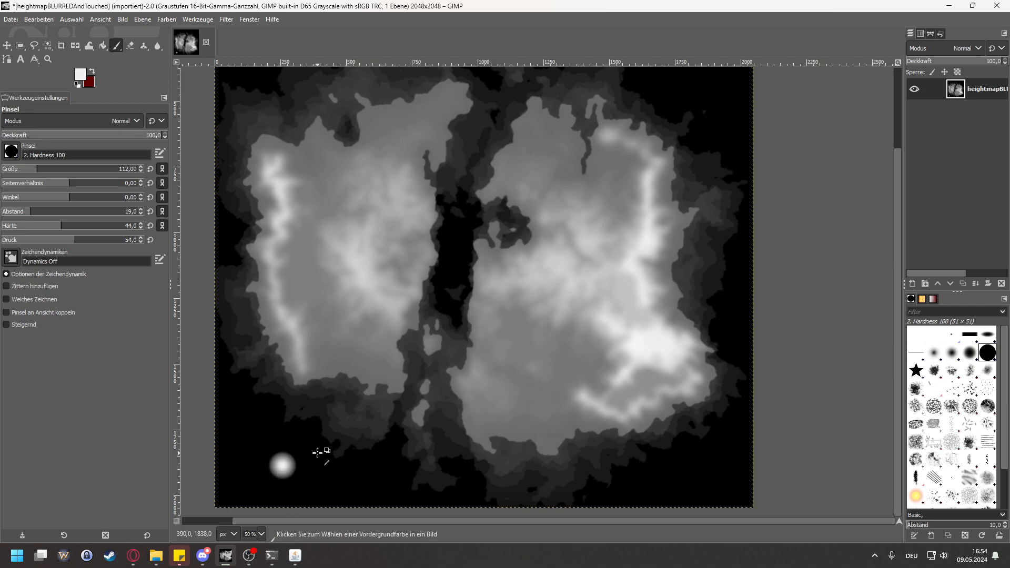
key(ctrl+z)
click(17, 225)
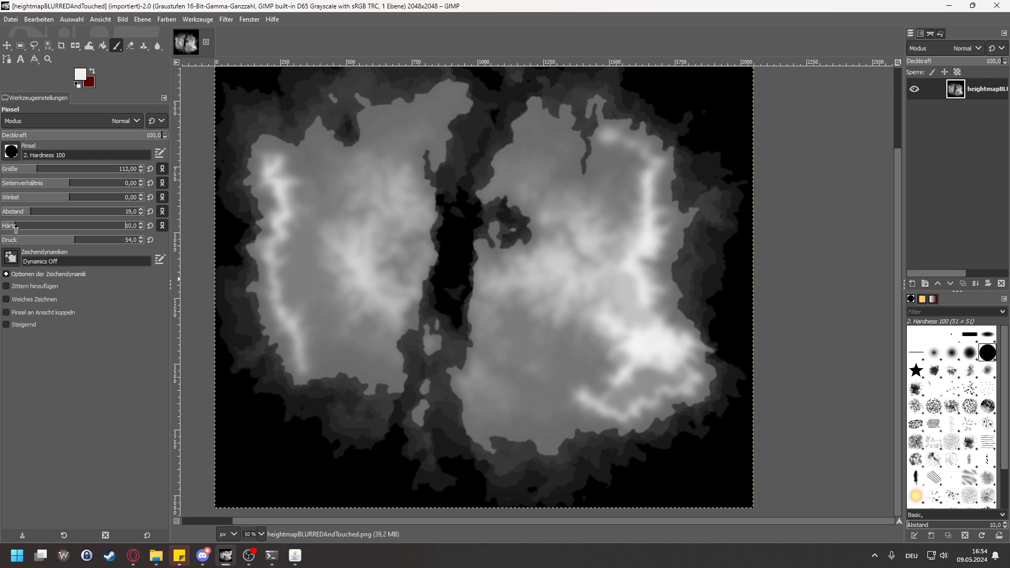
click(268, 471)
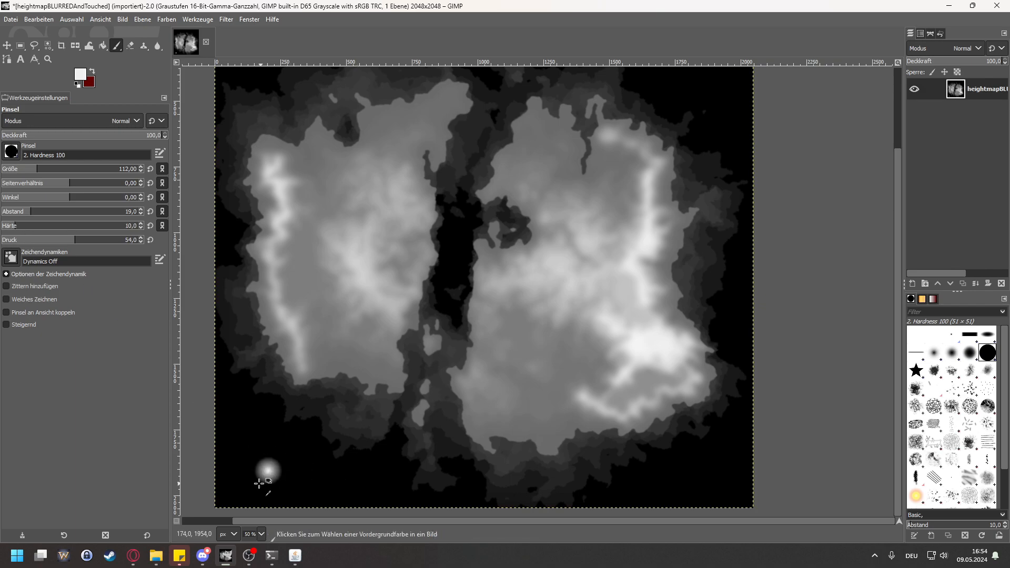
scroll(269, 476, up, 5)
key(ctrl+z)
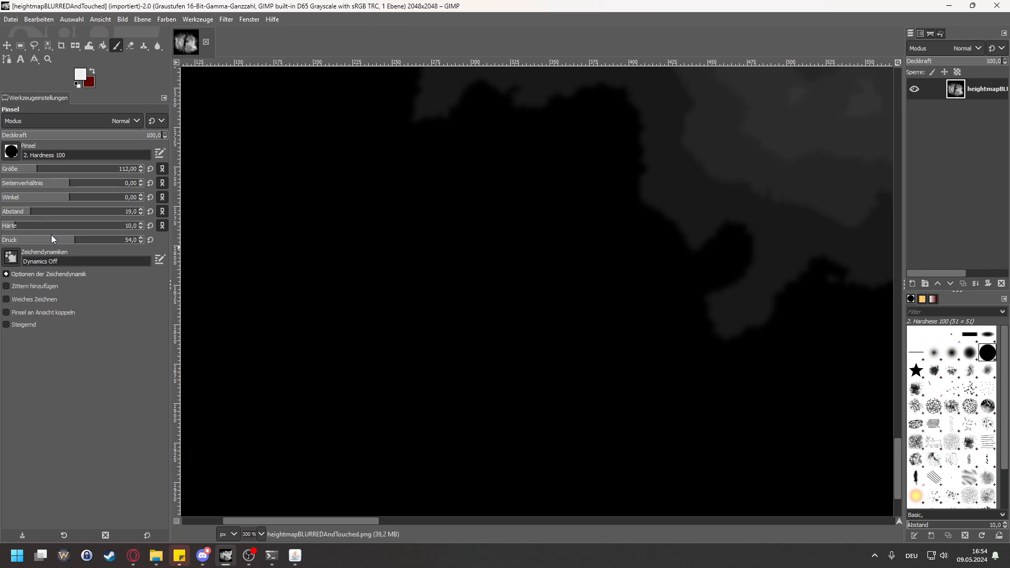
Step: Try dabs in the black corner with brush force 28 and 10, undoing each one
click(46, 241)
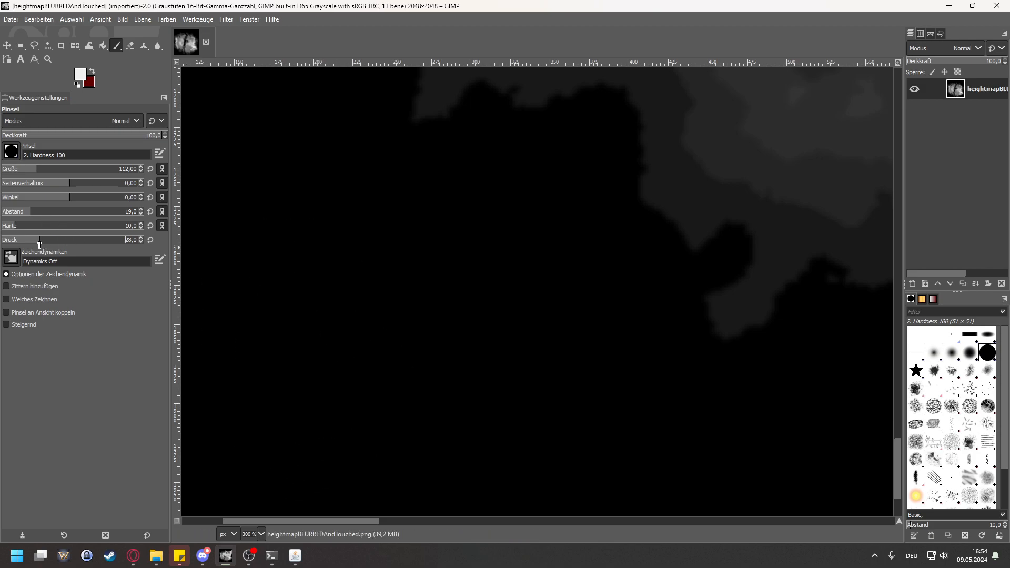
click(316, 359)
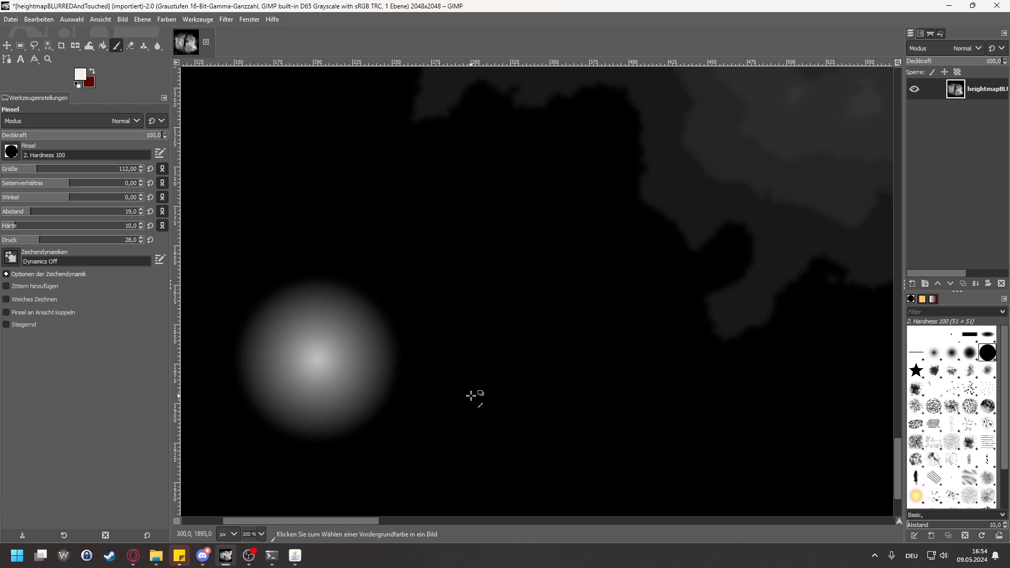
key(ctrl+z)
click(16, 240)
click(336, 314)
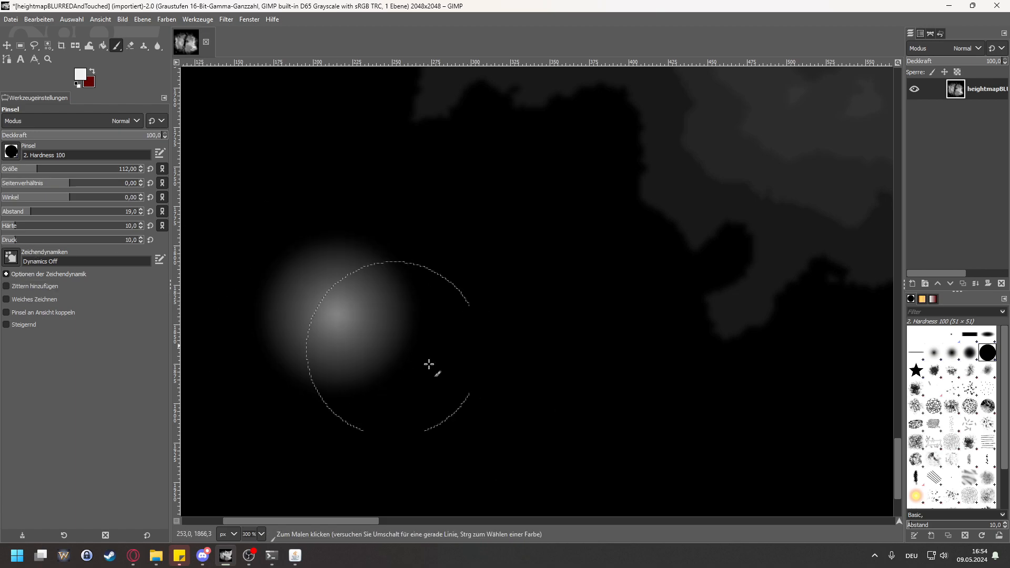
key(ctrl+z)
Step: Try a dab with brush hardness 37, undo it and raise the hardness to 90
click(52, 226)
click(357, 311)
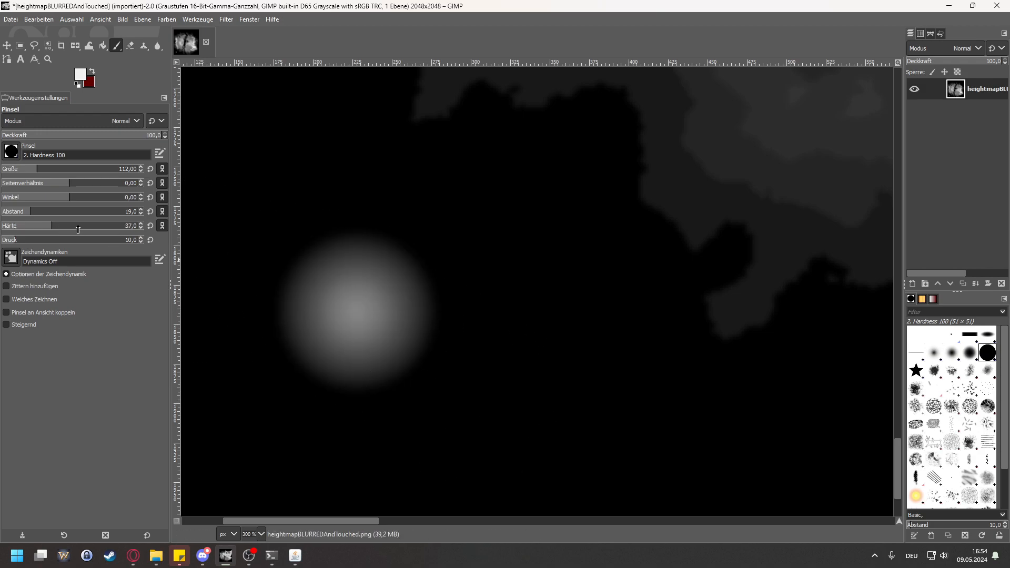
click(115, 226)
key(ctrl+z)
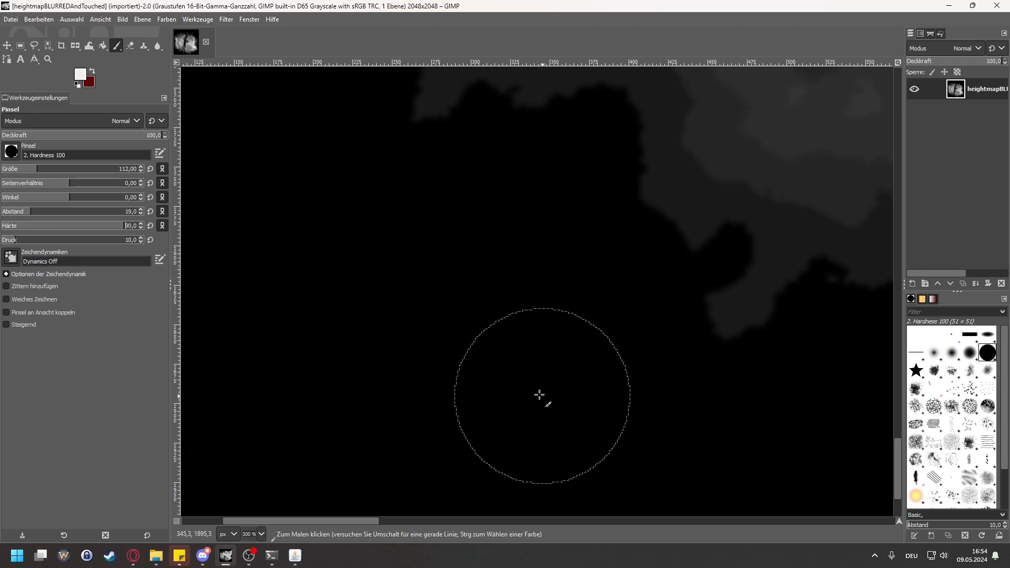
key(ctrl+y)
key(ctrl+z)
Step: Set the brush hardness to 13 and the force to 100, and paint one soft dab in the black southwestern area
drag(45, 228, 14, 228)
click(308, 296)
key(ctrl+z)
click(124, 239)
drag(143, 250, 147, 251)
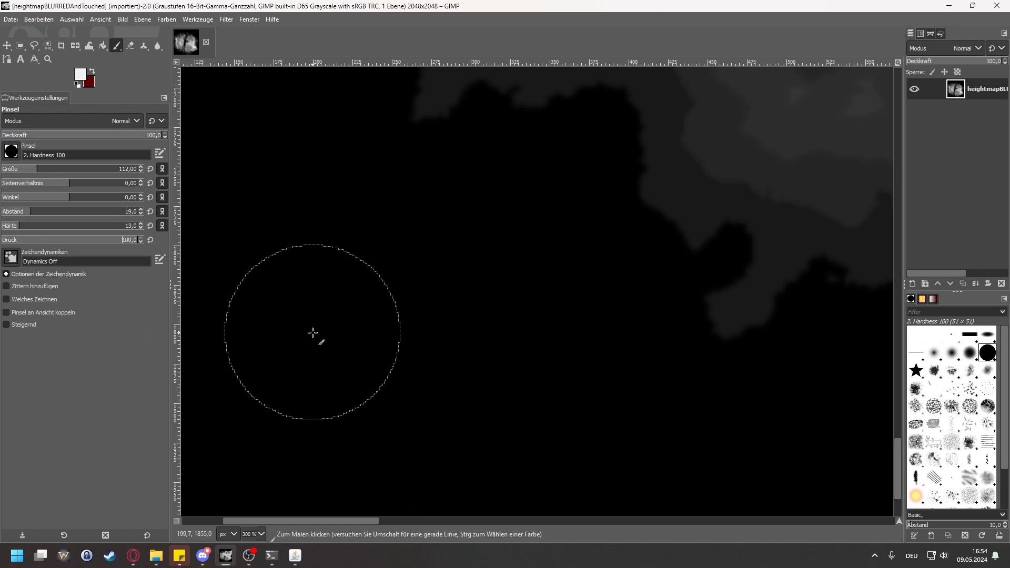
click(313, 332)
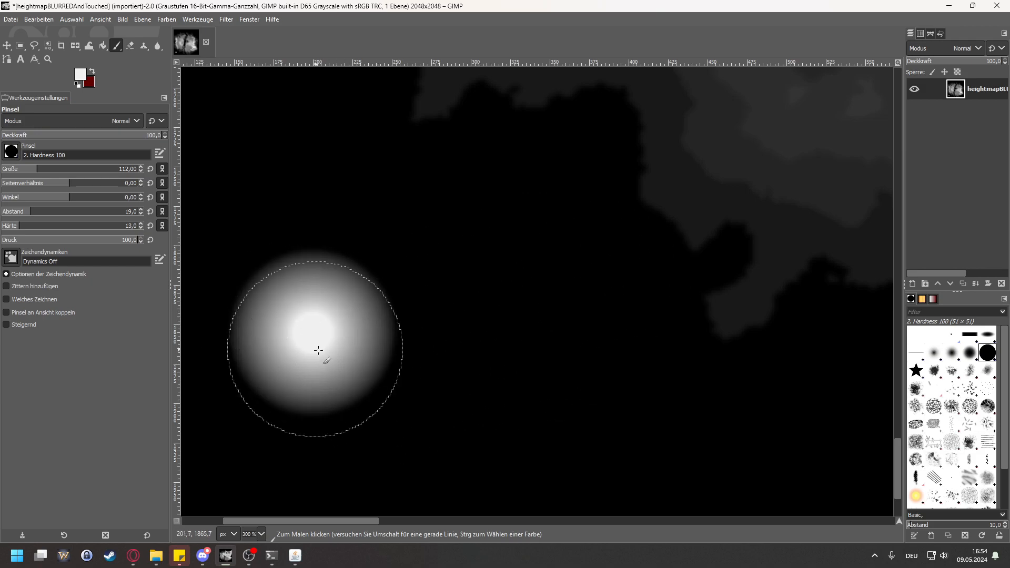
Step: Undo the last dab, set the brush hardness to 0 and try dabs in the black corner, undoing each one
key(ctrl+z)
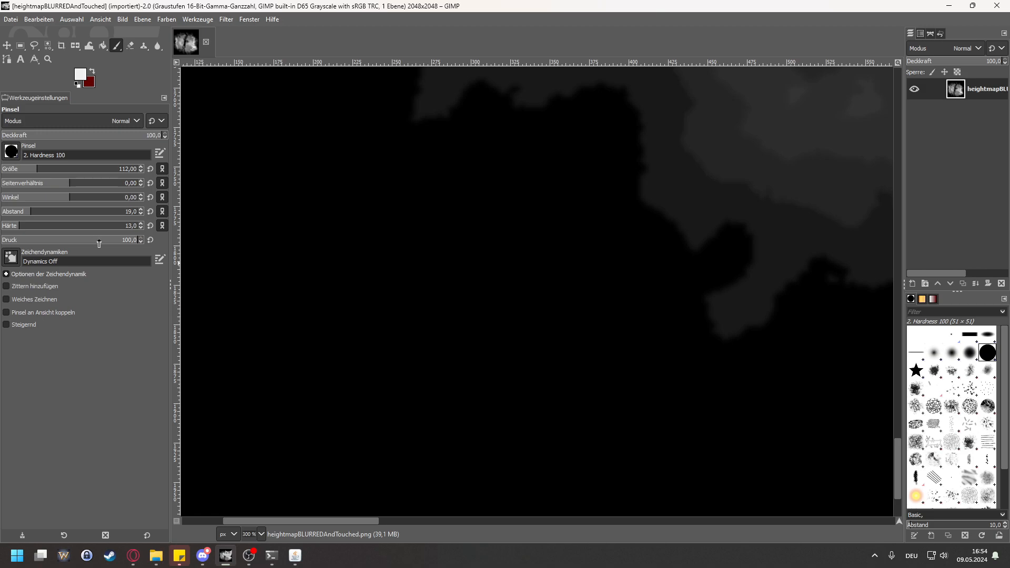
drag(17, 228, 1, 229)
click(370, 301)
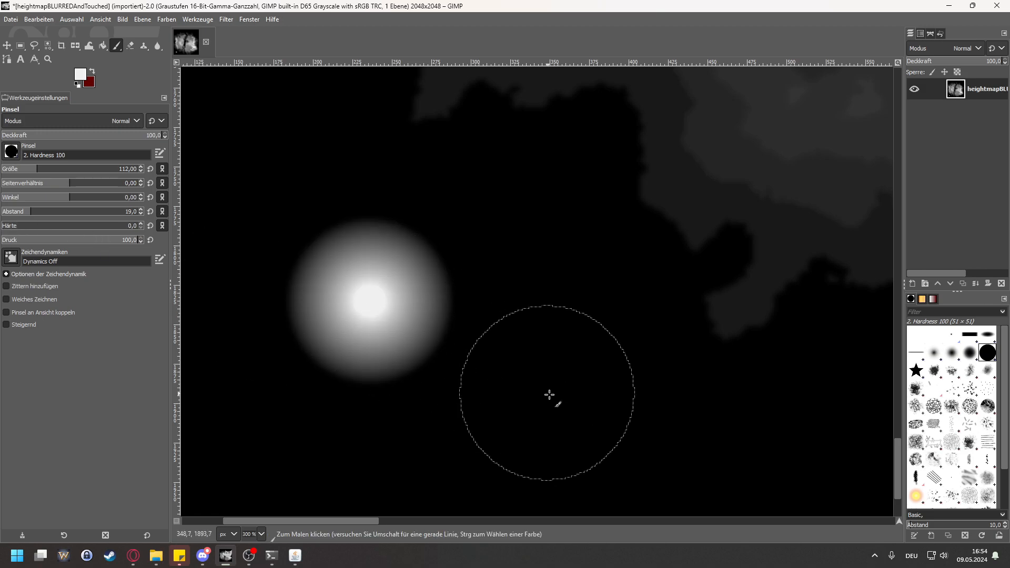
key(ctrl+z)
mouse_move(37, 229)
mouse_down()
mouse_move(59, 231)
mouse_move(1, 229)
mouse_up()
click(330, 299)
key(ctrl+z)
Step: Try painting in the black corner with a strongly reduced brush spacing and with spacing 133, undoing everything painted
drag(65, 211, 1, 212)
drag(362, 290, 470, 343)
key(ctrl+z)
drag(45, 211, 106, 211)
click(269, 272)
click(478, 354)
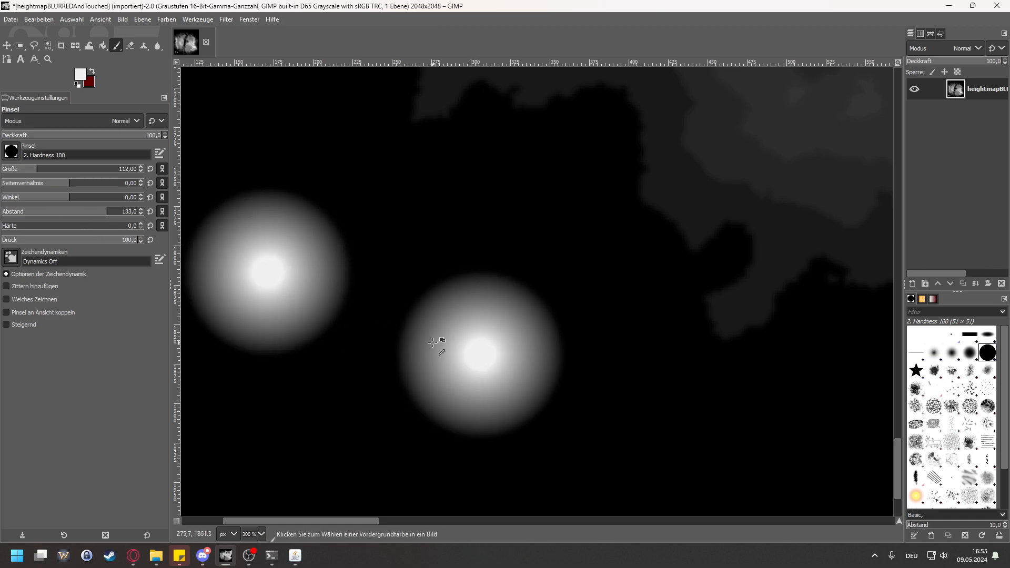
key(ctrl+z)
key(ctrl+z)
Step: Try strokes in the black corner with brush spacing 21 and 4, undoing each one
click(34, 213)
drag(318, 275, 482, 359)
key(ctrl+z)
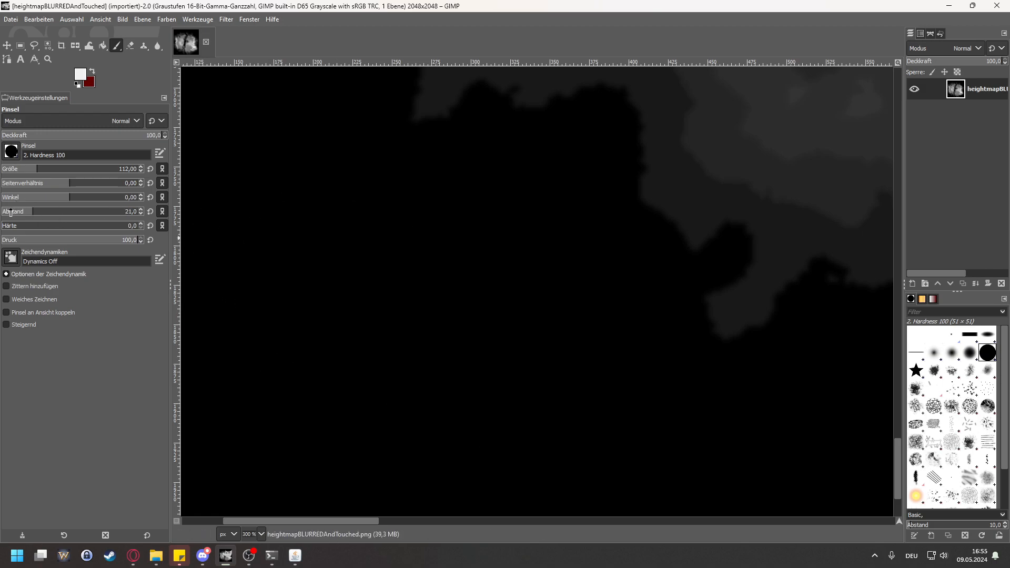
drag(344, 292, 490, 366)
key(ctrl+z)
Step: Set the brush size to 36 and try a dab in the black area along the map's southern edge, undoing it
drag(26, 174, 19, 175)
scroll(447, 249, down, 3)
scroll(507, 272, up, 10)
scroll(510, 279, down, 1)
scroll(510, 280, down, 2)
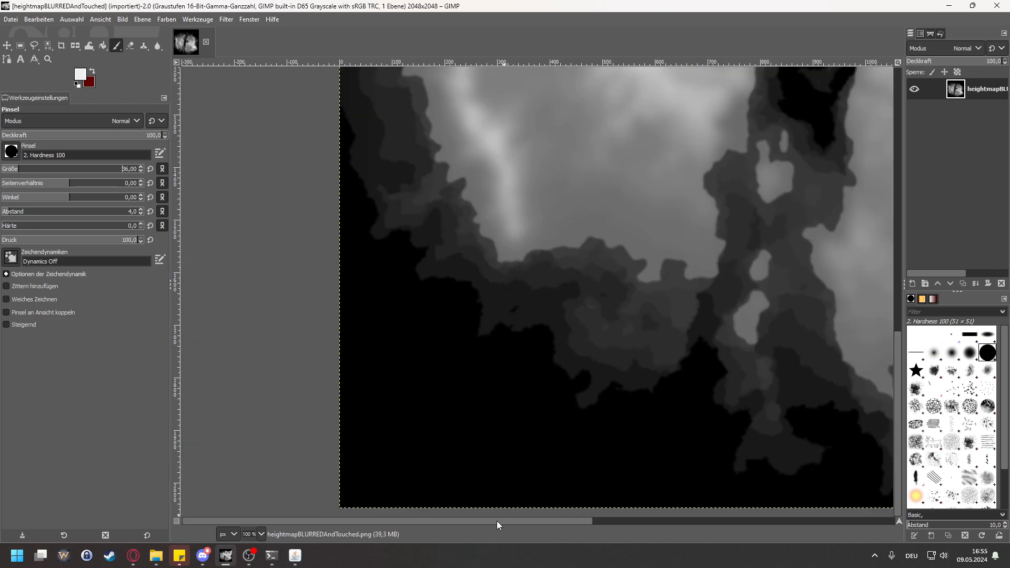
drag(496, 520, 564, 522)
click(372, 471)
key(ctrl+z)
Step: Try small dabs in the black southern area with brush force 58 and 65, undoing all of them
scroll(303, 477, up, 4)
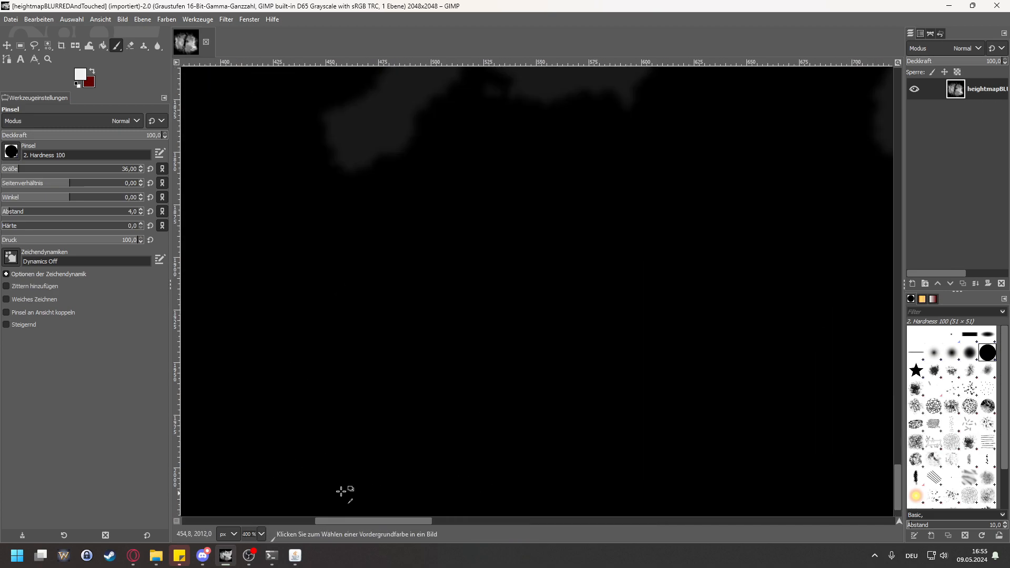
click(396, 312)
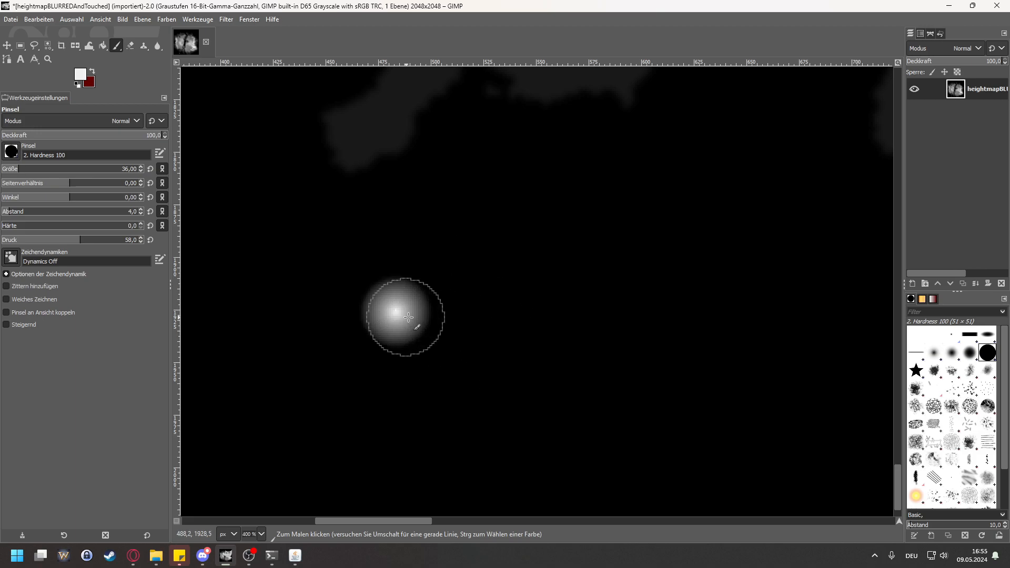
click(450, 328)
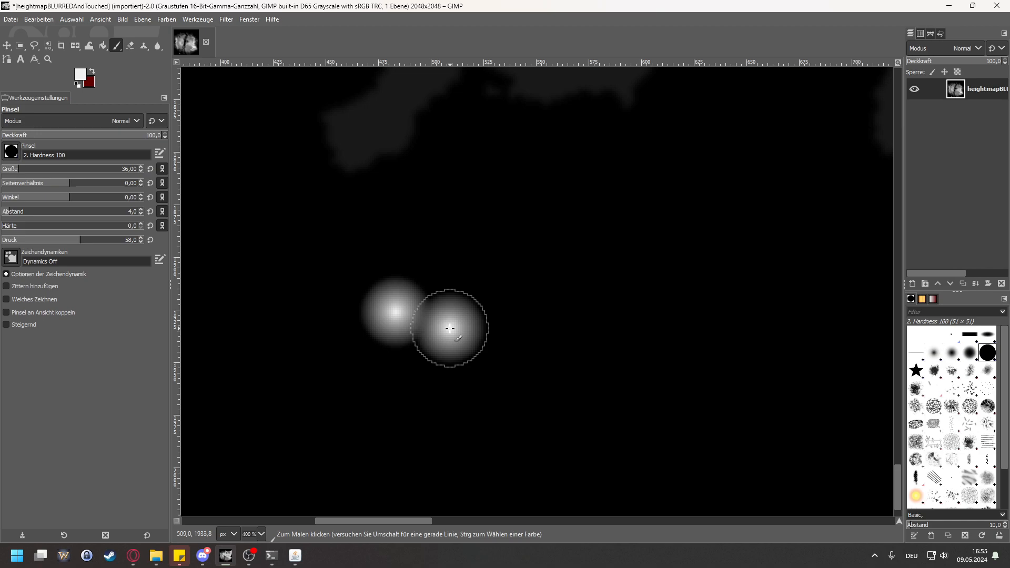
key(ctrl+z)
key(ctrl+z)
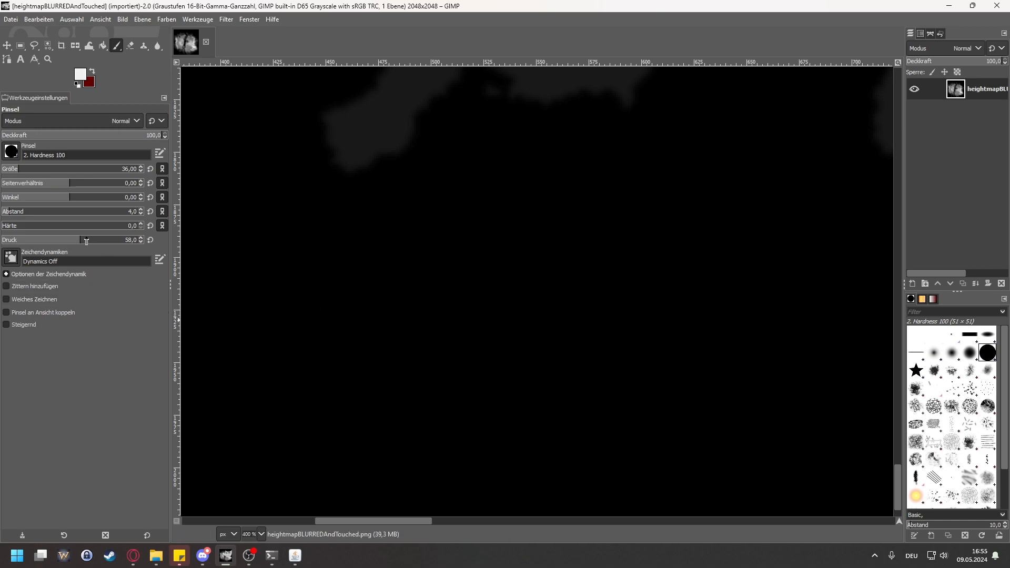
click(347, 289)
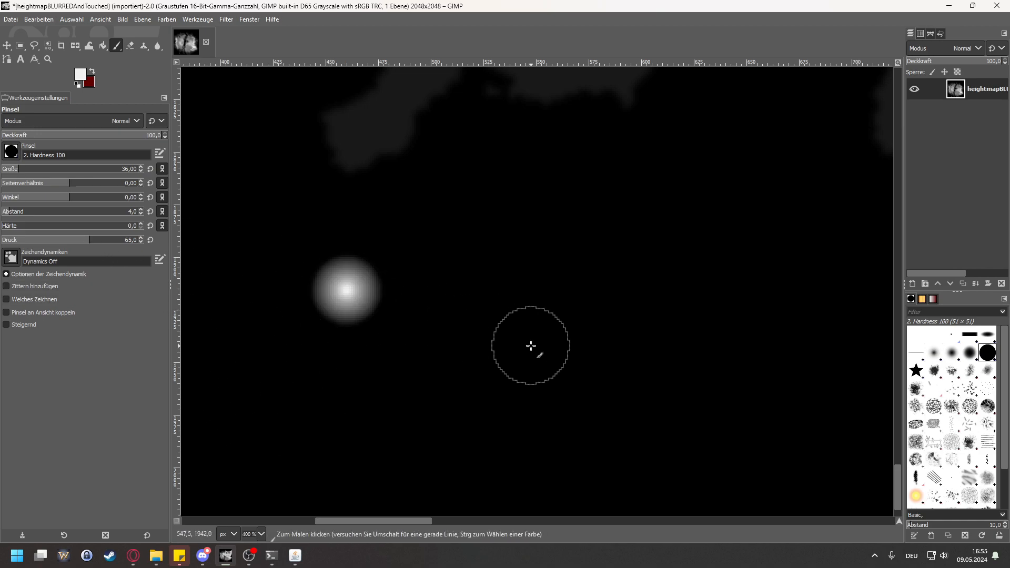
key(ctrl+z)
Step: Set the brush force to 73, try one dab in the black southern area and undo it
drag(91, 243, 99, 243)
click(372, 293)
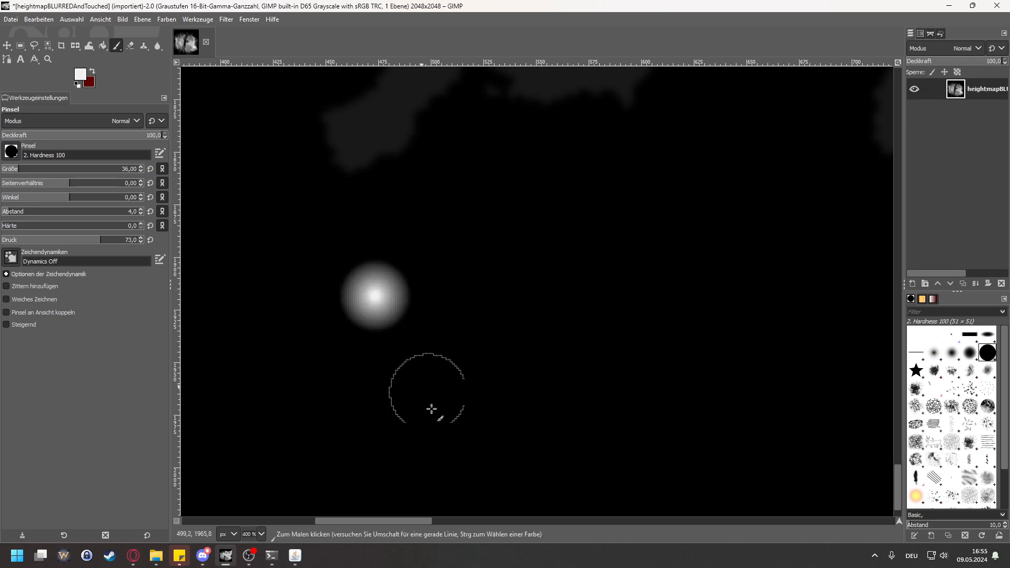
key(ctrl+z)
Step: Set the brush size to 16 and paint a bright ridge line with short side spurs along the eastern mountain range
scroll(532, 246, down, 4)
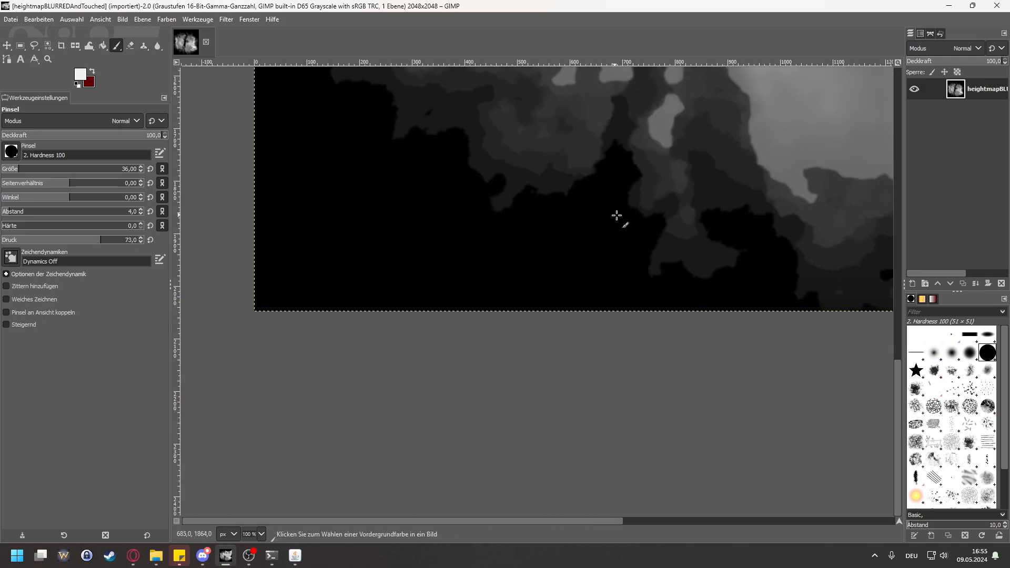
drag(608, 520, 850, 521)
scroll(791, 349, up, 6)
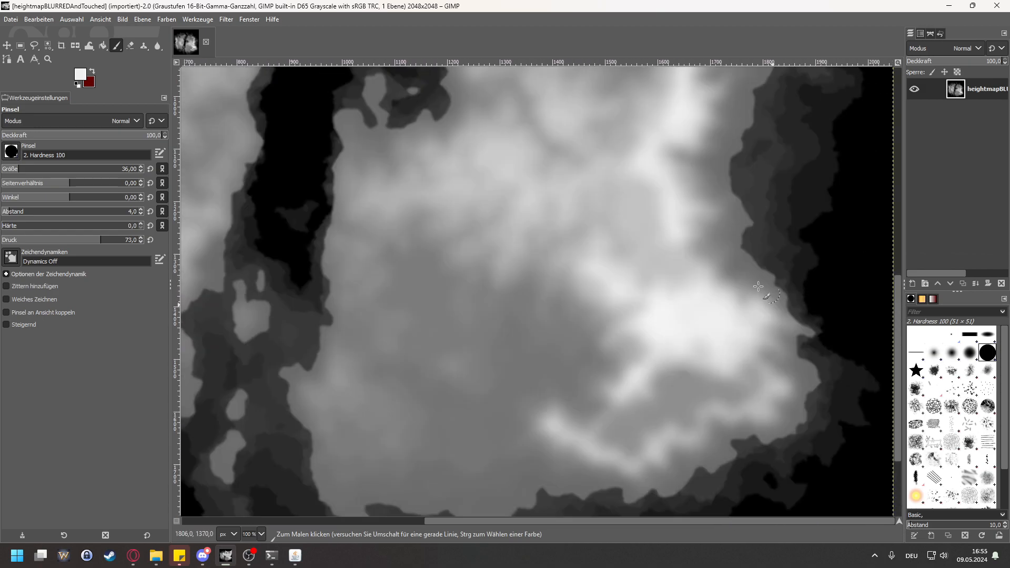
scroll(766, 291, up, 6)
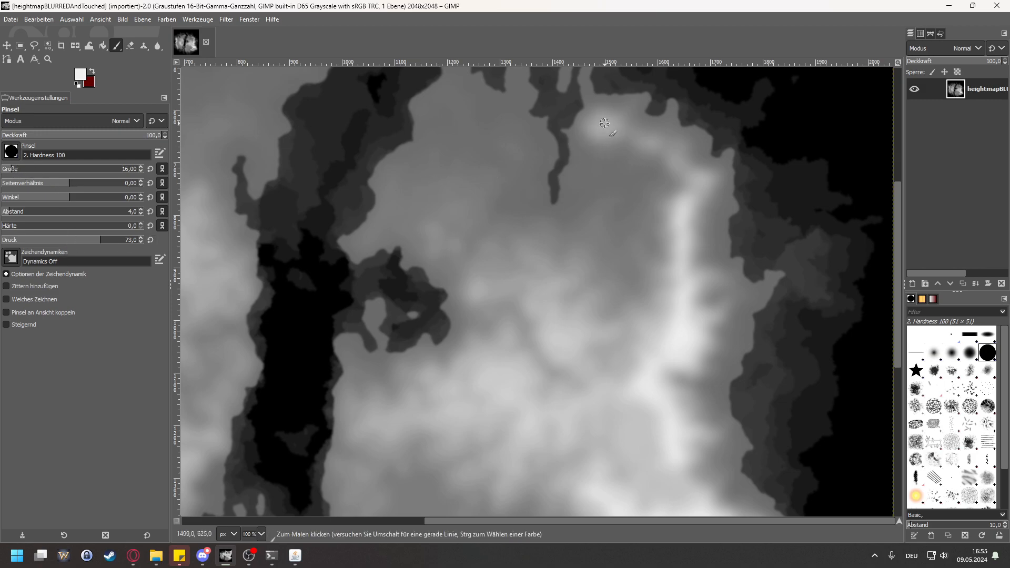
scroll(691, 237, up, 3)
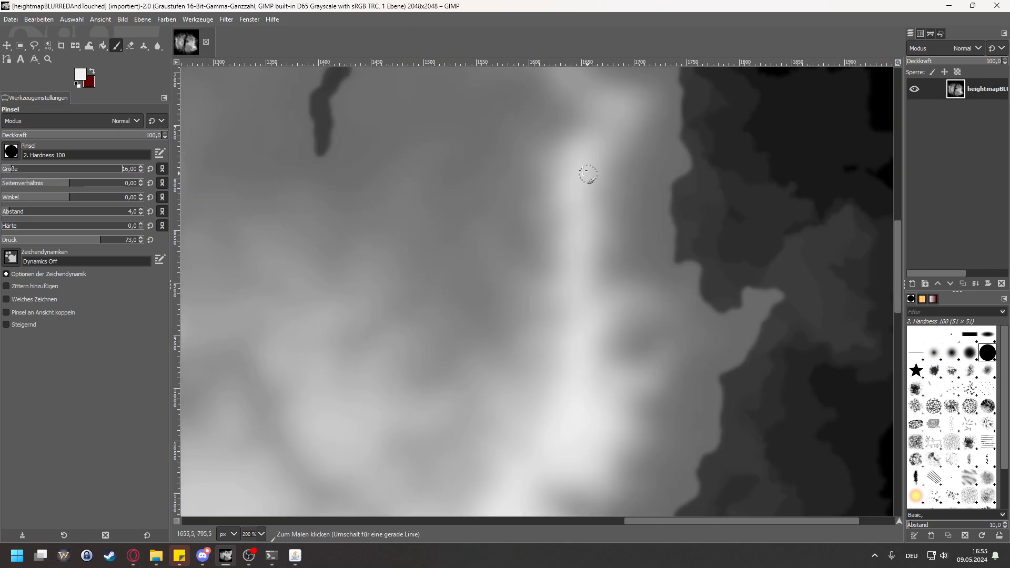
scroll(588, 174, up, 2)
mouse_move(581, 148)
mouse_down()
mouse_move(572, 194)
mouse_move(585, 274)
mouse_move(569, 325)
mouse_move(538, 348)
mouse_up()
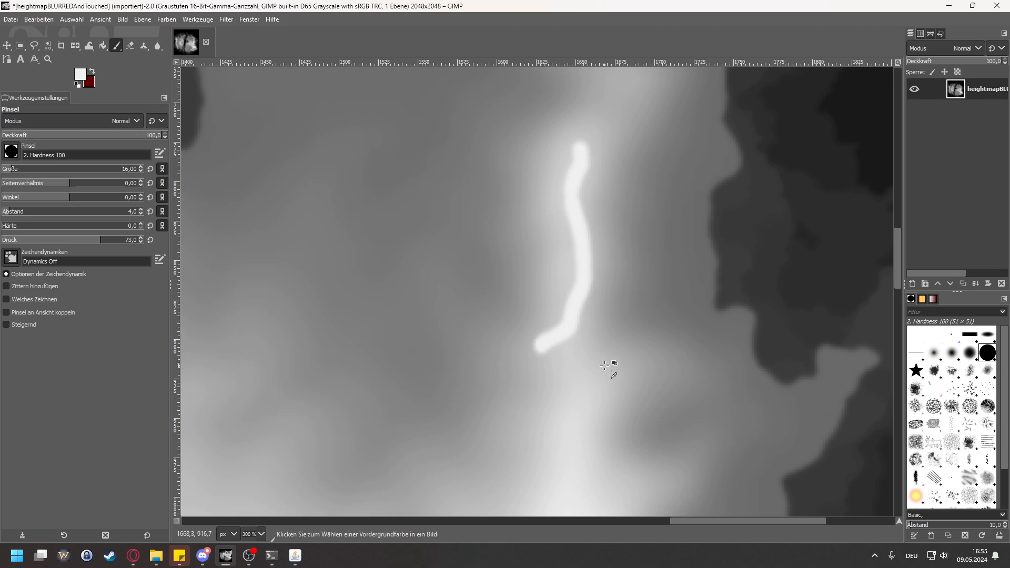
scroll(604, 365, down, 4)
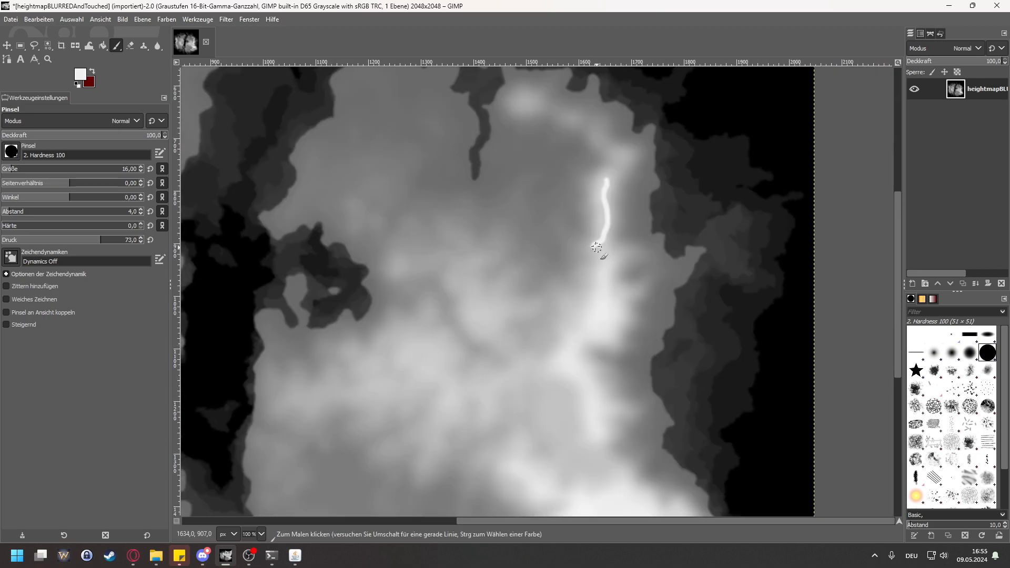
mouse_move(599, 246)
mouse_down()
mouse_move(638, 256)
mouse_move(611, 278)
mouse_move(621, 301)
mouse_up()
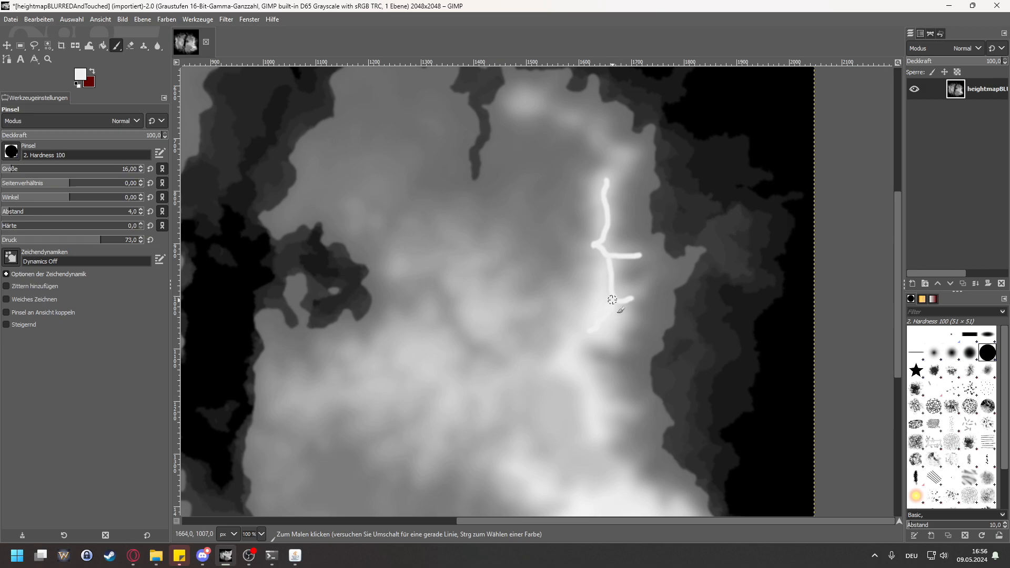
mouse_move(583, 337)
mouse_down()
mouse_move(575, 376)
mouse_move(600, 399)
mouse_move(597, 417)
mouse_move(634, 407)
mouse_up()
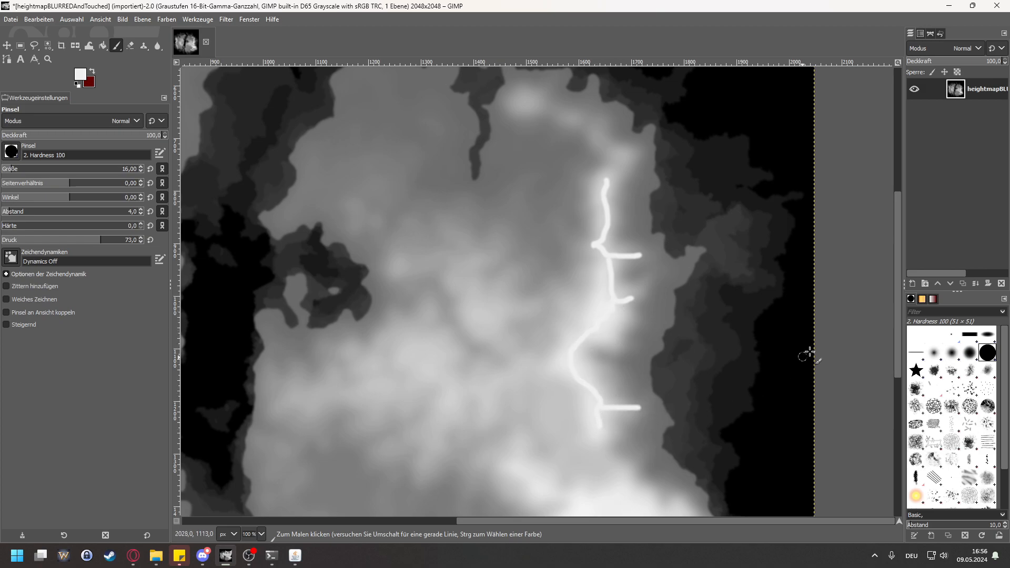
Step: Extend the eastern ridge line south and around the edge of the bright southeastern plateau
scroll(674, 344, down, 5)
drag(596, 203, 638, 276)
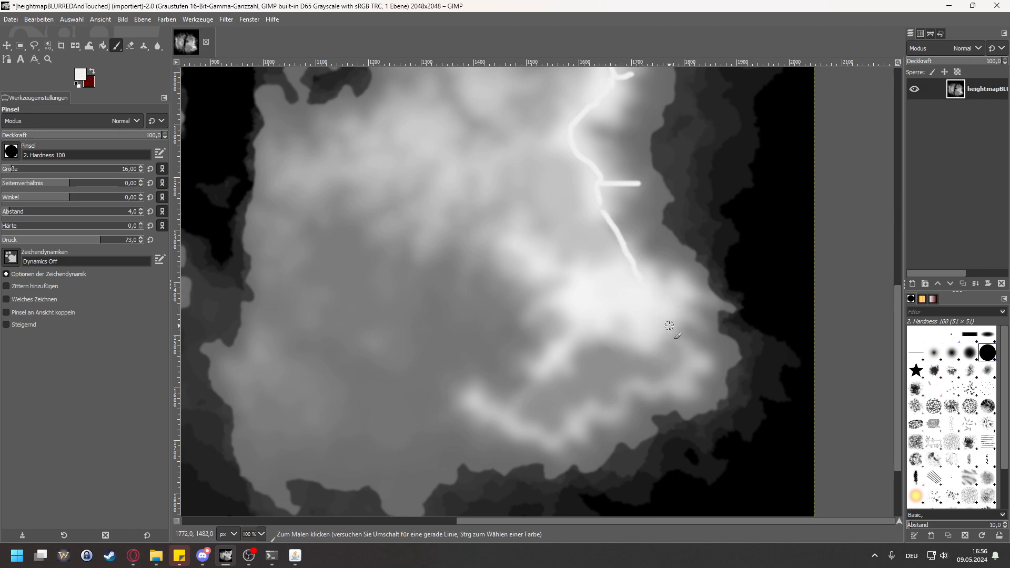
mouse_move(642, 283)
mouse_down()
mouse_move(685, 291)
mouse_move(657, 338)
mouse_move(616, 318)
mouse_move(582, 318)
mouse_up()
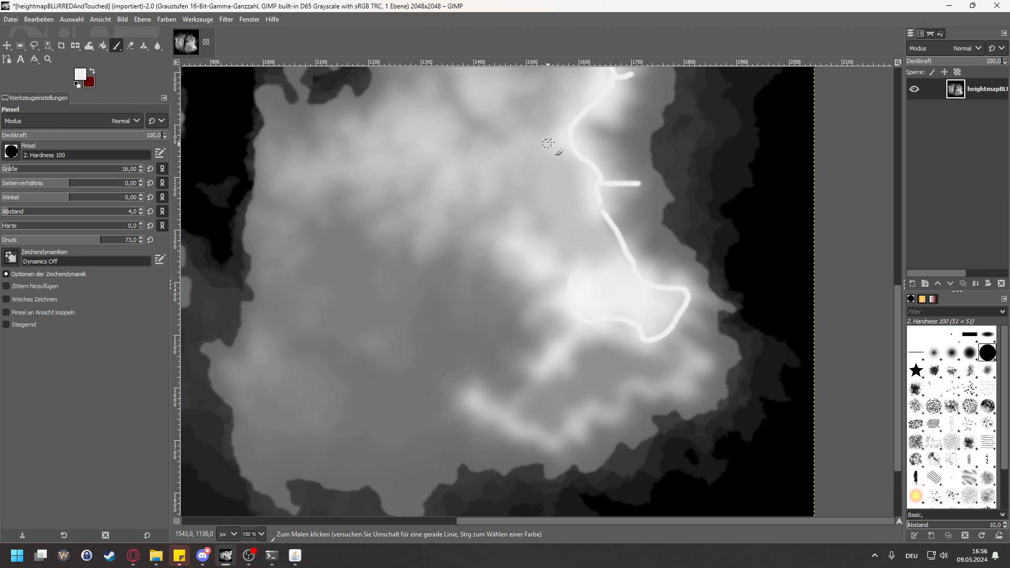
Step: Paint branching ridge lines westward from the eastern range across the landmass's central highlands, plus a small separate ridge north of them
drag(567, 141, 526, 142)
mouse_move(505, 154)
mouse_down()
mouse_move(483, 194)
mouse_move(486, 162)
mouse_move(450, 181)
mouse_up()
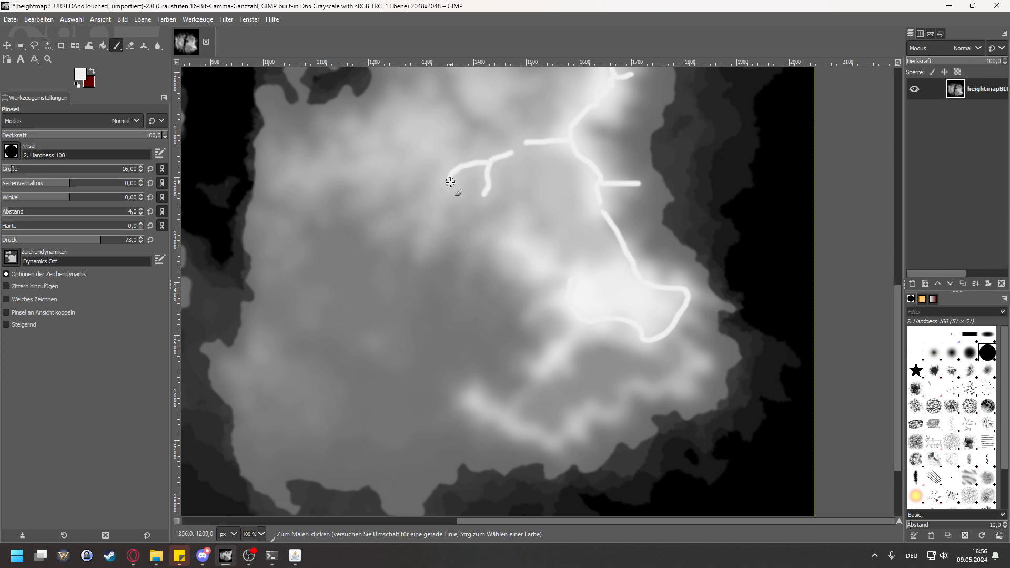
drag(900, 300, 899, 243)
mouse_move(451, 316)
mouse_down()
mouse_move(421, 286)
mouse_move(433, 271)
mouse_move(398, 293)
mouse_move(405, 279)
mouse_move(415, 281)
mouse_move(400, 300)
mouse_move(337, 315)
mouse_up()
mouse_move(471, 234)
mouse_down()
mouse_move(506, 228)
mouse_move(500, 213)
mouse_move(497, 251)
mouse_up()
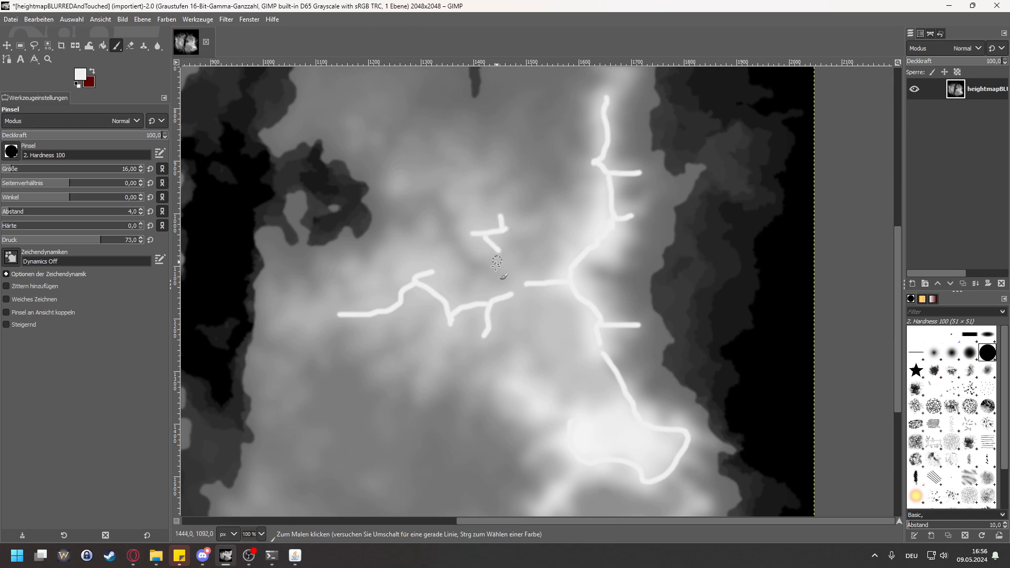
Step: Paint a ridge spur southwest of the southeastern plateau and another along the bright arc south of it
scroll(400, 339, down, 3)
drag(581, 355, 556, 391)
drag(473, 433, 559, 475)
Step: Paint a bright summit with branching ridge lines on the western landmass's central highlands, undoing the first unwanted branches
ctrl+scroll(404, 343, down, 2)
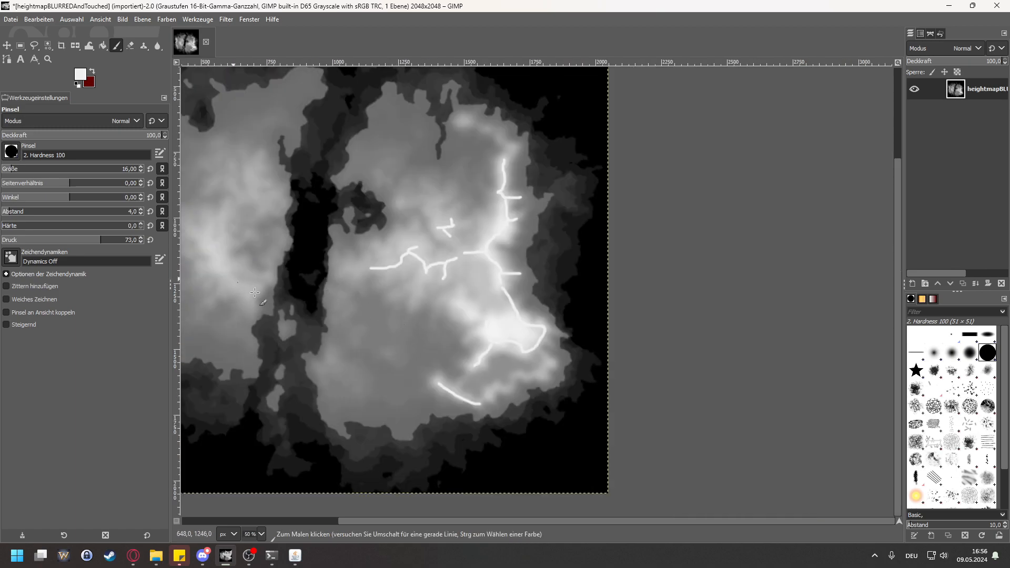
scroll(437, 513, left, 5)
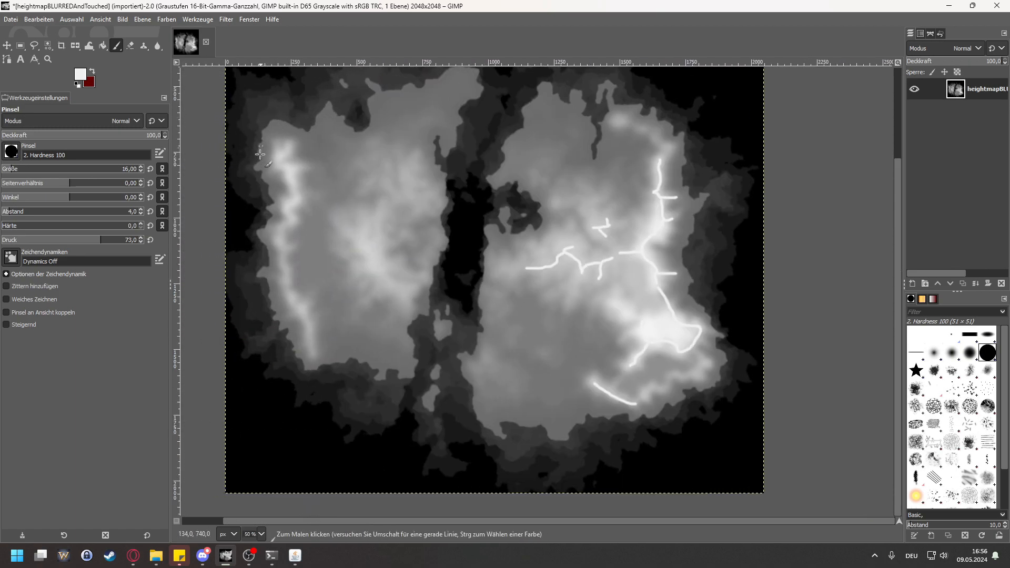
ctrl+scroll(379, 262, up, 2)
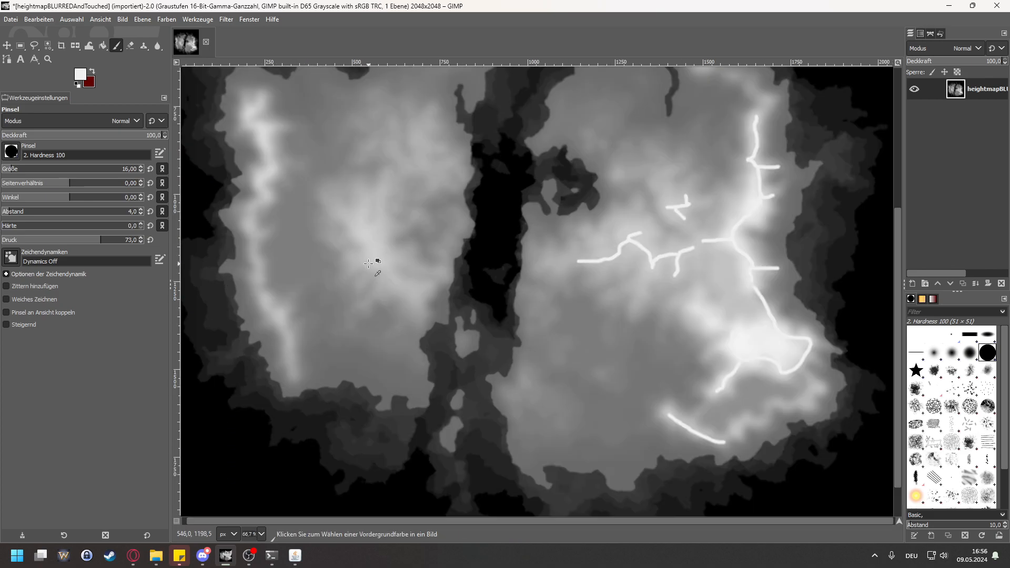
ctrl+scroll(368, 234, down, 1)
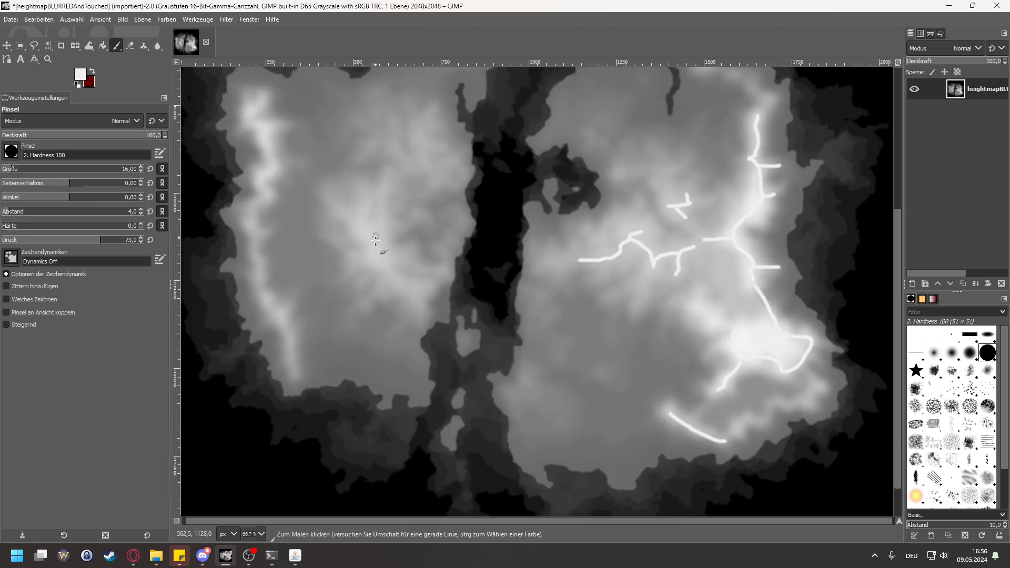
mouse_move(372, 255)
mouse_down()
mouse_move(404, 287)
mouse_move(436, 293)
mouse_move(408, 261)
mouse_up()
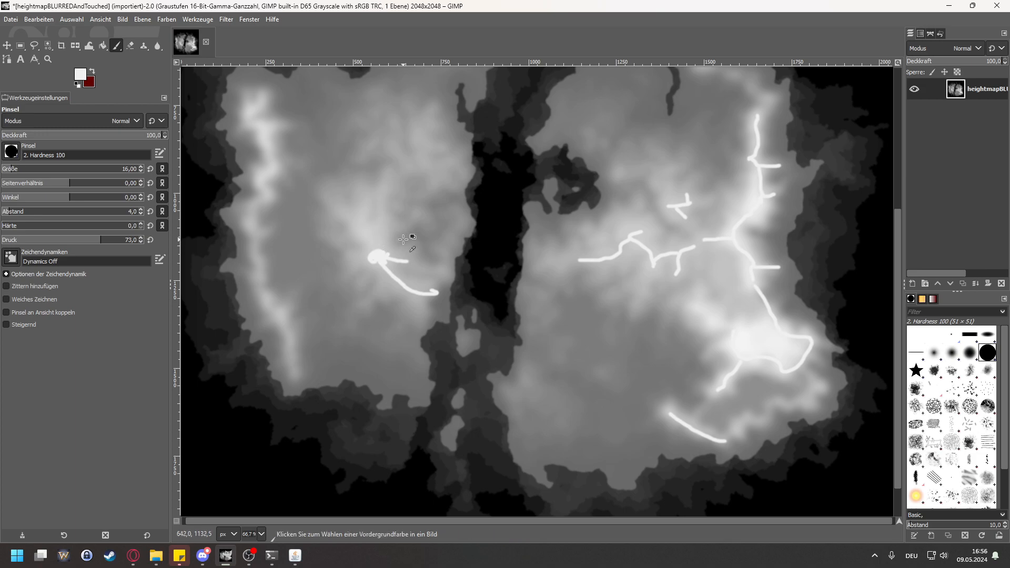
key(ctrl+z)
key(ctrl+z)
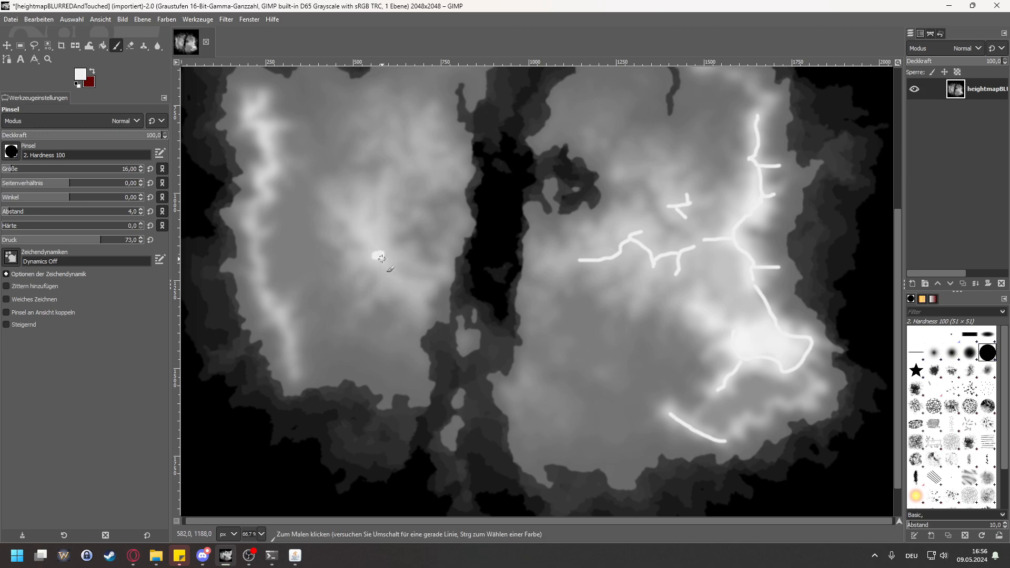
mouse_move(381, 258)
mouse_down()
mouse_move(409, 291)
mouse_move(424, 290)
mouse_up()
mouse_move(373, 253)
mouse_down()
mouse_move(381, 202)
mouse_move(365, 236)
mouse_move(341, 214)
mouse_move(363, 216)
mouse_up()
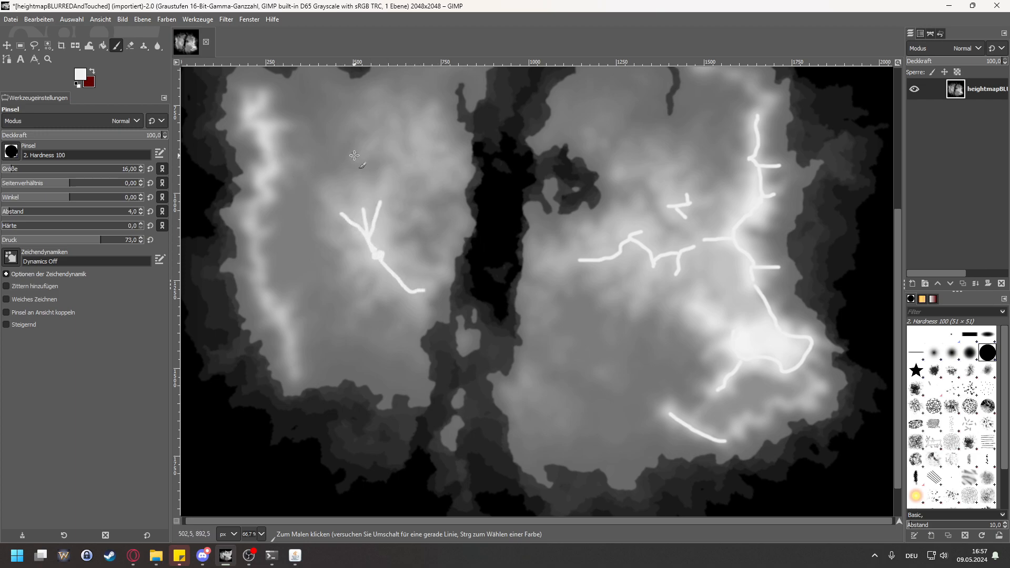
Step: With the Blur/Sharpen tool at size 36 and rate 100, soften the northern branches of the western landmass's central ridge
click(158, 46)
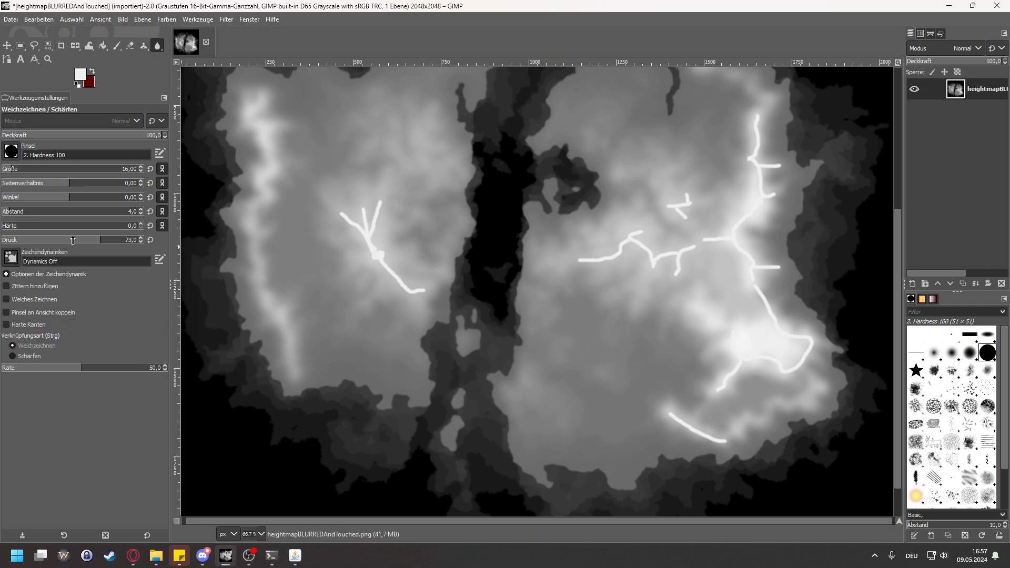
click(17, 169)
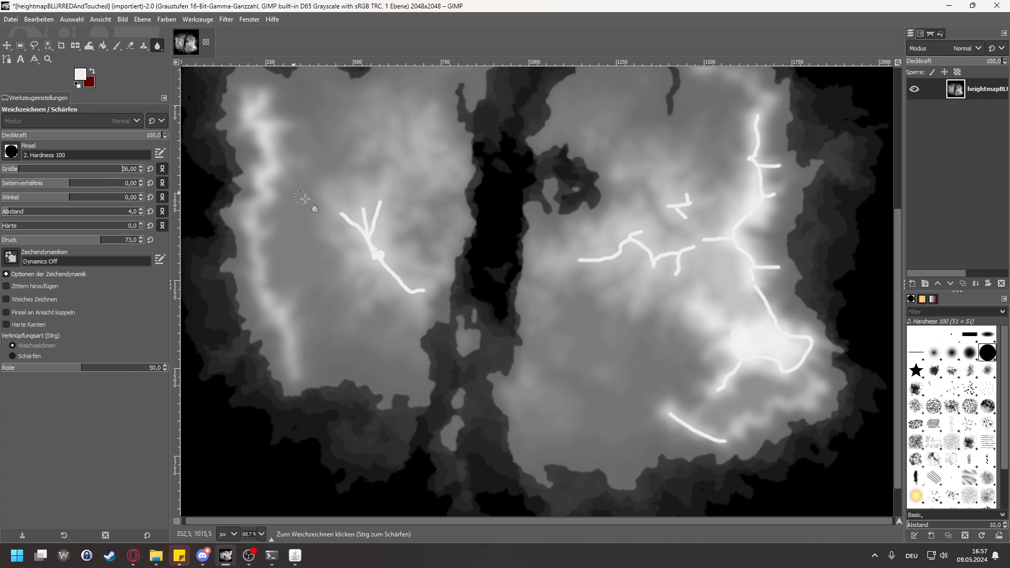
drag(357, 218, 343, 215)
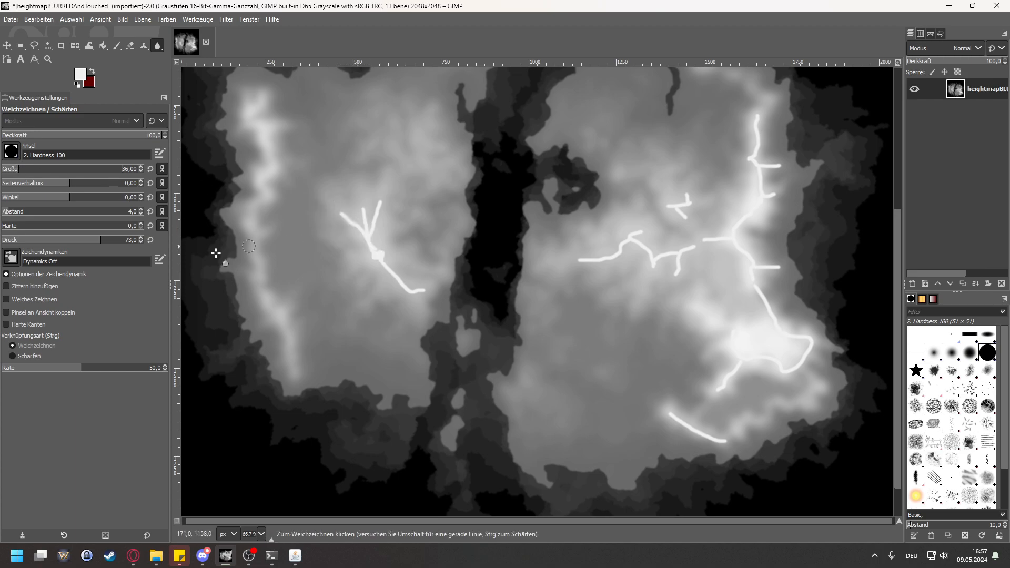
drag(113, 372, 168, 370)
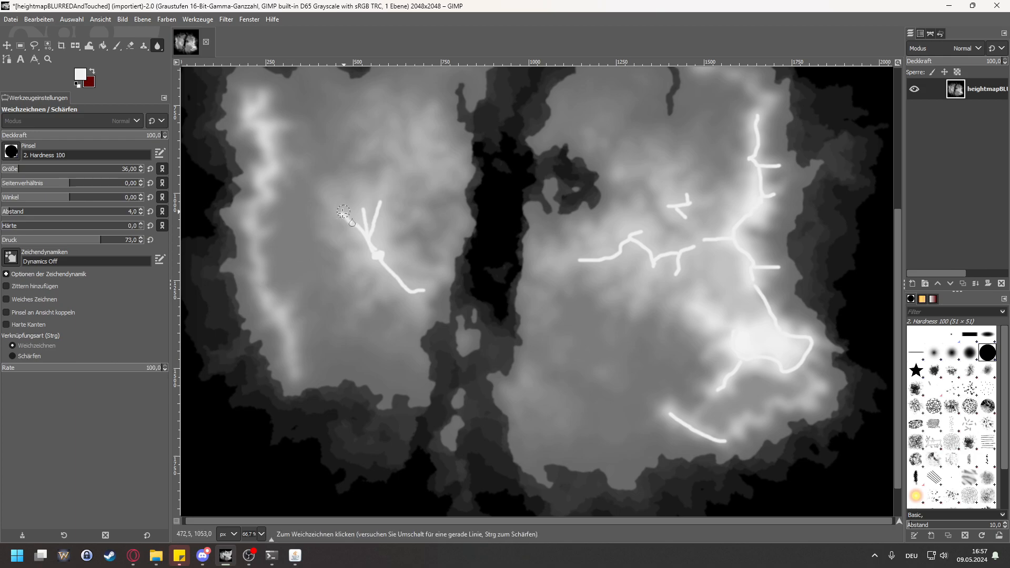
drag(333, 217, 348, 221)
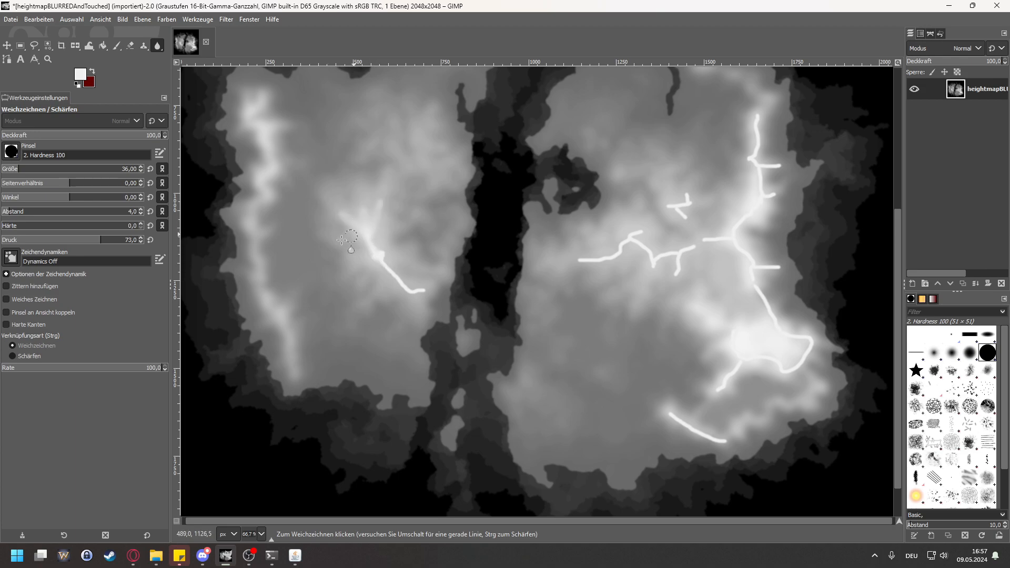
Step: Set the blur brush hardness to 57 and soften the summit and southeastern branch of the western landmass's central ridge
click(79, 227)
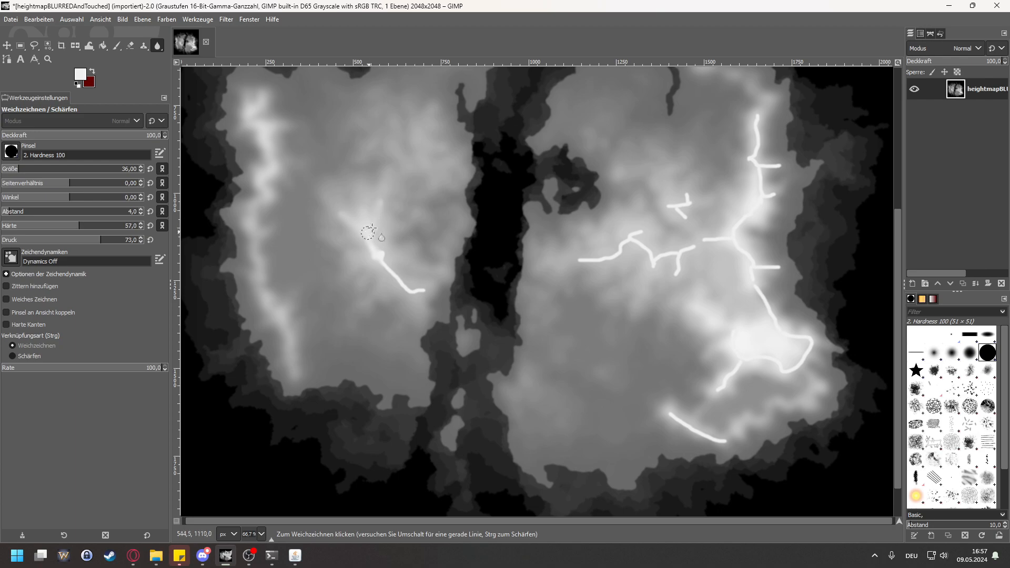
mouse_move(372, 253)
mouse_down()
mouse_move(414, 301)
mouse_move(395, 280)
mouse_move(417, 287)
mouse_move(393, 286)
mouse_move(375, 251)
mouse_move(411, 295)
mouse_up()
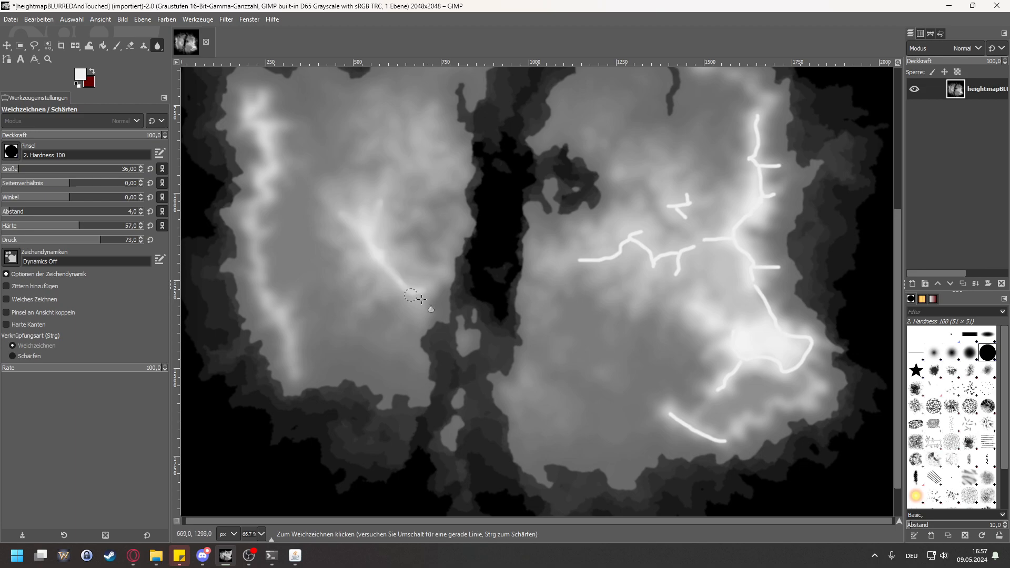
mouse_move(380, 256)
mouse_down()
mouse_move(386, 219)
mouse_move(342, 212)
mouse_move(408, 284)
mouse_move(341, 210)
mouse_up()
Step: Blur the painted ridge lines across the eastern landmass, from the southern arc and plateau up to the central and eastern ranges
drag(405, 520, 472, 524)
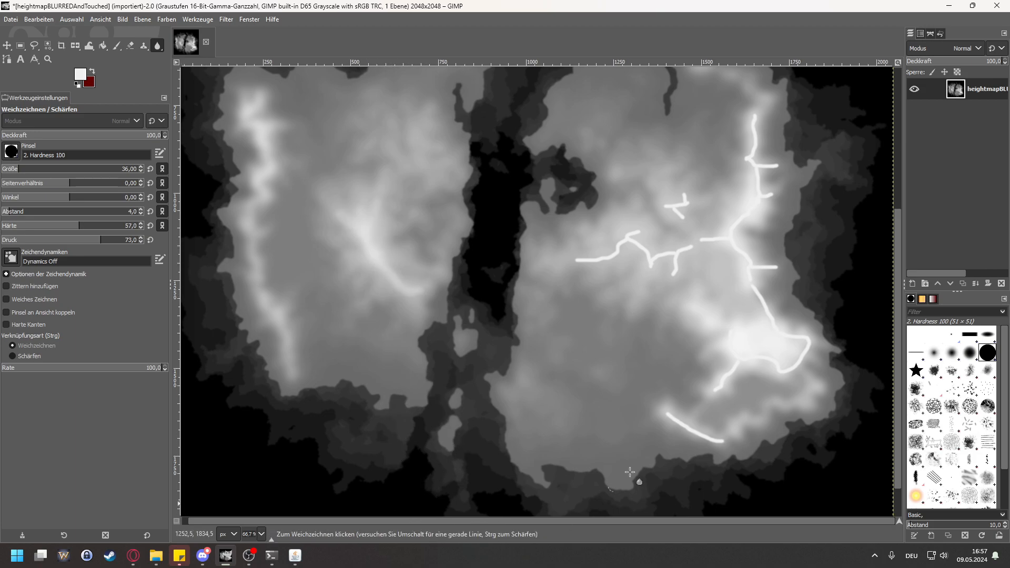
mouse_move(717, 441)
mouse_down()
mouse_move(668, 416)
mouse_move(729, 445)
mouse_move(666, 419)
mouse_up()
drag(713, 391, 778, 359)
mouse_move(722, 383)
mouse_down()
mouse_move(728, 333)
mouse_move(774, 377)
mouse_move(769, 365)
mouse_move(802, 370)
mouse_move(770, 368)
mouse_move(772, 359)
mouse_move(815, 360)
mouse_move(816, 348)
mouse_move(802, 332)
mouse_move(779, 374)
mouse_move(804, 336)
mouse_move(787, 344)
mouse_move(778, 334)
mouse_move(802, 378)
mouse_move(749, 282)
mouse_move(770, 317)
mouse_move(763, 293)
mouse_move(775, 278)
mouse_move(767, 267)
mouse_move(751, 271)
mouse_move(751, 287)
mouse_move(793, 271)
mouse_move(702, 230)
mouse_move(729, 235)
mouse_move(713, 234)
mouse_move(723, 229)
mouse_move(689, 240)
mouse_move(698, 261)
mouse_move(782, 256)
mouse_move(739, 271)
mouse_move(758, 273)
mouse_move(748, 260)
mouse_move(772, 273)
mouse_move(723, 255)
mouse_move(737, 243)
mouse_move(733, 228)
mouse_move(686, 248)
mouse_move(674, 272)
mouse_move(681, 280)
mouse_move(638, 268)
mouse_move(652, 257)
mouse_move(683, 262)
mouse_move(679, 242)
mouse_move(724, 239)
mouse_move(674, 230)
mouse_move(669, 210)
mouse_move(685, 216)
mouse_move(653, 206)
mouse_move(703, 210)
mouse_move(658, 258)
mouse_move(634, 234)
mouse_move(630, 247)
mouse_move(581, 259)
mouse_move(618, 246)
mouse_move(662, 255)
mouse_move(636, 238)
mouse_move(684, 257)
mouse_move(747, 223)
mouse_move(728, 243)
mouse_move(767, 205)
mouse_move(760, 150)
mouse_move(754, 177)
mouse_move(758, 131)
mouse_move(753, 156)
mouse_move(771, 162)
mouse_move(753, 130)
mouse_move(742, 166)
mouse_move(784, 168)
mouse_move(750, 157)
mouse_up()
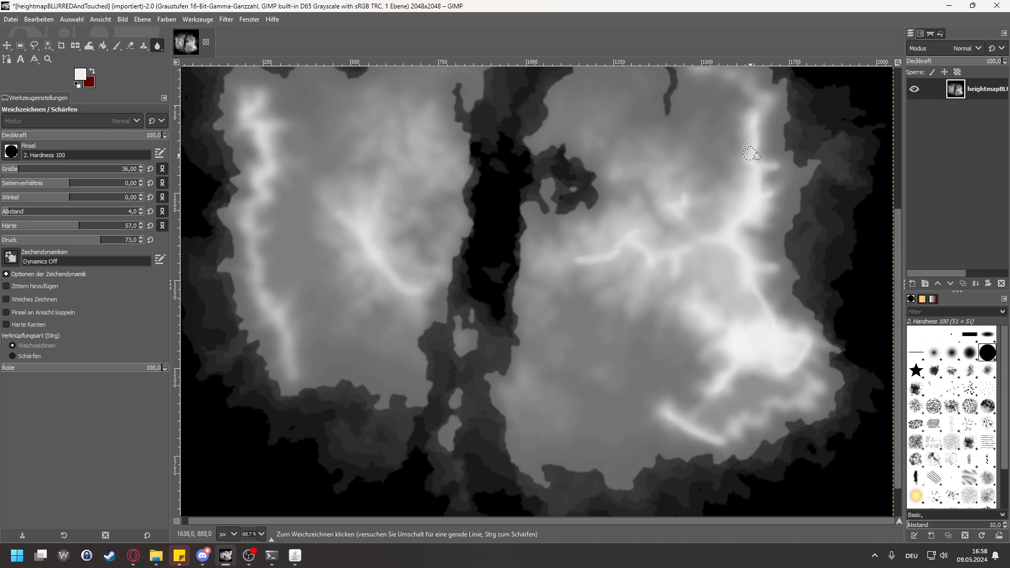
mouse_move(768, 322)
mouse_down()
mouse_move(762, 296)
mouse_move(765, 308)
mouse_move(749, 297)
mouse_up()
drag(898, 320, 899, 286)
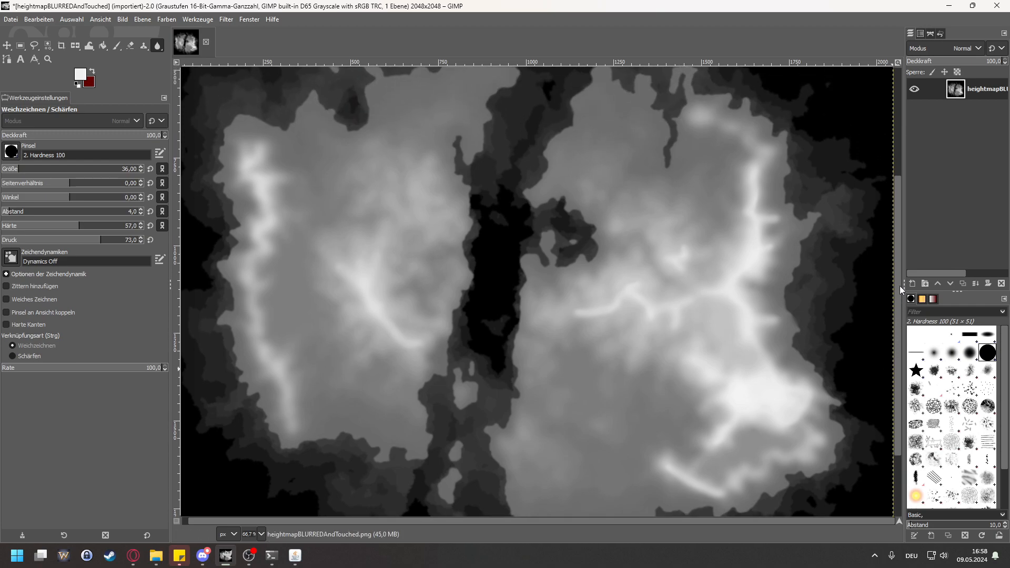
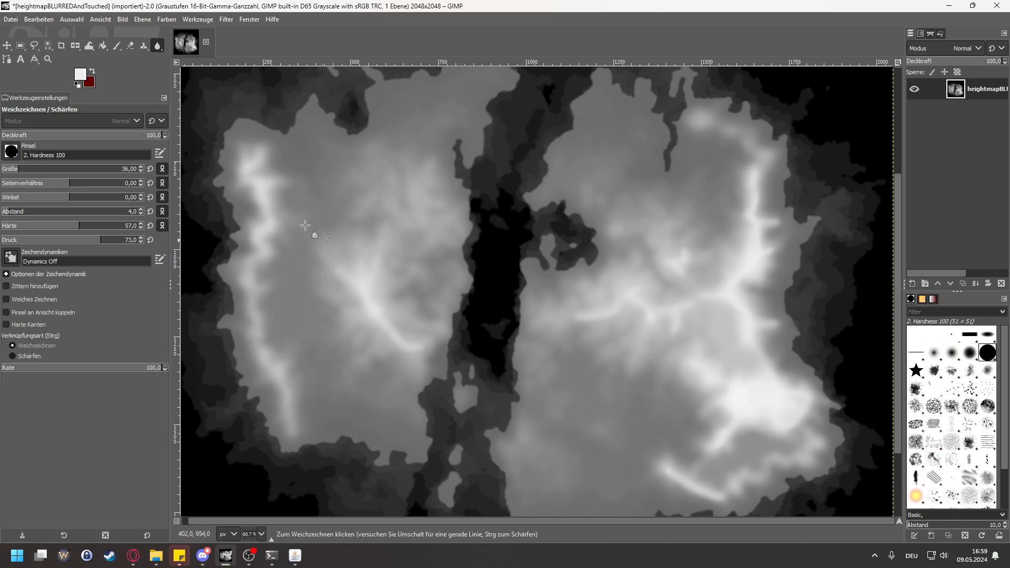
Step: Switch to the Paintbrush with hardness 0 and force 100, make test strokes at size 36, and undo them
click(116, 47)
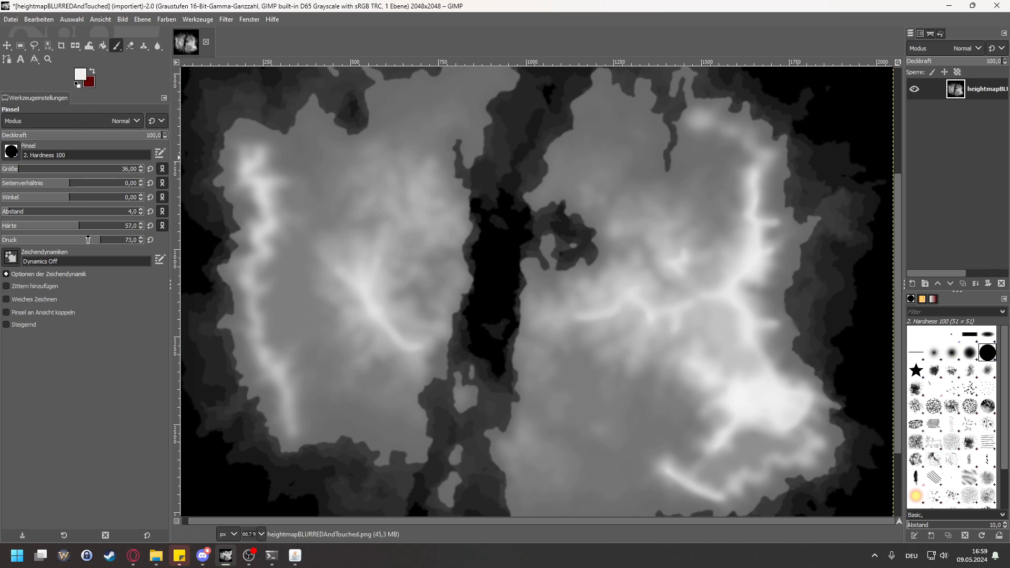
mouse_move(87, 241)
mouse_down()
mouse_move(140, 245)
mouse_move(2, 230)
mouse_up()
click(199, 468)
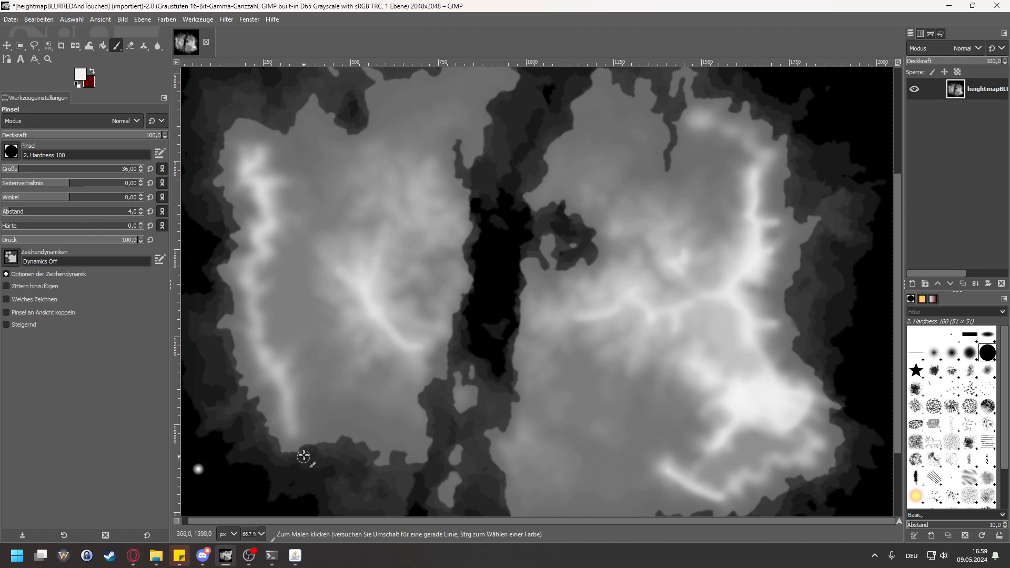
key(ctrl+z)
drag(263, 154, 246, 177)
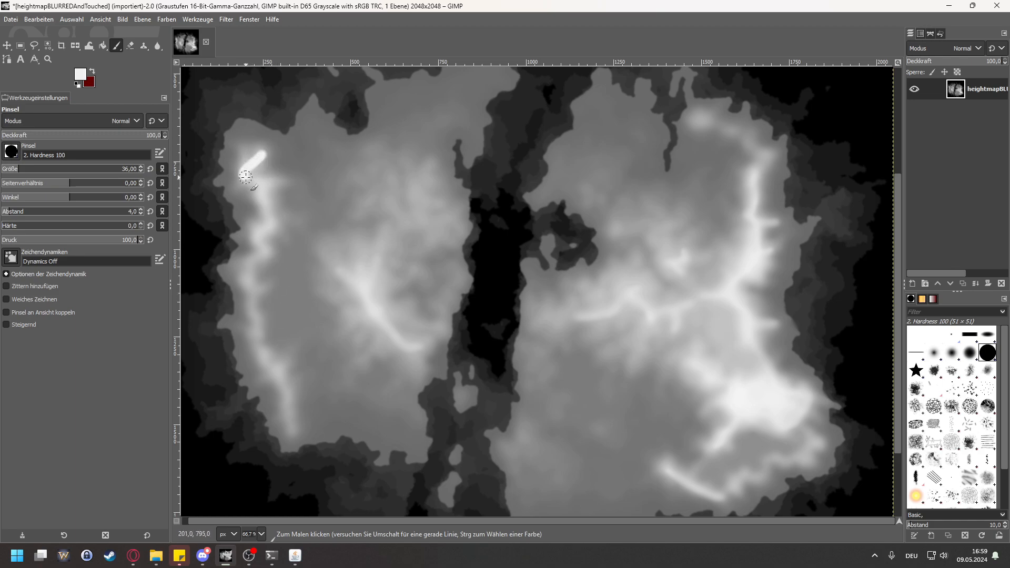
key(ctrl+z)
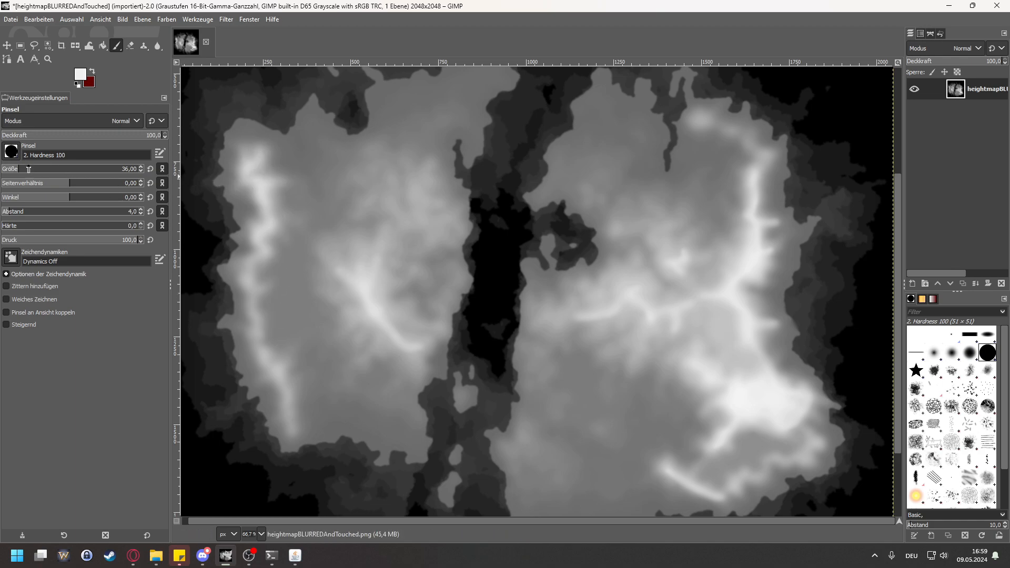
Step: Set the brush size to 11 and paint a thin bright ridge line with short side branches along the western landmass's west coast
drag(13, 169, 9, 169)
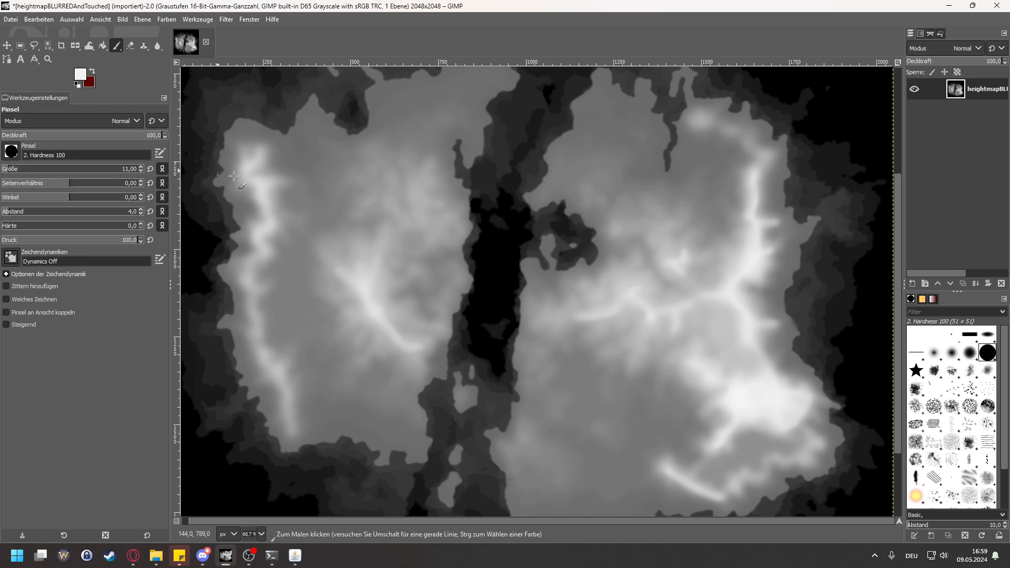
mouse_move(265, 157)
mouse_down()
mouse_move(248, 176)
mouse_move(262, 201)
mouse_up()
drag(252, 283, 259, 313)
drag(271, 363, 298, 431)
drag(278, 371, 288, 361)
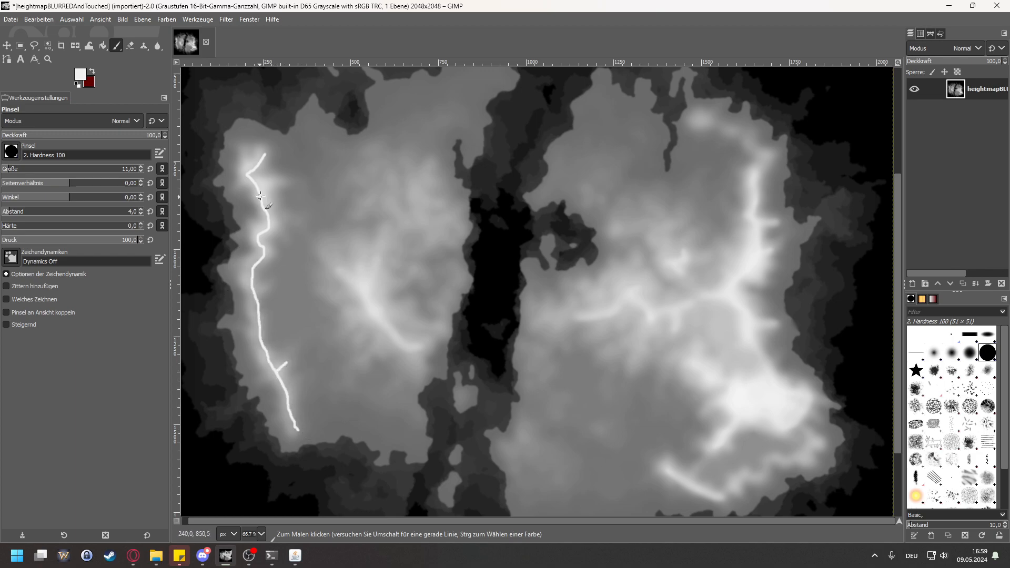
drag(259, 185, 280, 182)
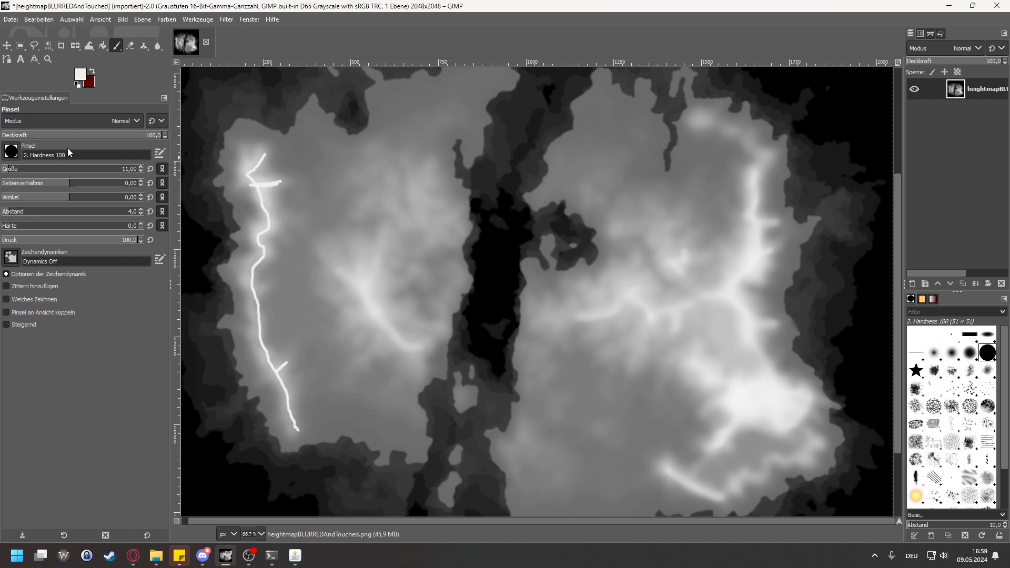
Step: Blur the painted west-coast ridge line with the Blur/Sharpen tool at size 30, hardness 76 and force 69
click(160, 47)
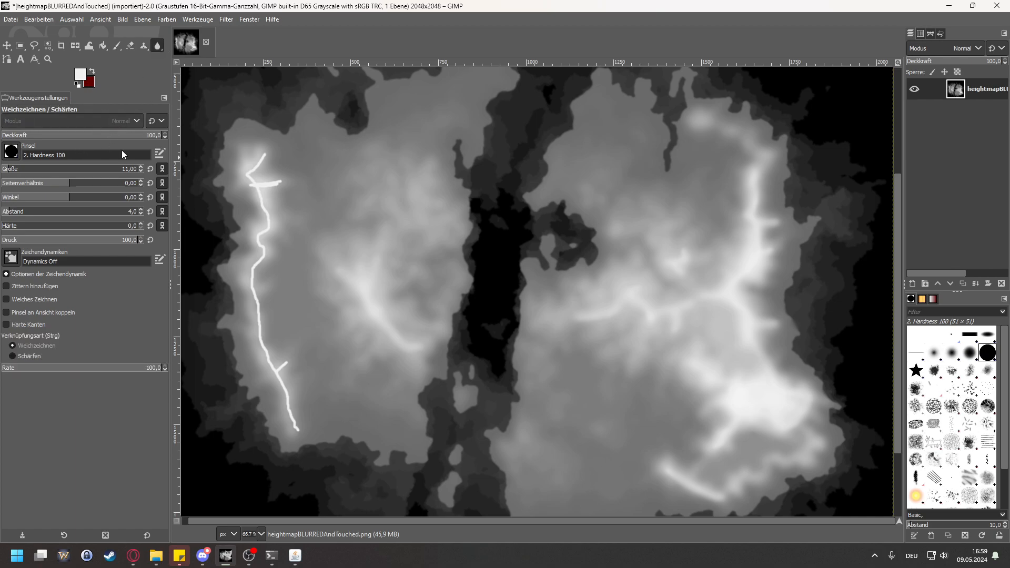
drag(62, 226, 93, 227)
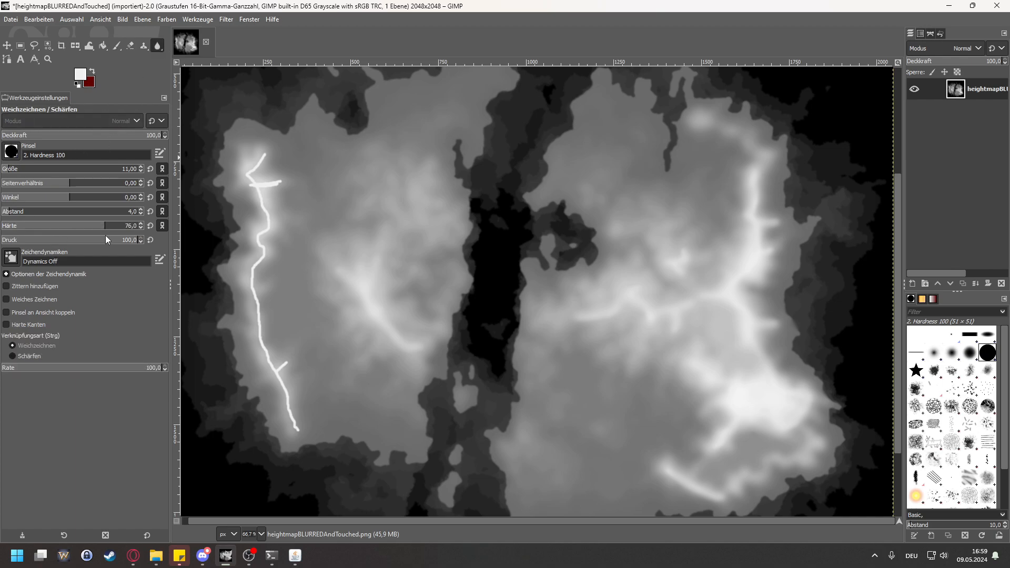
drag(80, 241, 95, 241)
drag(49, 168, 17, 173)
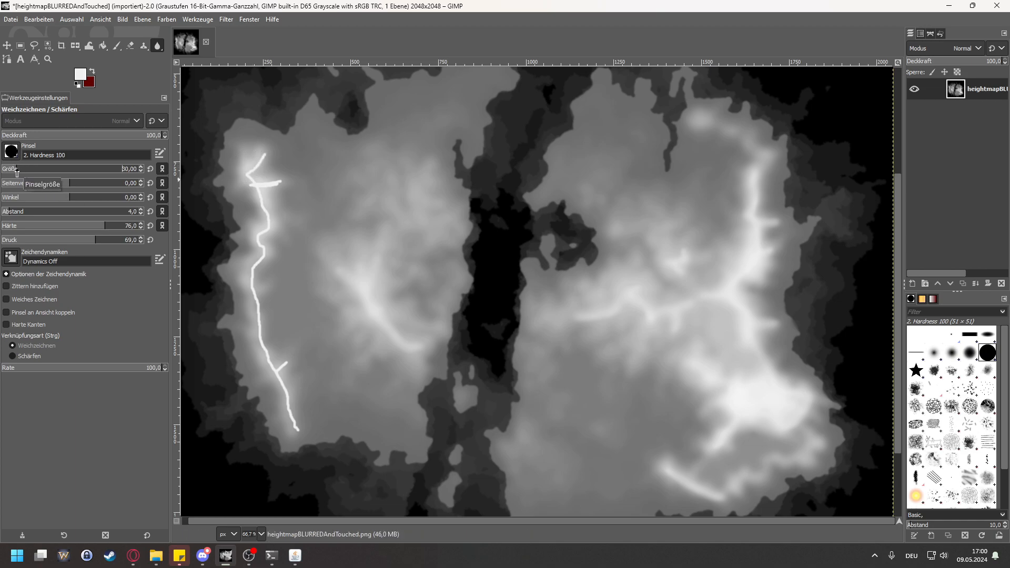
mouse_move(261, 159)
mouse_down()
mouse_move(243, 176)
mouse_move(253, 188)
mouse_move(289, 185)
mouse_move(266, 181)
mouse_move(257, 155)
mouse_move(265, 159)
mouse_move(252, 187)
mouse_move(268, 210)
mouse_move(263, 238)
mouse_move(274, 223)
mouse_move(256, 229)
mouse_move(267, 253)
mouse_move(265, 233)
mouse_move(250, 279)
mouse_move(265, 251)
mouse_move(265, 182)
mouse_move(267, 259)
mouse_move(256, 282)
mouse_move(253, 271)
mouse_move(260, 306)
mouse_move(252, 260)
mouse_move(251, 313)
mouse_move(280, 385)
mouse_move(289, 362)
mouse_move(261, 350)
mouse_move(298, 432)
mouse_move(282, 382)
mouse_move(289, 360)
mouse_move(270, 380)
mouse_move(249, 329)
mouse_move(266, 347)
mouse_move(252, 271)
mouse_move(275, 231)
mouse_move(269, 153)
mouse_move(280, 182)
mouse_move(267, 226)
mouse_move(266, 328)
mouse_move(293, 365)
mouse_move(273, 367)
mouse_move(260, 318)
mouse_up()
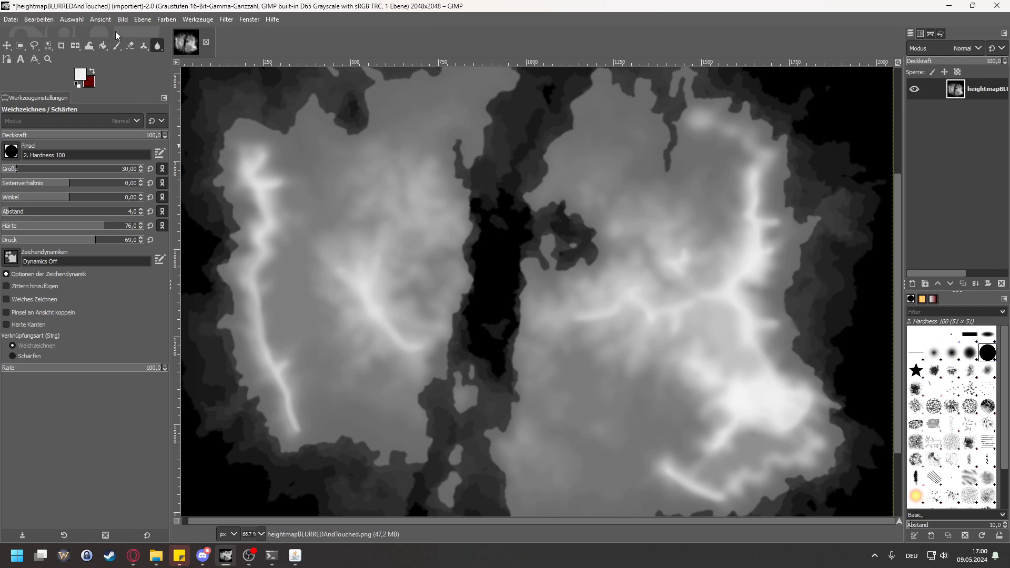
Step: Export the image as heightmapMaybeDone.png into the maps folder, and close GIMP without saving the project
click(11, 20)
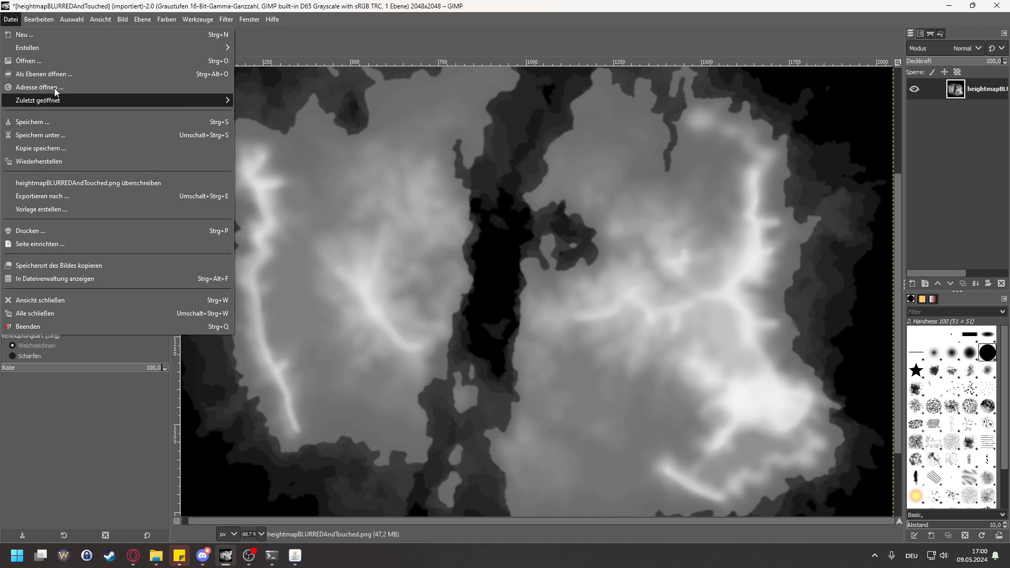
click(63, 197)
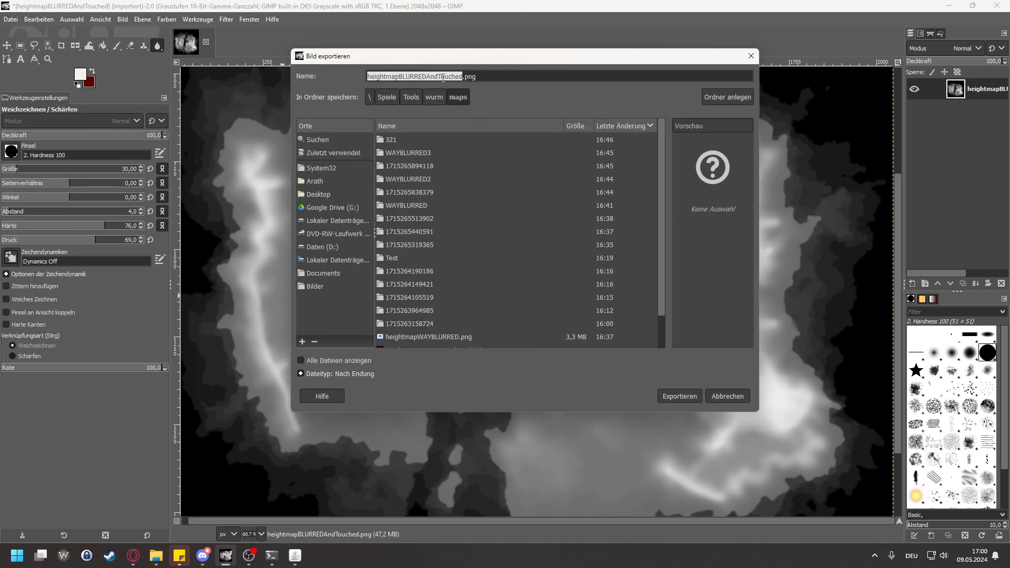
click(444, 77)
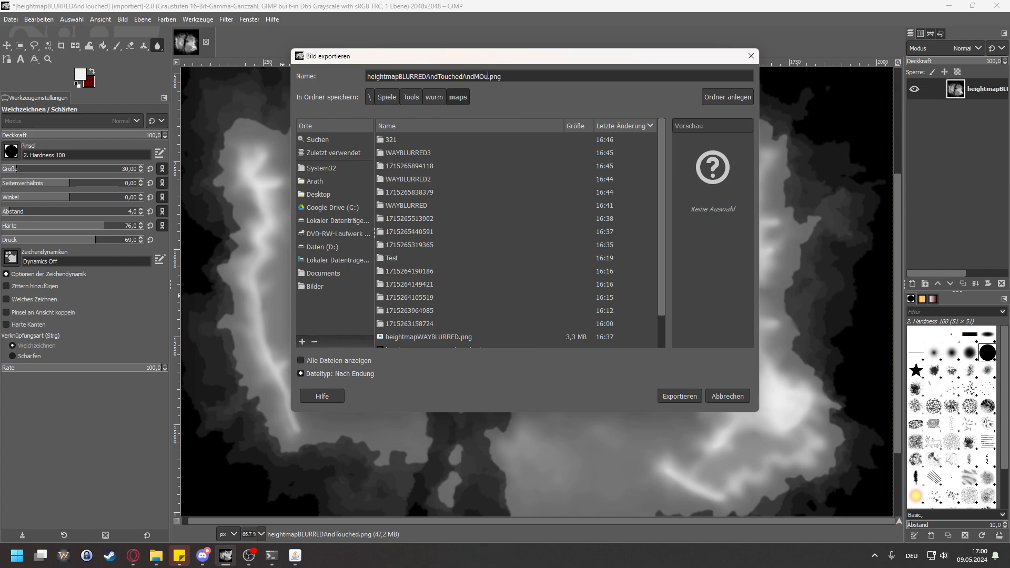
key(BackSpace)
key(BackSpace)
key(BackSpace)
key(BackSpace)
key(BackSpace)
key(BackSpace)
key(BackSpace)
key(BackSpace)
key(BackSpace)
key(BackSpace)
key(BackSpace)
key(BackSpace)
key(BackSpace)
key(BackSpace)
key(BackSpace)
key(BackSpace)
key(BackSpace)
key(BackSpace)
key(BackSpace)
key(BackSpace)
text(MaybeDon)
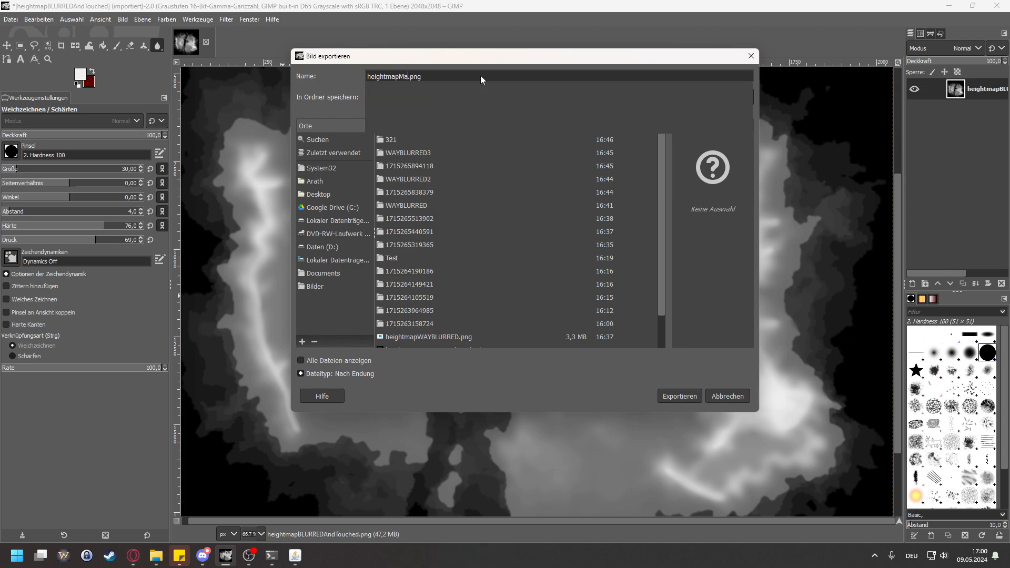
text(e)
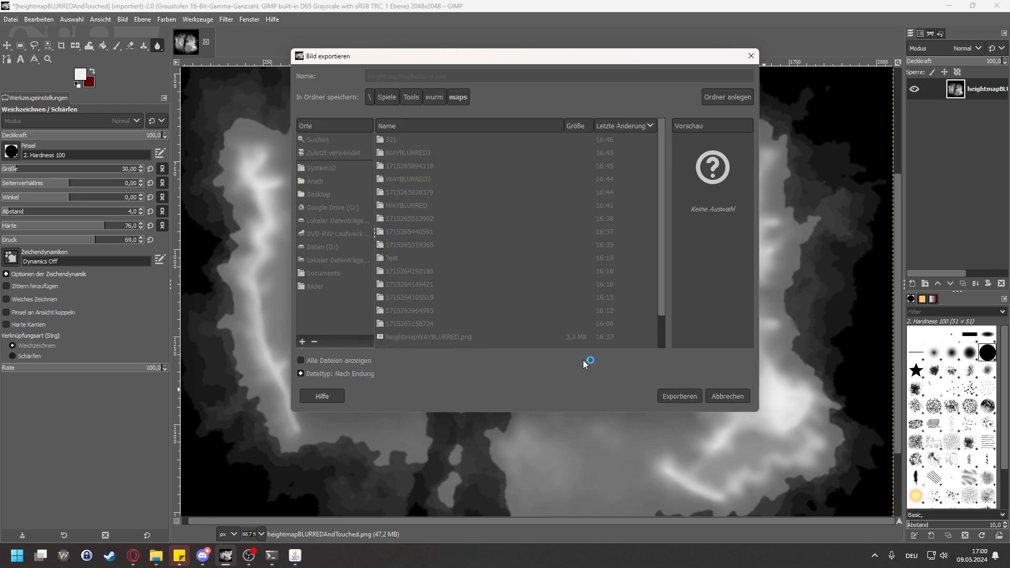
click(557, 411)
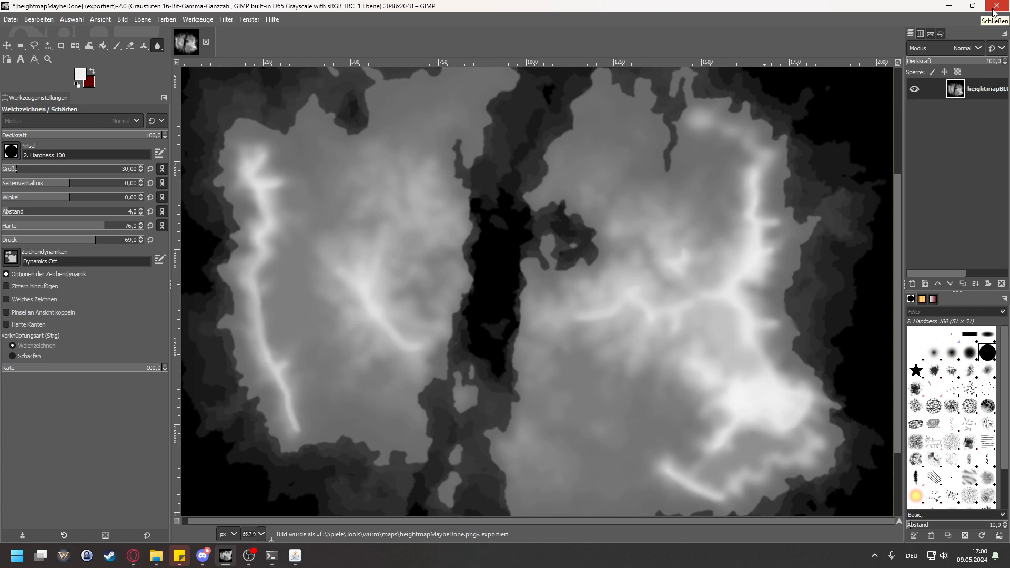
click(994, 9)
click(273, 276)
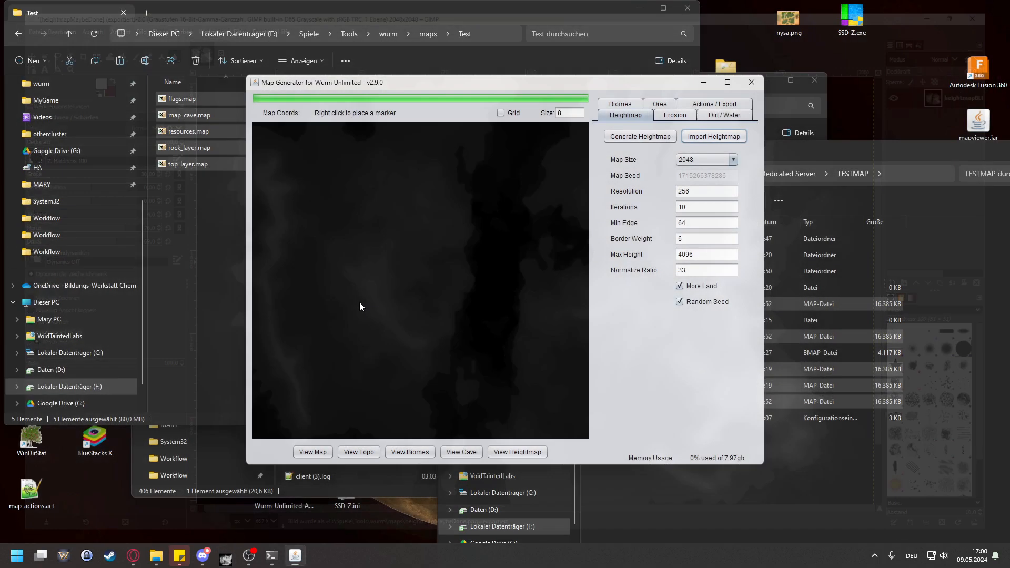
Step: In Map Generator for Wurm Unlimited, import heightmapMaybeDone.png as the heightmap and drop dirt on the terrain
click(714, 136)
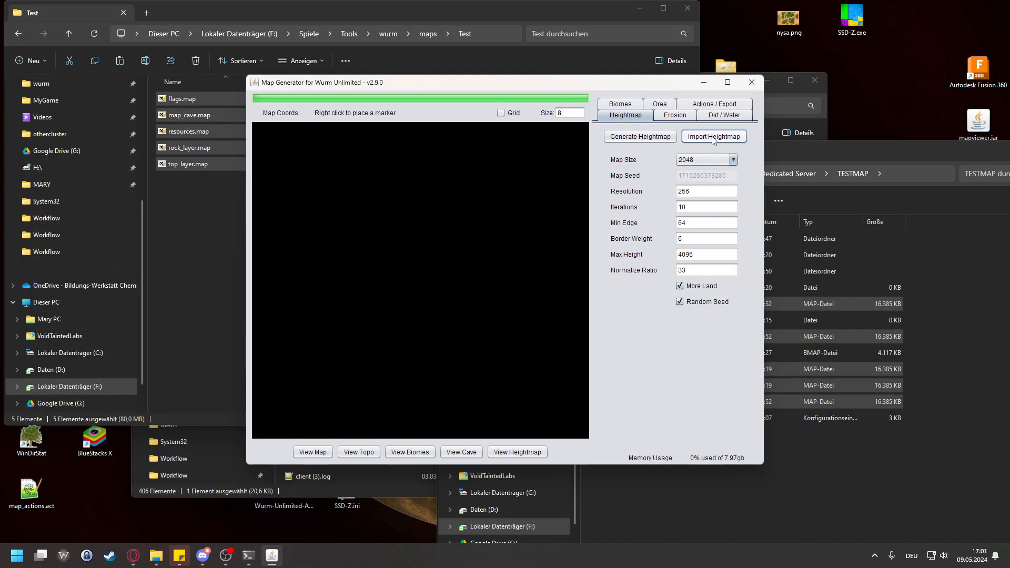
drag(523, 287, 639, 290)
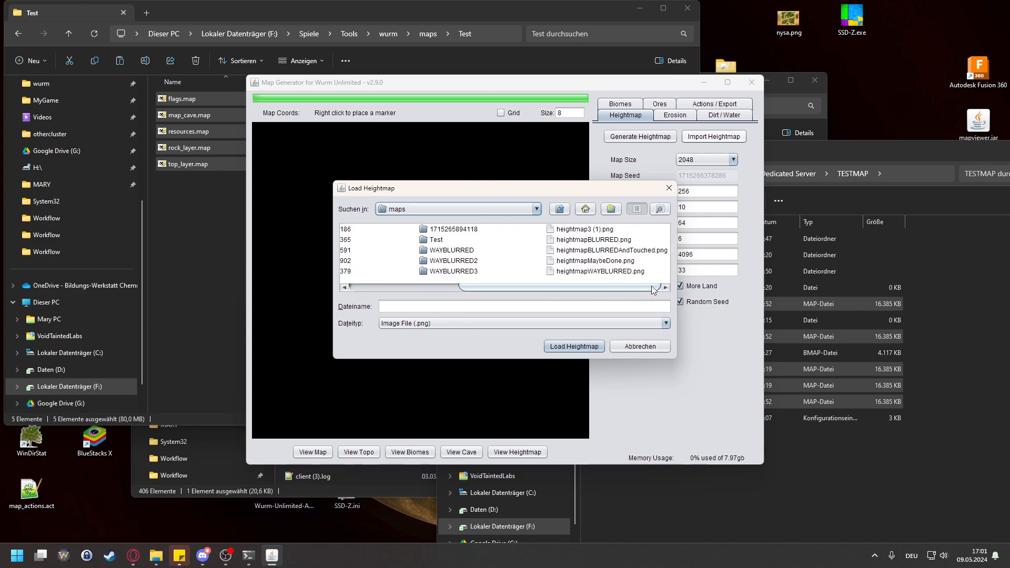
click(595, 260)
click(574, 346)
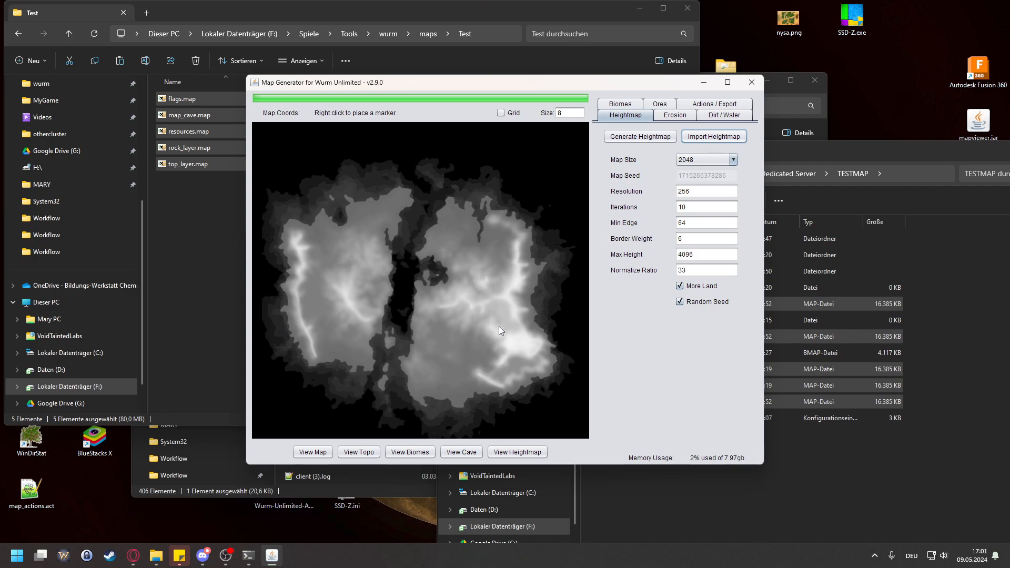
click(724, 115)
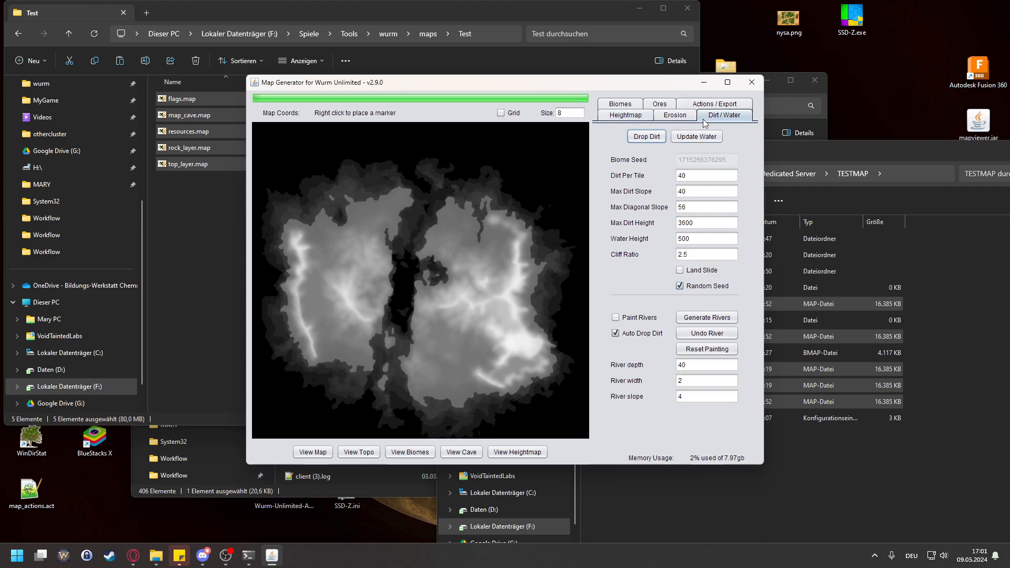
click(646, 136)
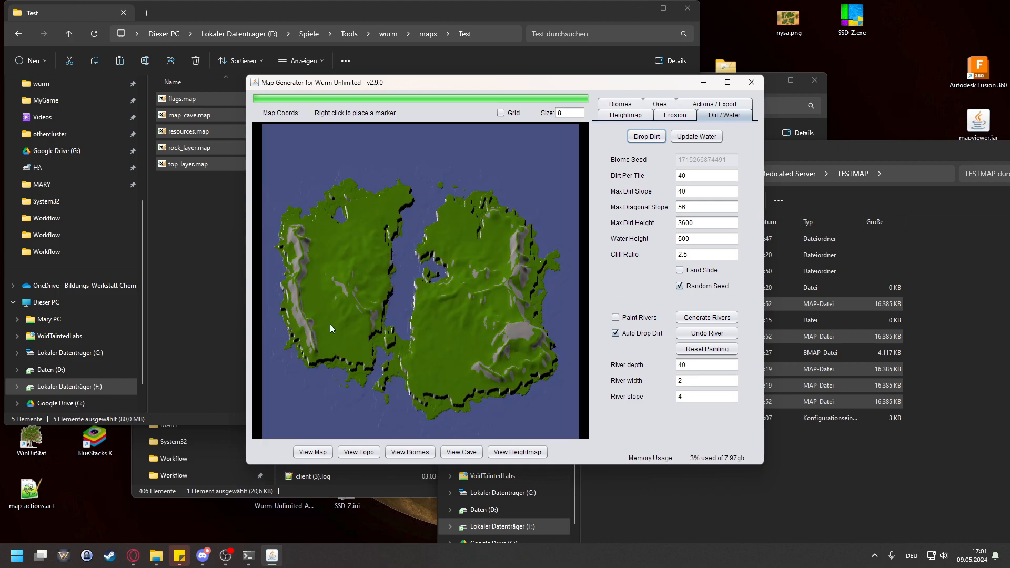
Step: Examine the western landmass's coastal ridge from its southern end to its northern end, in both the map and topographic views
scroll(330, 324, up, 5)
scroll(363, 274, up, 2)
drag(436, 370, 454, 210)
drag(463, 385, 464, 364)
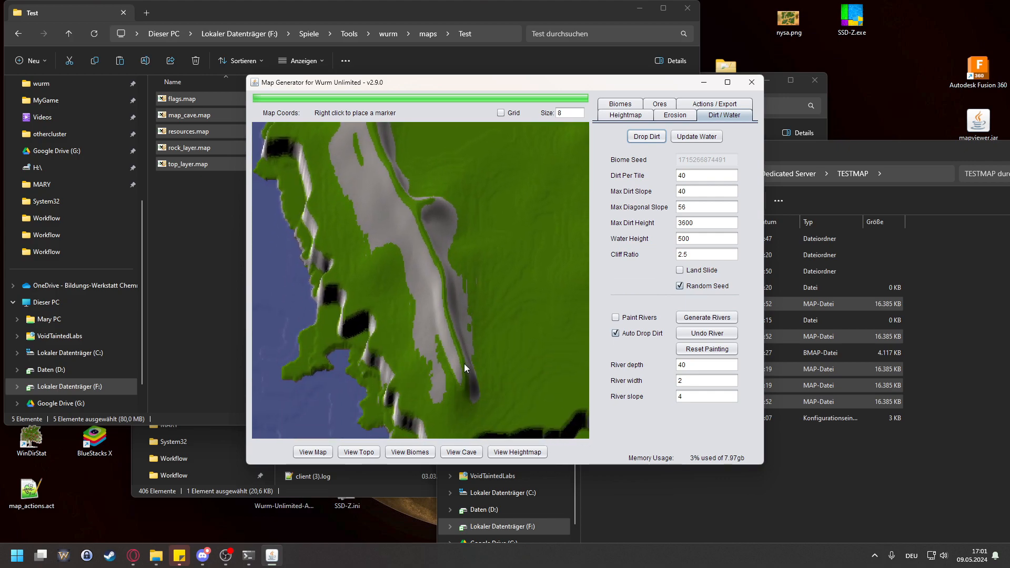
drag(394, 246, 413, 363)
drag(453, 331, 452, 189)
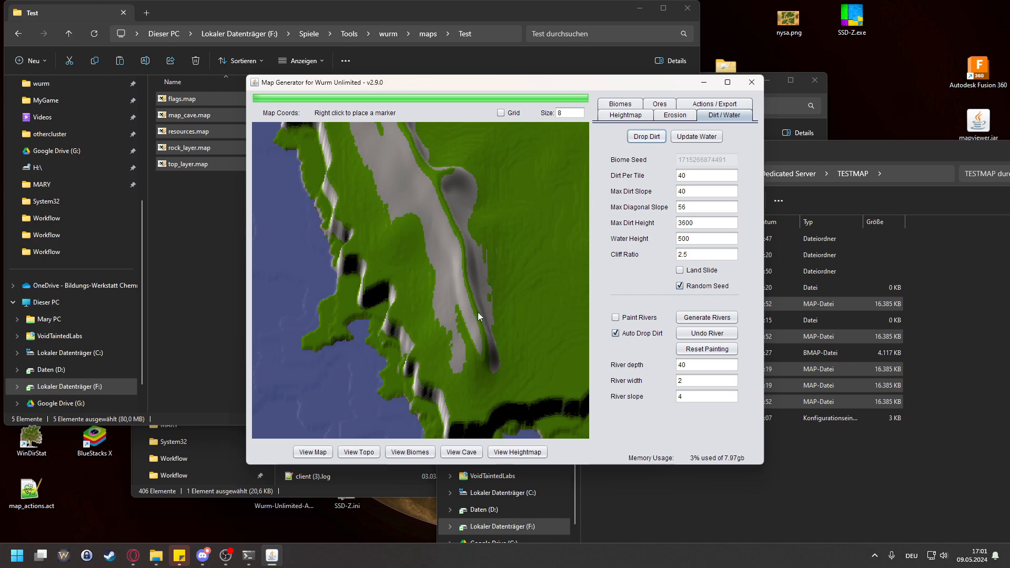
drag(472, 233, 459, 274)
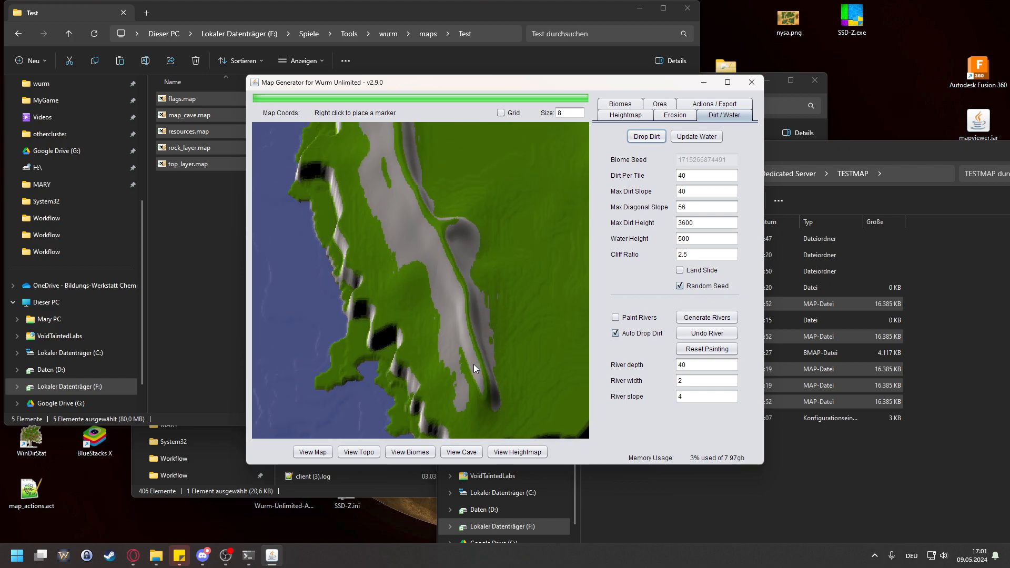
click(368, 452)
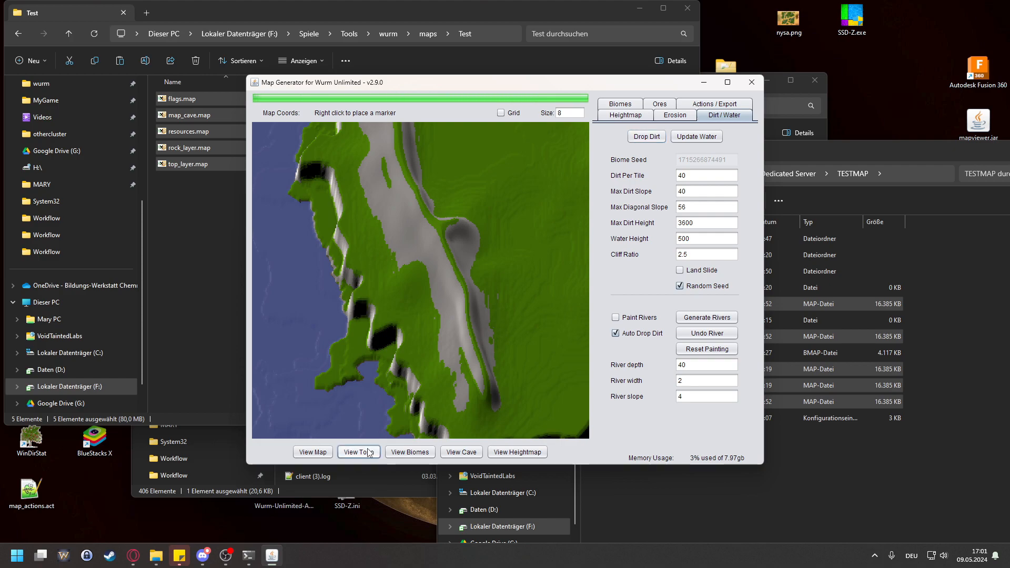
click(321, 453)
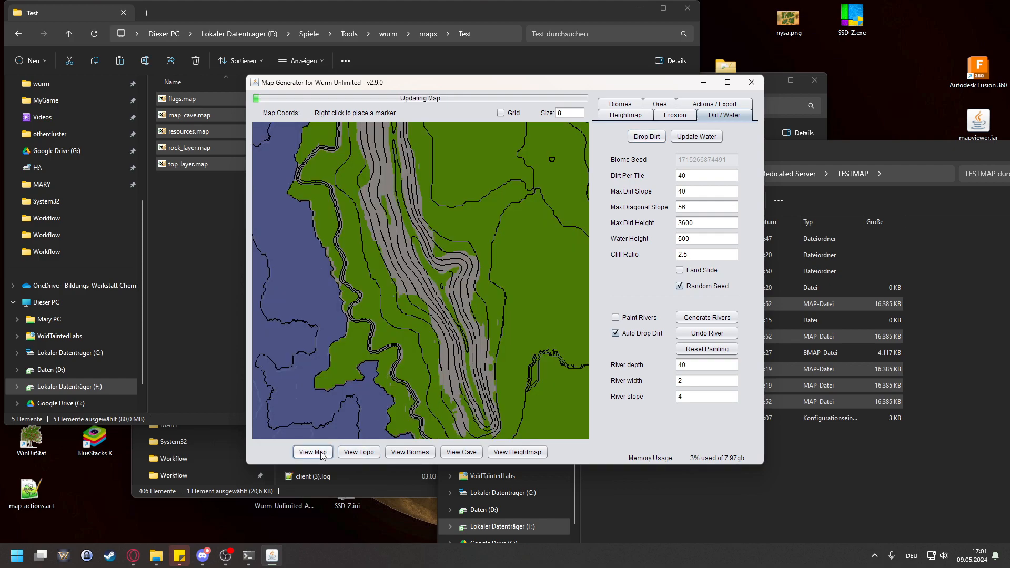
drag(413, 158, 411, 271)
scroll(390, 232, down, 1)
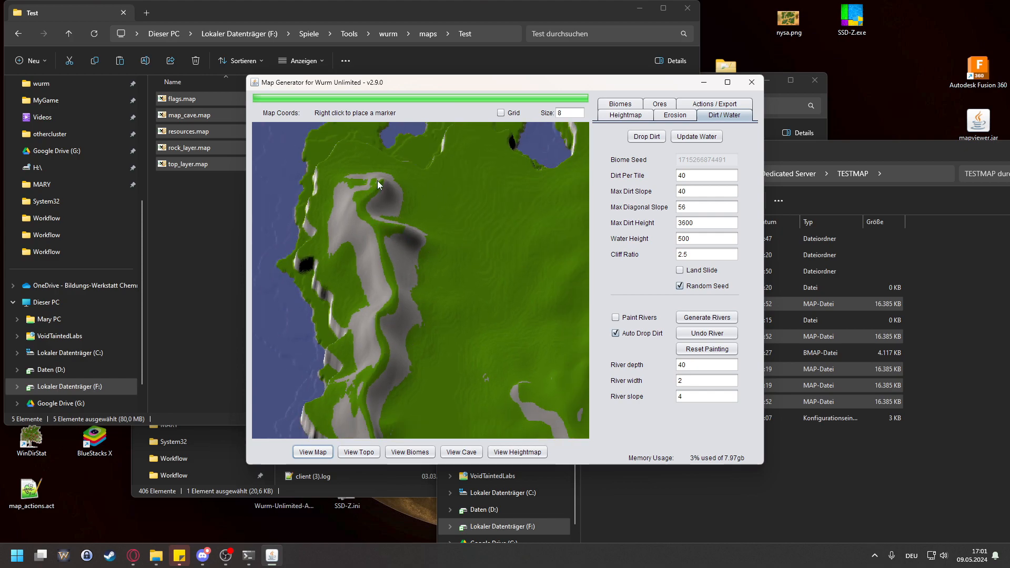
drag(403, 322, 404, 309)
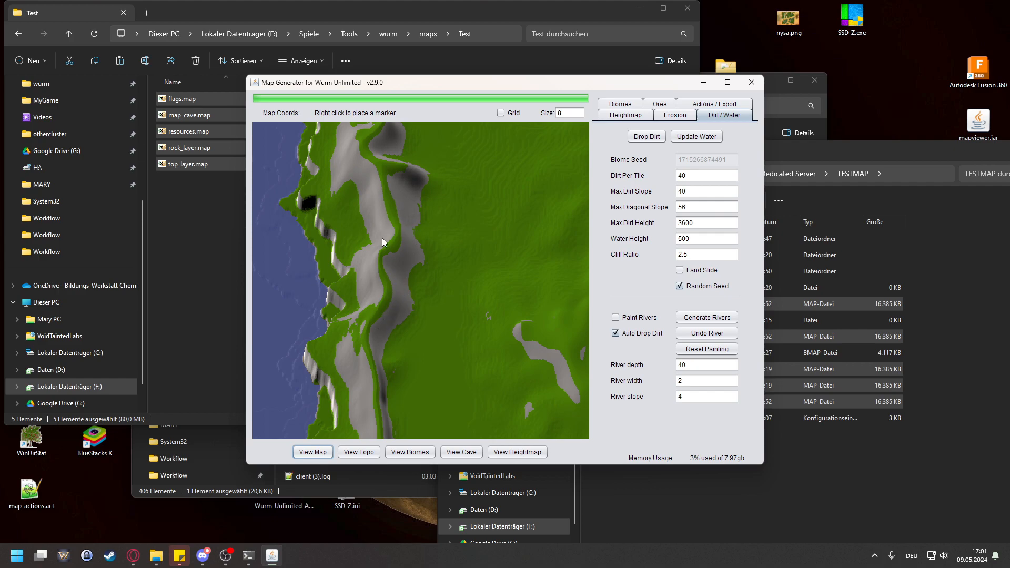
Step: Examine the eastern landmass's southeastern plateau, southern arc, and central and eastern ridges on the generated map
drag(505, 257, 340, 301)
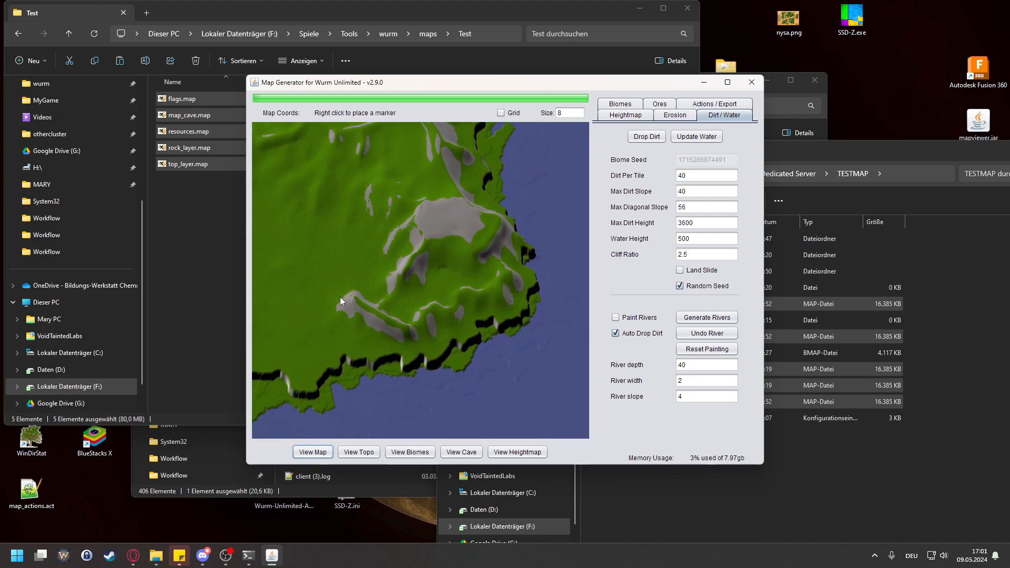
drag(478, 242, 477, 295)
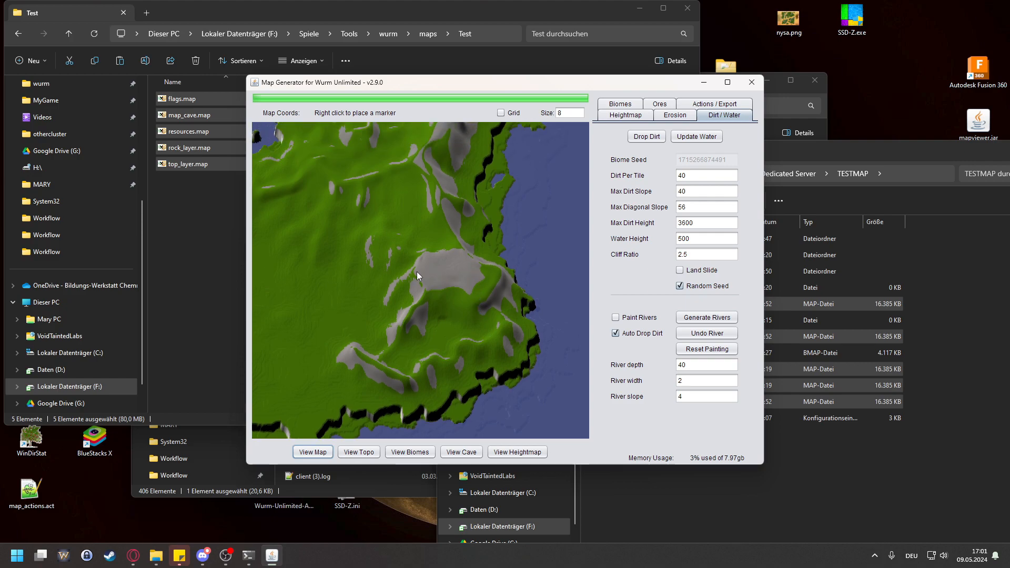
scroll(453, 292, up, 4)
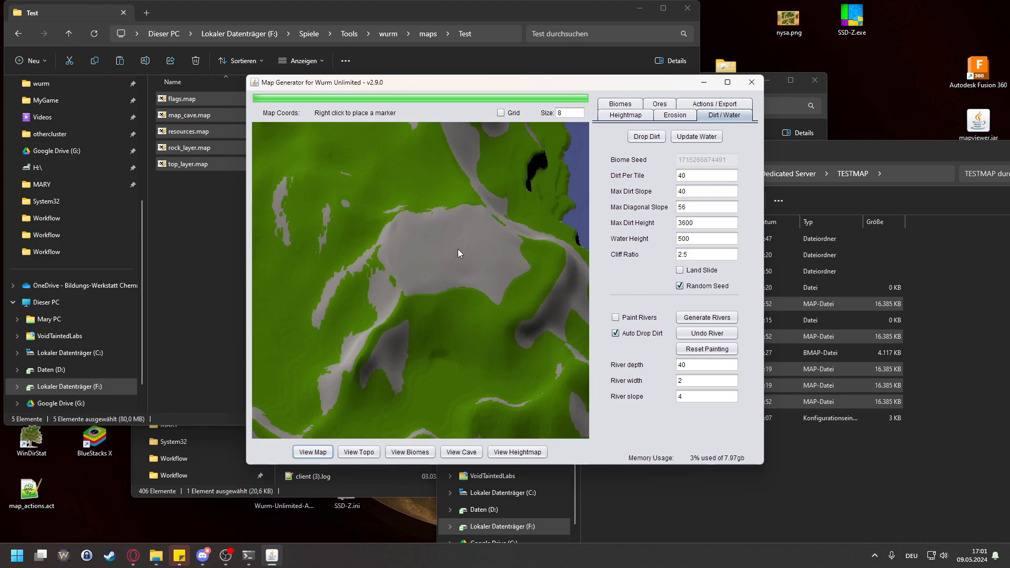
drag(516, 257, 470, 301)
scroll(388, 289, down, 5)
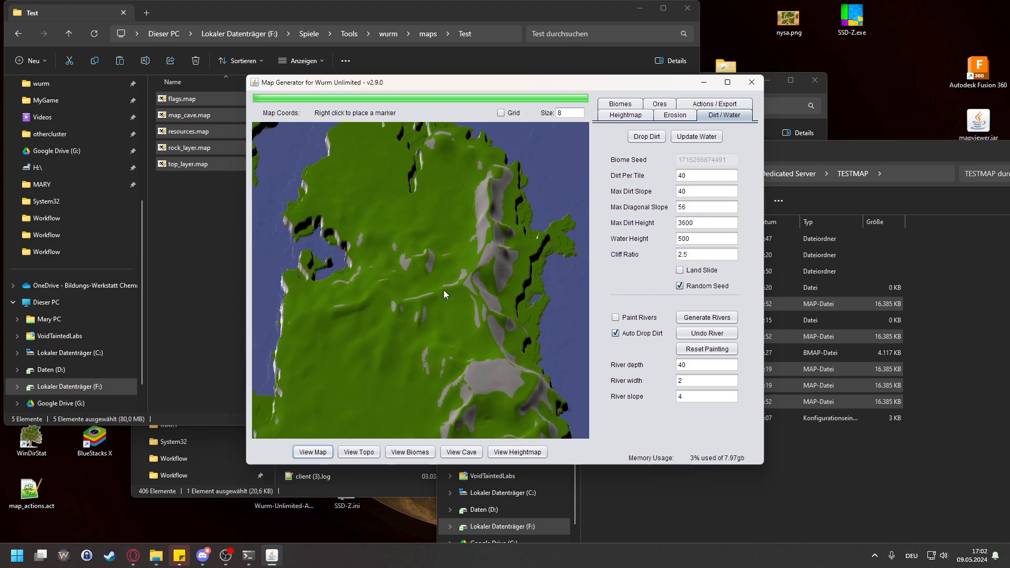
drag(498, 237, 484, 275)
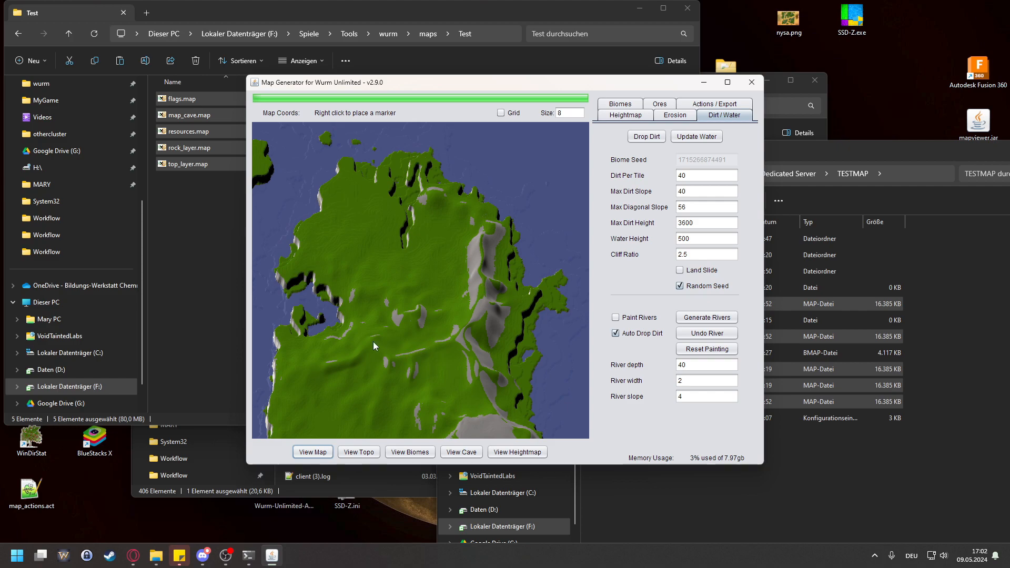
Step: Set the Max Dirt Height to 2500 and drop dirt on the terrain again
drag(368, 386, 395, 304)
scroll(339, 280, down, 5)
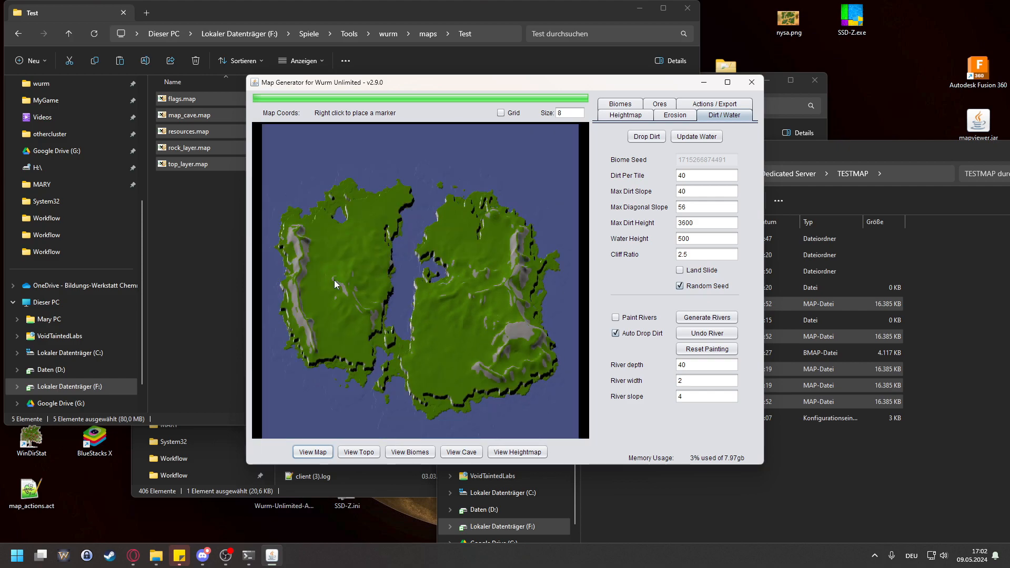
scroll(389, 296, up, 5)
drag(329, 283, 389, 218)
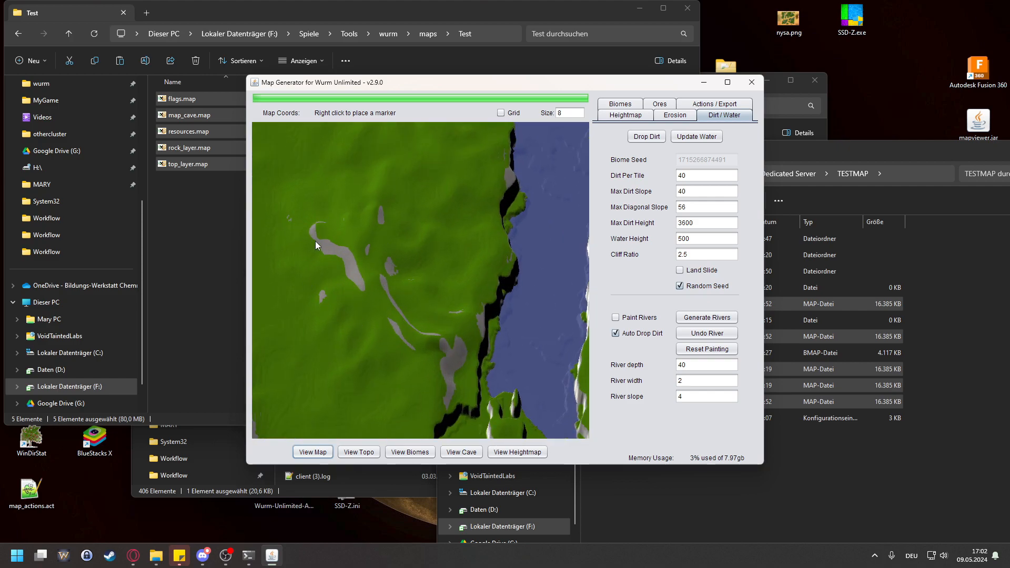
scroll(503, 252, down, 2)
drag(707, 220, 623, 227)
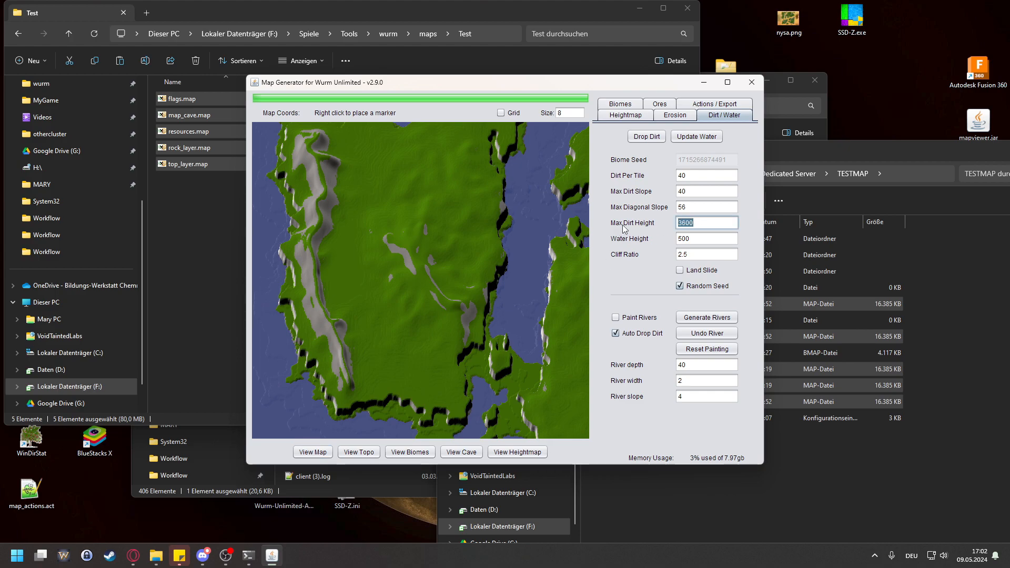
text(25)
click(647, 137)
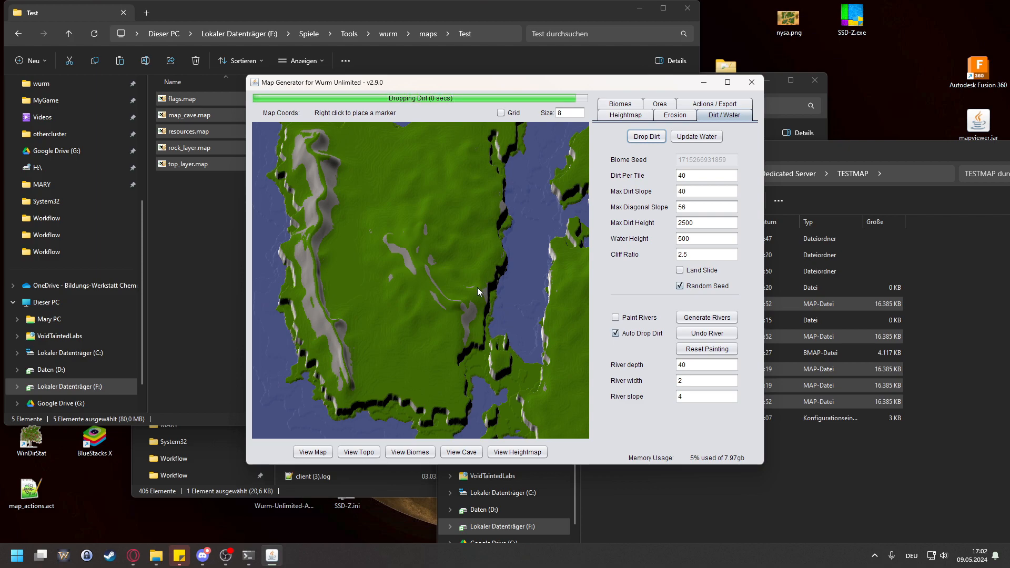
Step: Examine the exposed rock on the western landmass's central ridge and along its coastal ridge down to the southern end
scroll(430, 260, up, 3)
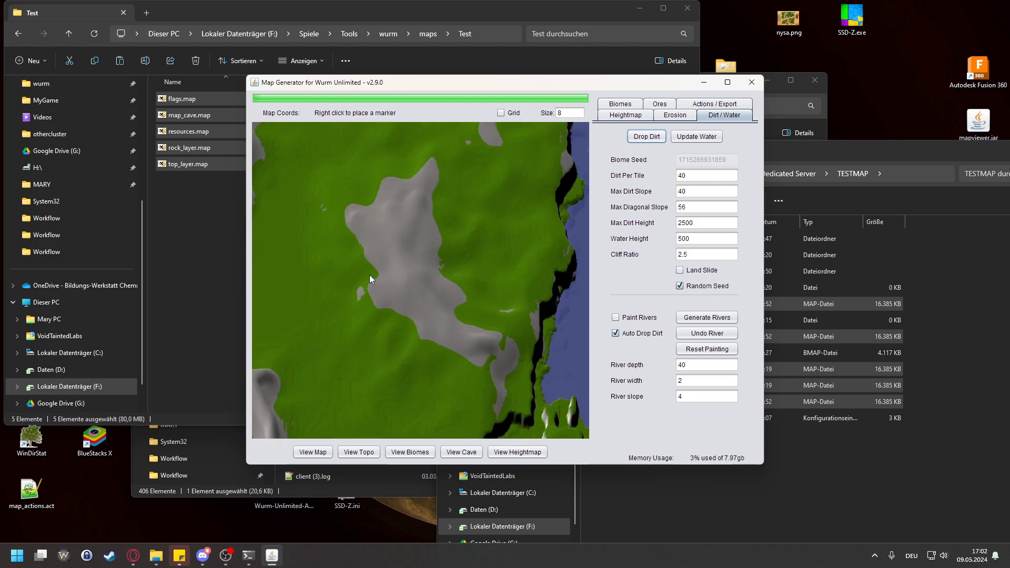
drag(403, 259, 468, 276)
scroll(440, 222, down, 2)
drag(368, 313, 390, 199)
drag(399, 361, 387, 249)
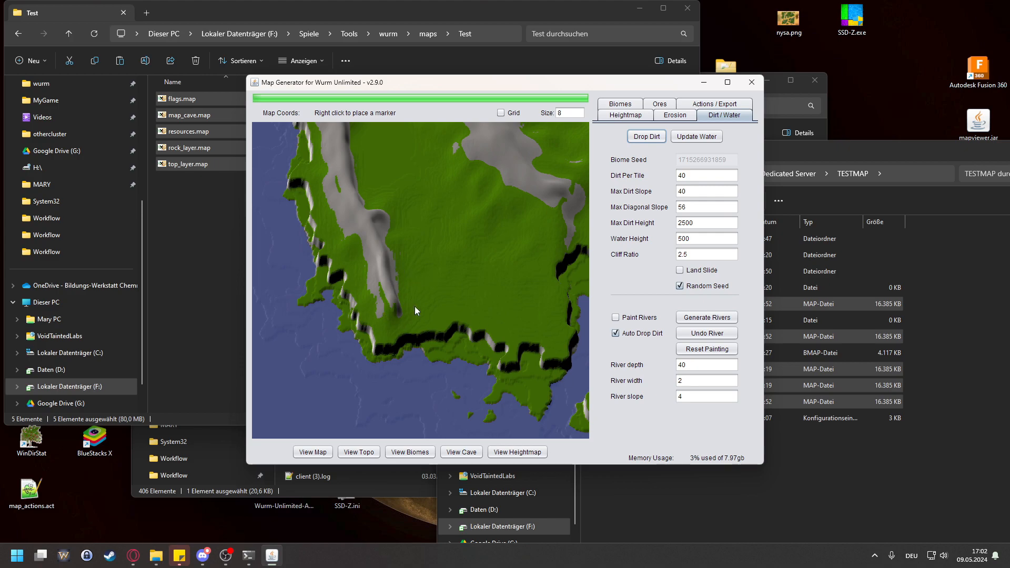
Step: Examine the rock coverage across the eastern landmass, from its northern ridge to the southeastern plateau and southern arc
drag(574, 297, 344, 276)
drag(518, 210, 466, 169)
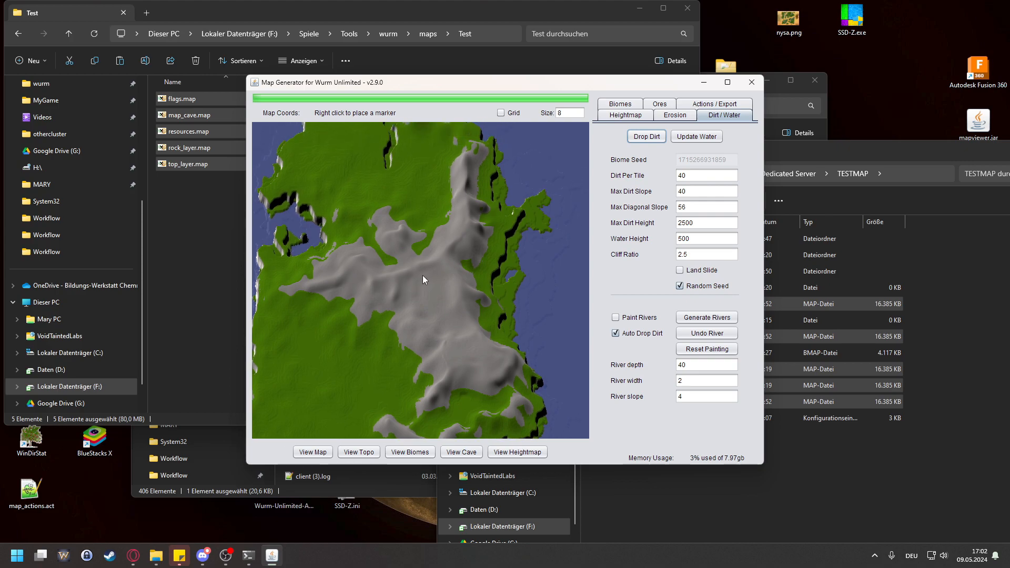
drag(520, 342, 535, 293)
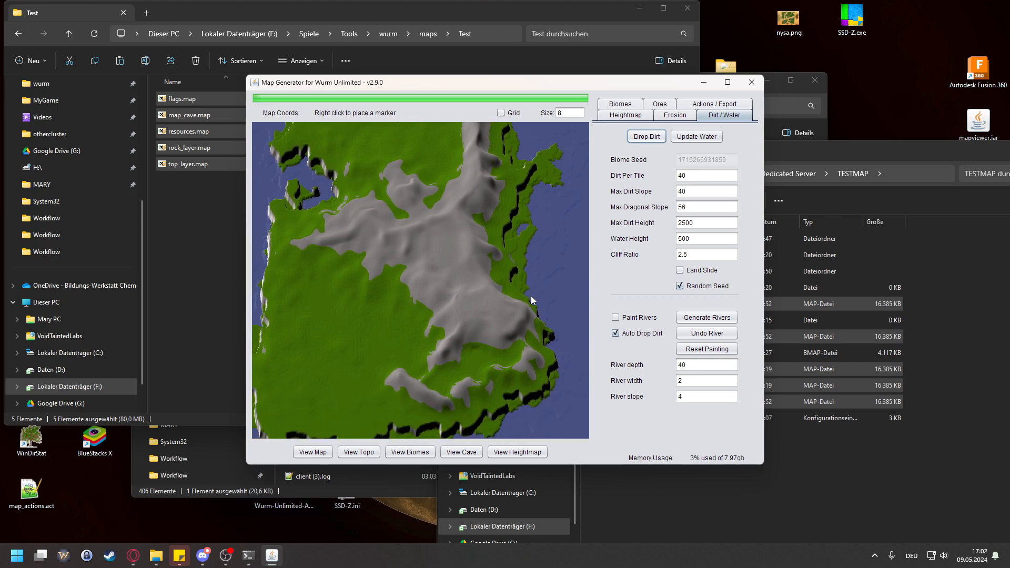
scroll(405, 391, up, 2)
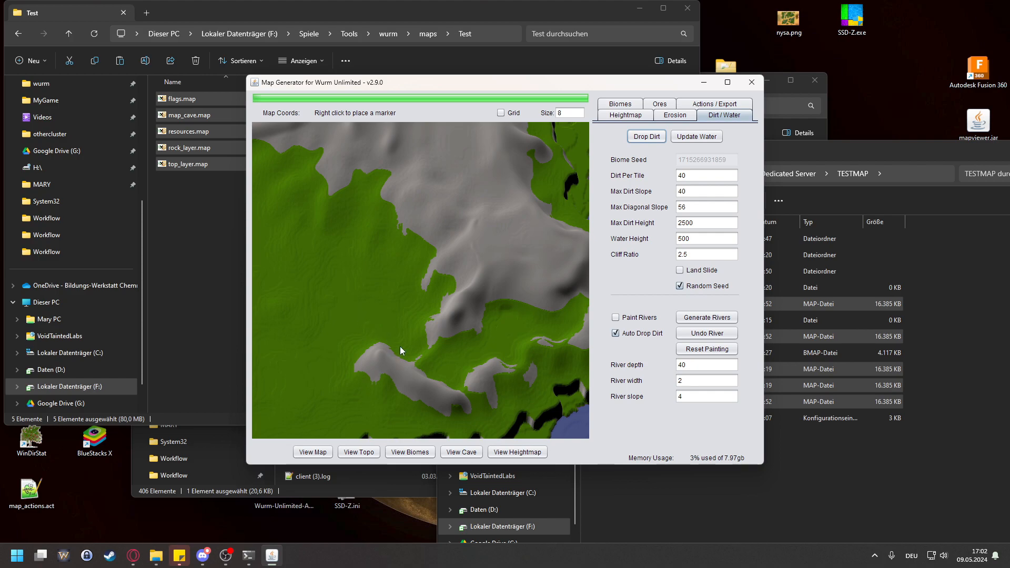
scroll(396, 350, down, 2)
drag(380, 268, 390, 293)
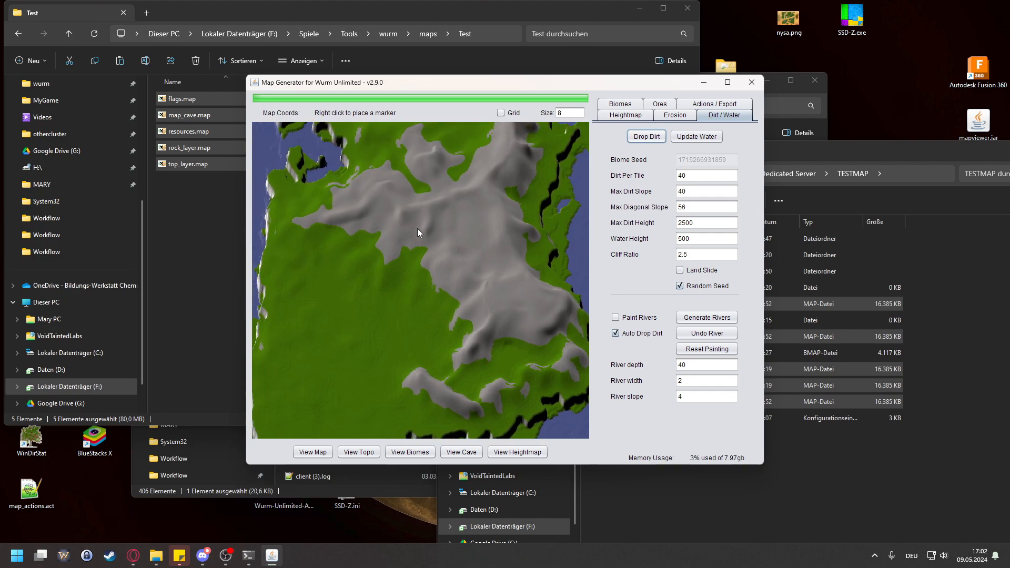
drag(463, 210, 454, 318)
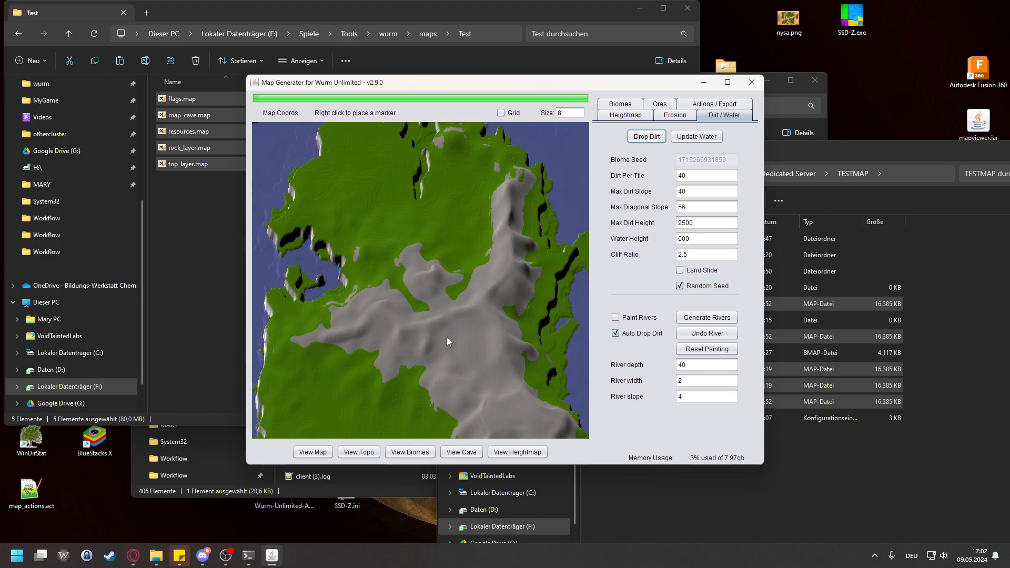
drag(478, 346, 453, 307)
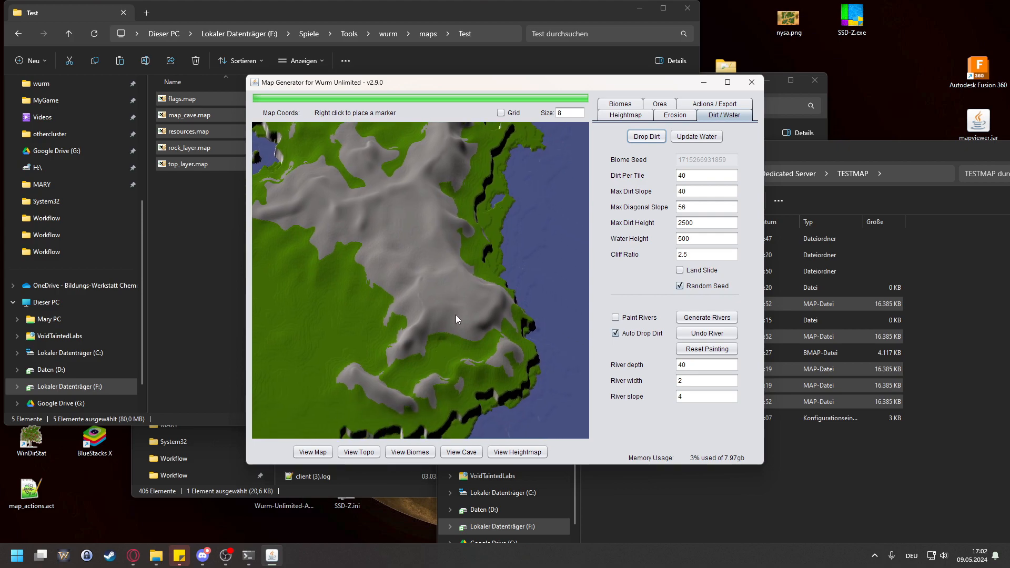
Step: Inspect the rock surface of the eastern landmass's southeastern plateau up close
scroll(458, 305, up, 2)
scroll(457, 307, up, 2)
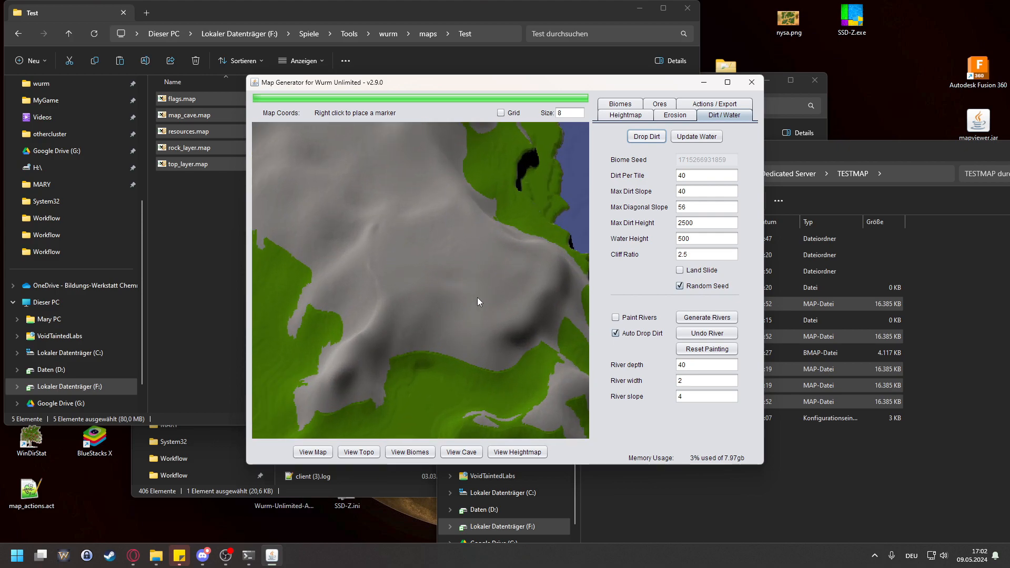
drag(473, 250, 478, 296)
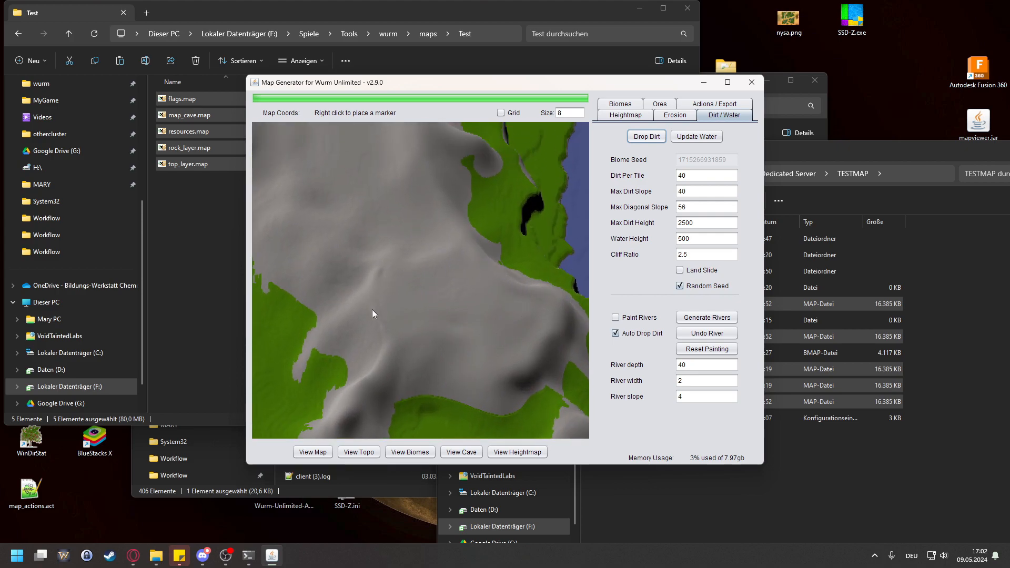
right_click(439, 299)
right_click(439, 299)
scroll(448, 286, down, 2)
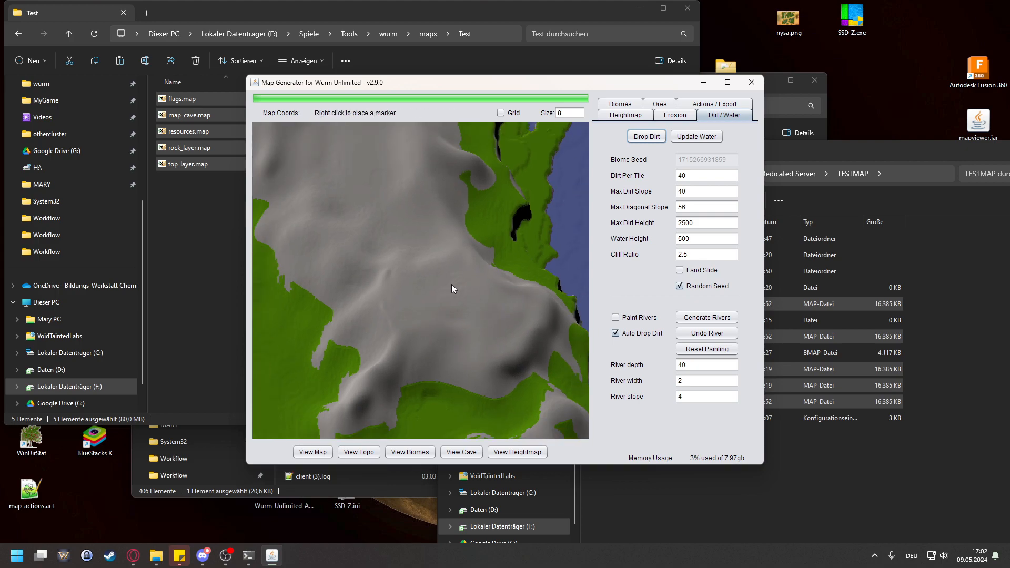
Step: Set the Max Dirt Height to 3000 and regenerate the dirt layer on the terrain
click(720, 223)
key(BackSpace)
key(BackSpace)
key(BackSpace)
click(691, 138)
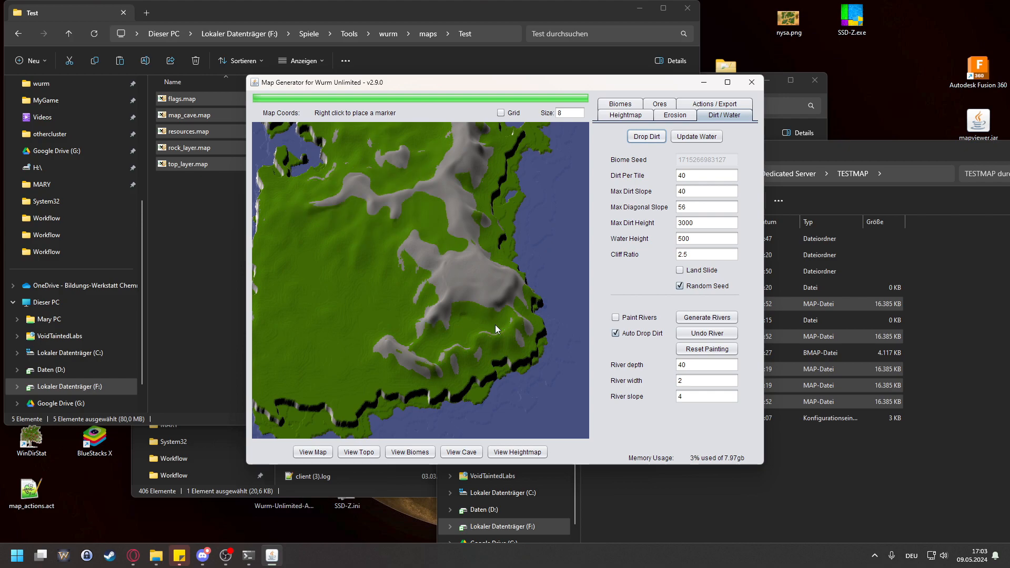
Step: Examine the gap between the eastern ridges and the southeastern plateau, and the ridges of the western landmass
scroll(435, 273, up, 1)
scroll(464, 284, up, 1)
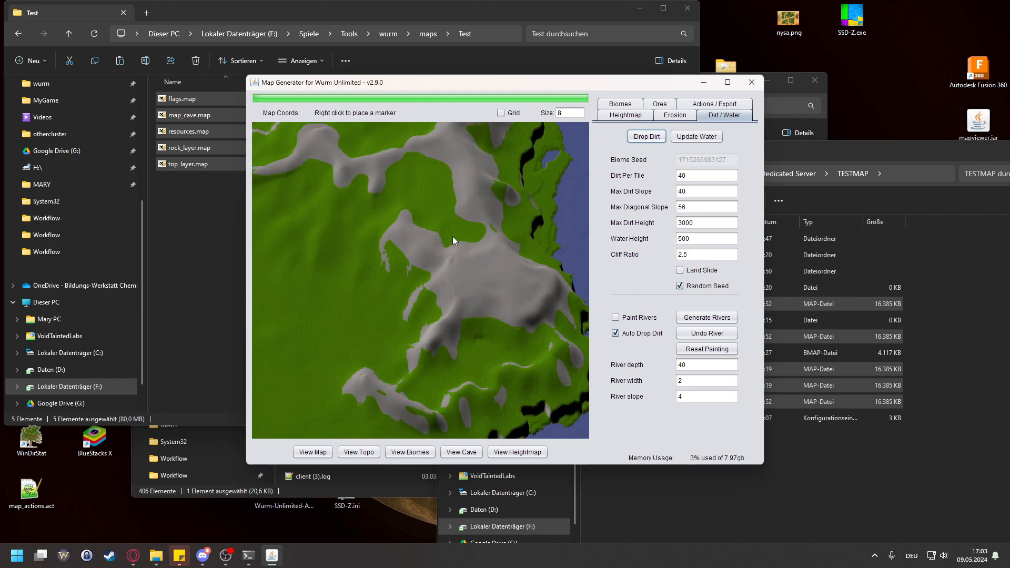
scroll(455, 235, down, 2)
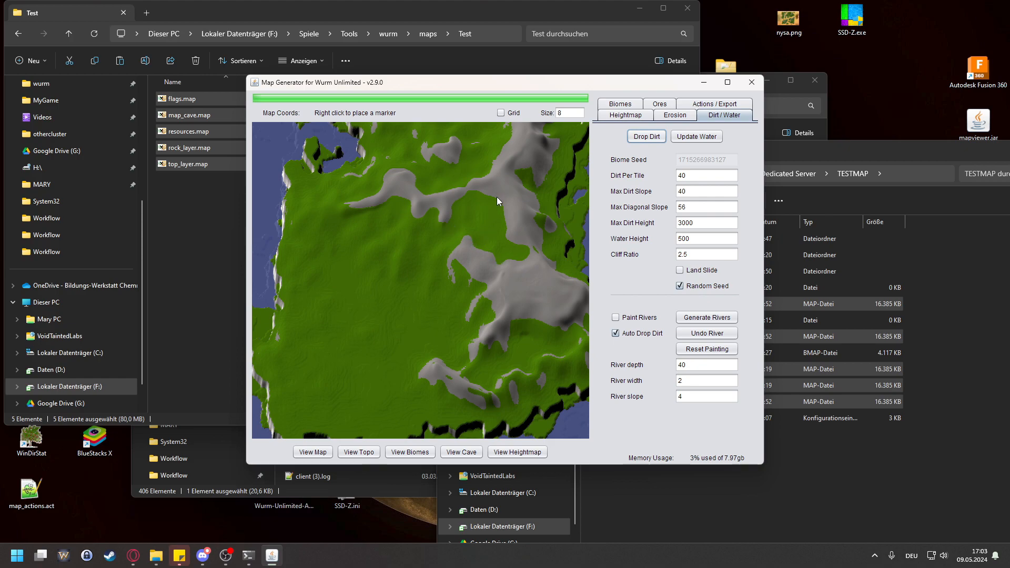
drag(465, 216, 411, 264)
scroll(482, 254, down, 2)
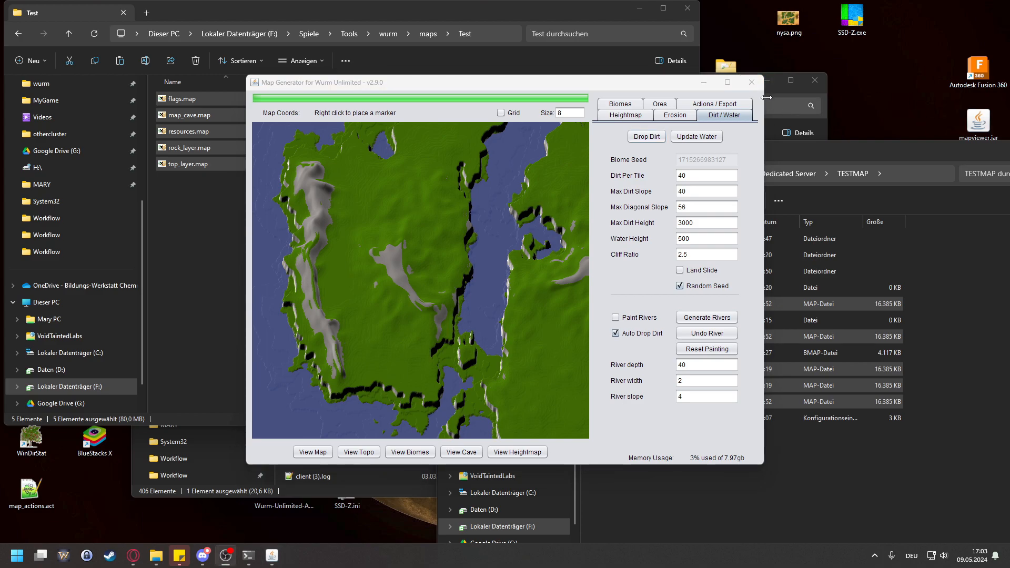
Step: Close the map generator, launch GIMP and reopen the recent image heightmapMaybeDone.png
click(751, 82)
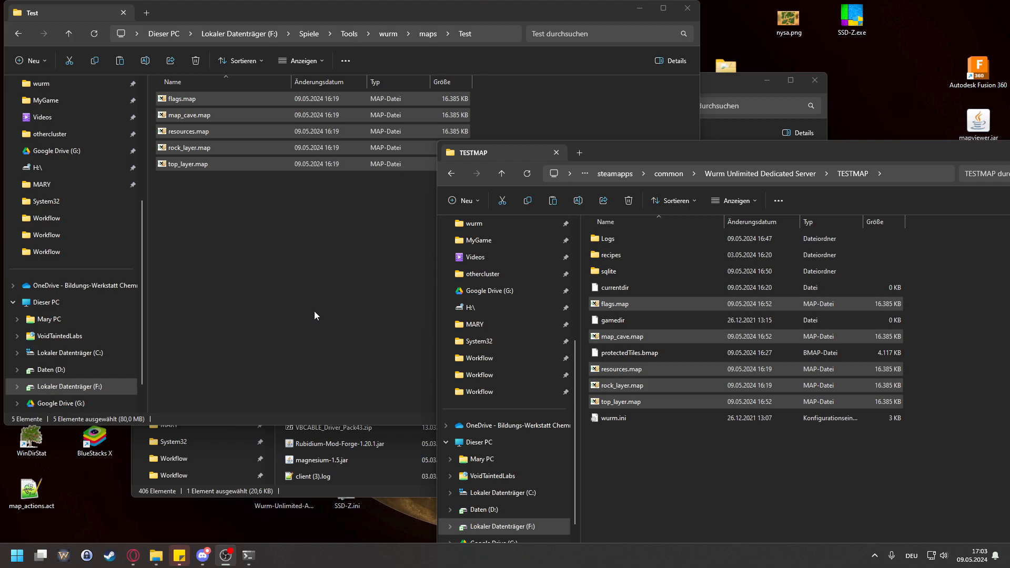
key(super)
text(gim)
key(Return)
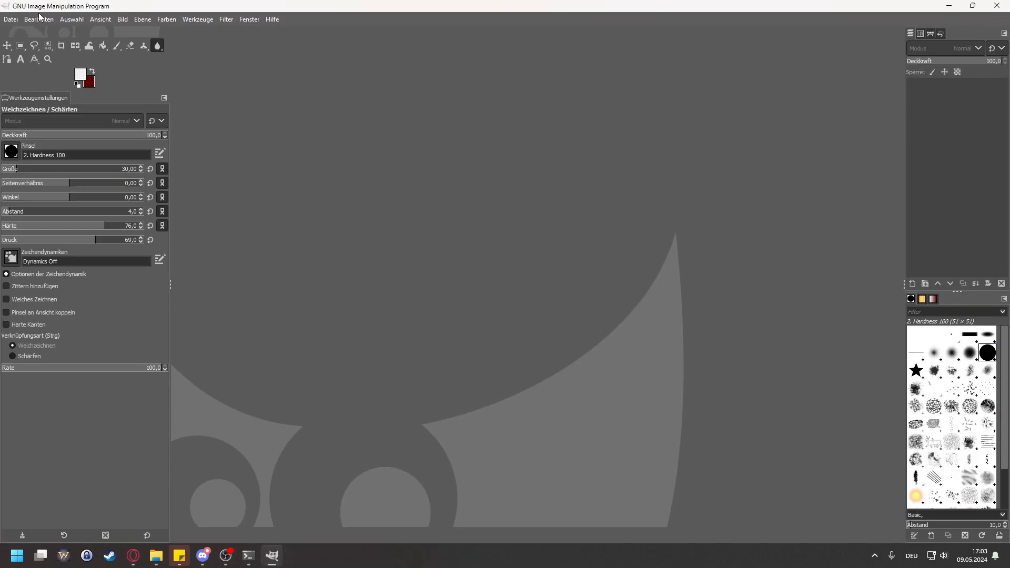
click(17, 24)
mouse_move(63, 99)
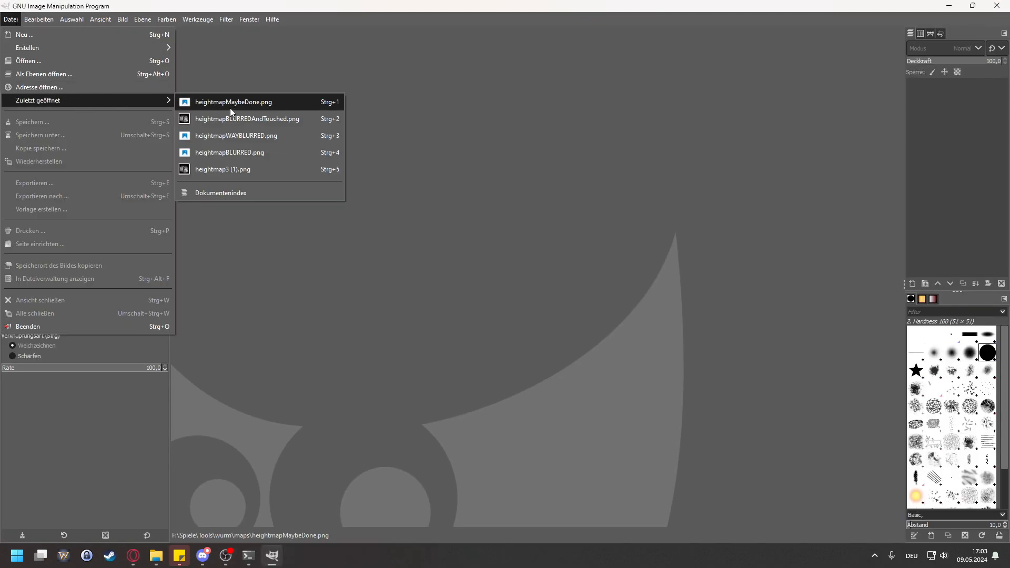
click(245, 103)
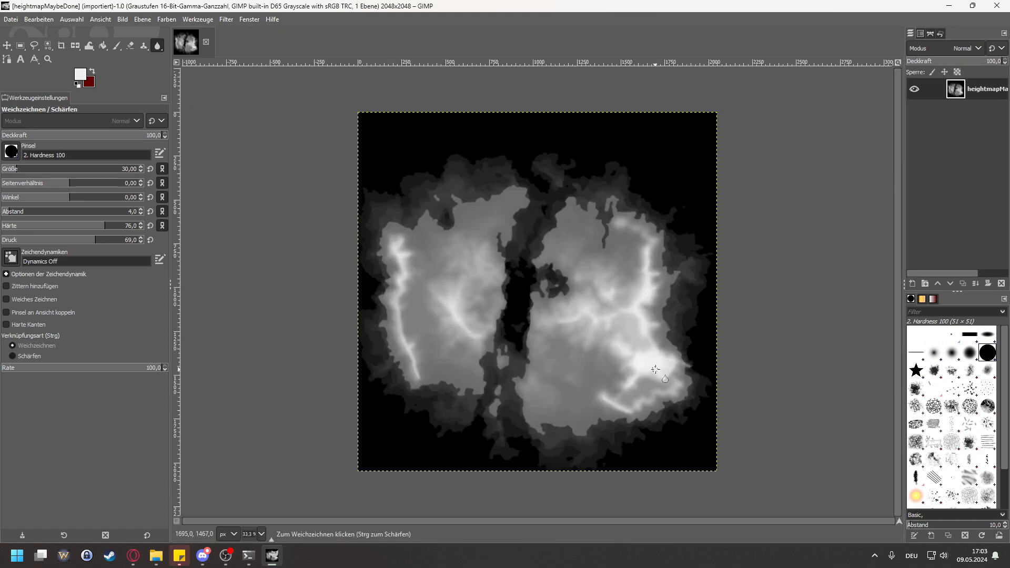
Step: Paint a light ridge from the eastern landmass's central ridge to the southeastern plateau, using the Paintbrush with hardness 0 and force 78
ctrl+scroll(655, 370, up, 3)
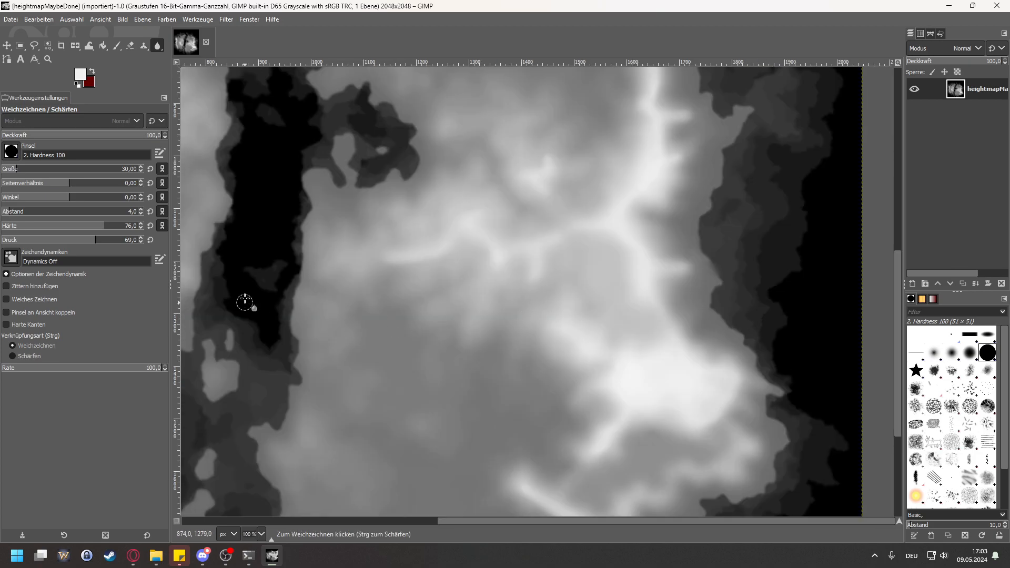
click(117, 46)
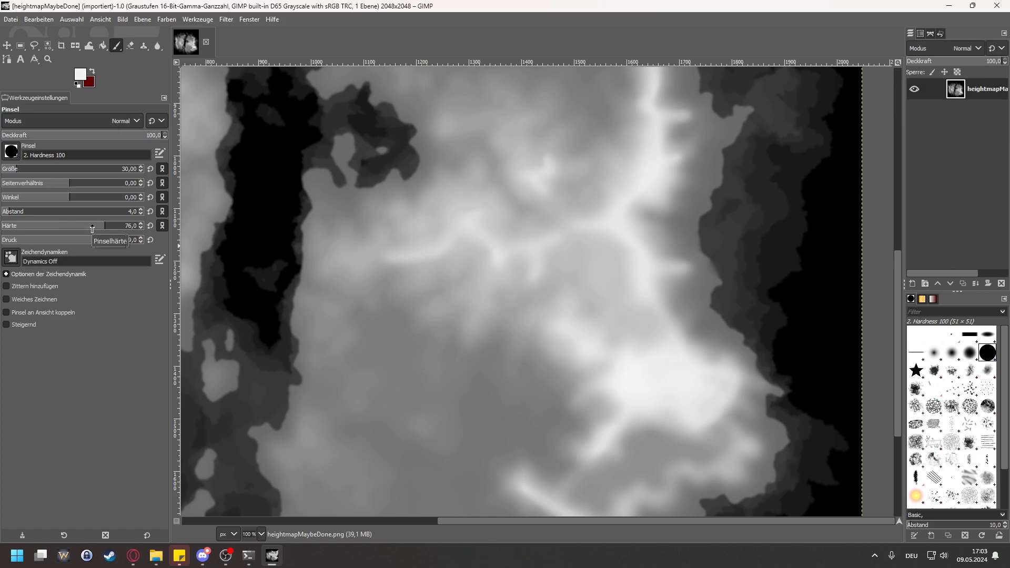
drag(92, 229, 3, 228)
click(258, 221)
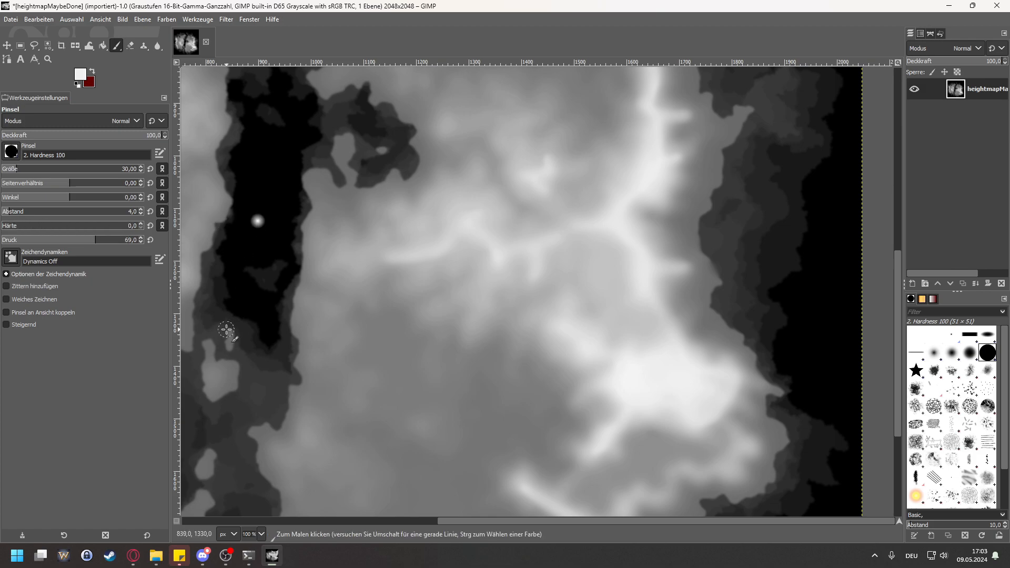
key(ctrl+z)
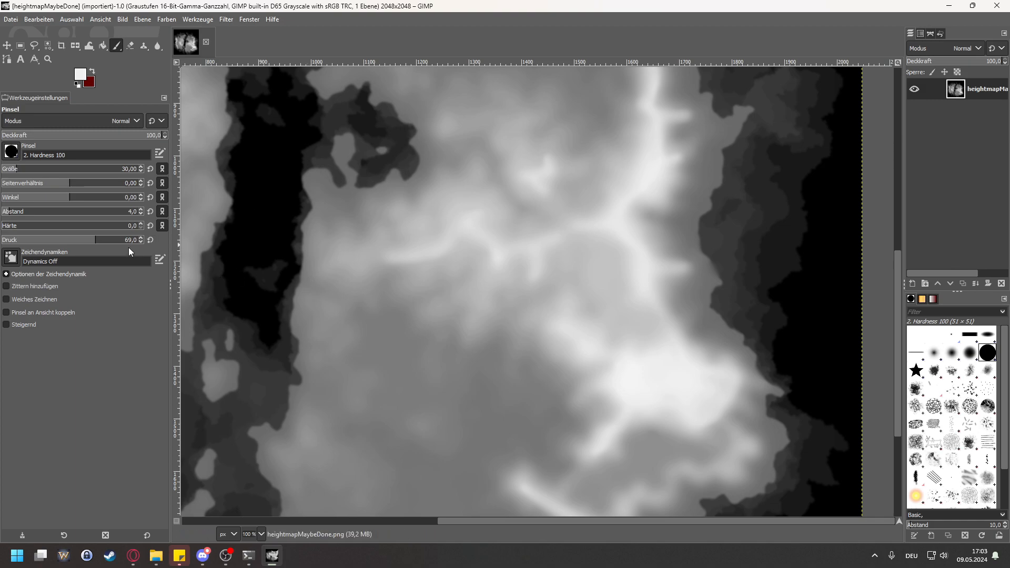
drag(129, 243, 235, 234)
click(267, 224)
key(ctrl+z)
click(110, 240)
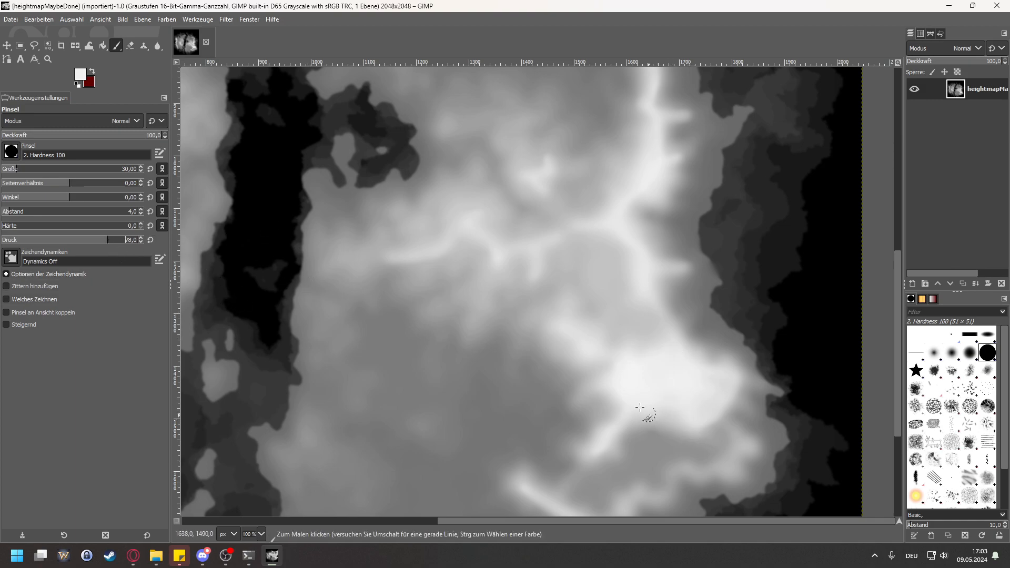
mouse_move(533, 274)
mouse_down()
mouse_move(554, 297)
mouse_move(562, 331)
mouse_move(622, 356)
mouse_up()
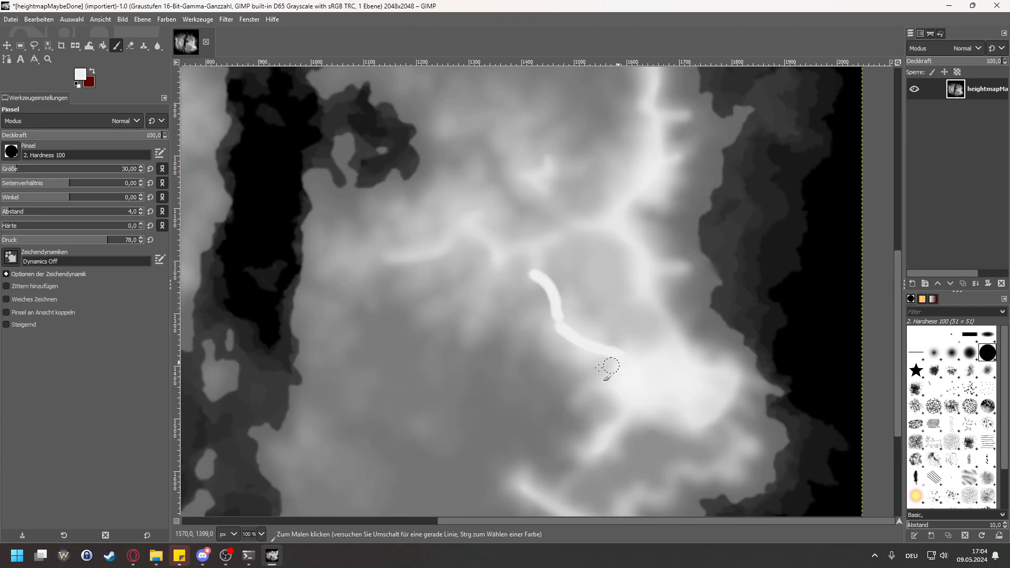
Step: Blur the newly painted ridge and its junction with the central ridge, using the Blur/Sharpen tool with hardness 73
click(158, 46)
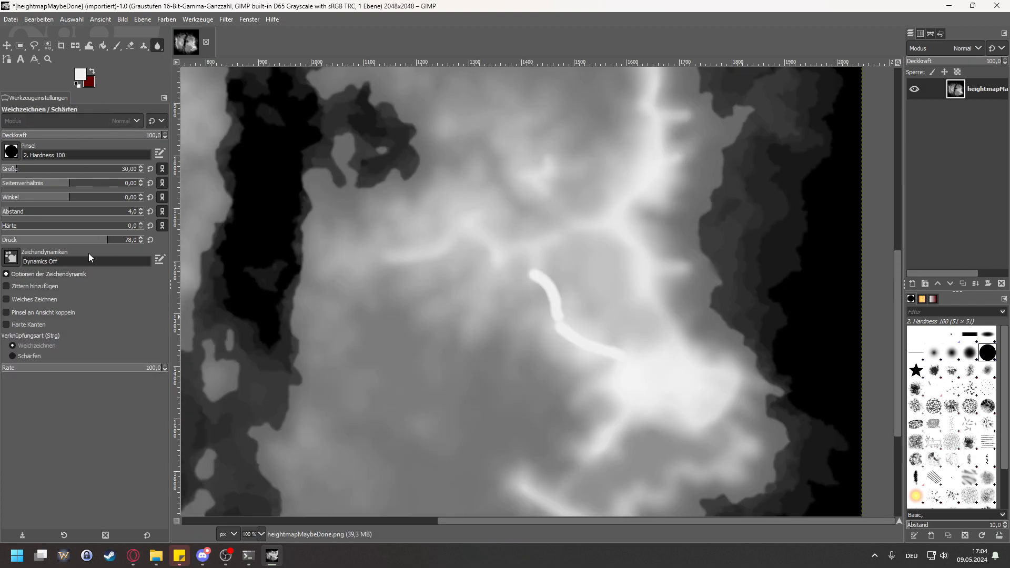
click(76, 226)
click(101, 226)
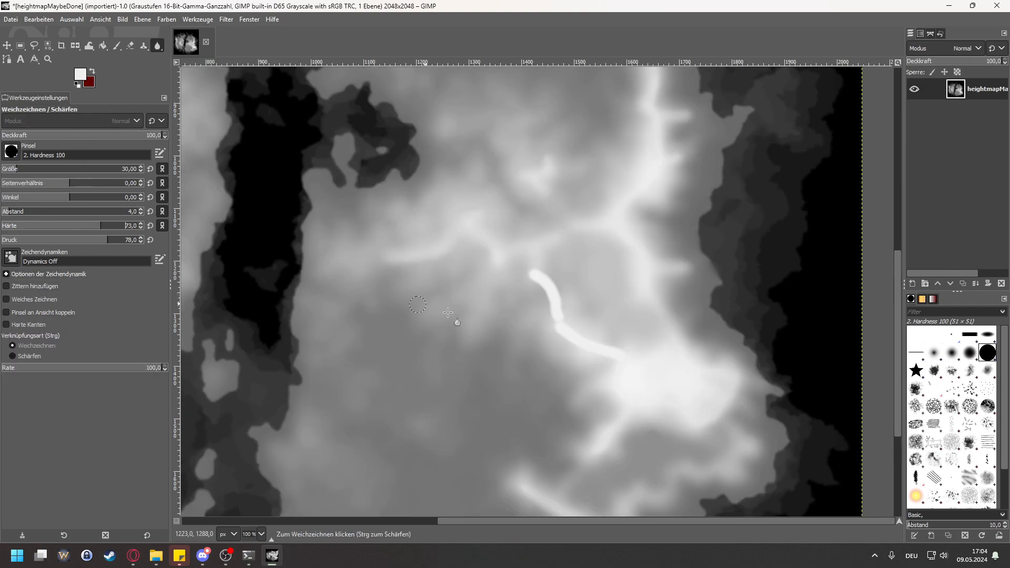
mouse_move(531, 286)
mouse_down()
mouse_move(558, 270)
mouse_move(543, 282)
mouse_move(532, 274)
mouse_move(546, 285)
mouse_move(521, 284)
mouse_move(535, 271)
mouse_move(524, 270)
mouse_move(548, 295)
mouse_move(555, 326)
mouse_move(558, 312)
mouse_move(530, 258)
mouse_move(575, 344)
mouse_move(615, 356)
mouse_move(555, 325)
mouse_move(622, 358)
mouse_move(573, 329)
mouse_move(592, 335)
mouse_move(532, 256)
mouse_move(530, 269)
mouse_move(547, 256)
mouse_up()
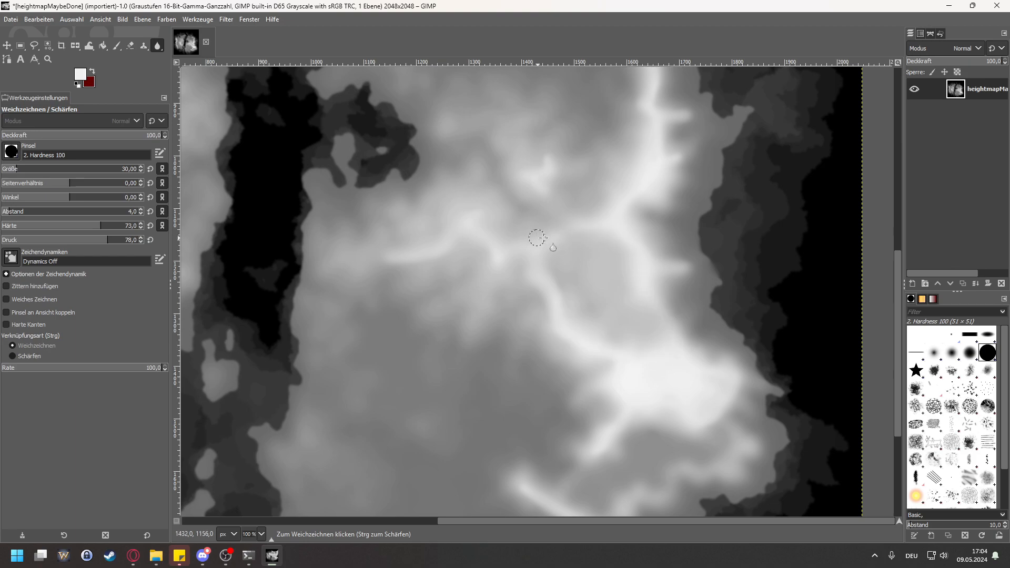
drag(519, 244, 521, 262)
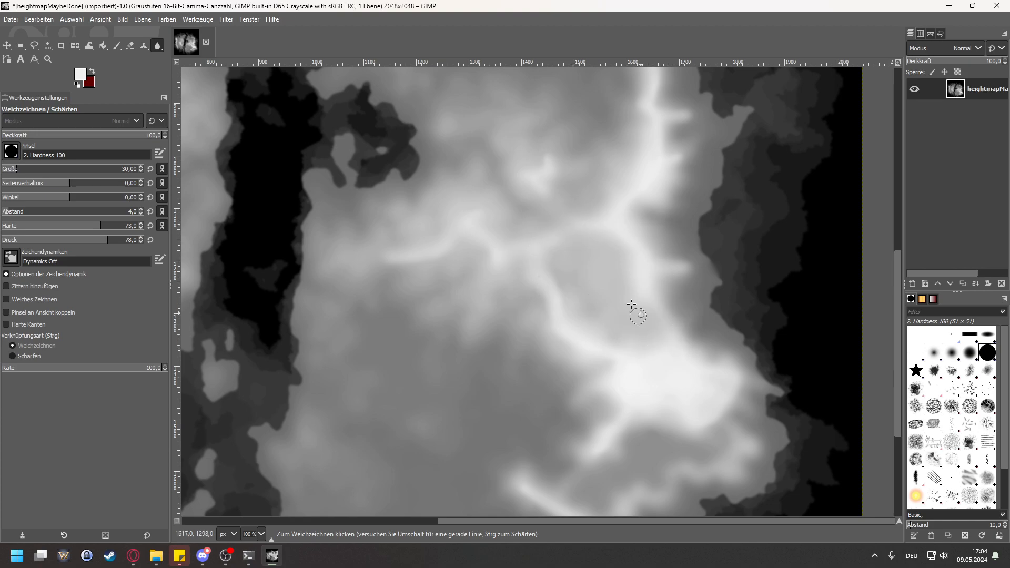
scroll(621, 295, down, 5)
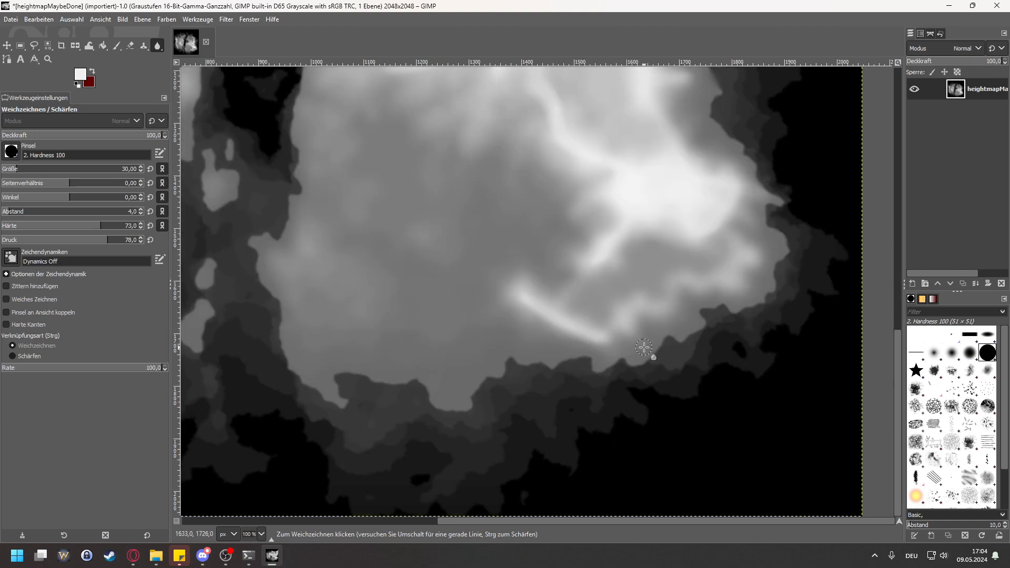
scroll(660, 389, up, 3)
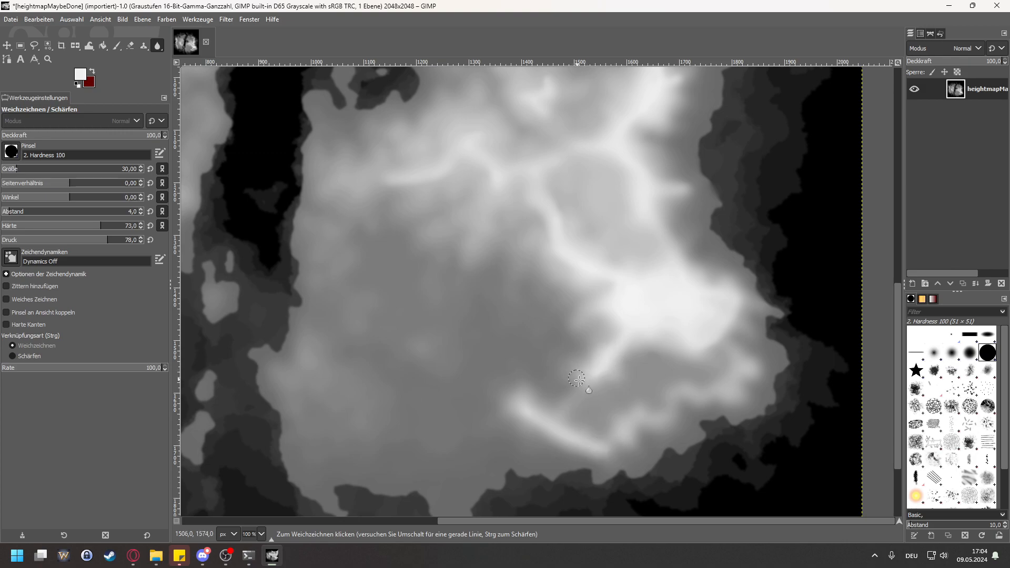
Step: Blur the southern end of the western landmass's long coastal ridge with the Blur/Sharpen tool at size 30 and hardness 73
drag(582, 519, 462, 521)
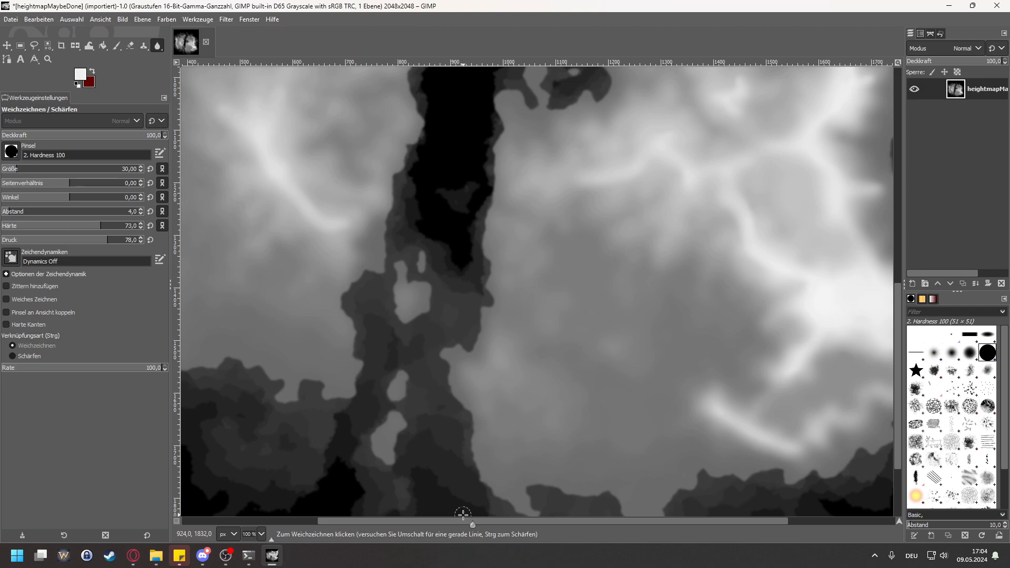
drag(463, 521, 327, 523)
scroll(382, 327, up, 1)
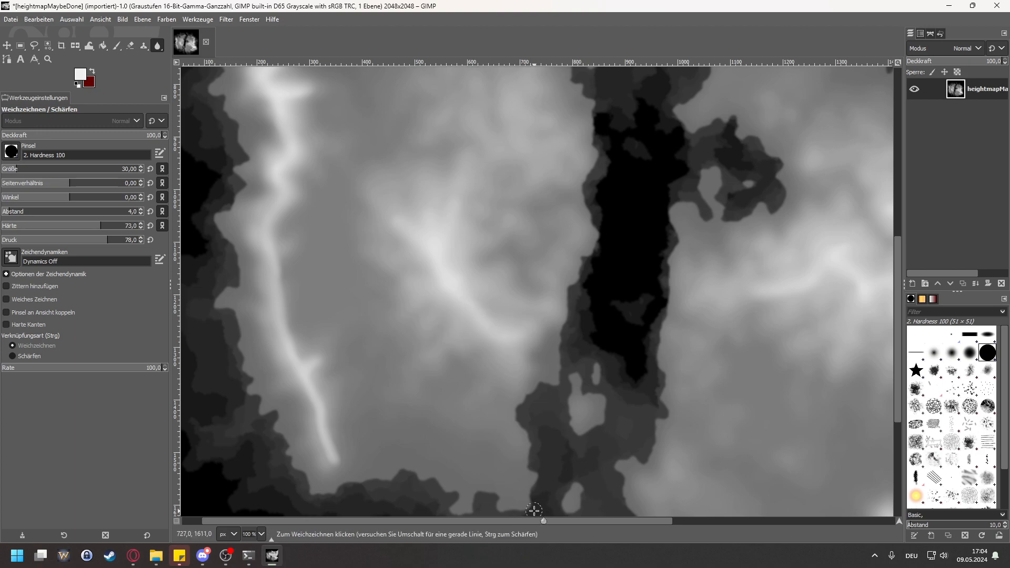
scroll(513, 516, left, 1)
scroll(368, 436, down, 4)
mouse_move(357, 351)
mouse_down()
mouse_move(335, 310)
mouse_move(358, 353)
mouse_move(364, 330)
mouse_up()
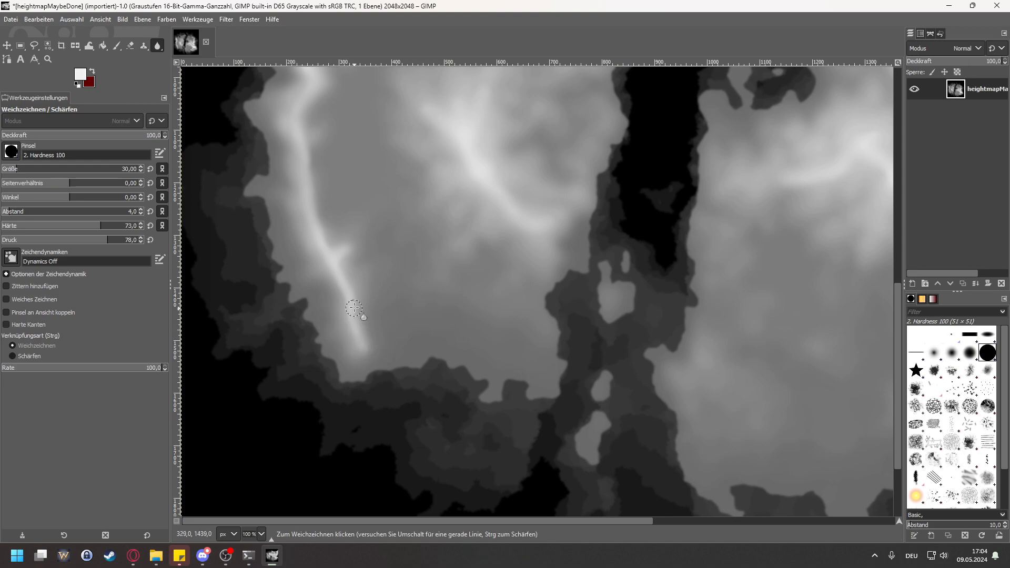
mouse_move(337, 289)
mouse_down()
mouse_move(319, 265)
mouse_move(327, 290)
mouse_move(360, 322)
mouse_move(348, 274)
mouse_up()
mouse_move(360, 239)
mouse_down()
mouse_move(314, 257)
mouse_move(319, 225)
mouse_up()
Step: Smudge the southern end of the western coastal ridge into a rough, widened slope with the Smudge tool at size 30 and rate 50
drag(898, 292, 857, 234)
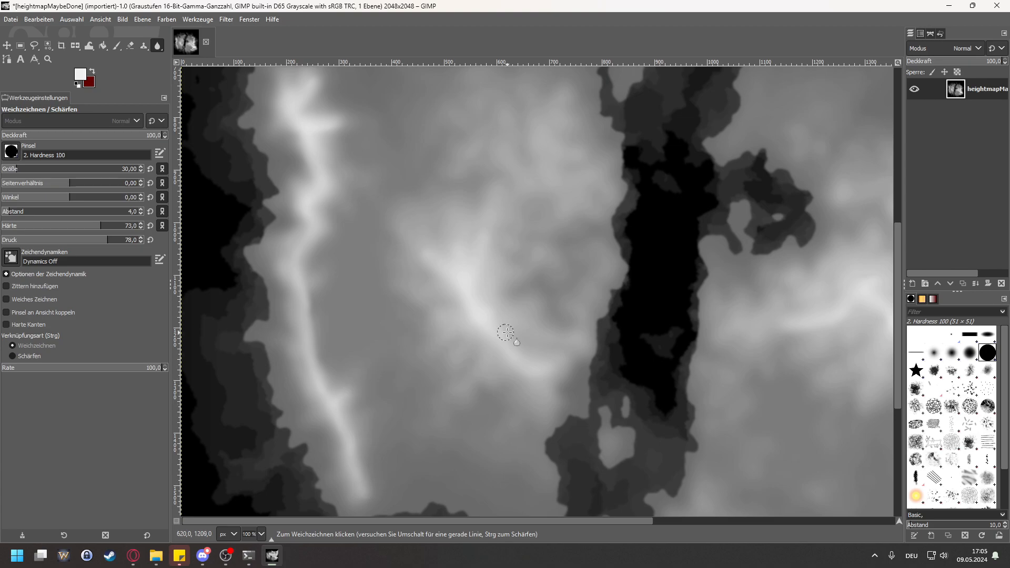
right_click(162, 50)
click(204, 51)
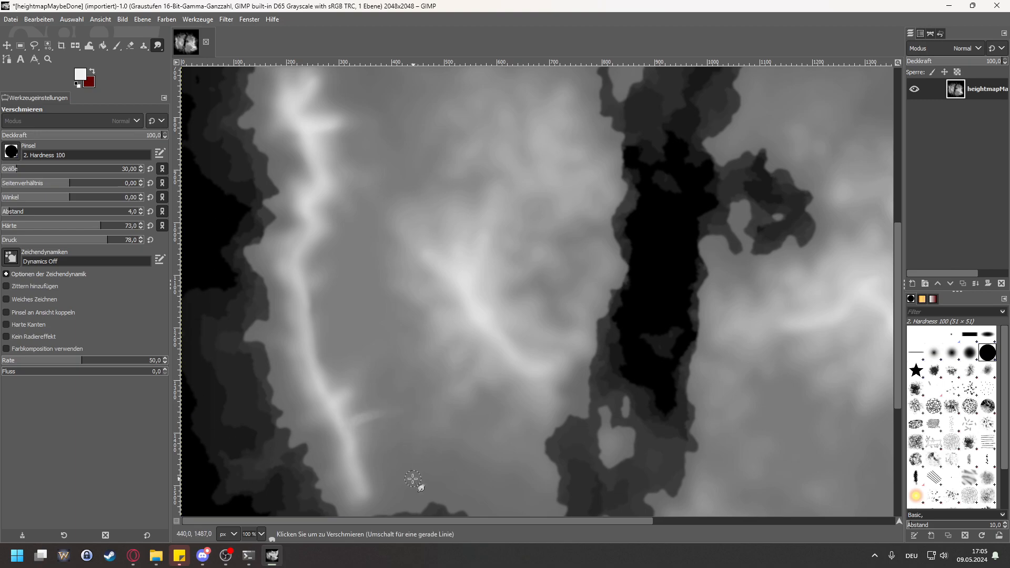
key(ctrl+z)
mouse_move(354, 446)
mouse_down()
mouse_move(391, 453)
mouse_move(384, 470)
mouse_move(361, 461)
mouse_move(363, 473)
mouse_move(383, 463)
mouse_move(389, 445)
mouse_move(360, 465)
mouse_move(364, 484)
mouse_move(339, 450)
mouse_move(352, 479)
mouse_move(342, 449)
mouse_move(371, 458)
mouse_move(339, 450)
mouse_move(319, 390)
mouse_move(363, 413)
mouse_up()
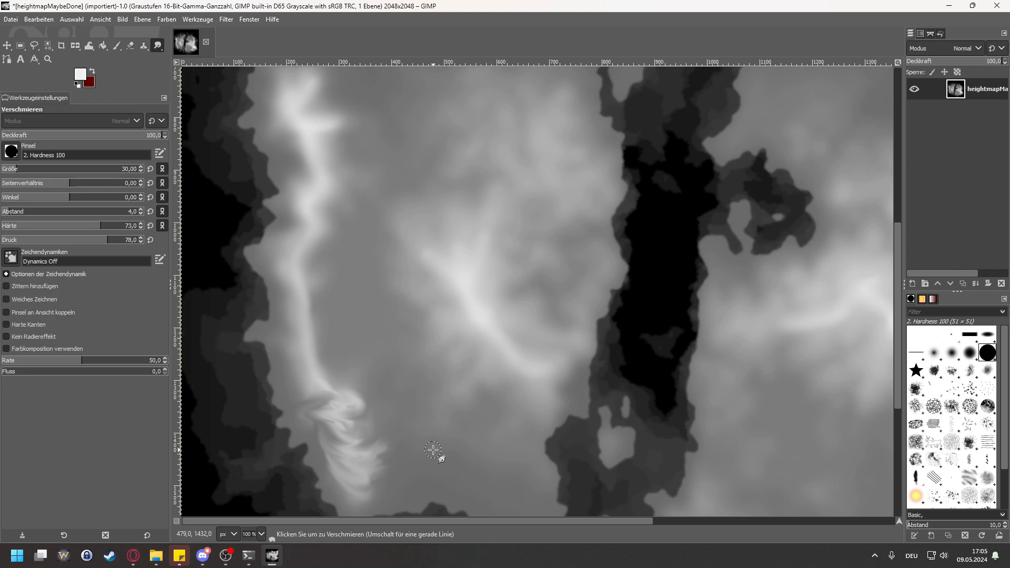
mouse_move(309, 400)
mouse_down()
mouse_move(315, 378)
mouse_move(312, 387)
mouse_move(352, 390)
mouse_move(346, 410)
mouse_move(362, 489)
mouse_move(323, 397)
mouse_move(358, 462)
mouse_move(337, 480)
mouse_move(302, 396)
mouse_move(361, 503)
mouse_move(359, 412)
mouse_move(320, 429)
mouse_move(373, 473)
mouse_move(360, 423)
mouse_move(329, 406)
mouse_move(365, 498)
mouse_up()
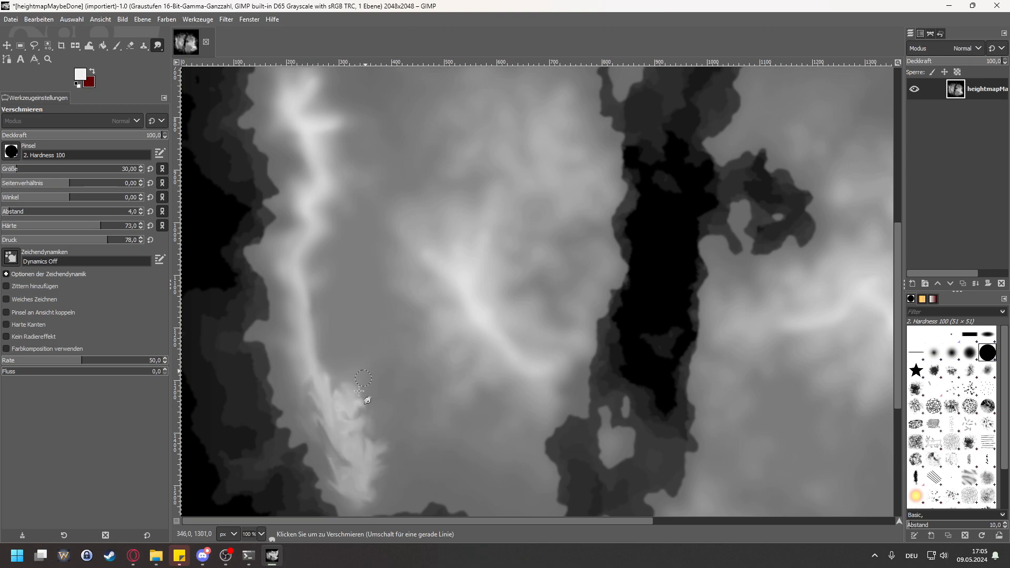
Step: Examine the smudged ridge and both landmasses across the whole heightmap, and switch back to the Blur/Sharpen tool
scroll(415, 331, down, 1)
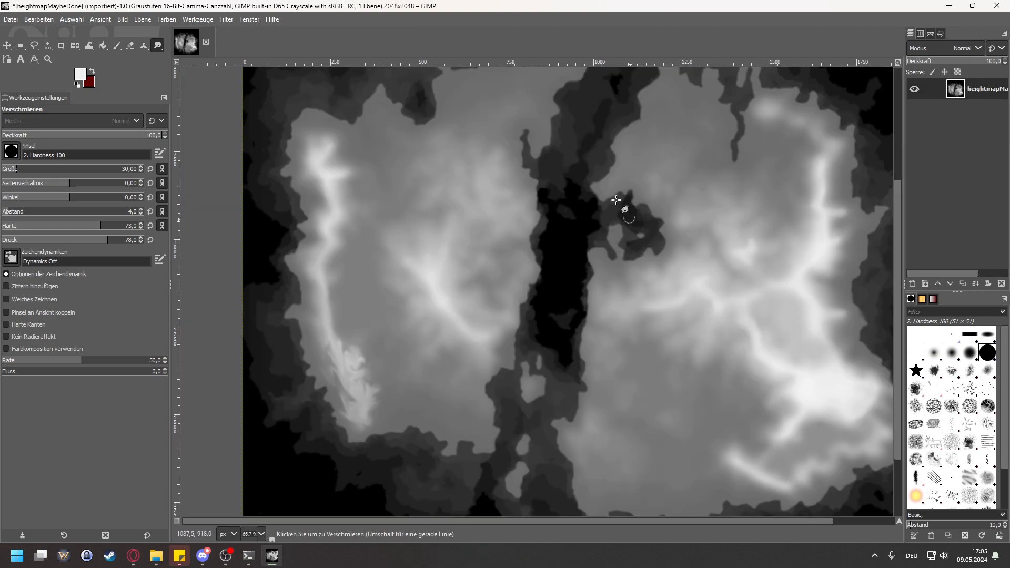
scroll(532, 265, down, 1)
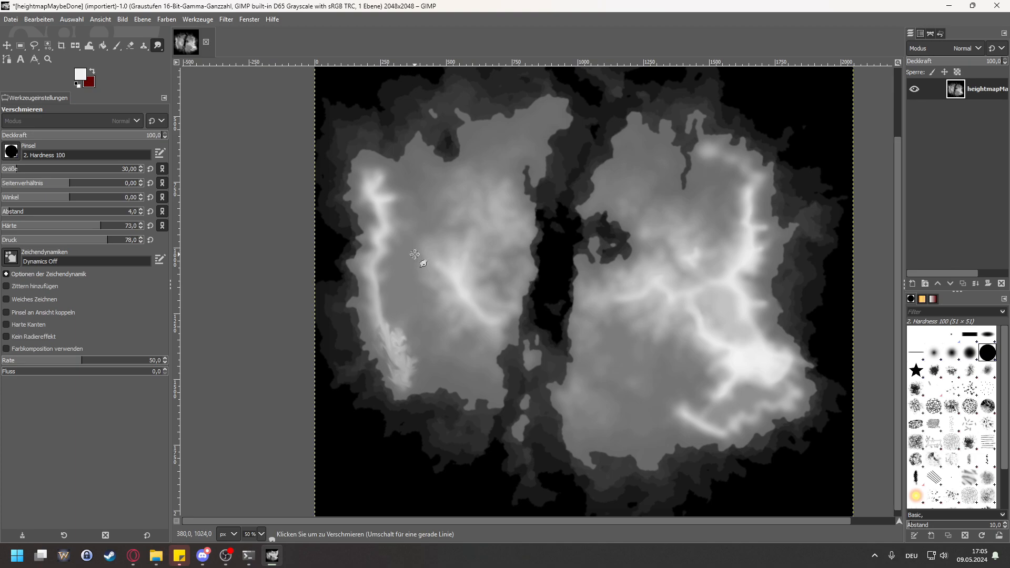
scroll(466, 355, up, 2)
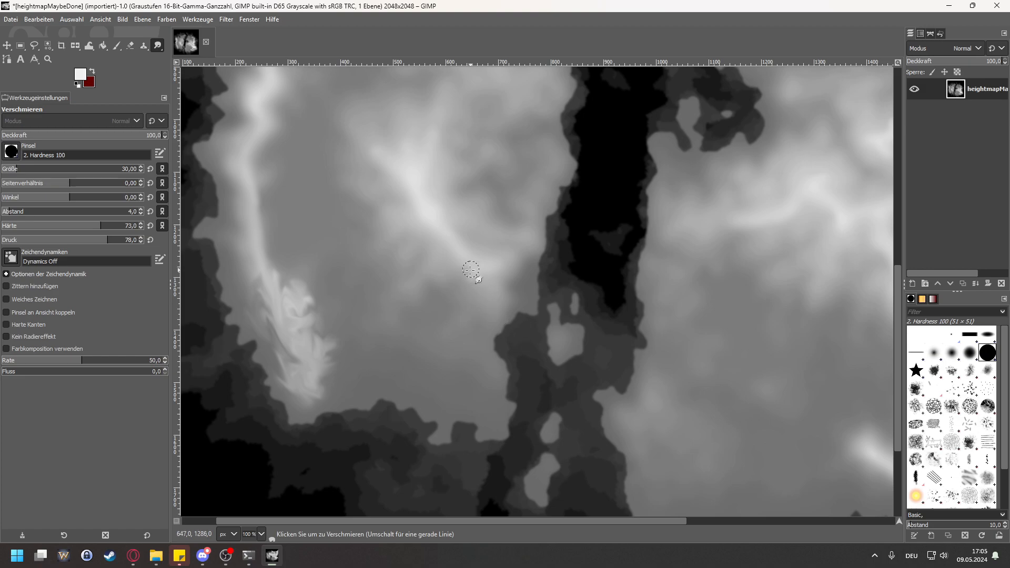
scroll(415, 302, down, 2)
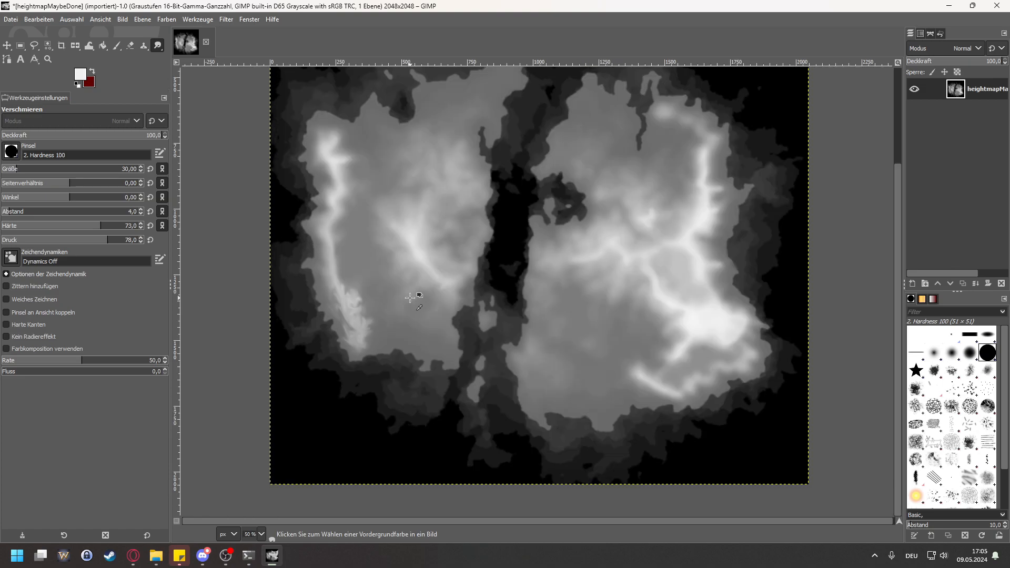
scroll(410, 269, up, 2)
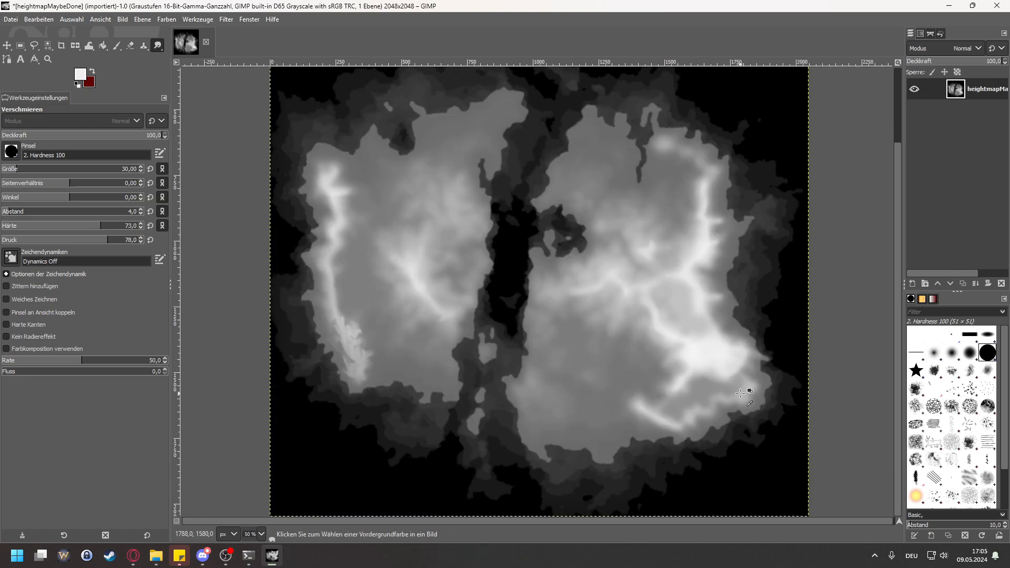
scroll(702, 386, up, 1)
scroll(632, 363, down, 1)
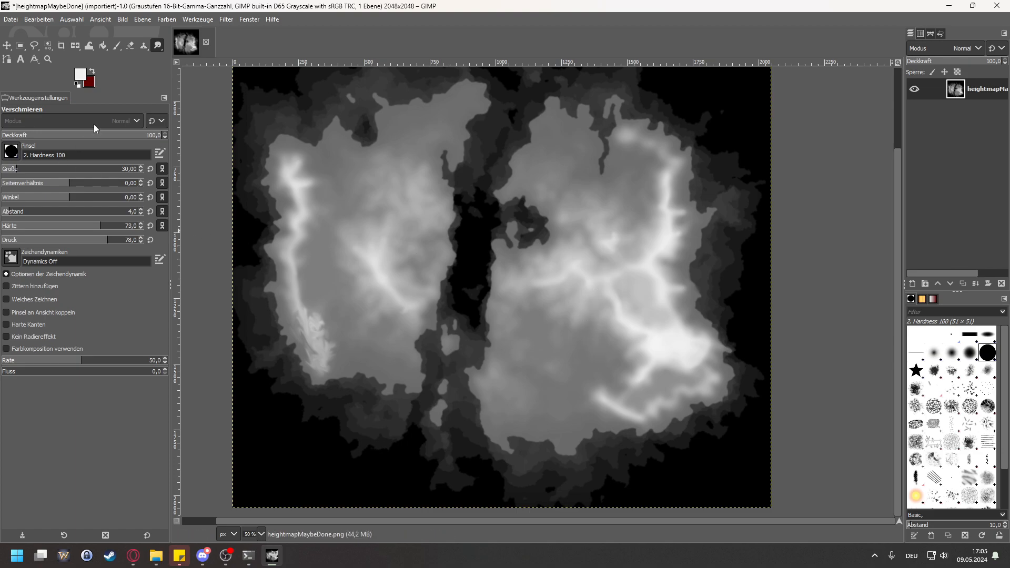
drag(157, 46, 226, 77)
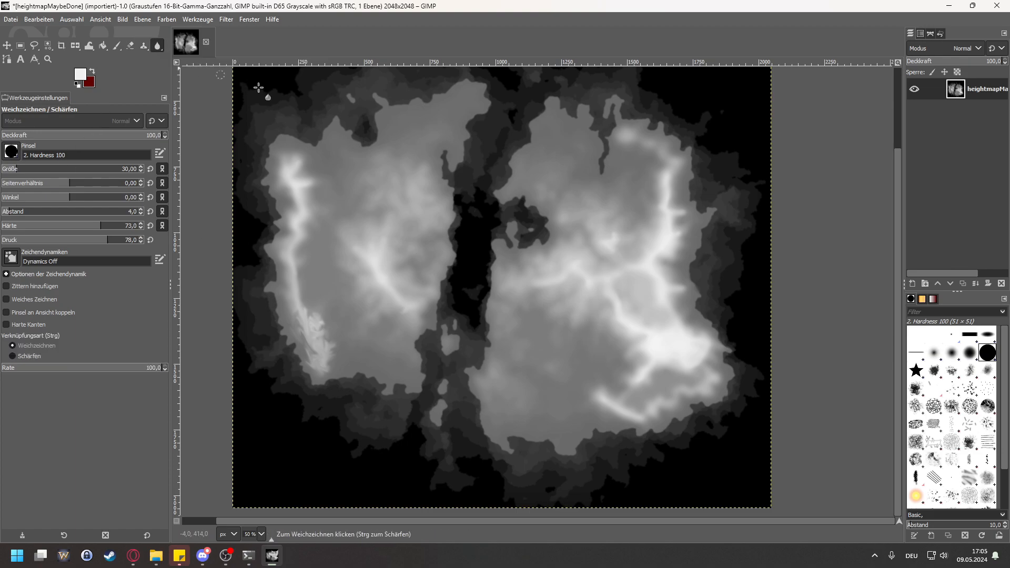
scroll(669, 251, up, 1)
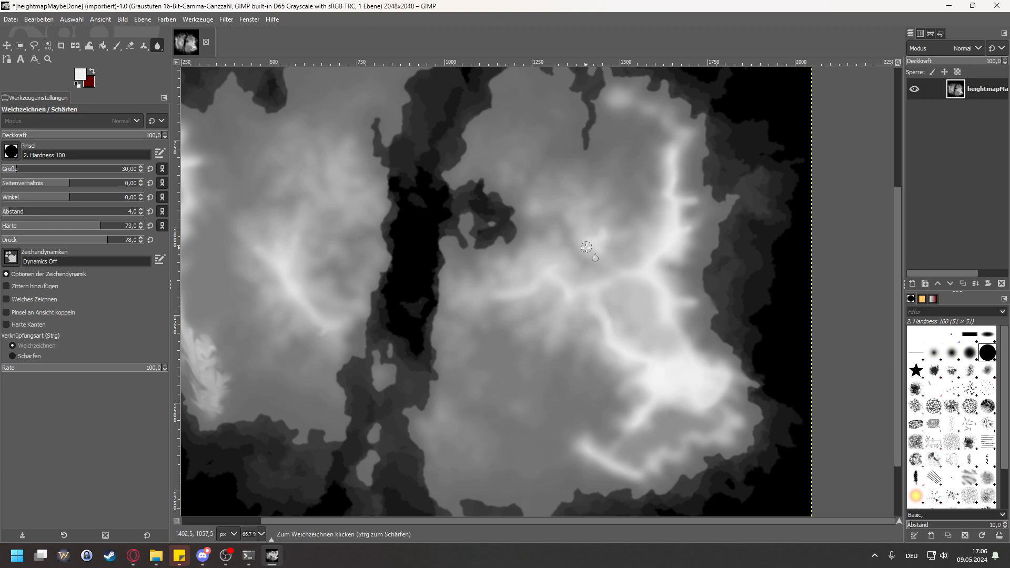
scroll(477, 251, down, 1)
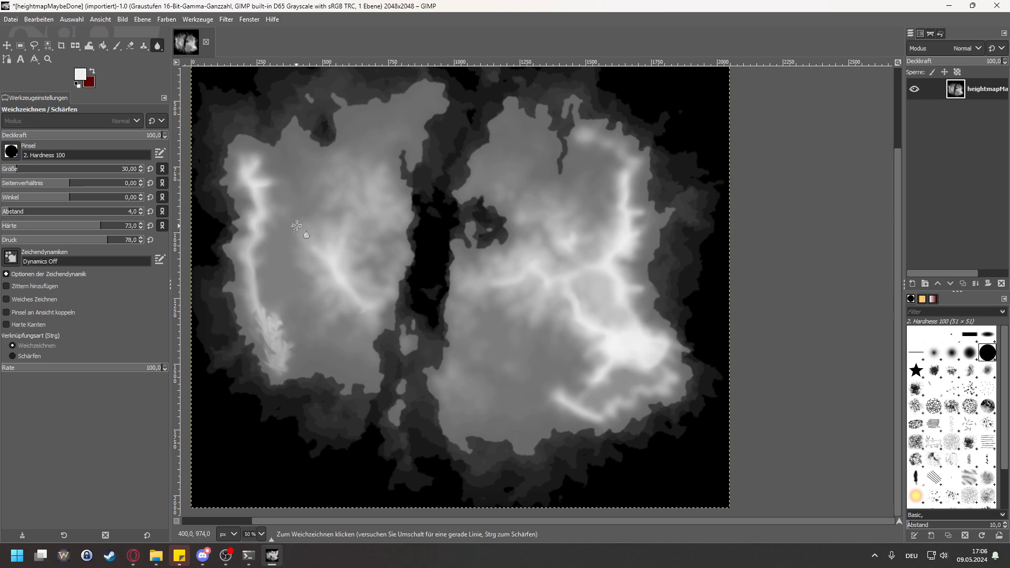
Step: Export the heightmap to the maps folder as heightmapMaybeDone2.png with the default PNG options
click(10, 20)
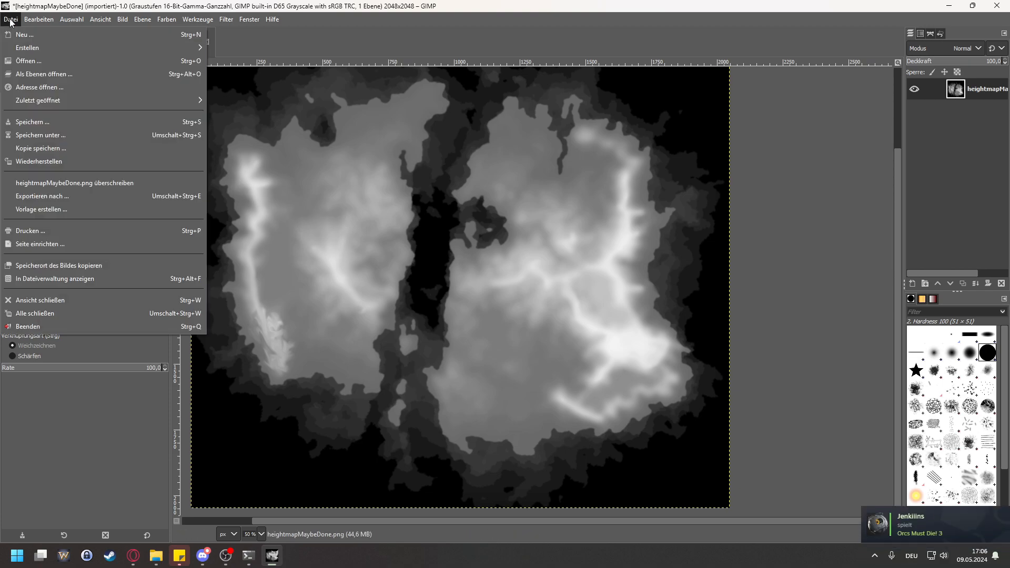
click(51, 197)
click(443, 78)
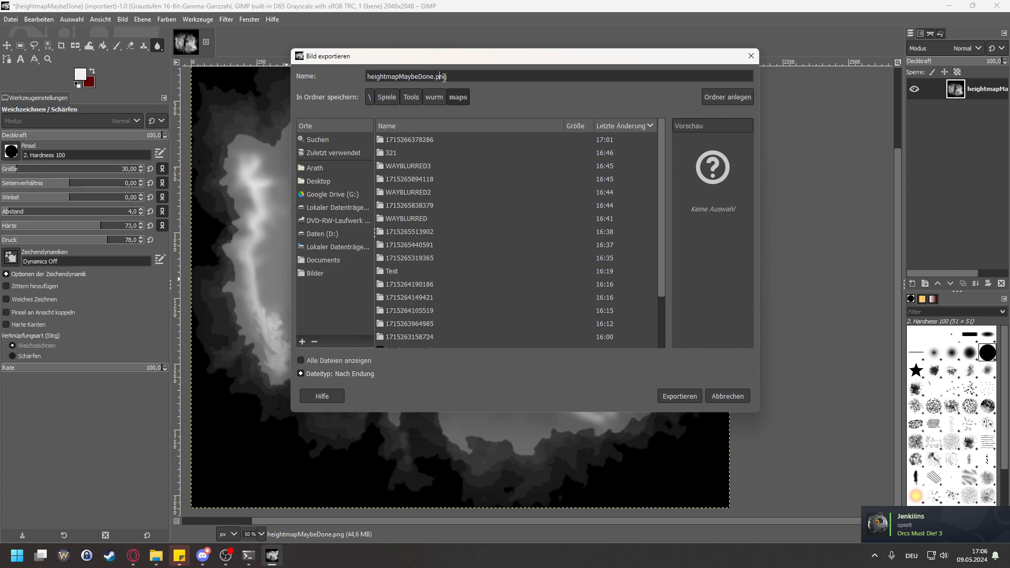
key(Left)
key(Left)
key(Left)
key(Left)
text(2)
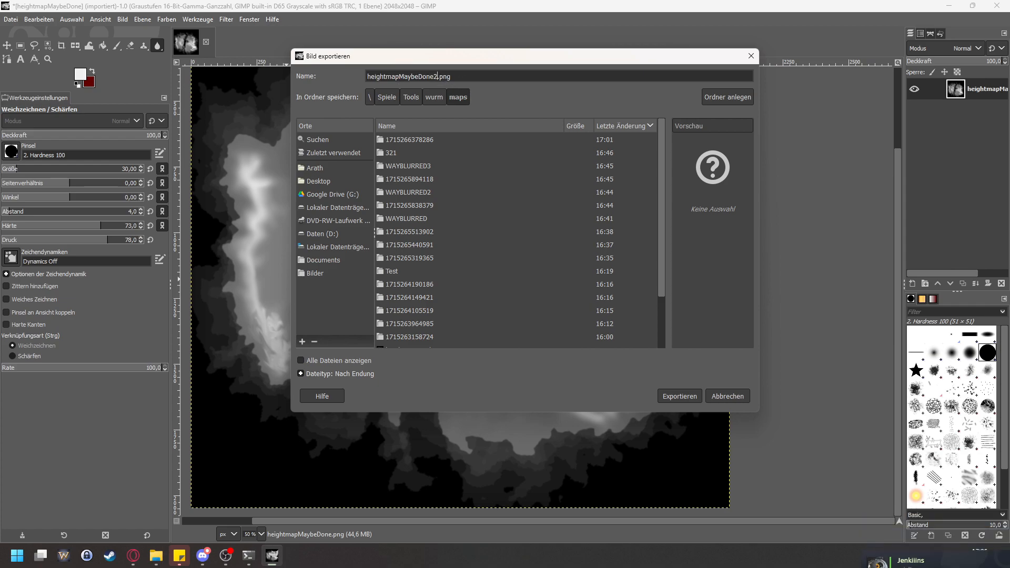
click(684, 396)
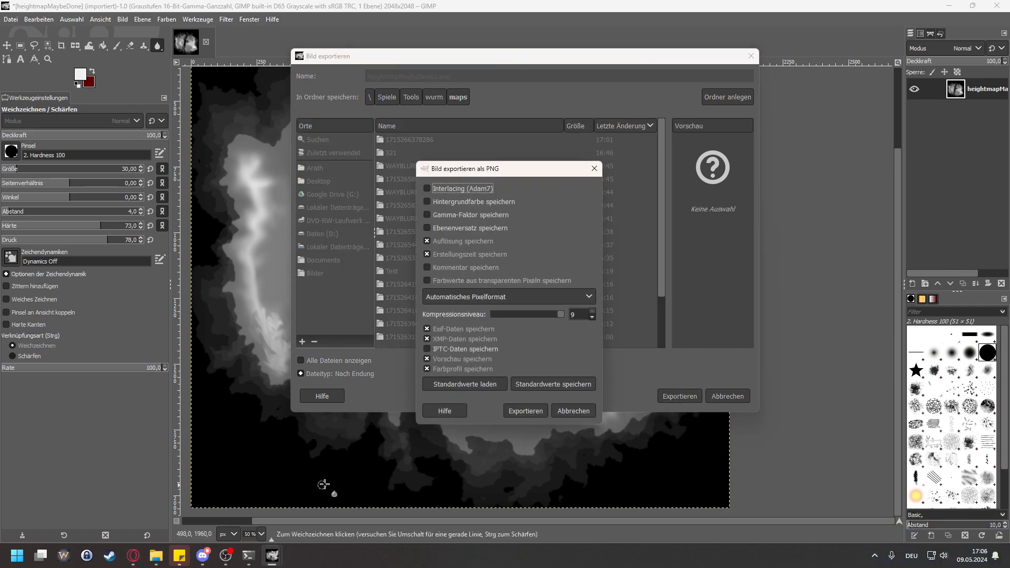
click(520, 413)
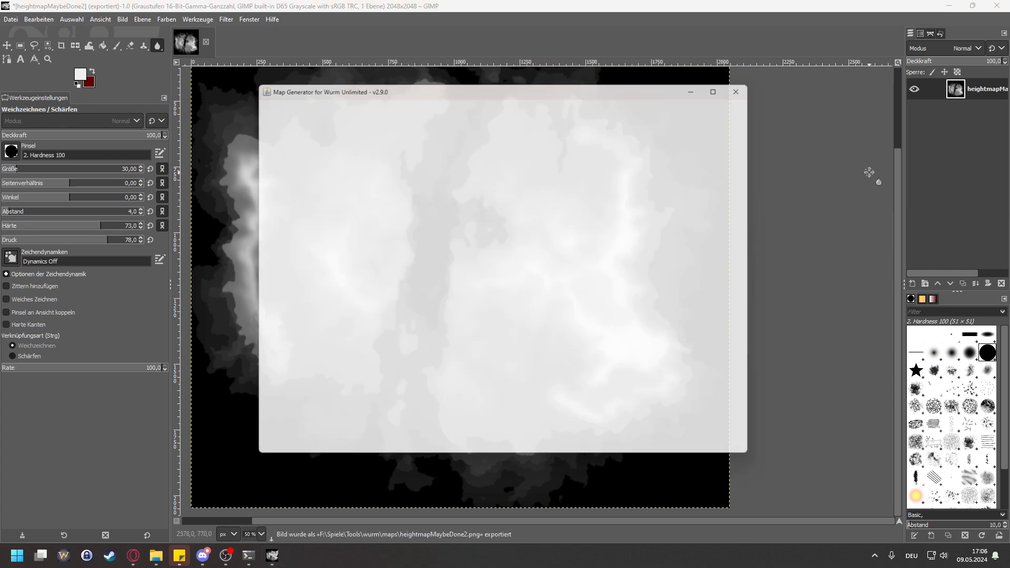
Step: Switch to the Map Generator for Wurm Unlimited, import heightmapMaybeDone2.png as the heightmap and drop dirt on the terrain
click(722, 139)
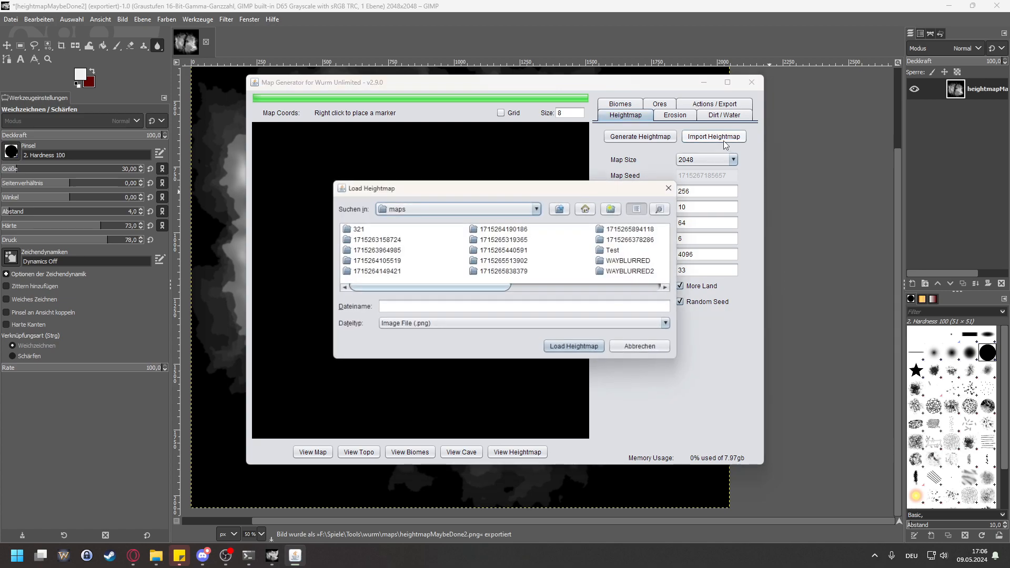
click(570, 286)
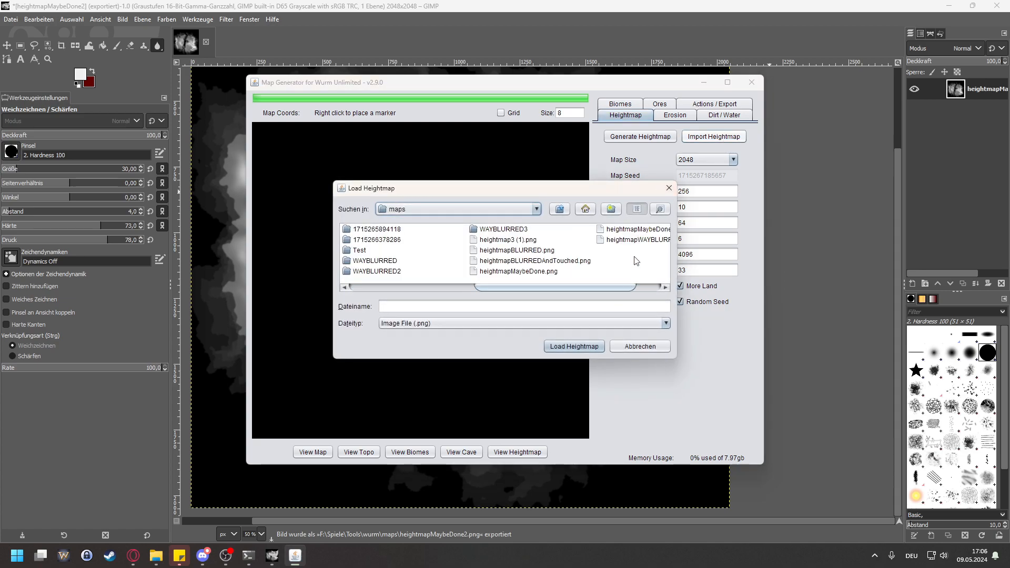
drag(594, 285, 636, 278)
click(621, 229)
click(576, 345)
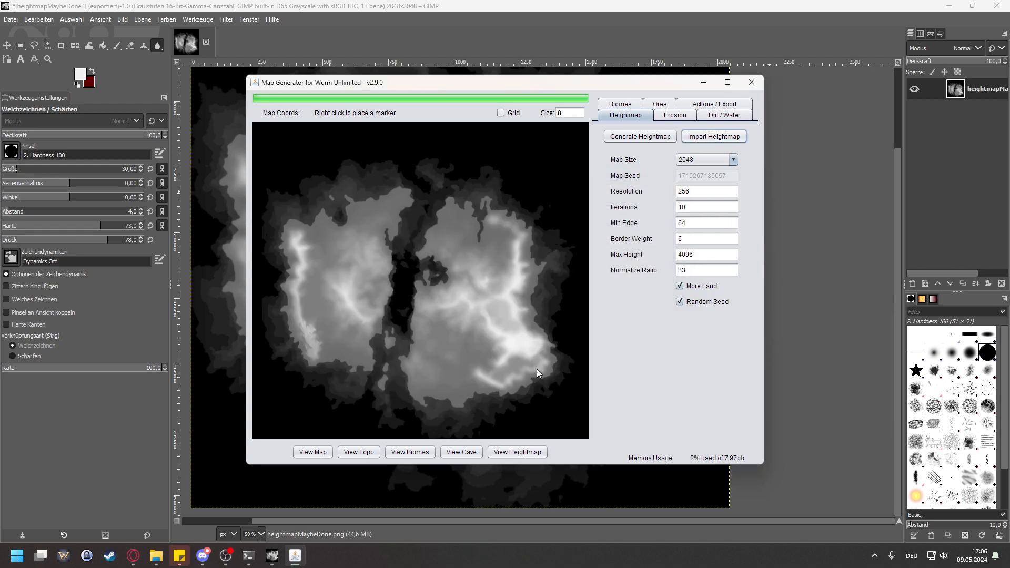
click(711, 116)
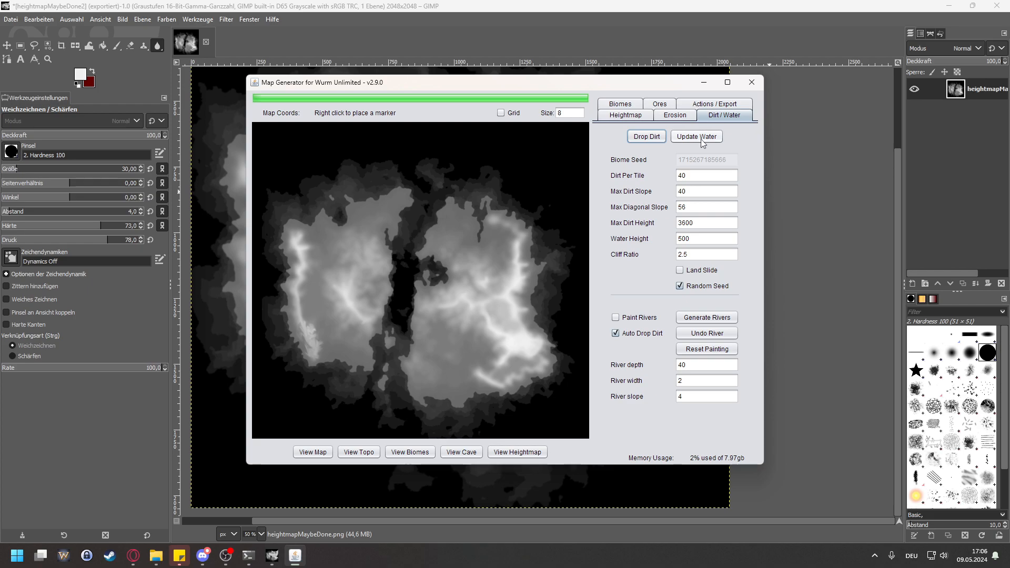
click(646, 137)
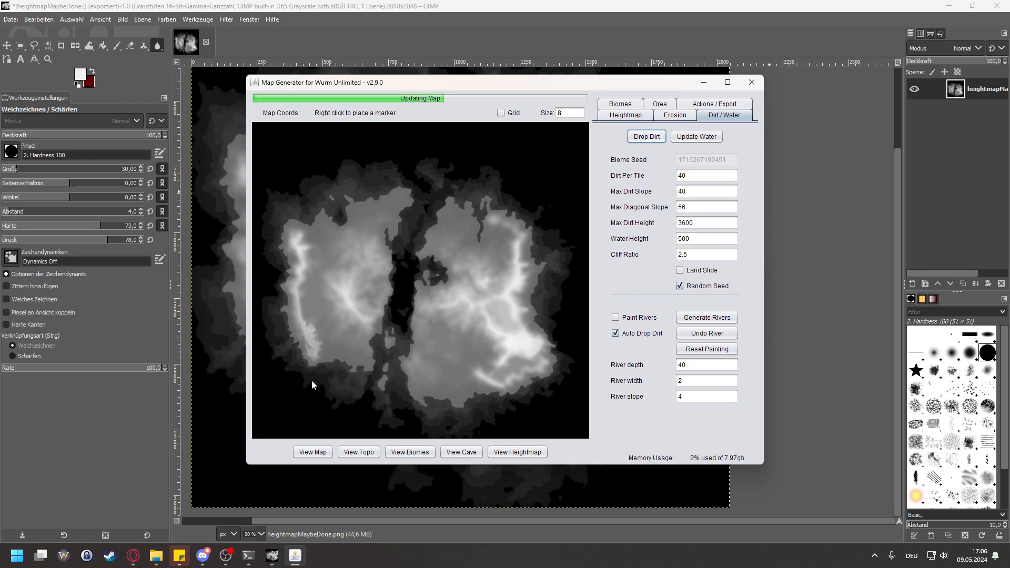
Step: Inspect the smudged southern end of the western coastal ridge on the rendered map and follow the ridge up to its northern end
scroll(315, 380, up, 5)
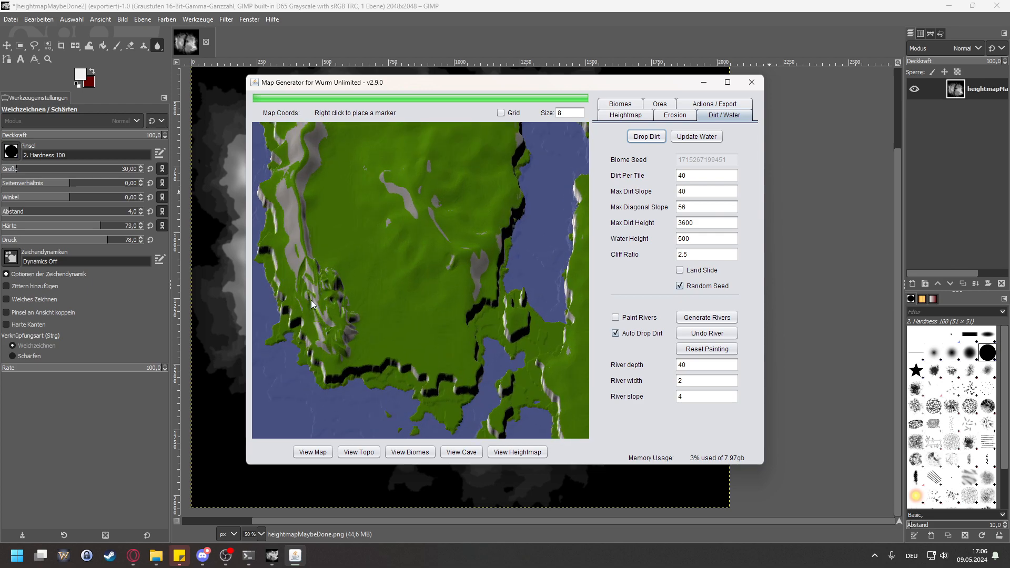
scroll(331, 331, up, 1)
drag(360, 407, 411, 356)
drag(418, 286, 426, 329)
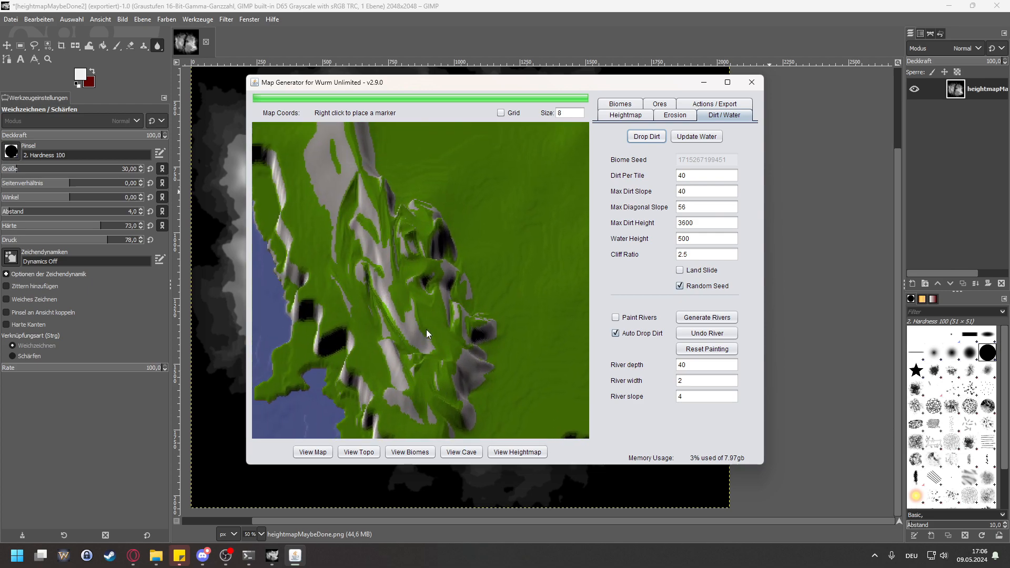
drag(403, 240, 404, 361)
drag(419, 195, 374, 324)
drag(389, 232, 372, 355)
drag(415, 193, 394, 251)
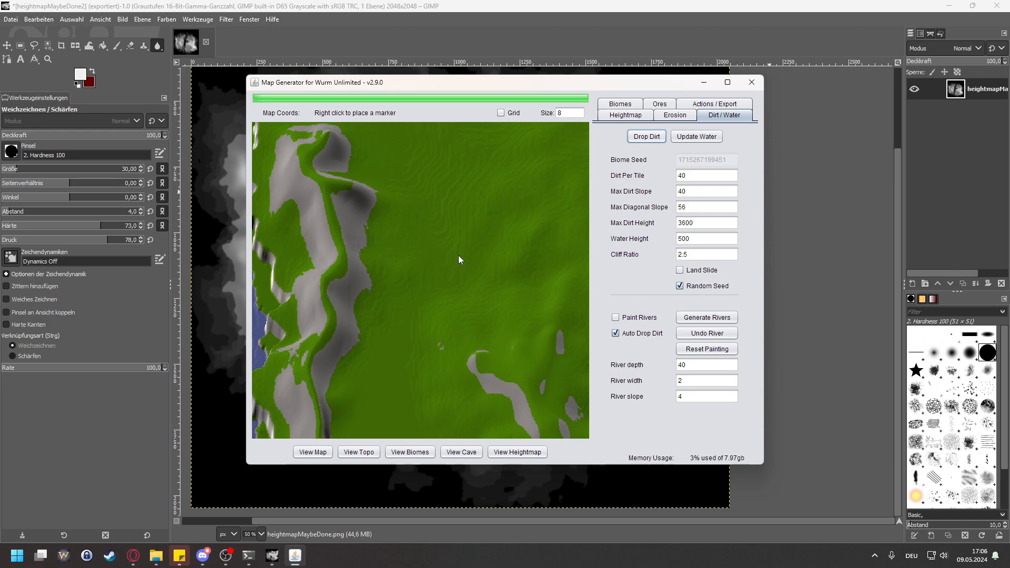
drag(458, 255, 442, 239)
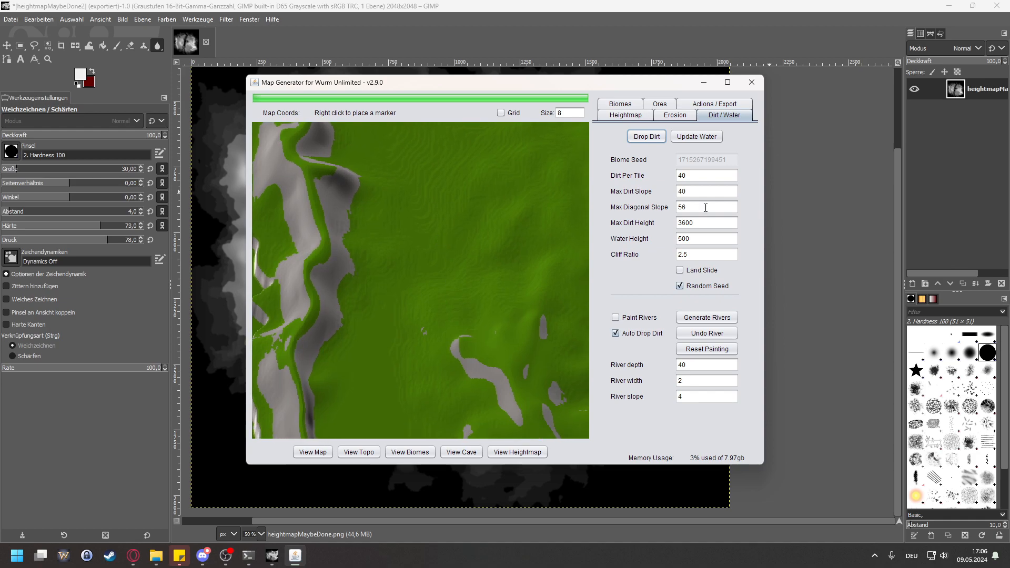
drag(306, 279, 381, 259)
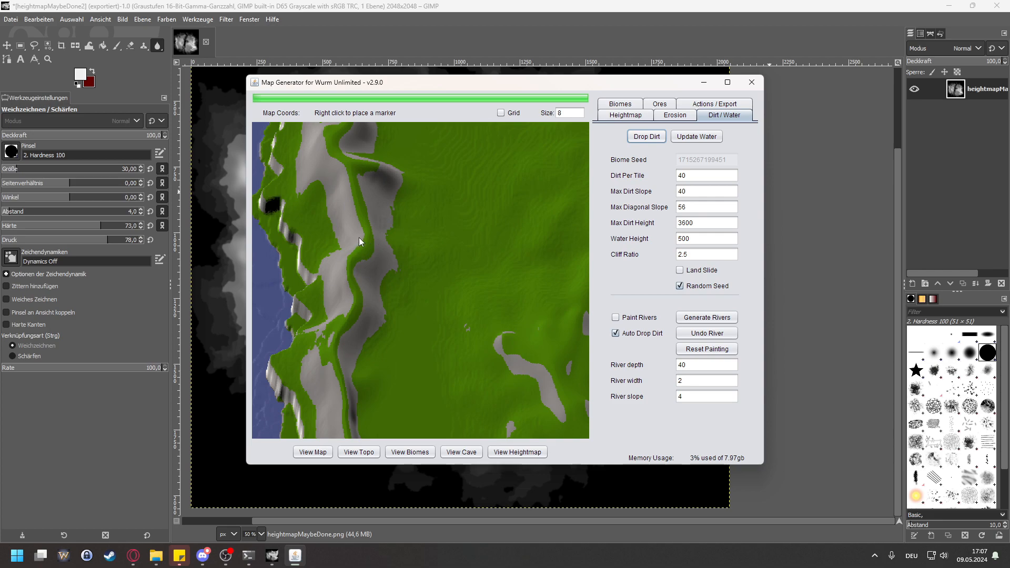
Step: Survey the rest of the rendered terrain, then inspect the rock patches and cliffs near the western landmass's southeastern coast
scroll(360, 242, down, 1)
drag(504, 277, 342, 270)
drag(450, 284, 490, 232)
drag(435, 275, 324, 235)
drag(451, 244, 320, 190)
drag(494, 268, 623, 205)
scroll(441, 220, down, 1)
scroll(441, 220, down, 1)
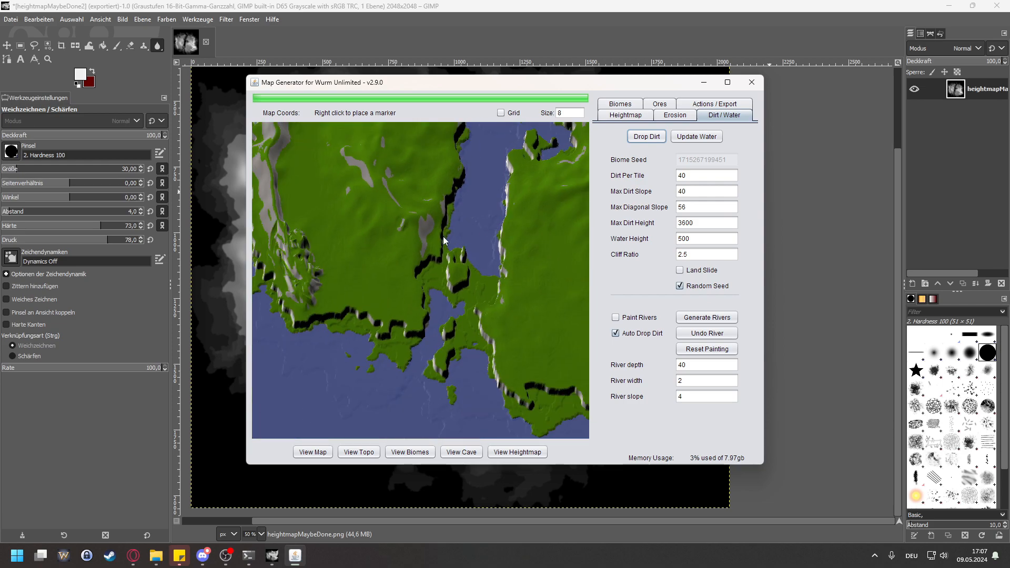
drag(416, 227, 424, 273)
scroll(394, 169, up, 2)
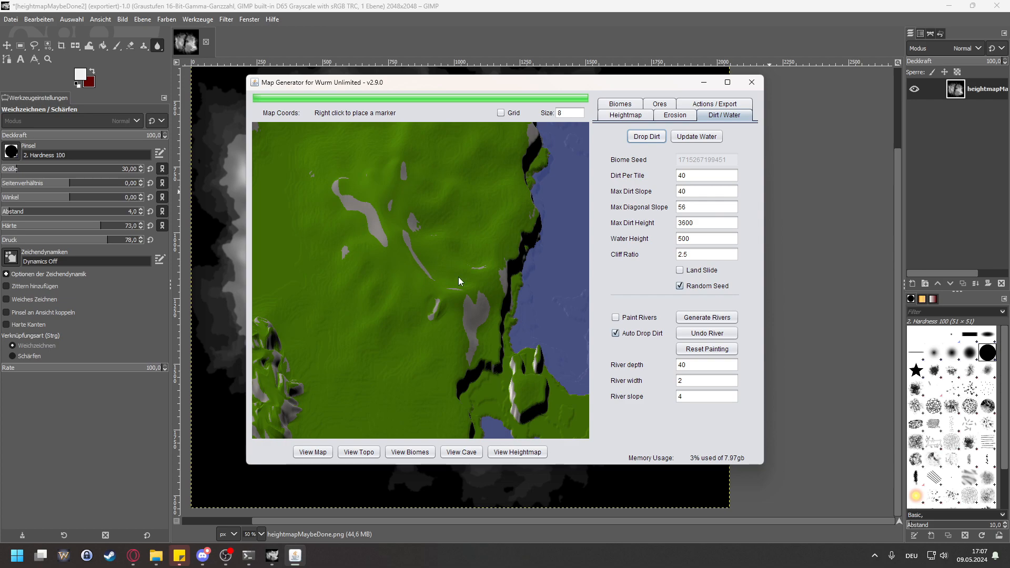
drag(520, 335, 427, 310)
scroll(348, 299, up, 2)
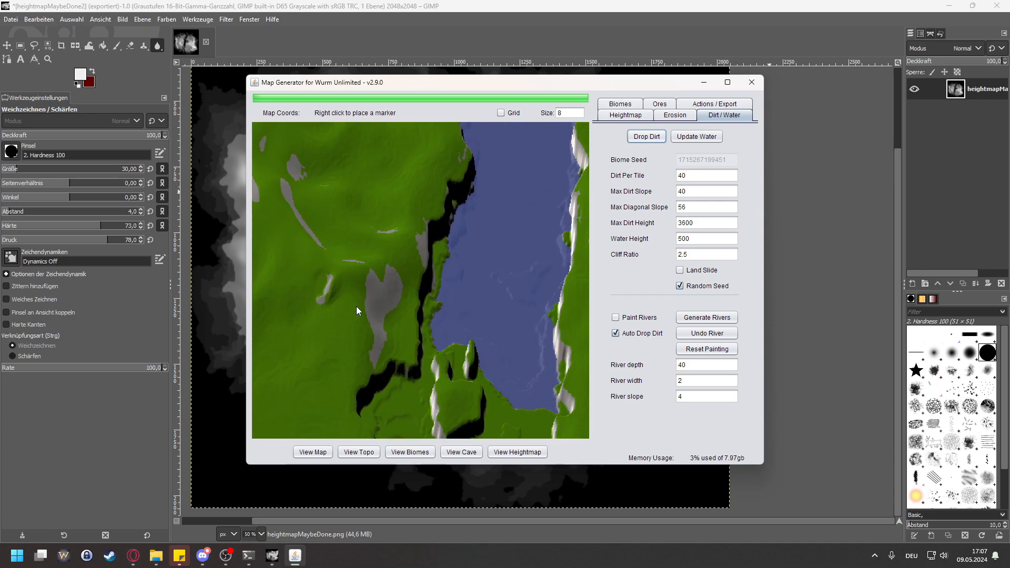
scroll(361, 318, up, 1)
drag(346, 323, 449, 311)
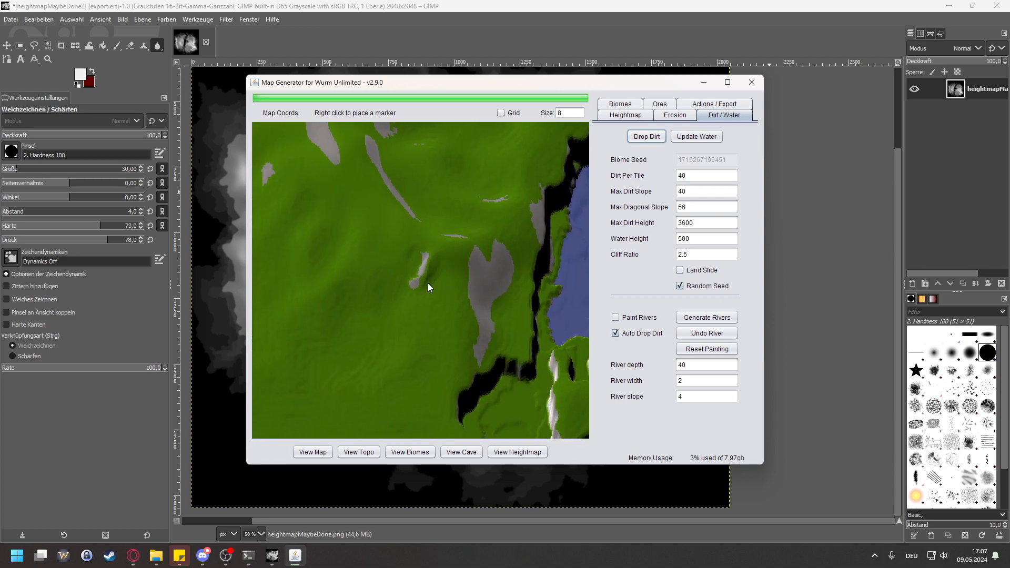
Step: Move the Map Generator window aside to uncover the western landmass of the heightmap behind it
drag(448, 82, 746, 85)
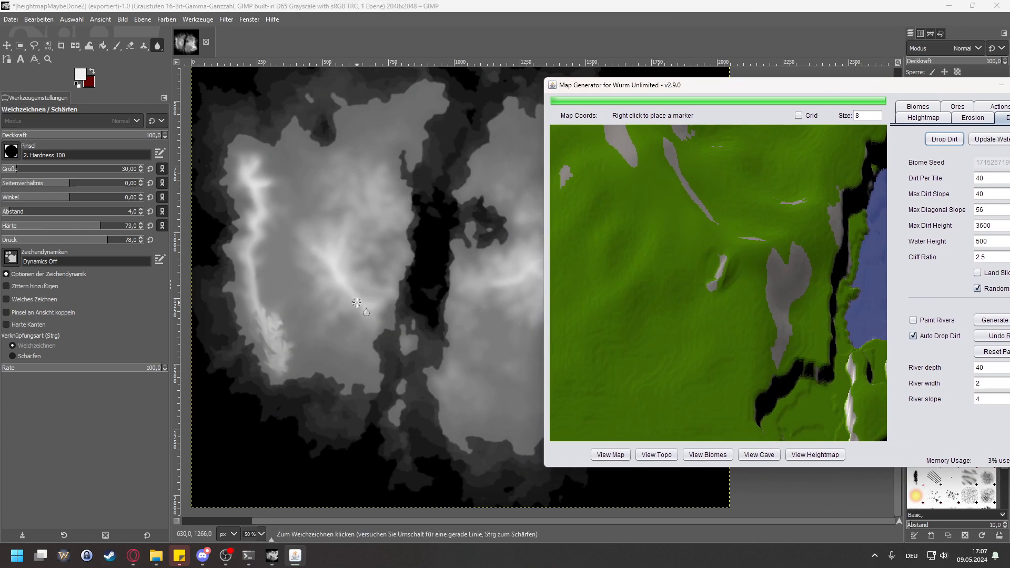
drag(739, 88, 602, 87)
Step: Set the max dirt height to 4000 and drop the dirt again, keeping the eastern landmass's rock plateau in view
scroll(629, 274, down, 4)
scroll(629, 284, down, 5)
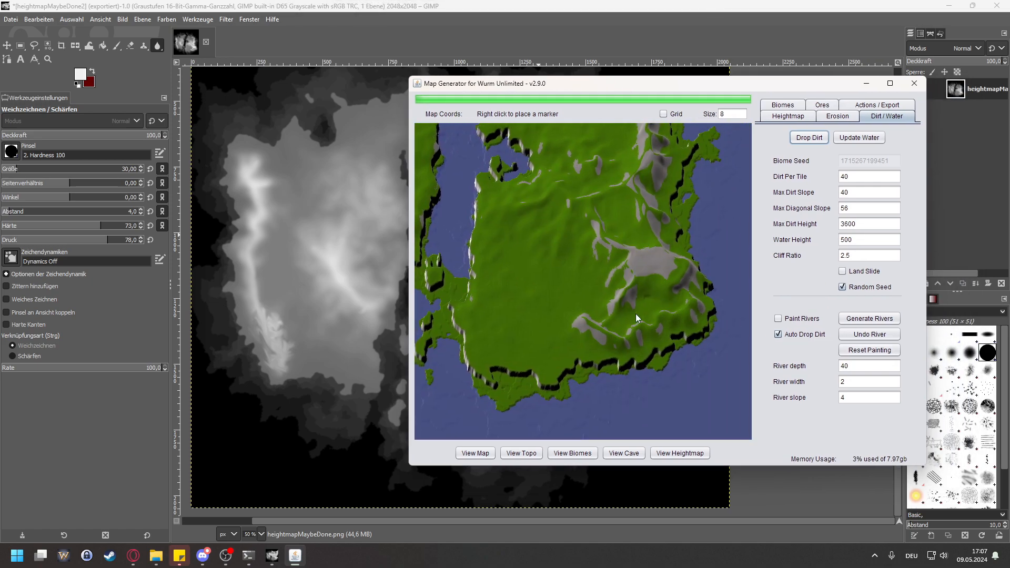
scroll(635, 313, up, 10)
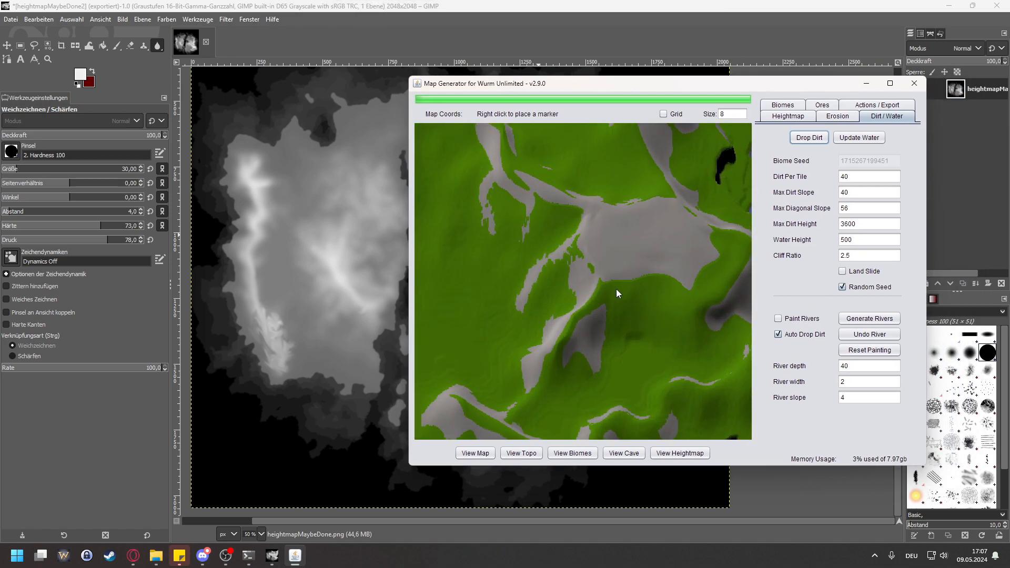
drag(884, 223, 784, 232)
text(4000)
click(809, 137)
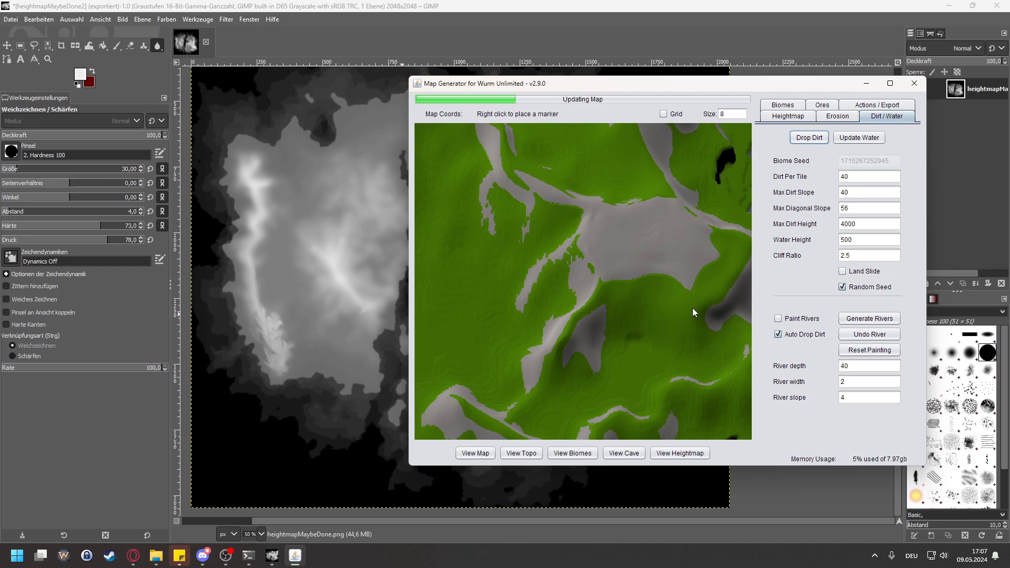
Step: Set the max dirt height to 3750 and drop the dirt again
drag(868, 225, 792, 226)
text(3750)
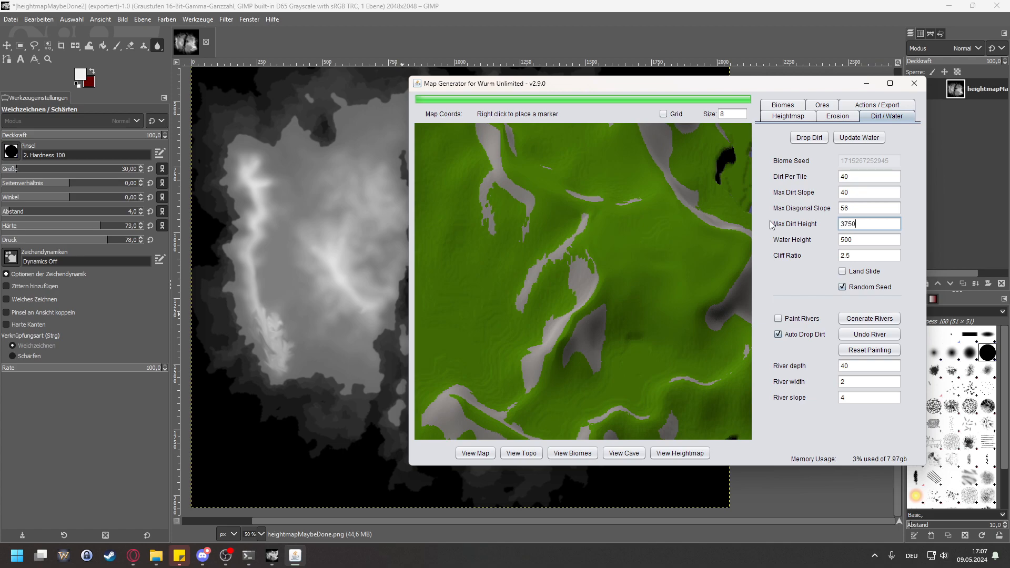
click(810, 138)
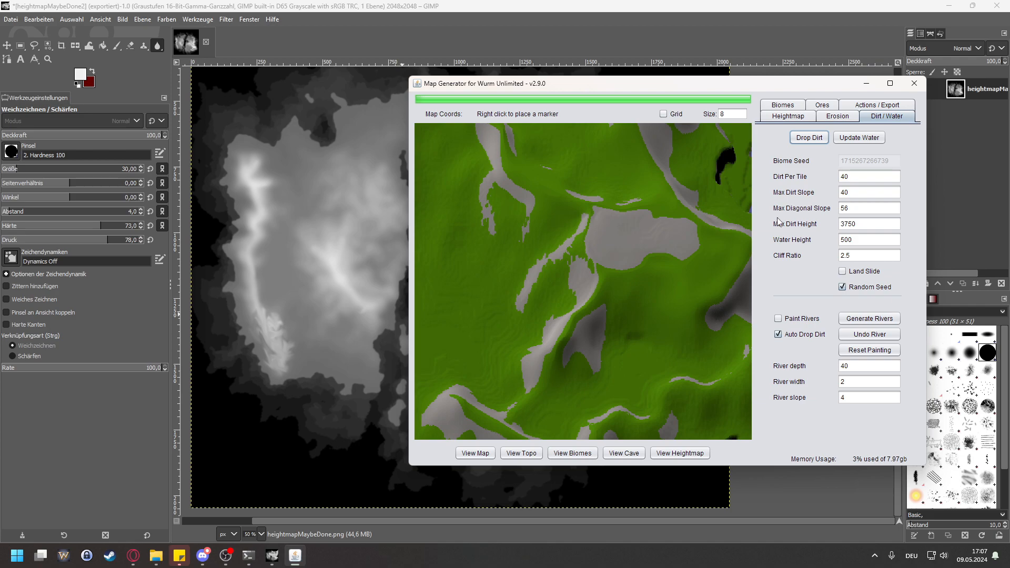
Step: Set the max dirt height to 3700, drop the dirt again and check the rock plateau and the ridges north of it
drag(871, 224, 776, 227)
text(3700)
click(809, 137)
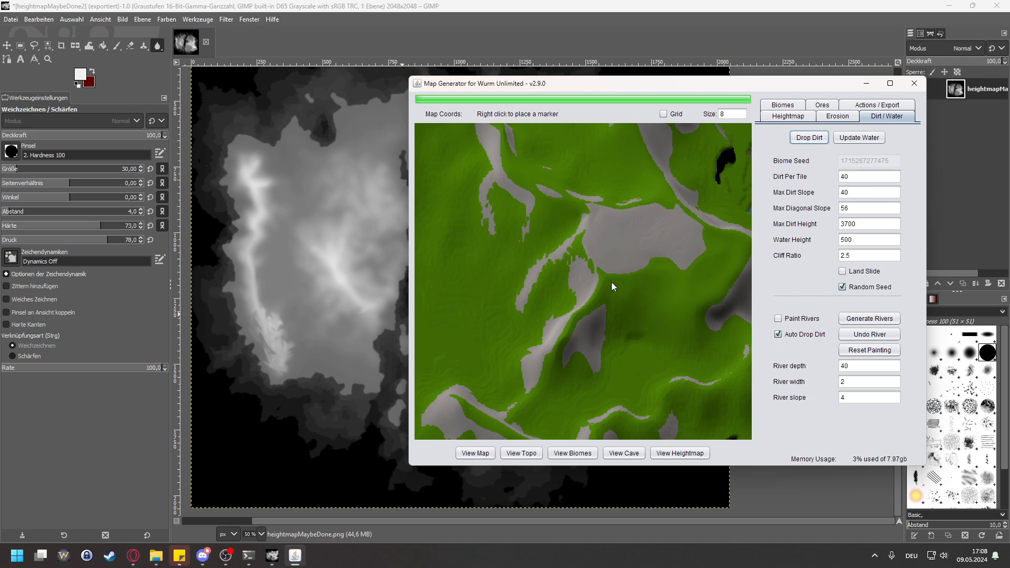
scroll(619, 281, down, 7)
drag(666, 289, 671, 345)
scroll(648, 291, up, 5)
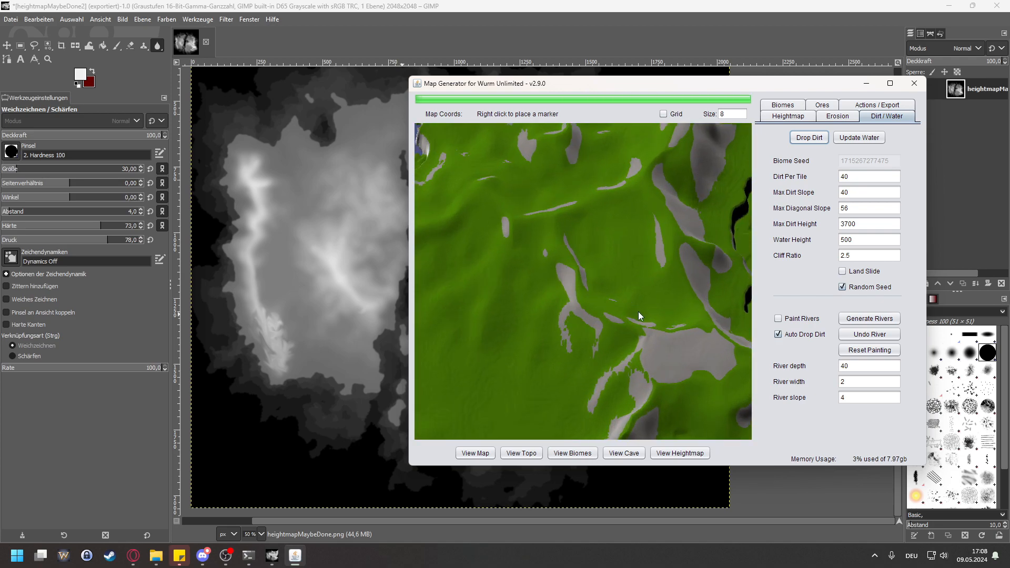
Step: Set the max dirt height to 3000 and drop the dirt again
drag(886, 225, 768, 239)
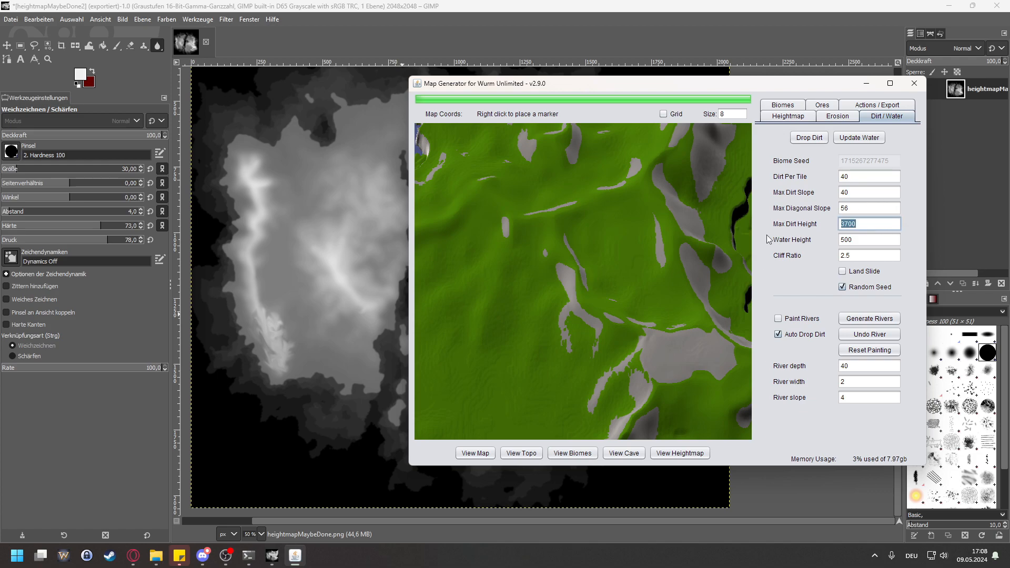
text(3000)
click(809, 137)
Step: Mark the grass hollow enclosed by the eastern ridges to read its height, then examine the surrounding mountain range
right_click(620, 243)
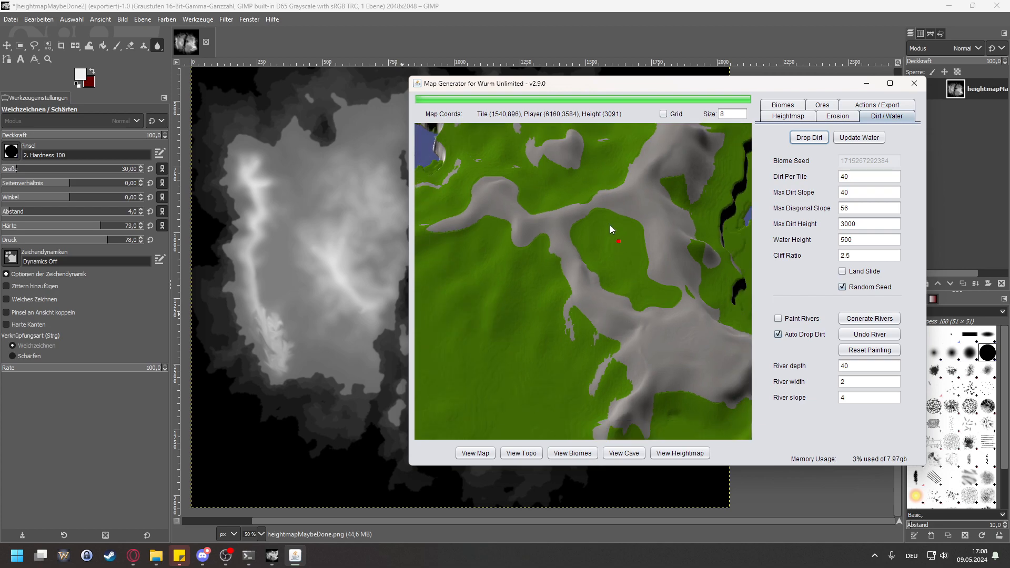
mouse_move(607, 238)
mouse_down()
mouse_move(572, 264)
mouse_move(587, 297)
mouse_up()
scroll(566, 282, down, 2)
scroll(648, 373, down, 3)
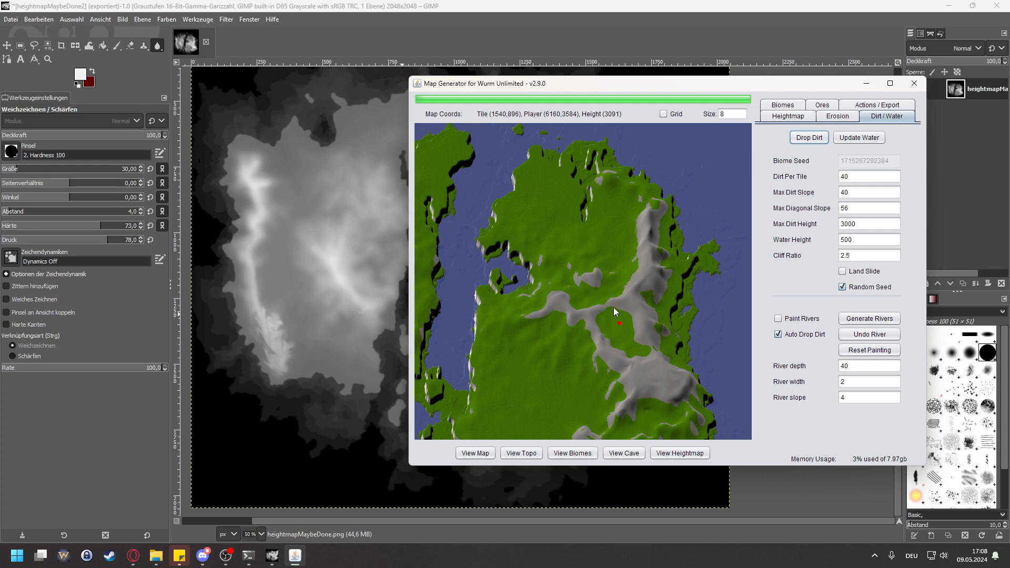
scroll(613, 307, up, 3)
drag(605, 331, 589, 291)
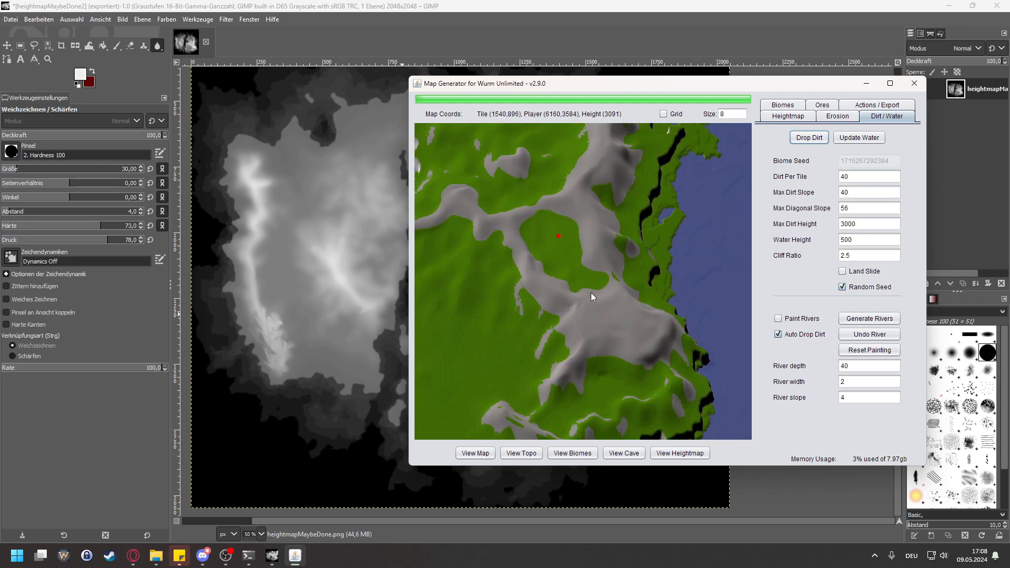
mouse_move(543, 228)
mouse_down()
mouse_move(598, 241)
mouse_move(632, 359)
mouse_up()
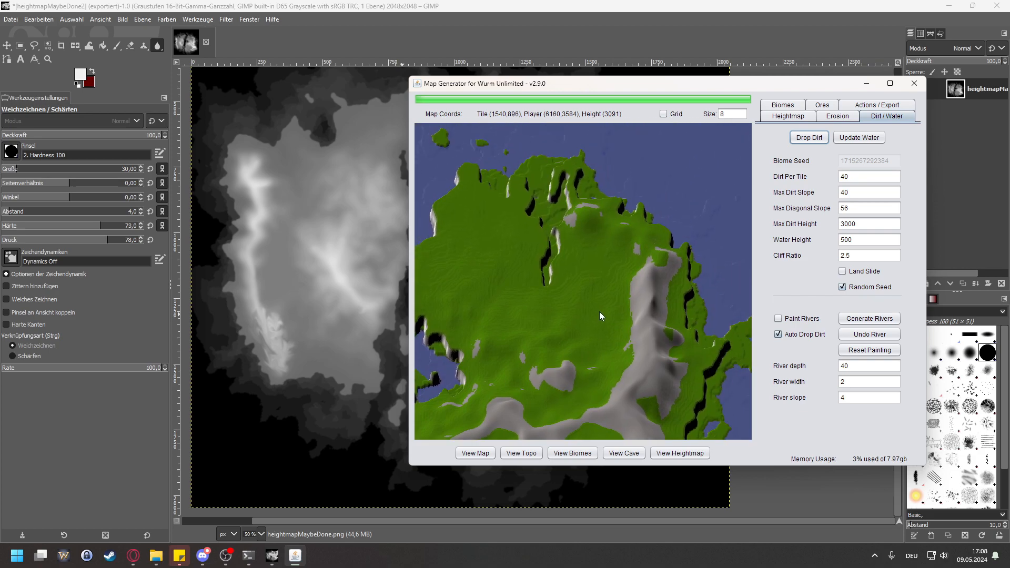
drag(658, 287, 576, 230)
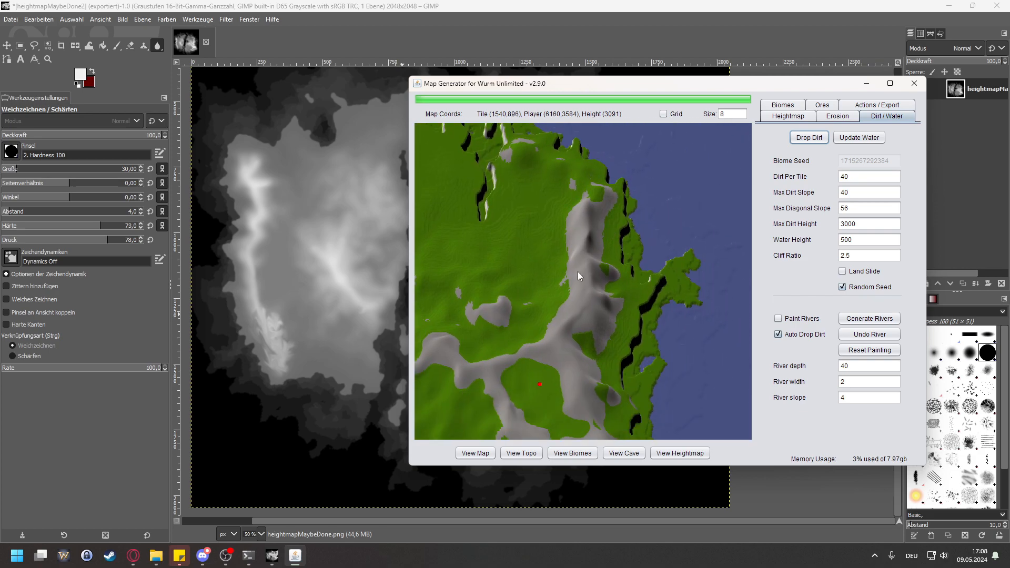
Step: Examine the western landmass's ridges and mark a spot on the rugged southern end of the coastal ridge to read its height
drag(578, 271, 676, 209)
drag(568, 247, 716, 197)
drag(574, 279, 673, 275)
drag(557, 258, 572, 306)
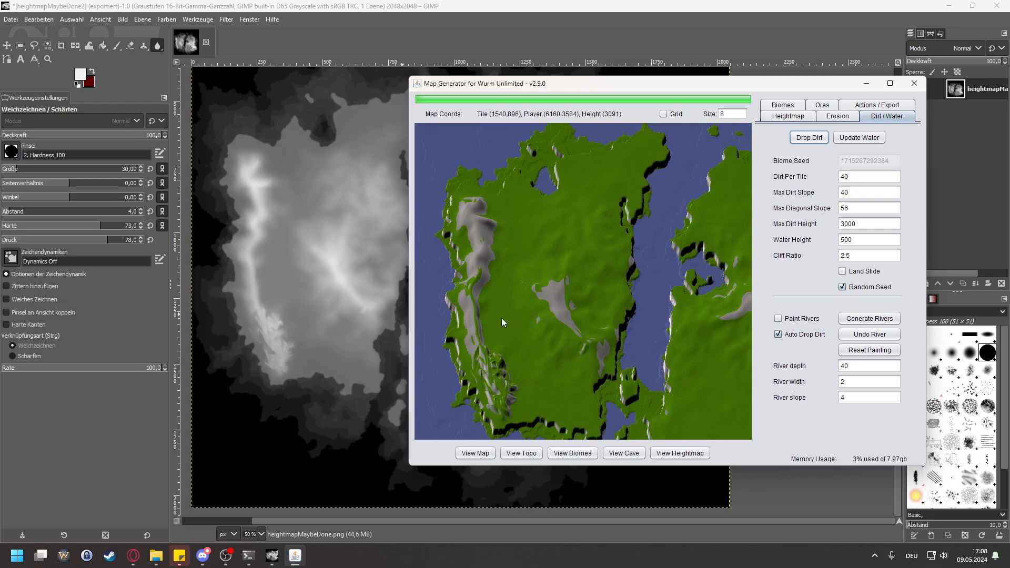
scroll(494, 392, up, 5)
drag(504, 349, 498, 304)
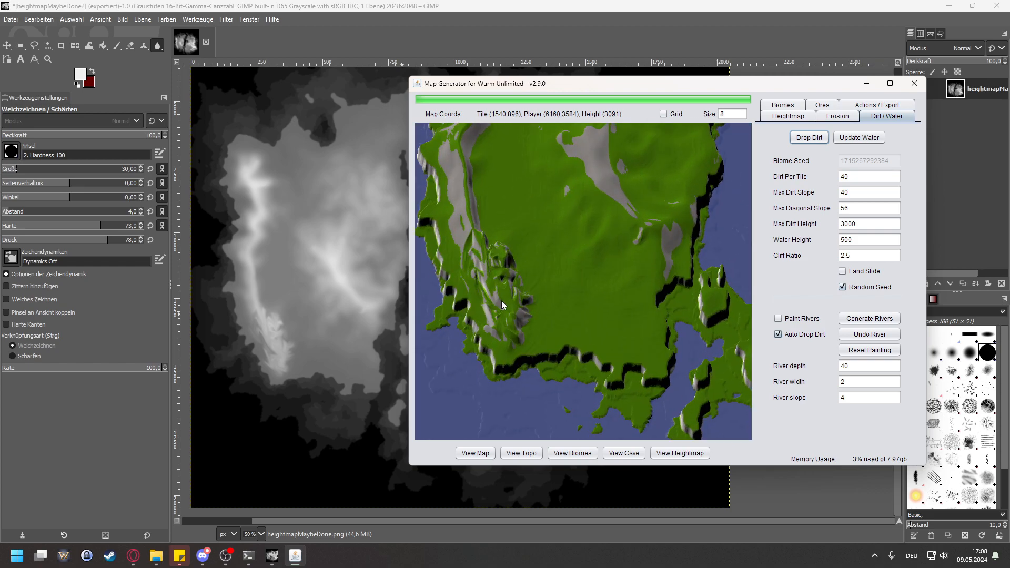
click(491, 279)
drag(580, 207, 585, 259)
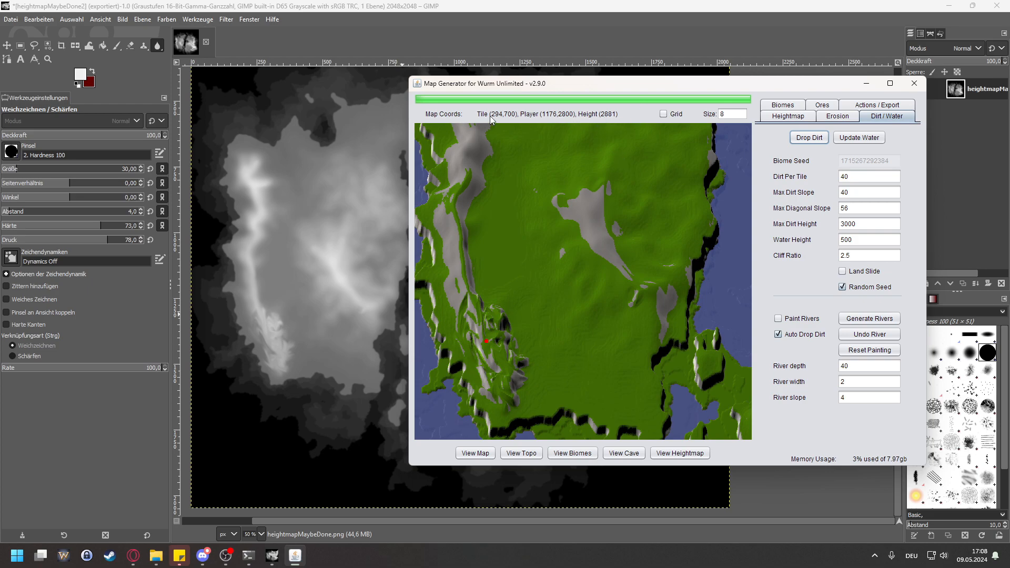
Step: Enter MaybeFinished as the map name for the export
click(877, 105)
drag(860, 157, 753, 153)
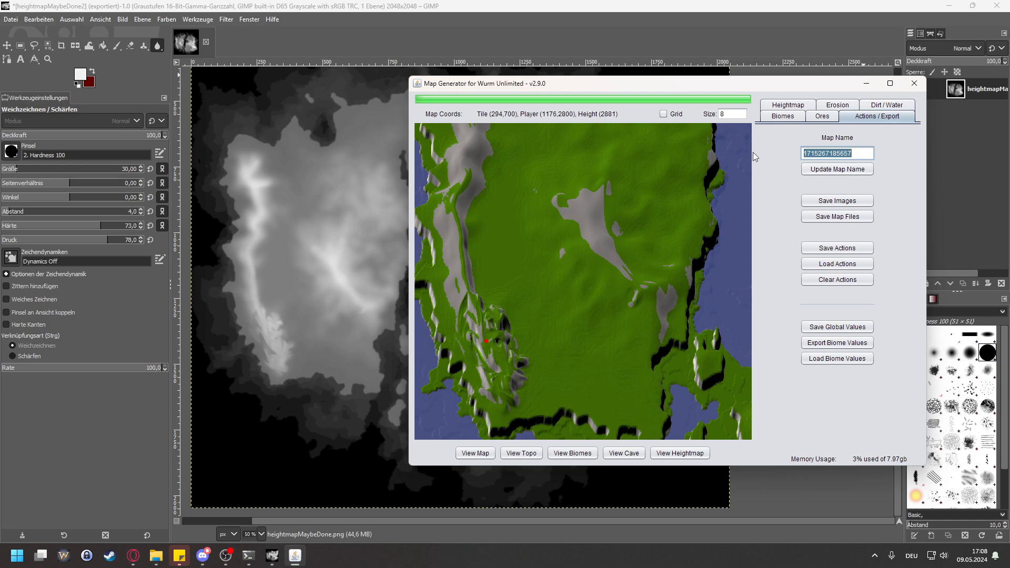
text(Maybe Finished)
key(Right)
key(Delete)
Step: Generate the ores with the preset percentages and add a TILE_SAND biome with the preset values
click(826, 117)
click(884, 106)
click(840, 116)
click(828, 106)
click(838, 135)
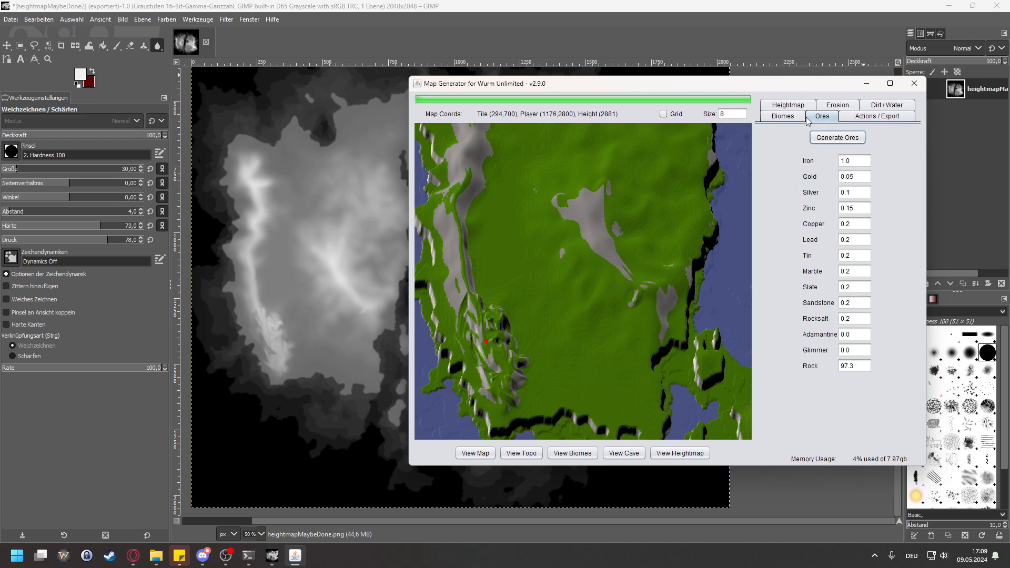
click(782, 116)
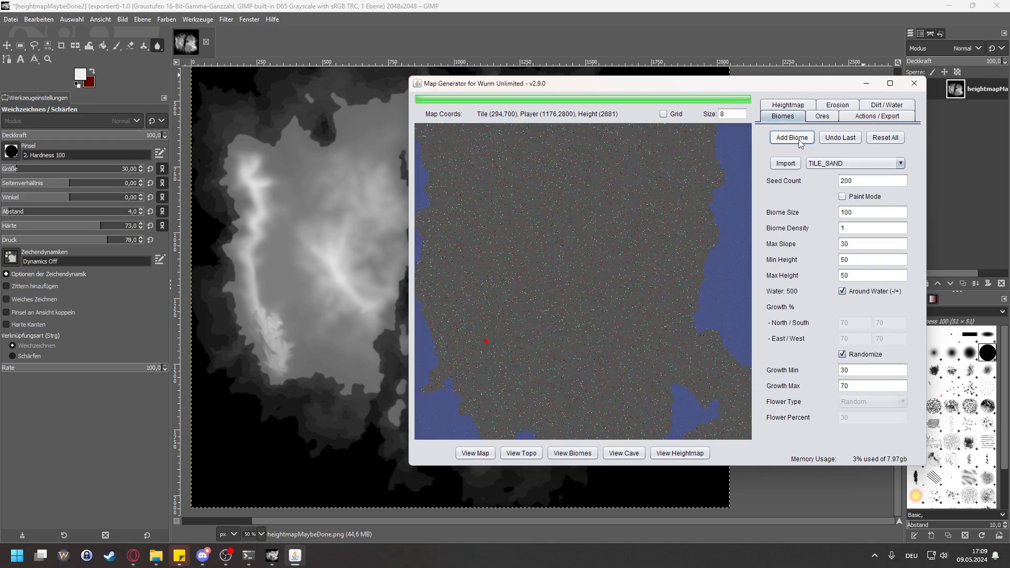
click(803, 138)
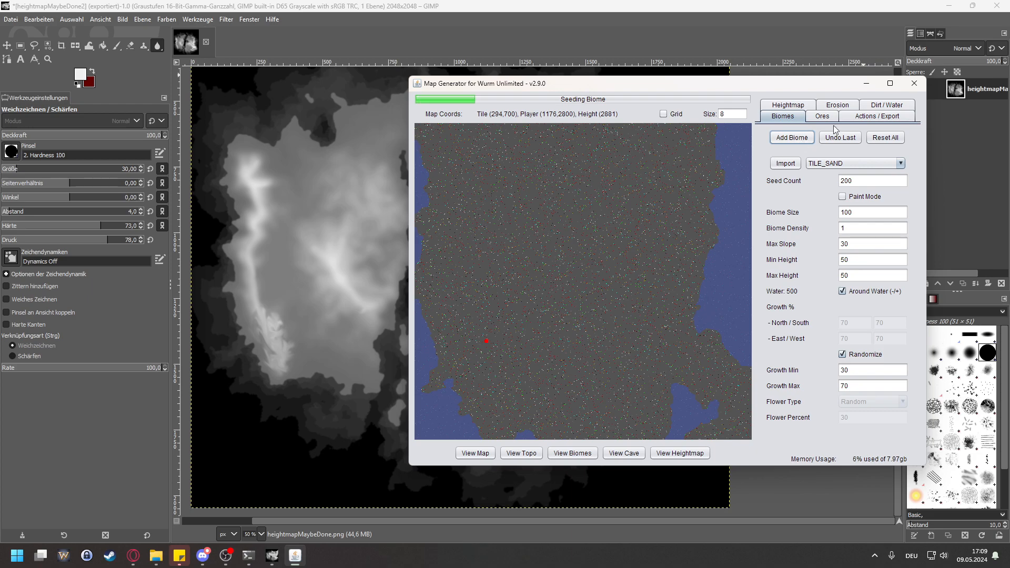
Step: Apply the new map name and save the map files
click(866, 117)
click(837, 169)
click(821, 218)
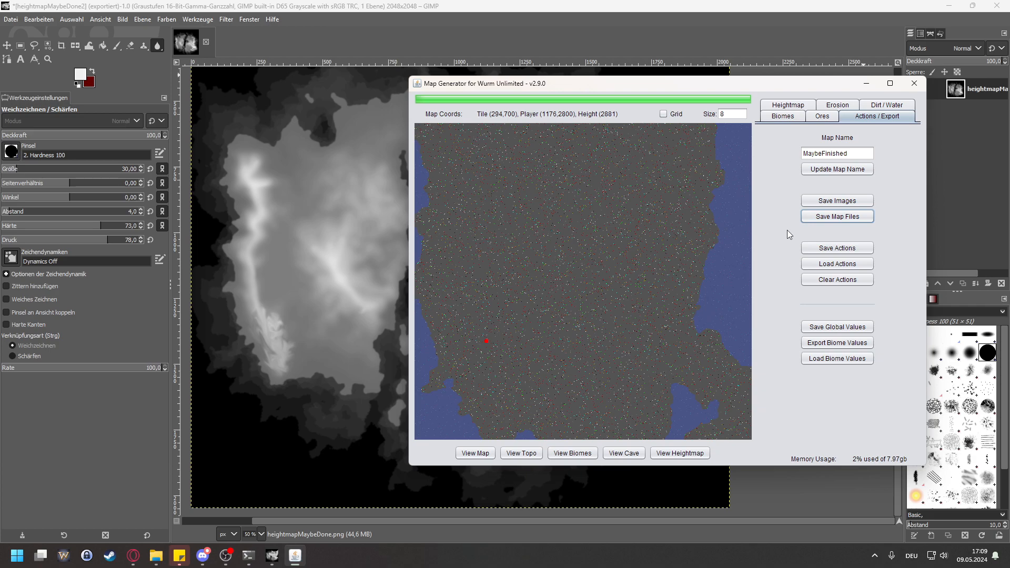
Step: Return to the terrain map view and look over both landmasses
click(475, 453)
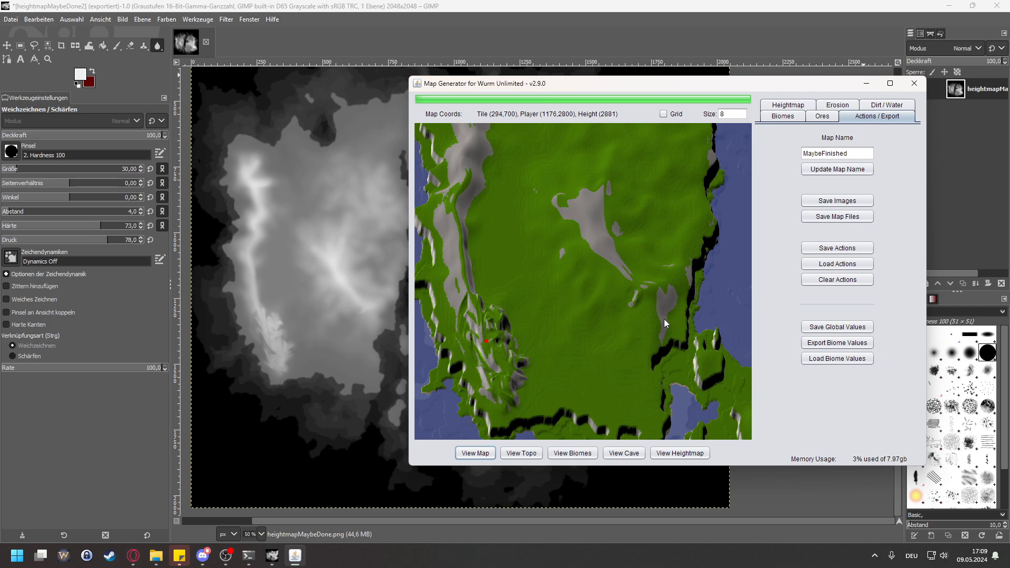
scroll(664, 320, down, 5)
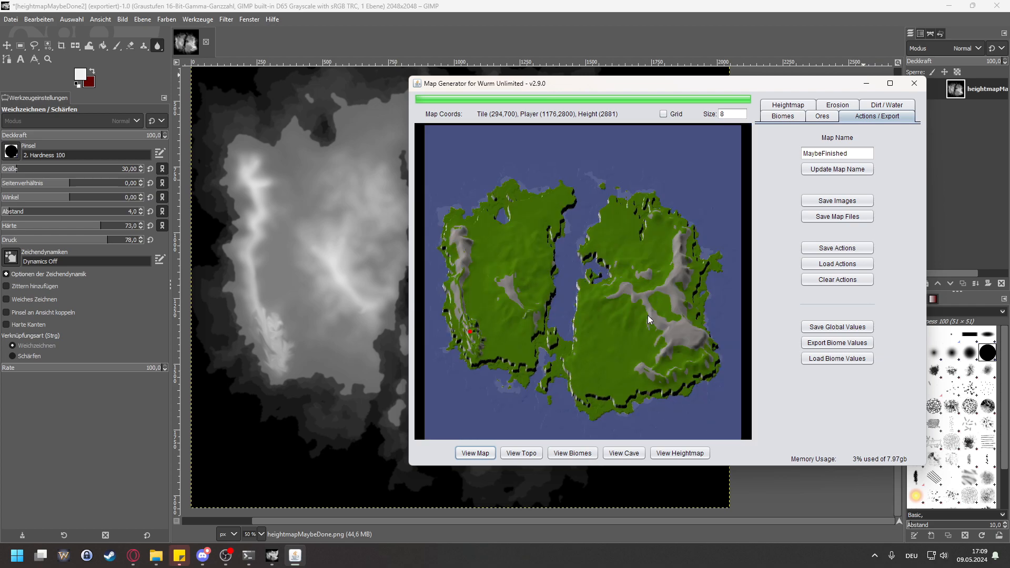
scroll(696, 333, up, 2)
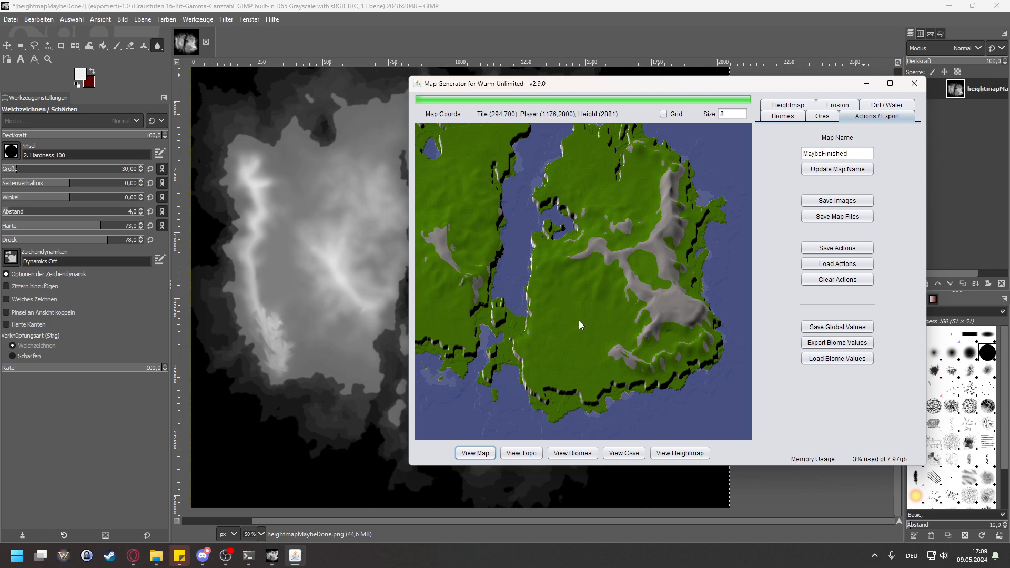
scroll(595, 324, up, 1)
drag(560, 326, 703, 338)
drag(558, 296, 618, 346)
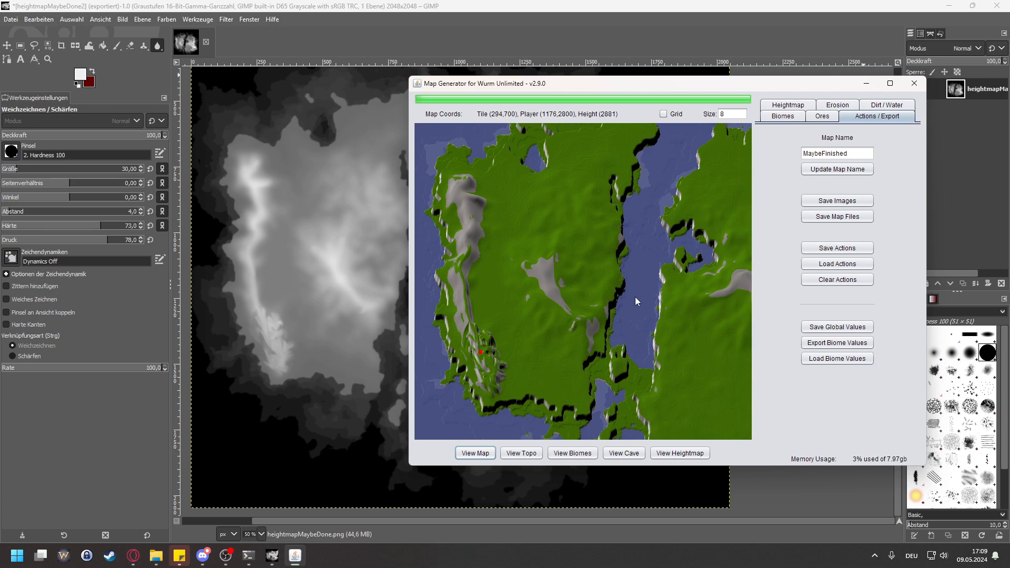
Step: Set the max diagonal slope to 1 and drop the dirt again
click(795, 106)
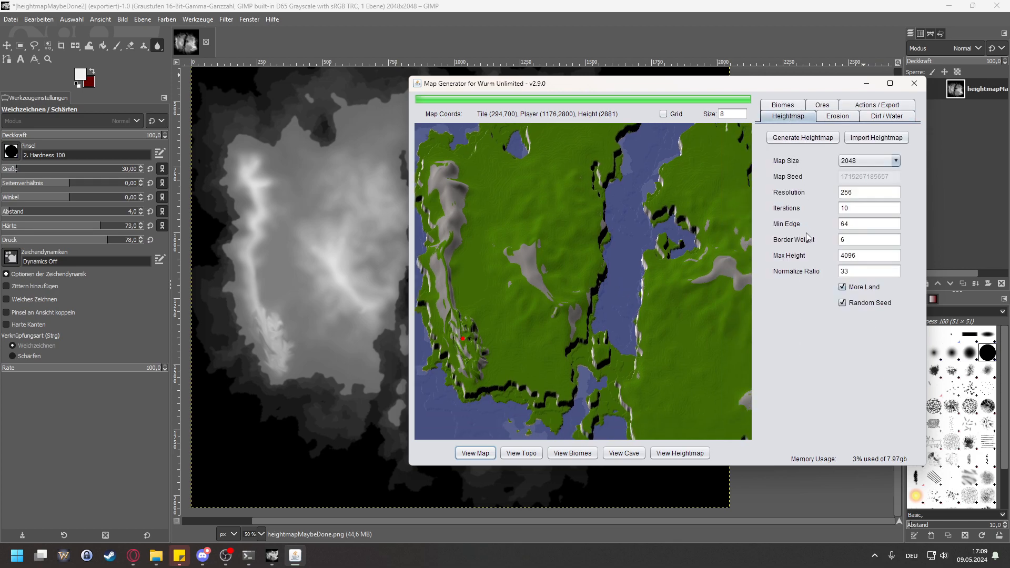
click(877, 124)
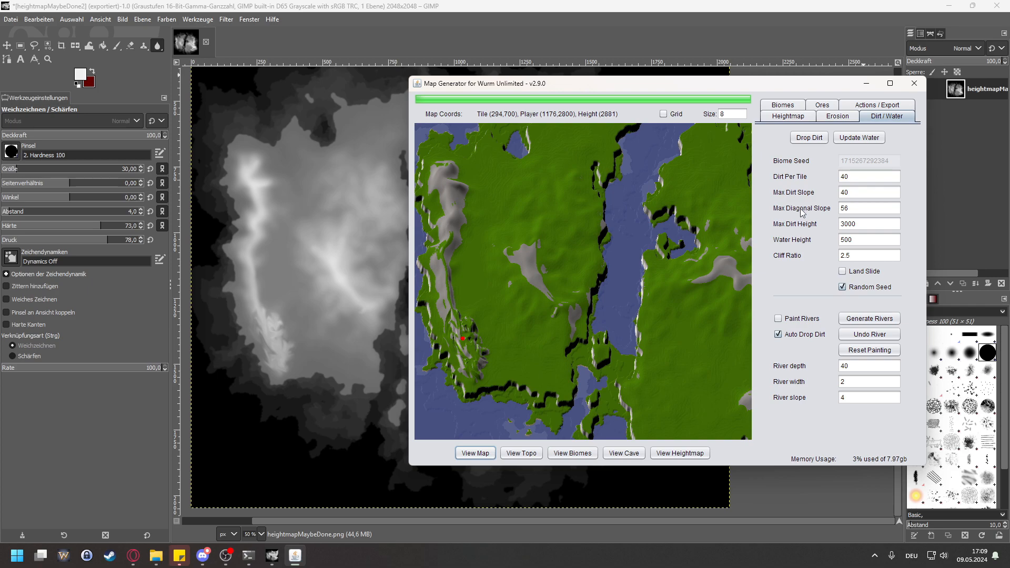
double_click(857, 208)
text(1)
click(828, 136)
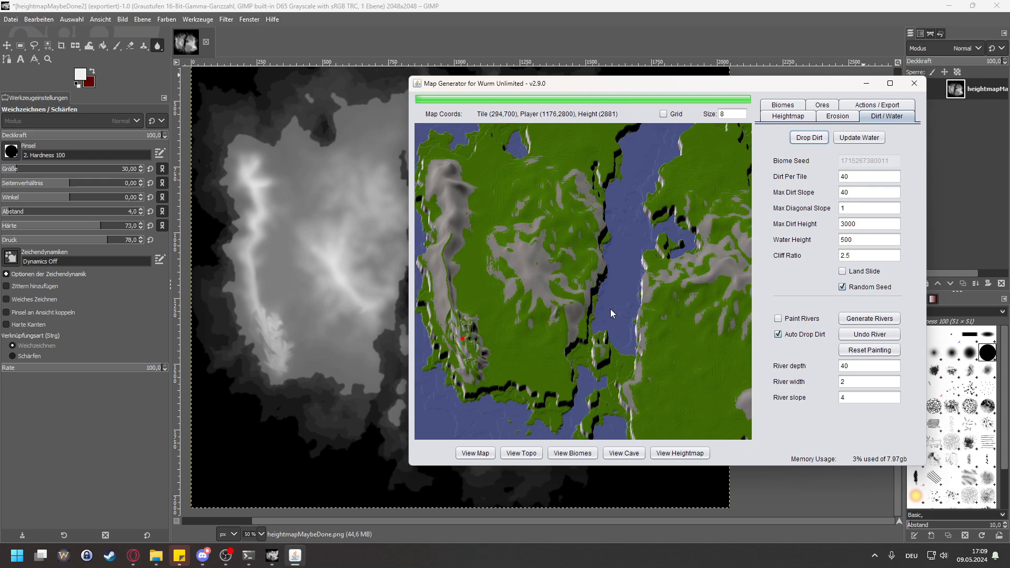
Step: Examine the rock coverage on both landmasses and mark the grass strip along the western coastal ridge to read its height
scroll(499, 255, up, 2)
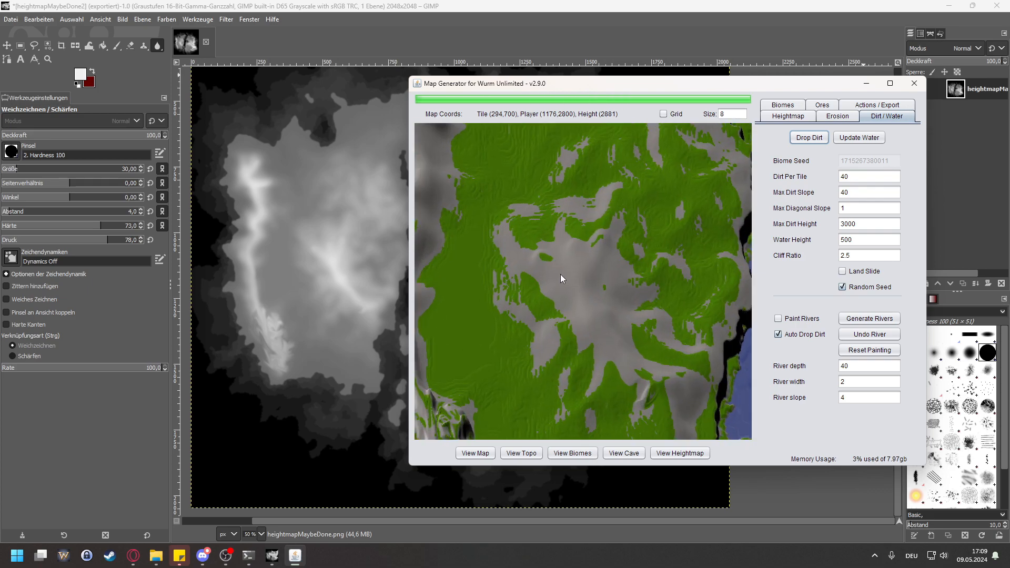
scroll(560, 274, down, 3)
scroll(566, 251, up, 1)
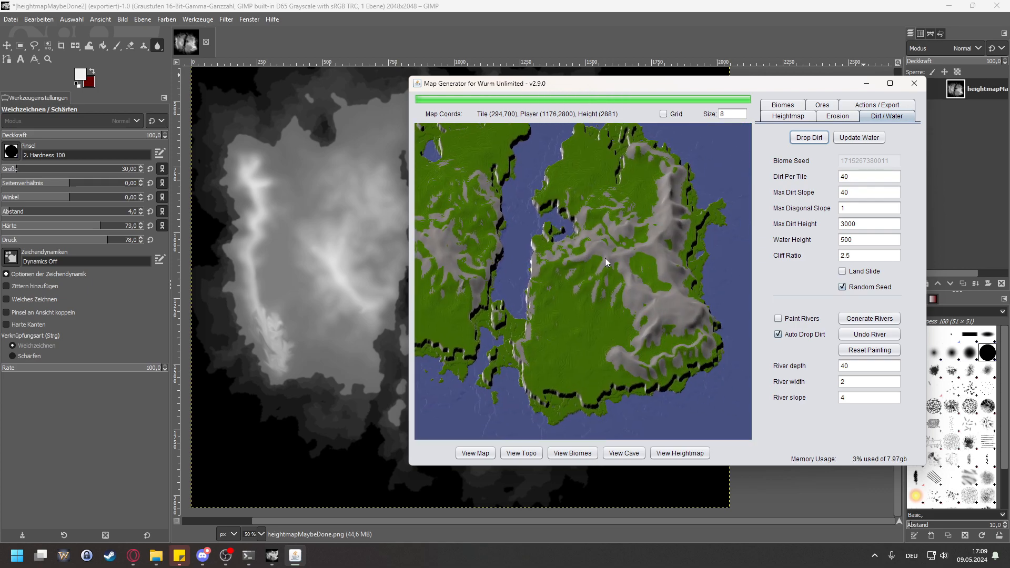
scroll(653, 315, up, 1)
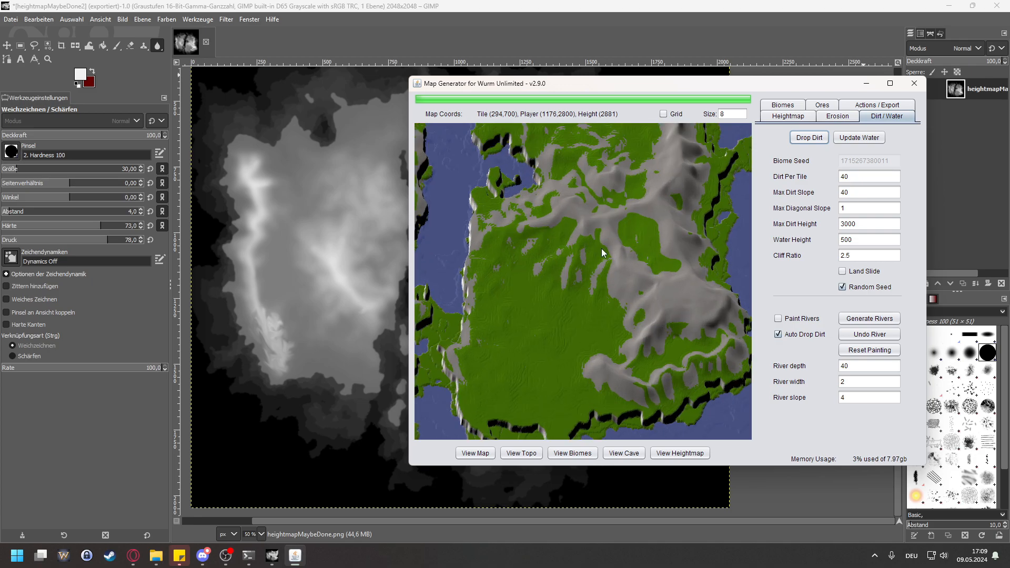
drag(600, 250, 690, 271)
drag(523, 247, 650, 258)
drag(549, 256, 581, 277)
scroll(537, 244, up, 2)
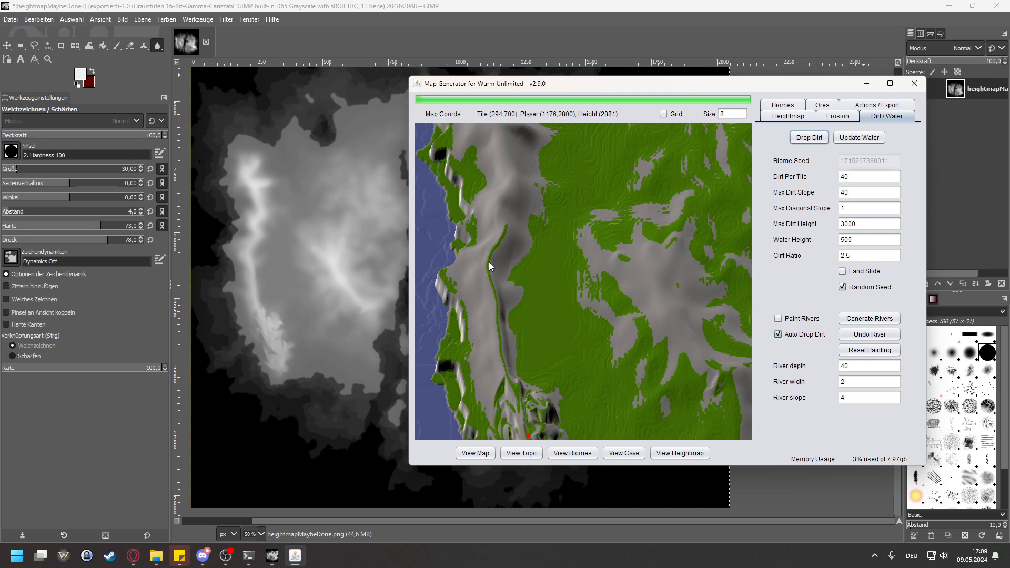
click(489, 277)
scroll(491, 282, up, 1)
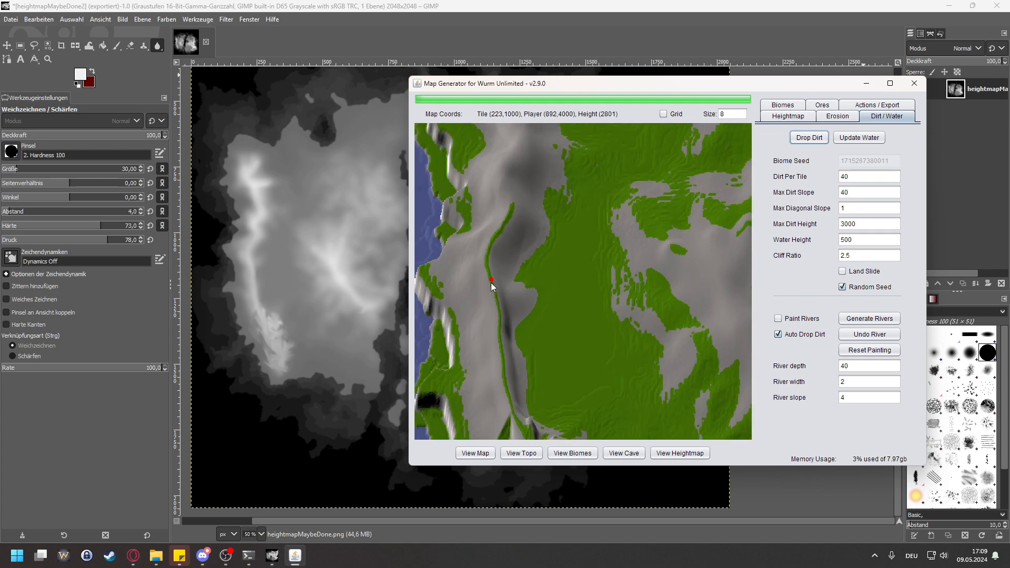
Step: Follow the terrain from the western landmass across to the eastern mountain range and examine its rock coverage
scroll(495, 283, down, 2)
drag(621, 272, 557, 273)
scroll(565, 274, down, 1)
mouse_move(694, 270)
mouse_down()
mouse_move(471, 265)
mouse_move(710, 275)
mouse_up()
mouse_move(517, 269)
mouse_down()
mouse_move(614, 279)
mouse_move(589, 301)
mouse_move(447, 290)
mouse_up()
drag(734, 271, 580, 274)
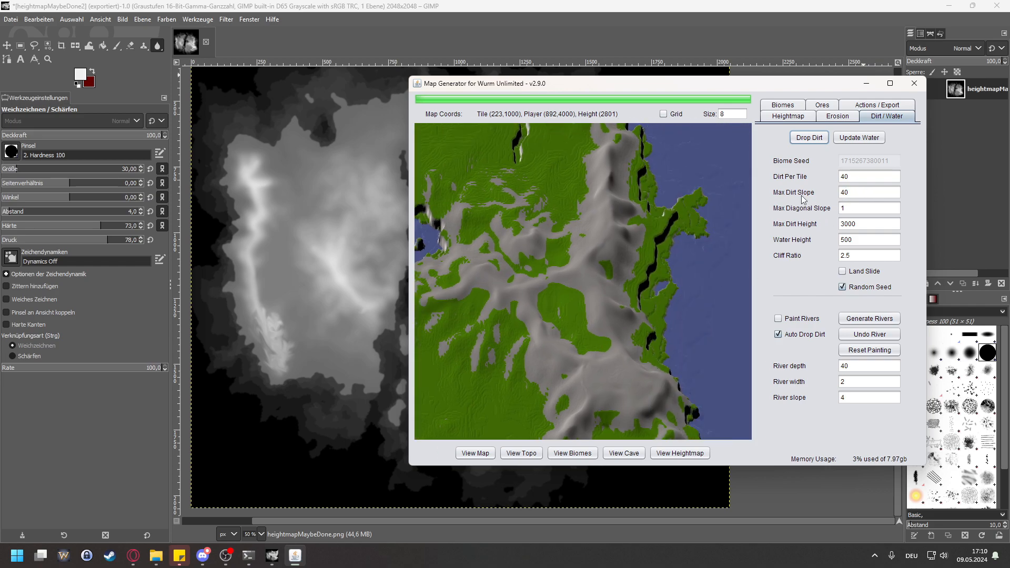
Step: Examine the rock coverage on the eastern mountains, along the central channel and across the southern plain
drag(575, 234, 601, 274)
scroll(668, 296, down, 1)
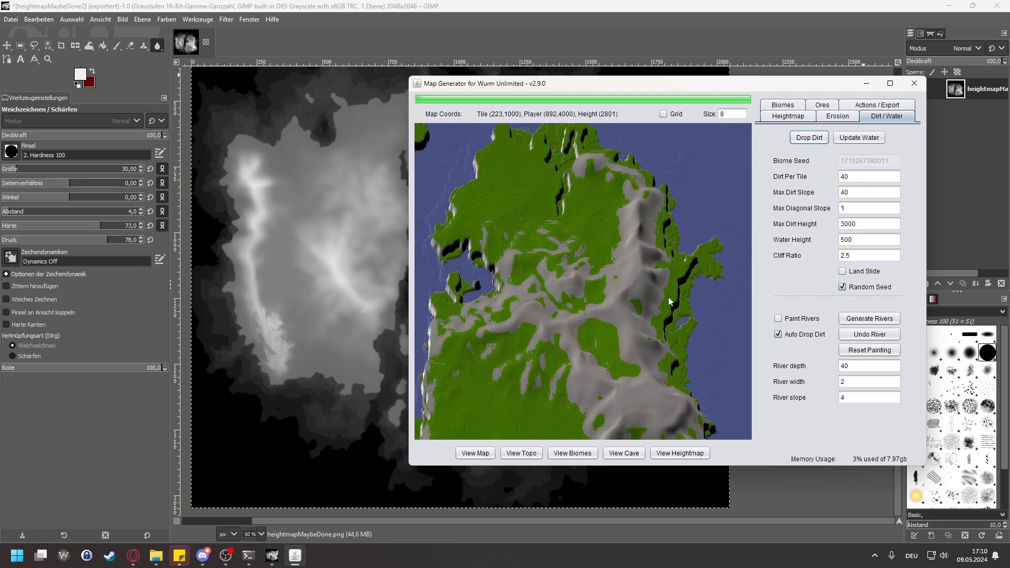
drag(617, 329, 642, 270)
drag(557, 304, 705, 278)
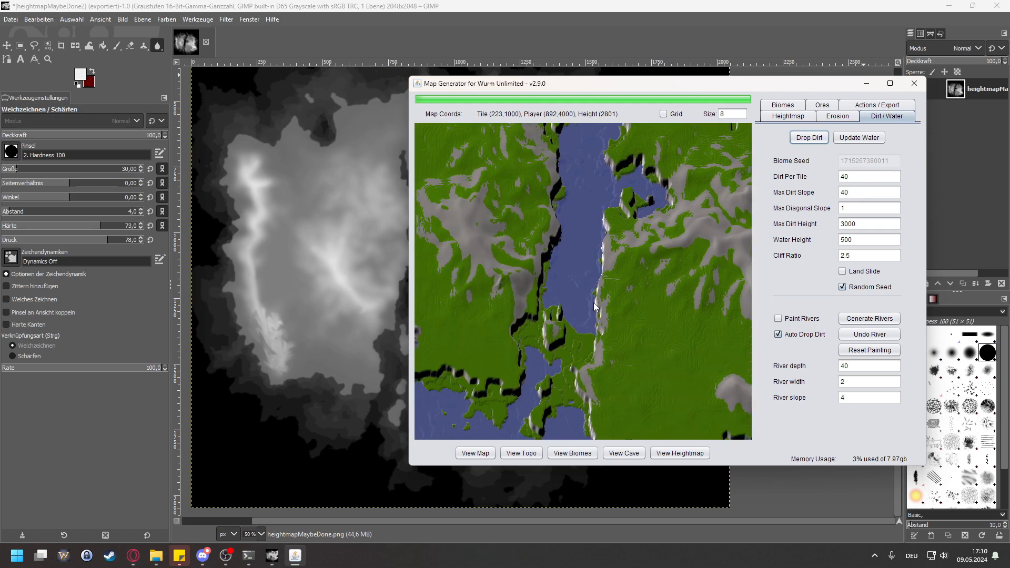
drag(597, 305, 522, 230)
drag(607, 228, 469, 231)
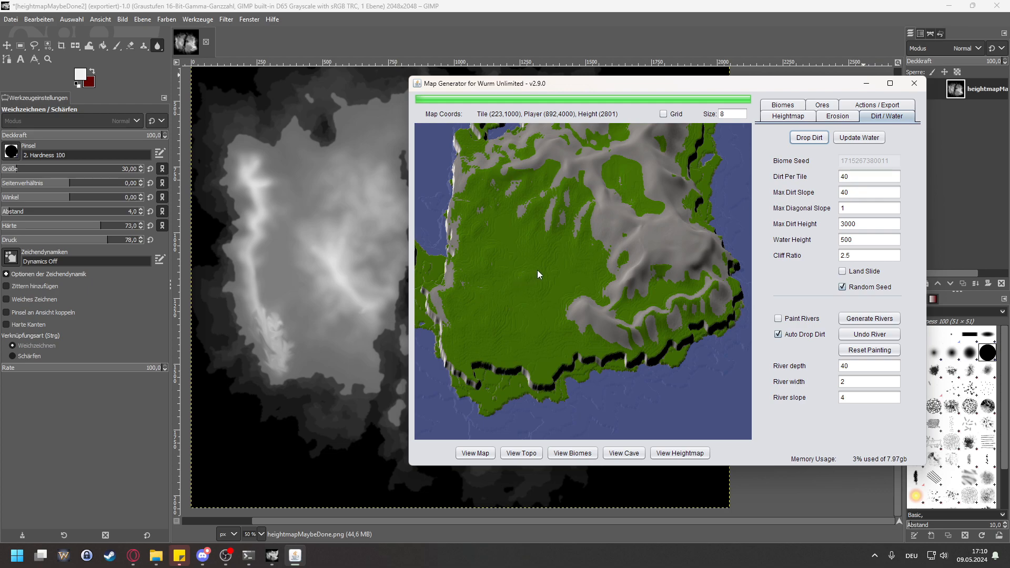
scroll(537, 275, up, 5)
scroll(565, 370, up, 4)
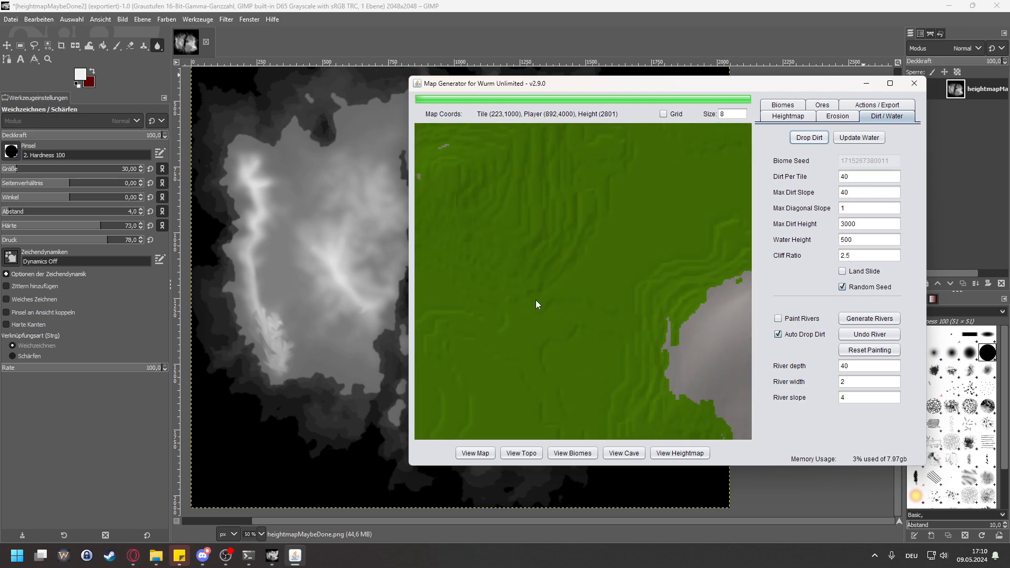
Step: Set the max diagonal slope to 56 and drop the dirt again
scroll(538, 296, down, 3)
drag(859, 211, 783, 212)
text(56)
click(815, 139)
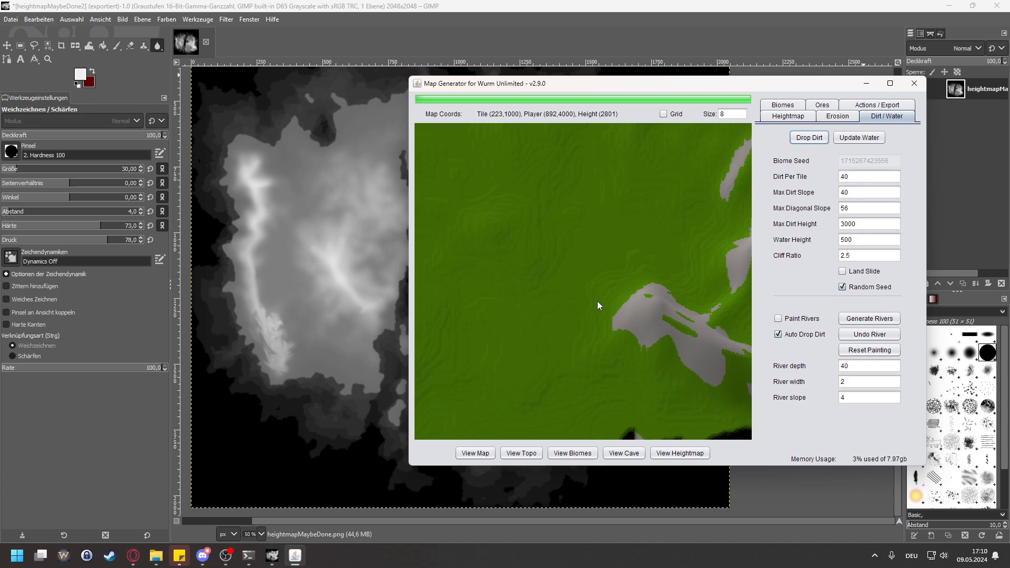
Step: Set the max diagonal slope to 30 and drop the dirt again
scroll(679, 280, down, 3)
drag(882, 208, 742, 210)
text(30)
key(Return)
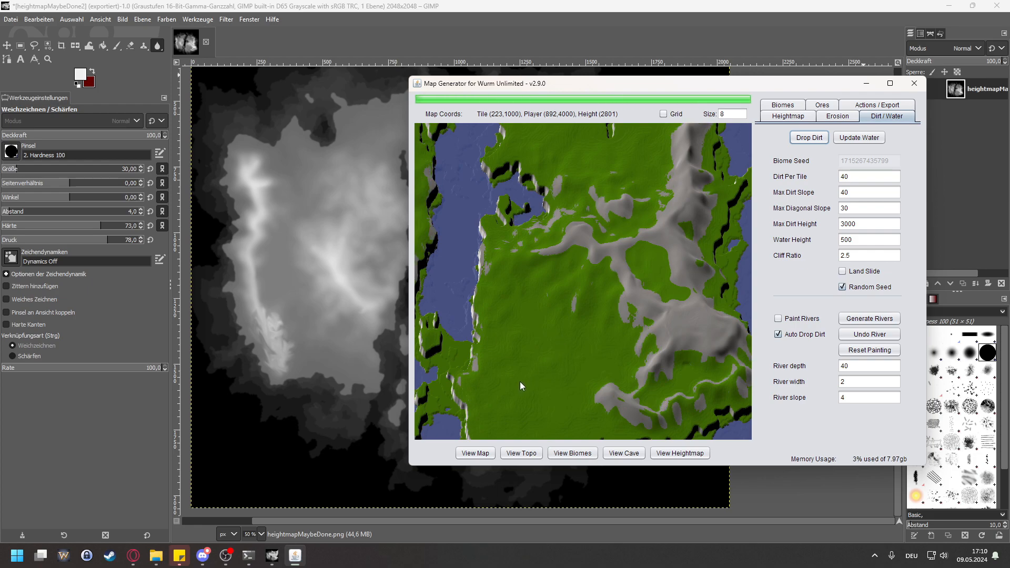
Step: Inspect the eastern landmass's southern plain and mark the grass above the coastal cliffs to read its height
drag(564, 346, 513, 230)
scroll(535, 332, up, 2)
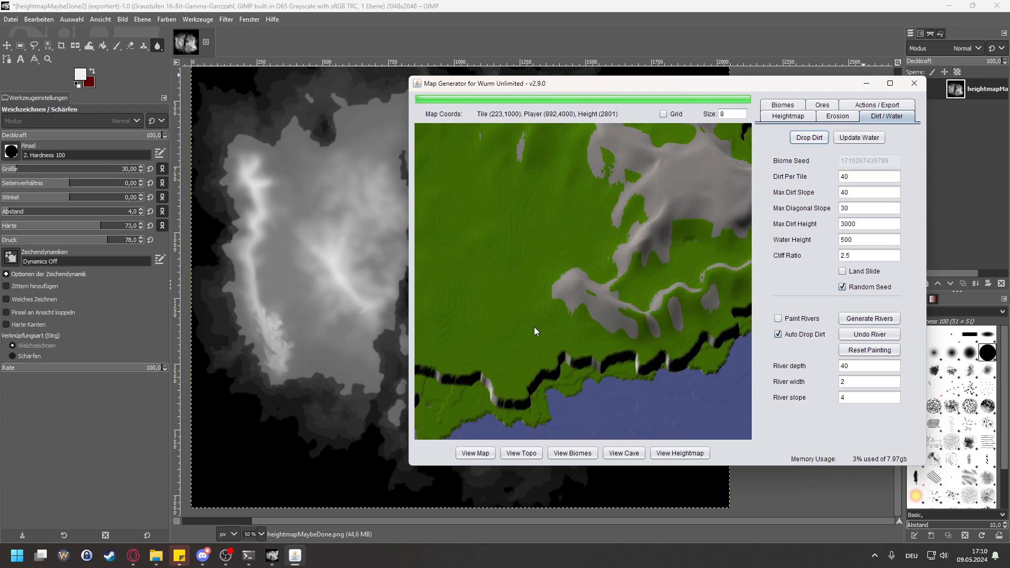
scroll(507, 303, up, 3)
drag(506, 247, 519, 255)
drag(550, 344, 582, 245)
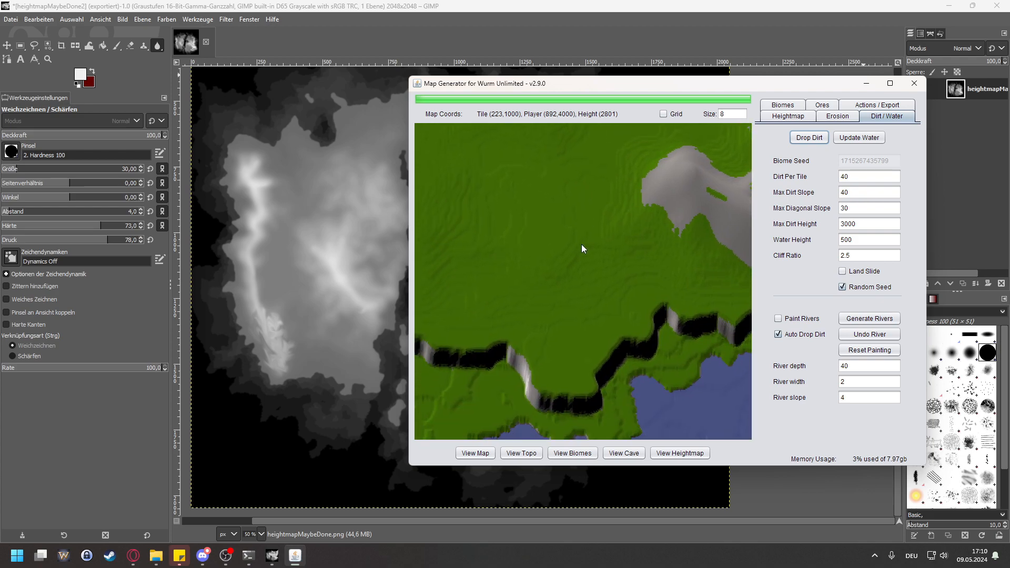
scroll(573, 347, up, 3)
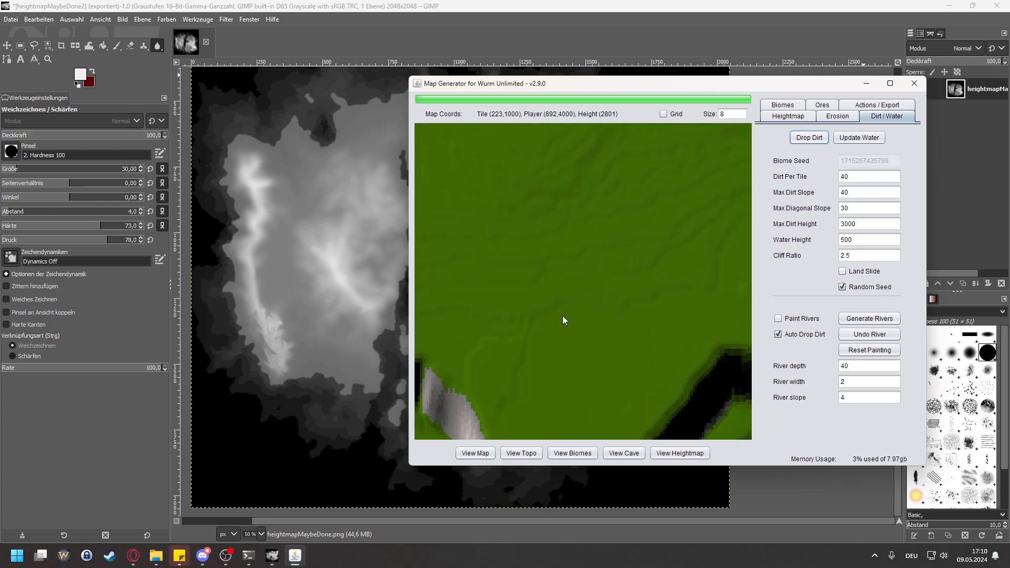
right_click(582, 303)
right_click(579, 305)
right_click(578, 305)
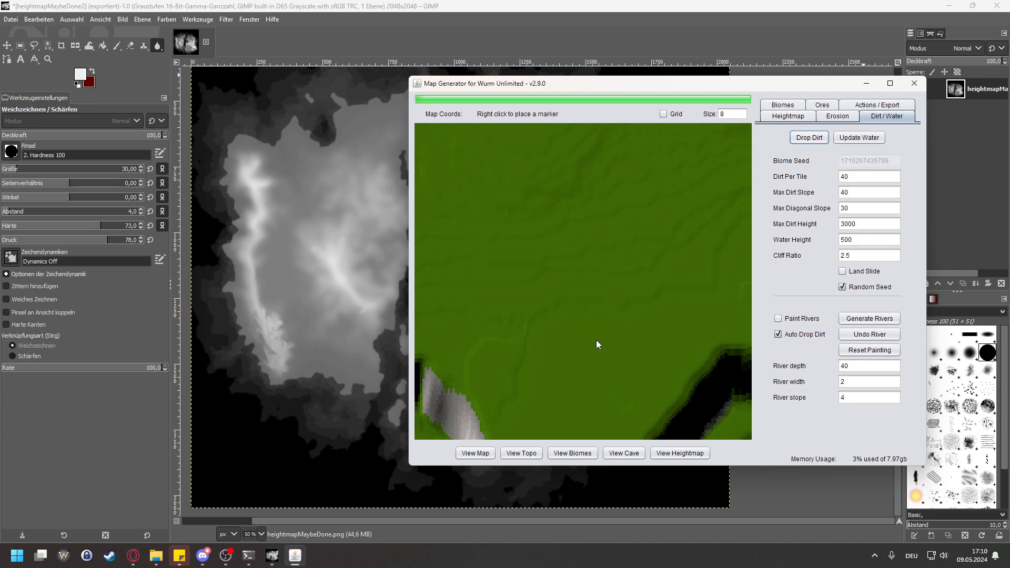
Step: Set the water height to 1451 and update the water
scroll(595, 340, down, 1)
click(882, 240)
key(ctrl+a)
text(14)
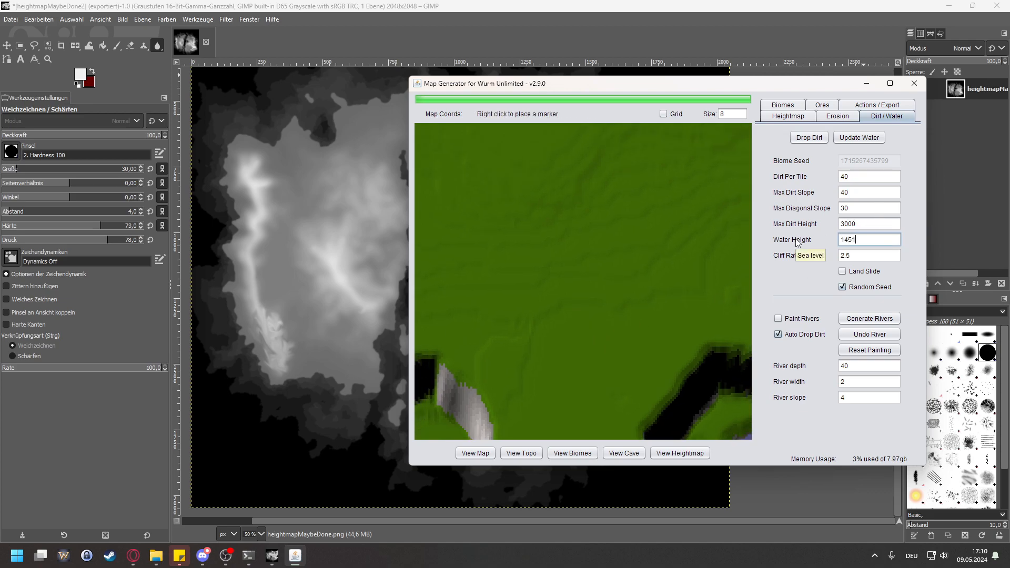
text(51)
click(859, 137)
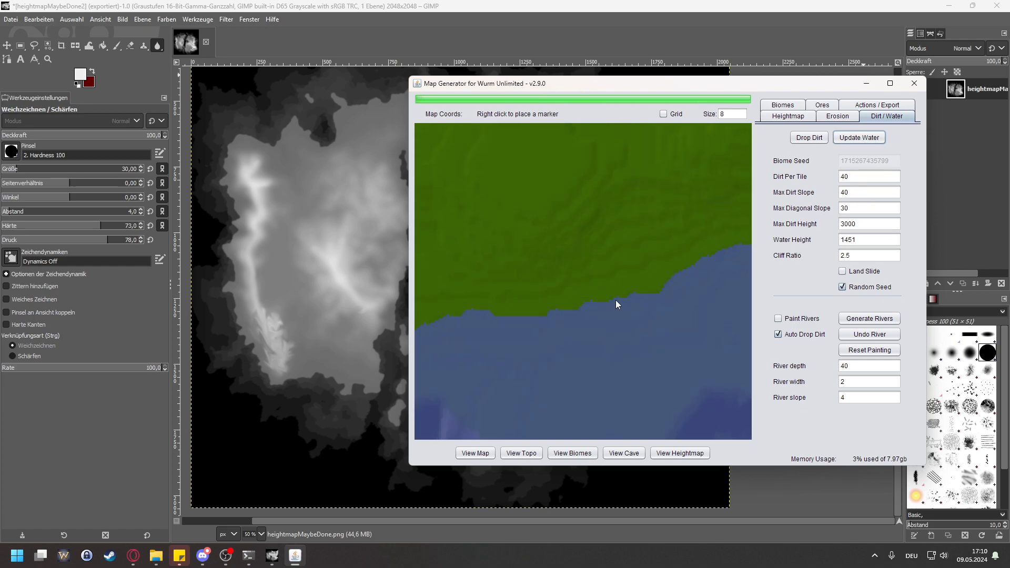
Step: Mark the grass beside the southern shoreline to read its height and examine the raised water along the coasts
right_click(605, 282)
scroll(679, 265, down, 4)
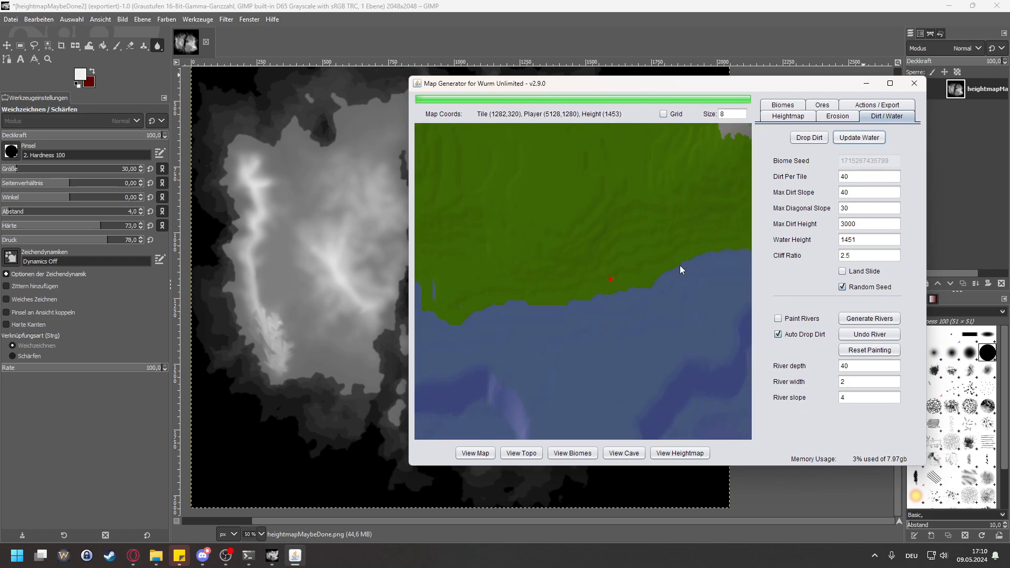
scroll(646, 246, down, 4)
mouse_move(550, 234)
mouse_down()
mouse_move(589, 266)
mouse_move(697, 283)
mouse_up()
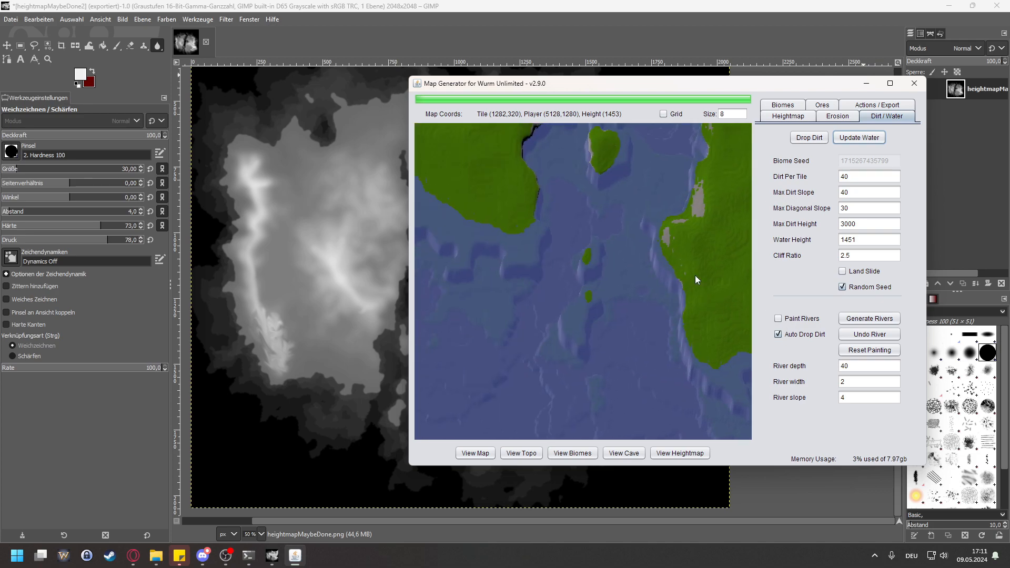
drag(721, 316, 605, 265)
scroll(647, 295, up, 5)
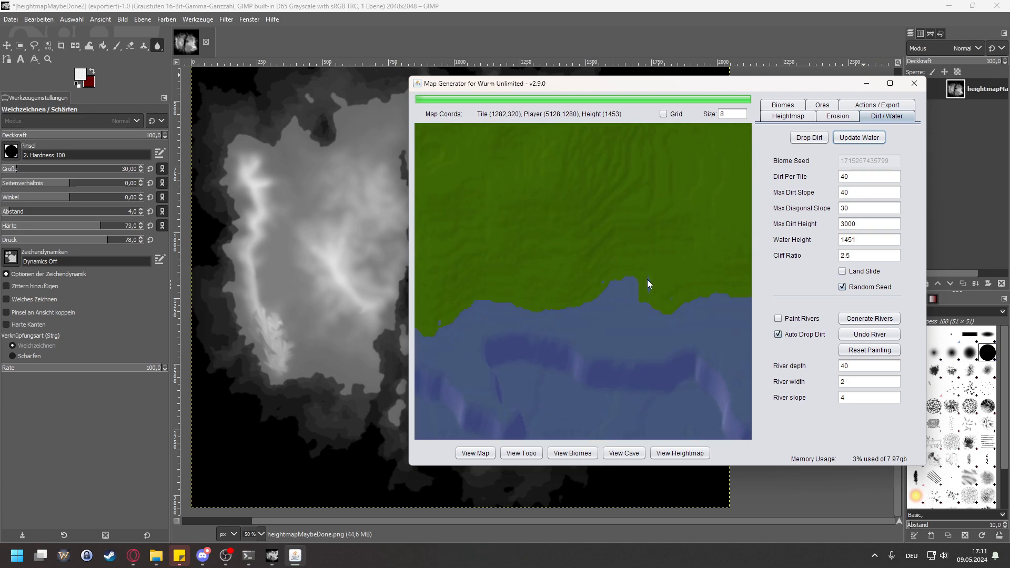
scroll(652, 291, up, 1)
Step: Set the max diagonal slope back to 56 and drop the dirt with the raised water
click(868, 210)
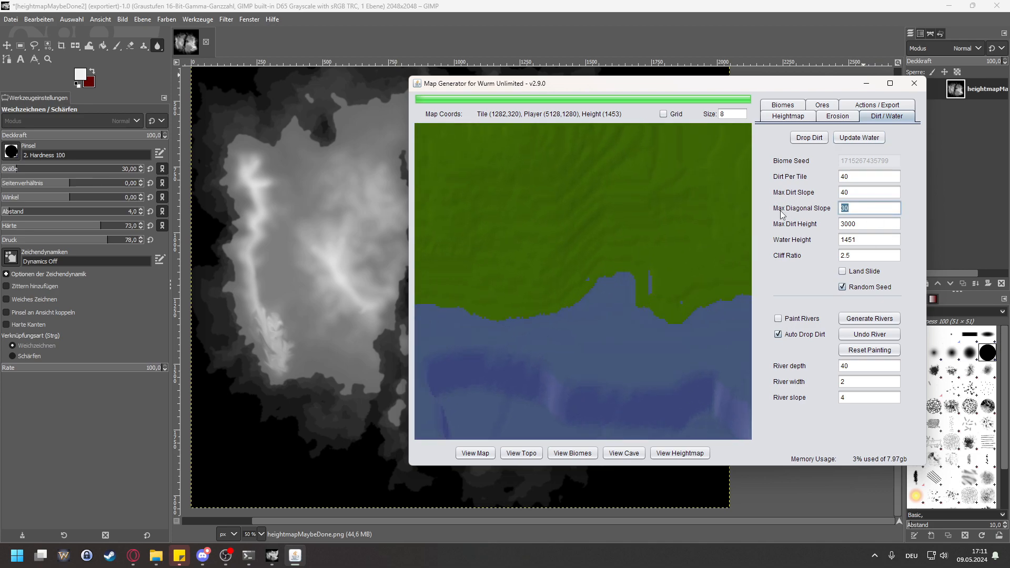
text(56)
click(806, 138)
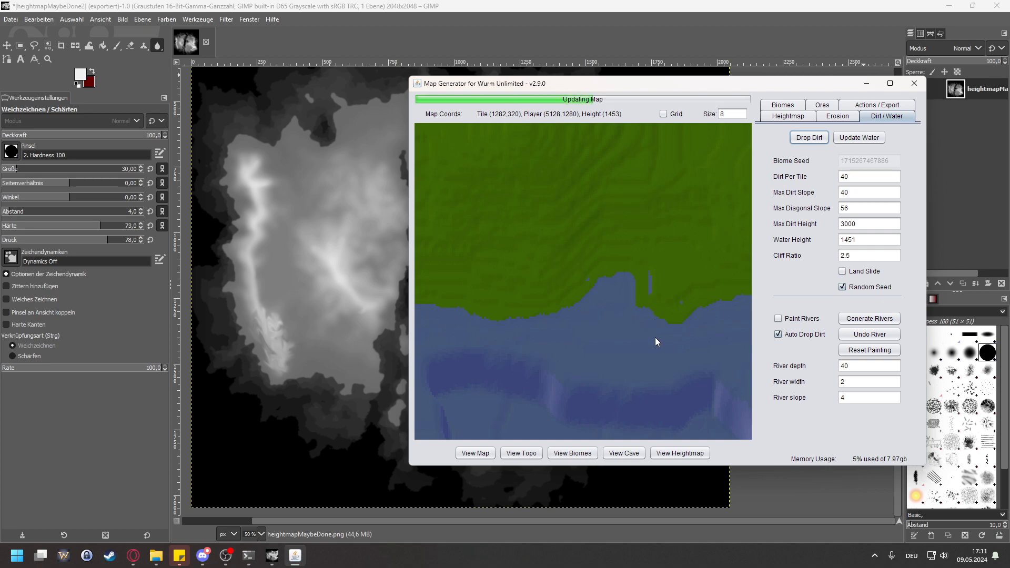
Step: Examine rock coverage on both landmasses and mark the grass pocket within the eastern mountains to read its height
scroll(645, 273, down, 8)
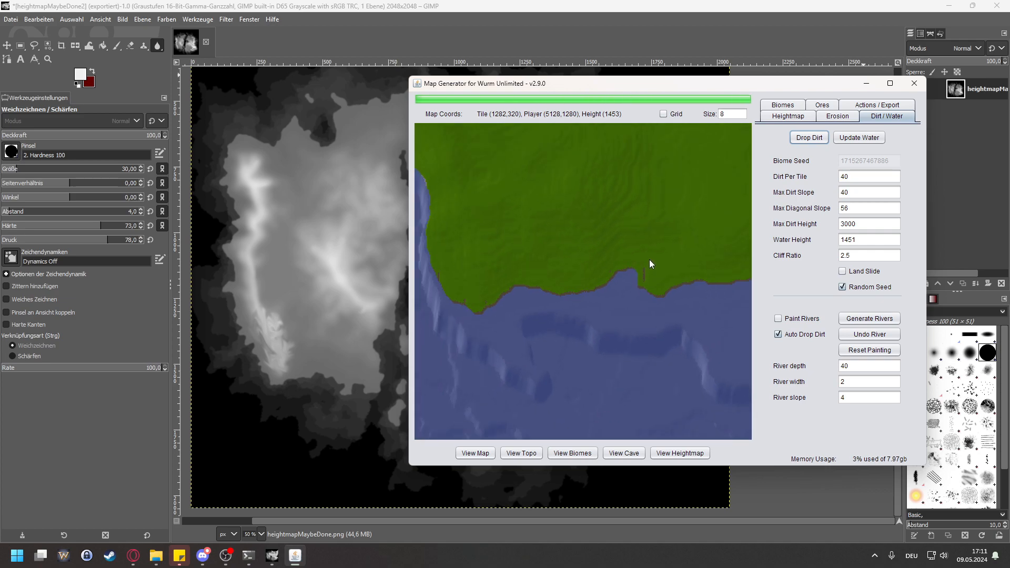
drag(686, 217, 560, 278)
drag(634, 254, 506, 339)
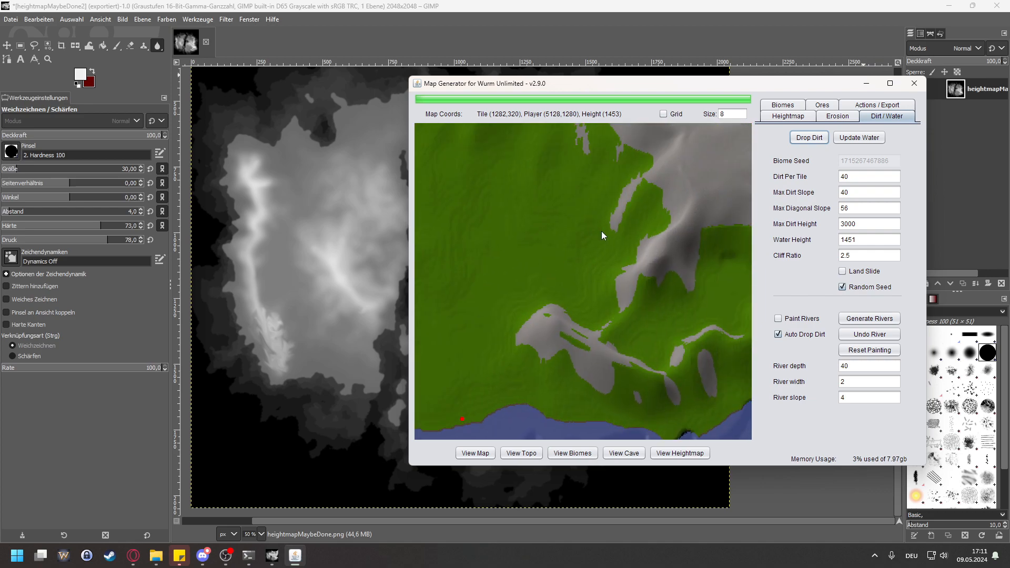
scroll(601, 229, down, 4)
drag(603, 202, 560, 295)
scroll(551, 217, down, 3)
drag(550, 218, 602, 270)
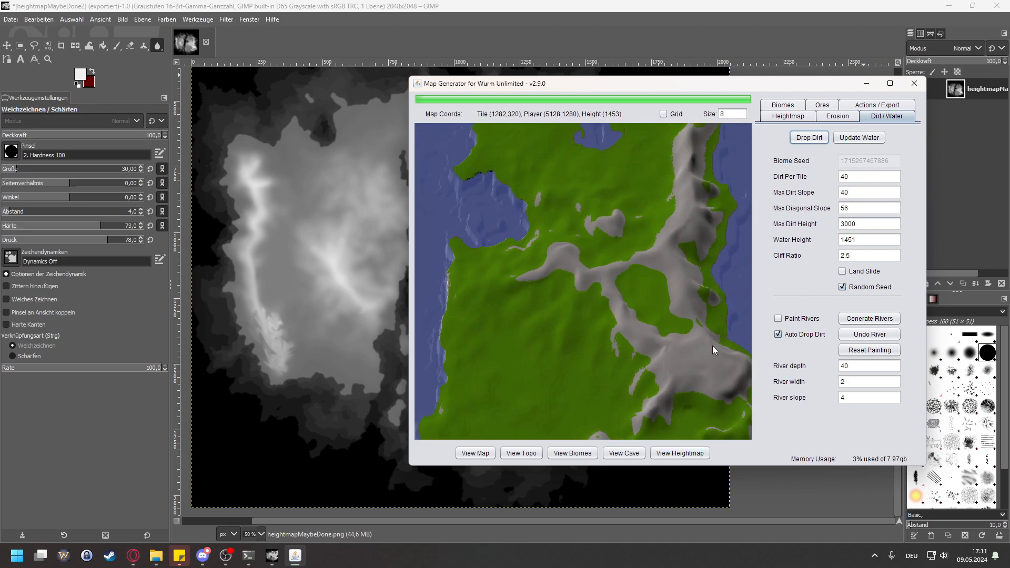
drag(549, 227, 639, 300)
scroll(591, 258, down, 6)
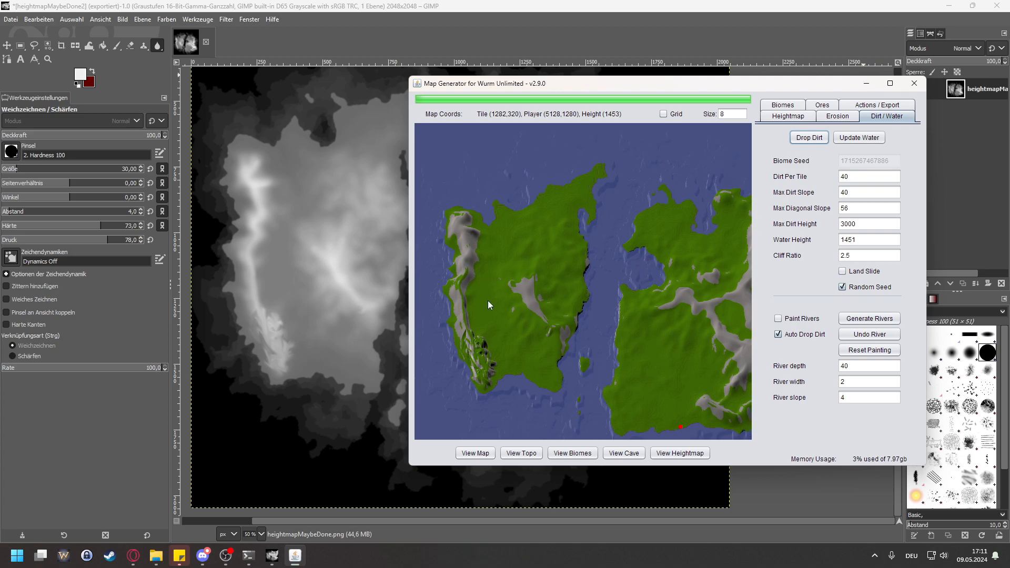
scroll(464, 359, up, 5)
drag(594, 223, 611, 397)
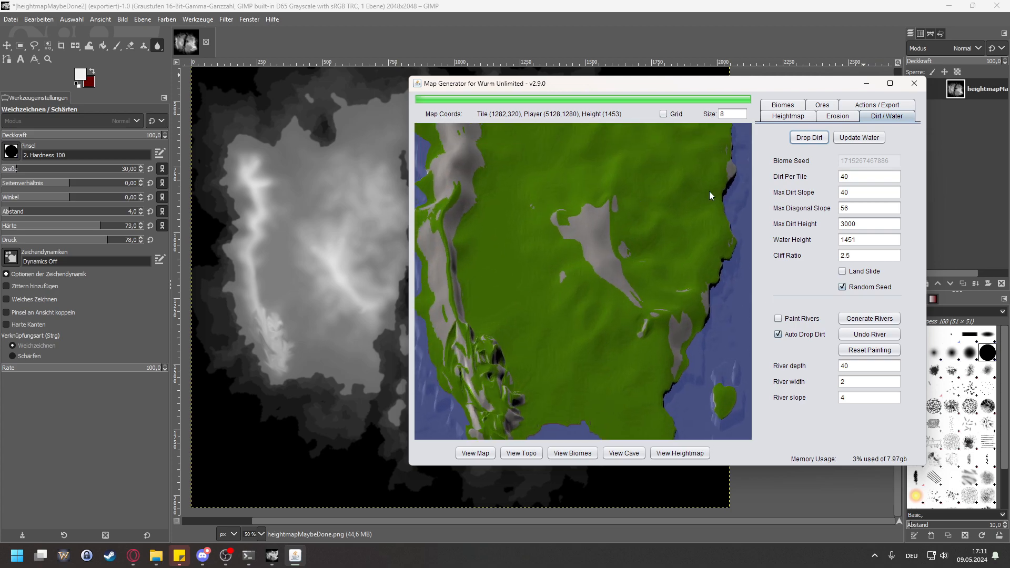
scroll(719, 202, down, 5)
drag(706, 212, 490, 265)
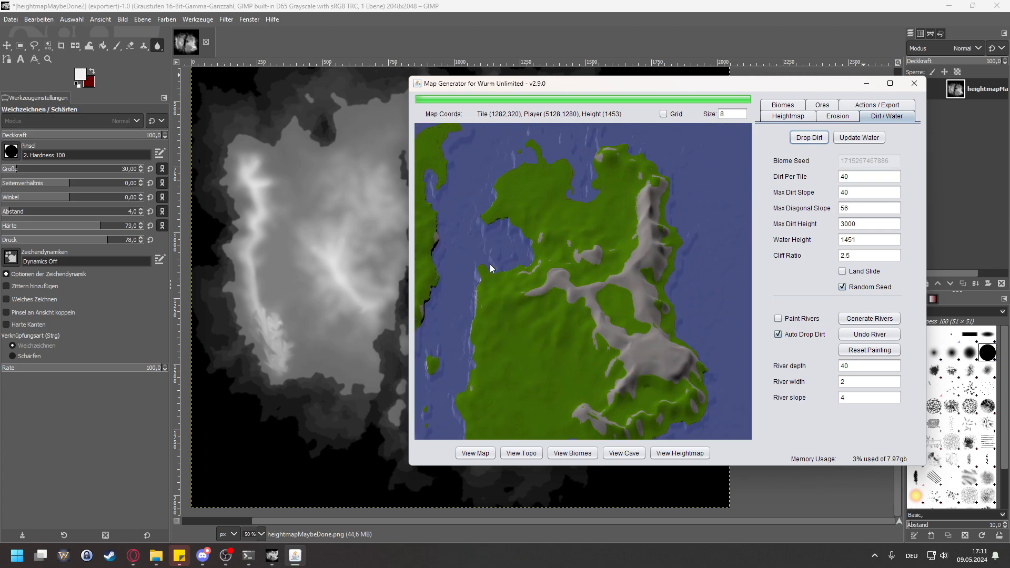
click(620, 304)
Step: Set the max dirt height to 2950 and drop the dirt again
double_click(864, 225)
text(2950)
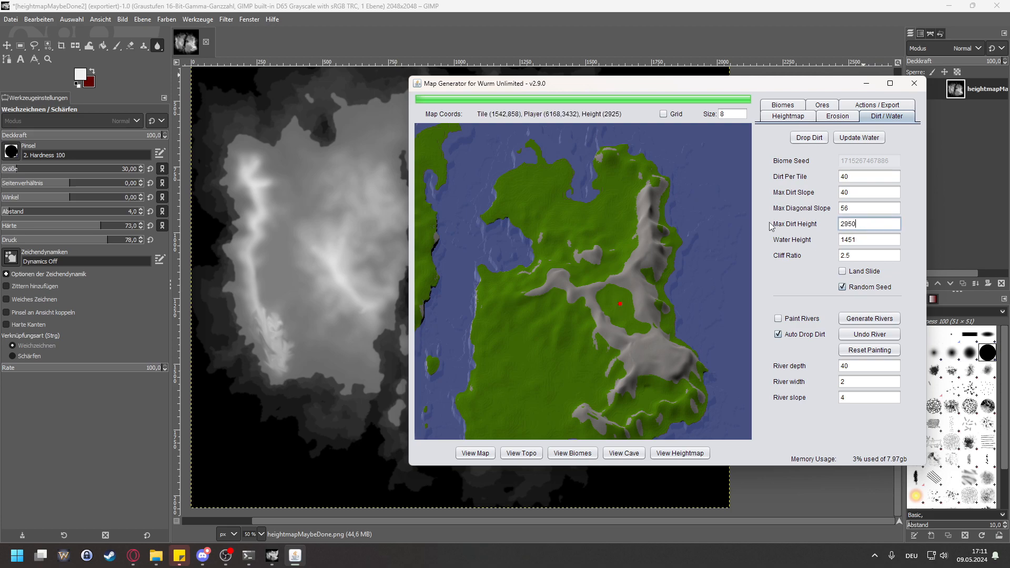
click(809, 138)
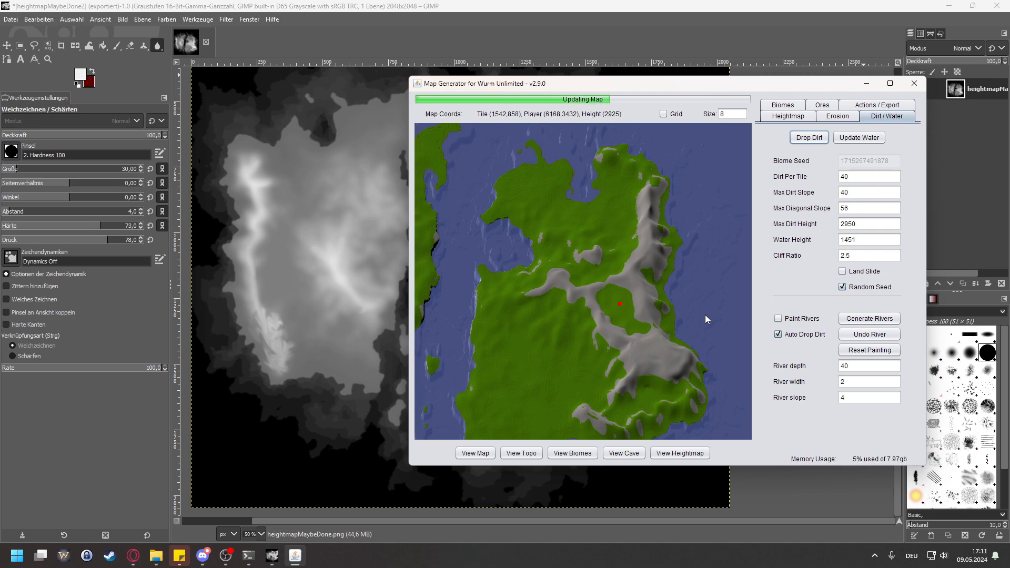
Step: Set the max dirt height to 2900 and drop the dirt again
double_click(841, 225)
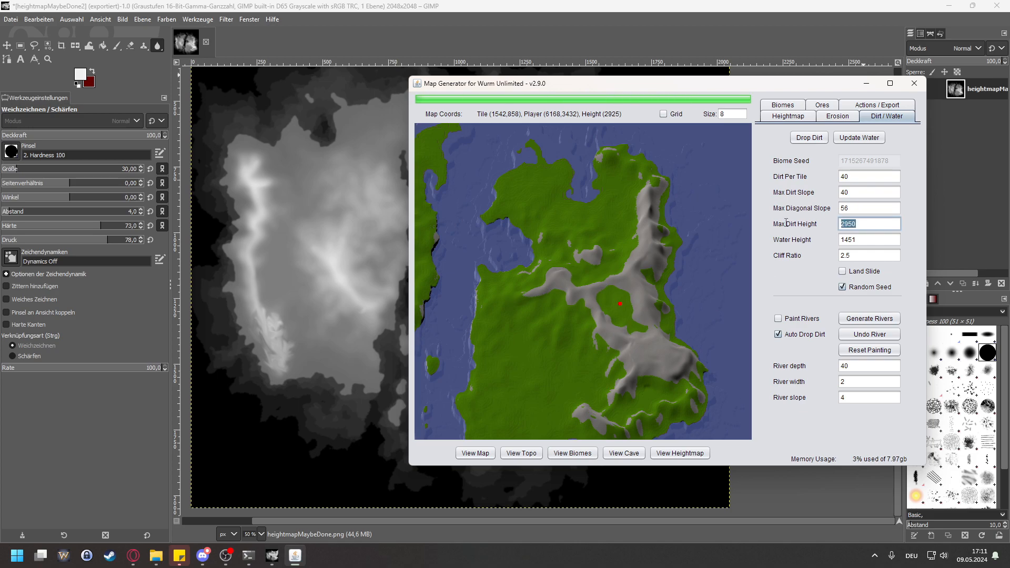
text(2)
click(817, 141)
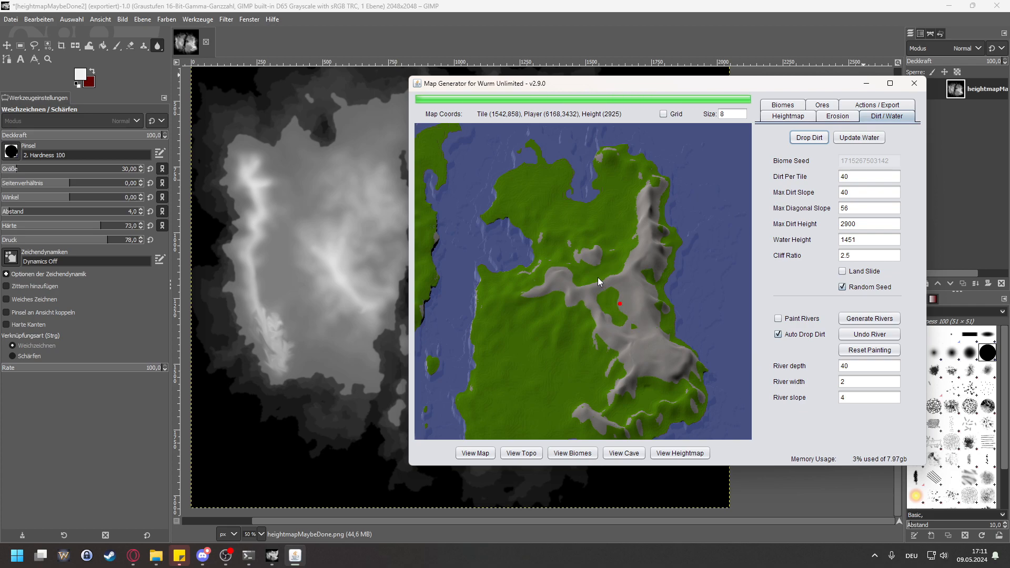
Step: Examine the rock coverage across the map and inspect the bay on the eastern landmass's northwest coast
scroll(545, 253, down, 3)
drag(518, 253, 713, 325)
scroll(583, 312, up, 4)
scroll(528, 257, down, 4)
drag(632, 279, 602, 274)
scroll(602, 274, down, 3)
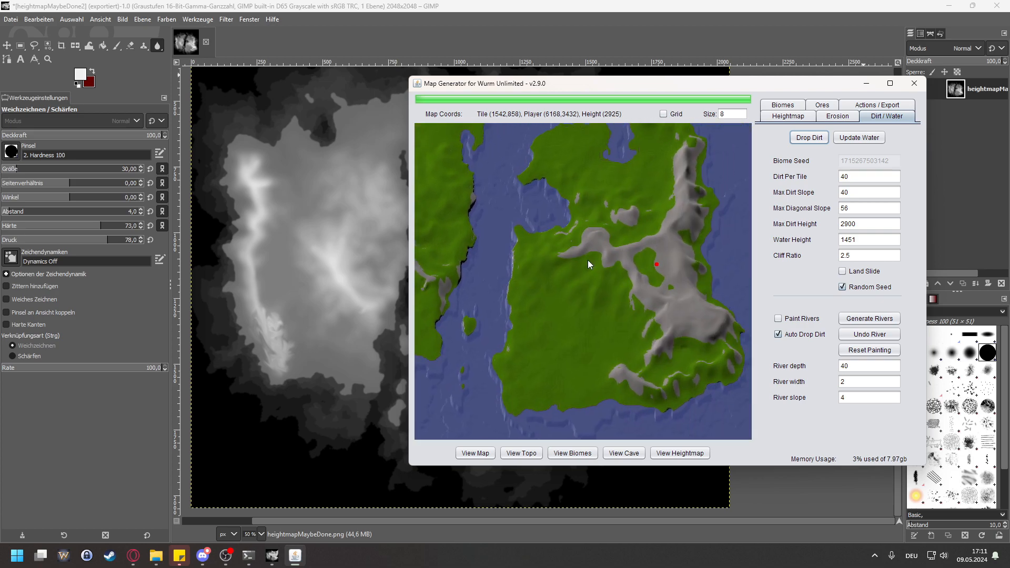
scroll(536, 286, up, 5)
drag(584, 266, 684, 320)
drag(568, 232, 647, 319)
drag(549, 292, 612, 300)
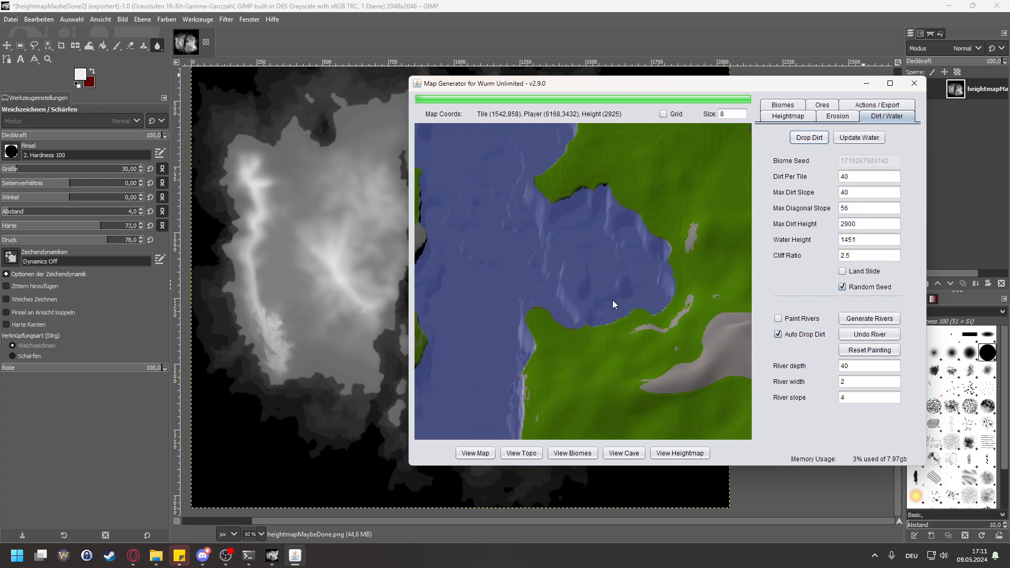
scroll(561, 292, up, 1)
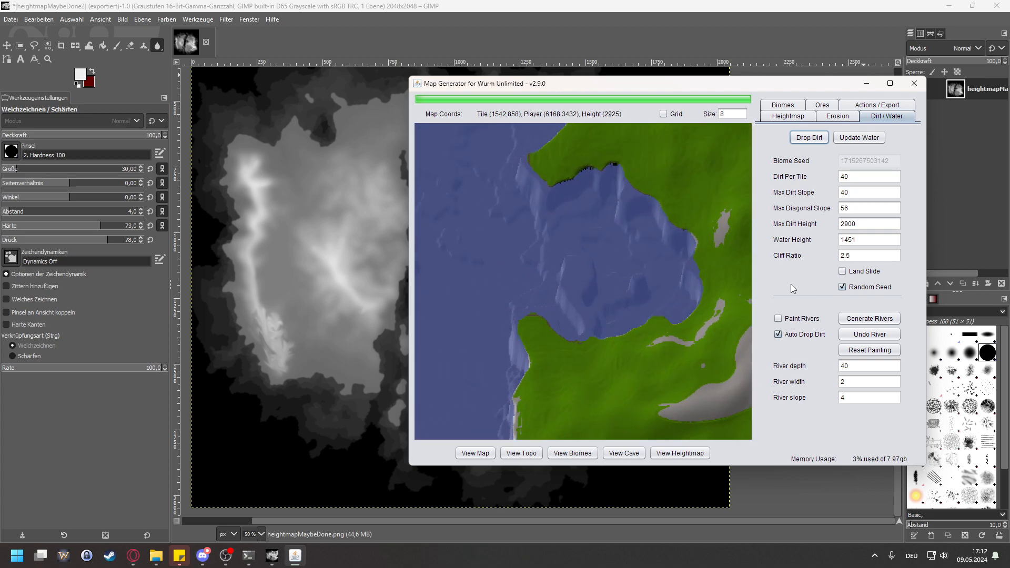
Step: Set the water height to 1375 and update the water
double_click(868, 240)
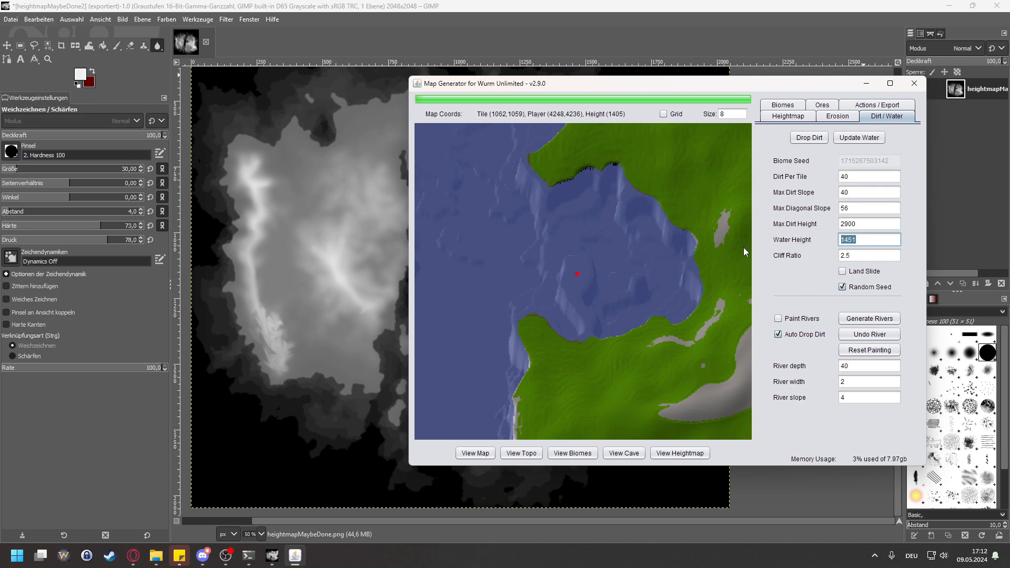
text(1375)
click(859, 137)
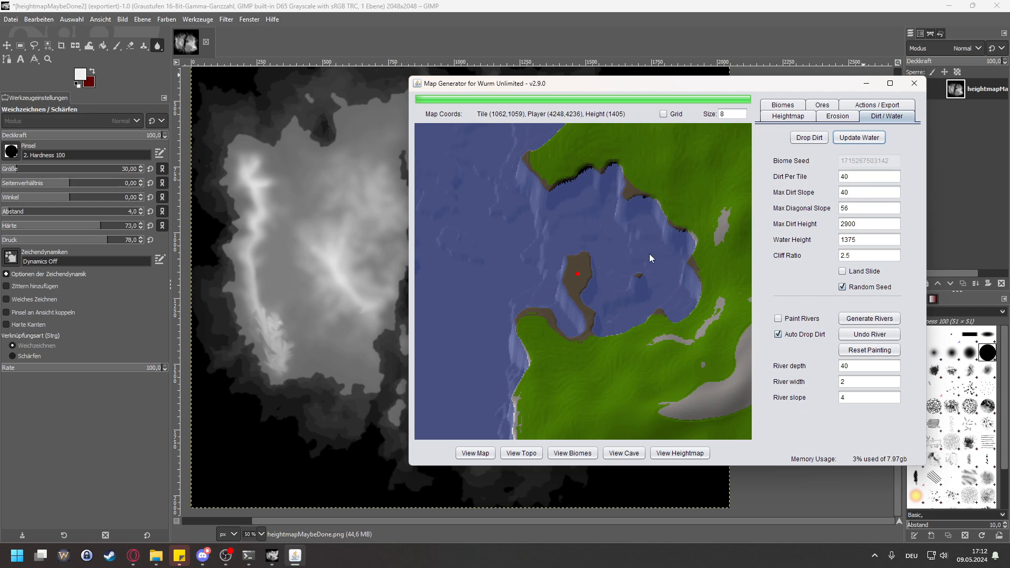
Step: Check the newly exposed shorelines and islands, and drop the dirt again across the whole map
drag(540, 317, 642, 324)
scroll(633, 338, up, 2)
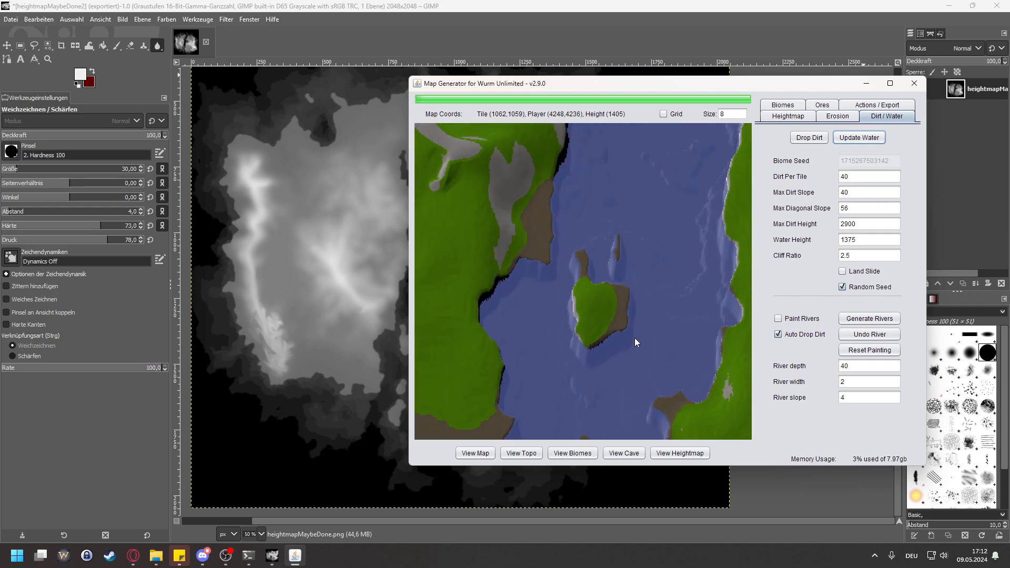
scroll(602, 304, down, 5)
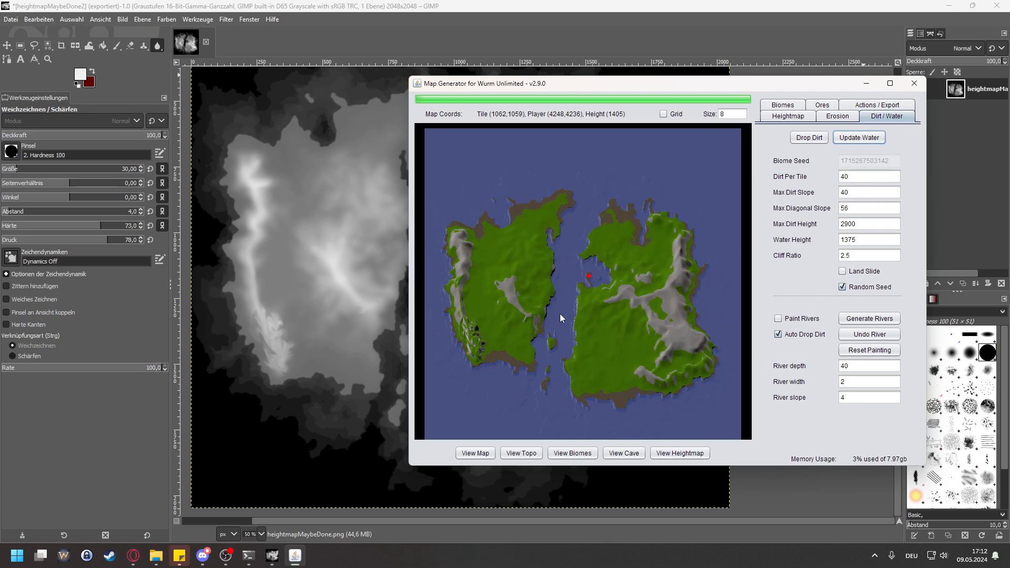
click(821, 139)
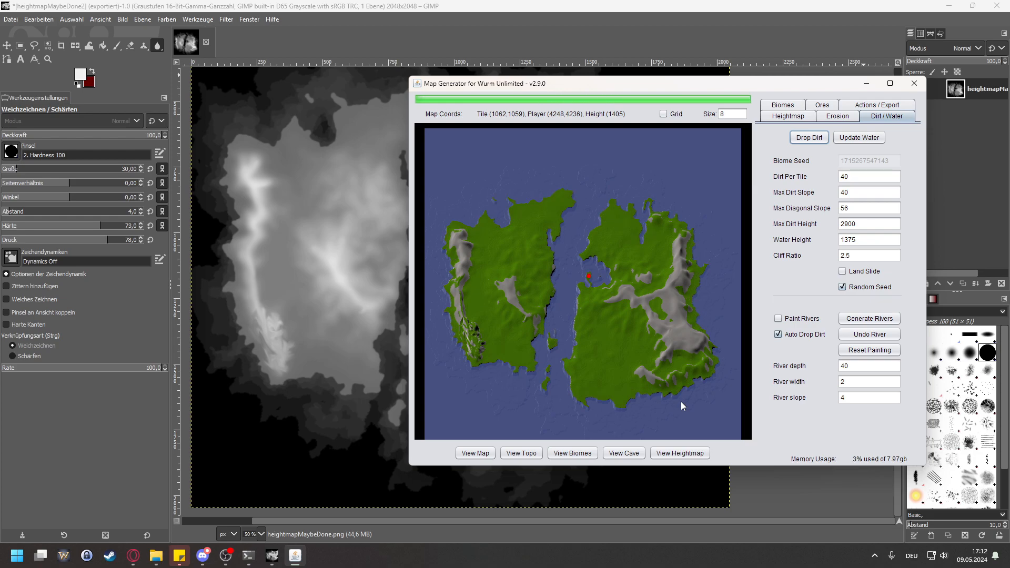
Step: Check the southern coastline of the eastern landmass and add a TILE_SAND biome around the water
scroll(595, 387, up, 1)
scroll(664, 410, up, 3)
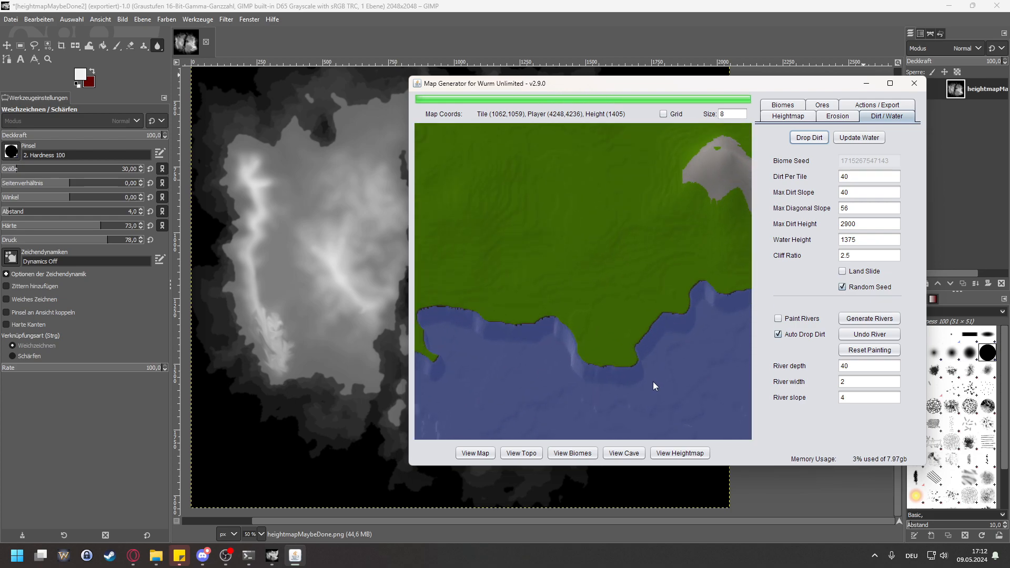
scroll(584, 368, up, 3)
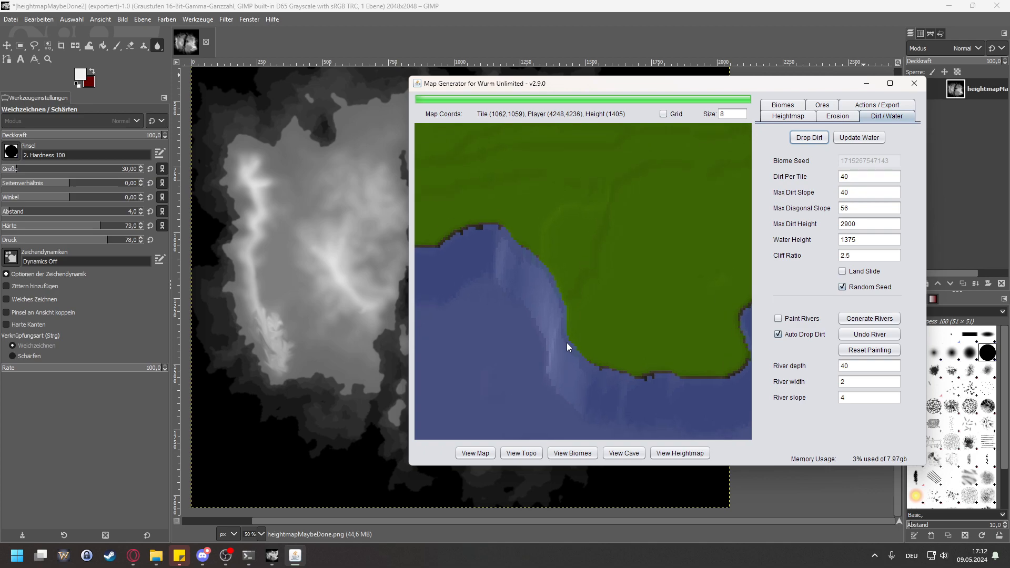
scroll(536, 268, down, 3)
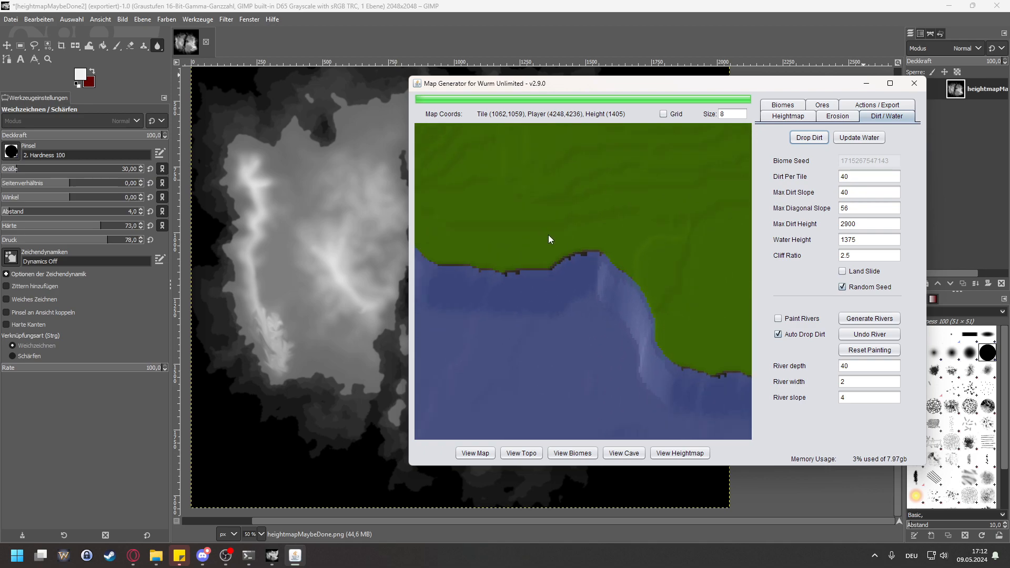
drag(555, 215, 748, 286)
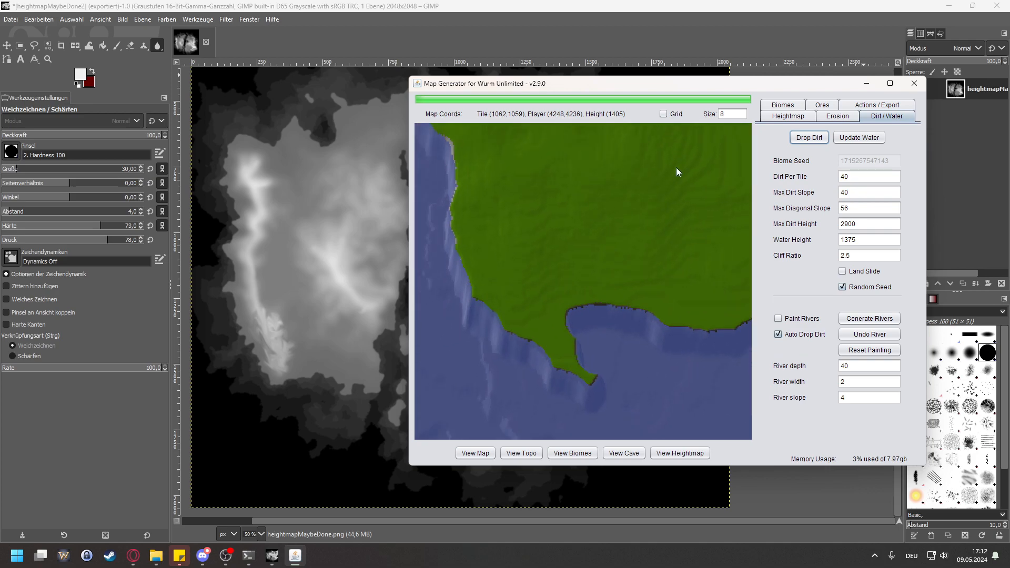
click(791, 106)
click(792, 137)
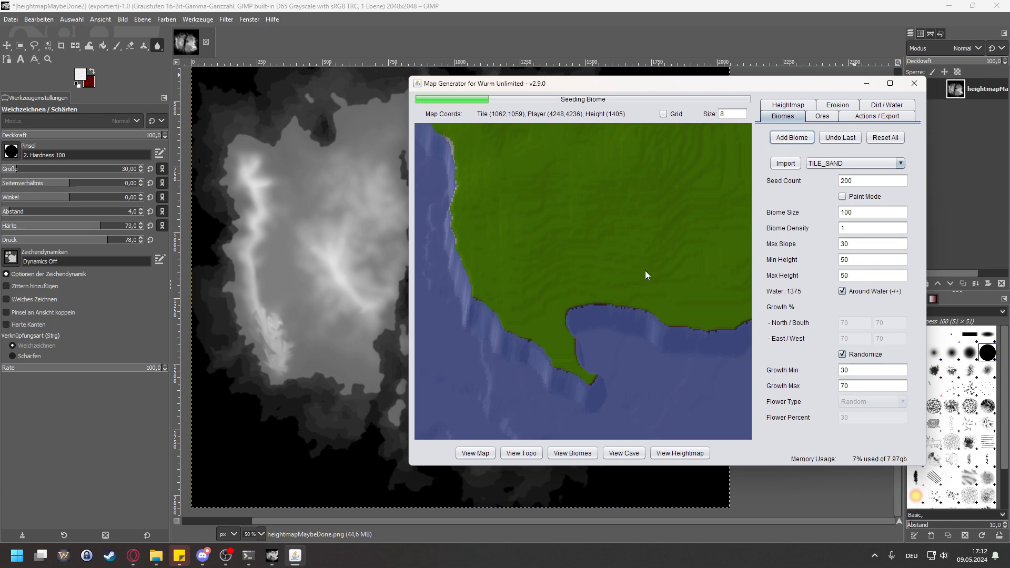
Step: Examine how the sand is distributed along the coasts of both landmasses and on the small island in the bay
scroll(645, 269, down, 5)
drag(660, 161, 666, 224)
drag(566, 235, 602, 274)
scroll(601, 274, down, 5)
scroll(630, 293, up, 4)
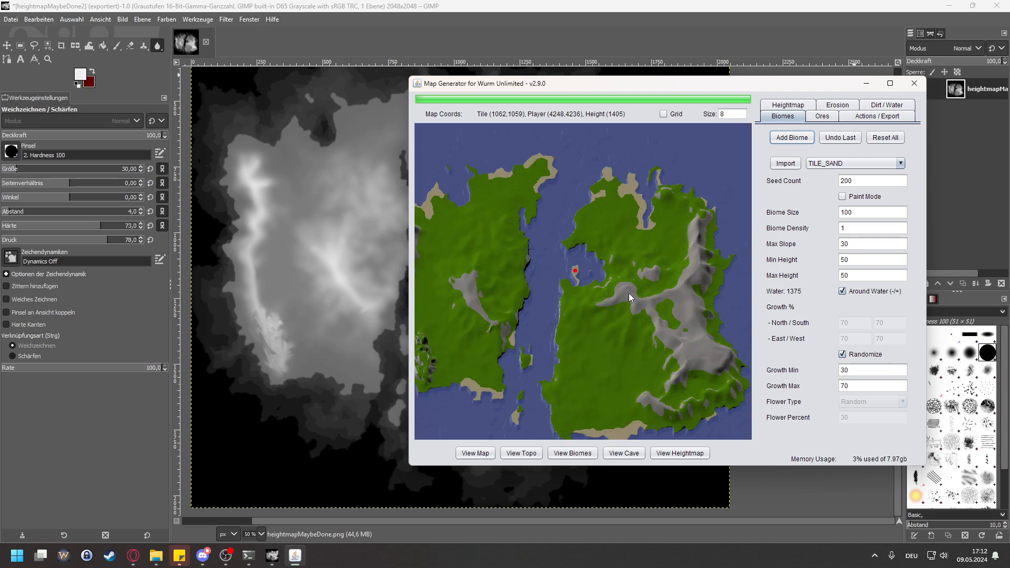
drag(496, 261, 574, 249)
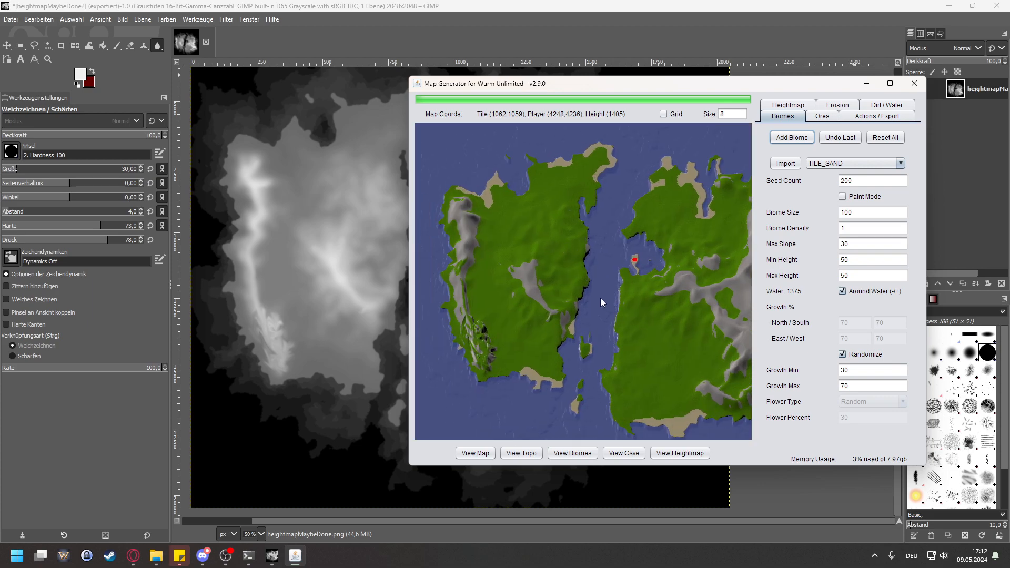
scroll(506, 264, up, 2)
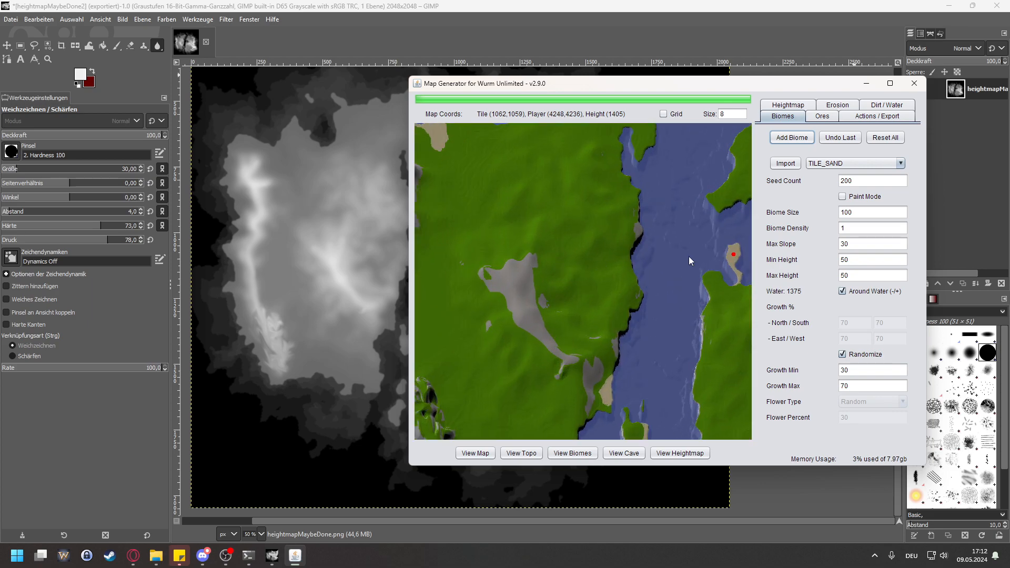
drag(688, 257, 608, 264)
scroll(646, 264, up, 3)
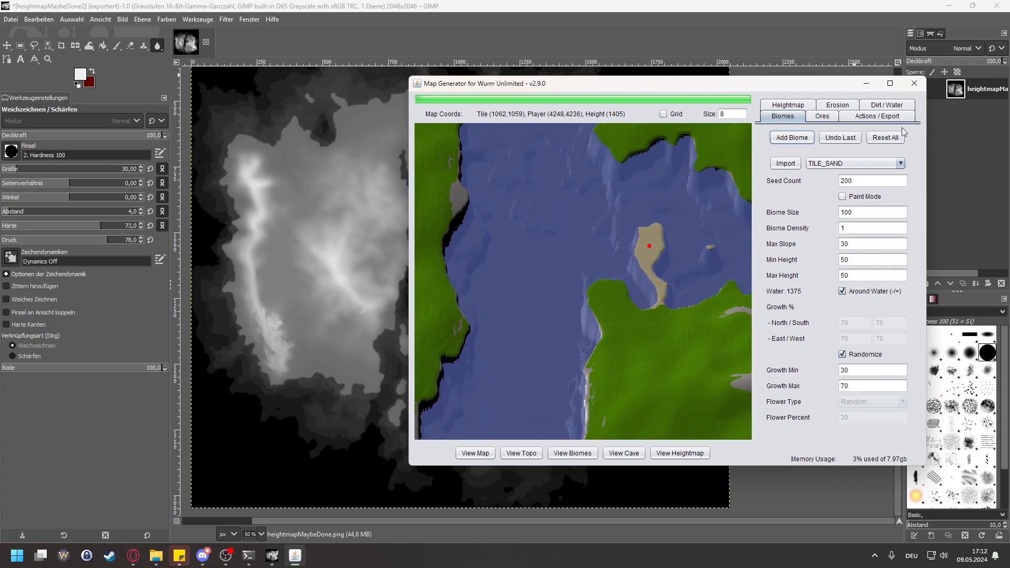
Step: Inspect the sand and coastline shapes along the northern shores of the western landmass
click(791, 107)
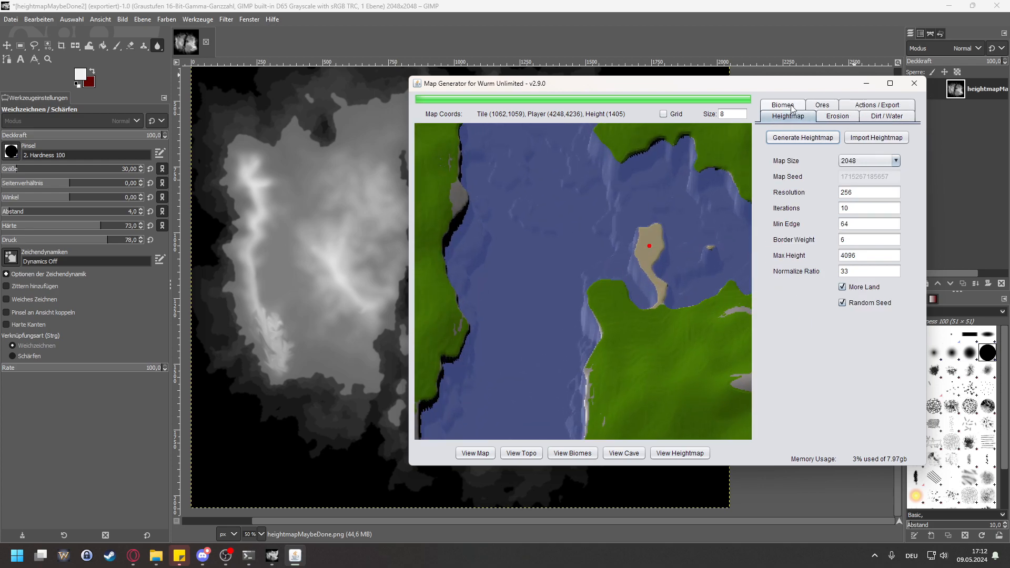
click(888, 116)
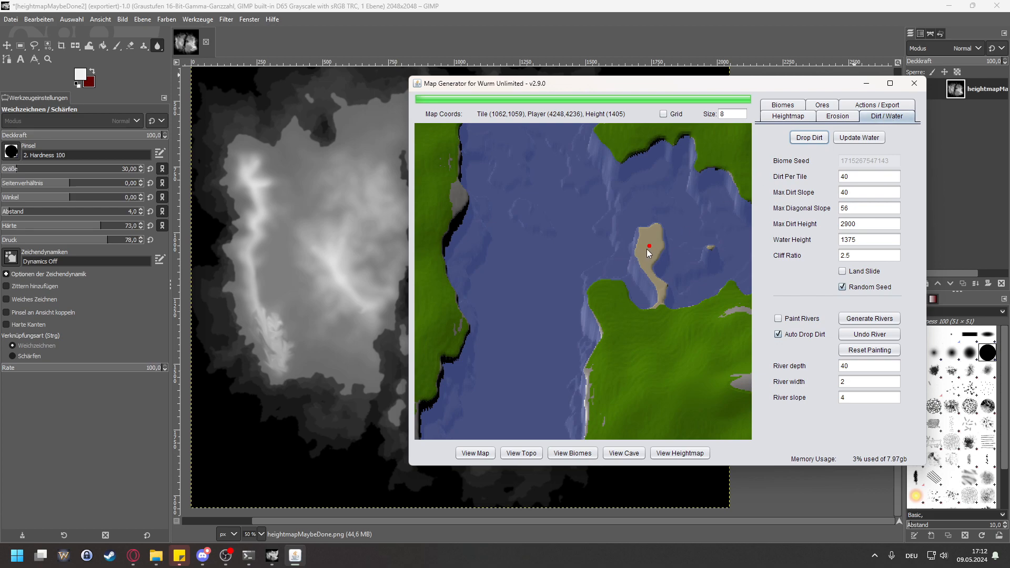
mouse_move(508, 238)
mouse_down()
mouse_move(671, 235)
mouse_move(600, 247)
mouse_move(765, 221)
mouse_up()
scroll(509, 236, down, 1)
drag(486, 252, 497, 254)
drag(588, 241, 555, 219)
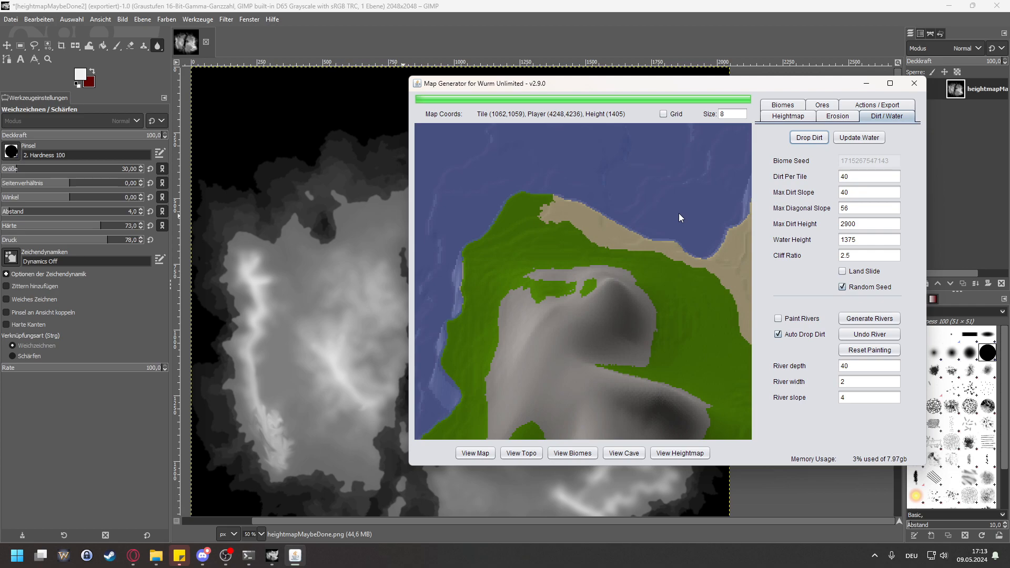
drag(676, 218, 537, 224)
drag(670, 144, 555, 281)
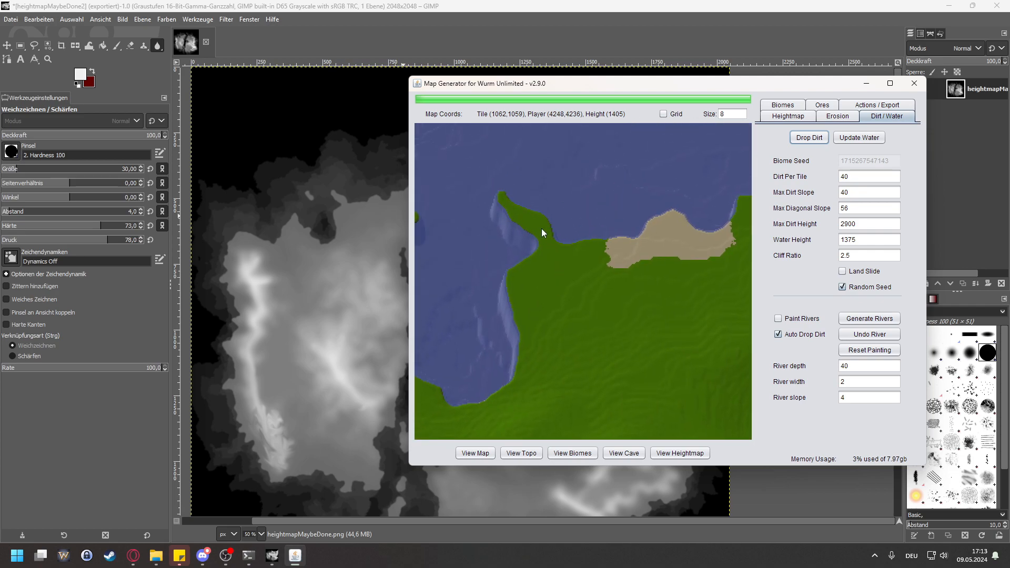
Step: Erode the heightmap with 30 iterations, min slope 30, max slope 300 and sediment 100, and check the western landmass
click(831, 118)
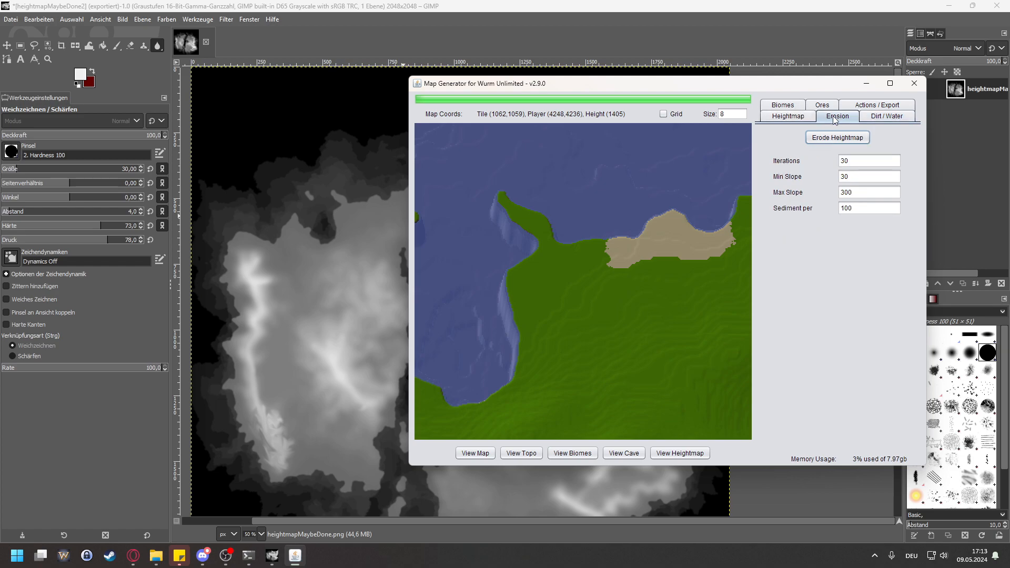
click(828, 139)
scroll(596, 237, down, 6)
drag(643, 384, 558, 251)
scroll(566, 284, down, 2)
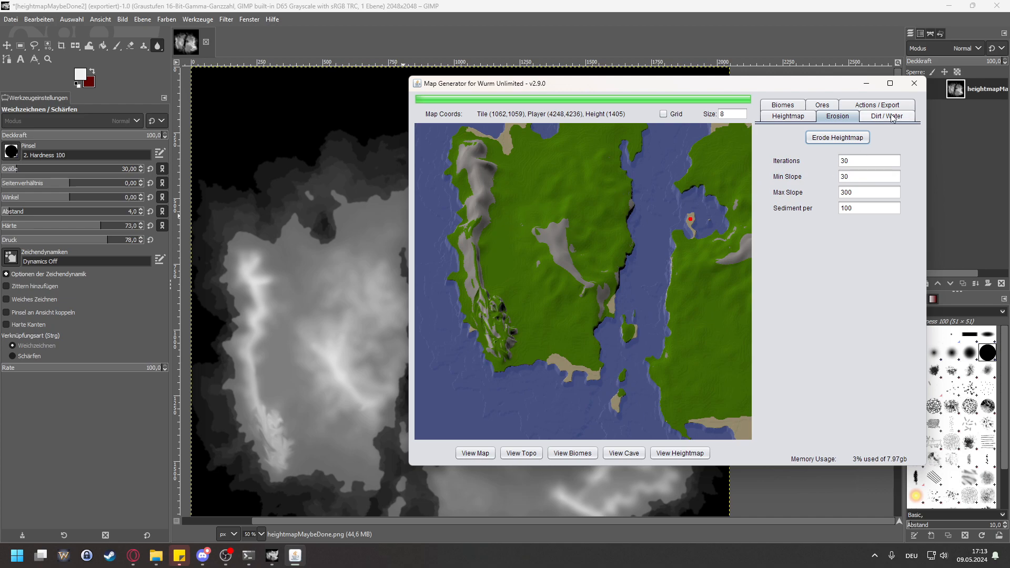
Step: Set the max diagonal slope to 75, drop the dirt again and check the rock coverage on both landmasses
click(872, 116)
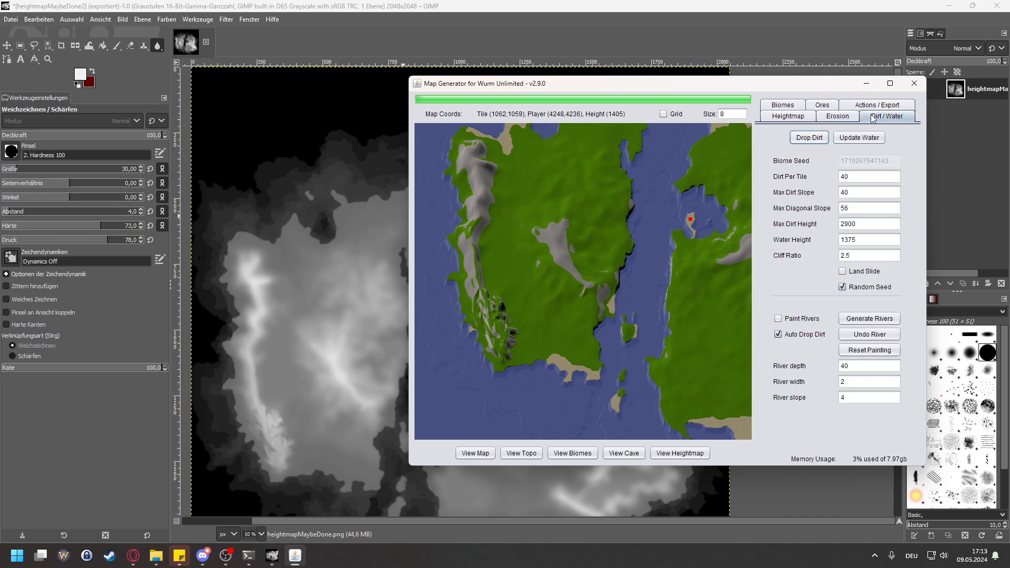
click(851, 197)
key(Tab)
text(75)
click(809, 138)
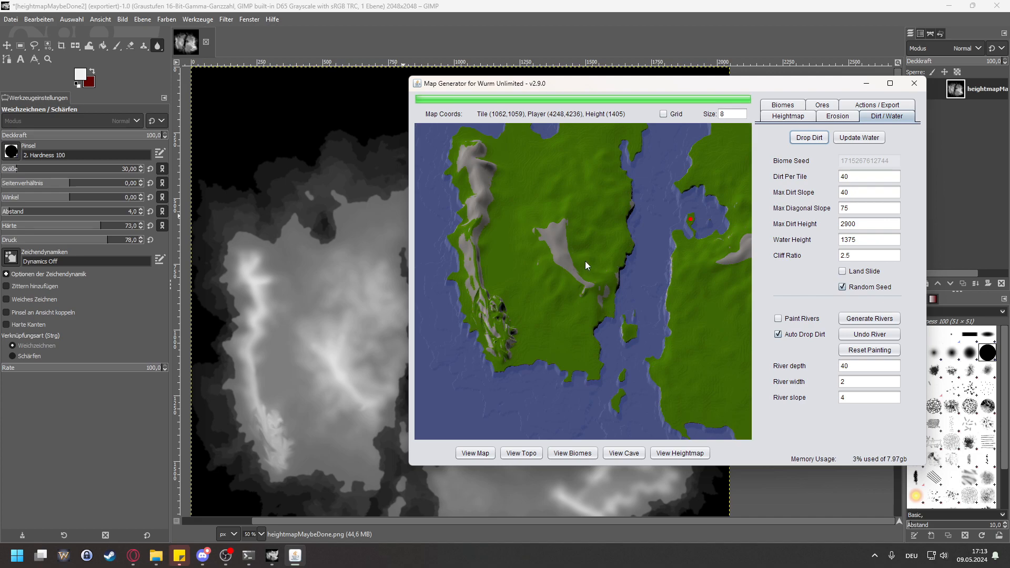
drag(625, 254, 439, 251)
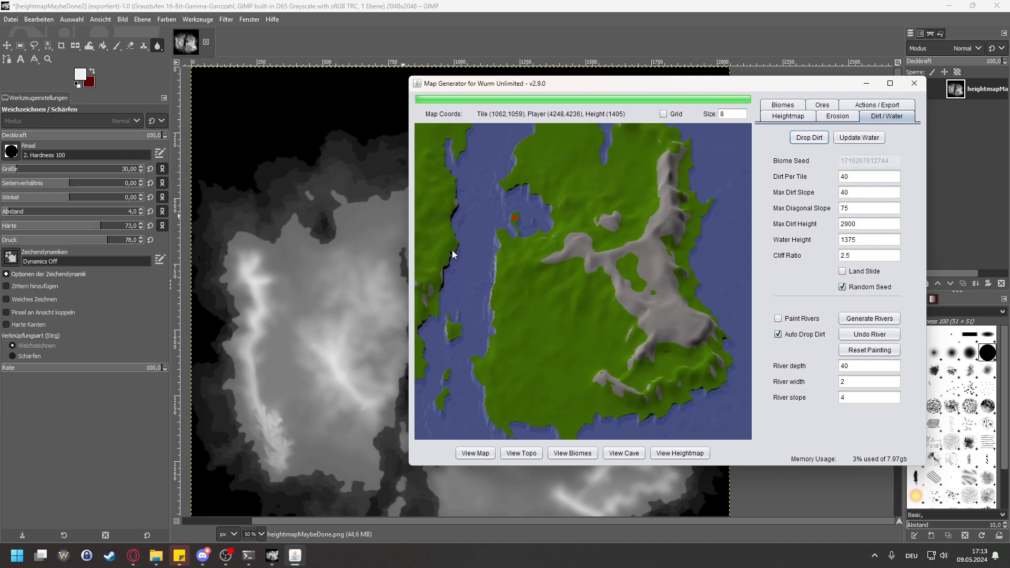
drag(500, 230, 519, 188)
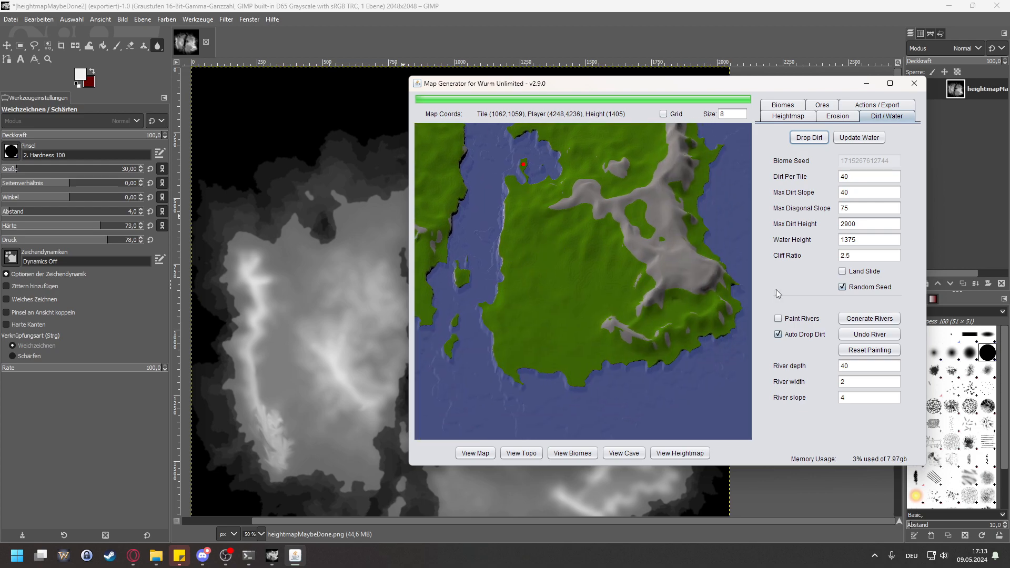
Step: Set the max diagonal slope to 50, drop the dirt again and review the rock coverage and coasts across the map
double_click(858, 212)
click(809, 137)
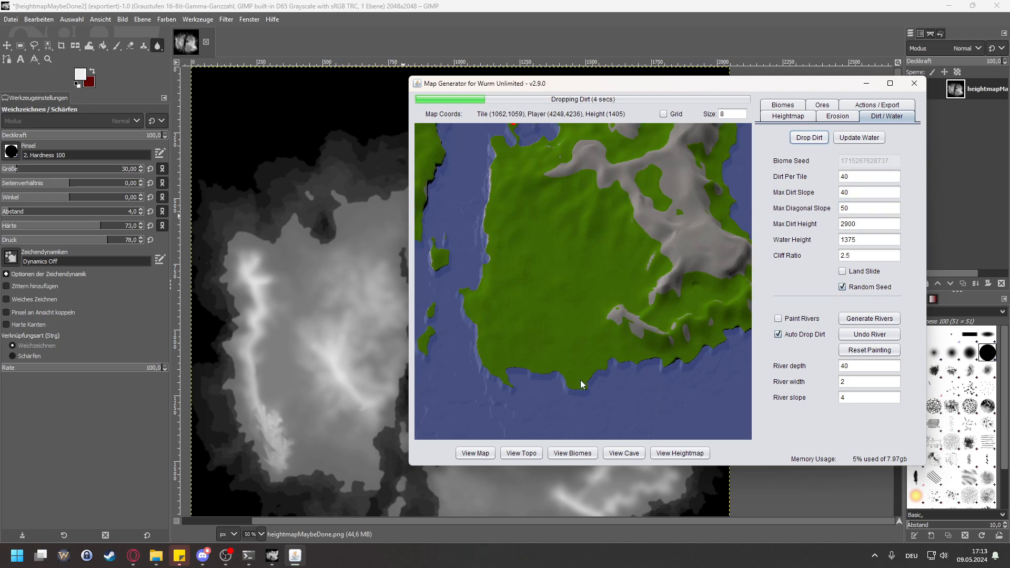
scroll(574, 371, up, 2)
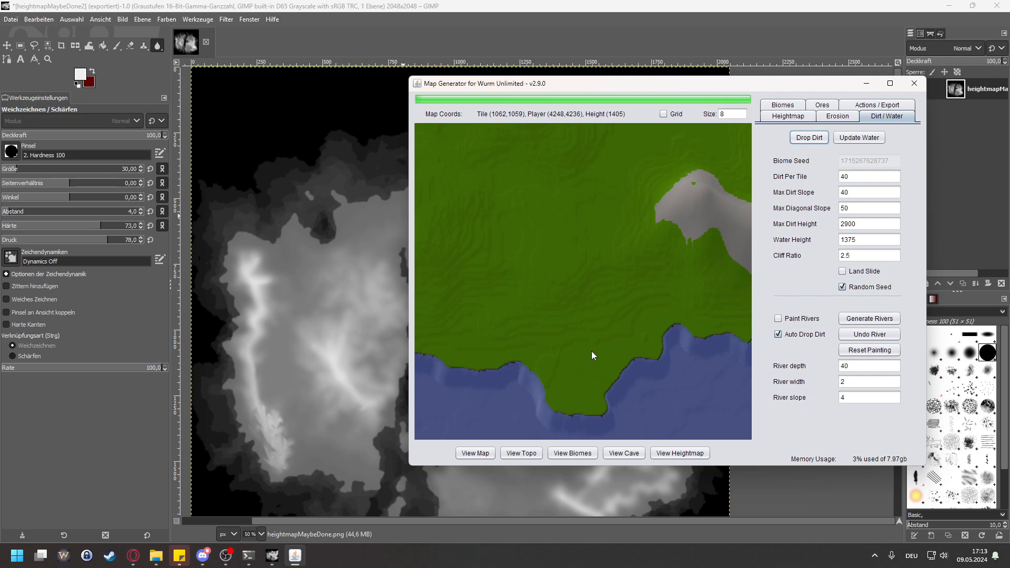
scroll(671, 253, down, 4)
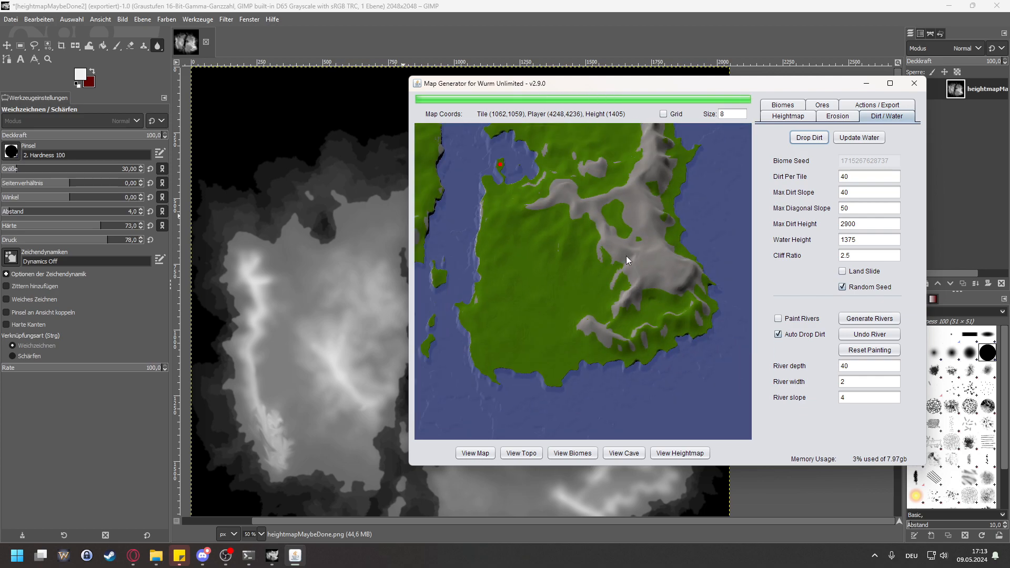
scroll(594, 226, up, 3)
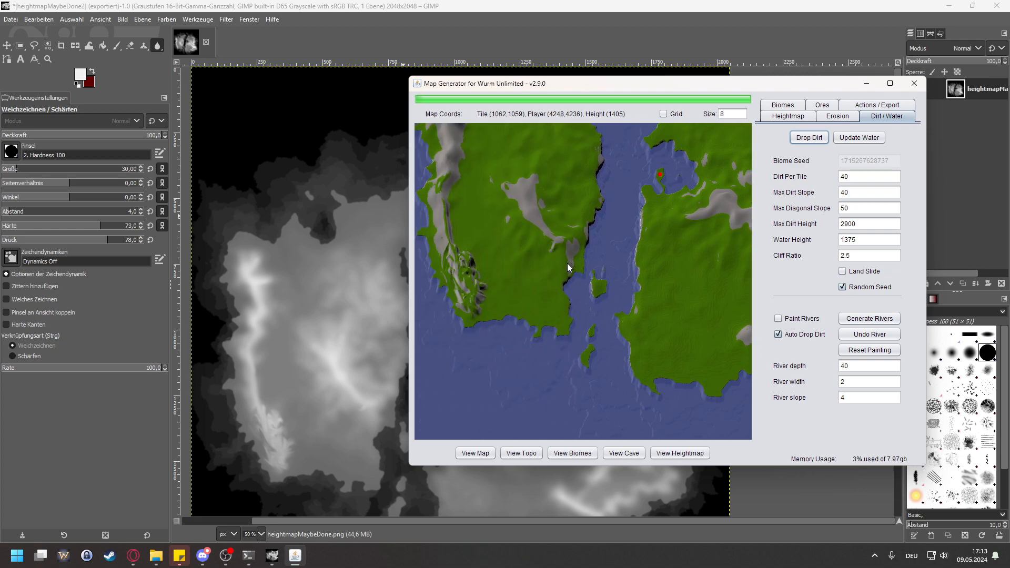
drag(481, 269, 551, 374)
scroll(561, 335, up, 1)
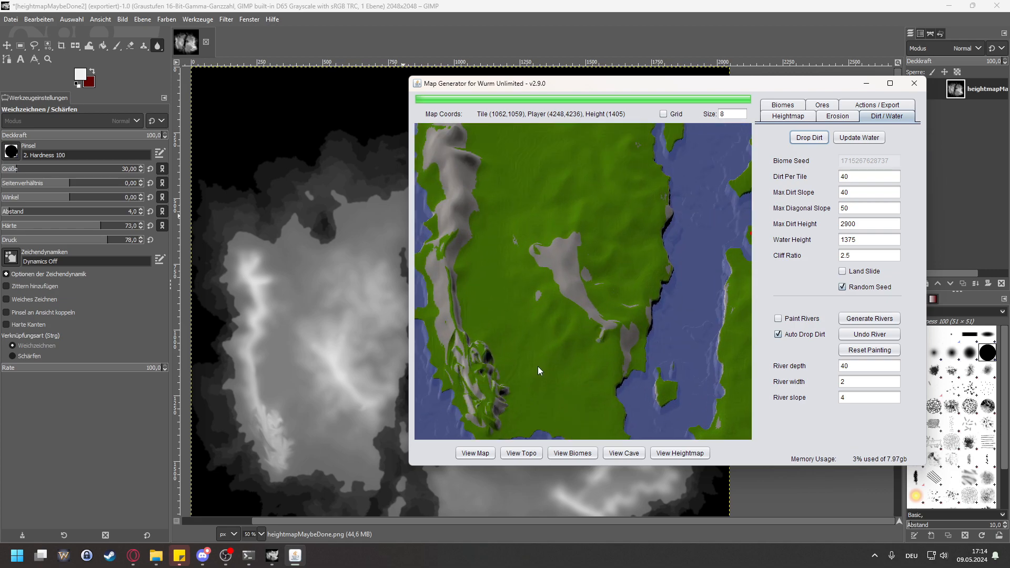
mouse_move(685, 156)
mouse_down()
mouse_move(598, 273)
mouse_move(494, 319)
mouse_move(424, 317)
mouse_up()
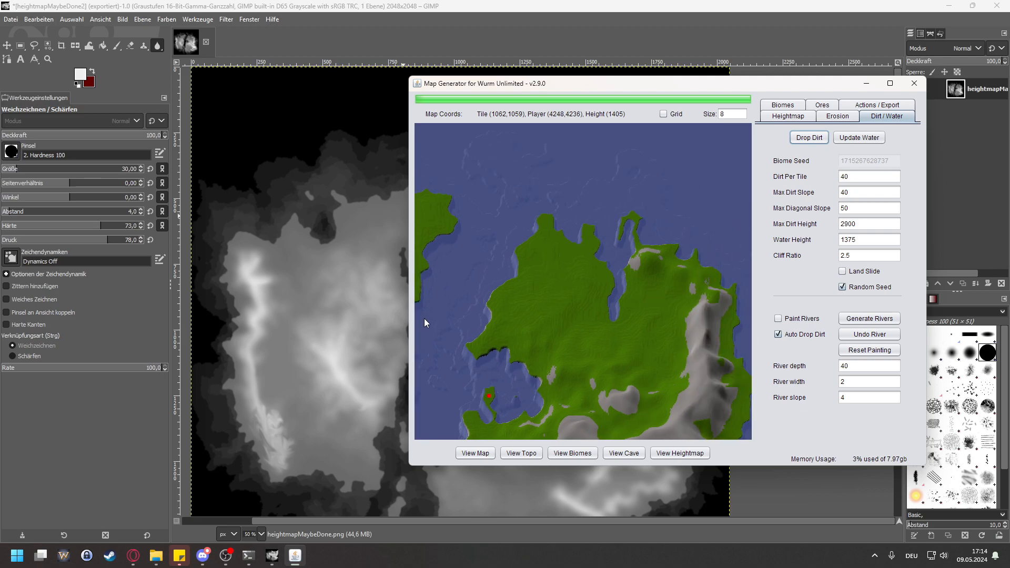
Step: Add the TILE_SAND biome around the water with a seed count of 200 and check the northern coasts
click(783, 105)
click(792, 137)
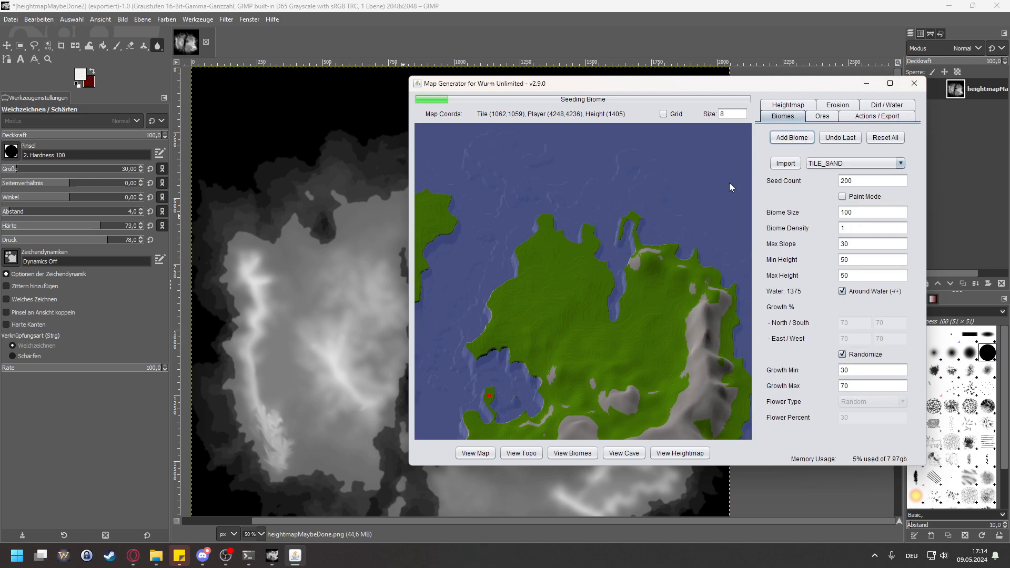
drag(566, 236, 728, 210)
drag(656, 264, 714, 228)
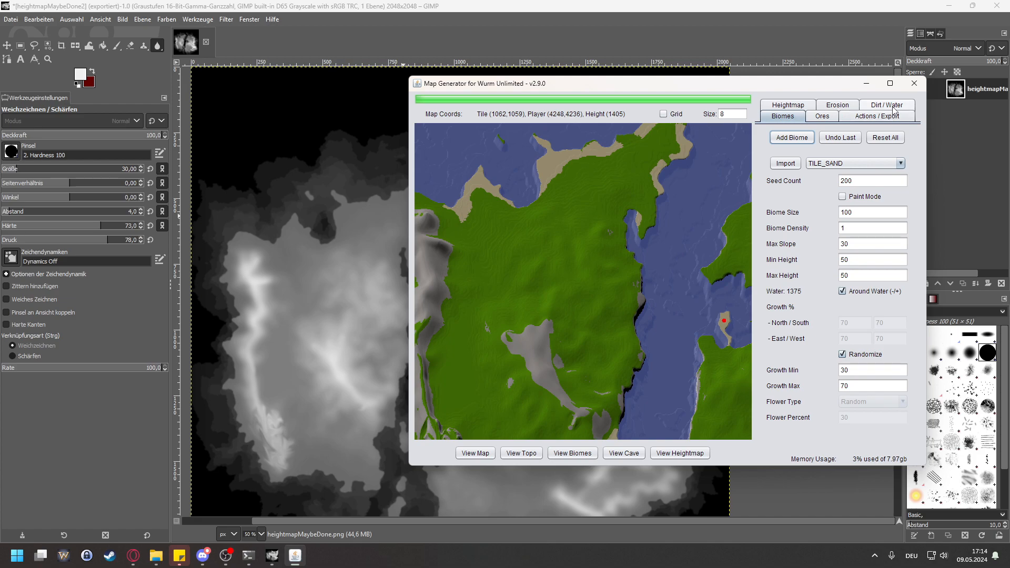
Step: Update the map name with MaybeFinished
click(883, 121)
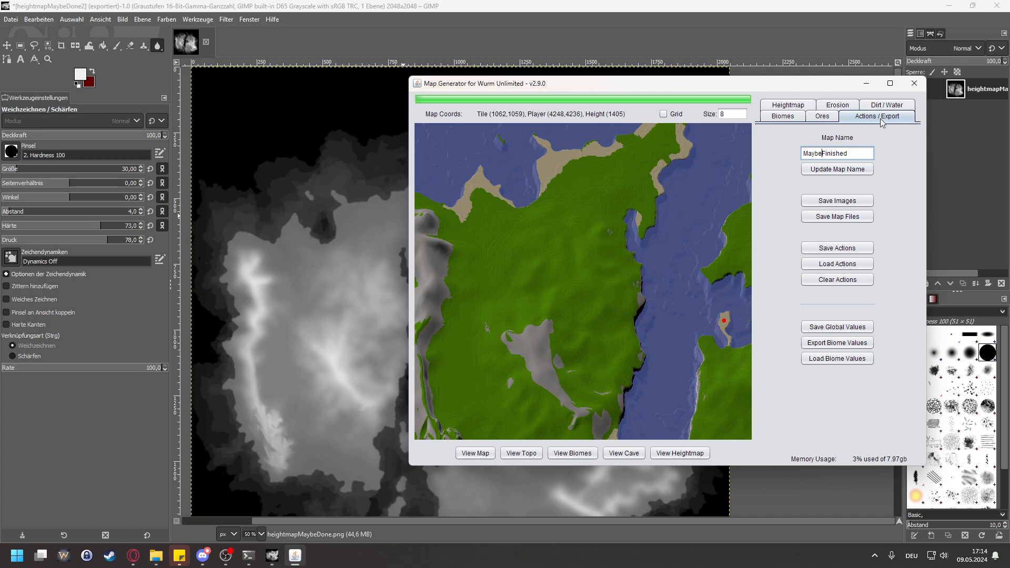
click(866, 172)
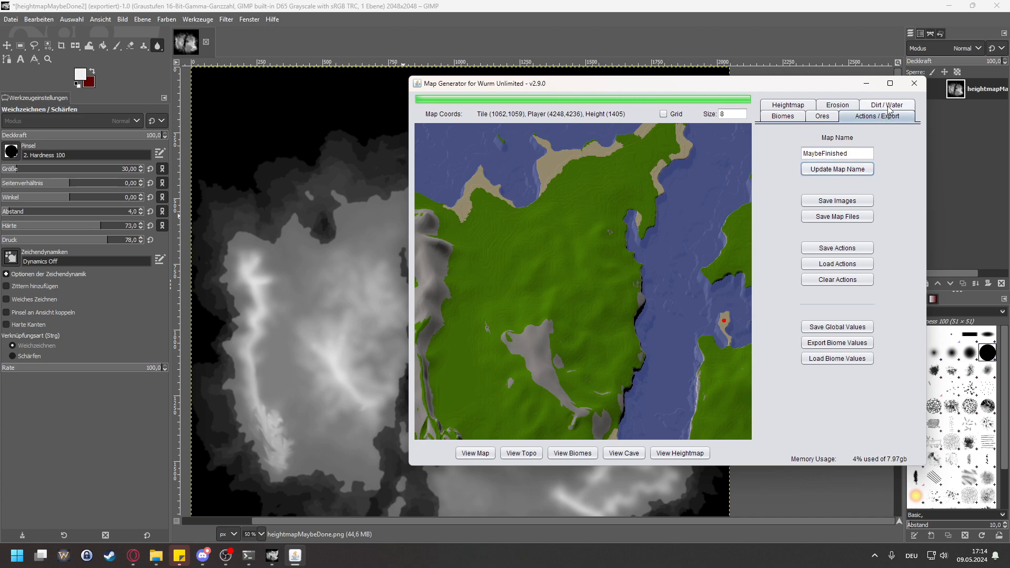
click(888, 108)
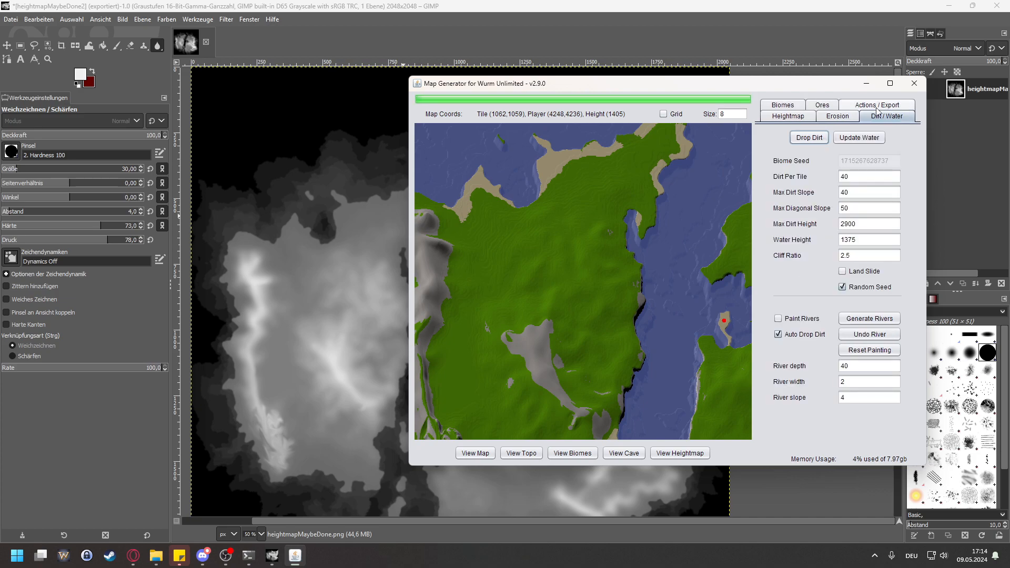
Step: Generate the ores with the existing percentages and save the map files
click(822, 105)
click(837, 138)
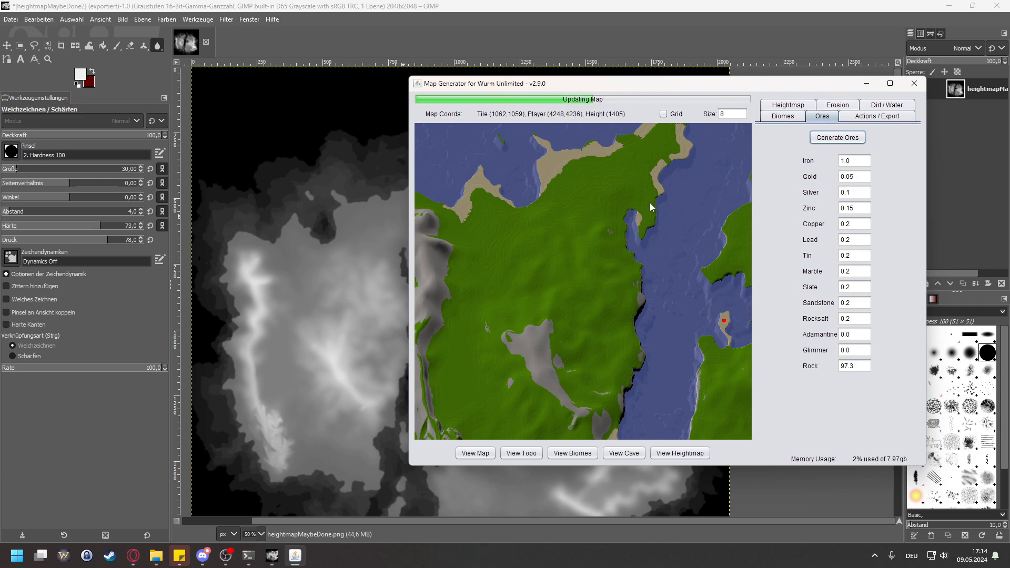
click(877, 116)
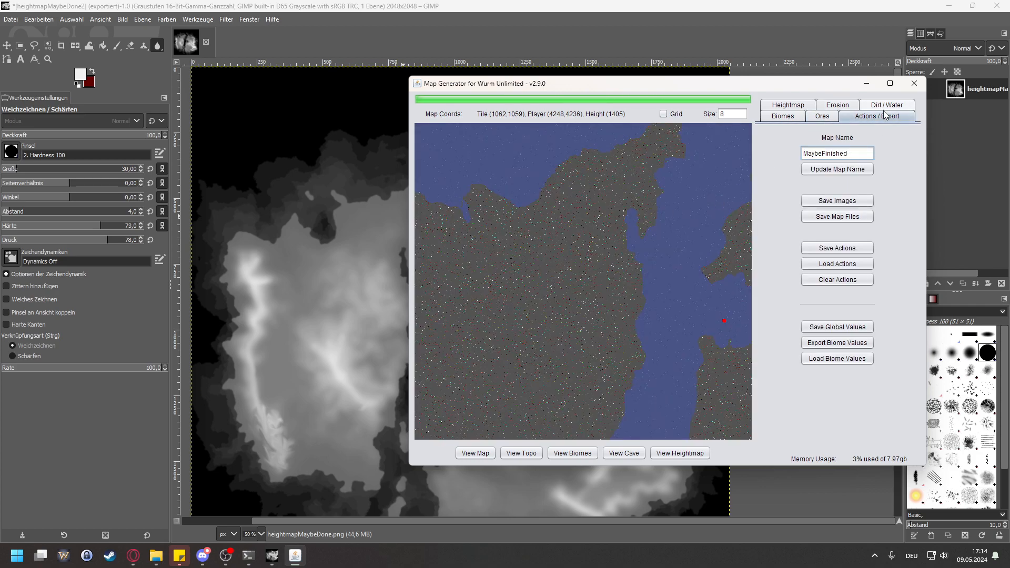
click(820, 217)
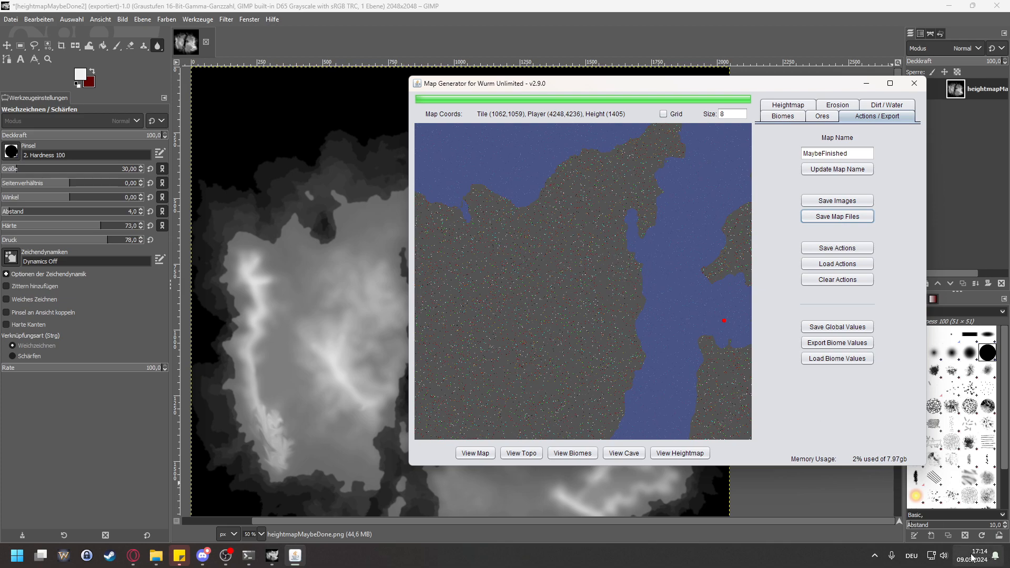
Step: Switch to File Explorer and open the MaybeFinished folder inside maps to check the saved map files
click(149, 557)
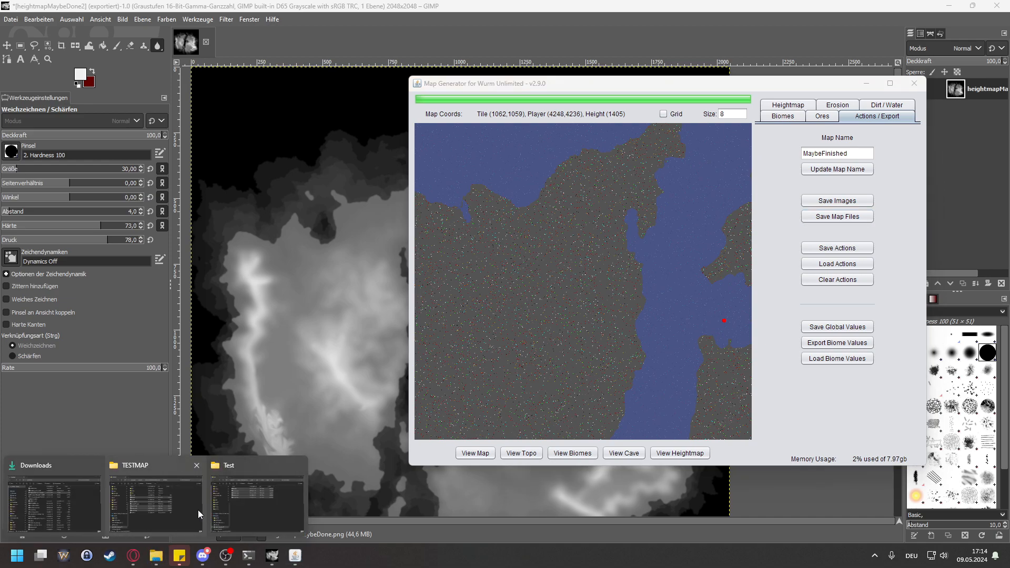
mouse_move(249, 507)
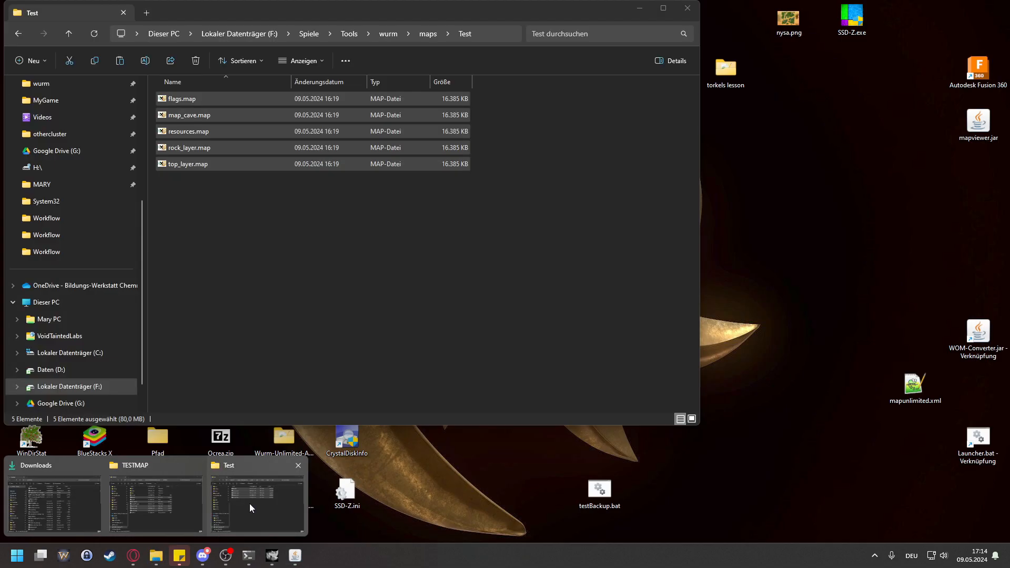
click(249, 503)
click(428, 35)
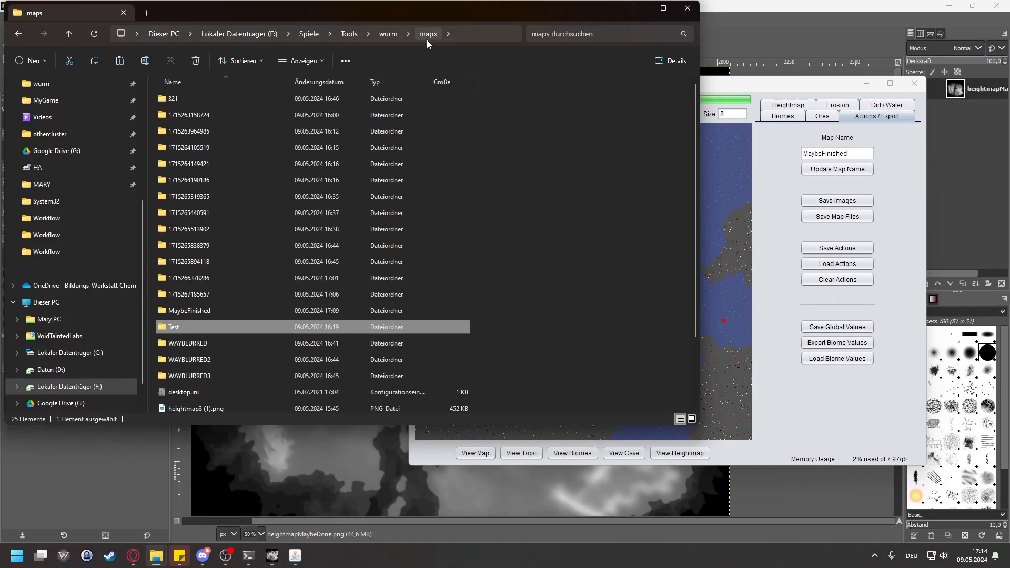
double_click(209, 311)
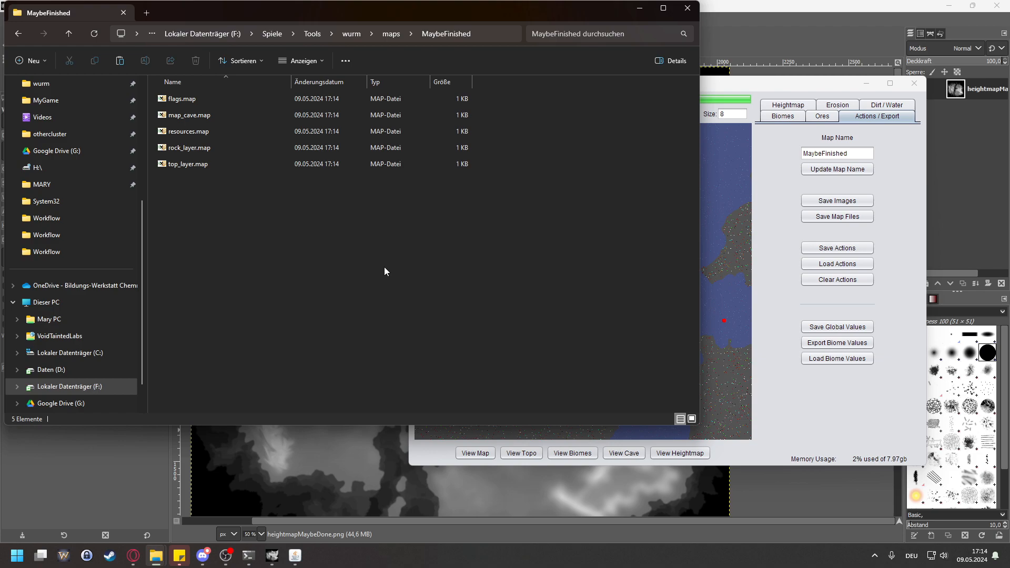
Step: Return to the map generator, display the terrain map instead of the ore view, and examine the northern coasts and the central bay
drag(707, 84, 765, 87)
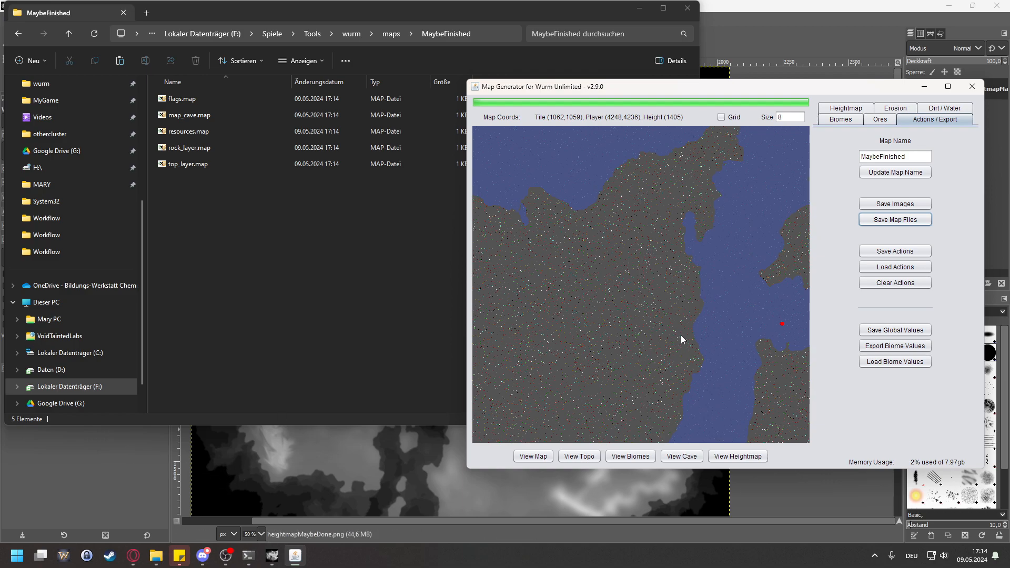
scroll(638, 267, down, 4)
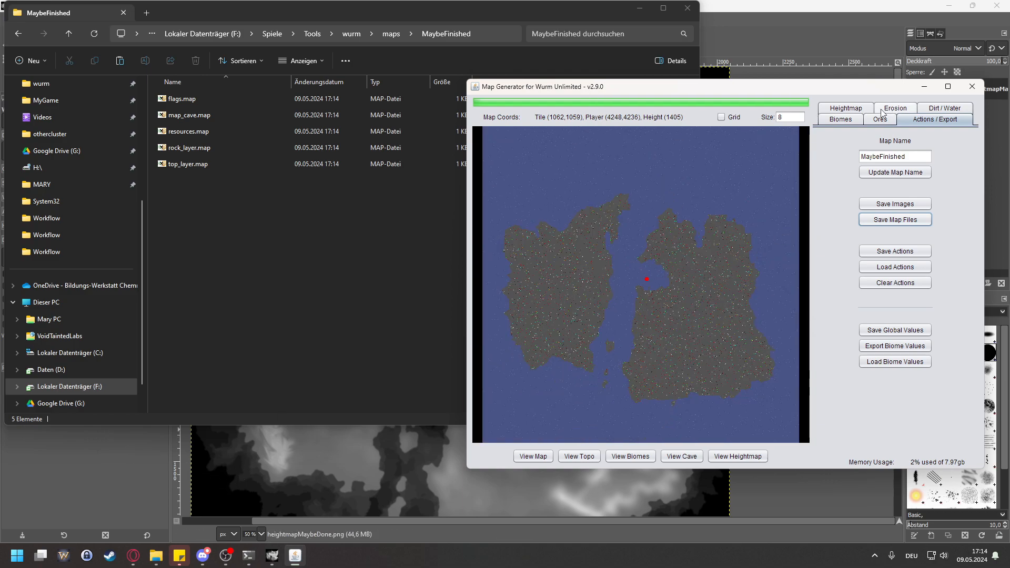
click(537, 456)
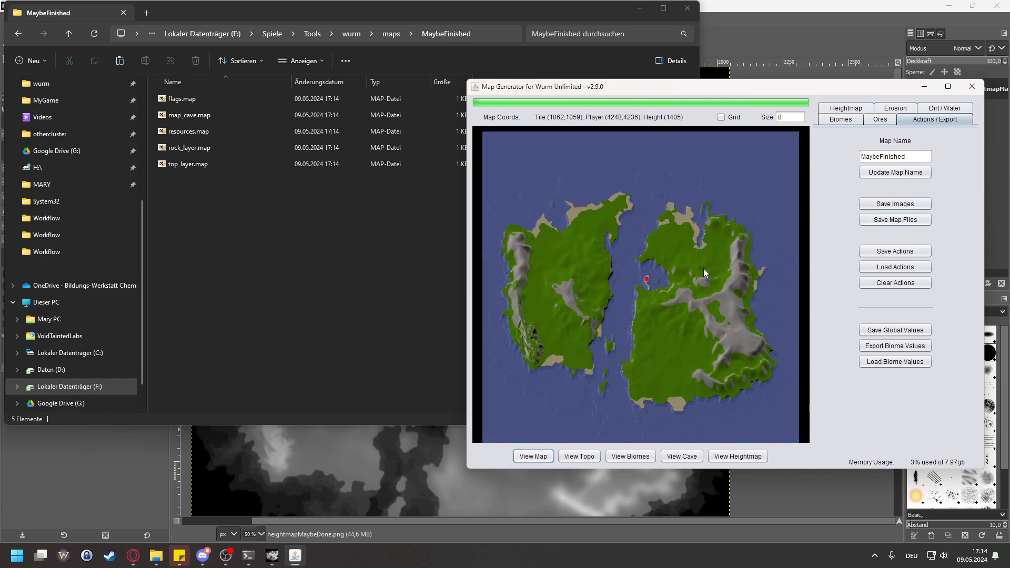
scroll(710, 226, up, 5)
drag(706, 239, 624, 345)
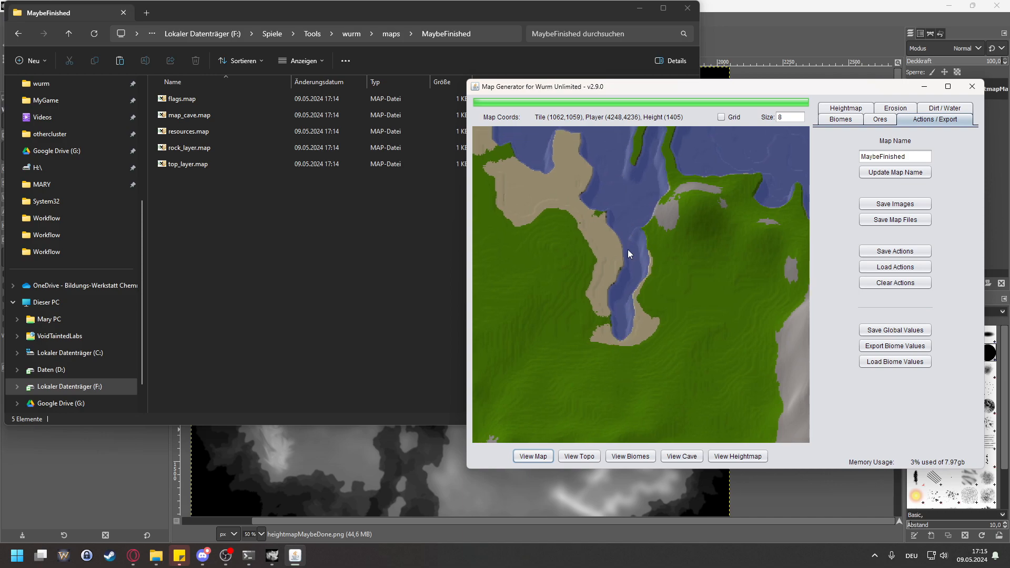
scroll(621, 337, down, 4)
drag(620, 397, 745, 243)
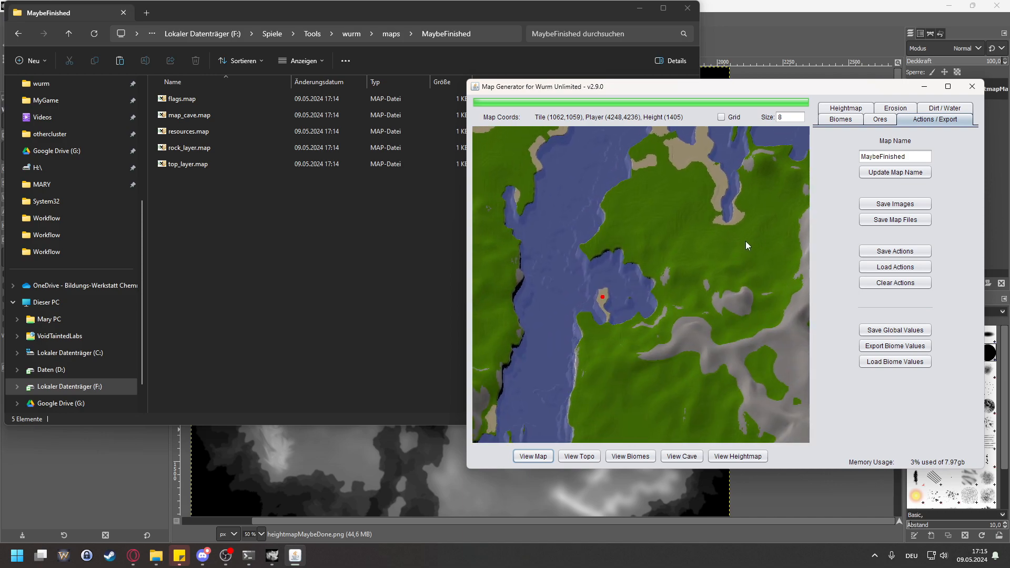
drag(634, 273, 696, 226)
scroll(697, 226, down, 3)
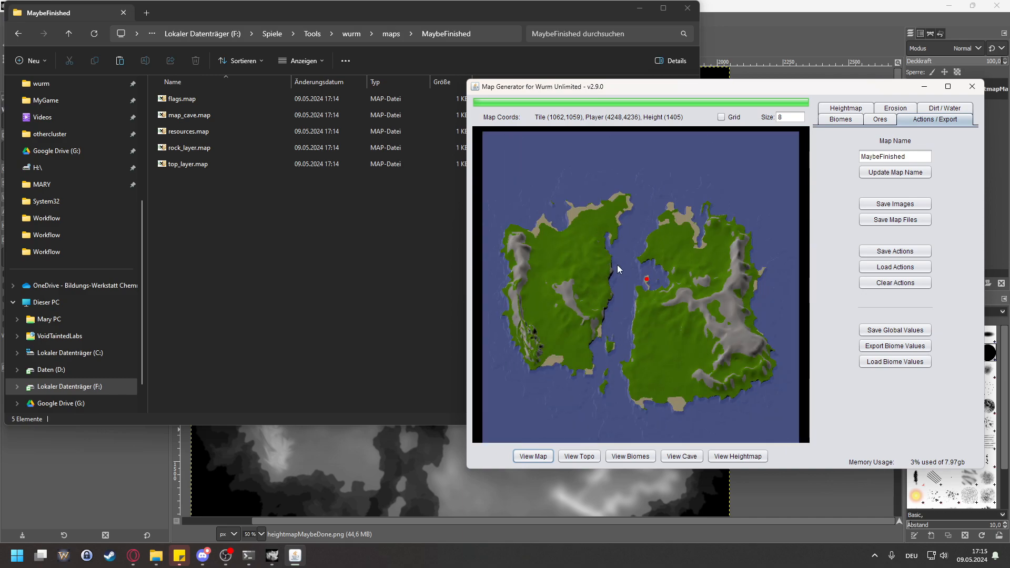
scroll(647, 252, up, 4)
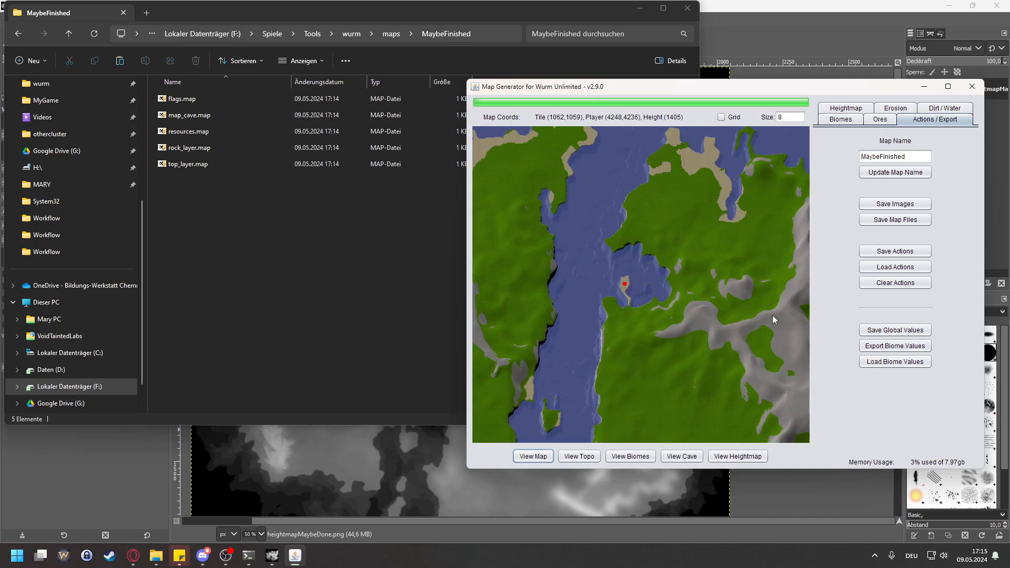
scroll(740, 331, down, 4)
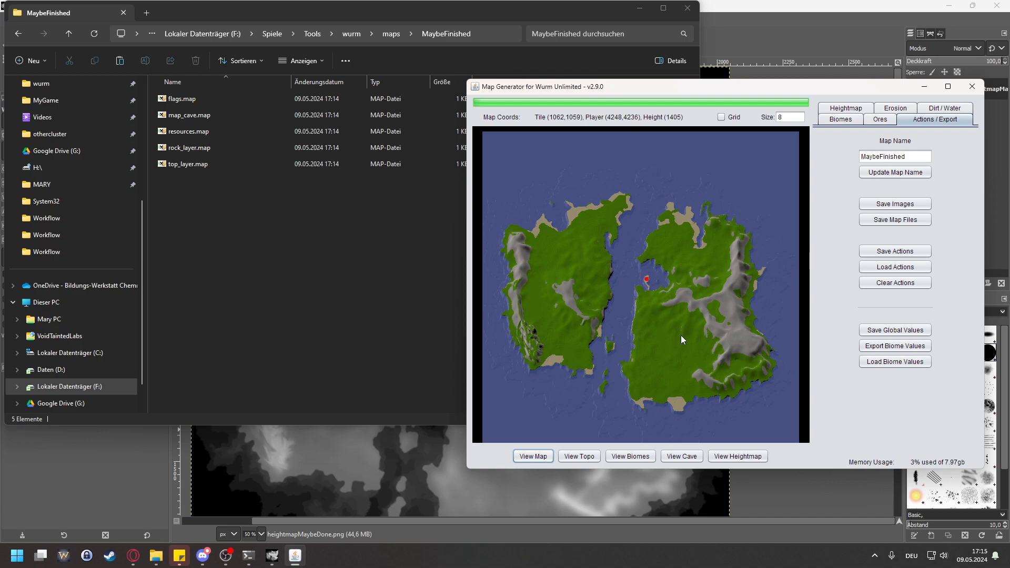
Step: Examine the western mountain ridge and the southern part of the eastern island on the terrain map
scroll(551, 342, up, 5)
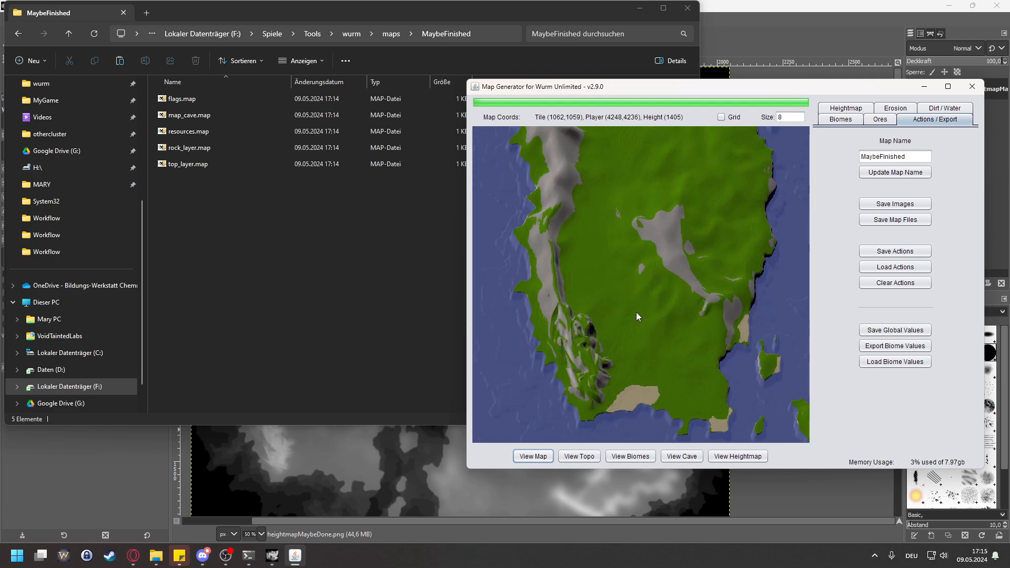
drag(636, 312, 593, 354)
scroll(593, 354, down, 2)
drag(687, 262, 625, 332)
scroll(625, 332, down, 2)
scroll(640, 308, down, 2)
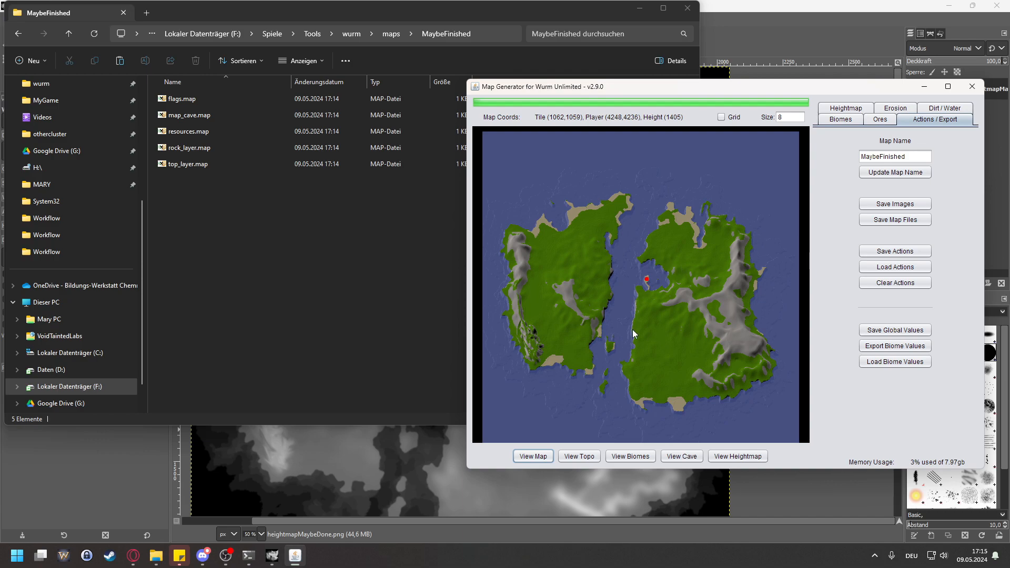
scroll(590, 295, up, 3)
drag(661, 291, 474, 131)
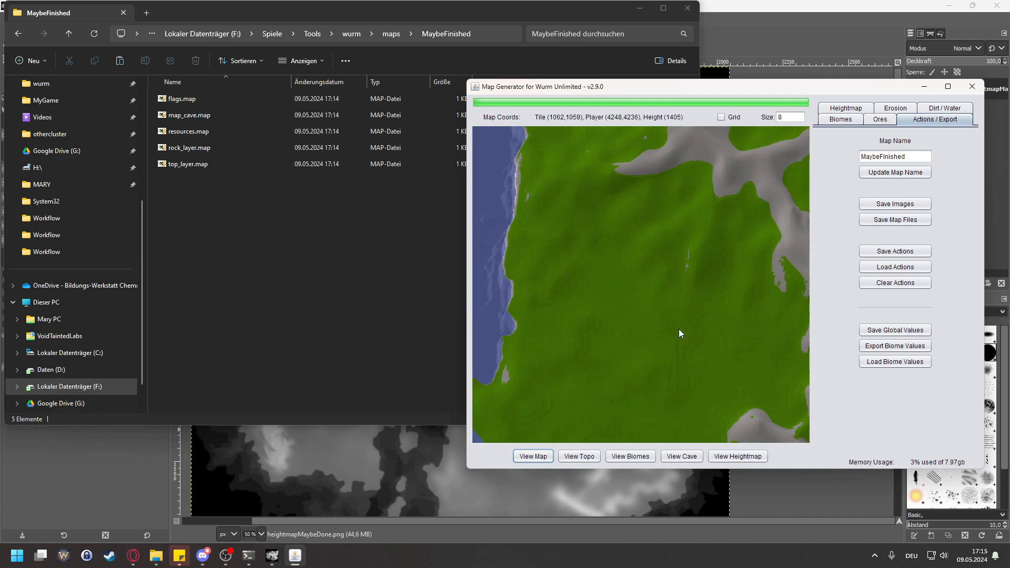
scroll(632, 282, up, 2)
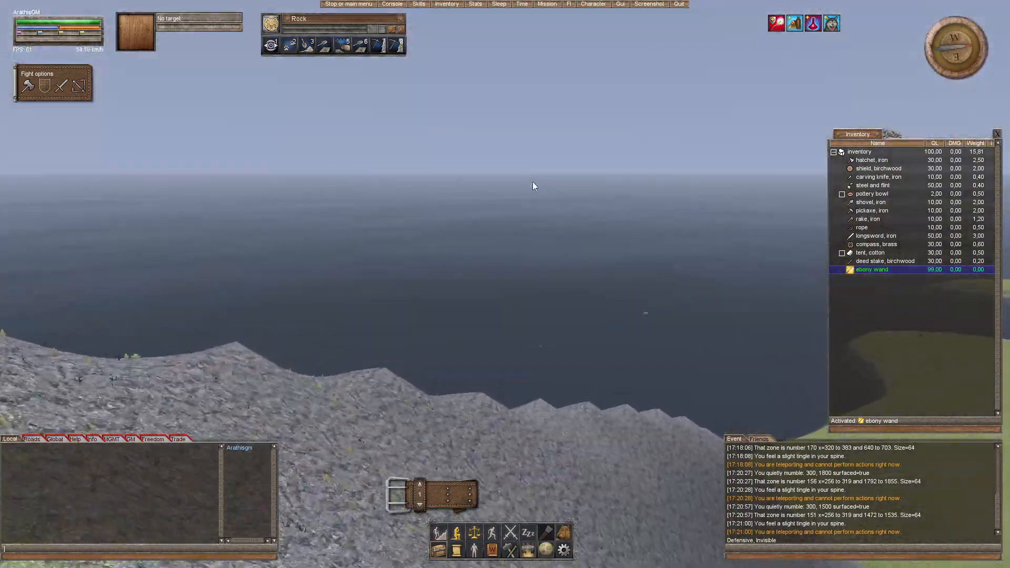
Step: Switch to Wurm Unlimited and inspect the rocky ridges and the rock-to-grass edges of the mountains
drag(533, 181, 621, 447)
drag(503, 298, 463, 184)
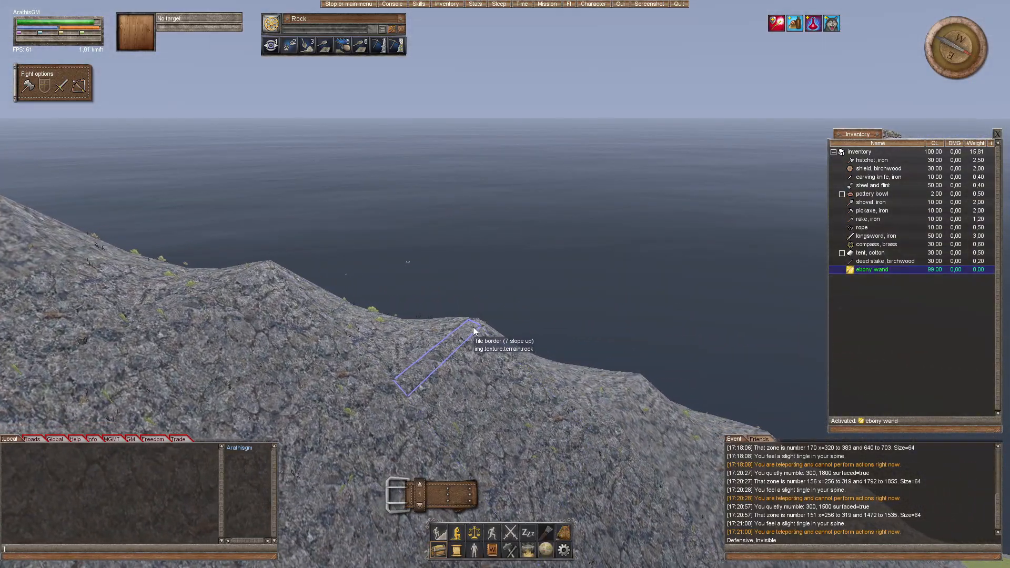
drag(474, 331, 504, 343)
drag(468, 379, 547, 337)
drag(547, 395, 558, 368)
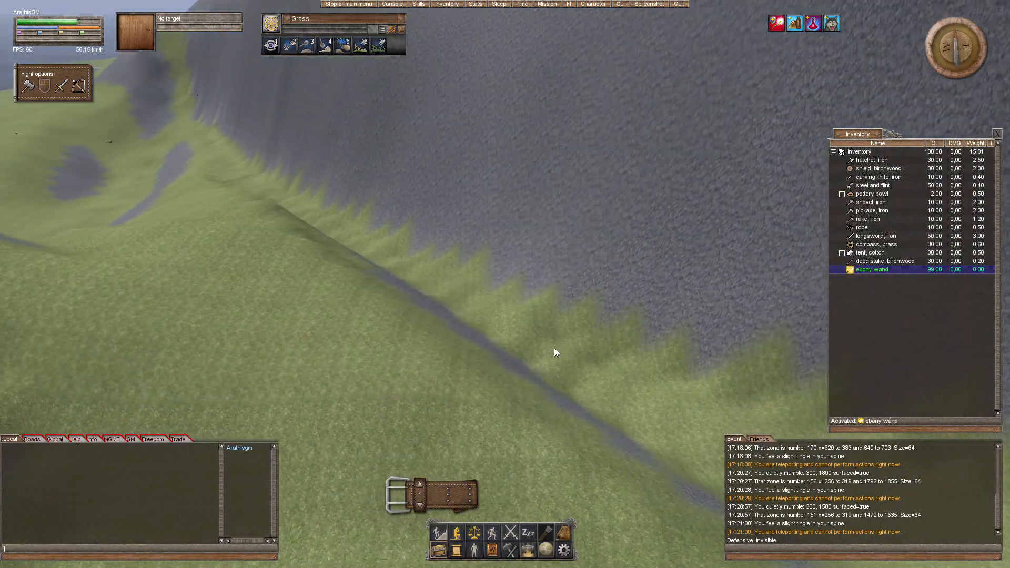
Step: Open the live map and compare it with the surrounding mountains, plains and sandy beach
key(Escape)
click(495, 244)
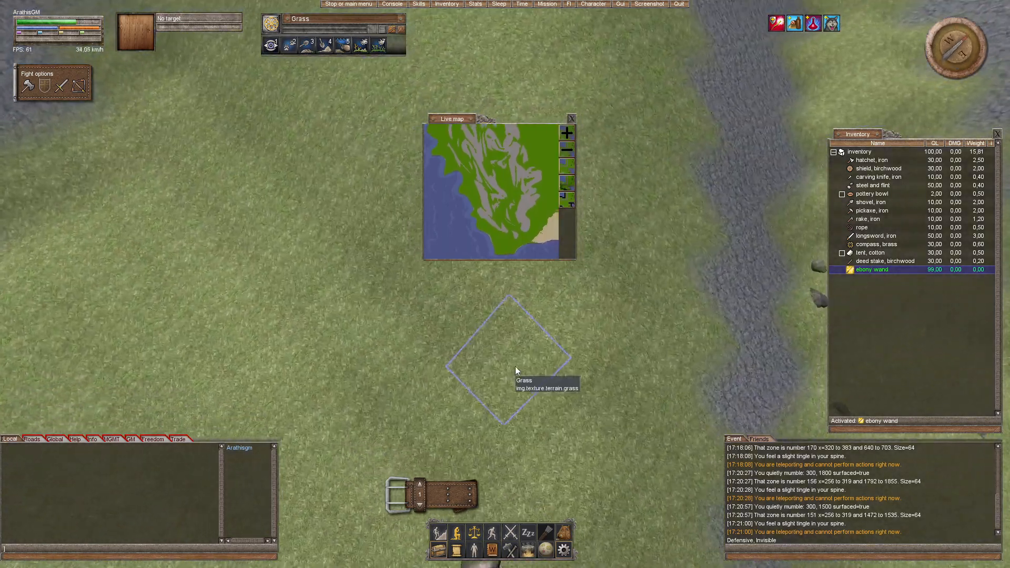
drag(572, 368, 658, 339)
drag(553, 387, 594, 381)
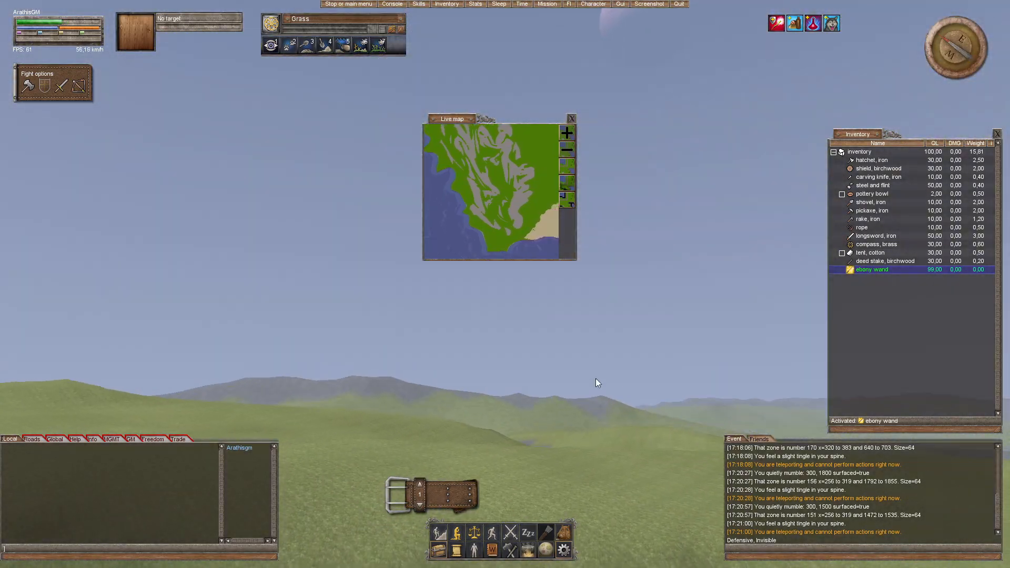
drag(512, 294, 436, 342)
mouse_move(489, 285)
mouse_down()
mouse_move(557, 342)
mouse_move(571, 463)
mouse_move(509, 284)
mouse_move(448, 157)
mouse_move(468, 211)
mouse_move(457, 281)
mouse_move(479, 285)
mouse_up()
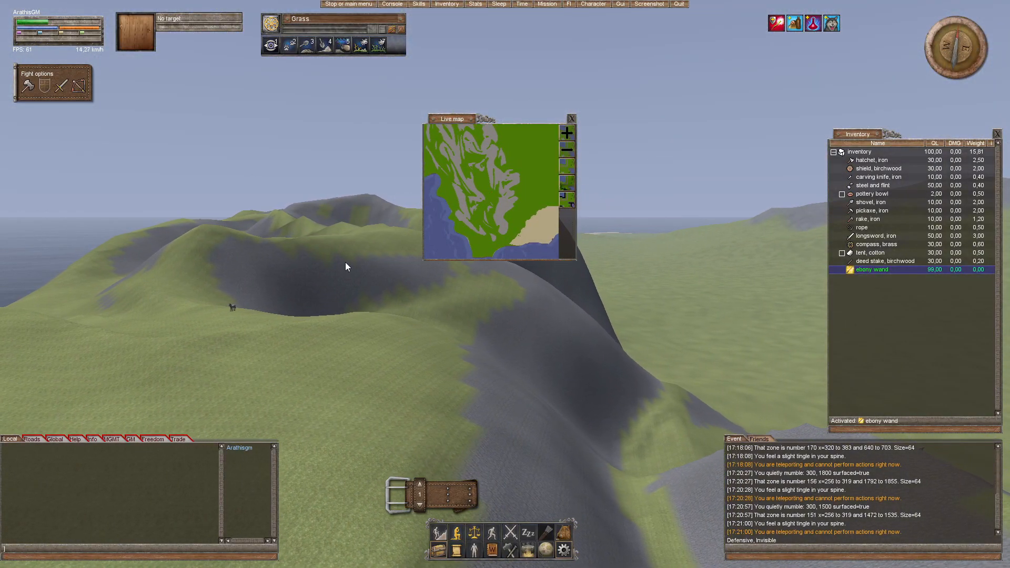
drag(345, 262, 537, 337)
drag(293, 266, 339, 237)
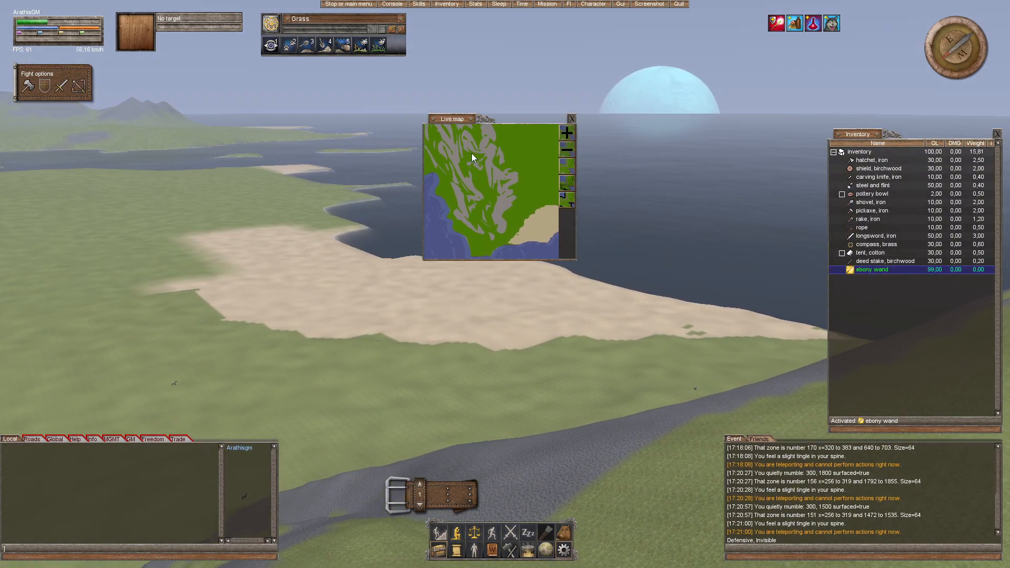
key(w)
drag(481, 317, 605, 273)
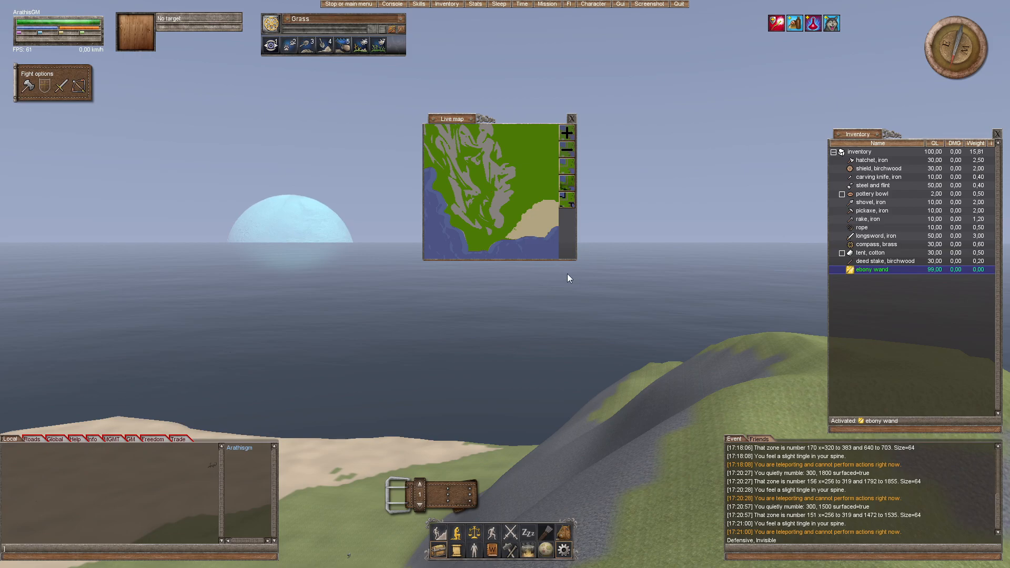
Step: Cross the grassy hillside, closing the live map and dismissing the class selection window without choosing a class
click(572, 119)
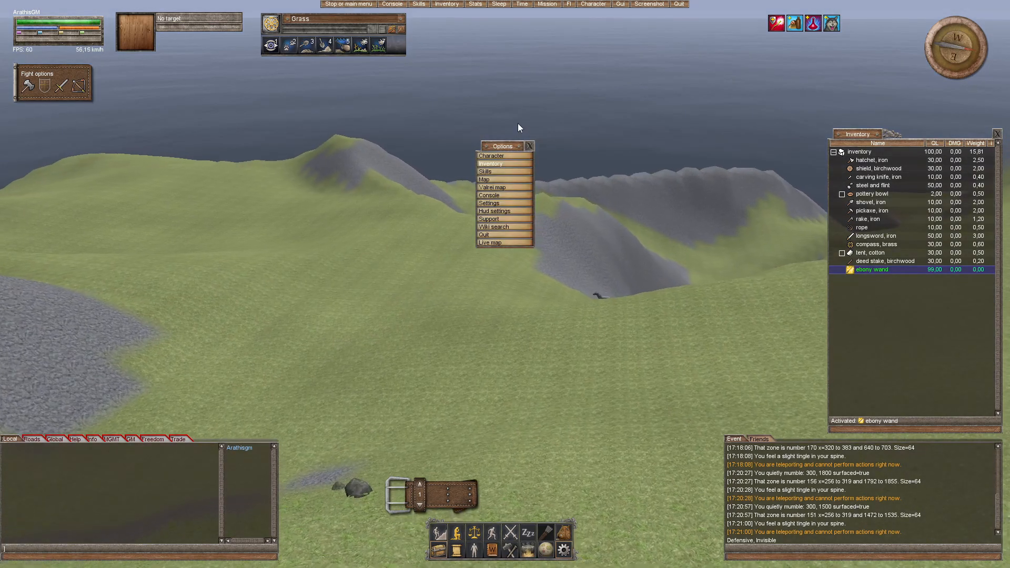
click(530, 147)
drag(540, 179, 546, 187)
key(w)
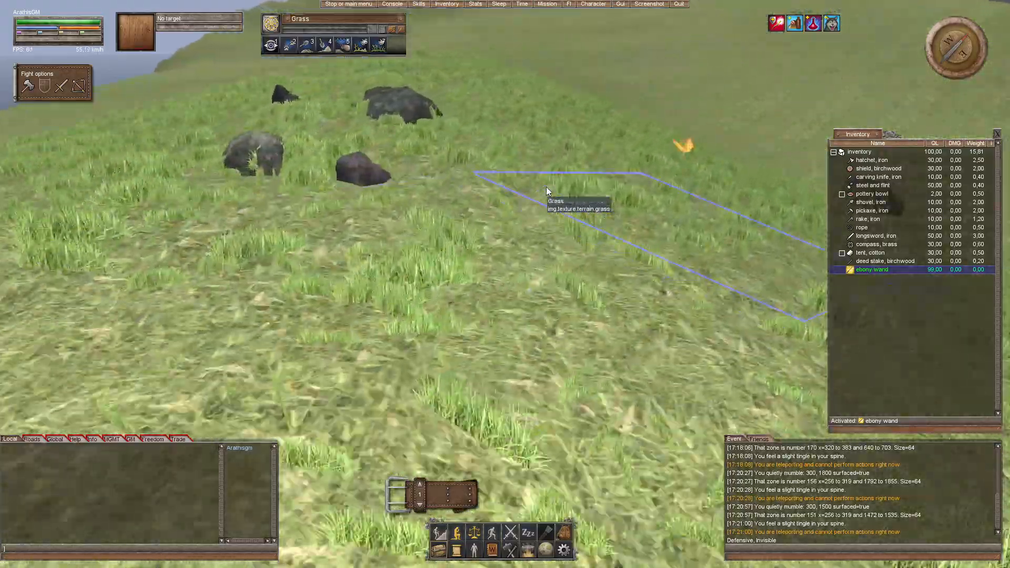
drag(546, 187, 601, 216)
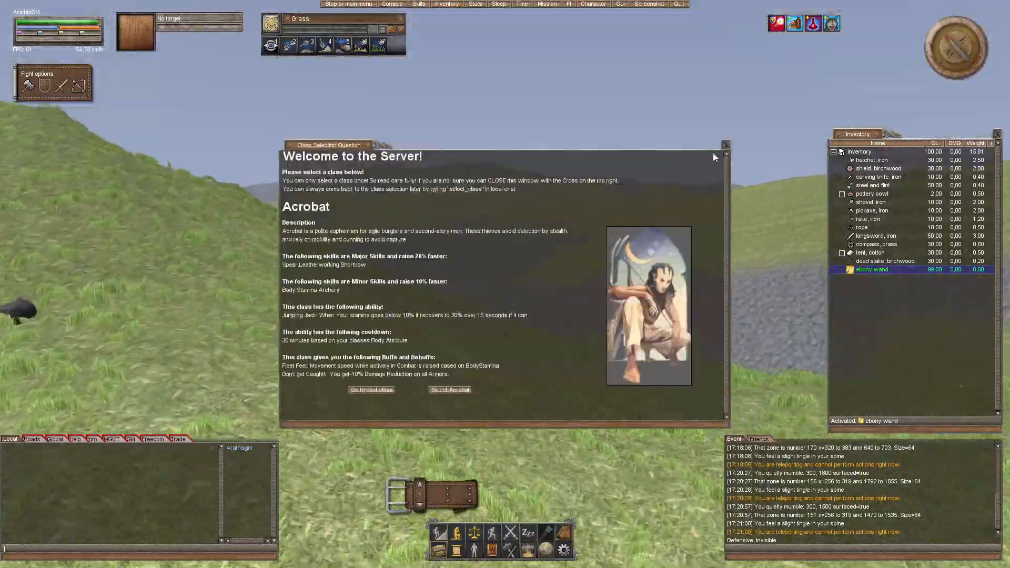
click(725, 145)
drag(717, 162, 644, 193)
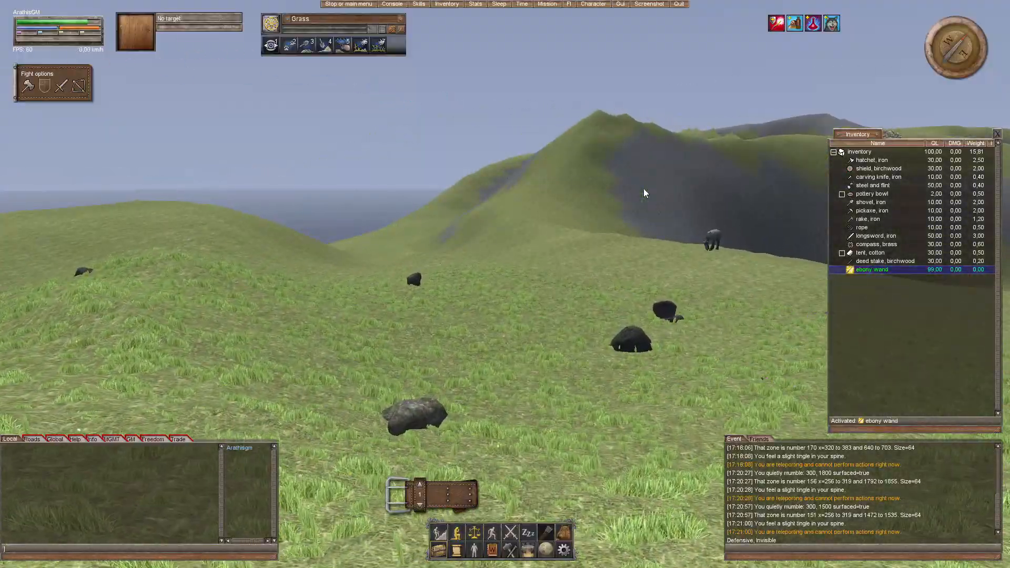
Step: Examine a grass tile, and walk across the meadow towards the horse to inspect the rocky hillside
drag(643, 188, 560, 156)
double_click(643, 189)
key(w)
drag(551, 323, 584, 266)
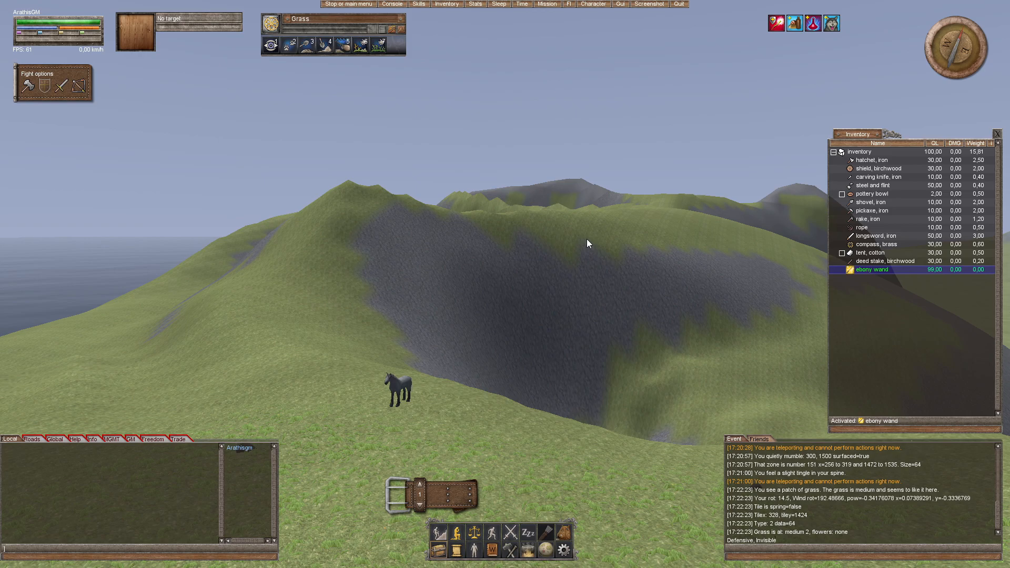
key(w)
drag(586, 238, 554, 252)
key(w)
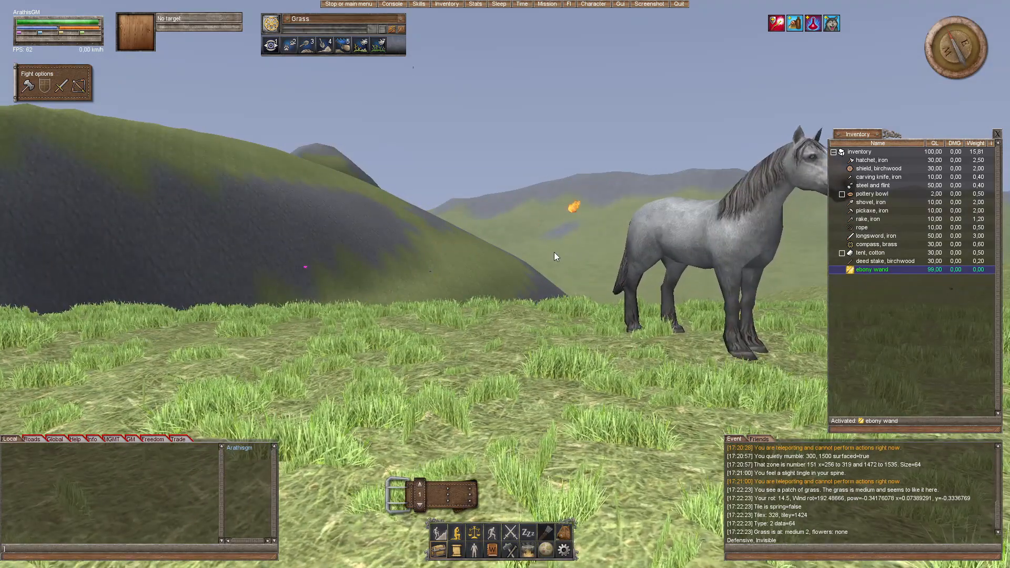